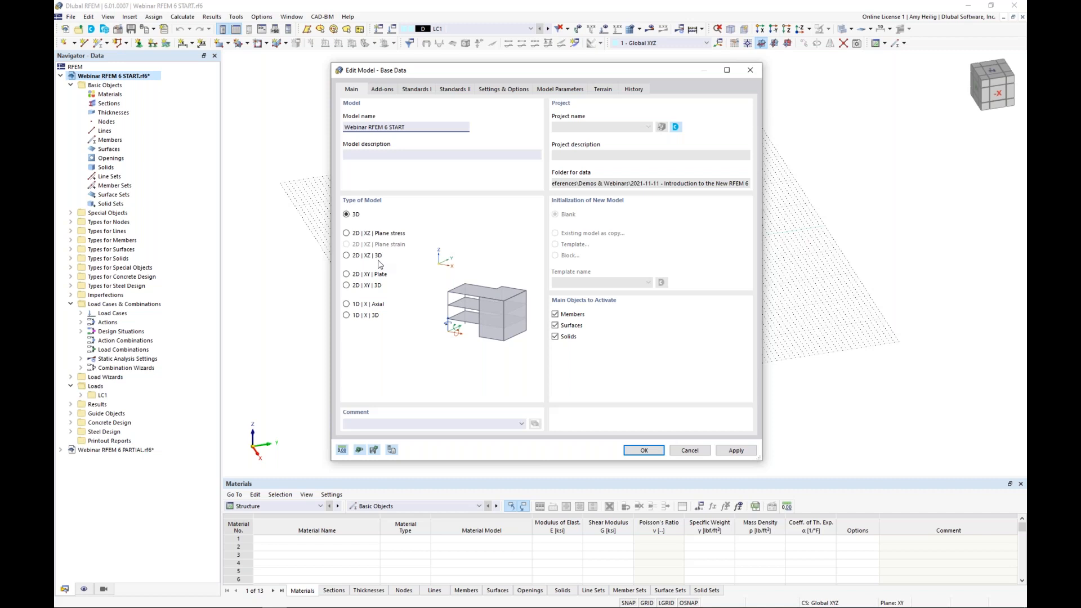
Step: Review the model's active add-ons and the available standard groups for steel and concrete design
{"action": "left_click", "coordinate": [387, 91]}
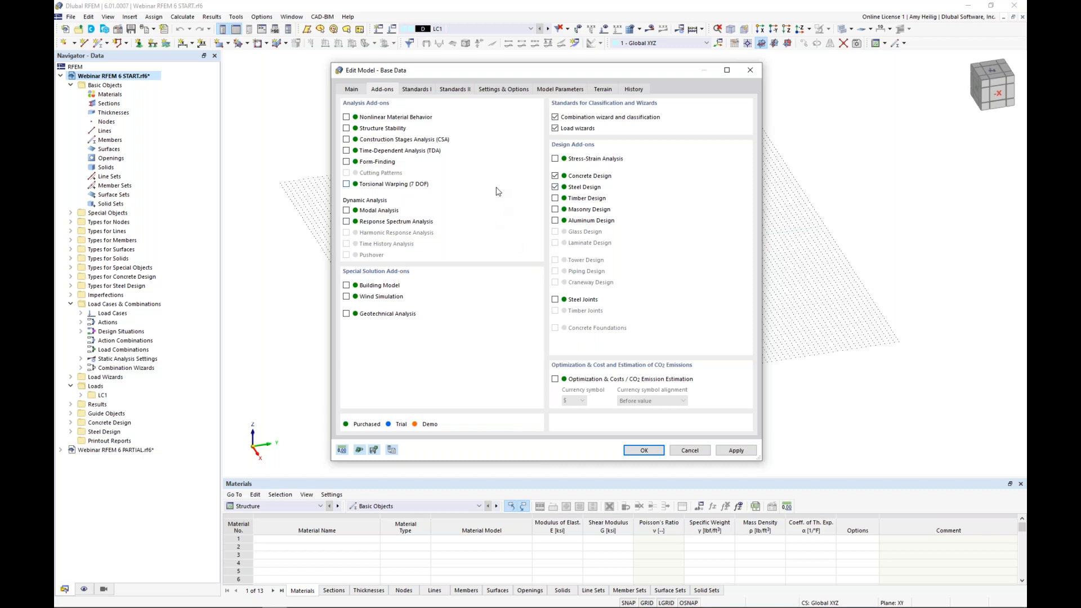
{"action": "left_click", "coordinate": [417, 90]}
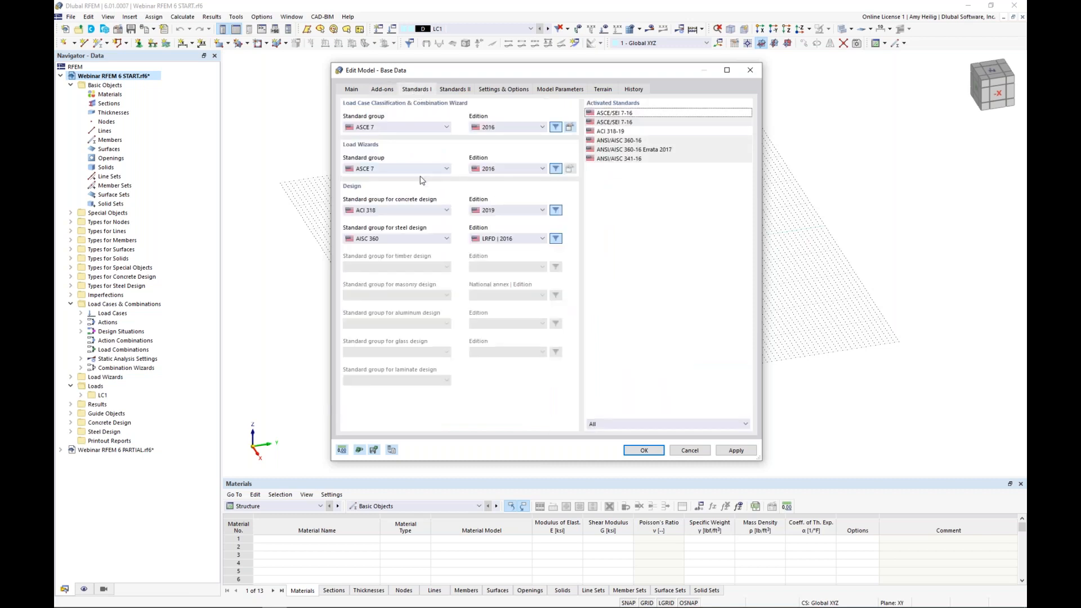
{"action": "left_click", "coordinate": [415, 216]}
{"action": "left_click", "coordinate": [415, 214]}
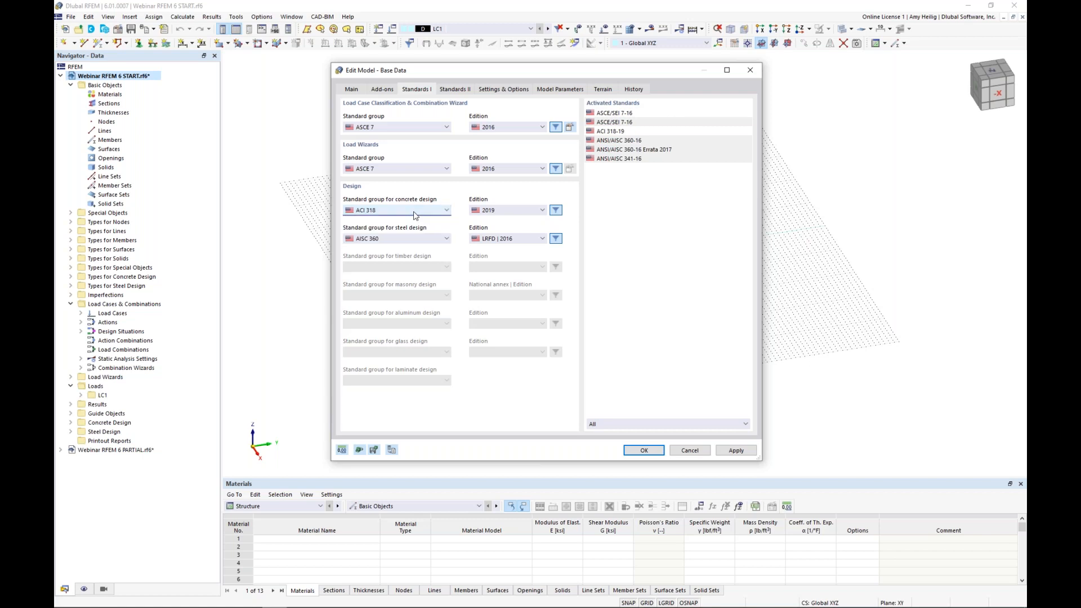
{"action": "left_click", "coordinate": [419, 241]}
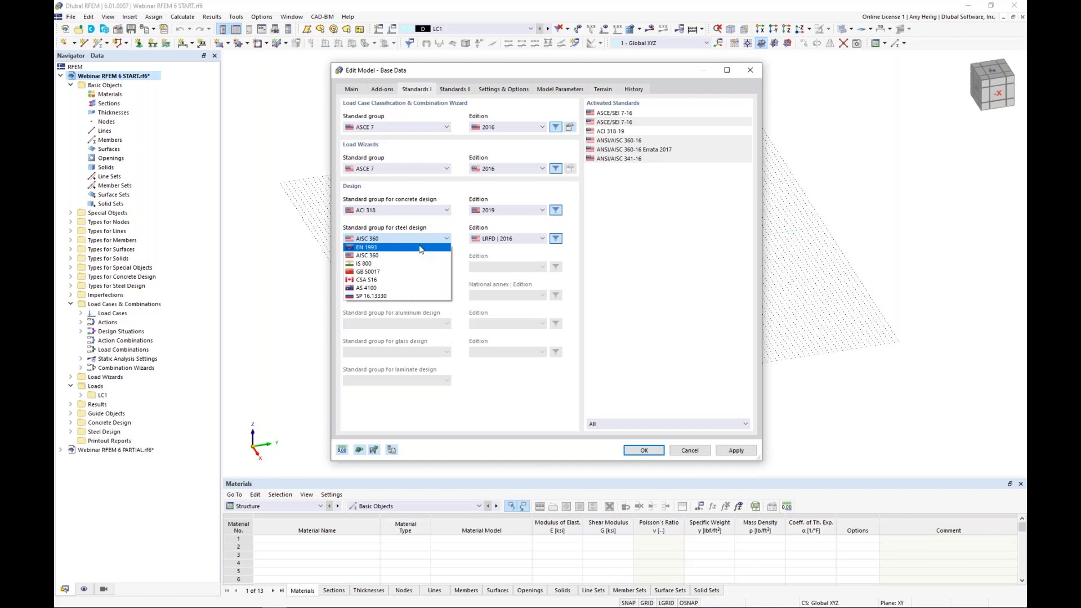
{"action": "left_click", "coordinate": [463, 256]}
{"action": "left_click", "coordinate": [430, 213]}
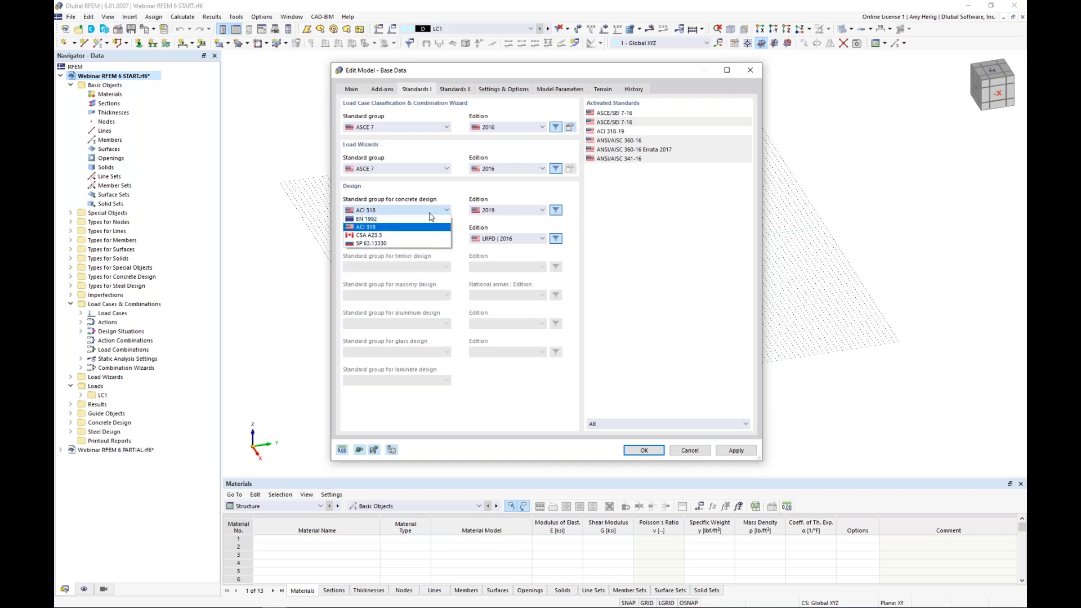
{"action": "left_click", "coordinate": [458, 197]}
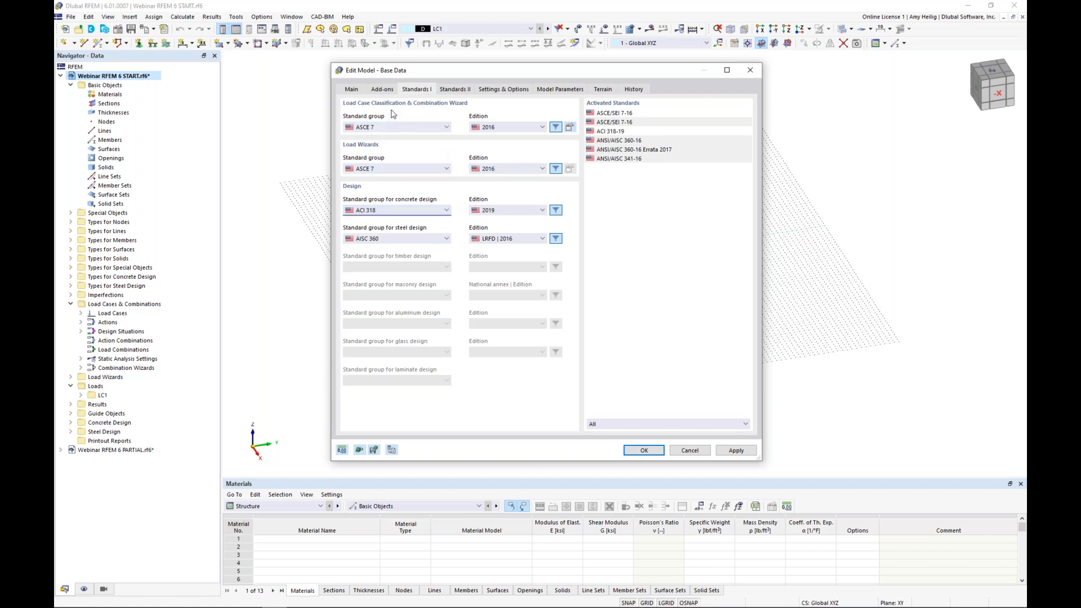
Step: Review the standard groups for load case classification and the general model settings, and accept the base data
{"action": "left_click", "coordinate": [401, 129]}
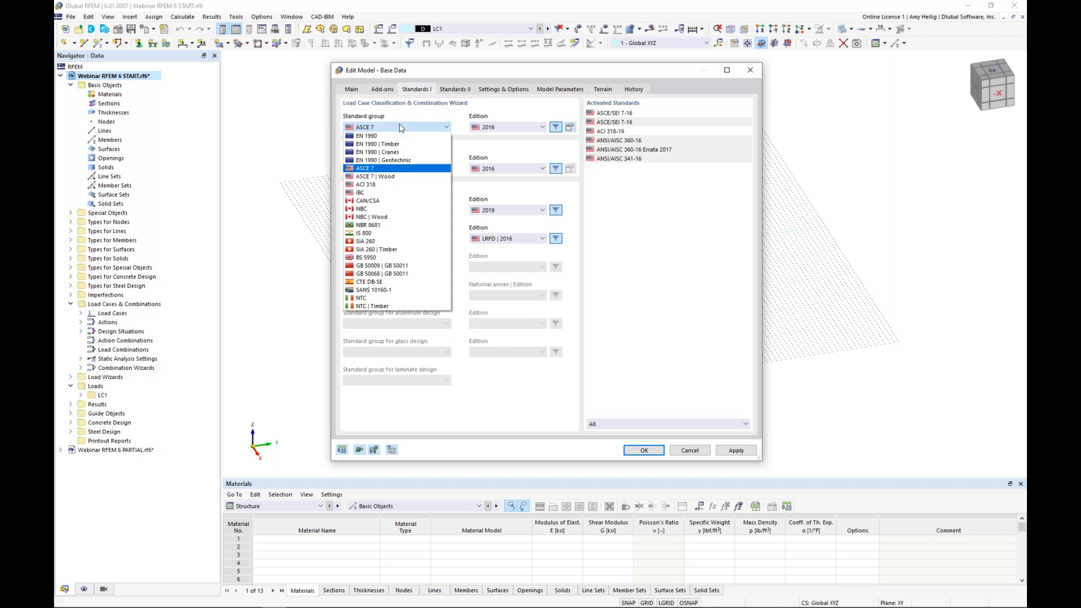
{"action": "left_click", "coordinate": [442, 113]}
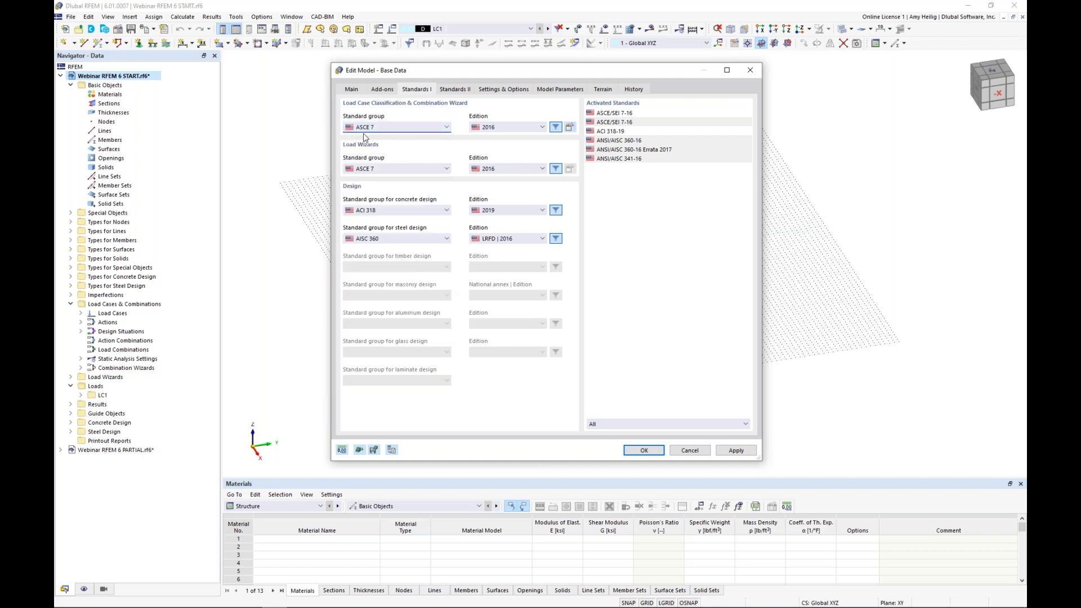
{"action": "left_click", "coordinate": [499, 94]}
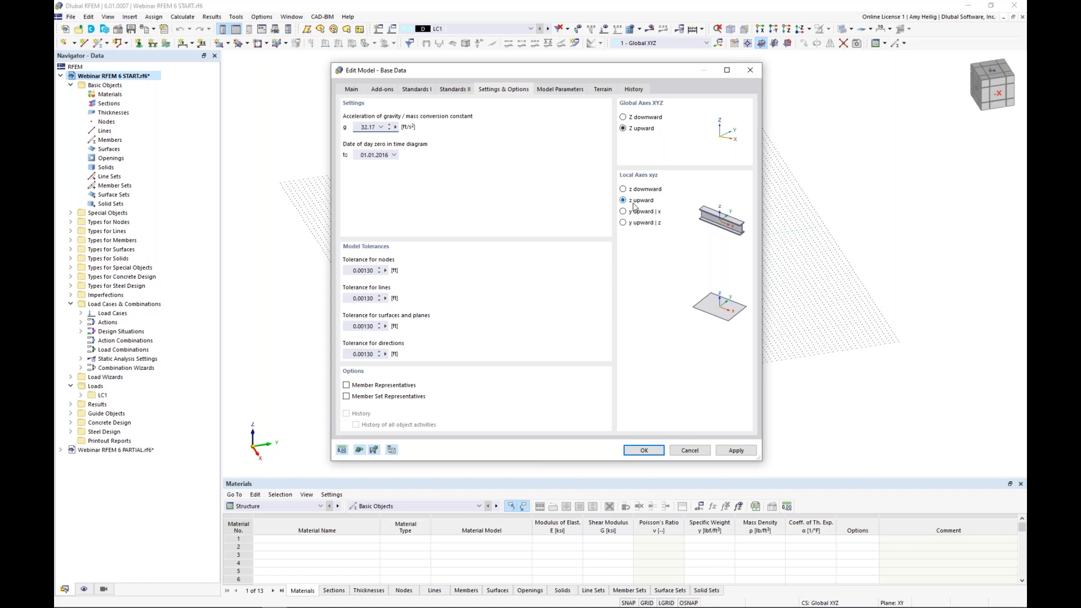
{"action": "left_click", "coordinate": [642, 449]}
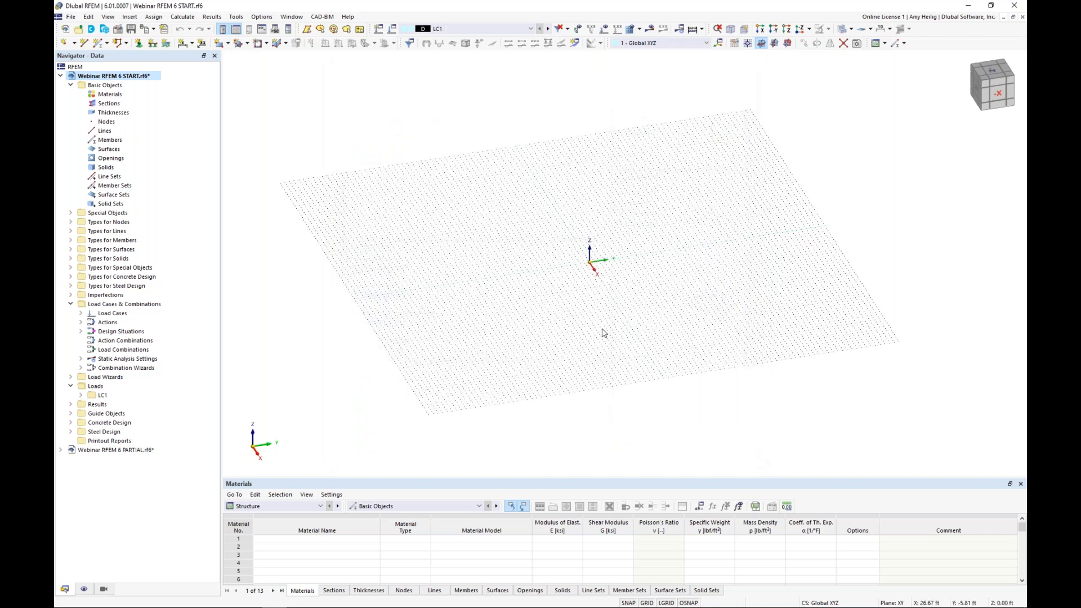
{"action": "middle_click_drag", "start_coordinate": [604, 284], "coordinate": [703, 218], "text": "ctrl"}
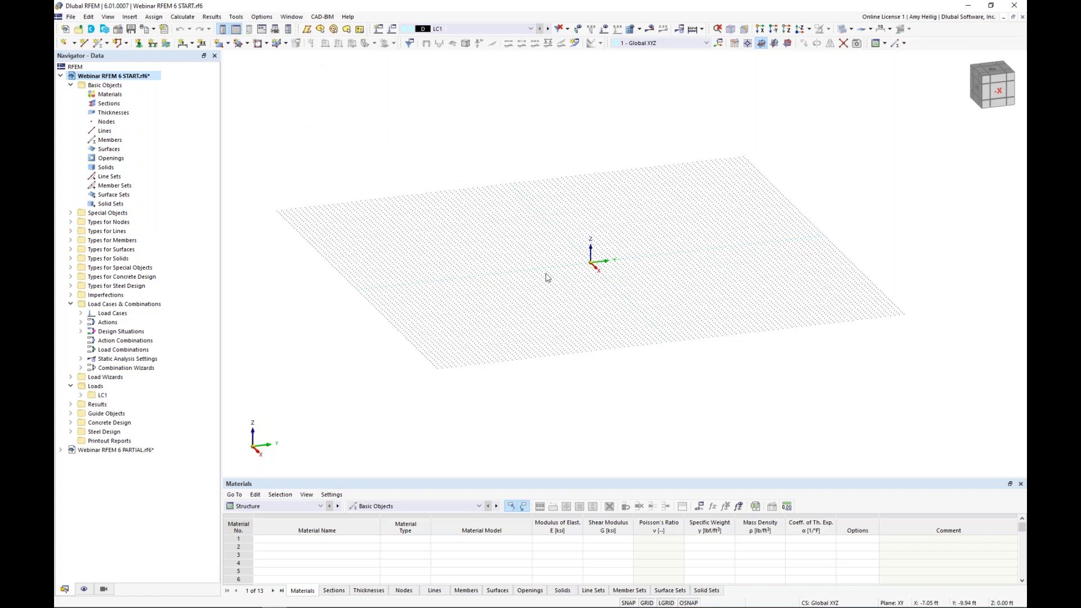
{"action": "scroll", "coordinate": [562, 277], "scroll_direction": "up", "scroll_amount": 1}
{"action": "middle_click_drag", "start_coordinate": [628, 287], "coordinate": [618, 290]}
{"action": "scroll", "coordinate": [617, 290], "scroll_direction": "up", "scroll_amount": 1}
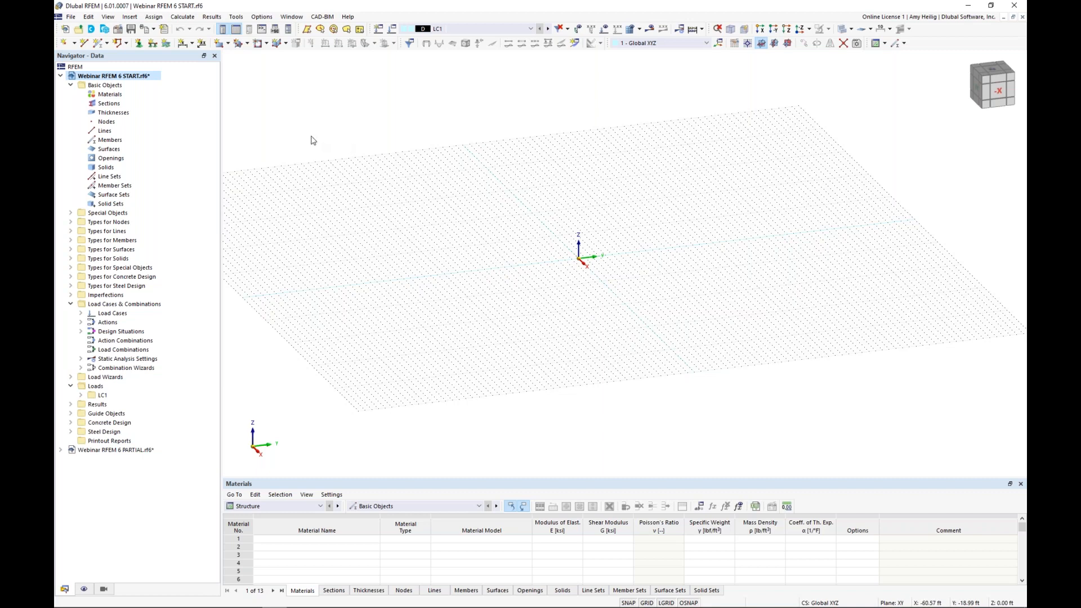
Step: Examine the display properties and their dark and white background presets without keeping any change
{"action": "left_click", "coordinate": [266, 21]}
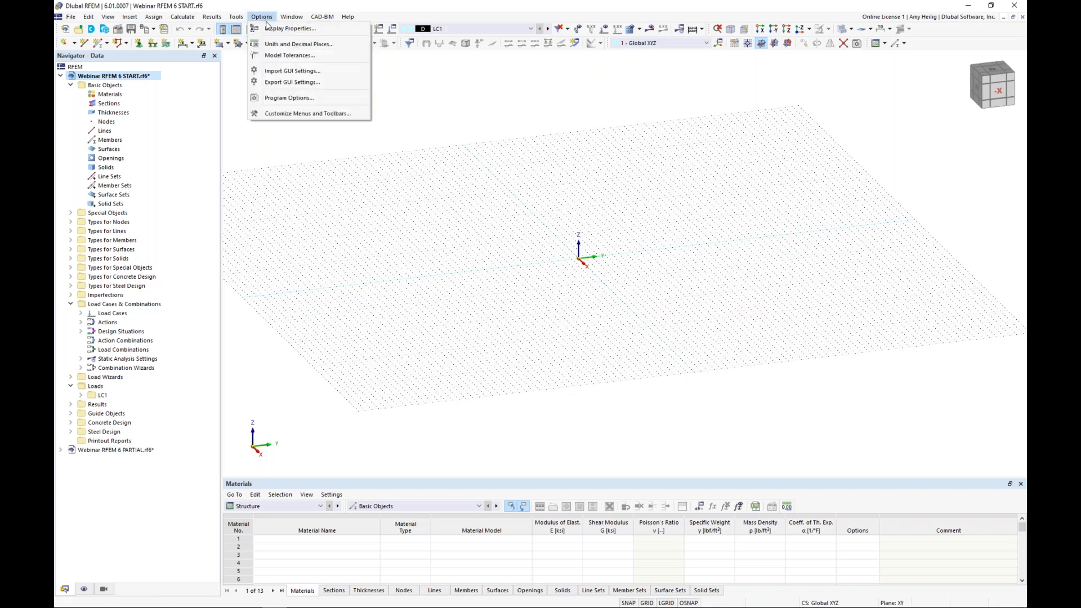
{"action": "left_click", "coordinate": [270, 29]}
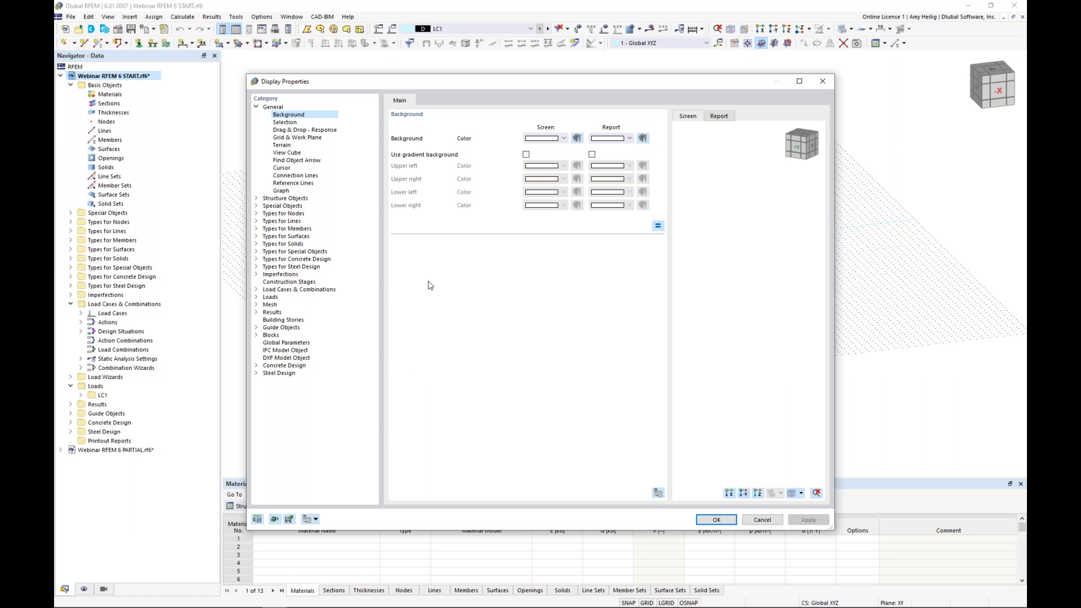
{"action": "left_click", "coordinate": [315, 519]}
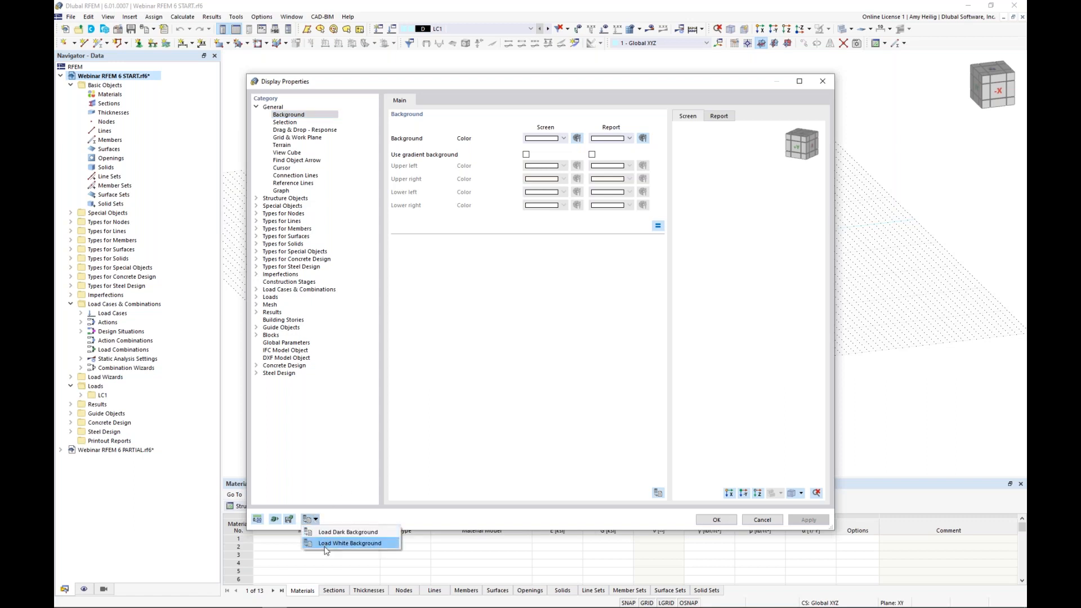
{"action": "left_click", "coordinate": [383, 542]}
{"action": "left_click", "coordinate": [760, 519]}
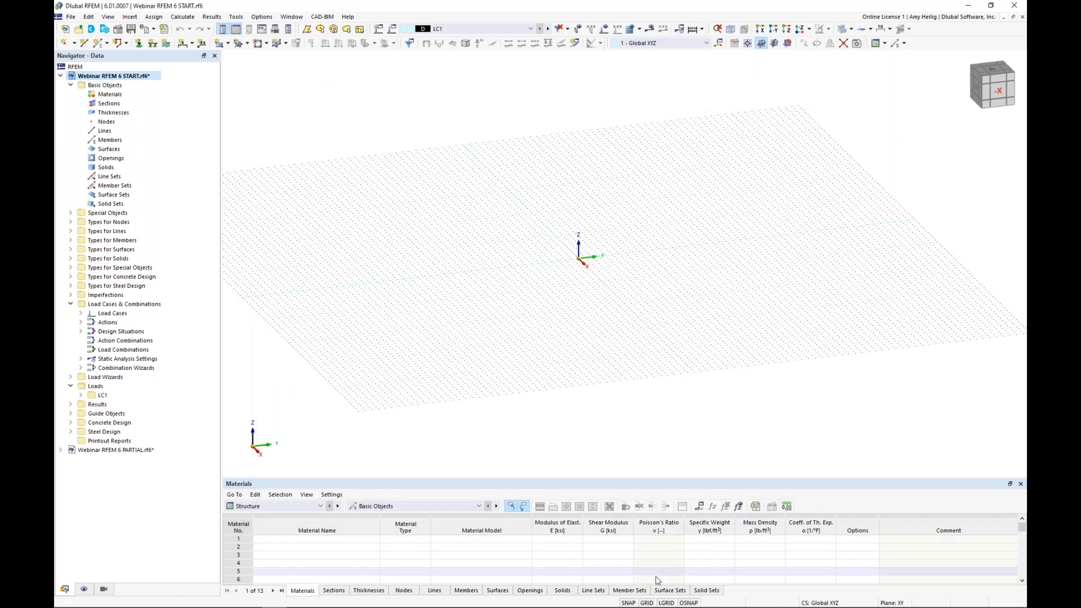
Step: Examine the work plane's grid point spacing and the available object snap options
{"action": "right_click", "coordinate": [650, 601]}
{"action": "left_click", "coordinate": [670, 594]}
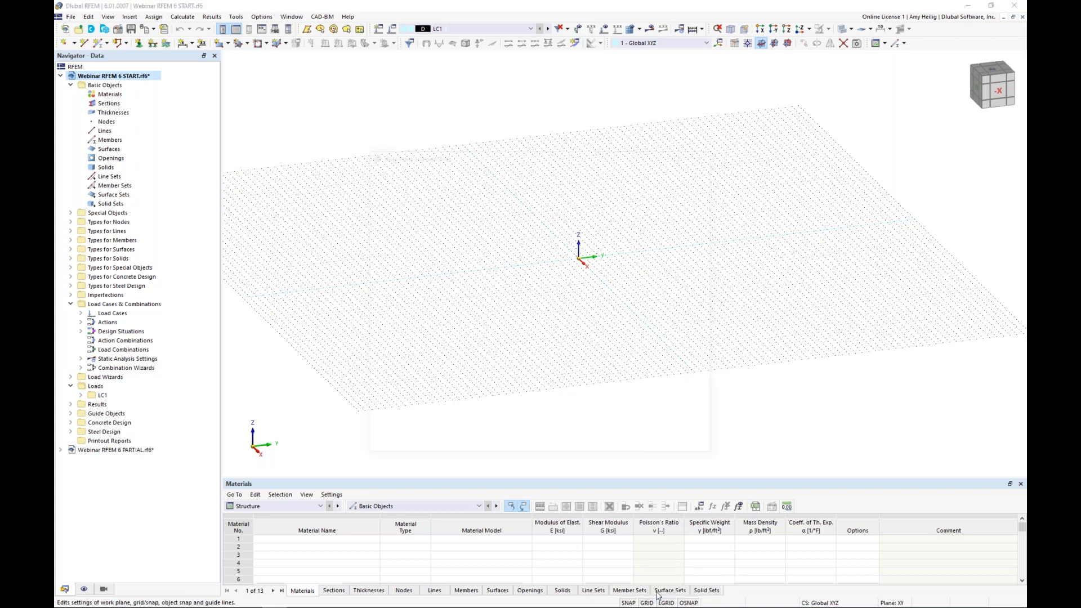
{"action": "left_click", "coordinate": [521, 375]}
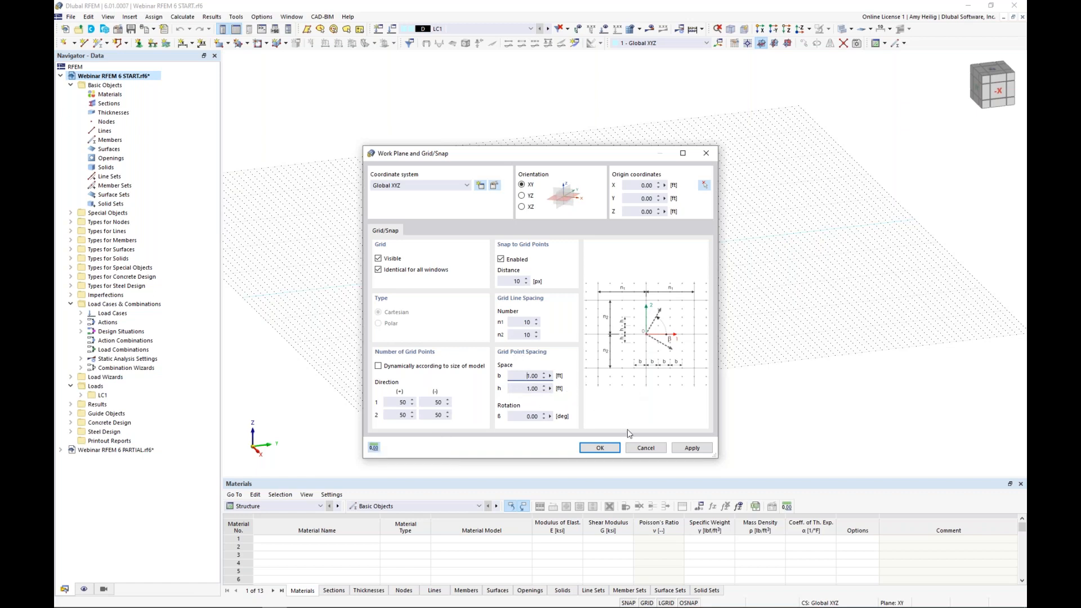
{"action": "left_click", "coordinate": [646, 449]}
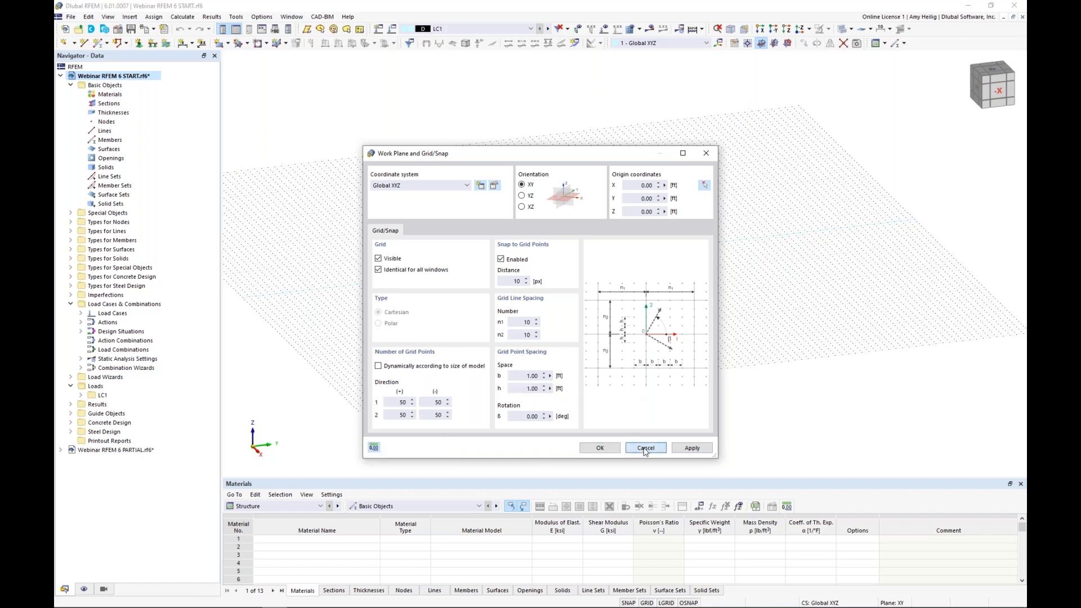
{"action": "right_click", "coordinate": [689, 603]}
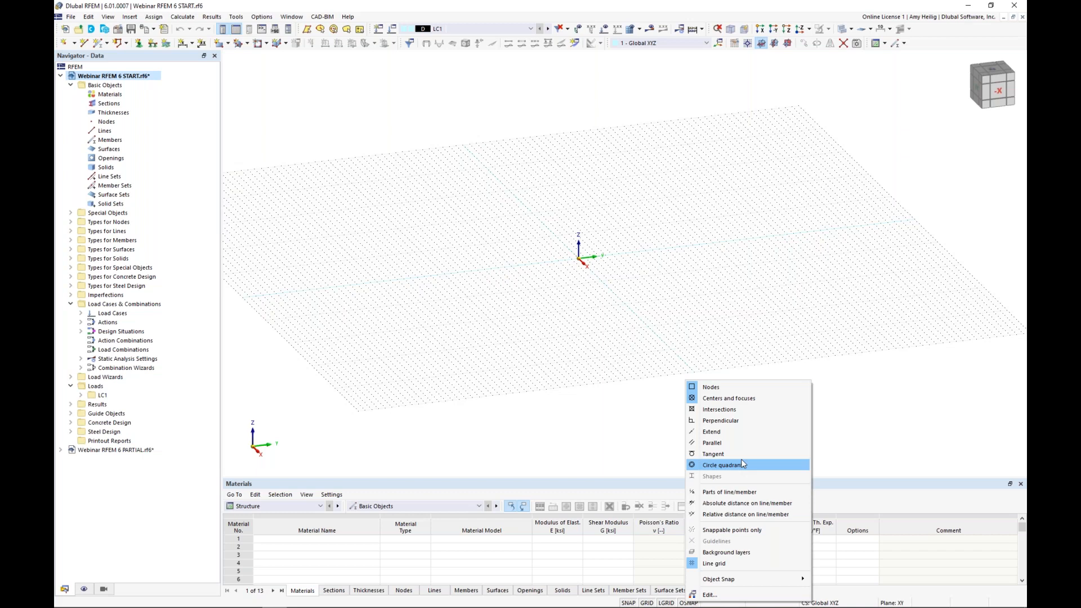
{"action": "left_click", "coordinate": [667, 428]}
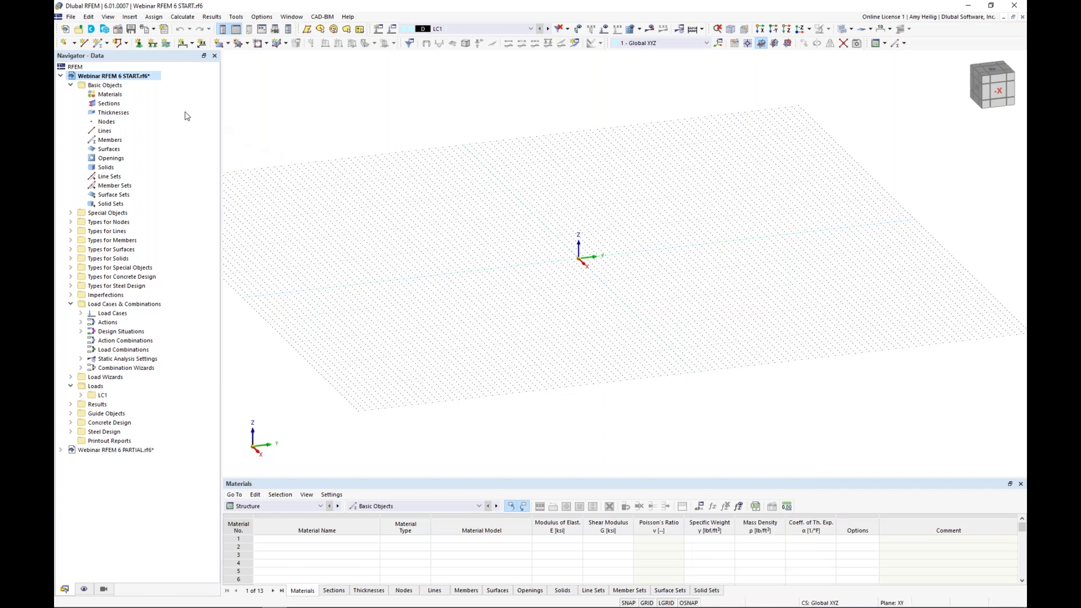
Step: Create the first node at the origin with coordinates X 0, Y 0, Z 0 ft
{"action": "double_click", "coordinate": [64, 45]}
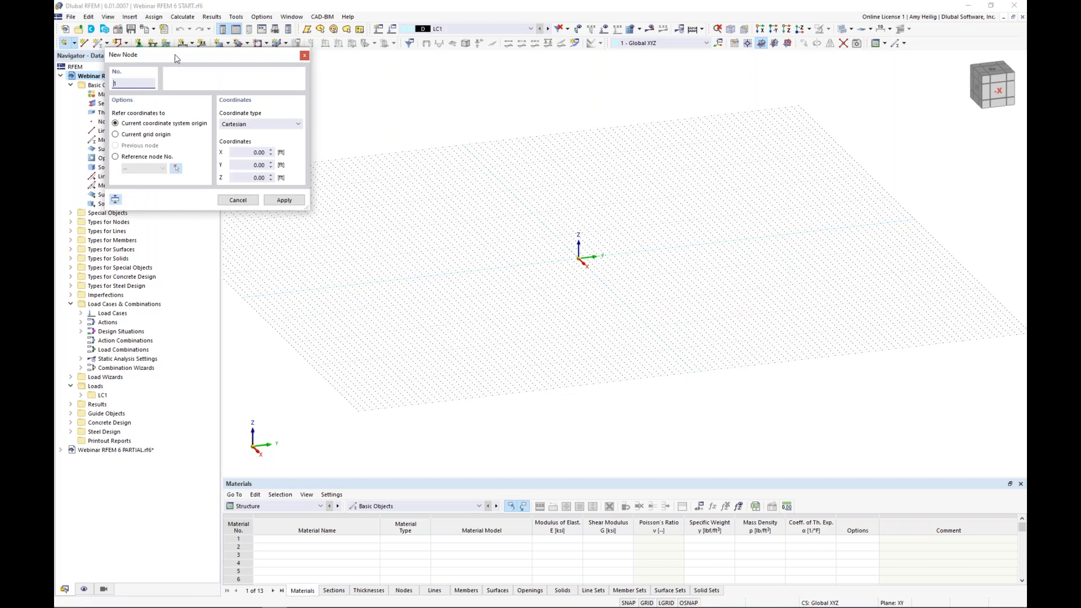
{"action": "left_click_drag", "start_coordinate": [176, 57], "coordinate": [319, 139]}
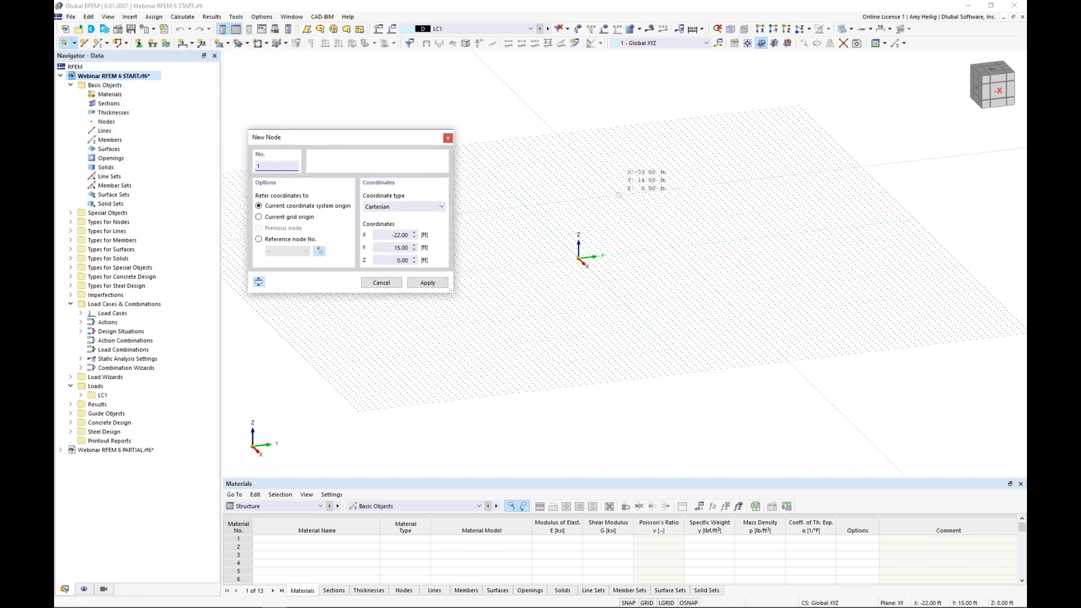
{"action": "double_click", "coordinate": [401, 235]}
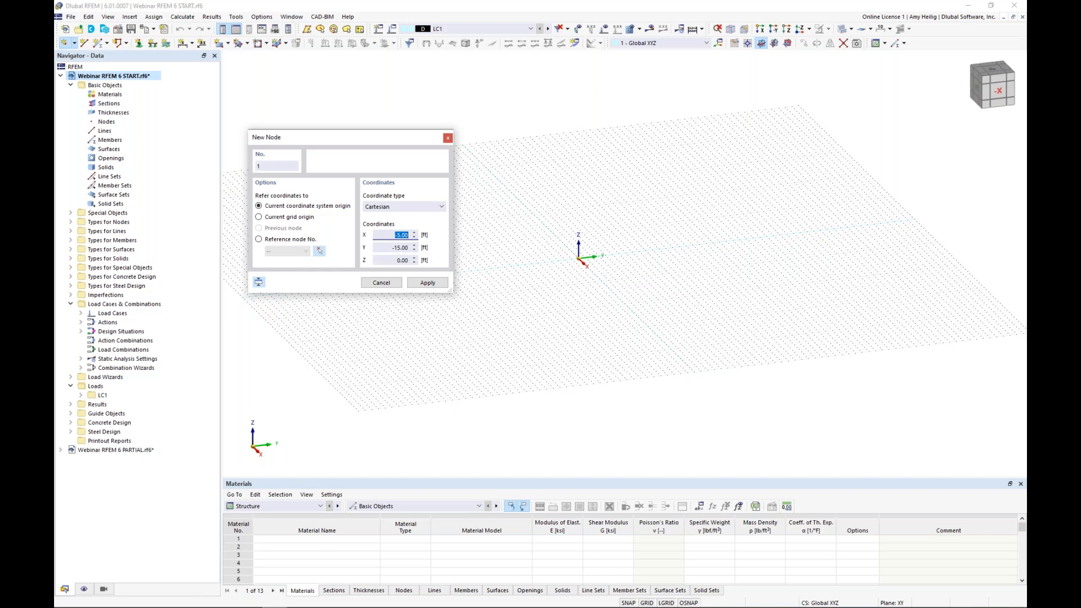
{"action": "type", "text": "0"}
{"action": "key", "text": "Tab"}
{"action": "type", "text": "0"}
{"action": "key", "text": "Tab"}
{"action": "type", "text": "0"}
{"action": "key", "text": "Return"}
Step: Create a second node at X 19.5, Y 30, Z 0 ft
{"action": "scroll", "coordinate": [583, 260], "scroll_direction": "up", "scroll_amount": 5}
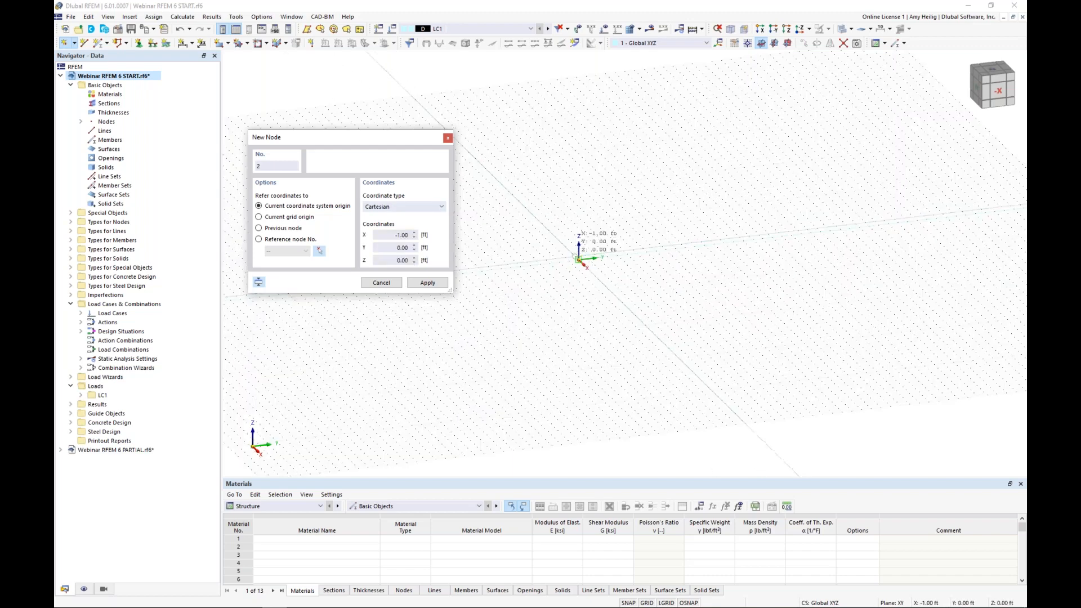
{"action": "scroll", "coordinate": [581, 260], "scroll_direction": "down", "scroll_amount": 3}
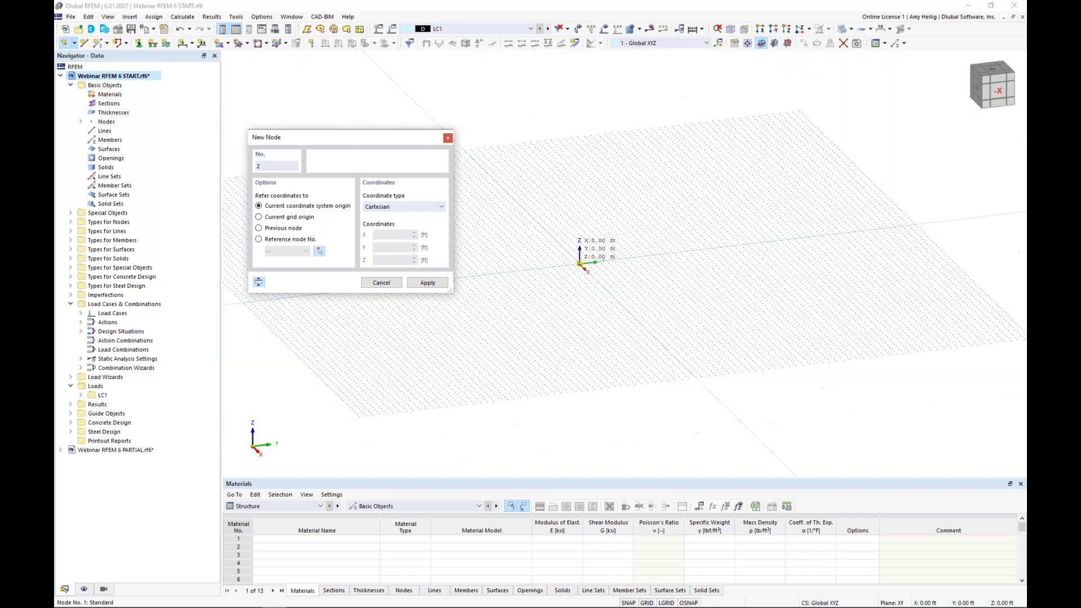
{"action": "left_click_drag", "start_coordinate": [391, 236], "coordinate": [418, 238]}
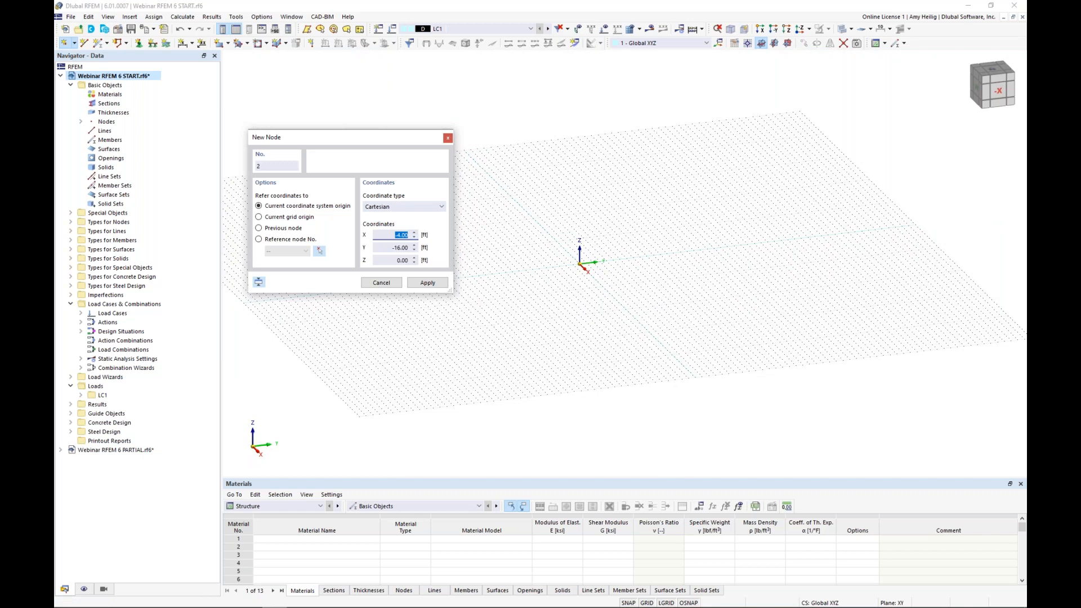
{"action": "type", "text": "19.5"}
{"action": "key", "text": "Tab"}
{"action": "type", "text": "30"}
{"action": "key", "text": "Tab"}
{"action": "type", "text": "0"}
{"action": "key", "text": "Return"}
Step: Create a third node at X -18.5, Y 15, Z 0 ft and end node placement
{"action": "double_click", "coordinate": [400, 234]}
{"action": "type", "text": "-18.5"}
{"action": "key", "text": "Tab"}
{"action": "type", "text": "15"}
{"action": "key", "text": "Tab"}
{"action": "type", "text": "0"}
{"action": "left_click", "coordinate": [440, 284]}
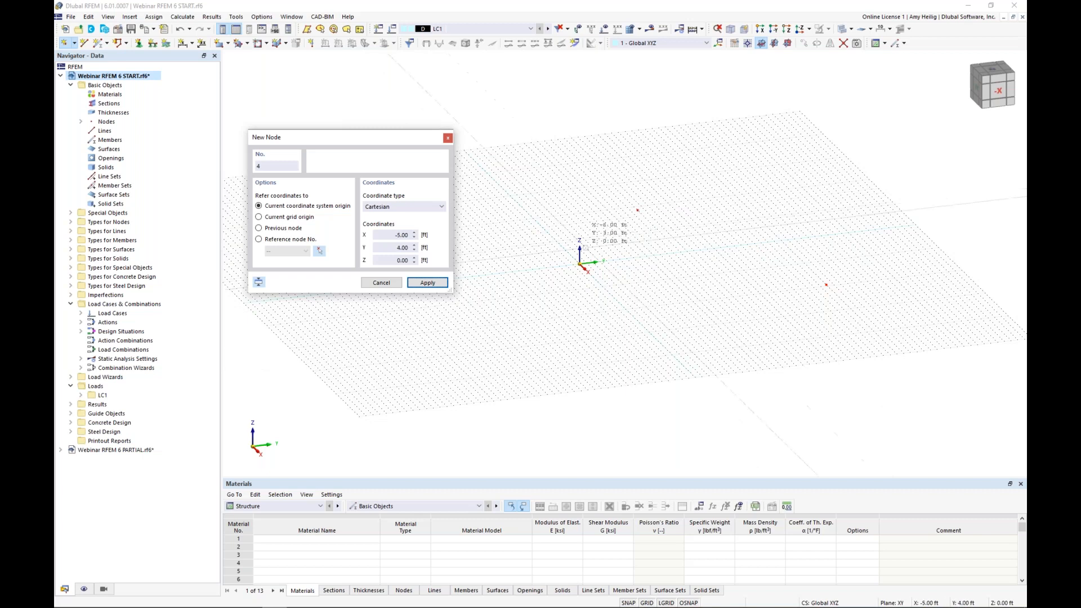
{"action": "key", "text": "Escape"}
Step: Start a new rectangular surface with Standard stiffness and define a new uniform thickness of 8.0 in for it
{"action": "middle_click_drag", "start_coordinate": [687, 302], "coordinate": [584, 314]}
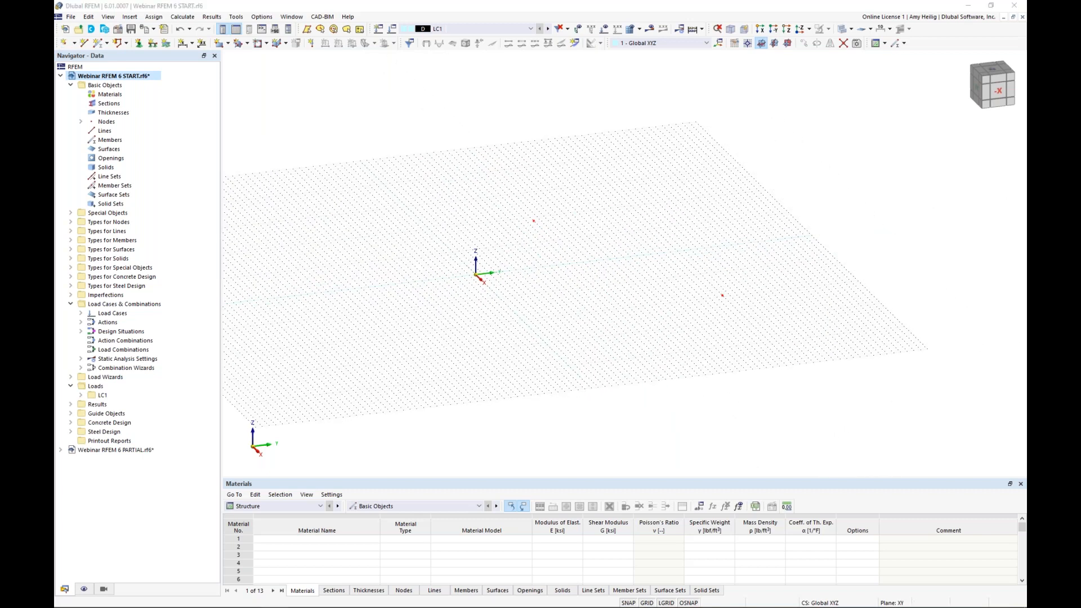
{"action": "middle_click_drag", "start_coordinate": [612, 314], "coordinate": [539, 315]}
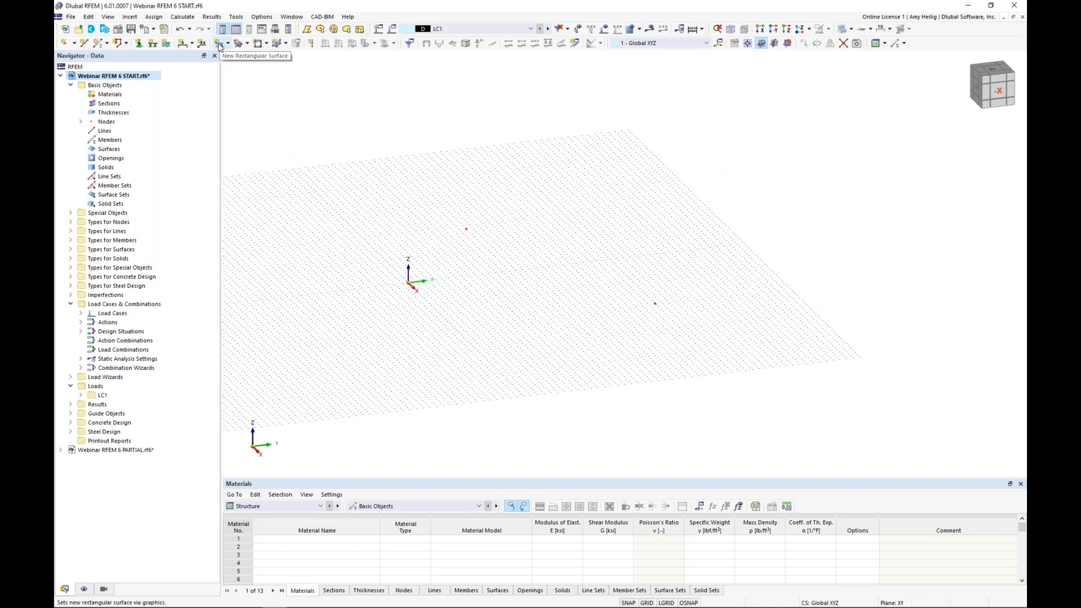
{"action": "left_click", "coordinate": [219, 45]}
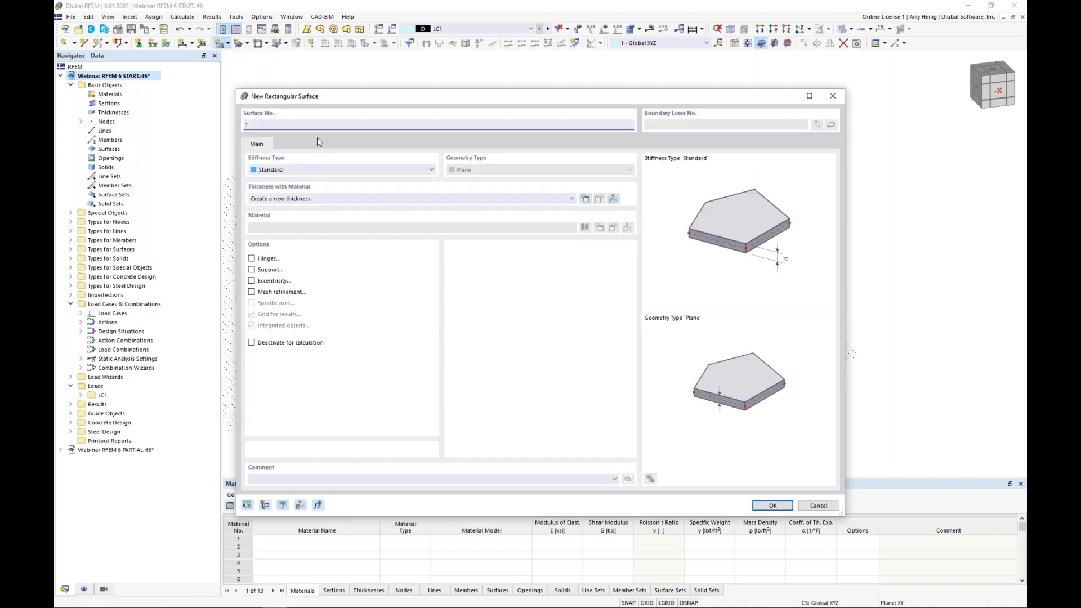
{"action": "left_click", "coordinate": [284, 170]}
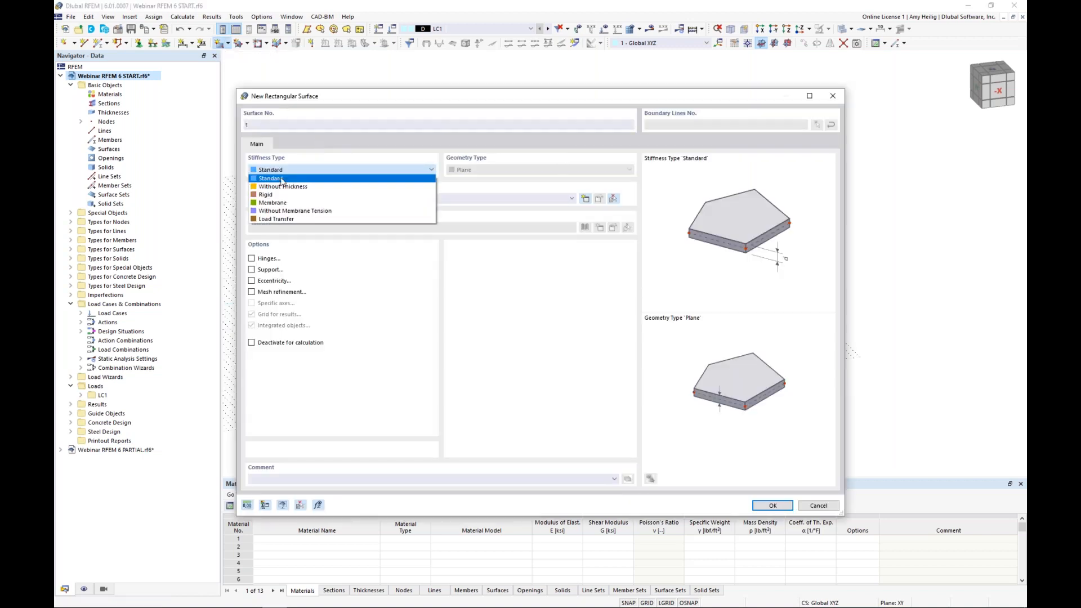
{"action": "left_click", "coordinate": [282, 179]}
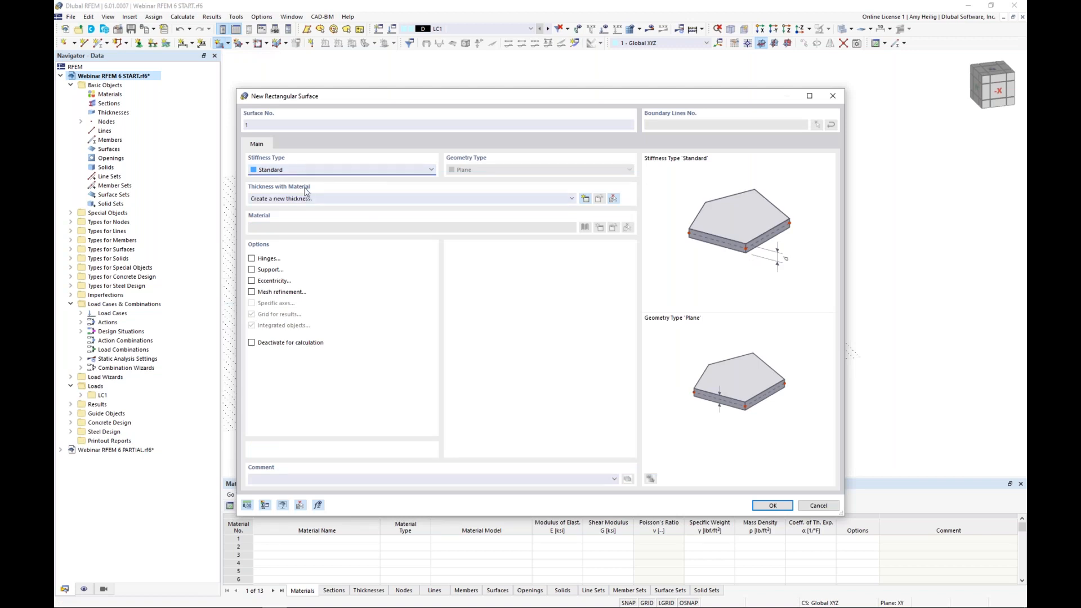
{"action": "left_click", "coordinate": [586, 201]}
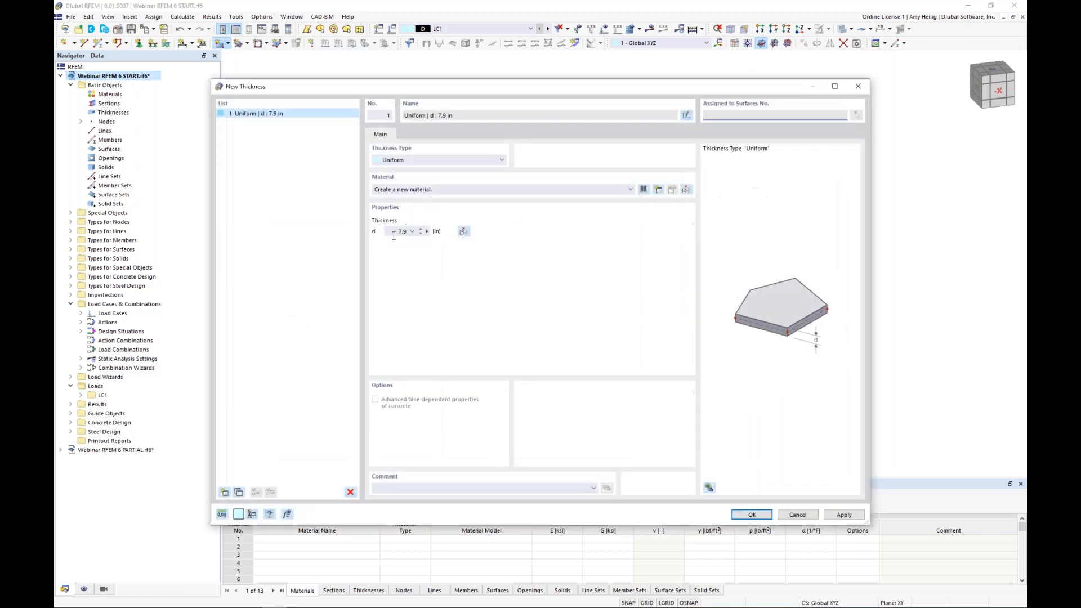
{"action": "type", "text": "8.0"}
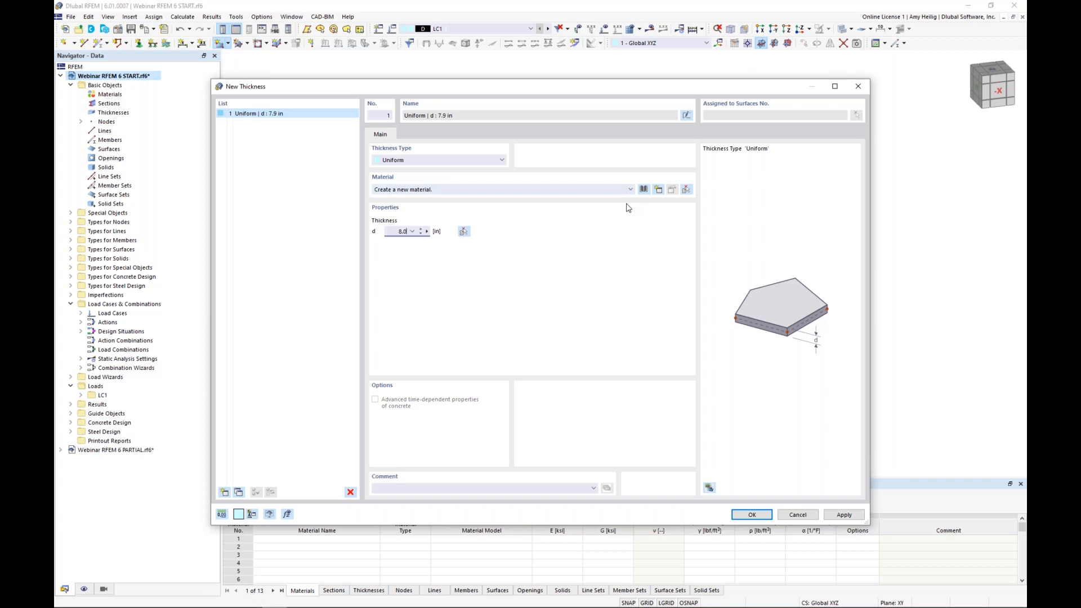
Step: Assign the ACI 318-19 library material Concrete f'c = 4000 psi to the new thickness and accept the thickness definition
{"action": "left_click", "coordinate": [643, 190]}
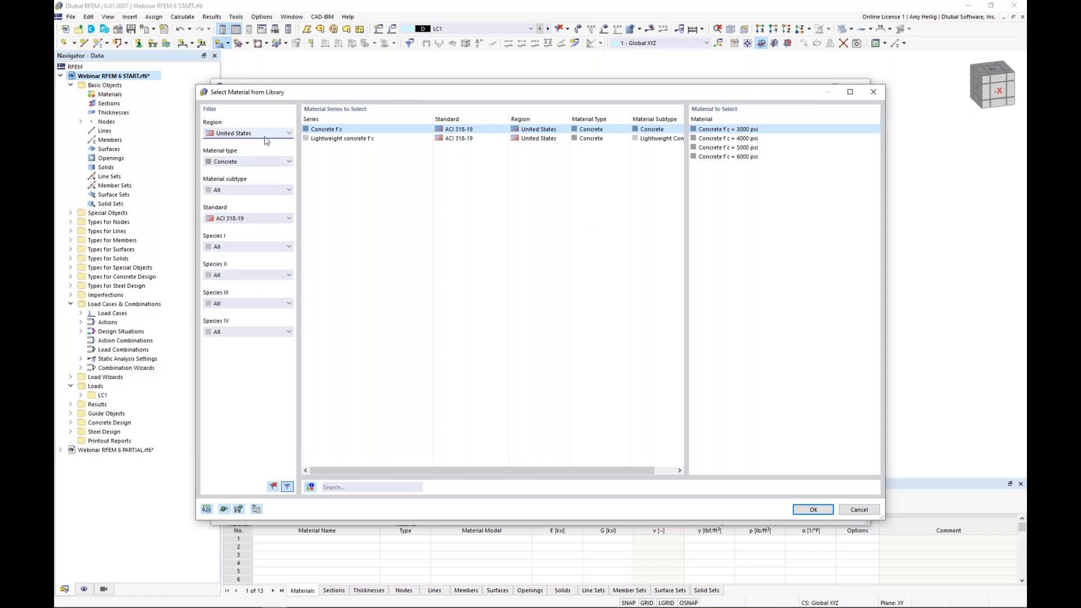
{"action": "left_click", "coordinate": [254, 161]}
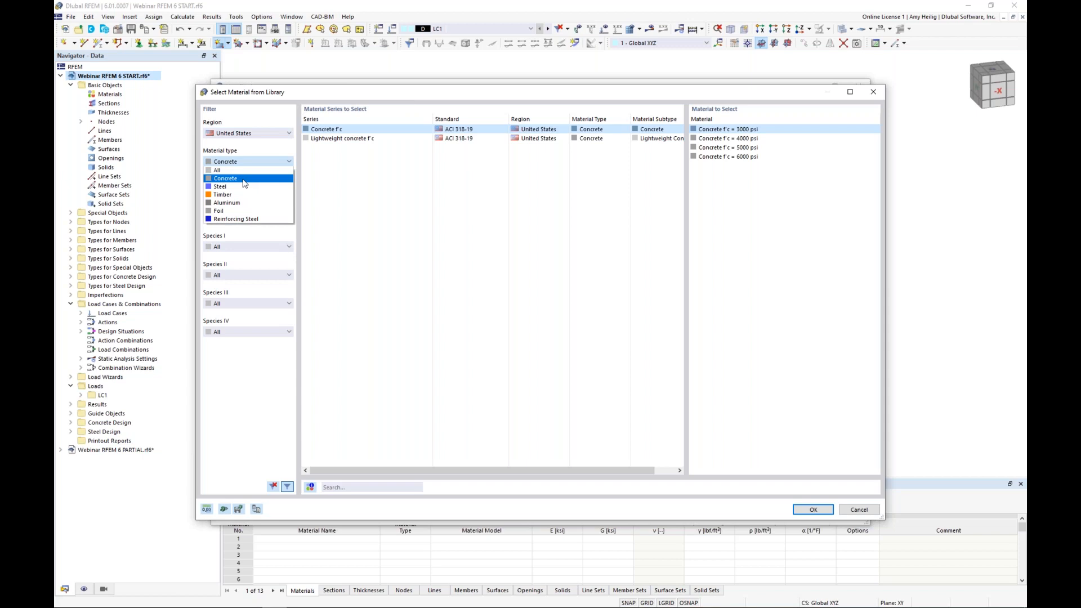
{"action": "left_click", "coordinate": [244, 183]}
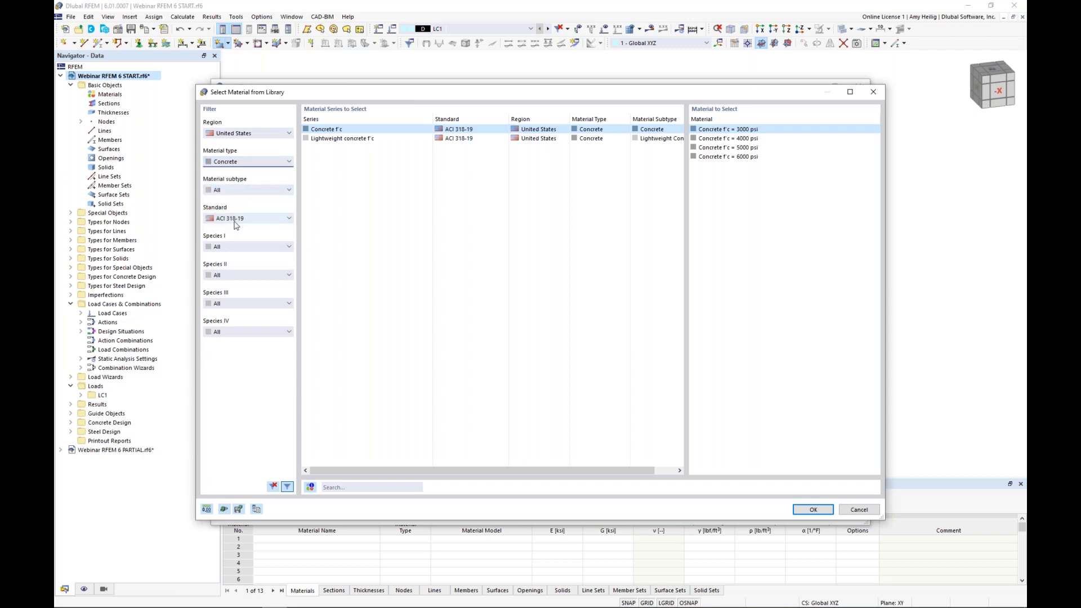
{"action": "left_click", "coordinate": [808, 139]}
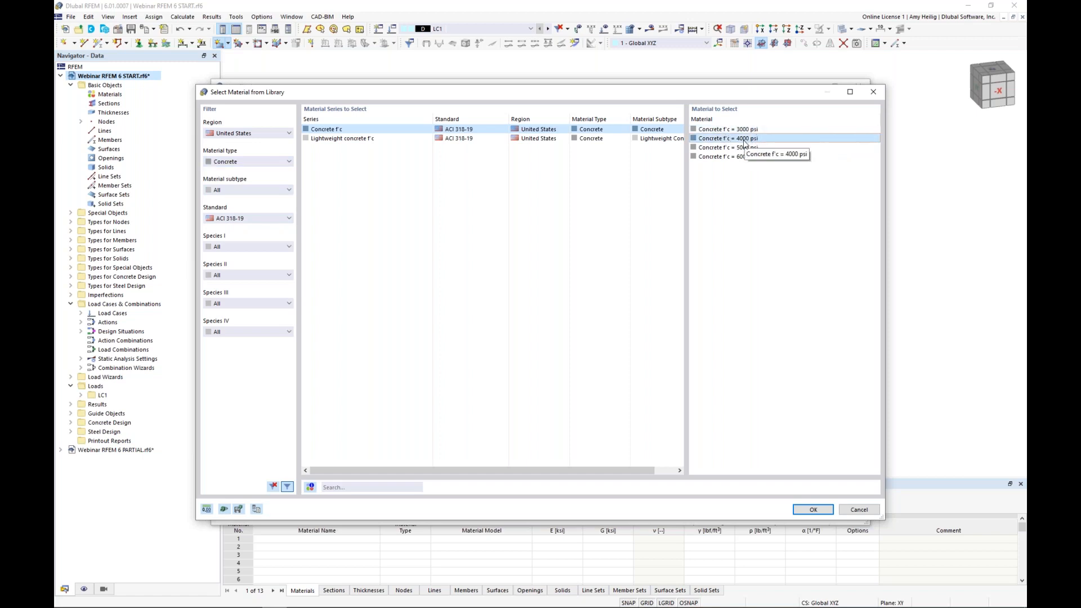
{"action": "left_click", "coordinate": [813, 509]}
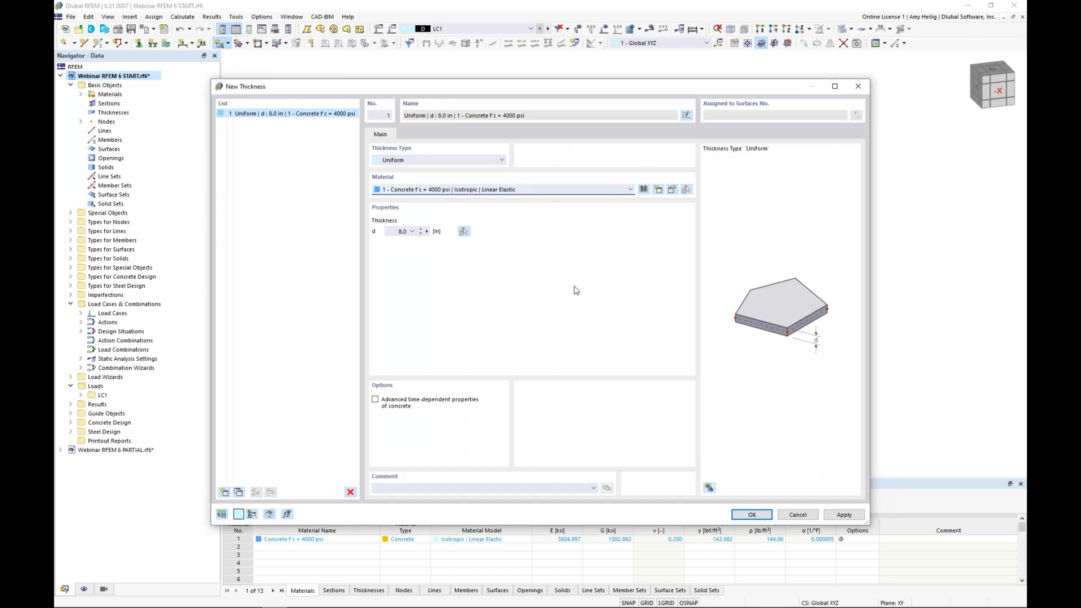
{"action": "left_click", "coordinate": [751, 513]}
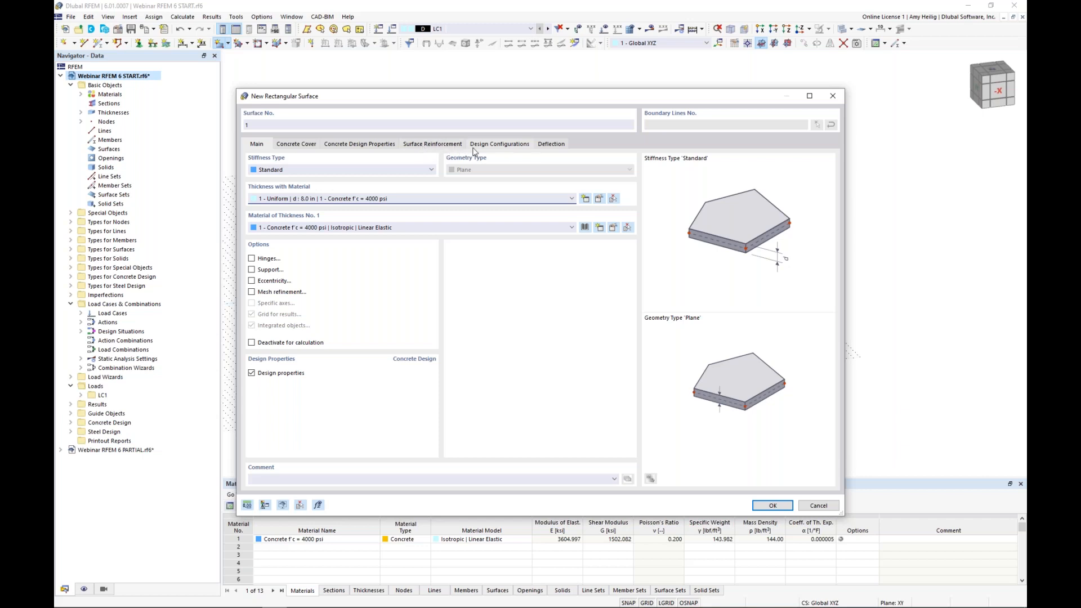
Step: Disable the surface's design properties and draw the first rectangular slab from the origin node to the node at X 19.5, Y 30 ft
{"action": "left_click", "coordinate": [251, 373]}
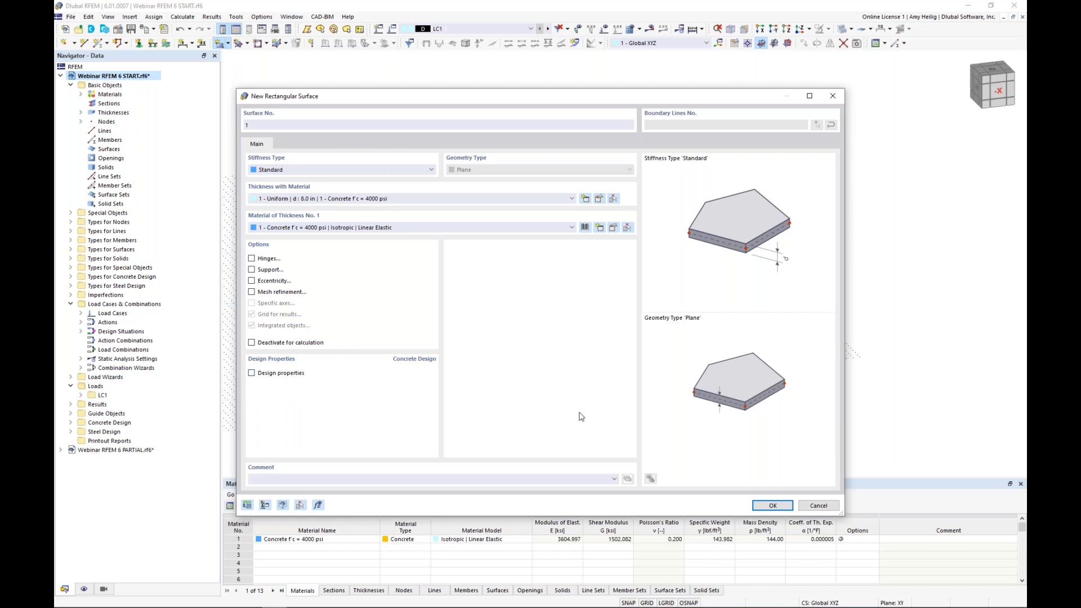
{"action": "left_click", "coordinate": [773, 505]}
{"action": "left_click", "coordinate": [430, 280]}
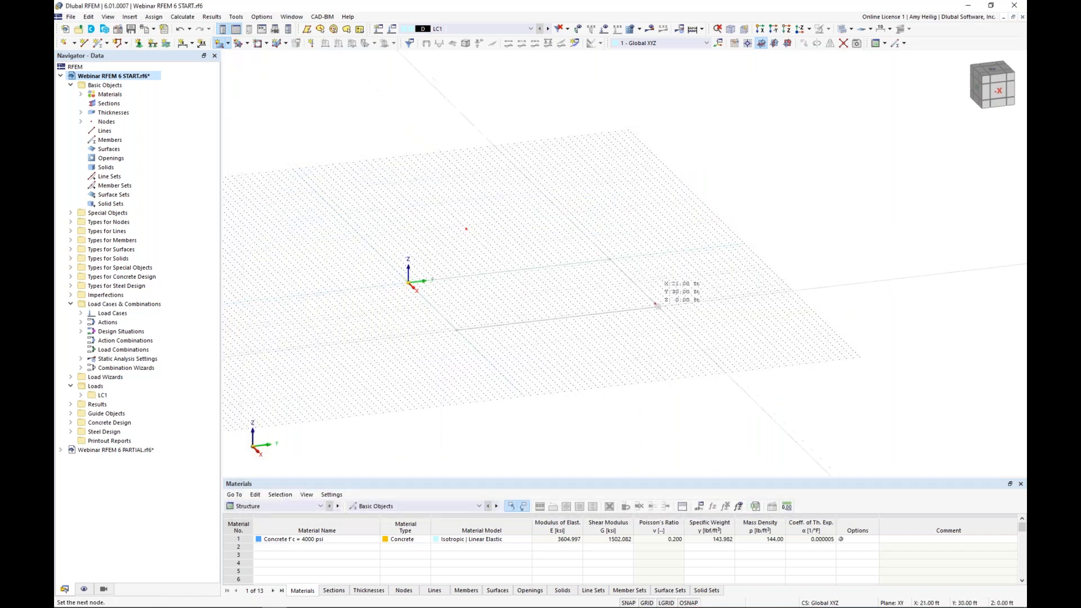
{"action": "left_click", "coordinate": [655, 303]}
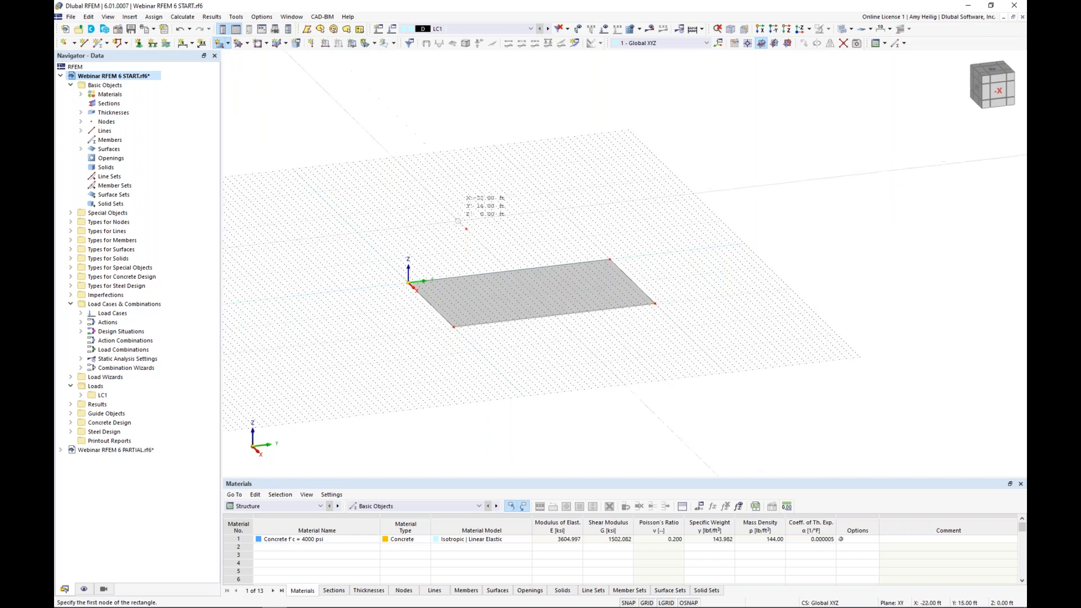
Step: Draw a second rectangular slab from the node at X -18.5, Y 15 ft to the first slab's corner at X 0, Y 30 ft
{"action": "left_click", "coordinate": [466, 229]}
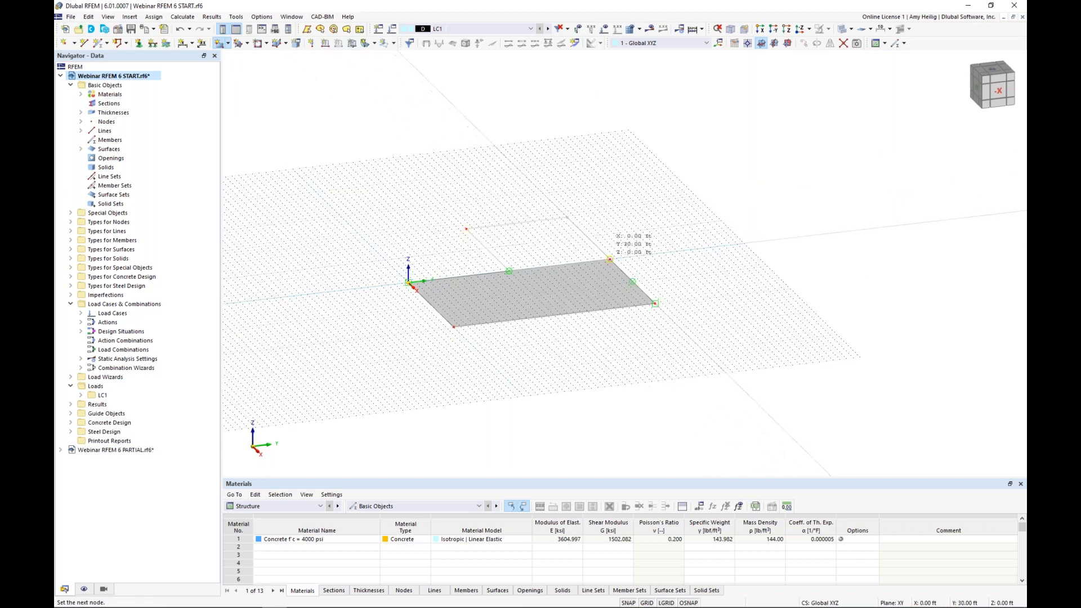
{"action": "left_click", "coordinate": [610, 259]}
{"action": "scroll", "coordinate": [521, 246], "scroll_direction": "up", "scroll_amount": 2}
{"action": "key", "text": "Escape"}
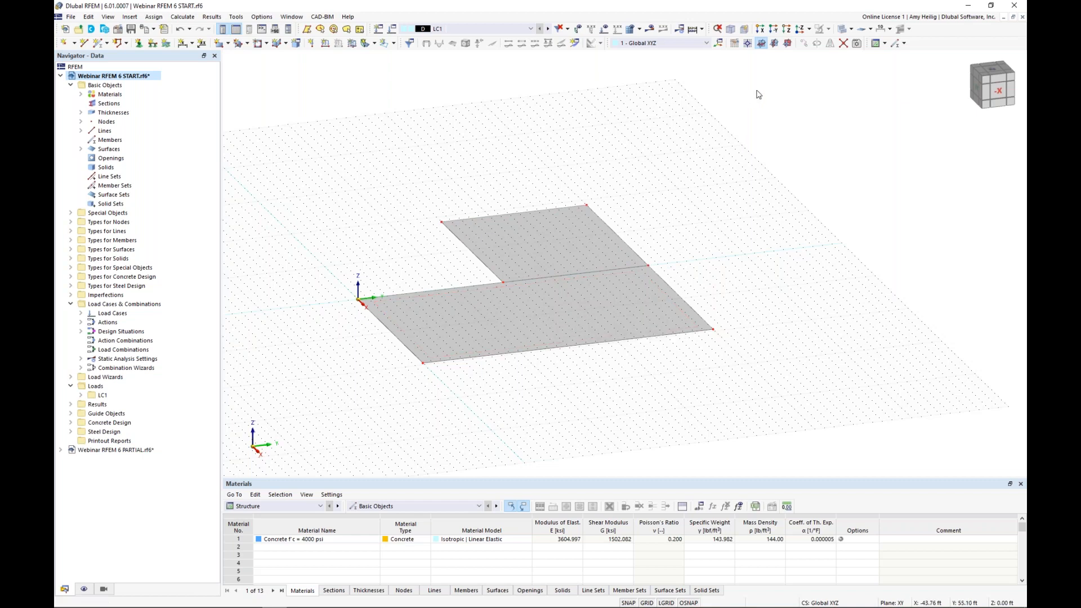
Step: Delete the shared line between the two rectangles together with both surfaces, keeping only the L-shaped outline
{"action": "left_click", "coordinate": [842, 43]}
{"action": "left_click_drag", "start_coordinate": [454, 259], "coordinate": [533, 298]}
{"action": "key", "text": "Delete"}
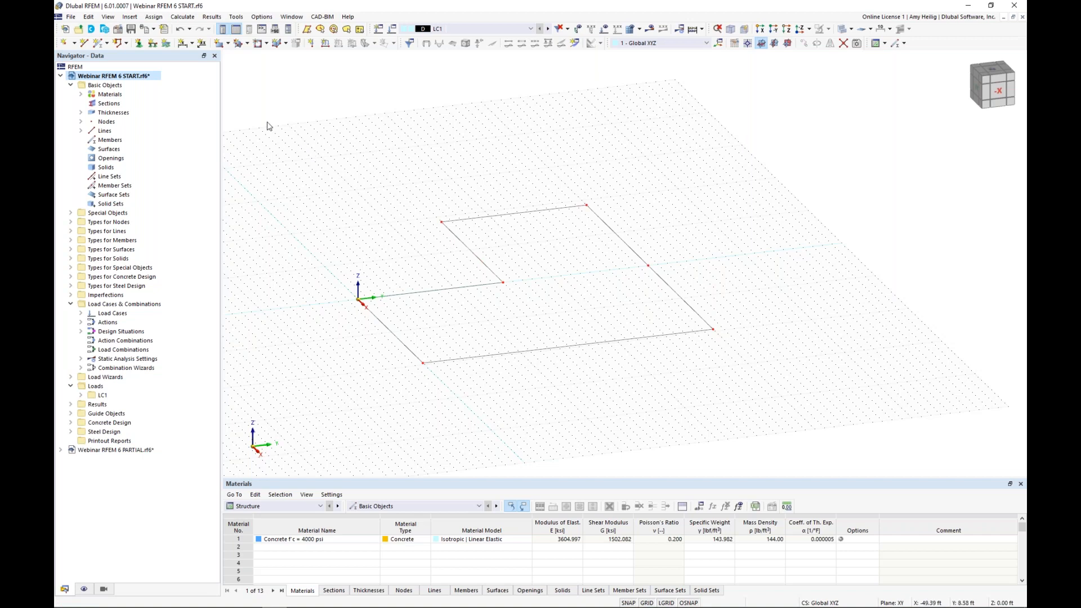
Step: Create one L-shaped surface from the selected boundary lines using the 8.0 in concrete thickness, with design properties disabled
{"action": "left_click", "coordinate": [229, 45]}
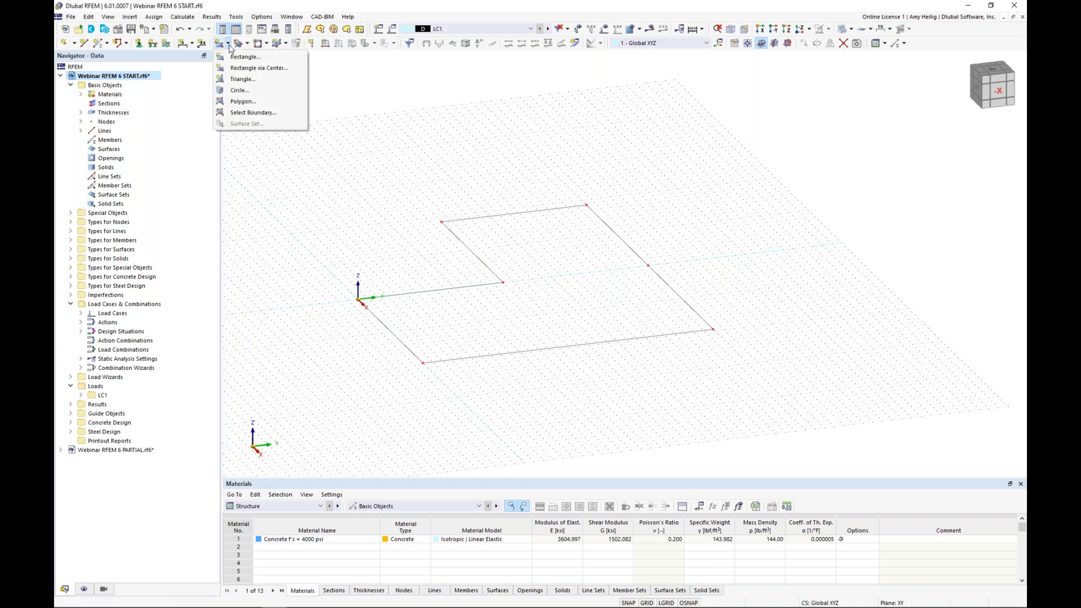
{"action": "left_click", "coordinate": [252, 112]}
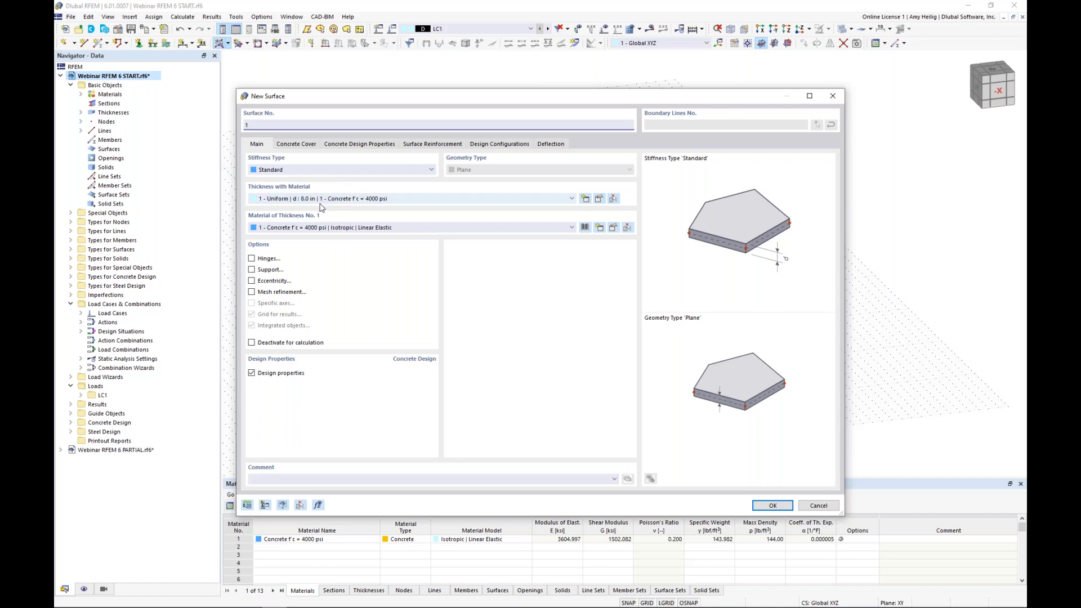
{"action": "left_click", "coordinate": [252, 373]}
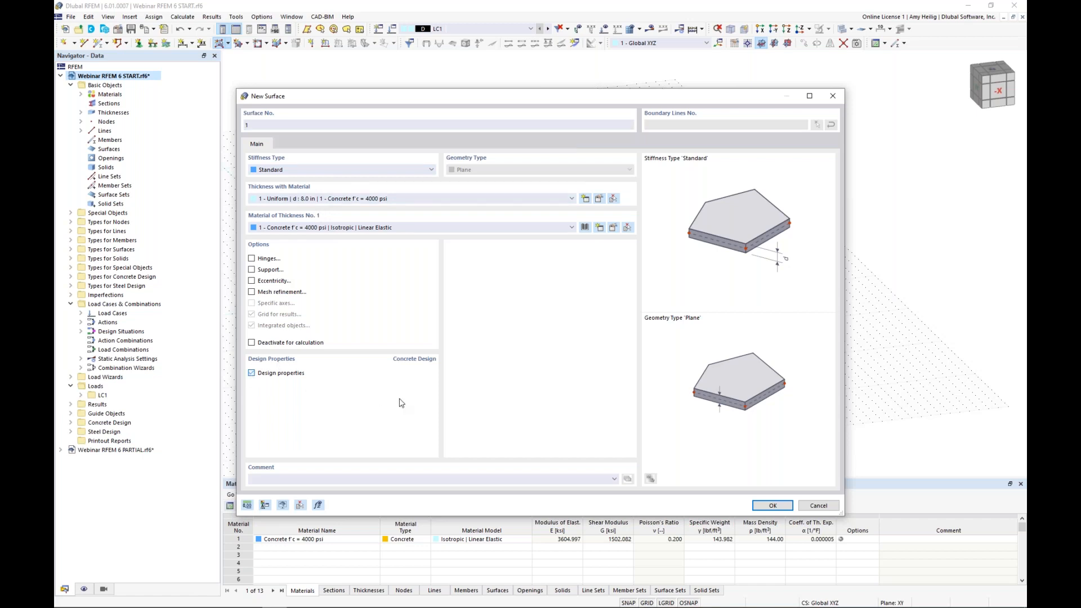
{"action": "left_click", "coordinate": [772, 505]}
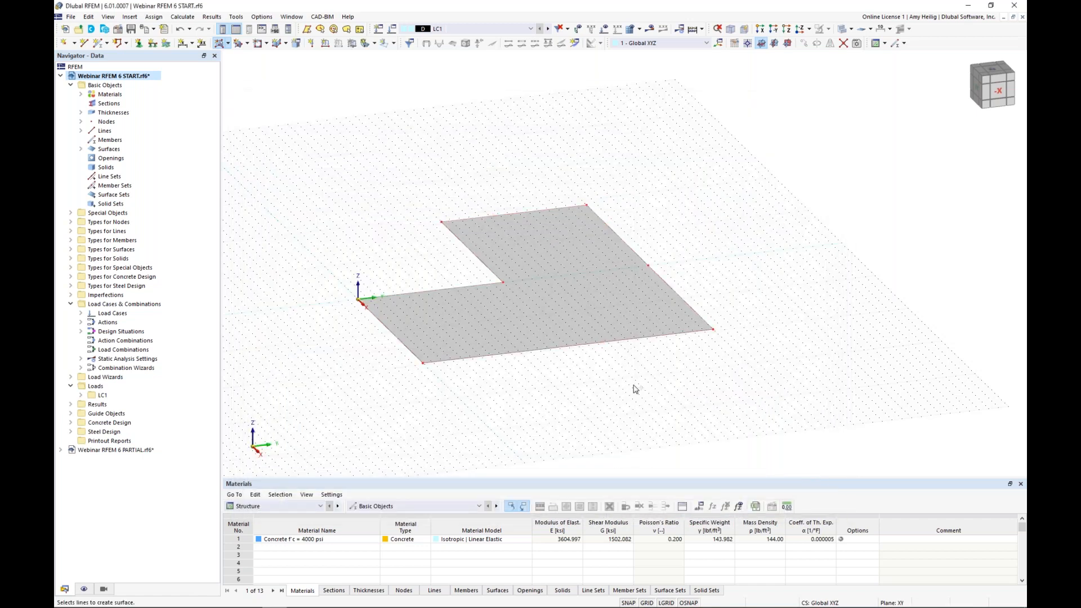
{"action": "key", "text": "Escape"}
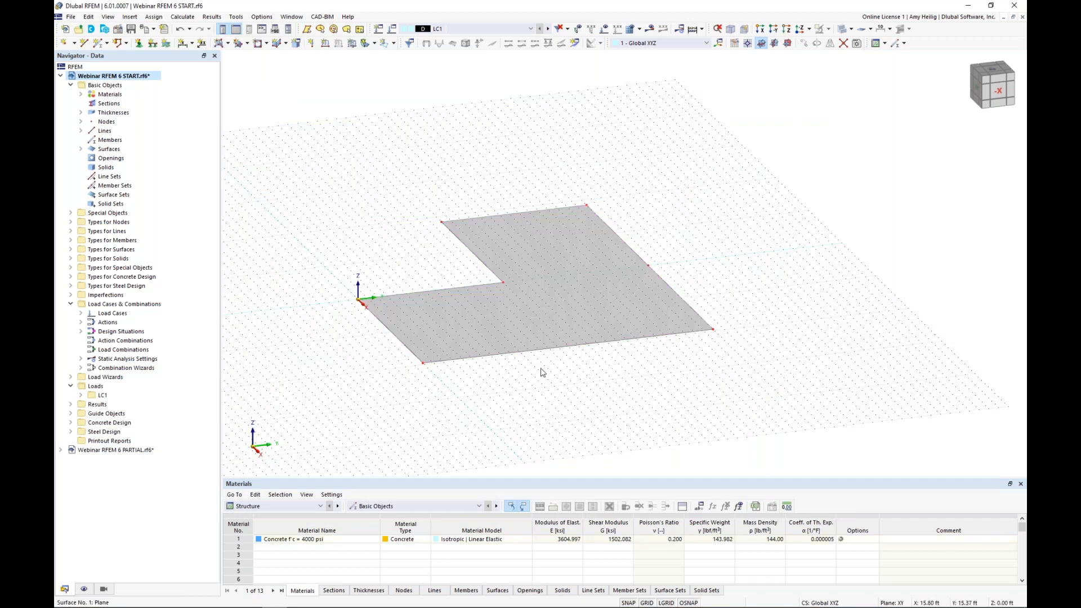
Step: Extrude the three slab edges around the inner corner into wall surfaces 12 ft deep in the global -Z direction
{"action": "mouse_move", "coordinate": [526, 381]}
{"action": "middle_mouse_down", "text": "ctrl"}
{"action": "mouse_move", "coordinate": [557, 366]}
{"action": "mouse_move", "coordinate": [535, 377]}
{"action": "middle_mouse_up", "text": "ctrl"}
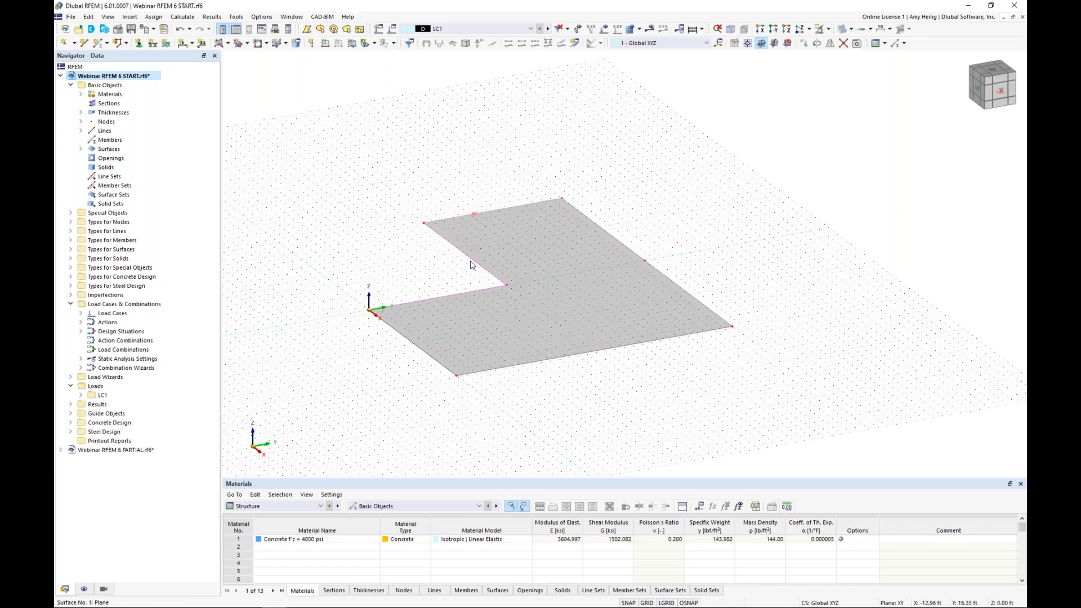
{"action": "scroll", "coordinate": [457, 274], "scroll_direction": "up", "scroll_amount": 2}
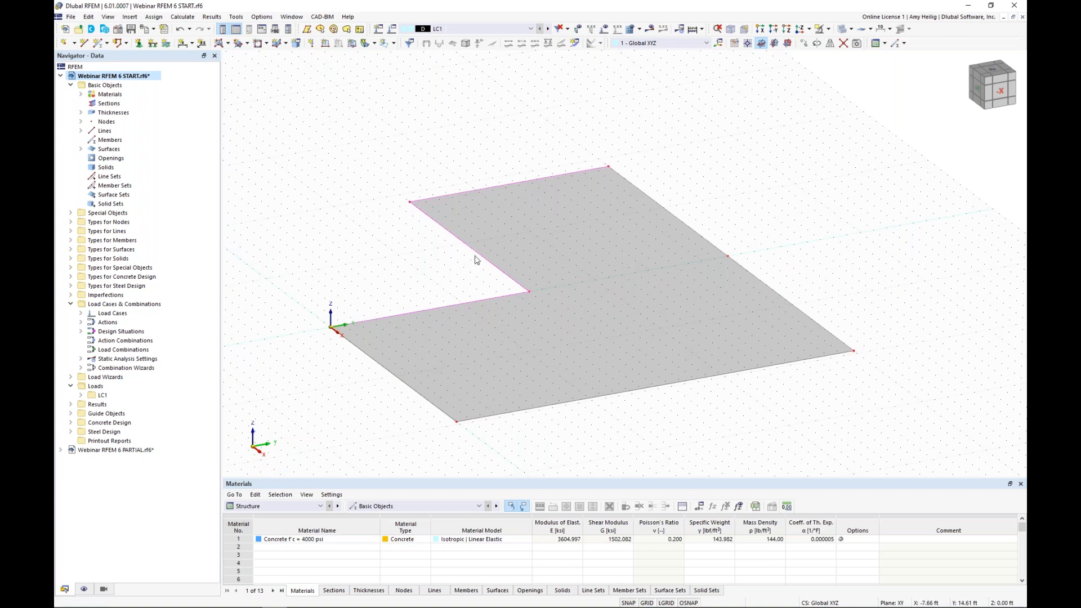
{"action": "right_click", "coordinate": [479, 254]}
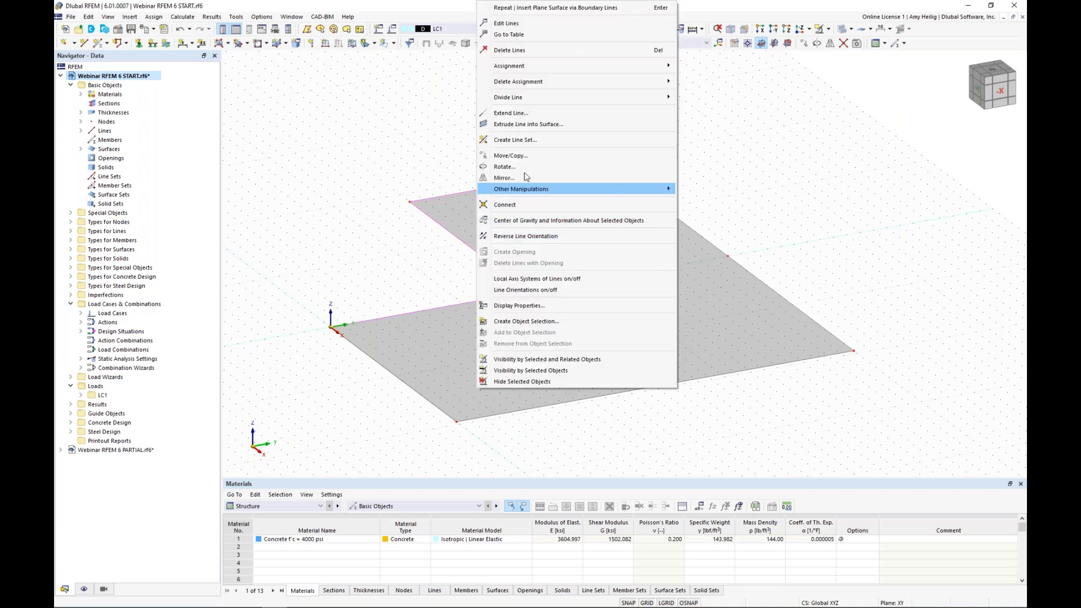
{"action": "left_click", "coordinate": [522, 125]}
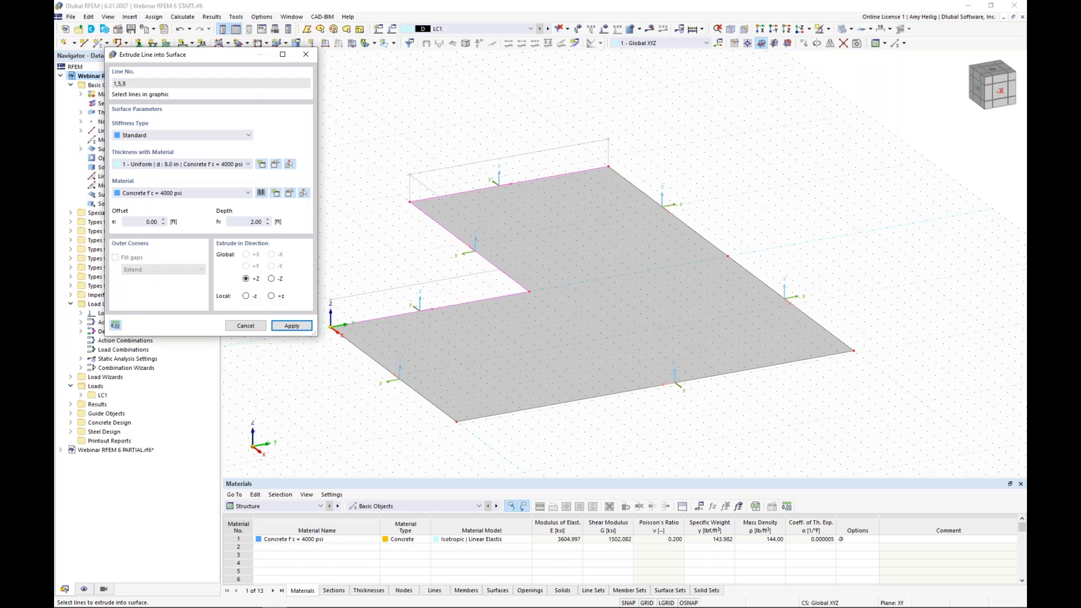
{"action": "left_click", "coordinate": [272, 280]}
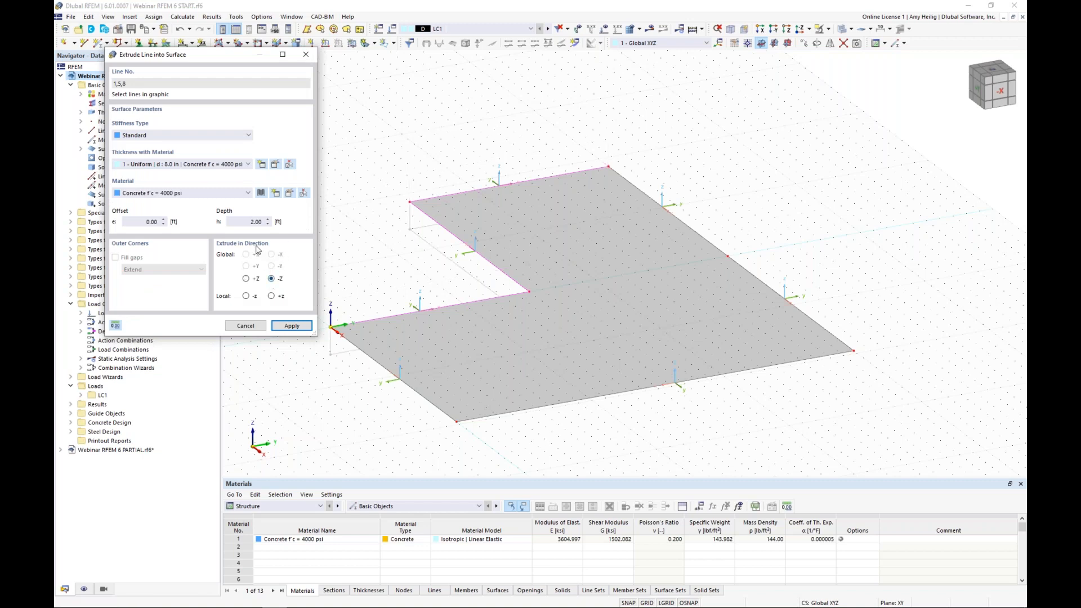
{"action": "left_click", "coordinate": [244, 221]}
{"action": "left_click", "coordinate": [284, 327]}
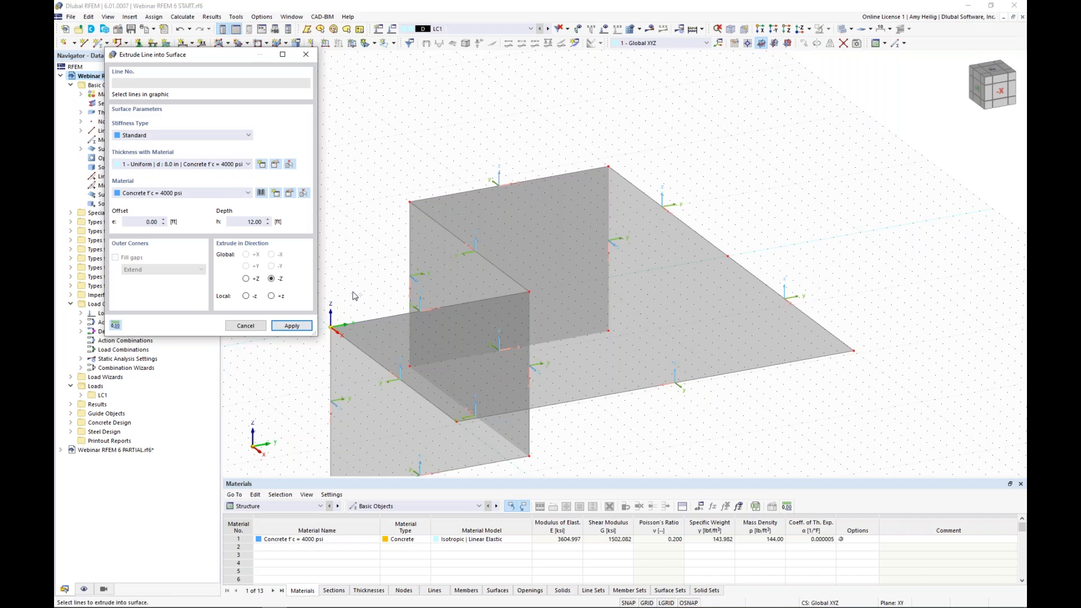
{"action": "key", "text": "Escape"}
Step: Disable the design properties of all three wall surfaces together and clear the selection
{"action": "middle_click_drag", "start_coordinate": [367, 275], "coordinate": [556, 206], "text": "ctrl"}
{"action": "scroll", "coordinate": [547, 282], "scroll_direction": "down", "scroll_amount": 2}
{"action": "left_click", "coordinate": [470, 290]}
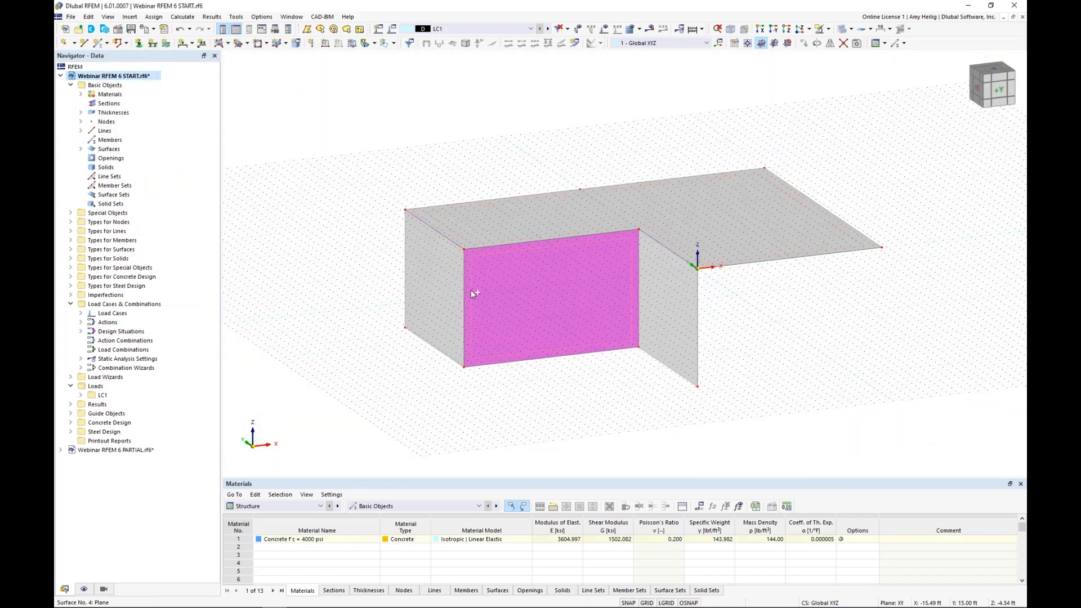
{"action": "left_click", "coordinate": [444, 292], "text": "ctrl"}
{"action": "left_click", "coordinate": [669, 301], "text": "ctrl"}
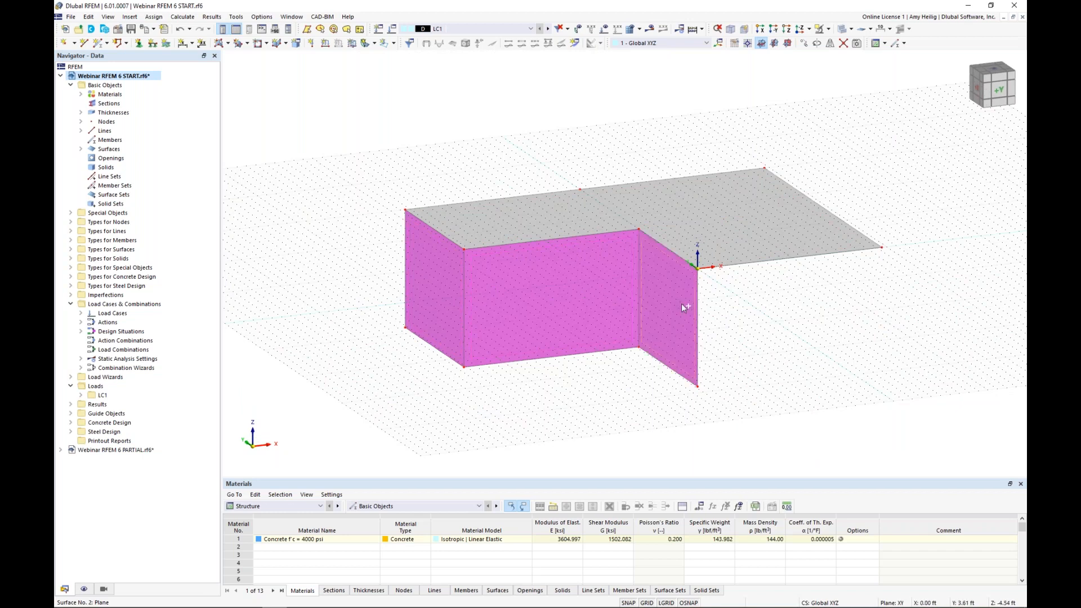
{"action": "double_click", "coordinate": [681, 302]}
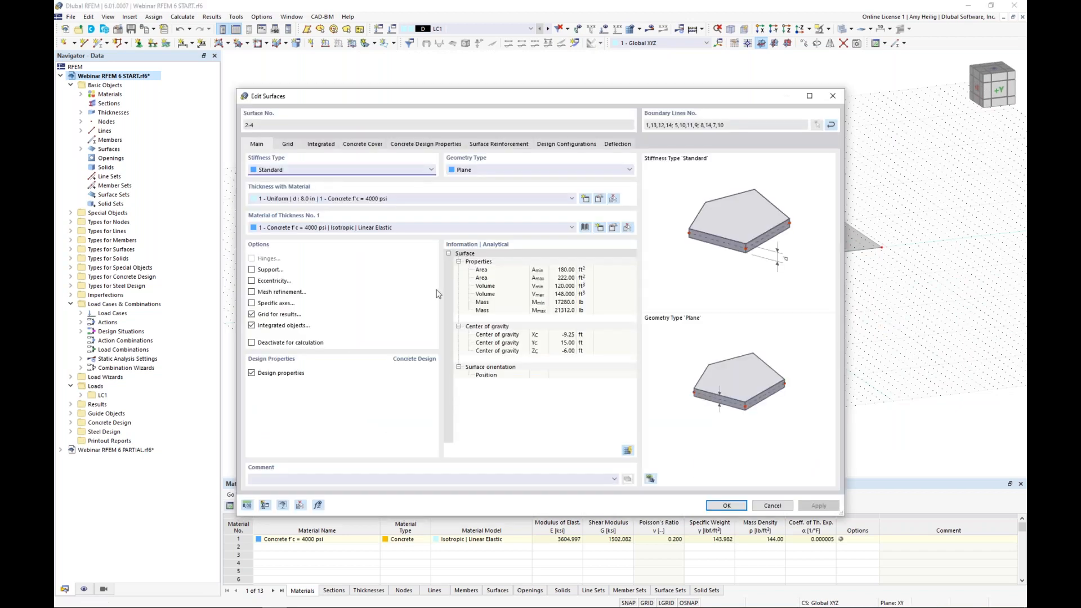
{"action": "left_click", "coordinate": [253, 376]}
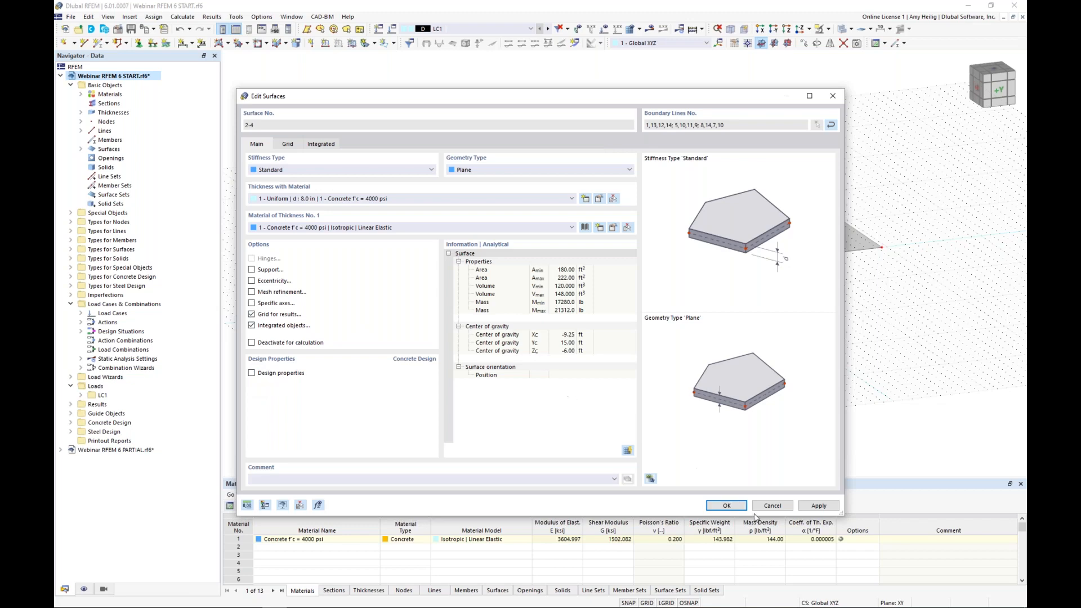
{"action": "left_click", "coordinate": [724, 507]}
{"action": "left_click", "coordinate": [754, 358]}
{"action": "middle_click_drag", "start_coordinate": [828, 330], "coordinate": [688, 389], "text": "ctrl"}
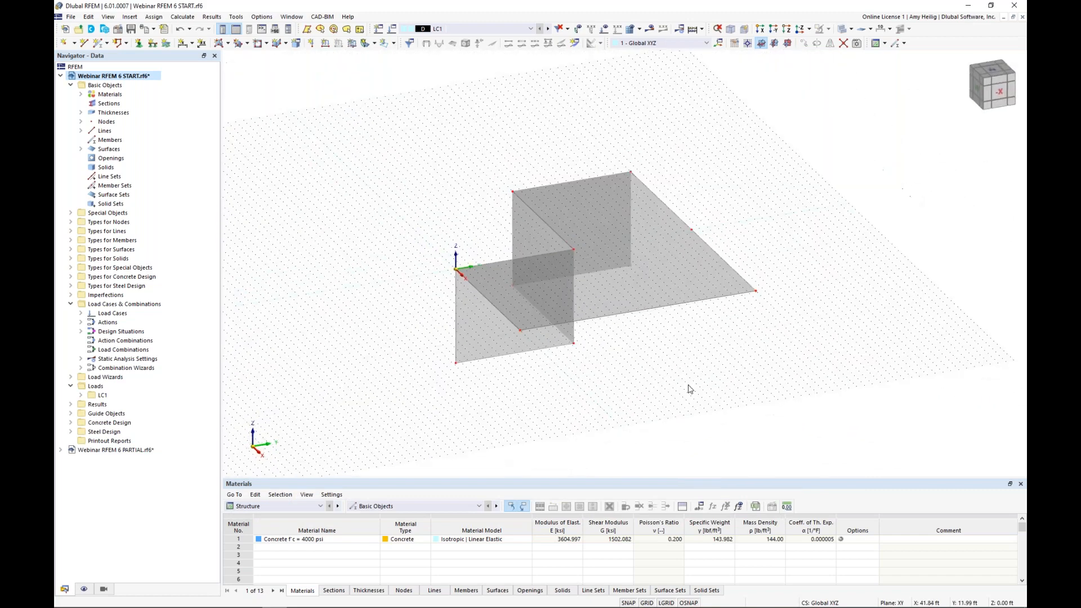
Step: Hide the work plane grid and display the model in wireframe mode
{"action": "left_click", "coordinate": [647, 603]}
{"action": "scroll", "coordinate": [634, 358], "scroll_direction": "up", "scroll_amount": 1}
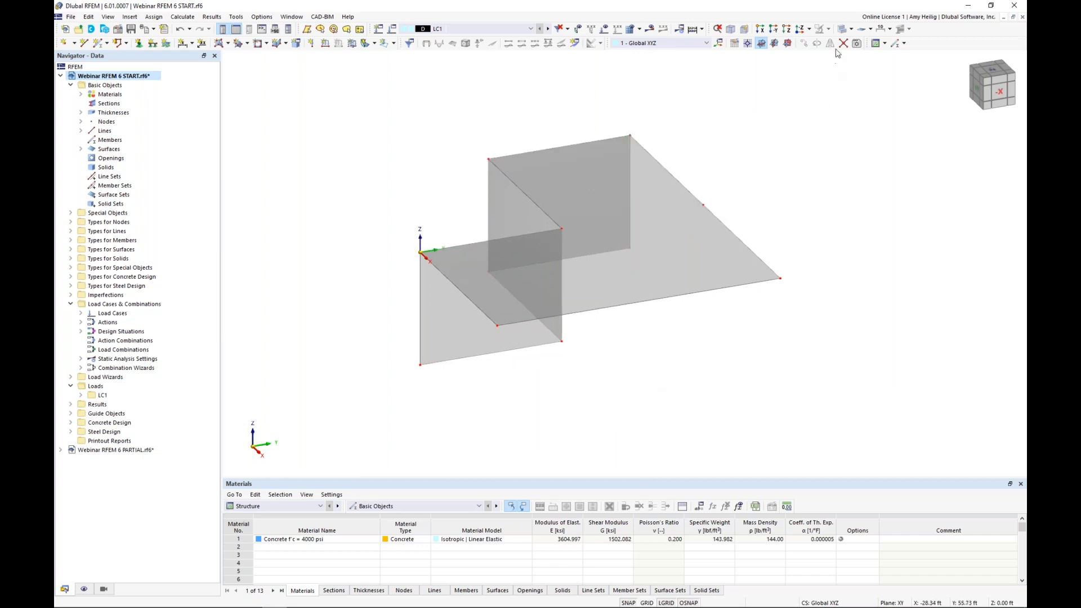
{"action": "left_click", "coordinate": [841, 30]}
Step: Create a node at slab level inside the slab's front corner, at X 16.5 ft, Y 3 ft, Z 0 ft
{"action": "middle_click_drag", "start_coordinate": [670, 310], "coordinate": [630, 314]}
{"action": "scroll", "coordinate": [630, 313], "scroll_direction": "down", "scroll_amount": 1}
{"action": "scroll", "coordinate": [586, 329], "scroll_direction": "up", "scroll_amount": 1}
{"action": "scroll", "coordinate": [587, 332], "scroll_direction": "up", "scroll_amount": 1}
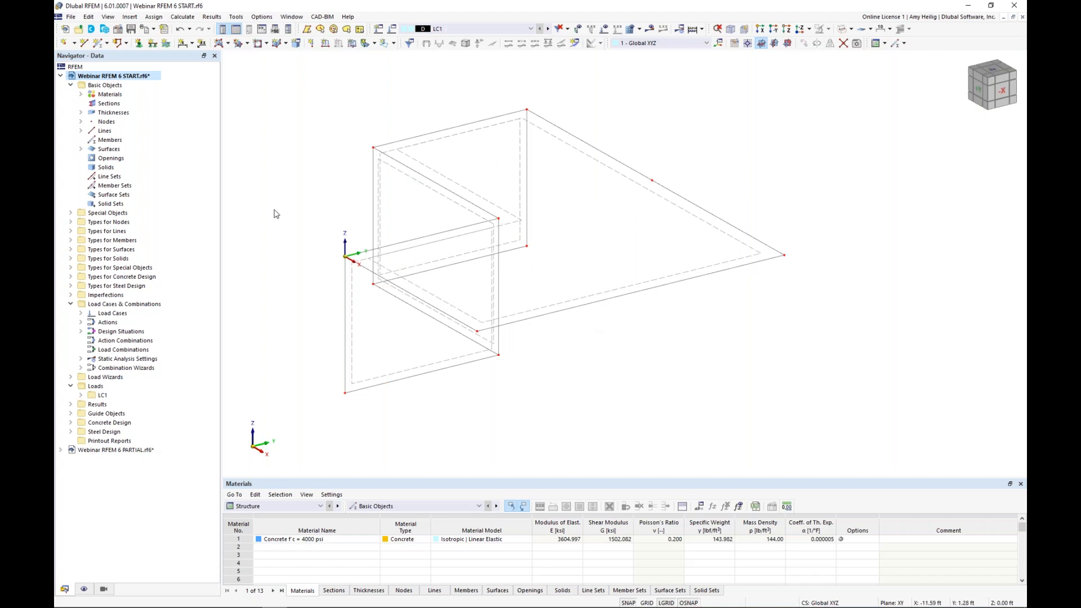
{"action": "left_click", "coordinate": [63, 43]}
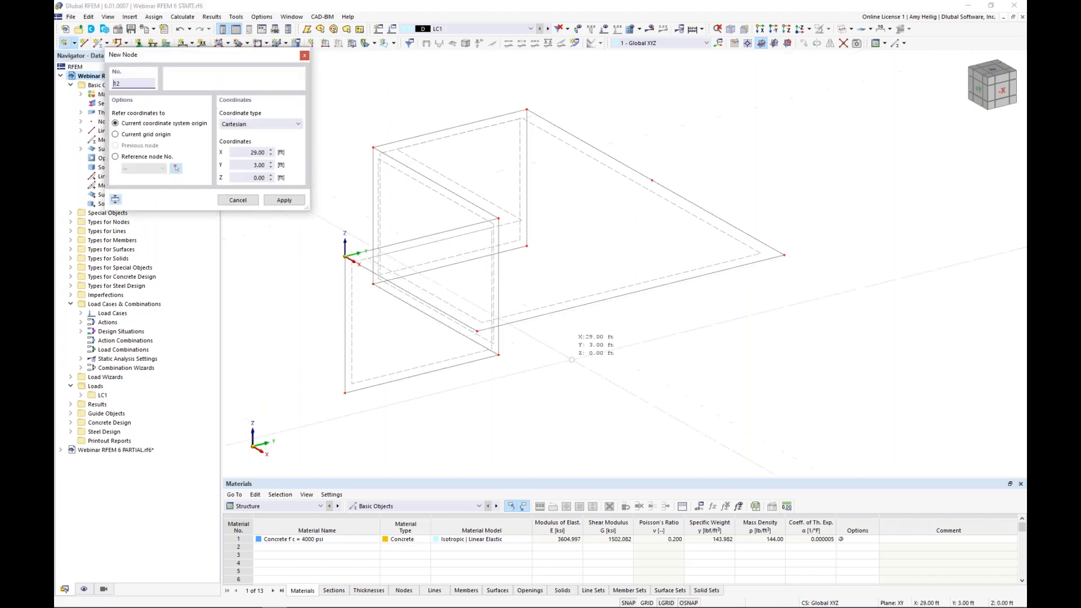
{"action": "left_click_drag", "start_coordinate": [223, 60], "coordinate": [265, 131]}
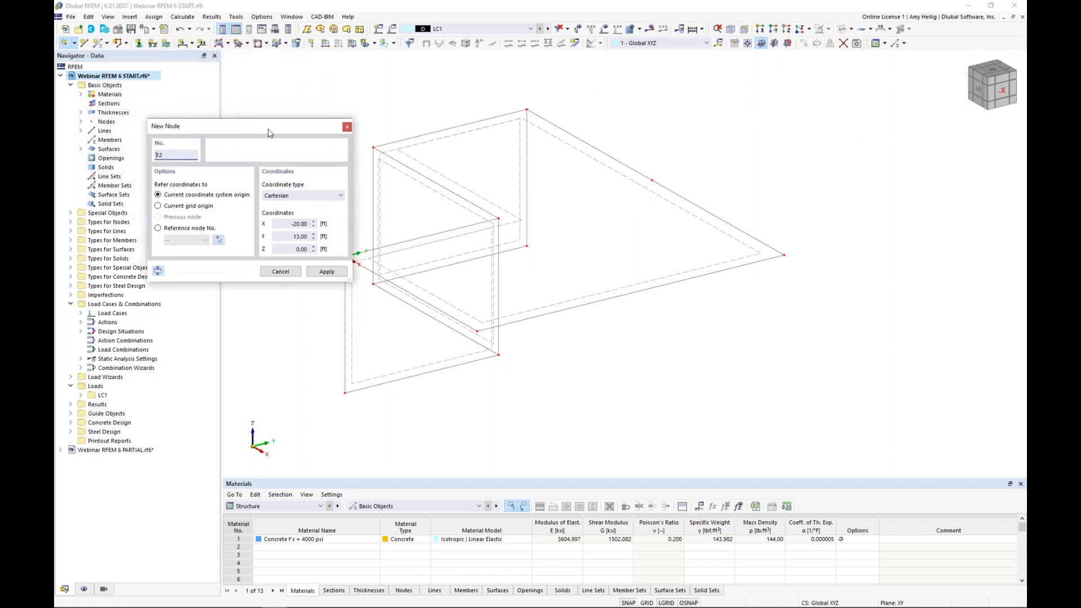
{"action": "double_click", "coordinate": [296, 224]}
{"action": "type", "text": "16.5"}
{"action": "key", "text": "Tab"}
{"action": "type", "text": "3"}
{"action": "key", "text": "Tab"}
{"action": "type", "text": "0"}
{"action": "key", "text": "Return"}
Step: Create two more slab-level nodes, one at X 16.5, Y 26.5, Z 0 ft and one at X 0.5, Y 26.5, Z 0 ft
{"action": "double_click", "coordinate": [291, 223]}
{"action": "key", "text": "Tab"}
{"action": "type", "text": "26.5"}
{"action": "key", "text": "Tab"}
{"action": "type", "text": "0"}
{"action": "double_click", "coordinate": [307, 223]}
{"action": "type", "text": "0.5"}
{"action": "key", "text": "Tab"}
{"action": "type", "text": "26.5"}
{"action": "key", "text": "Tab"}
{"action": "type", "text": "0"}
{"action": "key", "text": "Return"}
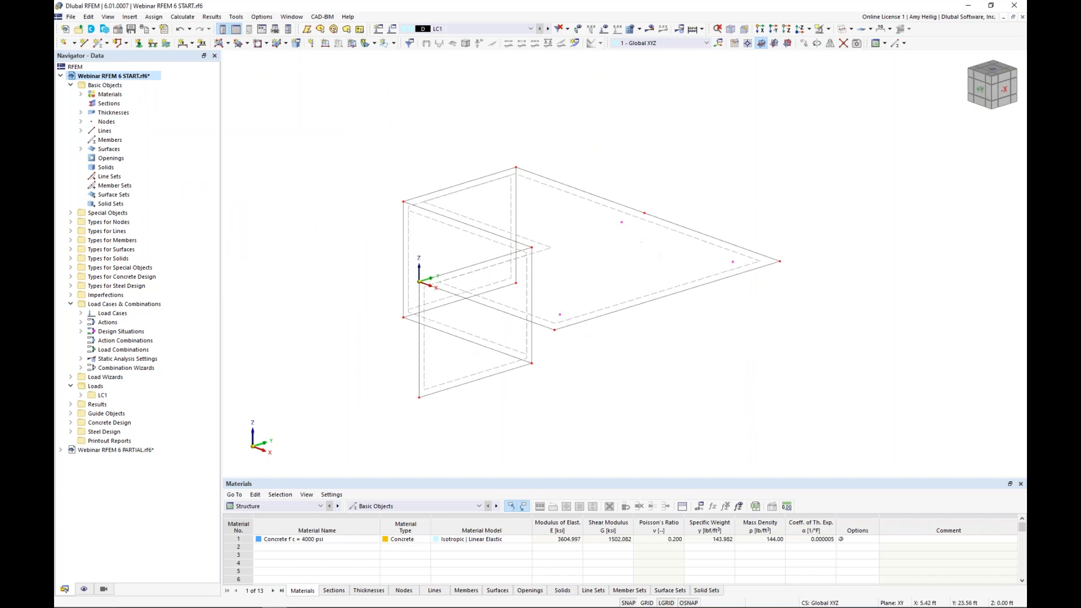
Step: Copy the three selected nodes once with a displacement of -12 ft in Z
{"action": "left_click", "coordinate": [804, 44]}
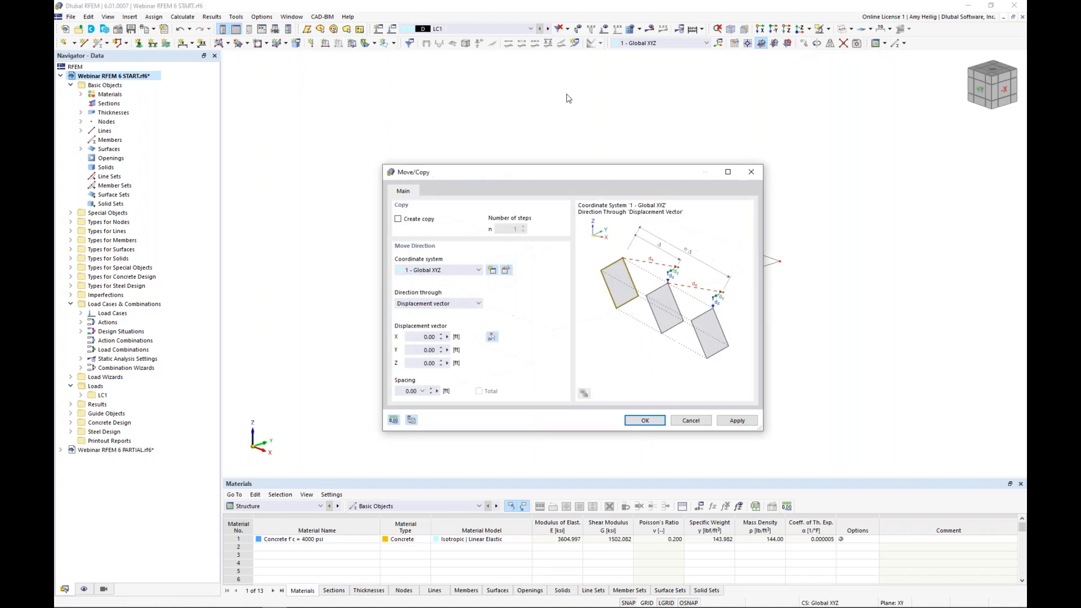
{"action": "left_click", "coordinate": [398, 219]}
{"action": "left_click", "coordinate": [449, 363]}
{"action": "type", "text": "-12"}
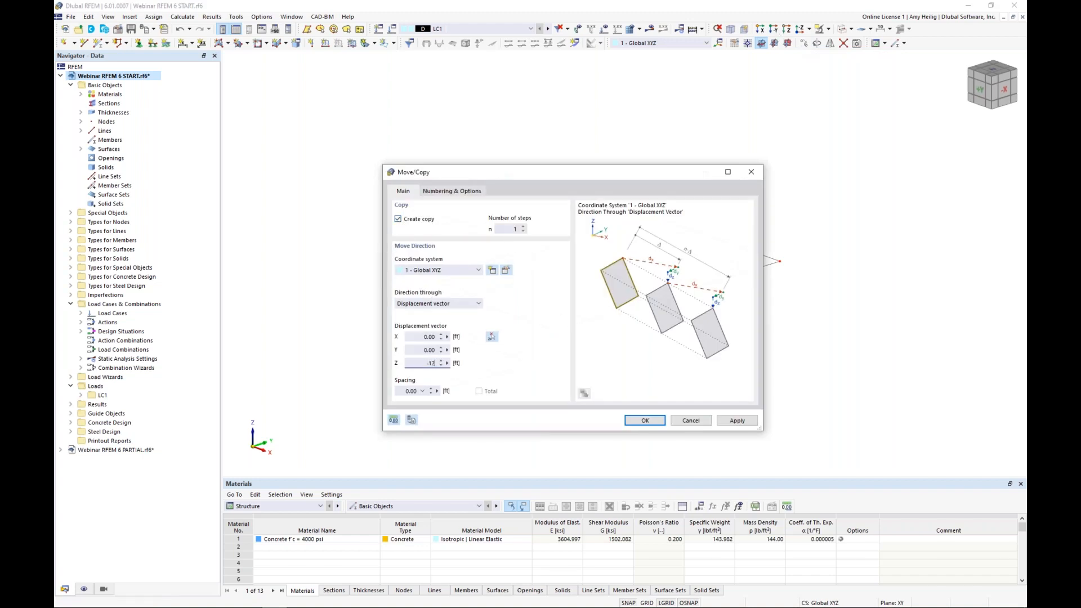
{"action": "left_click", "coordinate": [645, 421]}
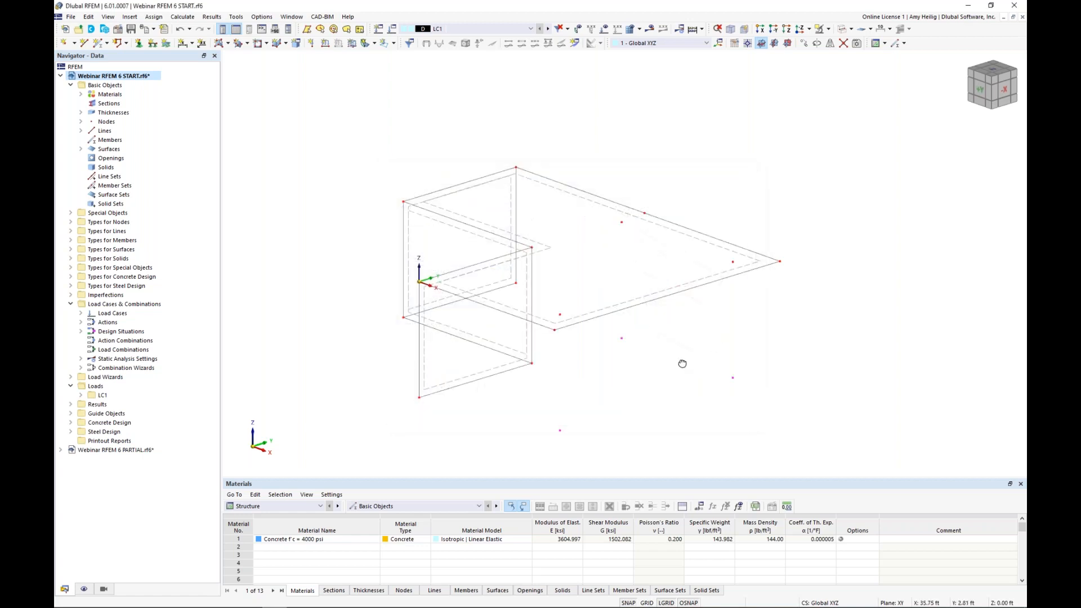
Step: Start a new single member of type Beam and choose the Massive Square section from the section library
{"action": "middle_click_drag", "start_coordinate": [682, 363], "coordinate": [664, 360], "text": "ctrl"}
{"action": "scroll", "coordinate": [563, 420], "scroll_direction": "up", "scroll_amount": 2}
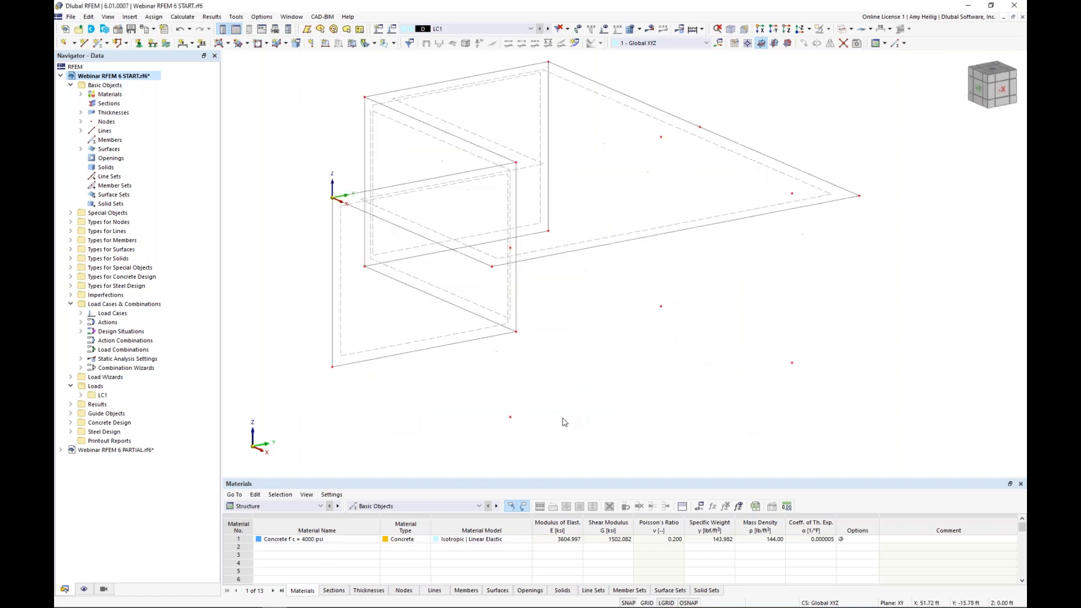
{"action": "middle_click_drag", "start_coordinate": [568, 415], "coordinate": [552, 387]}
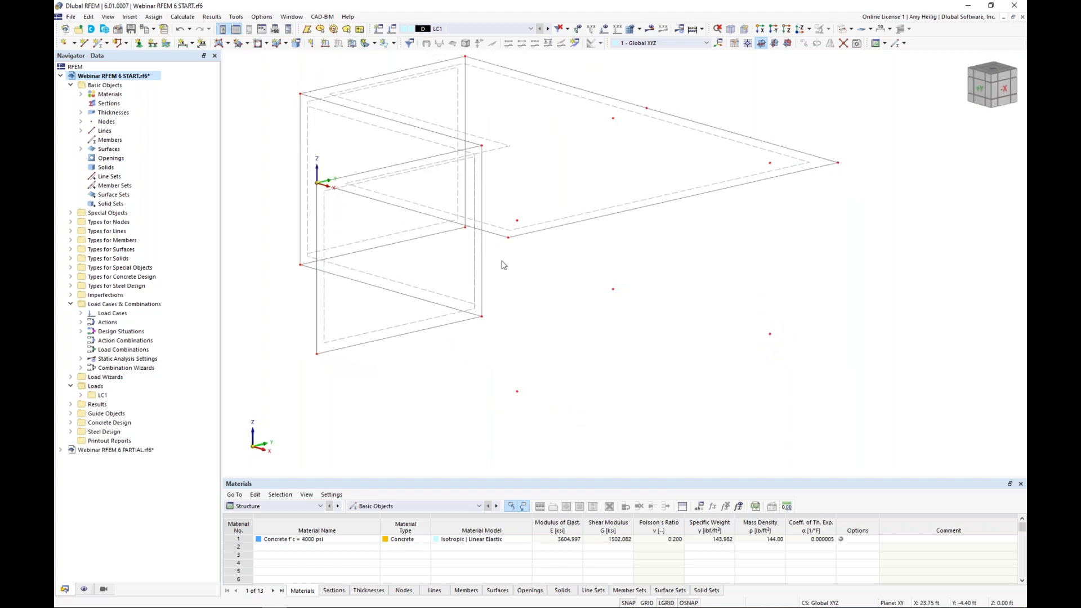
{"action": "left_click", "coordinate": [98, 44]}
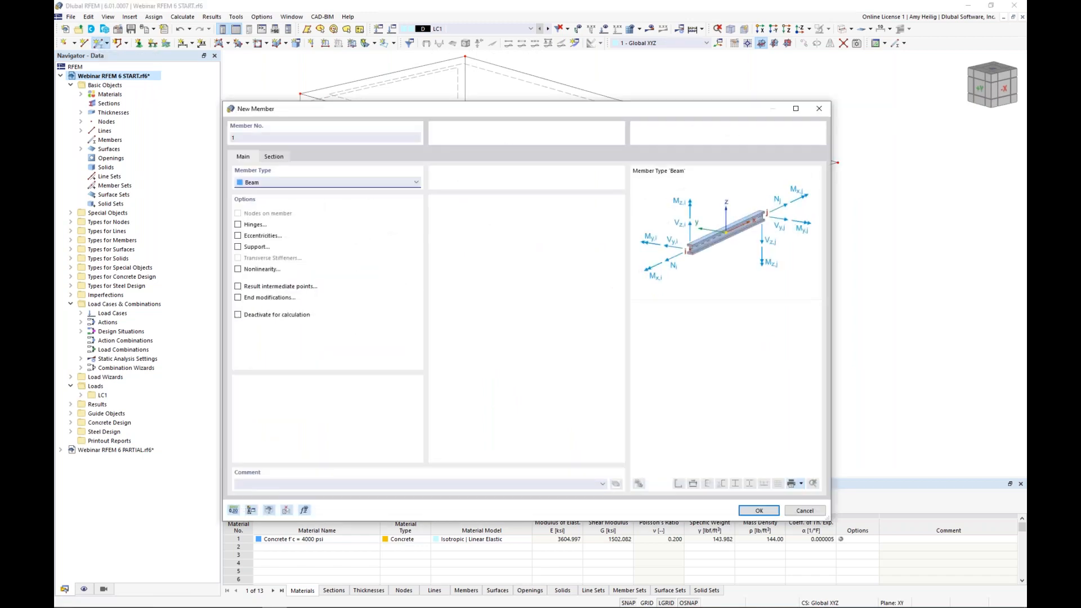
{"action": "left_click", "coordinate": [338, 183]}
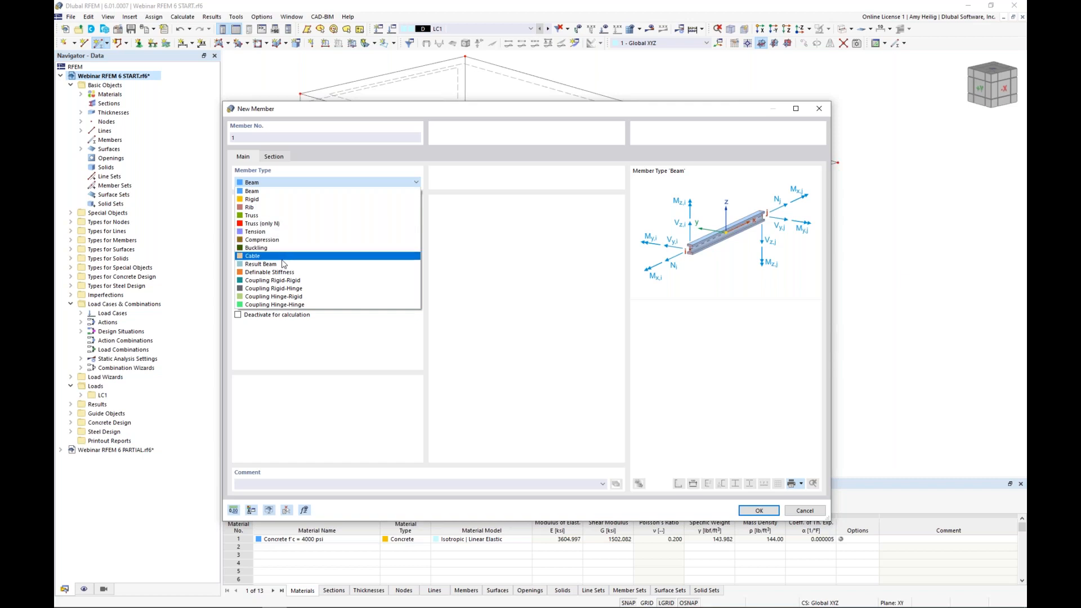
{"action": "left_click", "coordinate": [261, 192]}
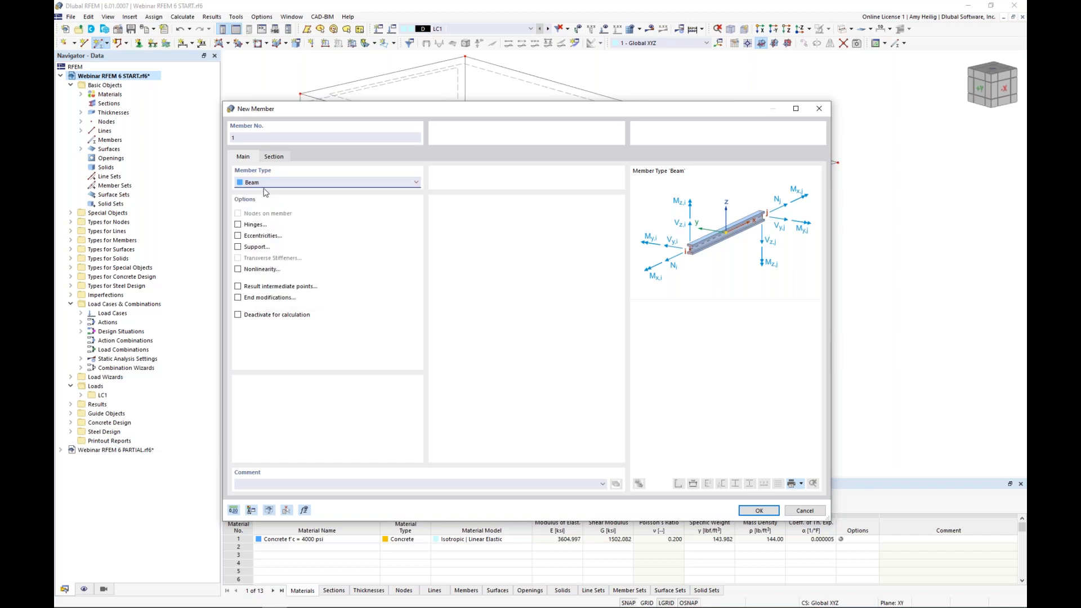
{"action": "left_click", "coordinate": [279, 158]}
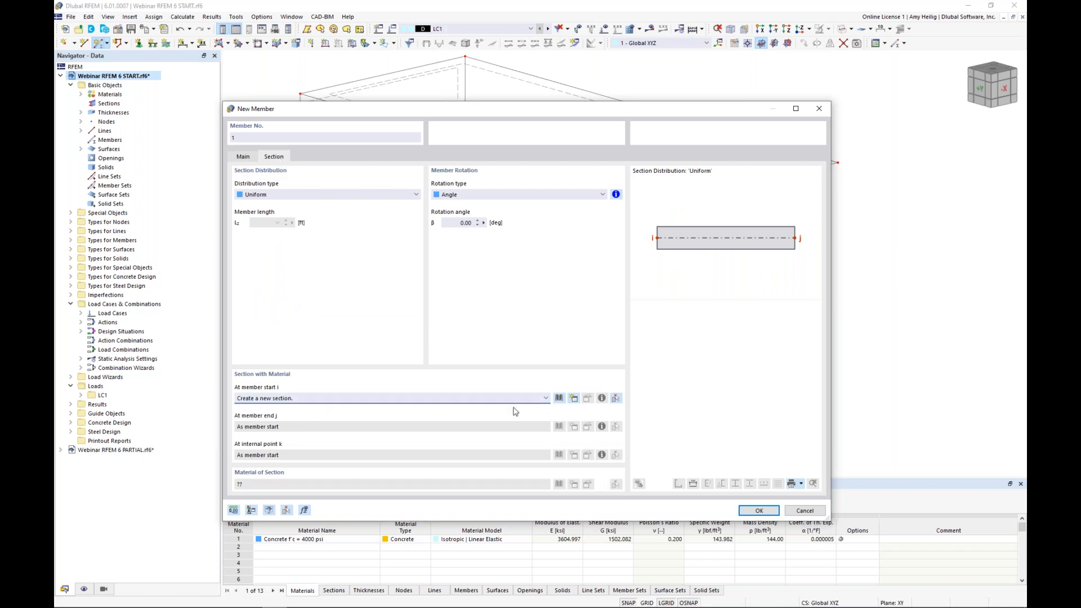
{"action": "left_click", "coordinate": [559, 399]}
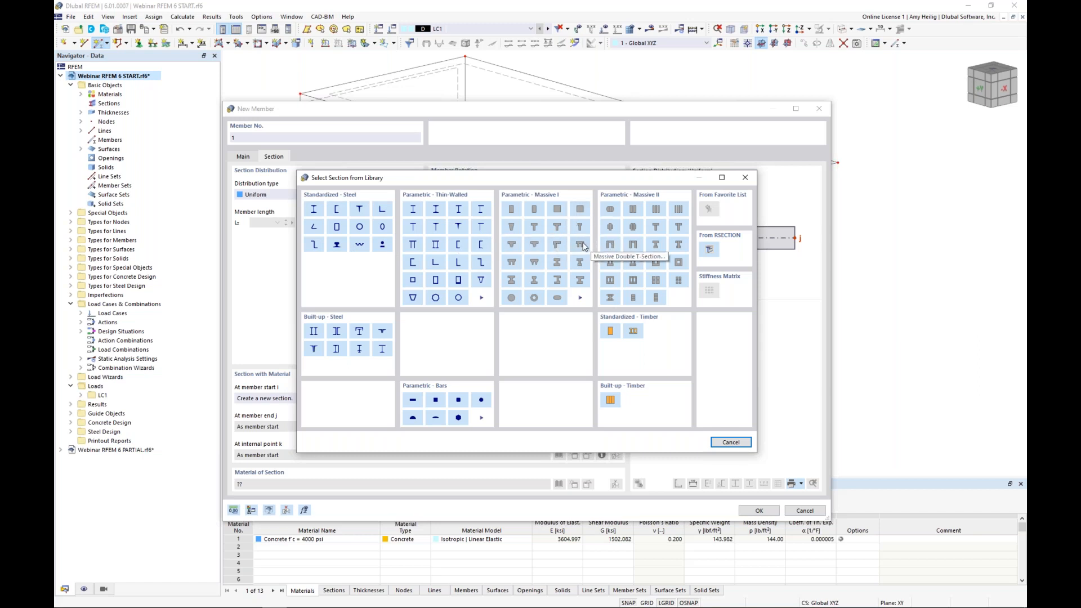
{"action": "left_click", "coordinate": [557, 210]}
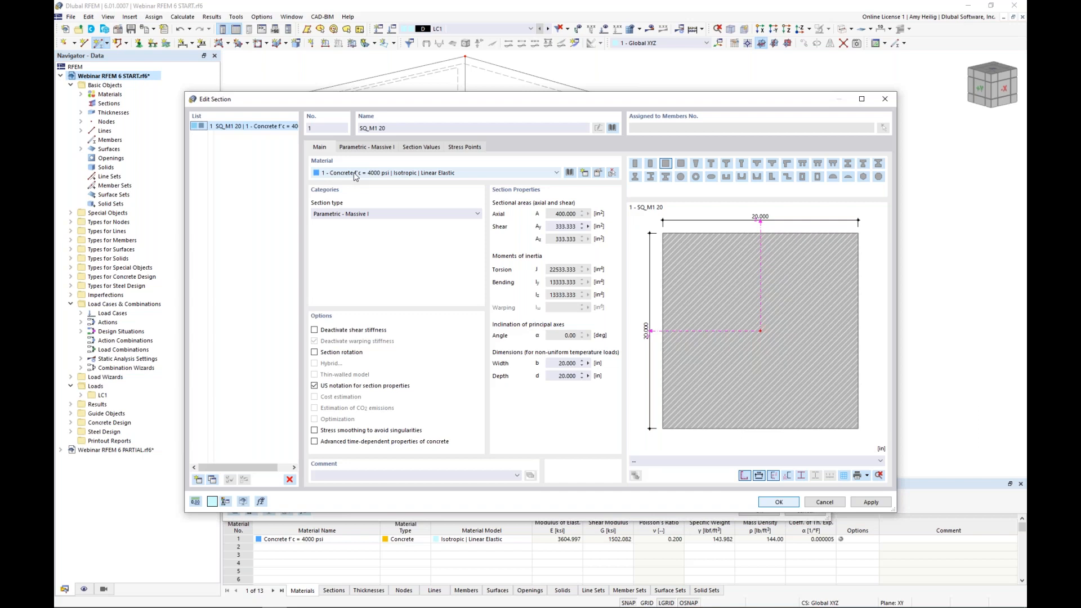
{"action": "left_click", "coordinate": [570, 172]}
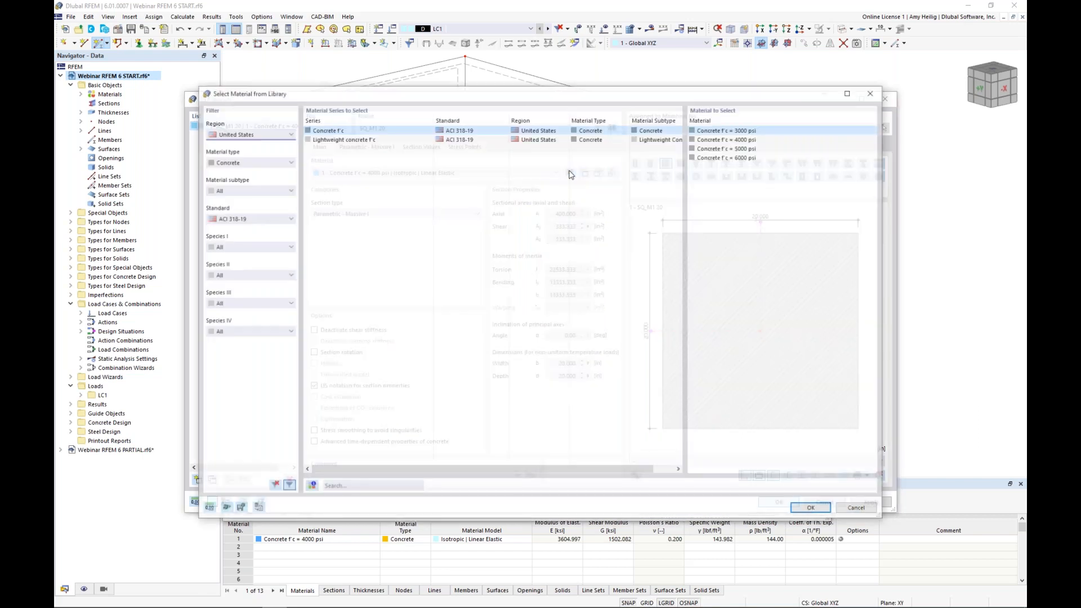
{"action": "left_click", "coordinate": [276, 161]}
{"action": "left_click", "coordinate": [269, 187]}
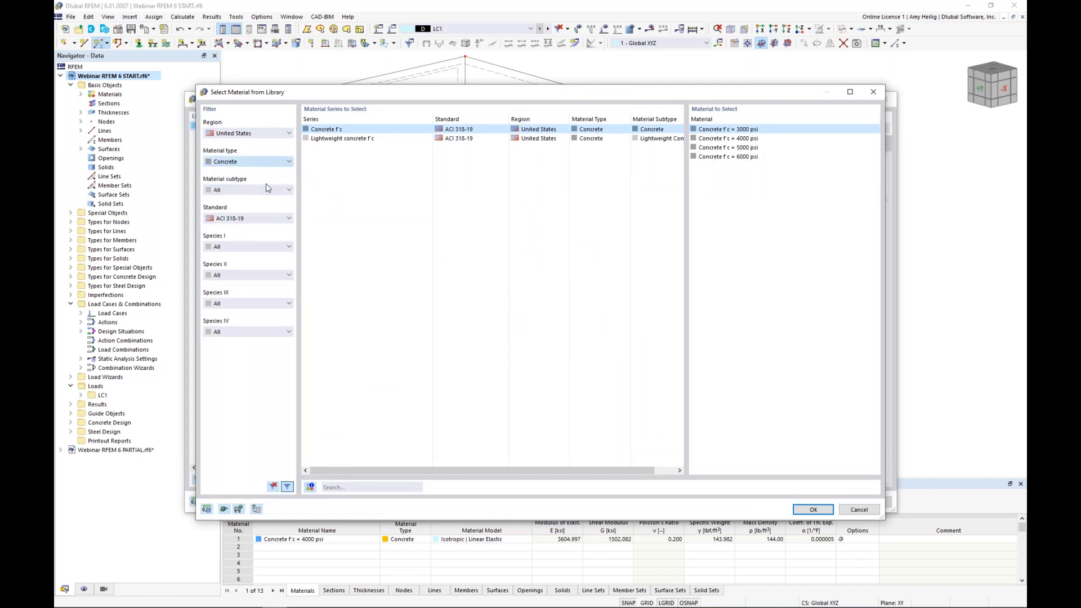
{"action": "left_click", "coordinate": [261, 223]}
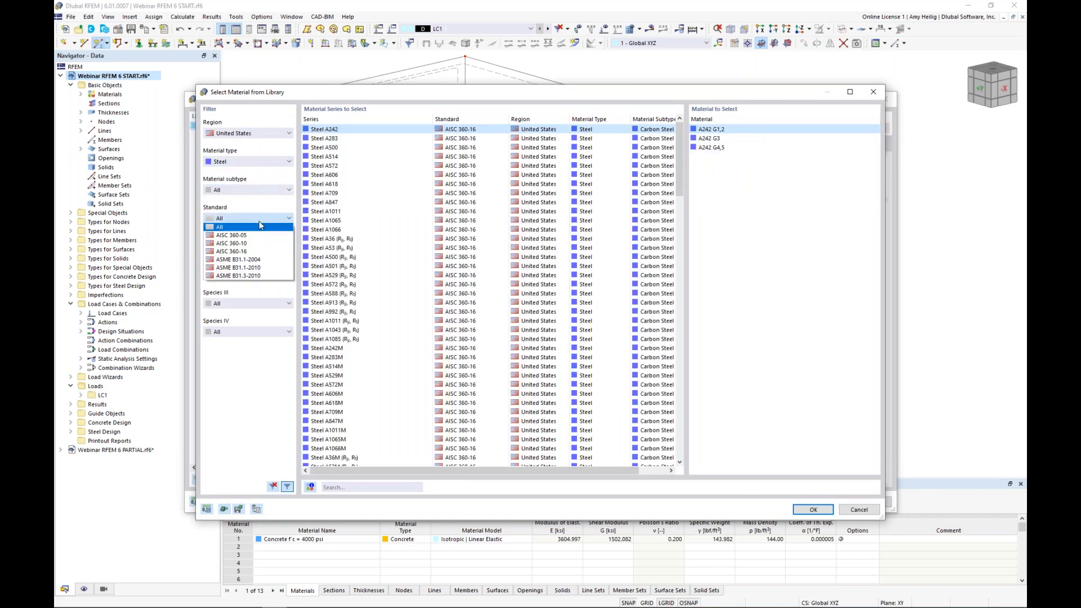
{"action": "left_click", "coordinate": [257, 254]}
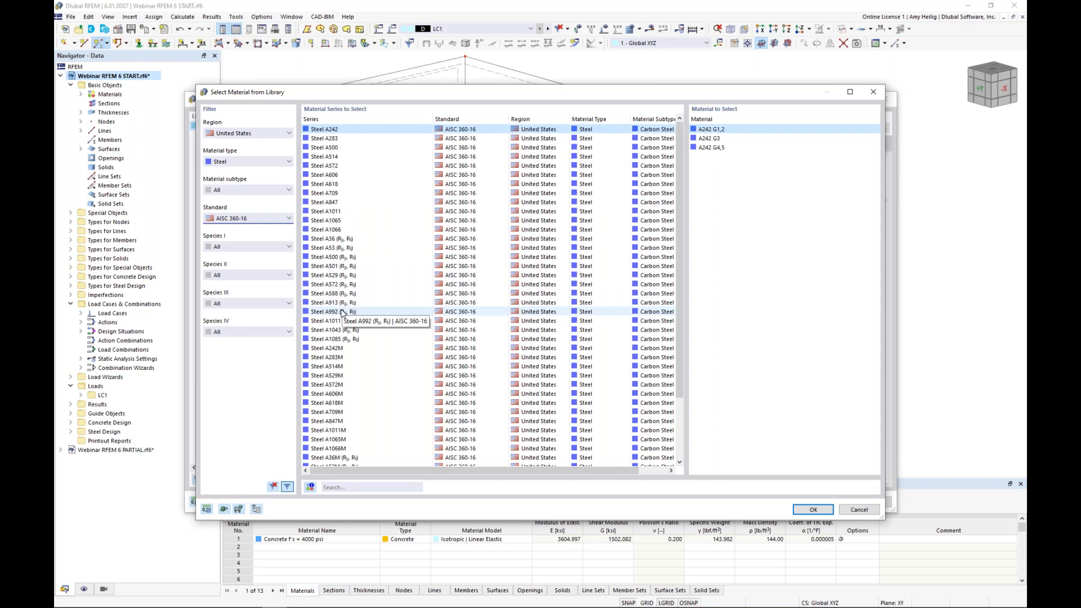
{"action": "left_click", "coordinate": [858, 509]}
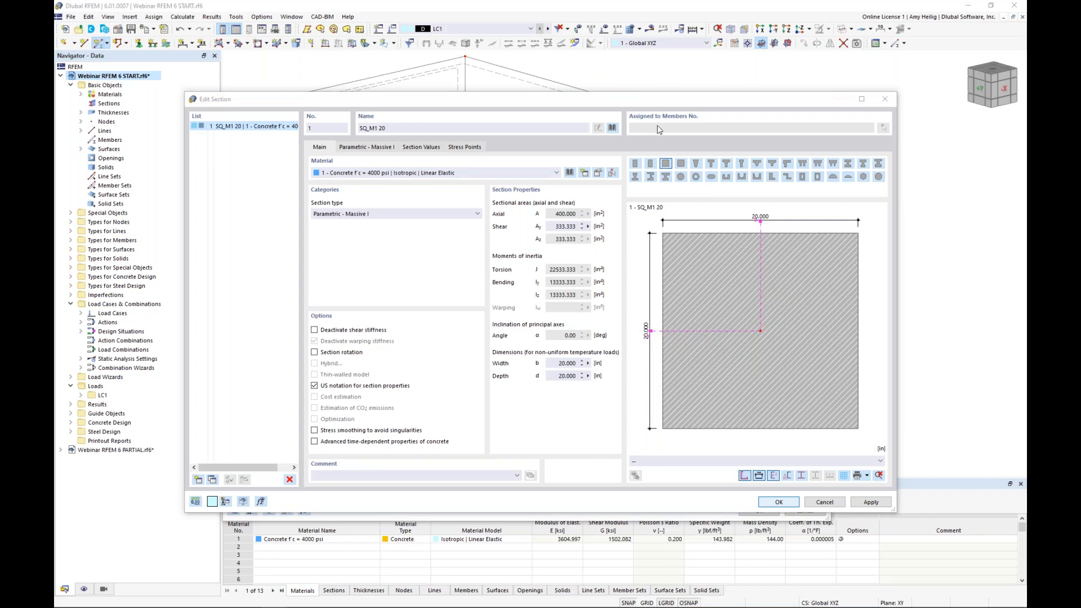
Step: Set the square section's side length b to 12 in, accept the section, and disable the member's design properties
{"action": "left_click", "coordinate": [371, 148]}
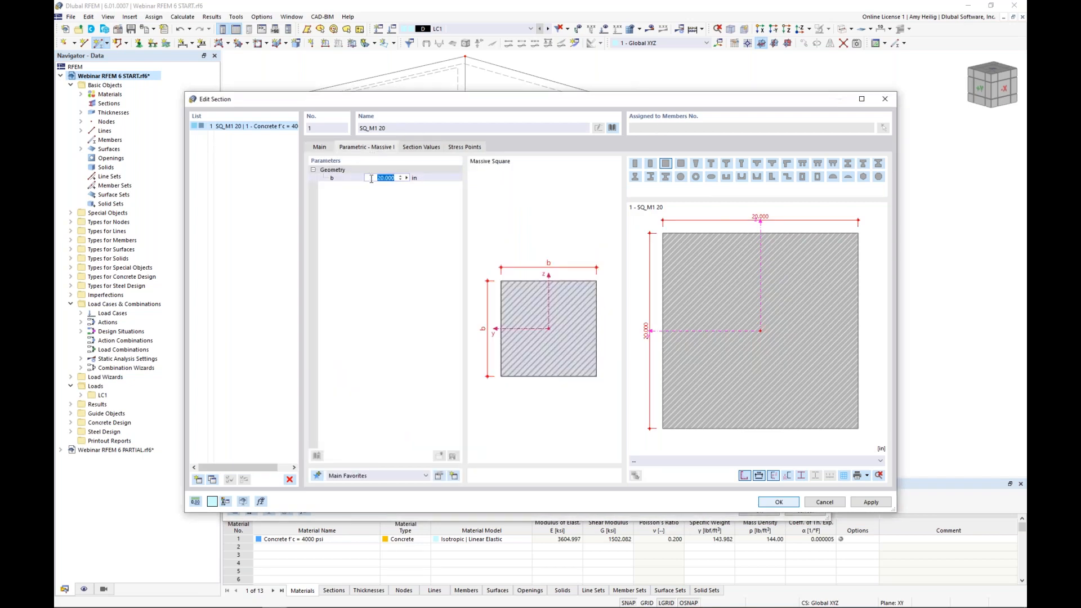
{"action": "left_click", "coordinate": [371, 178]}
{"action": "key", "text": "ctrl+a"}
{"action": "type", "text": "1"}
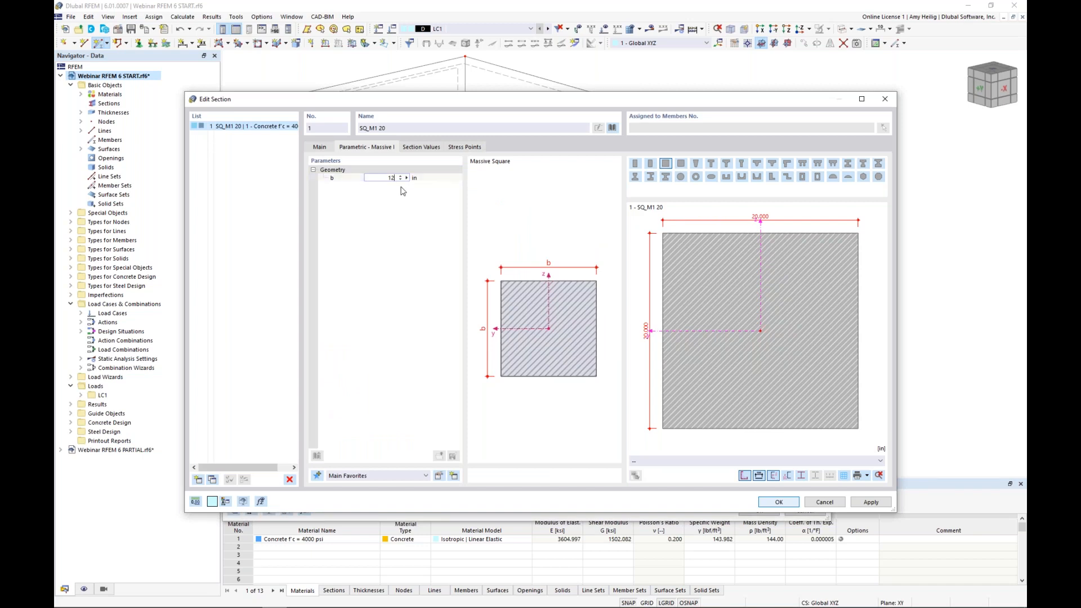
{"action": "left_click", "coordinate": [421, 147]}
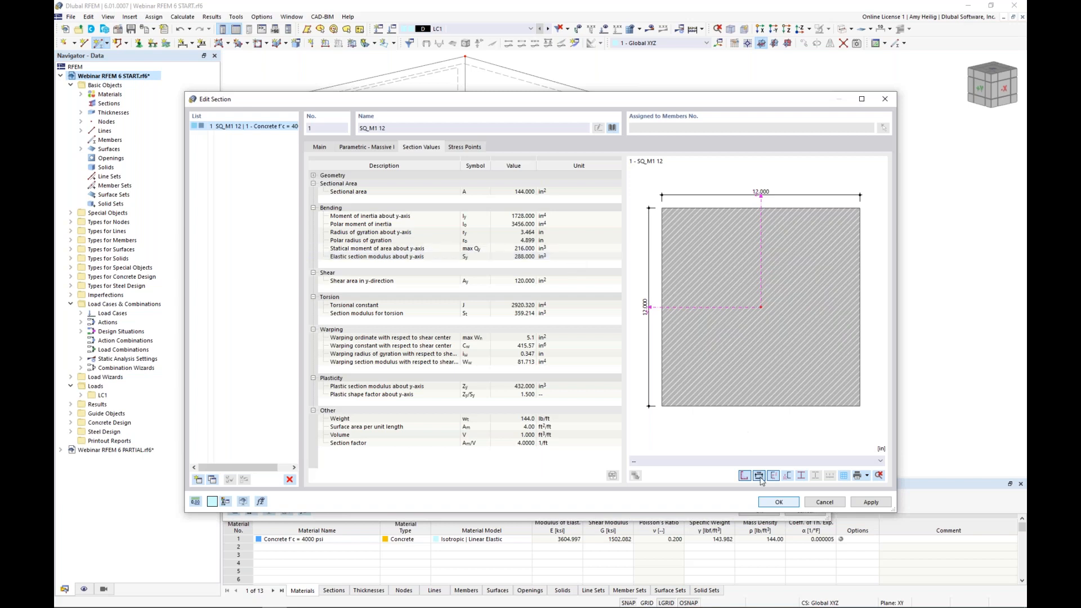
{"action": "left_click", "coordinate": [767, 502]}
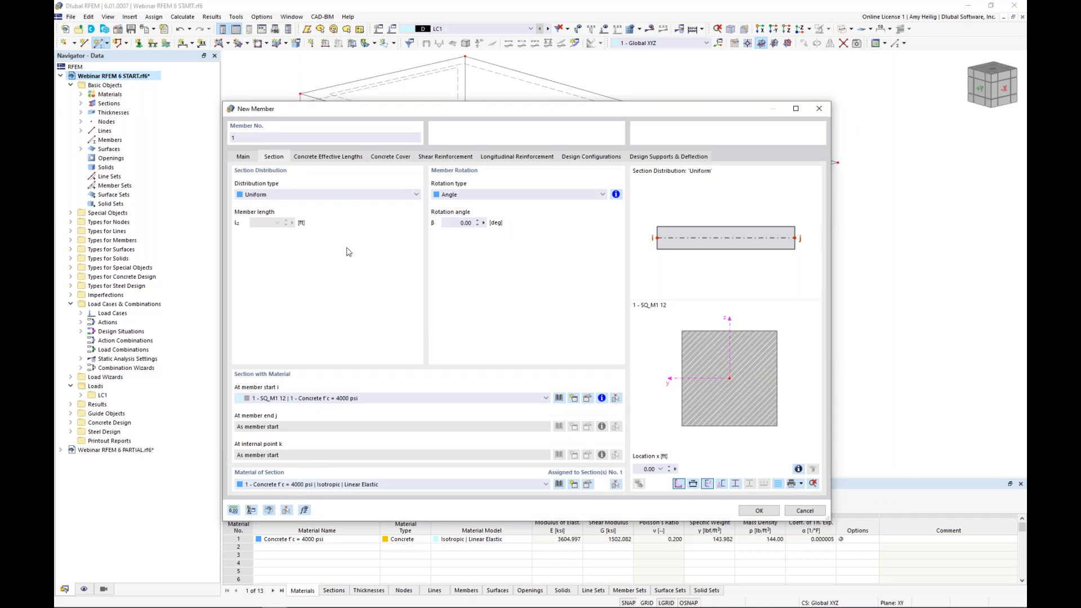
{"action": "left_click", "coordinate": [244, 158]}
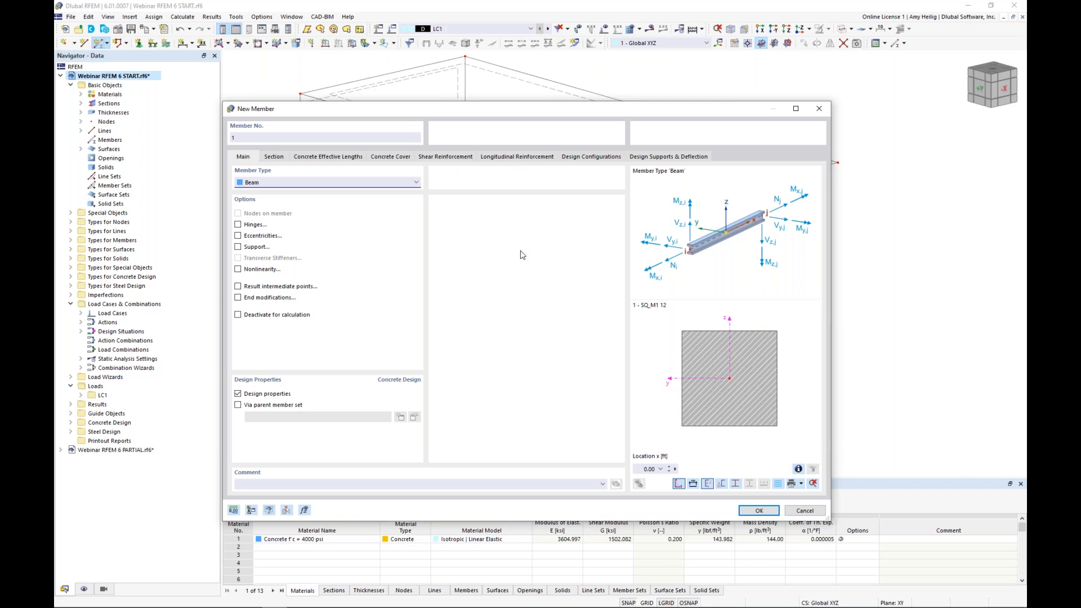
{"action": "left_click", "coordinate": [238, 394]}
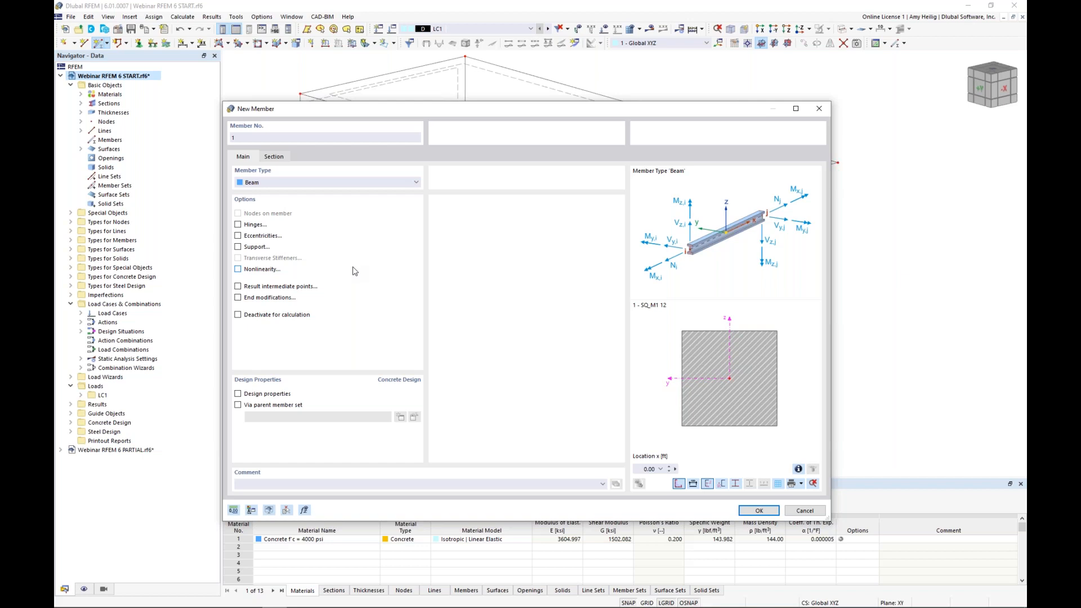
{"action": "left_click", "coordinate": [238, 225]}
{"action": "left_click", "coordinate": [305, 158]}
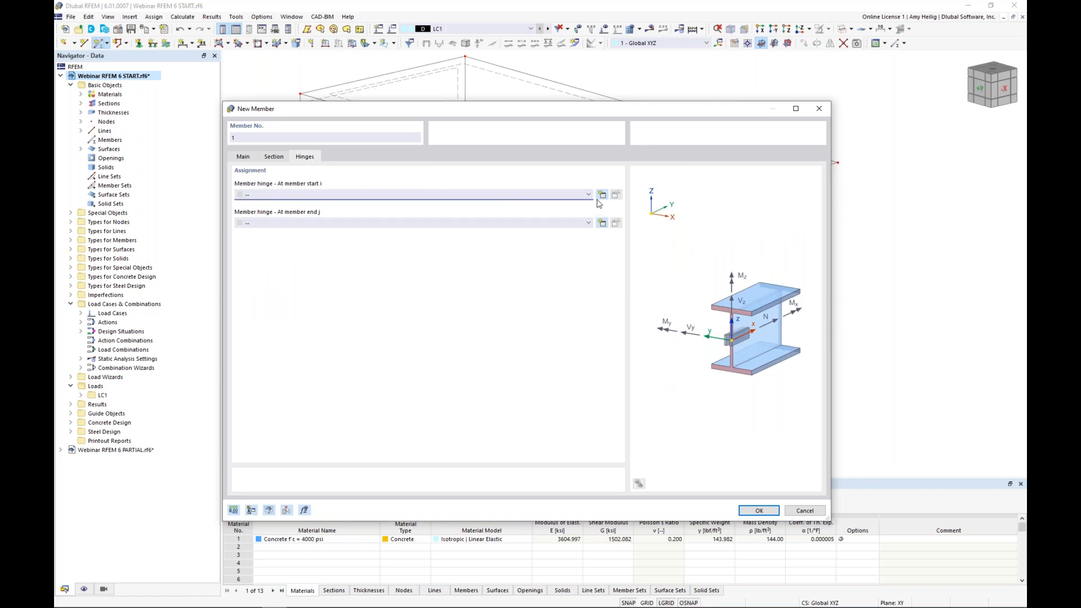
{"action": "left_click", "coordinate": [601, 222]}
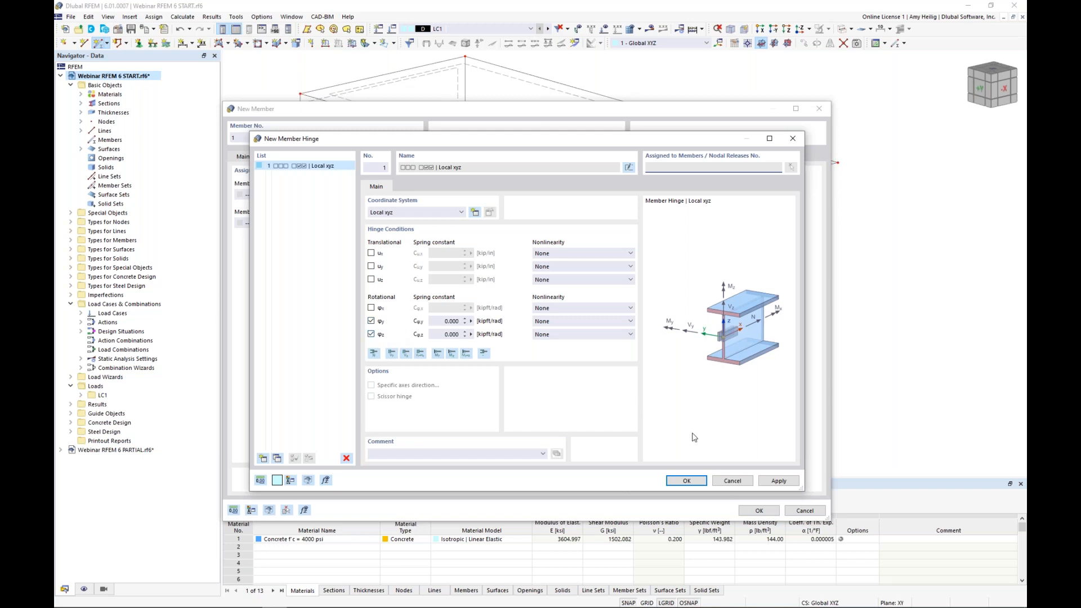
{"action": "left_click", "coordinate": [729, 481]}
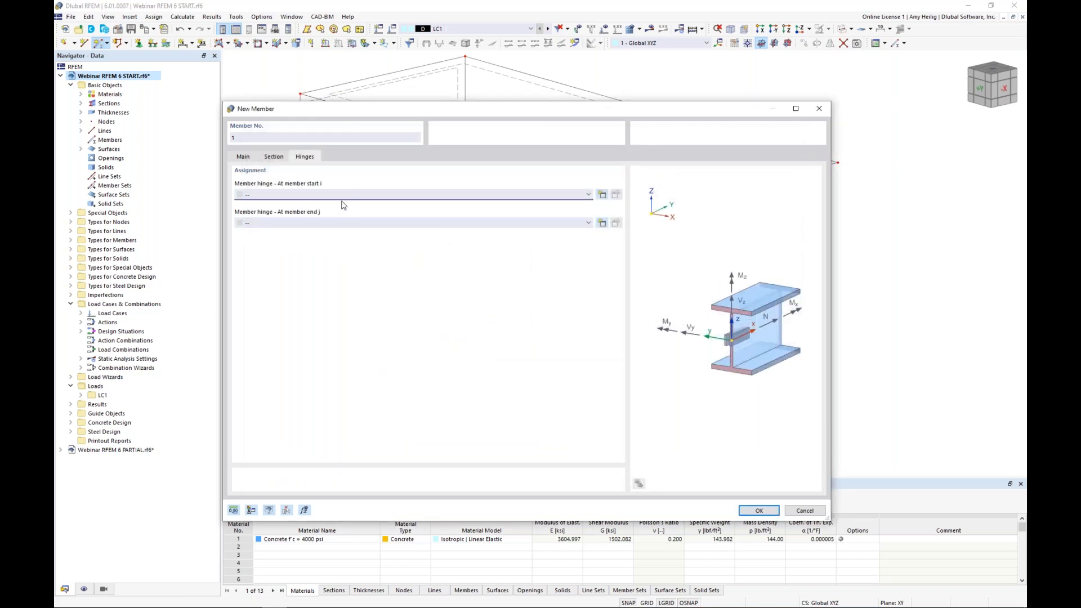
{"action": "left_click", "coordinate": [243, 157]}
{"action": "left_click", "coordinate": [238, 225]}
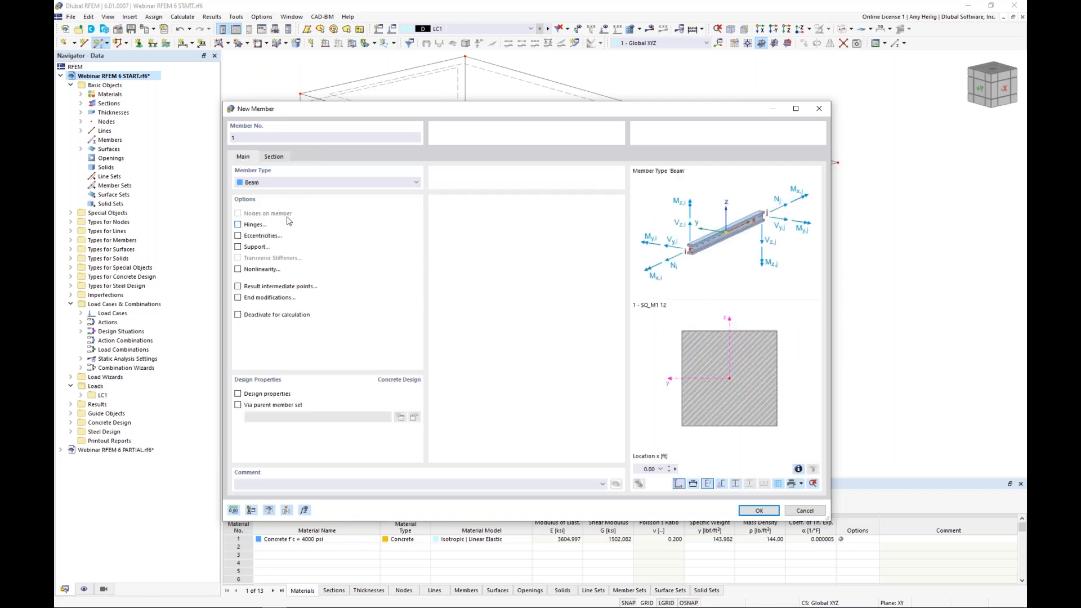
Step: Place three vertical column members between the lower nodes and the slab-level nodes above them, and show the model as transparent solids
{"action": "left_click", "coordinate": [748, 510]}
{"action": "left_click", "coordinate": [516, 390]}
{"action": "left_click", "coordinate": [516, 221]}
{"action": "left_click", "coordinate": [769, 334]}
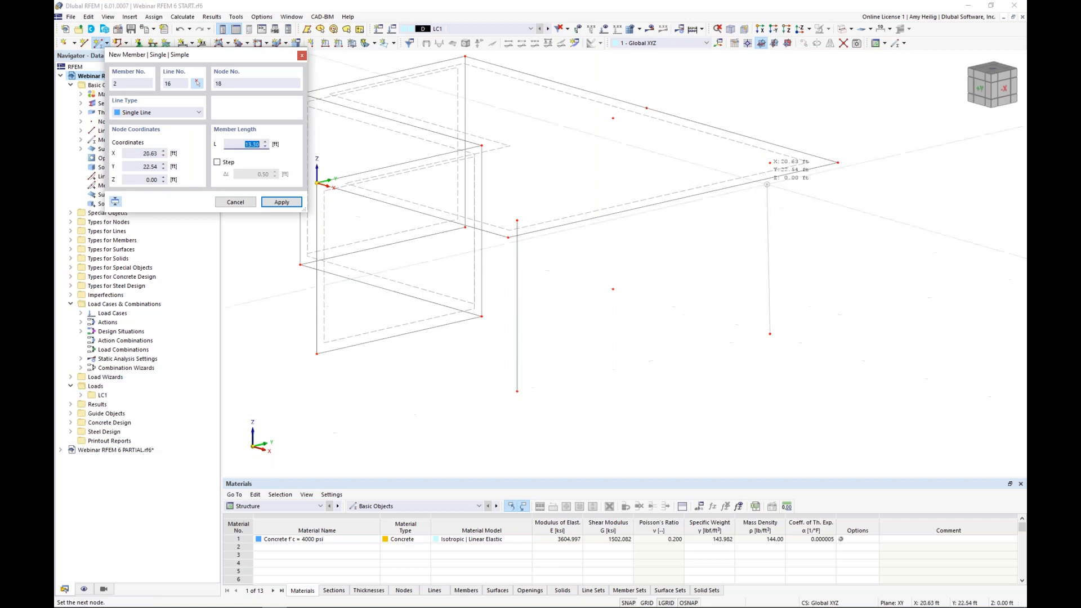
{"action": "left_click", "coordinate": [770, 163]}
{"action": "left_click", "coordinate": [613, 288]}
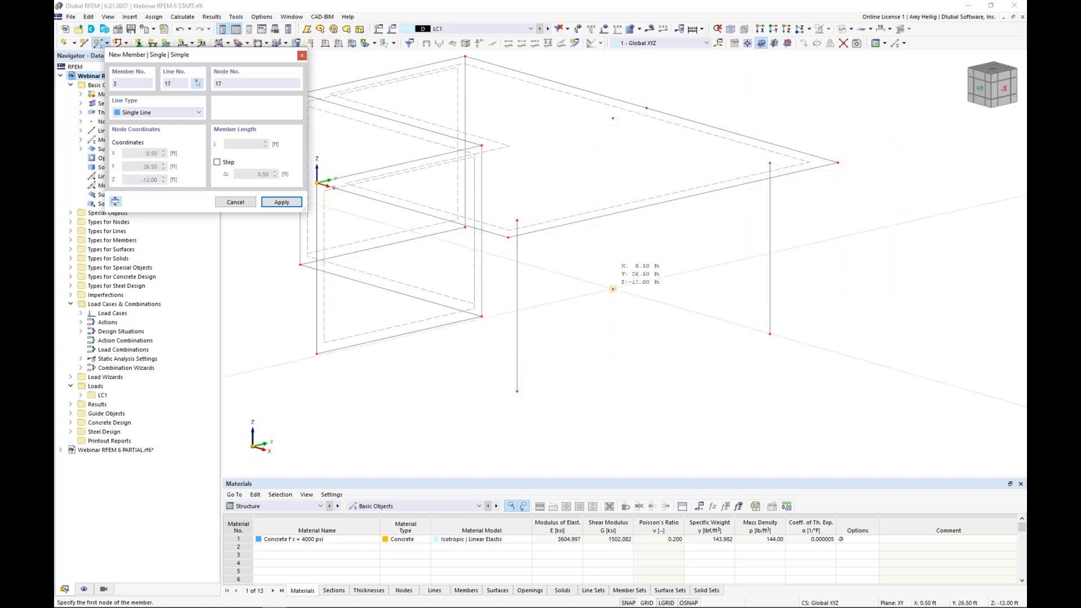
{"action": "left_click", "coordinate": [613, 119]}
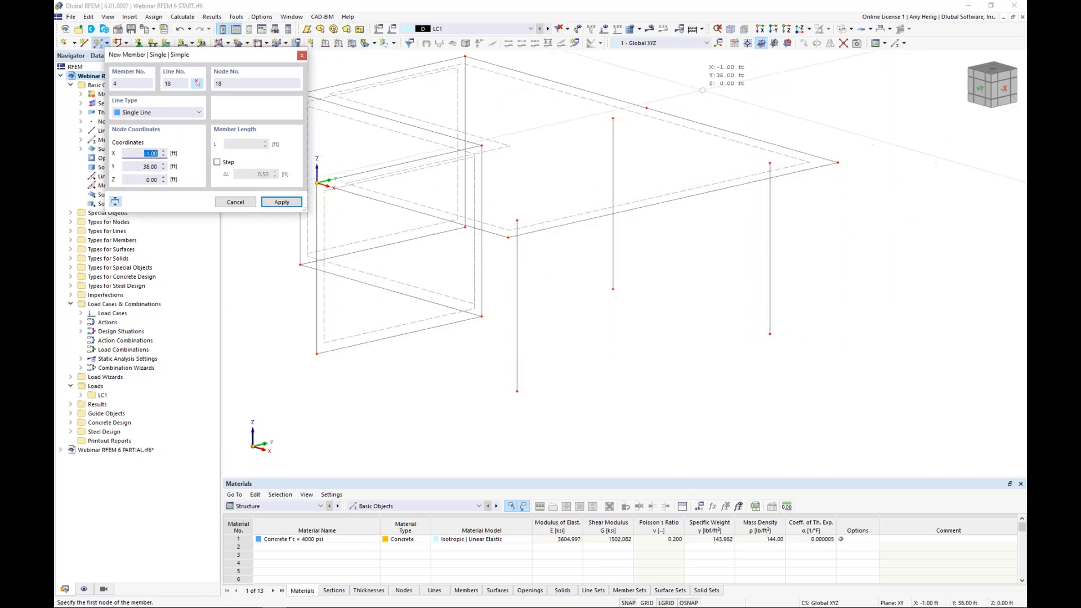
{"action": "key", "text": "Escape"}
{"action": "left_click", "coordinate": [844, 31]}
{"action": "left_click", "coordinate": [844, 31]}
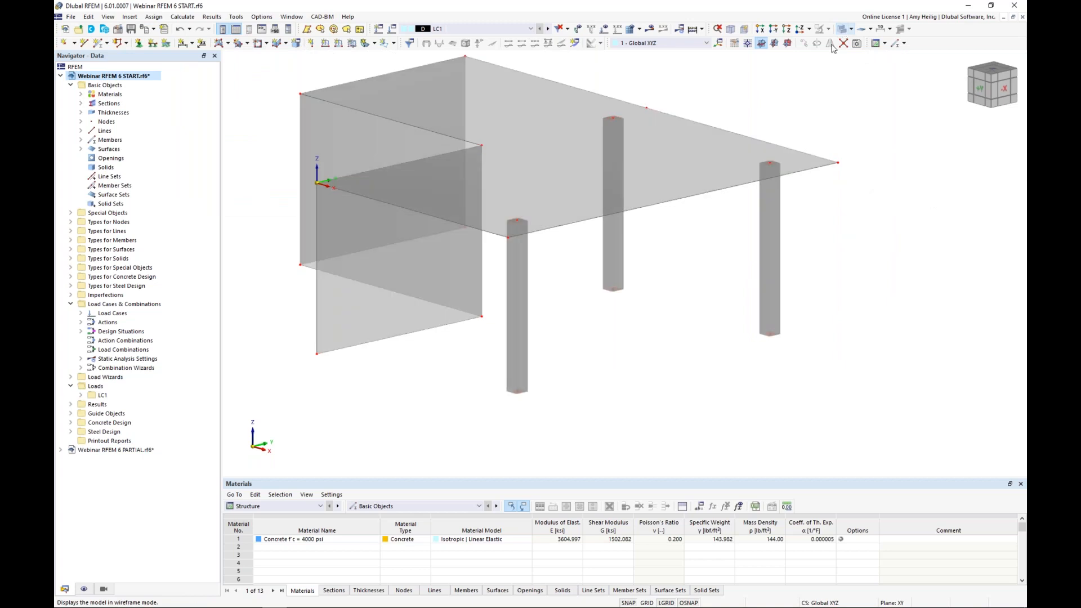
Step: Start a new single member
{"action": "middle_click_drag", "start_coordinate": [807, 125], "coordinate": [747, 138], "text": "ctrl"}
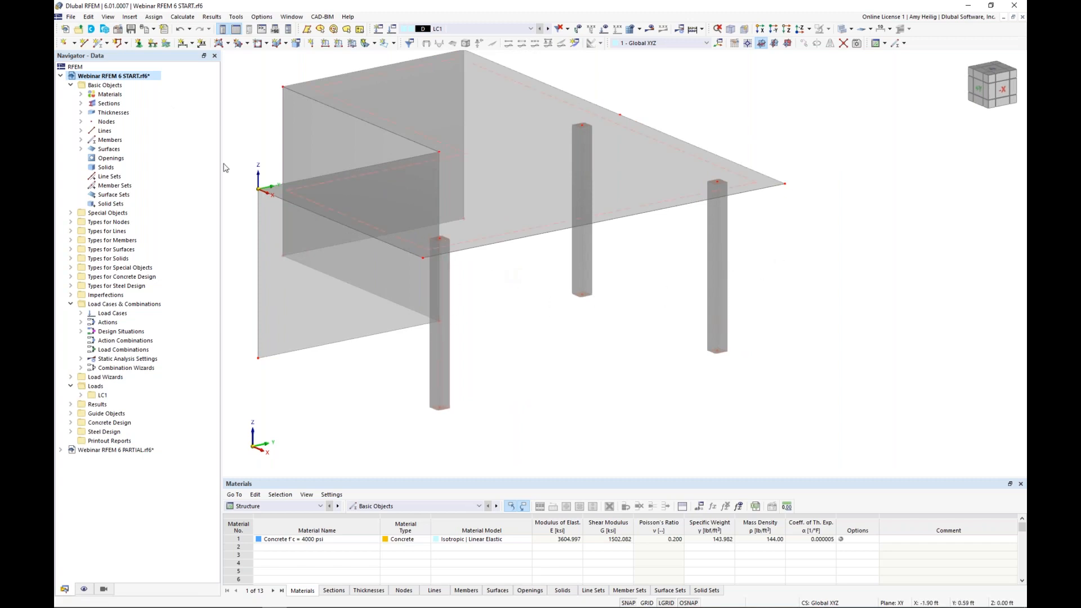
{"action": "left_click", "coordinate": [99, 43]}
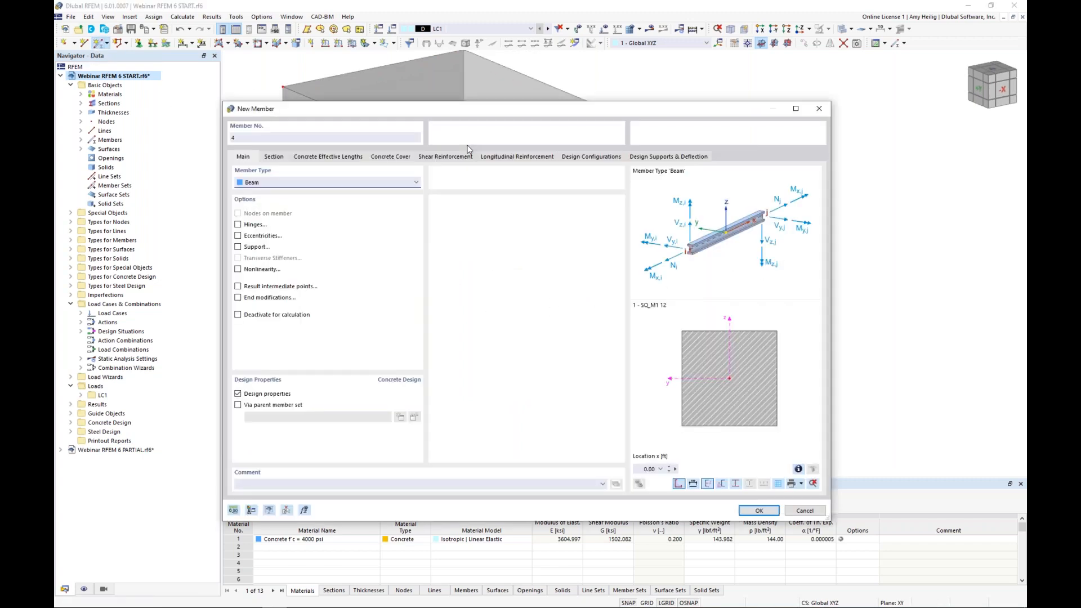
Step: Try the Rib member type with the rib aligned on the -z-side of the surface, and return to member type Beam
{"action": "left_click", "coordinate": [274, 182]}
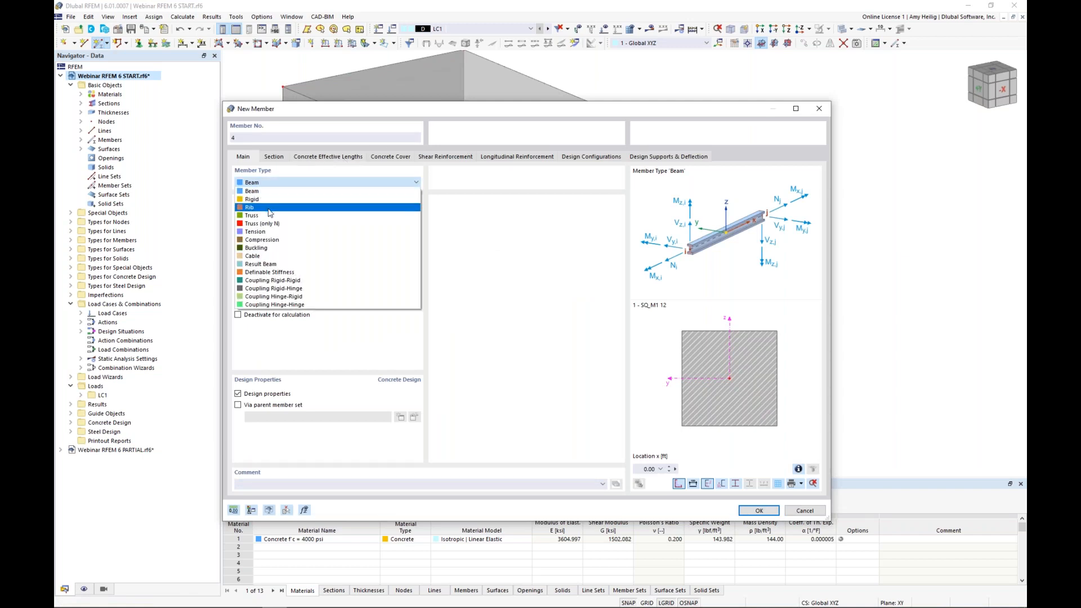
{"action": "left_click", "coordinate": [269, 208]}
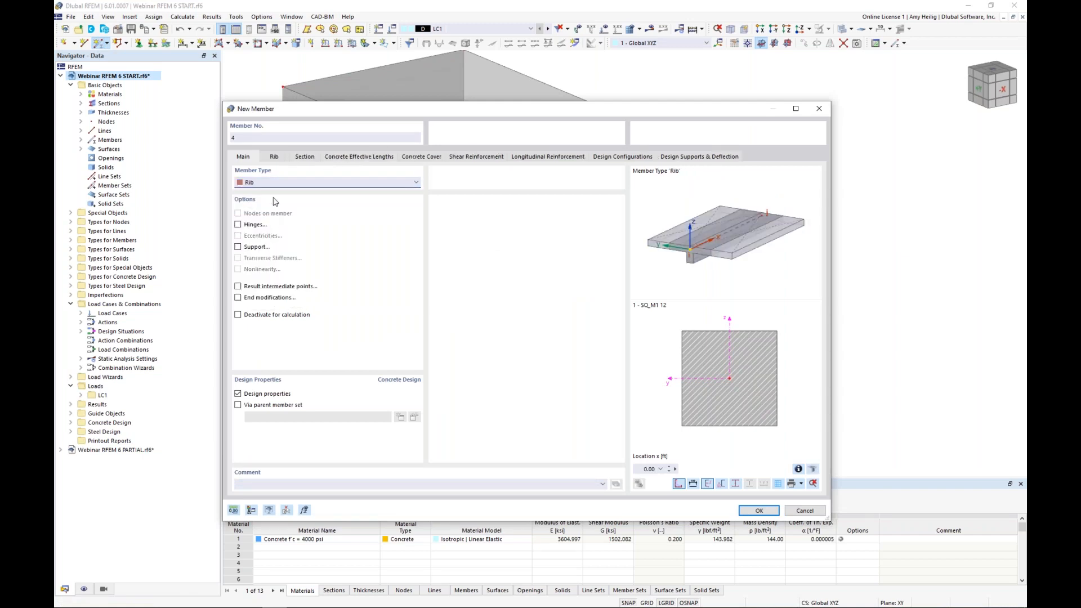
{"action": "left_click", "coordinate": [274, 160]}
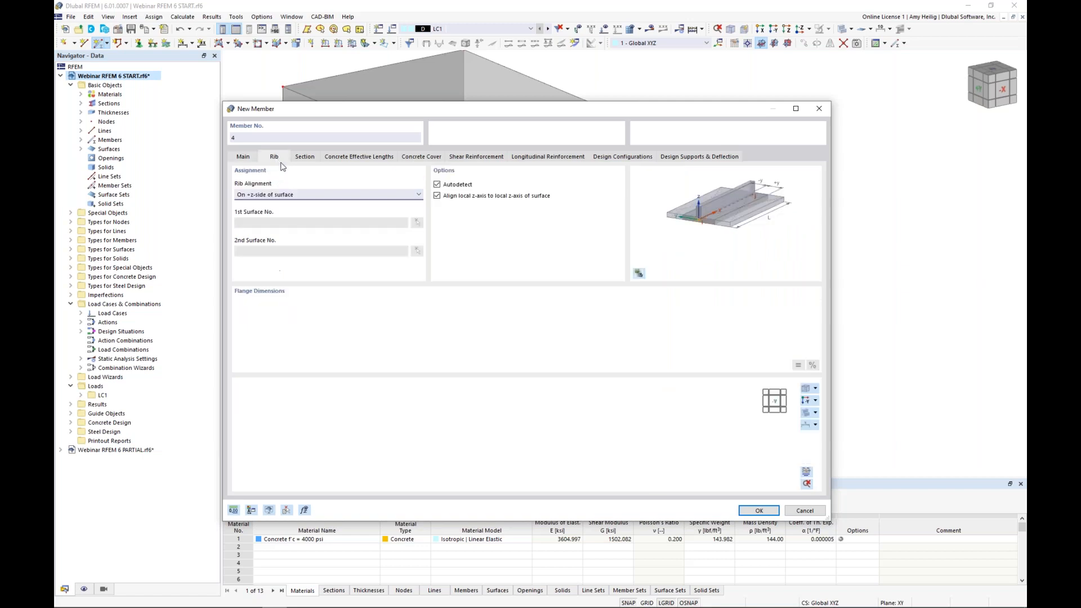
{"action": "left_click", "coordinate": [281, 194]}
{"action": "left_click", "coordinate": [275, 208]}
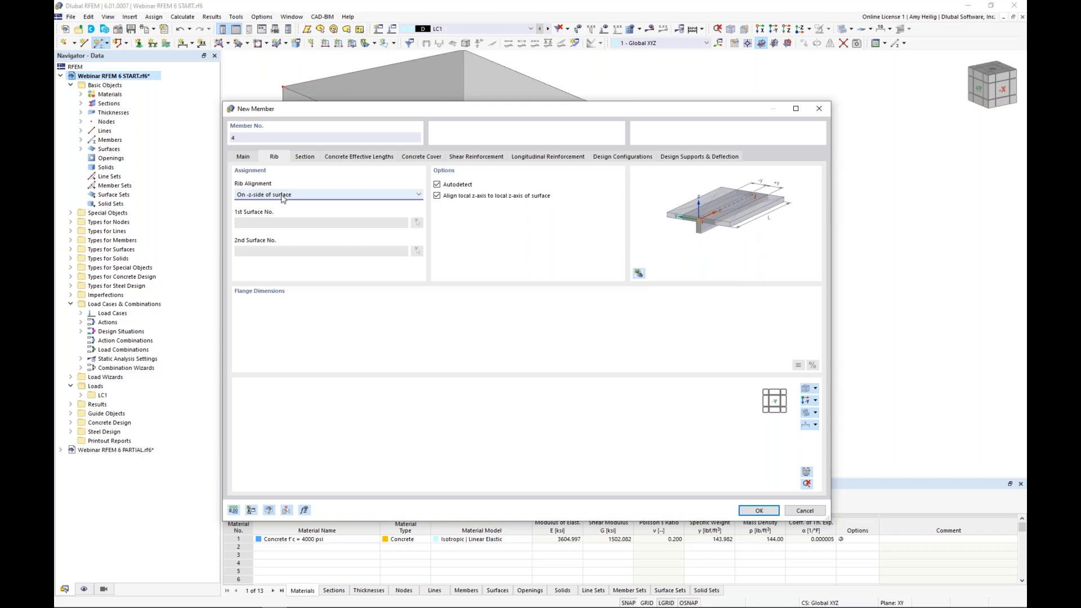
{"action": "left_click", "coordinate": [250, 159]}
{"action": "left_click", "coordinate": [264, 182]}
{"action": "scroll", "coordinate": [261, 237], "scroll_direction": "up", "scroll_amount": 3}
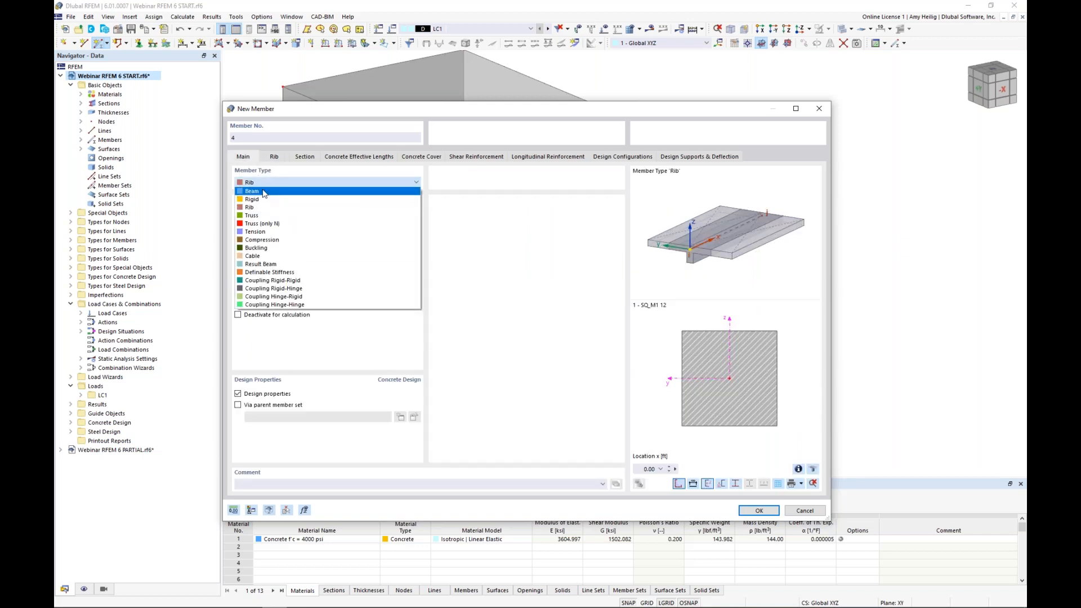
{"action": "left_click", "coordinate": [260, 193]}
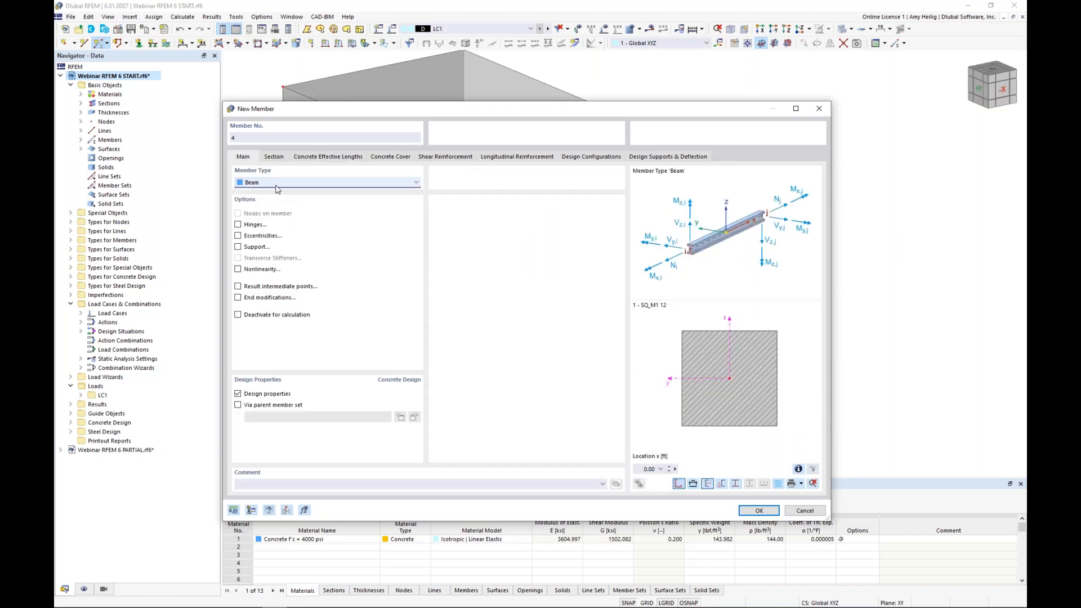
Step: Disable the beam's design properties and choose the Massive Rectangle section from the section library
{"action": "left_click", "coordinate": [237, 395]}
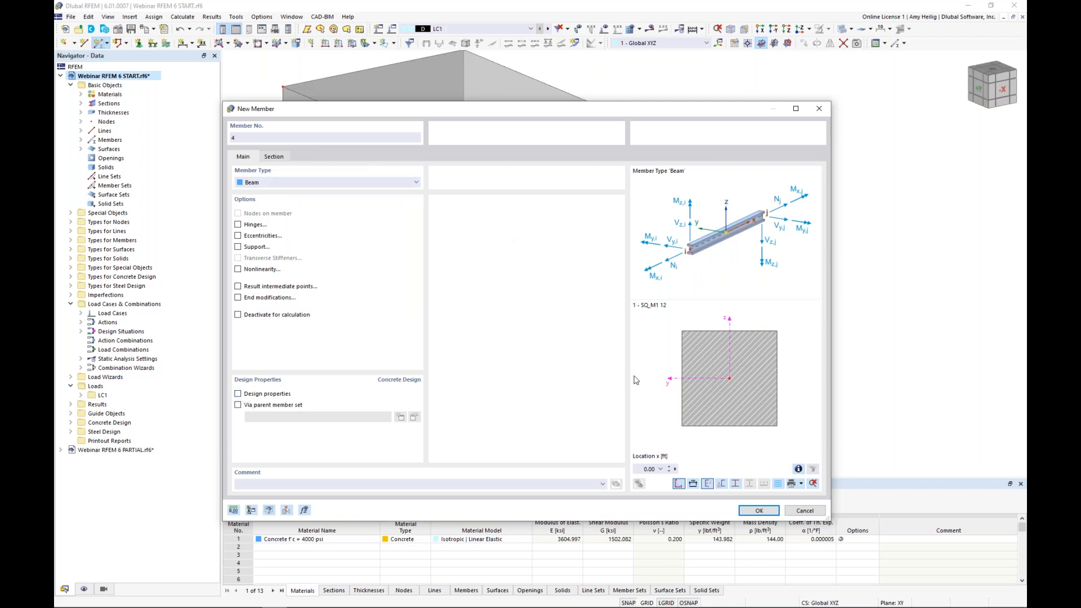
{"action": "left_click", "coordinate": [275, 157]}
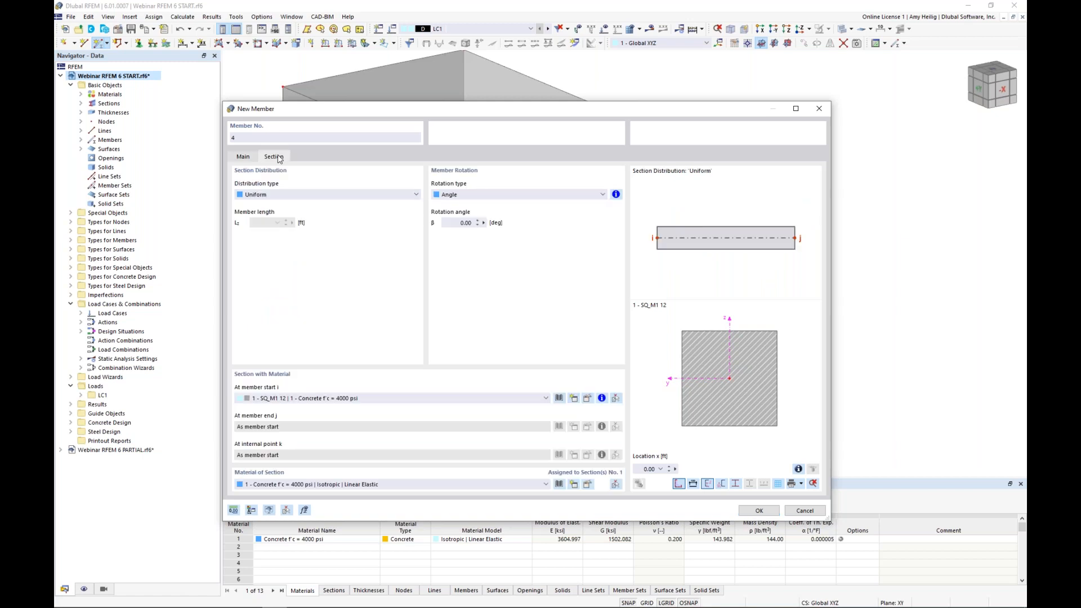
{"action": "left_click", "coordinate": [558, 398]}
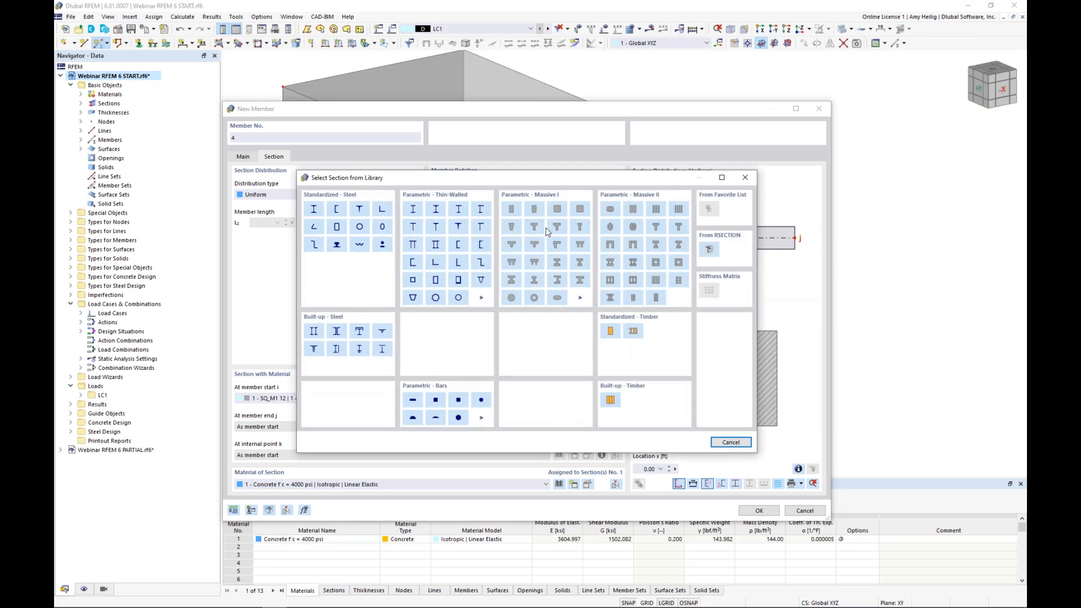
{"action": "left_click", "coordinate": [512, 209]}
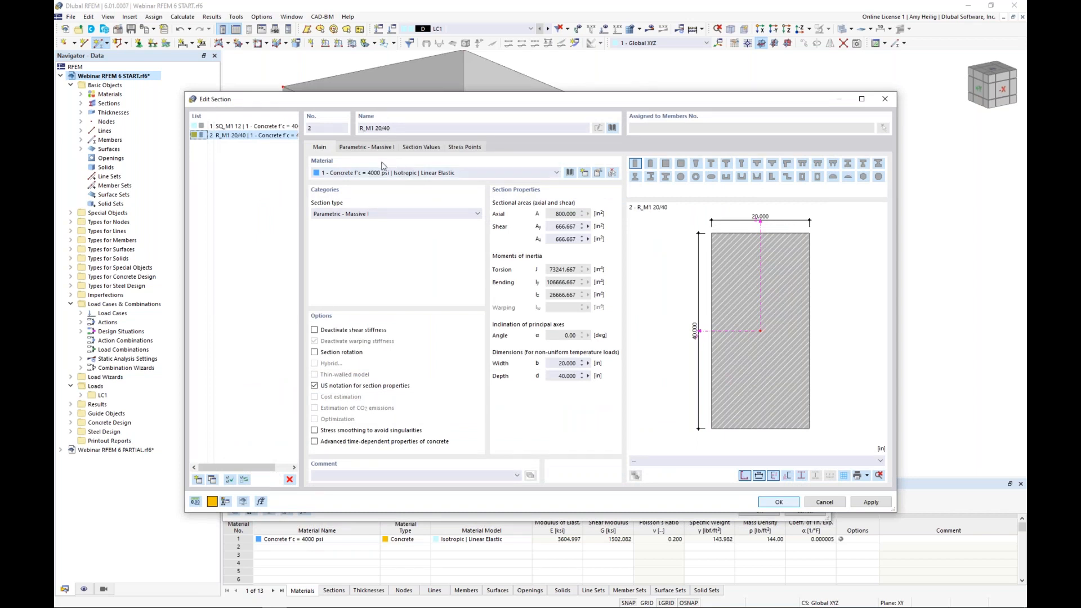
Step: Set the rectangular section's width b to 10 in and height h to 12 in, and accept the section
{"action": "left_click", "coordinate": [372, 148]}
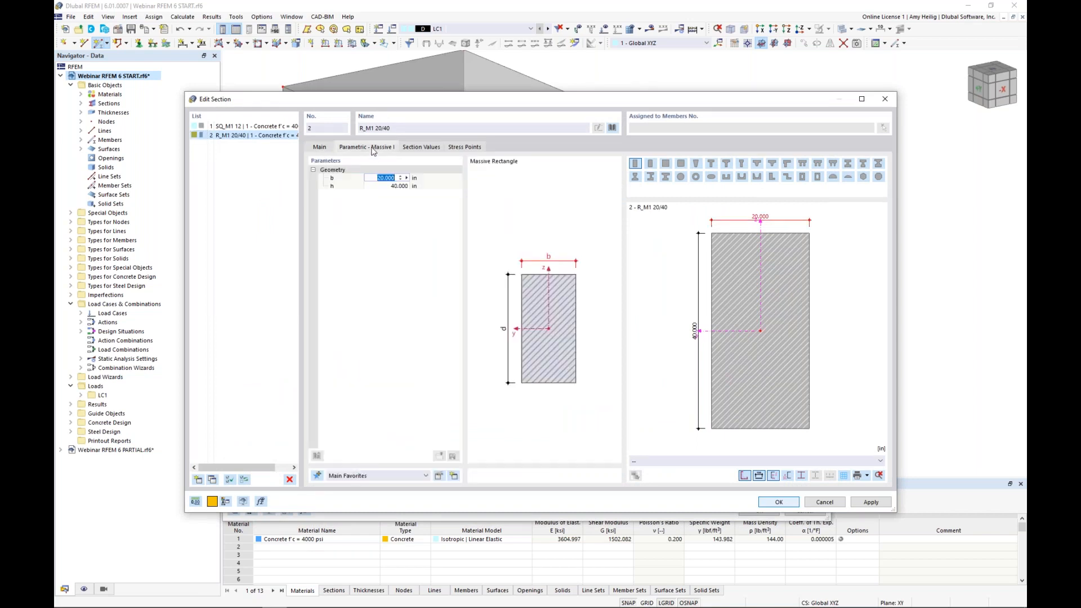
{"action": "type", "text": "10"}
{"action": "key", "text": "Tab"}
{"action": "type", "text": "12"}
{"action": "key", "text": "Return"}
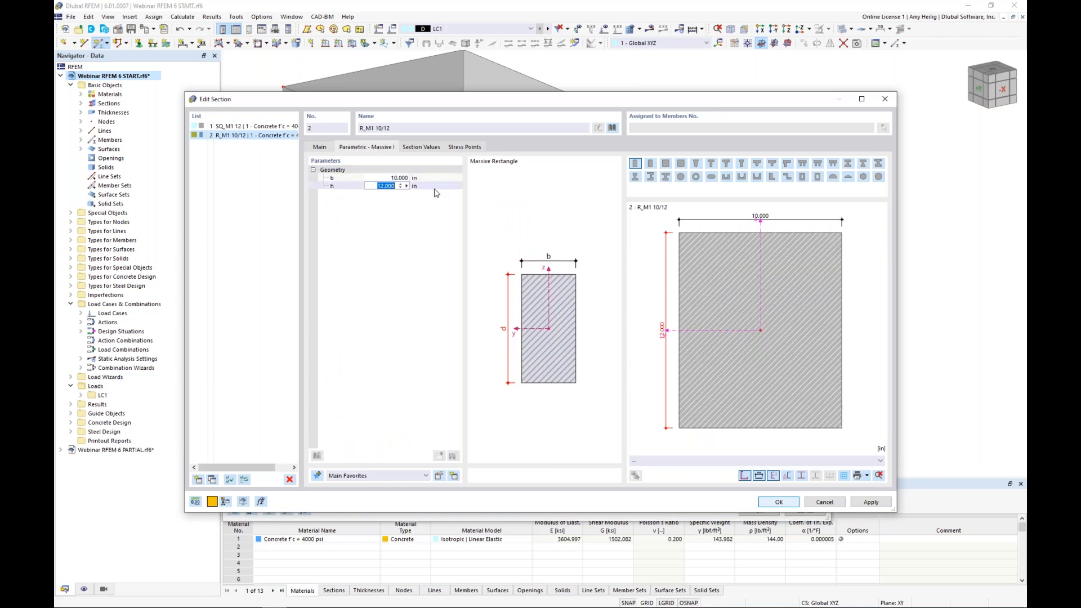
{"action": "left_click", "coordinate": [783, 503]}
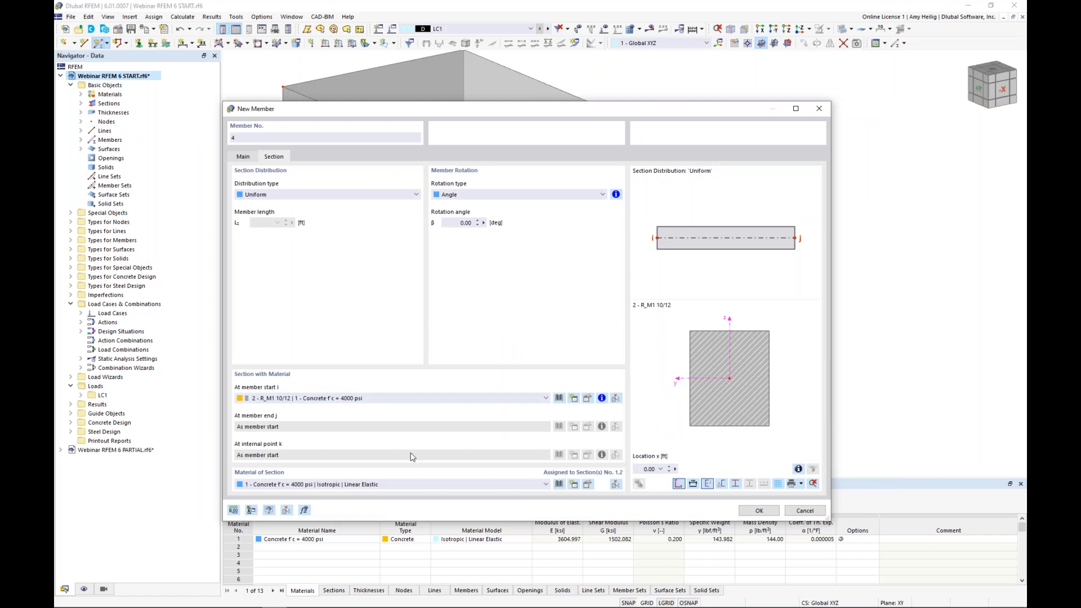
Step: Place one horizontal beam member between the tops of the two columns along the slab edge opposite the walls
{"action": "left_click", "coordinate": [759, 510]}
{"action": "left_click", "coordinate": [439, 240]}
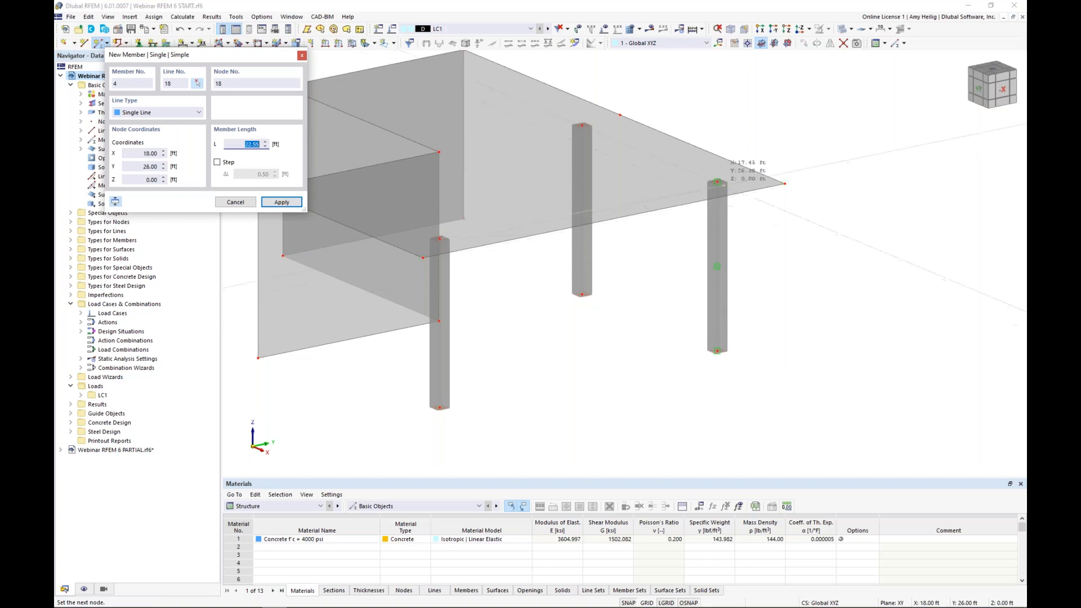
{"action": "left_click", "coordinate": [717, 181]}
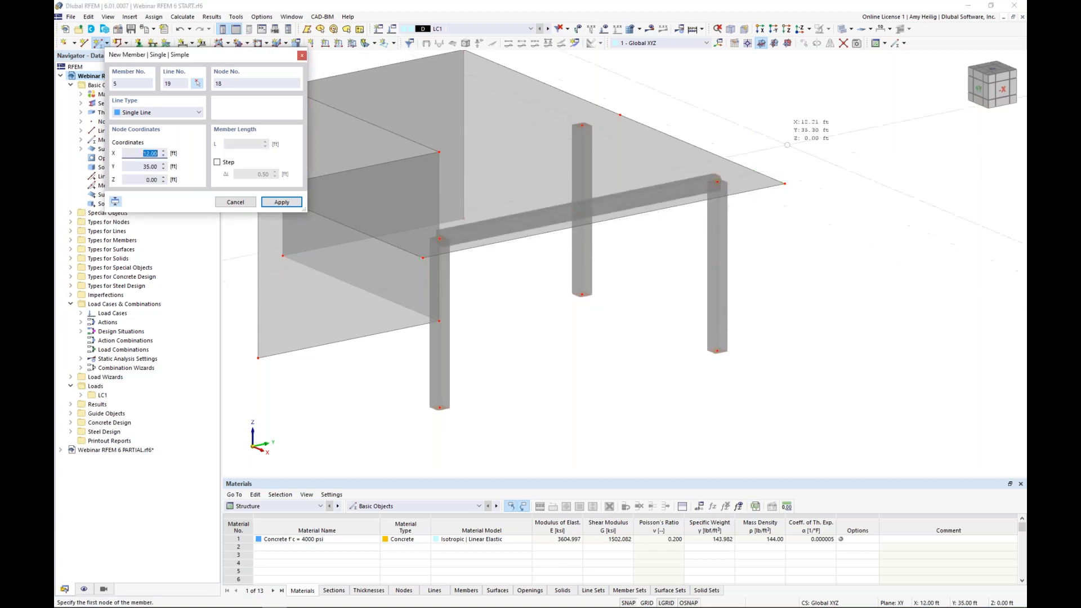
{"action": "key", "text": "Escape"}
{"action": "middle_click_drag", "start_coordinate": [712, 244], "coordinate": [683, 273], "text": "ctrl"}
{"action": "scroll", "coordinate": [684, 277], "scroll_direction": "down", "scroll_amount": 2}
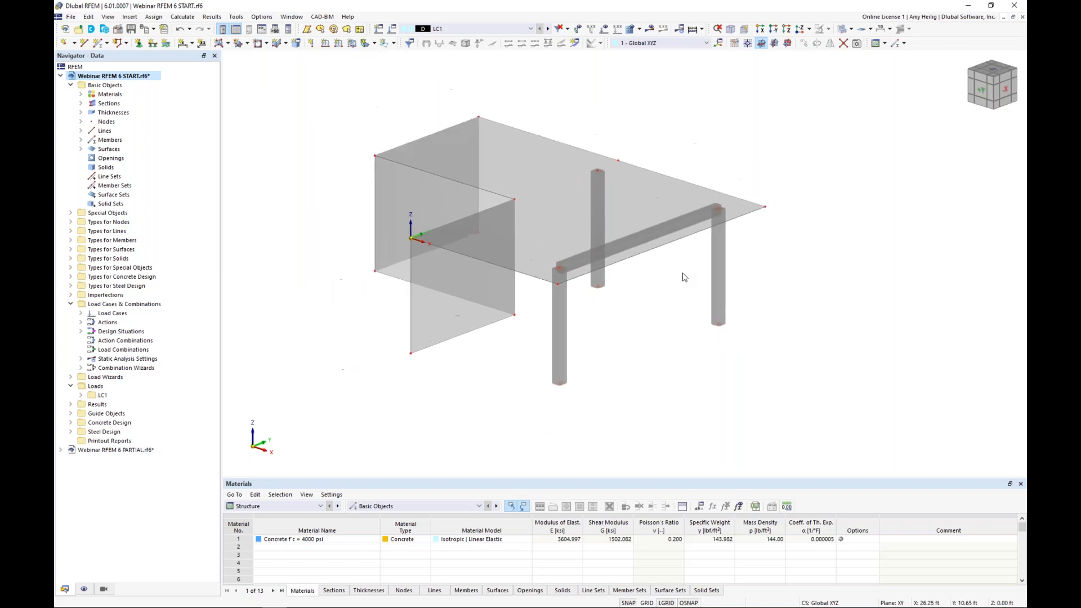
{"action": "mouse_move", "coordinate": [529, 376]}
{"action": "middle_mouse_down"}
{"action": "mouse_move", "coordinate": [518, 356]}
{"action": "mouse_move", "coordinate": [517, 387]}
{"action": "middle_mouse_up"}
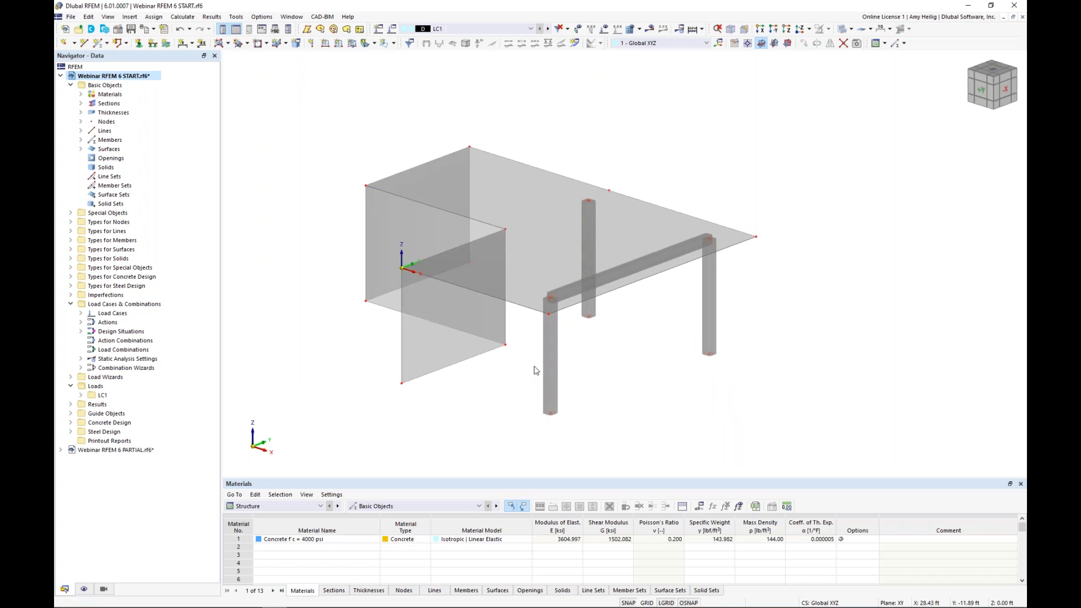
Step: Show the grid and set YZ as the current work plane
{"action": "middle_click_drag", "start_coordinate": [514, 377], "coordinate": [685, 366], "text": "shift"}
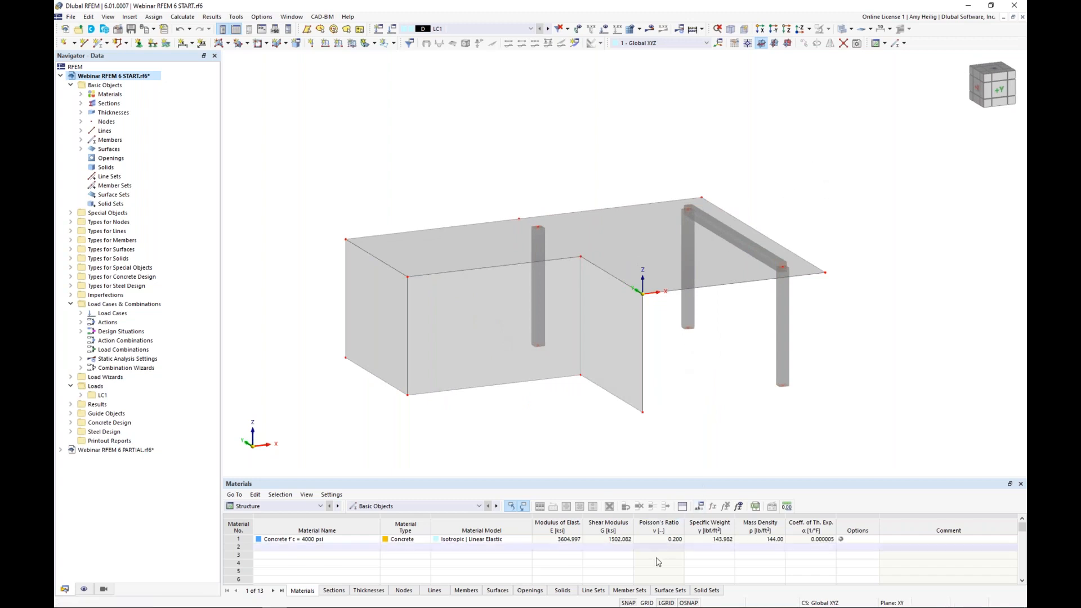
{"action": "left_click", "coordinate": [647, 603]}
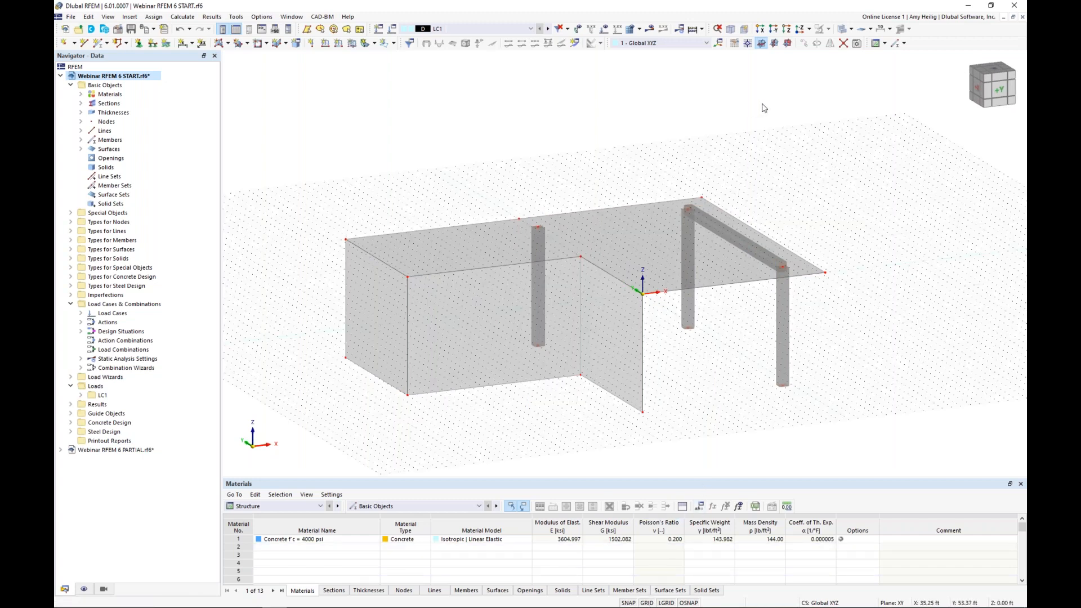
{"action": "left_click", "coordinate": [774, 44]}
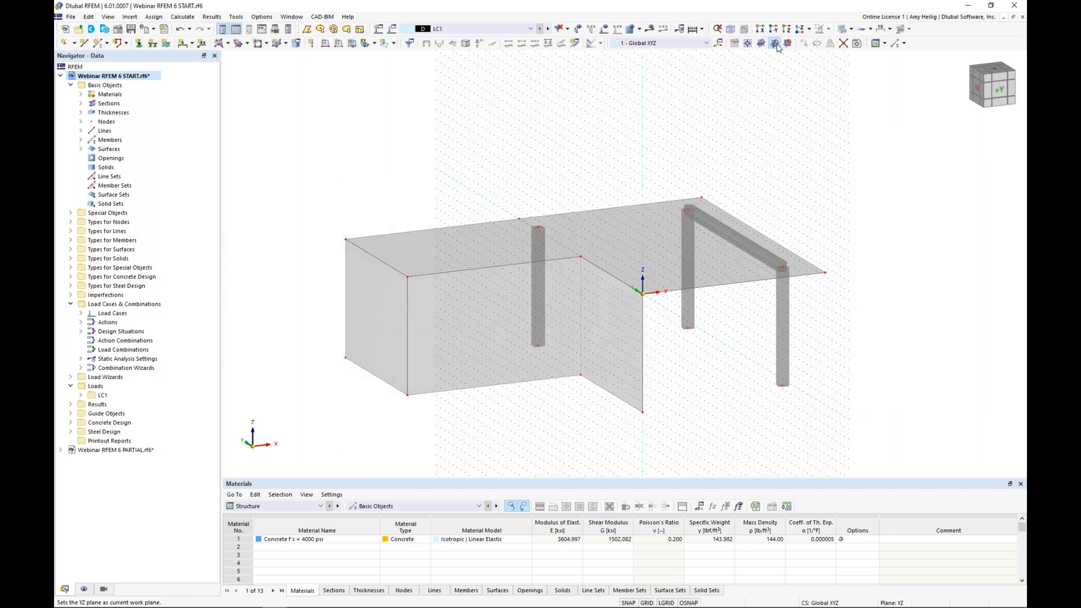
Step: Draw a rectangular opening in the middle of the wall that lies in the YZ plane at X = 0
{"action": "middle_click_drag", "start_coordinate": [825, 174], "coordinate": [859, 165], "text": "ctrl"}
{"action": "scroll", "coordinate": [586, 291], "scroll_direction": "up", "scroll_amount": 2}
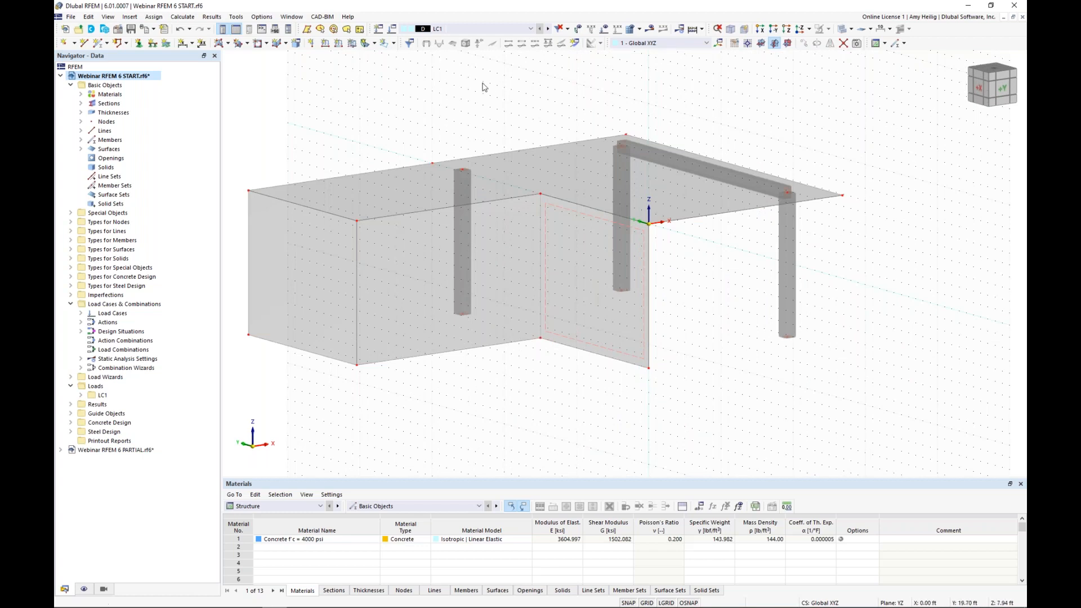
{"action": "middle_click_drag", "start_coordinate": [410, 170], "coordinate": [493, 157], "text": "ctrl"}
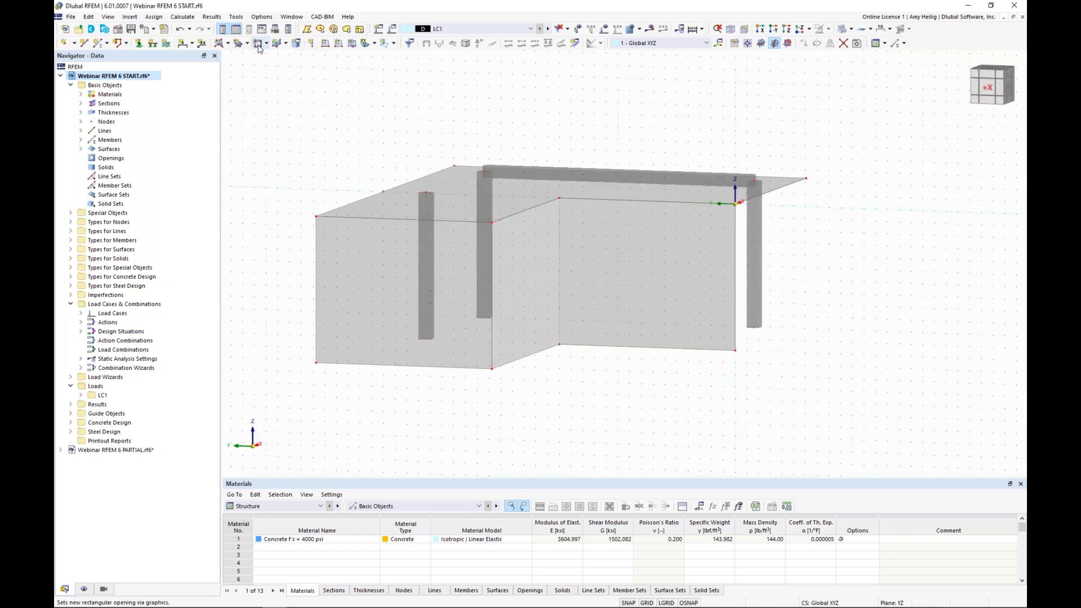
{"action": "left_click", "coordinate": [258, 43]}
{"action": "left_click", "coordinate": [617, 235]}
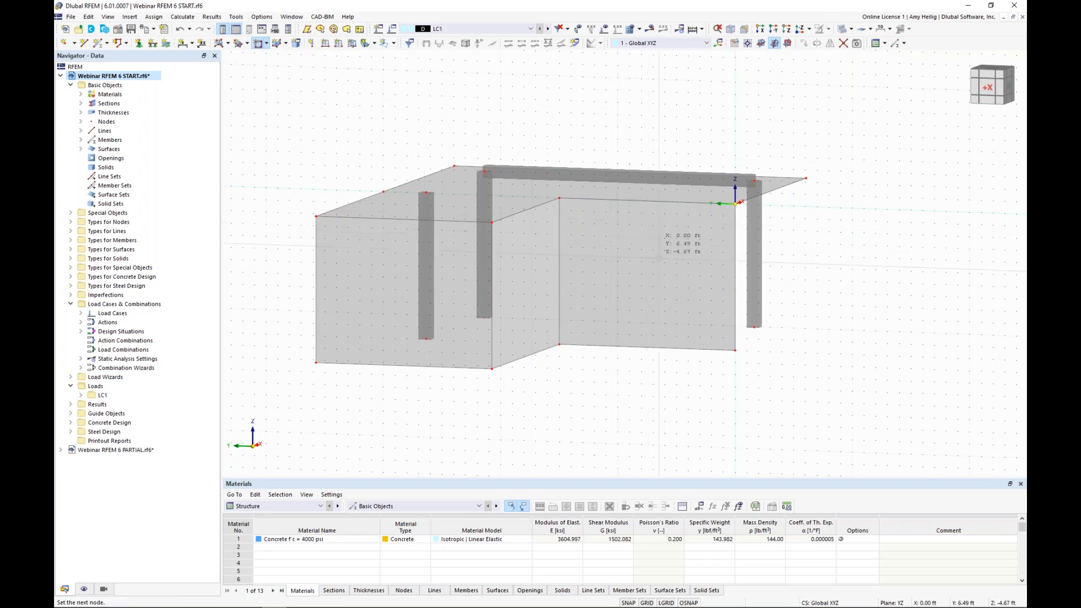
{"action": "left_click", "coordinate": [678, 275]}
Step: Set the work plane to XZ and place its origin at the upper outer corner node of the longer wall at Y = 15 ft
{"action": "middle_click_drag", "start_coordinate": [666, 302], "coordinate": [536, 315], "text": "ctrl"}
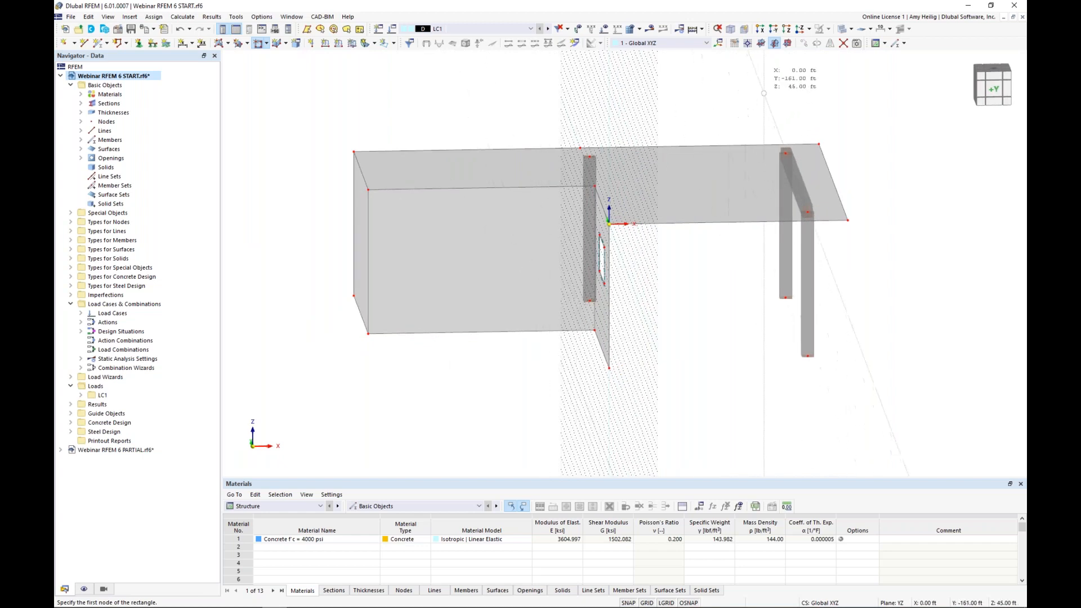
{"action": "left_click", "coordinate": [788, 44]}
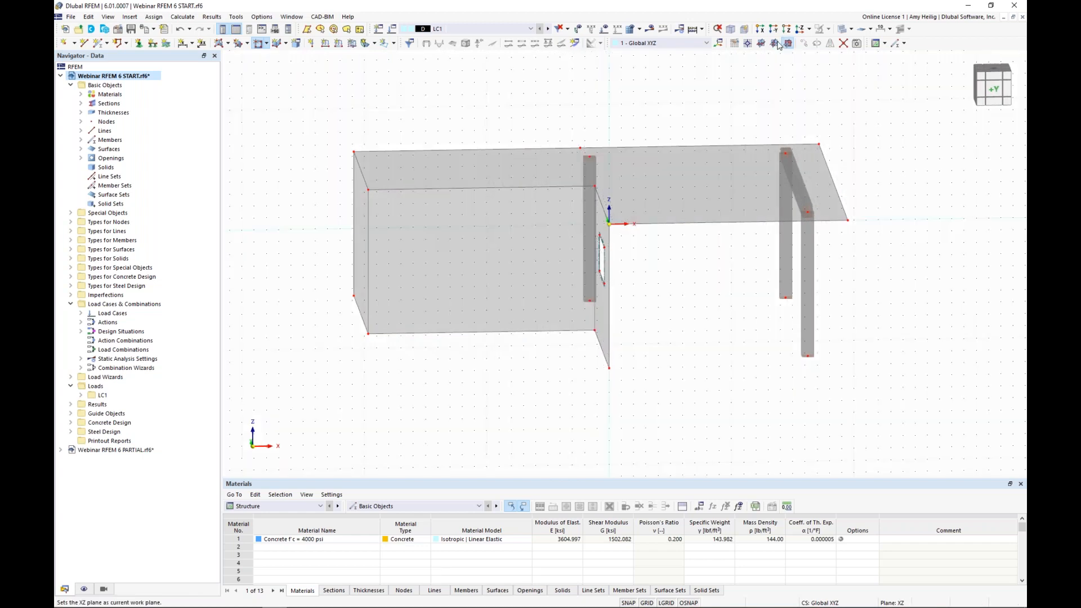
{"action": "left_click", "coordinate": [748, 45]}
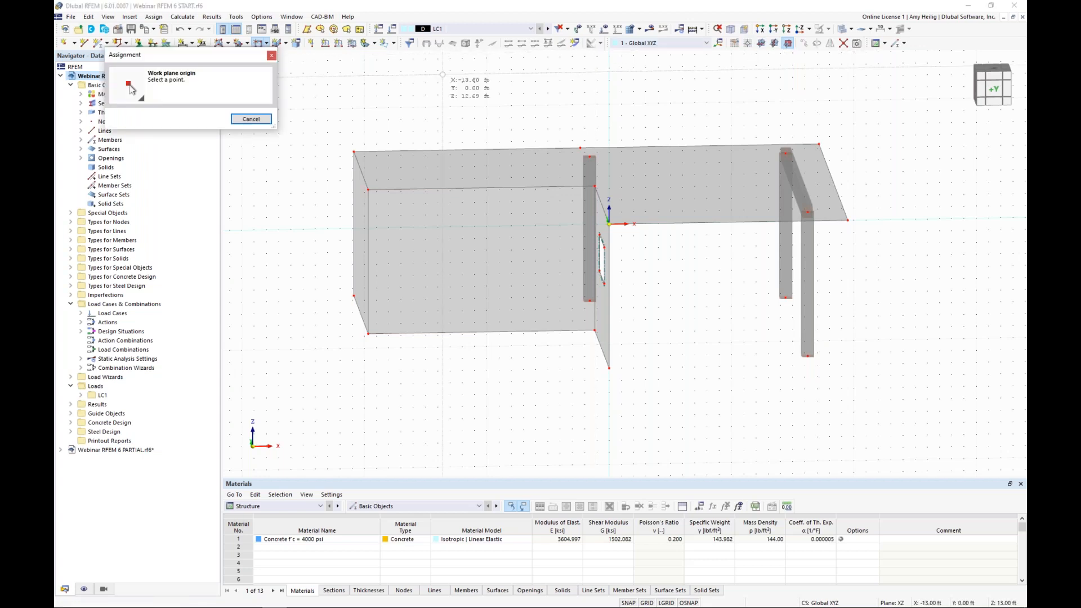
{"action": "left_click", "coordinate": [368, 189]}
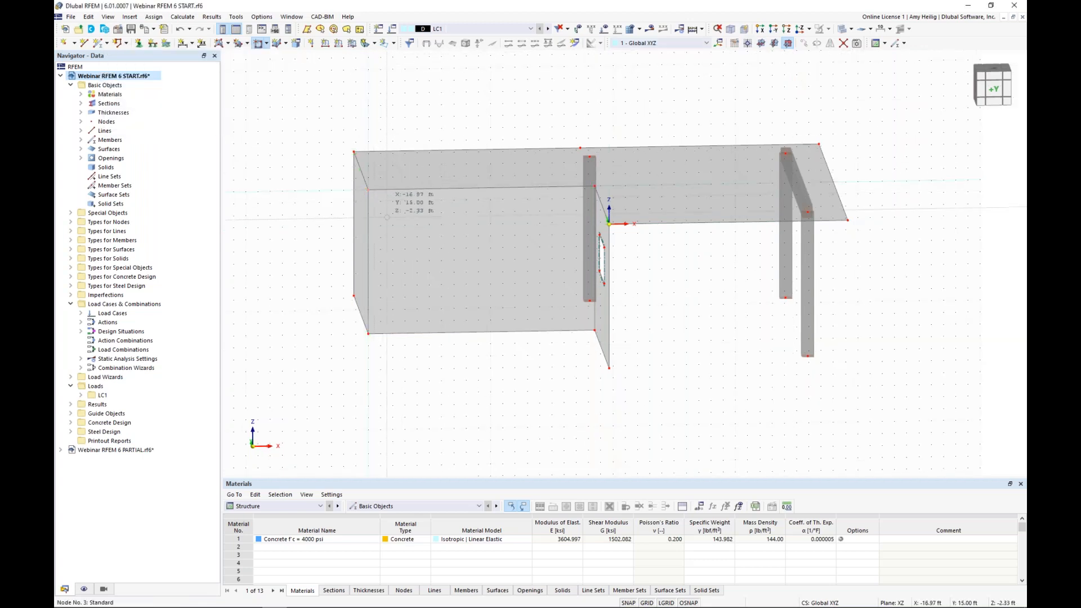
Step: Draw a wide rectangular opening in the wall parallel to the XZ plane, end the opening command, and hide the grid
{"action": "middle_click_drag", "start_coordinate": [453, 284], "coordinate": [427, 237], "text": "ctrl"}
{"action": "left_click", "coordinate": [421, 228]}
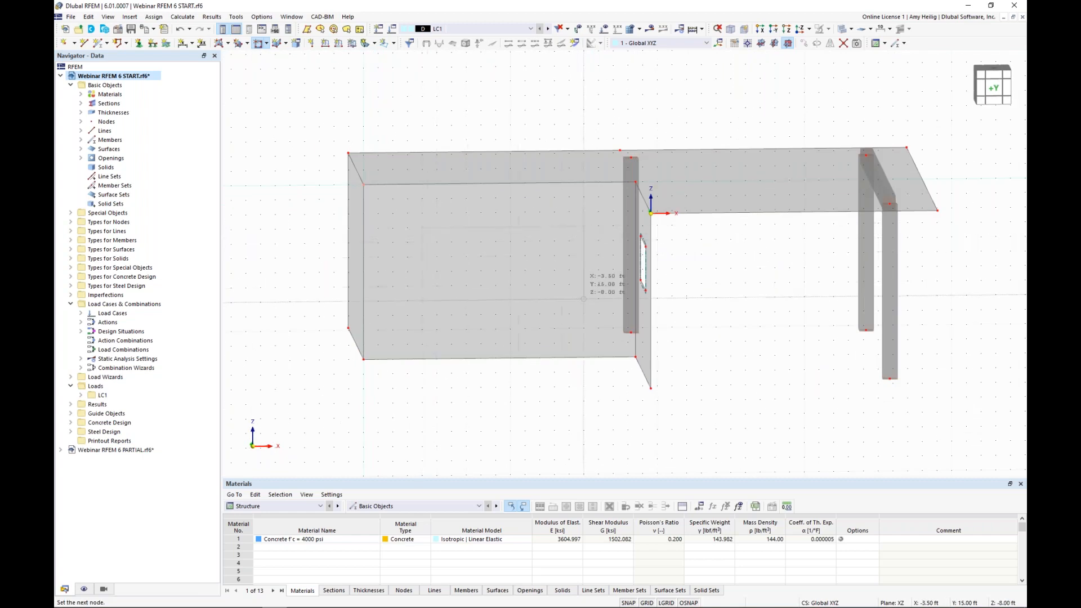
{"action": "left_click", "coordinate": [585, 285]}
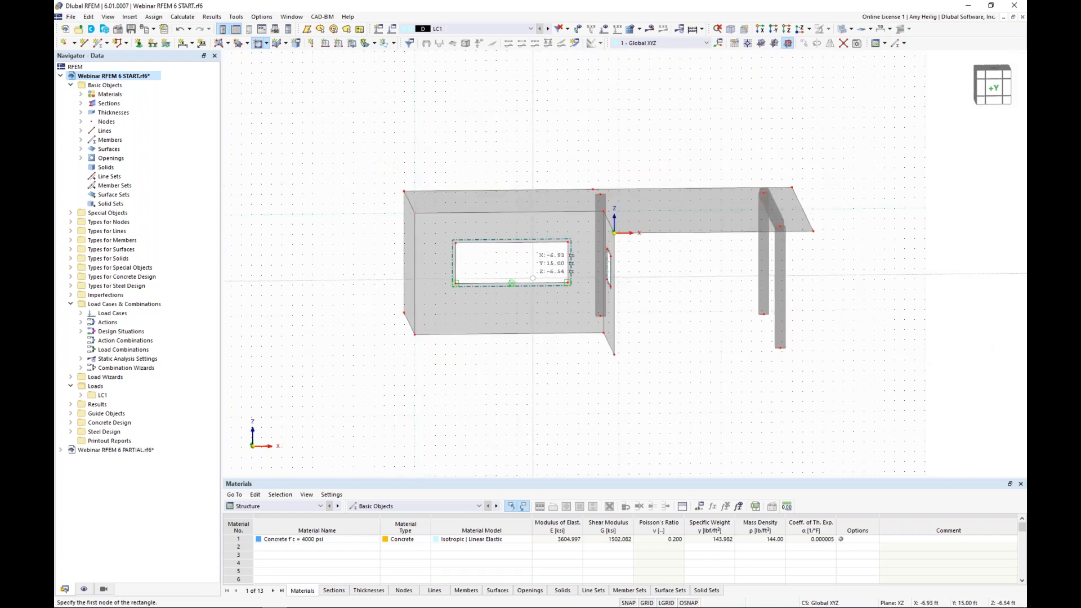
{"action": "middle_click_drag", "start_coordinate": [675, 285], "coordinate": [627, 303], "text": "ctrl"}
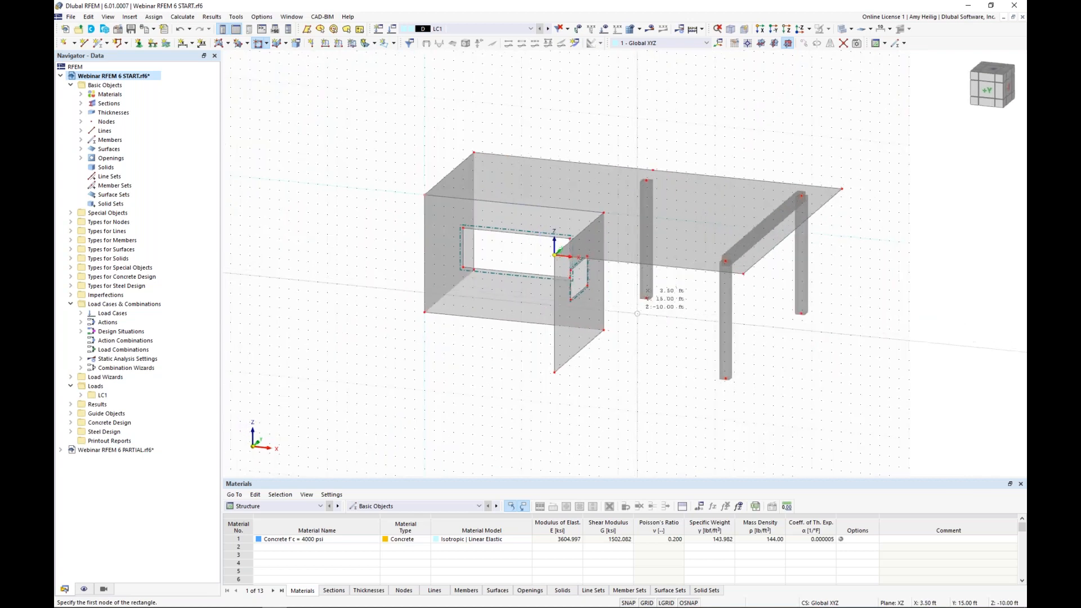
{"action": "key", "text": "Escape"}
{"action": "left_click", "coordinate": [647, 603]}
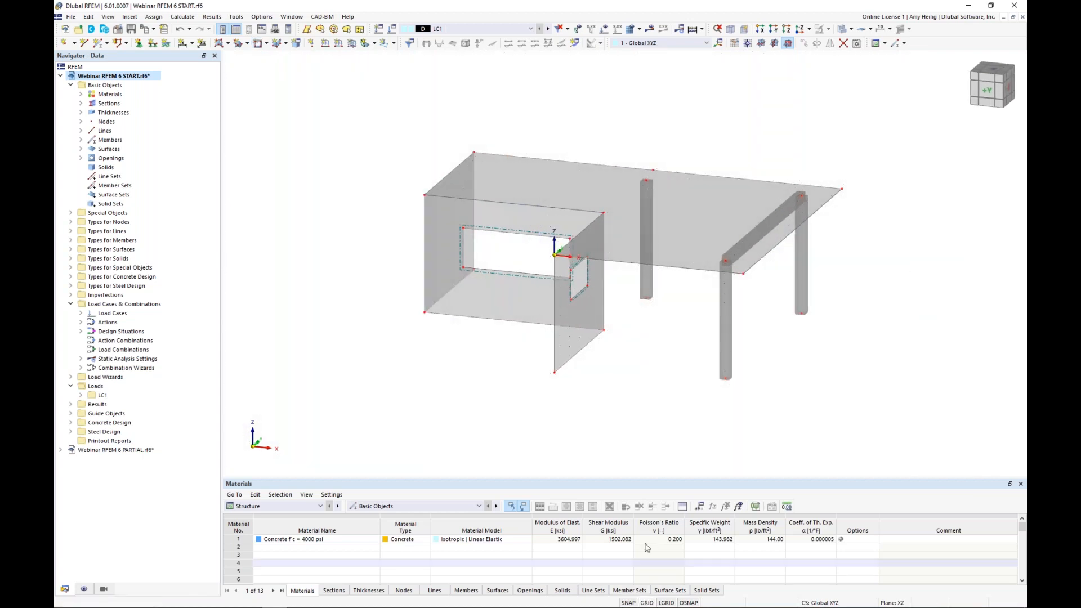
Step: Switch to the open model Webinar RFEM 6 PARTIAL.rf6 and bring up its display settings for the colors of rendered objects
{"action": "middle_click_drag", "start_coordinate": [827, 353], "coordinate": [621, 364], "text": "ctrl"}
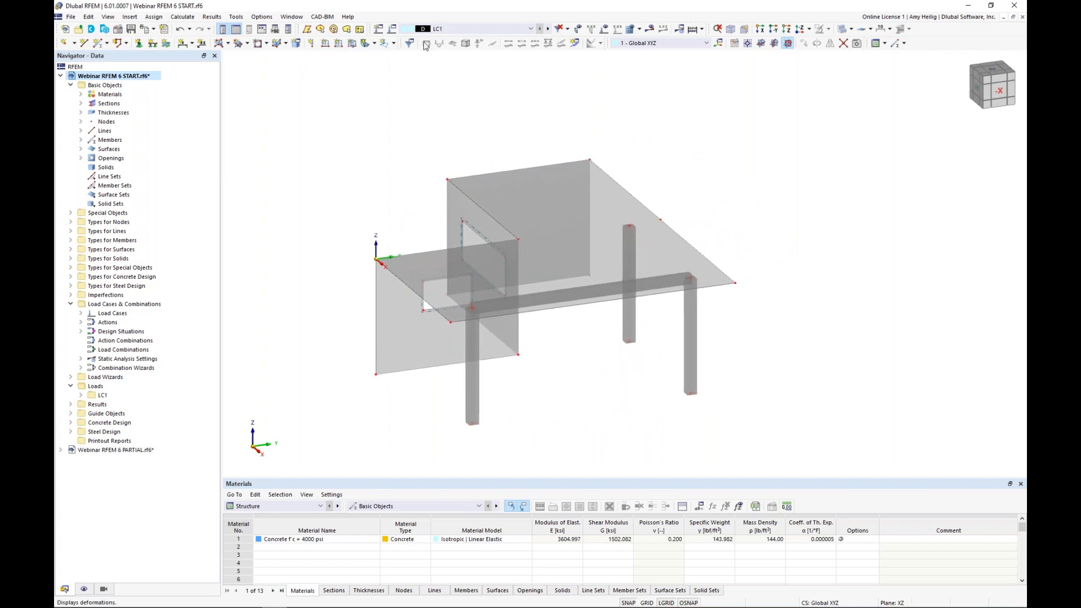
{"action": "left_click", "coordinate": [292, 16]}
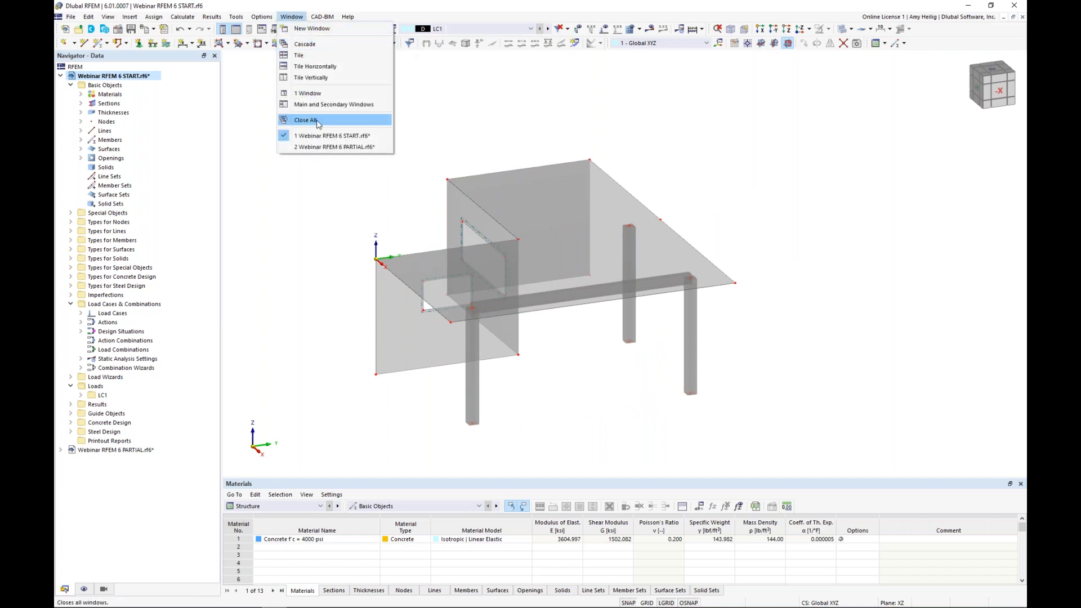
{"action": "left_click", "coordinate": [321, 147]}
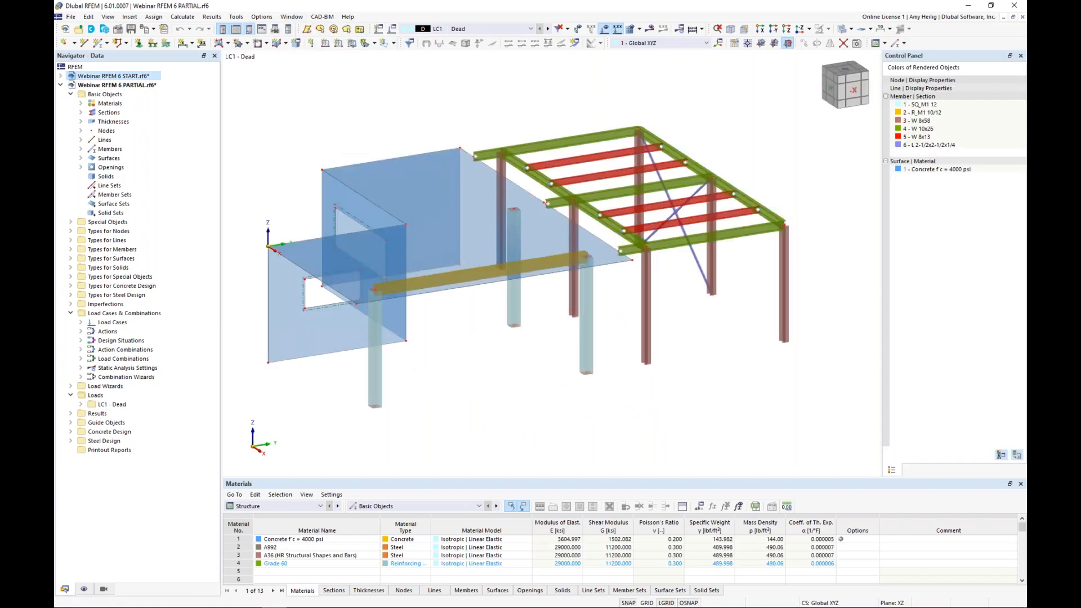
{"action": "middle_click_drag", "start_coordinate": [707, 309], "coordinate": [671, 313], "text": "ctrl"}
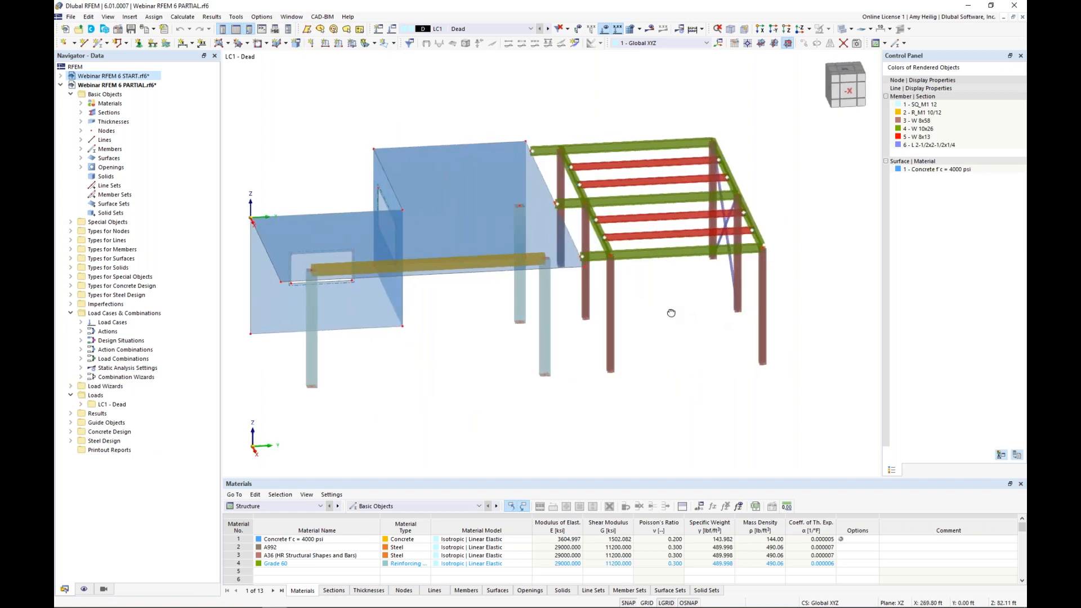
{"action": "mouse_move", "coordinate": [718, 308]}
{"action": "middle_mouse_down", "text": "ctrl"}
{"action": "mouse_move", "coordinate": [699, 304]}
{"action": "mouse_move", "coordinate": [712, 310]}
{"action": "middle_mouse_up", "text": "ctrl"}
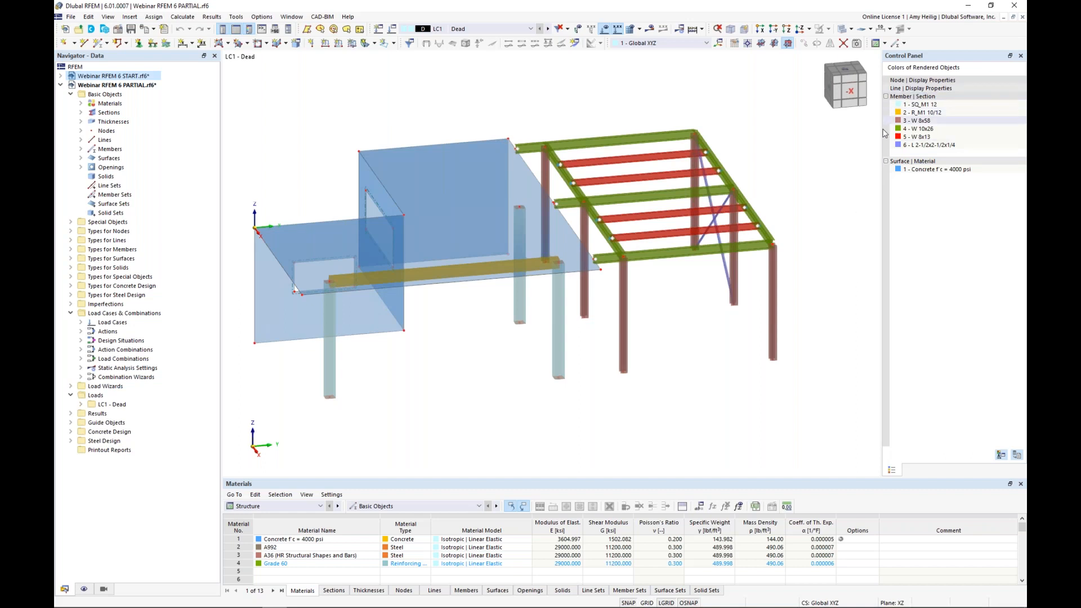
{"action": "left_click", "coordinate": [84, 589]}
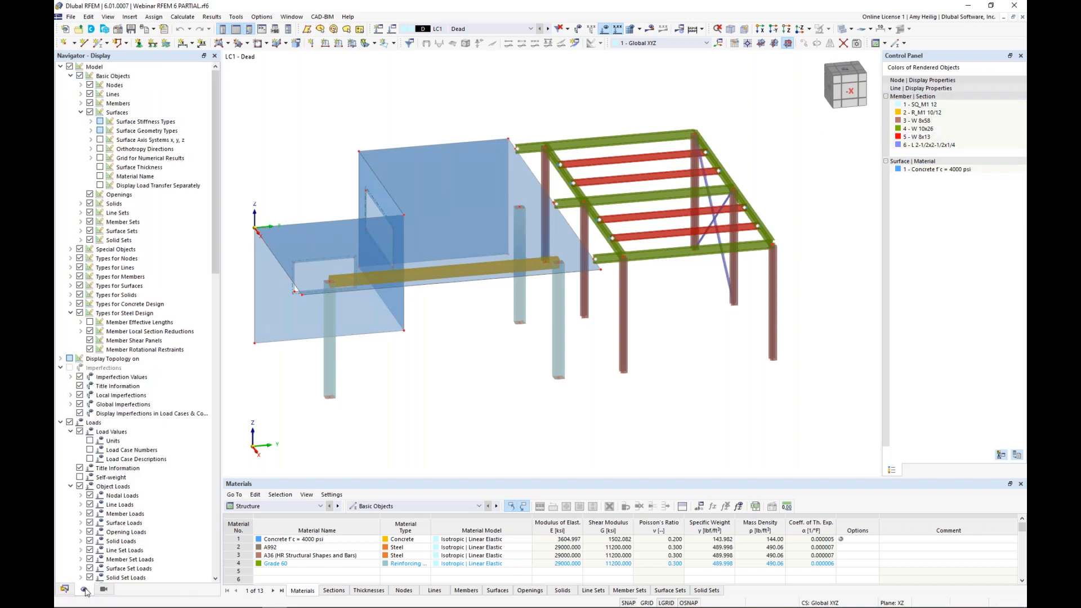
{"action": "scroll", "coordinate": [113, 432], "scroll_direction": "down", "scroll_amount": 20}
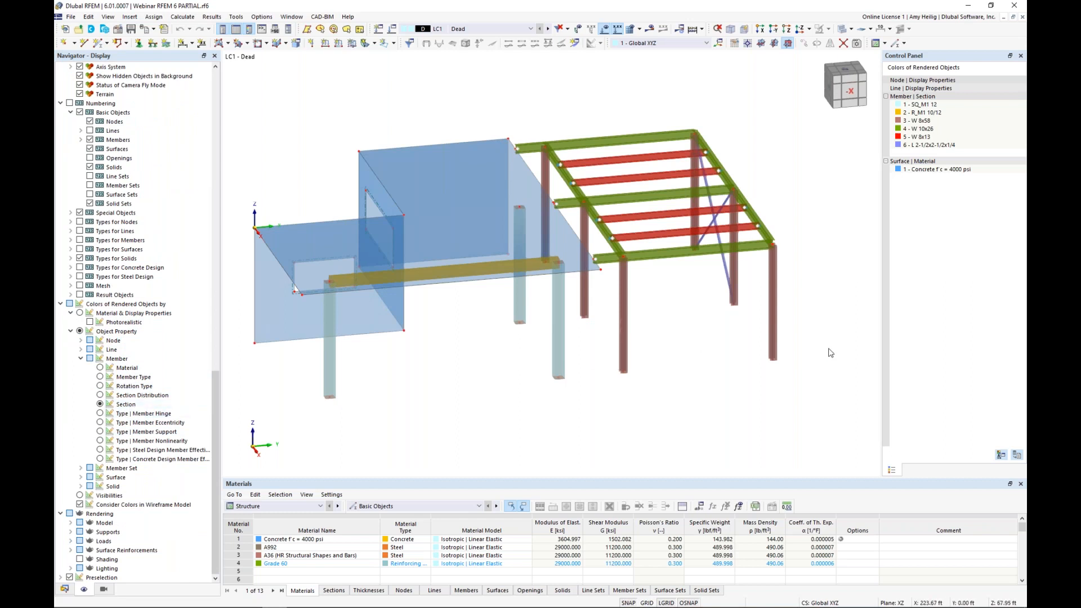
Step: Inspect the available member types for a diagonal brace in the steel frame and close its properties without changes
{"action": "middle_click_drag", "start_coordinate": [823, 332], "coordinate": [748, 367], "text": "ctrl"}
{"action": "scroll", "coordinate": [749, 367], "scroll_direction": "up", "scroll_amount": 2}
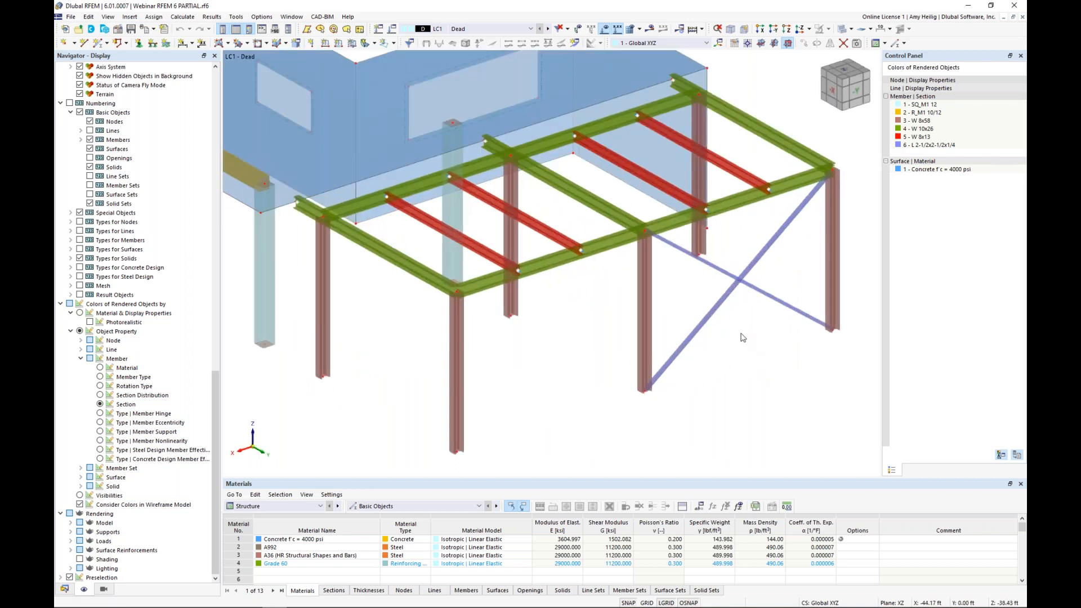
{"action": "double_click", "coordinate": [718, 313]}
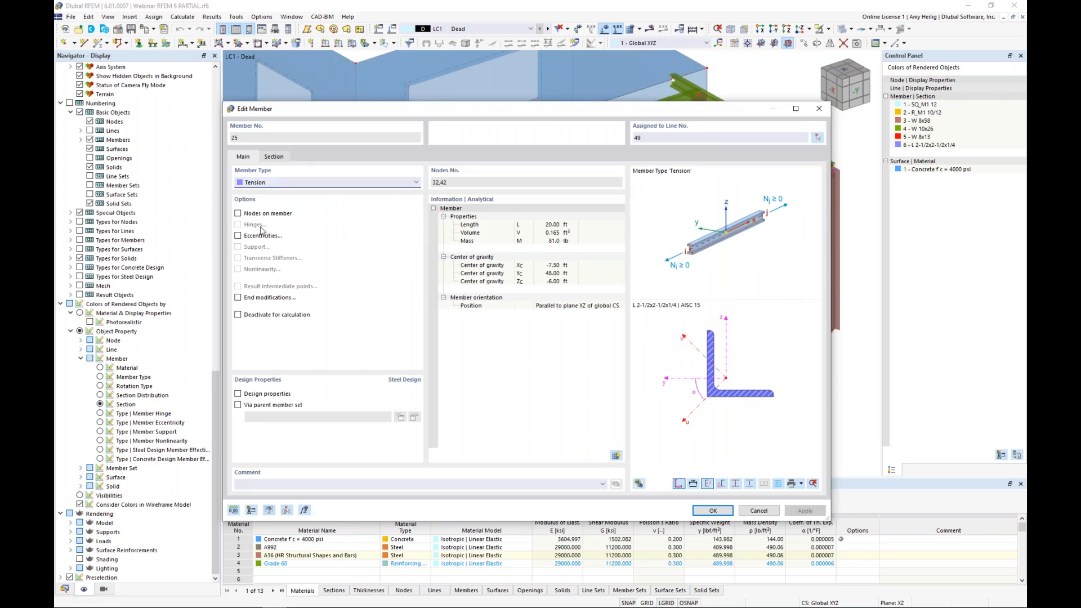
{"action": "left_click", "coordinate": [279, 183]}
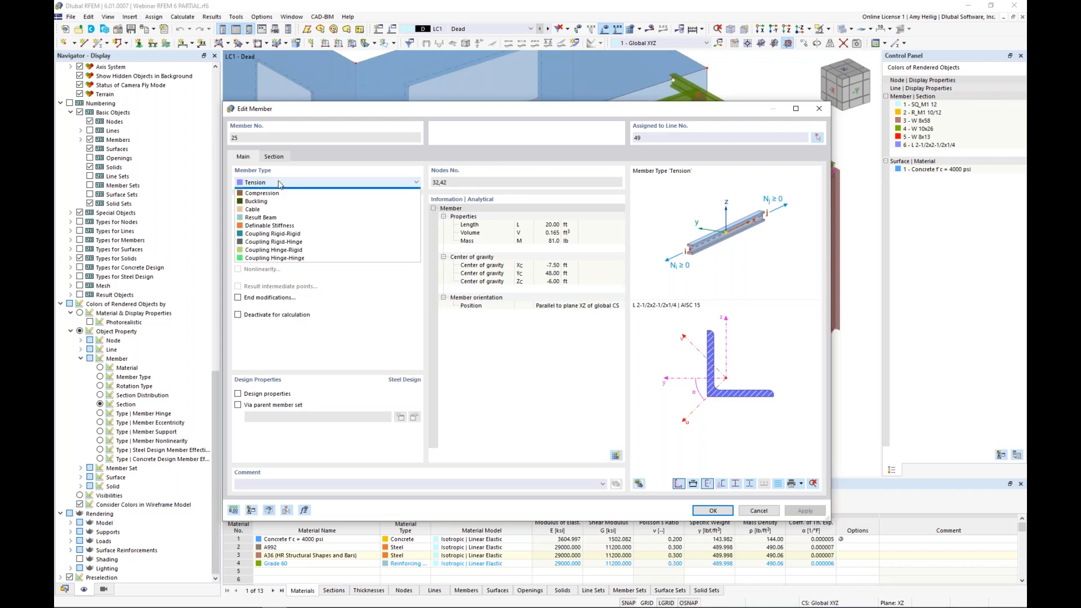
{"action": "left_click", "coordinate": [354, 172]}
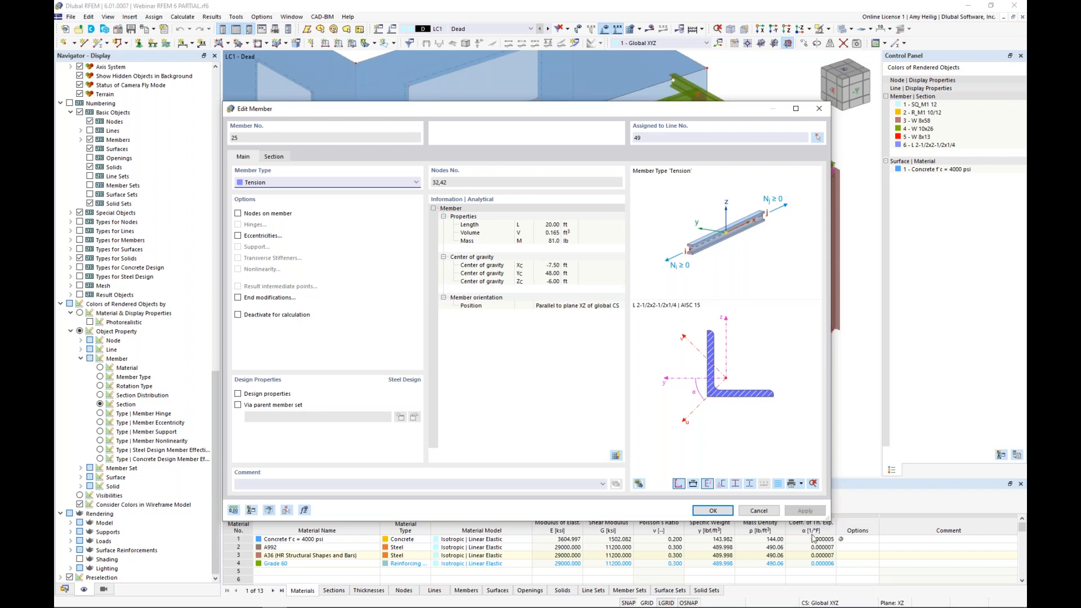
{"action": "left_click", "coordinate": [758, 510]}
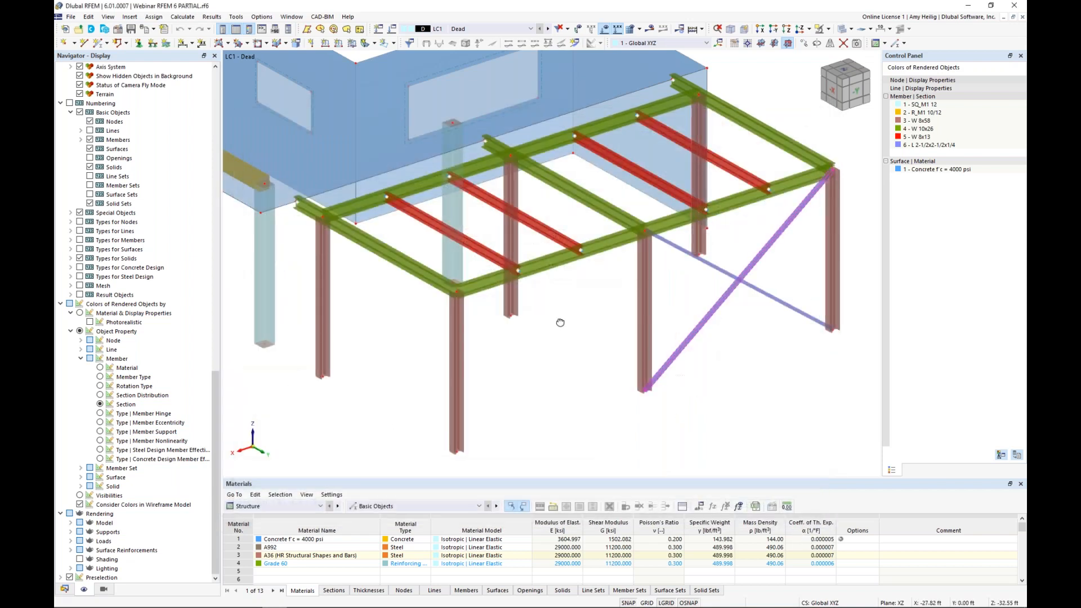
Step: Examine the steel frame's girders, the edge beam and the nodes where the W 8x13 beams meet the girders
{"action": "scroll", "coordinate": [663, 346], "scroll_direction": "up", "scroll_amount": 3}
{"action": "middle_click_drag", "start_coordinate": [663, 347], "coordinate": [596, 389], "text": "ctrl"}
{"action": "scroll", "coordinate": [620, 300], "scroll_direction": "up", "scroll_amount": 3}
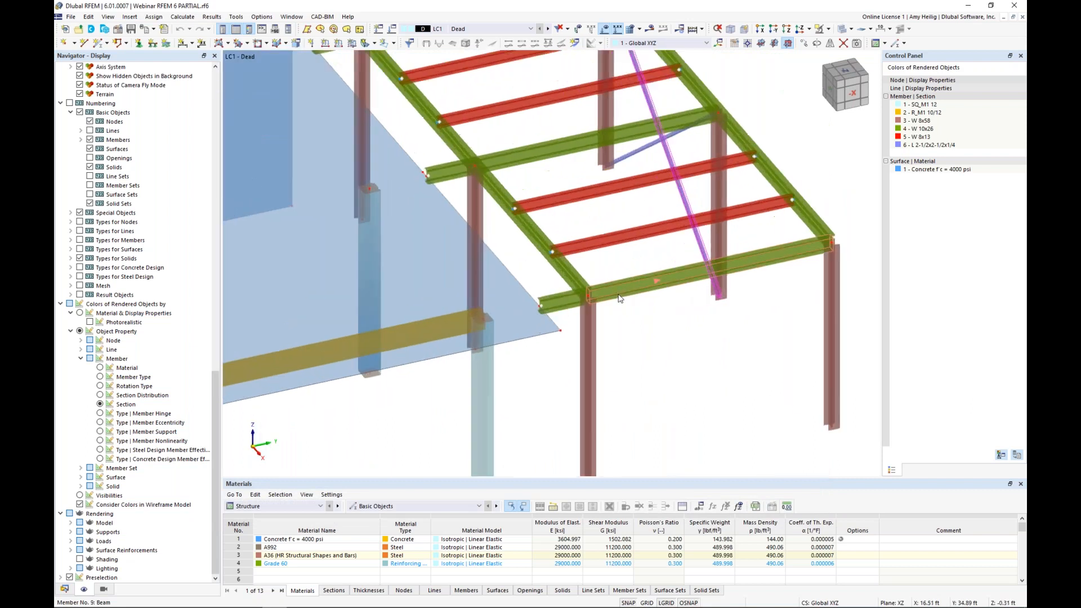
{"action": "left_click", "coordinate": [573, 272]}
{"action": "middle_click_drag", "start_coordinate": [758, 251], "coordinate": [742, 301]}
{"action": "left_click", "coordinate": [796, 272]}
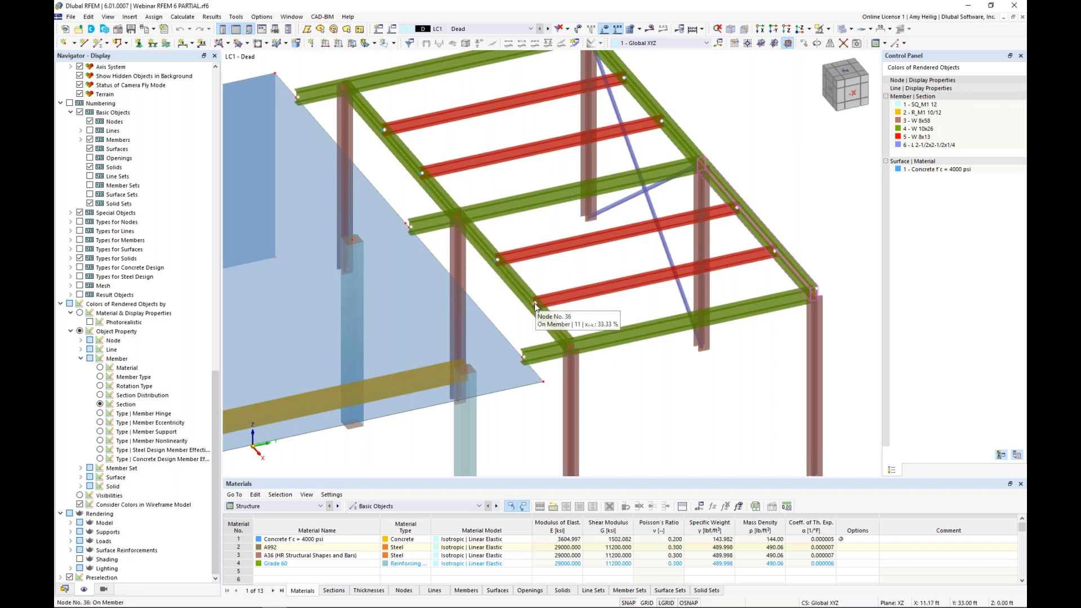
{"action": "scroll", "coordinate": [653, 356], "scroll_direction": "down", "scroll_amount": 4}
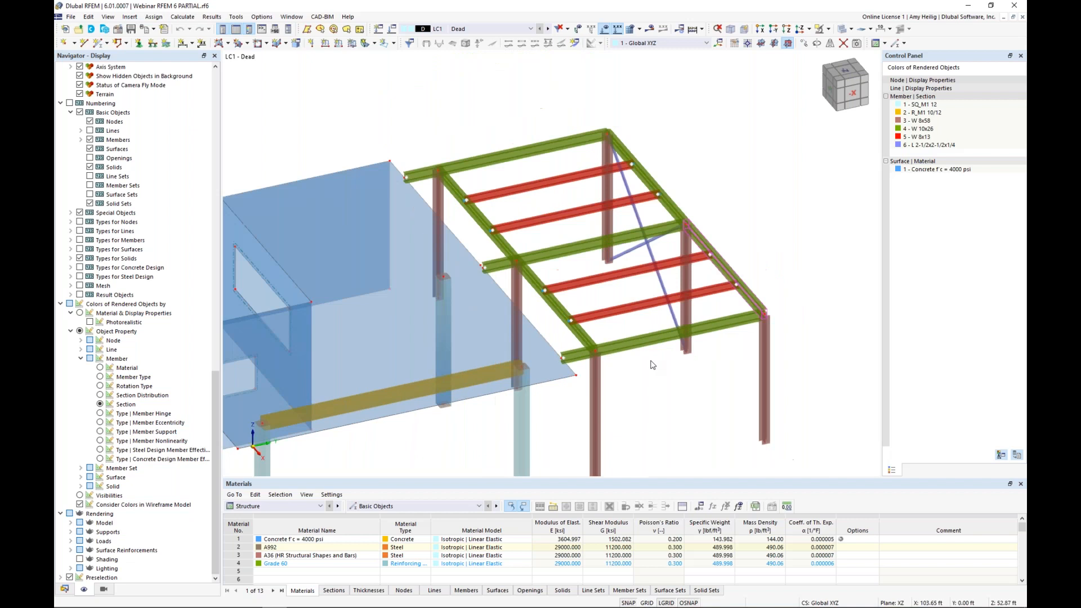
{"action": "middle_click_drag", "start_coordinate": [652, 354], "coordinate": [704, 317], "text": "ctrl"}
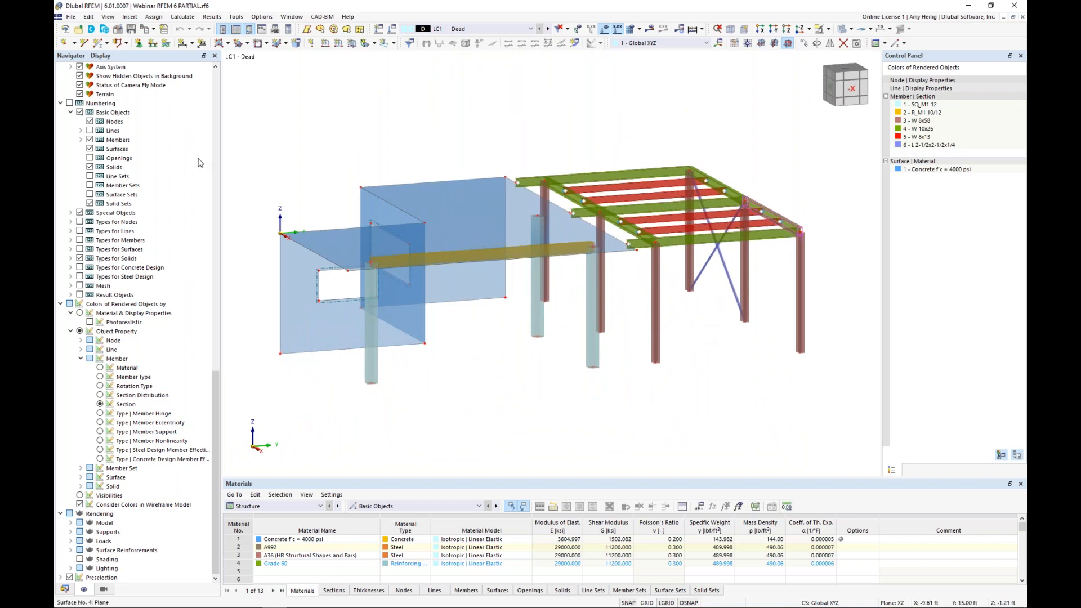
Step: Create a nodal support with translations fixed in X, Y and Z, rotation fixed about Z, and no nonlinearity
{"action": "left_click", "coordinate": [138, 45]}
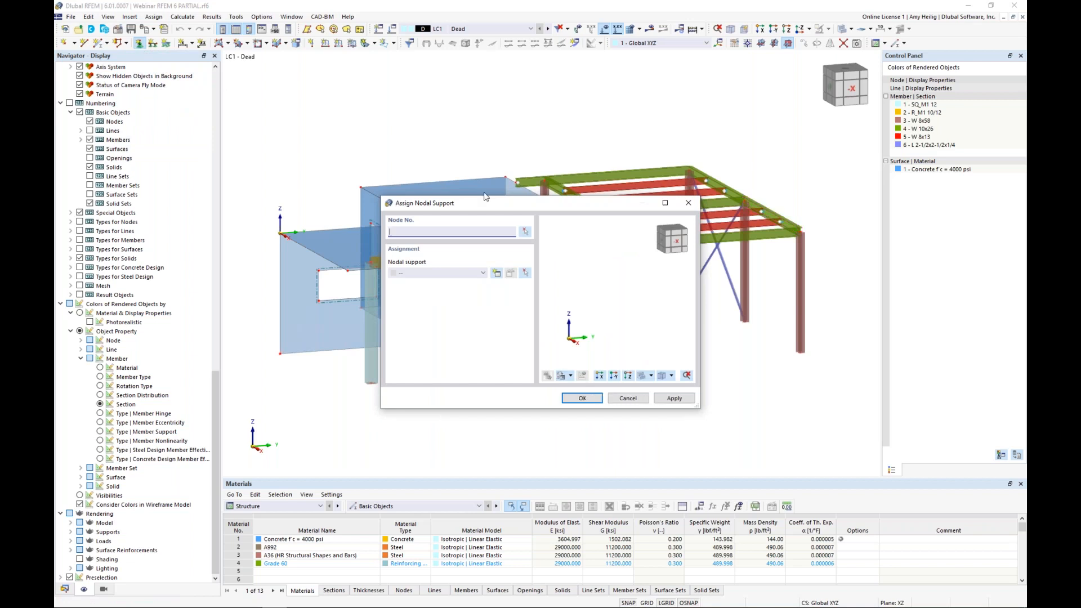
{"action": "left_click", "coordinate": [497, 274]}
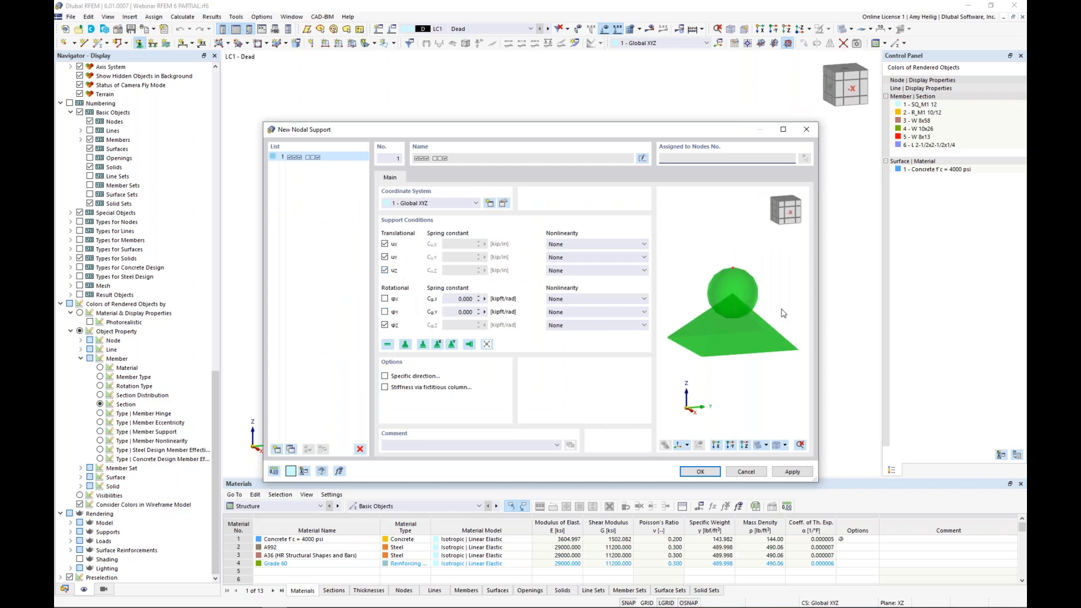
{"action": "left_click", "coordinate": [585, 272]}
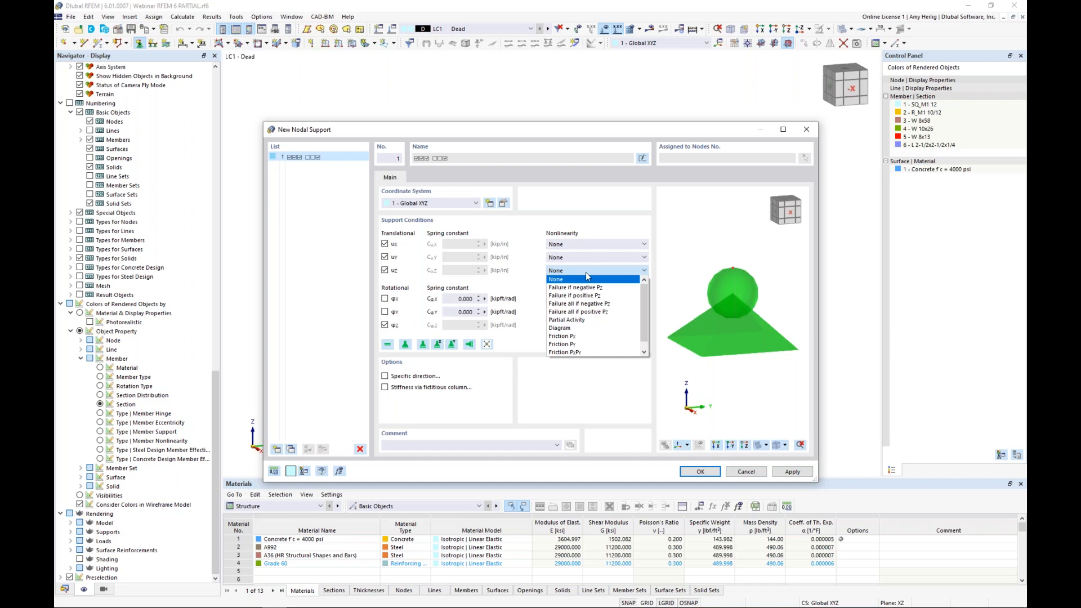
{"action": "left_click", "coordinate": [533, 279]}
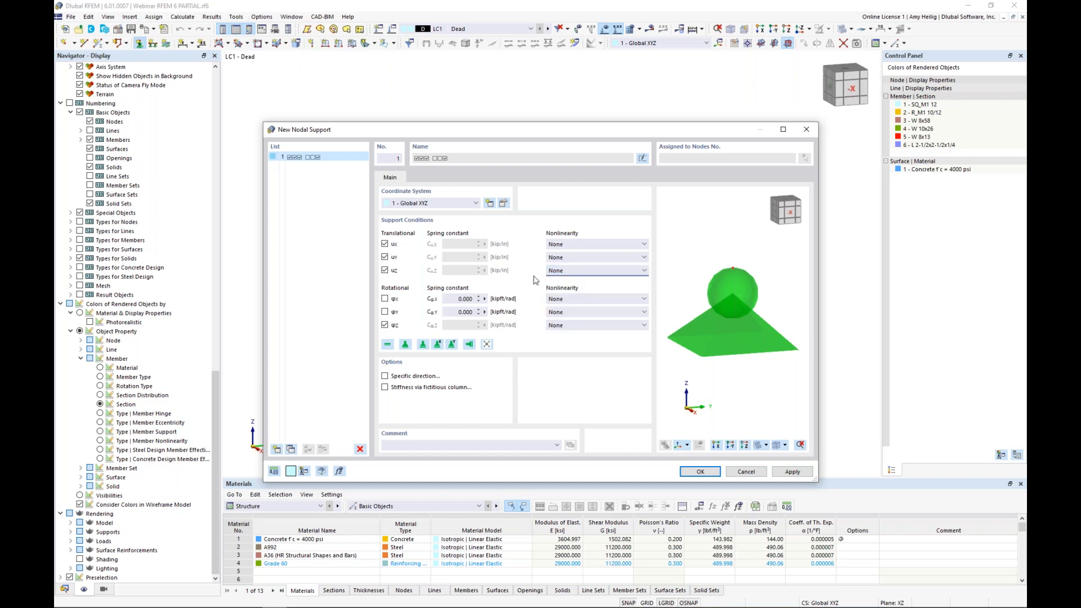
{"action": "left_click", "coordinate": [703, 473]}
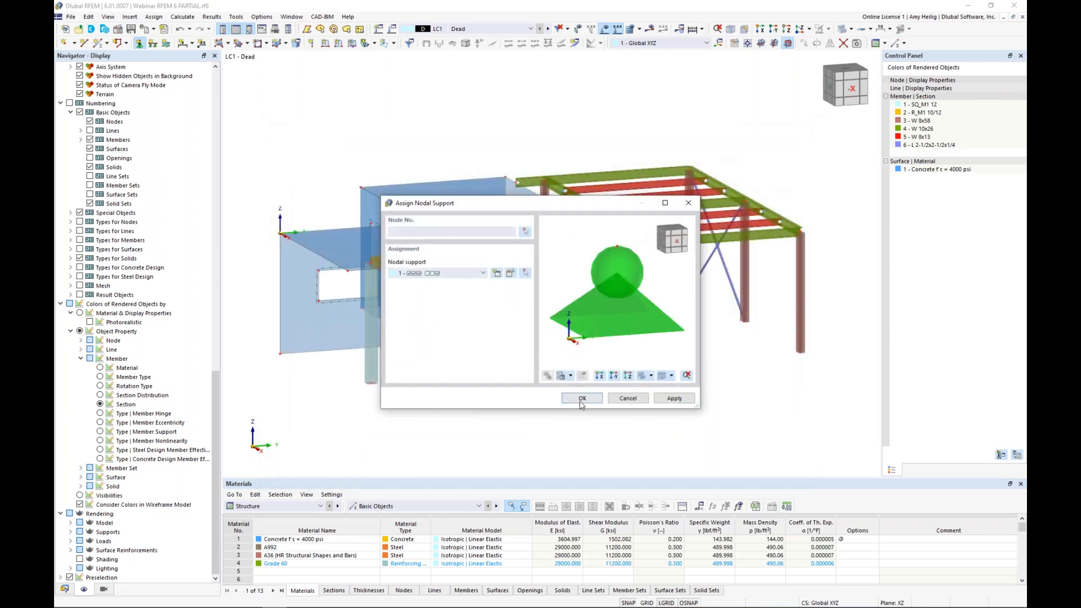
Step: Assign the nodal support to the base nodes of all steel and concrete columns, and end the assignment
{"action": "left_click", "coordinate": [583, 398]}
{"action": "middle_click_drag", "start_coordinate": [613, 395], "coordinate": [629, 369], "text": "ctrl"}
{"action": "left_click_drag", "start_coordinate": [506, 307], "coordinate": [851, 401]}
{"action": "left_click", "coordinate": [401, 350]}
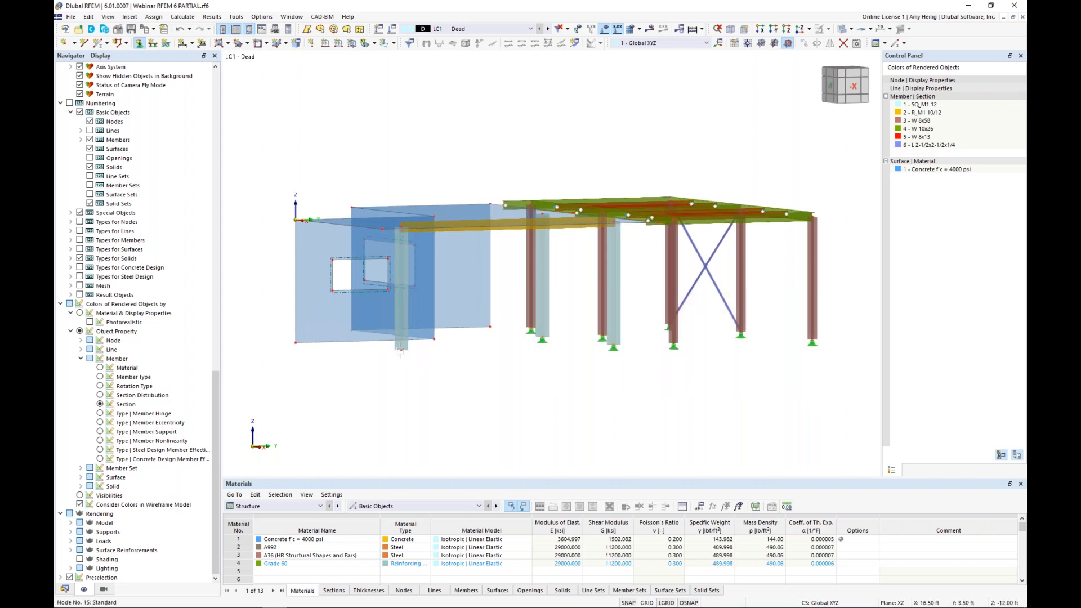
{"action": "middle_click_drag", "start_coordinate": [497, 364], "coordinate": [480, 391], "text": "ctrl"}
{"action": "key", "text": "Escape"}
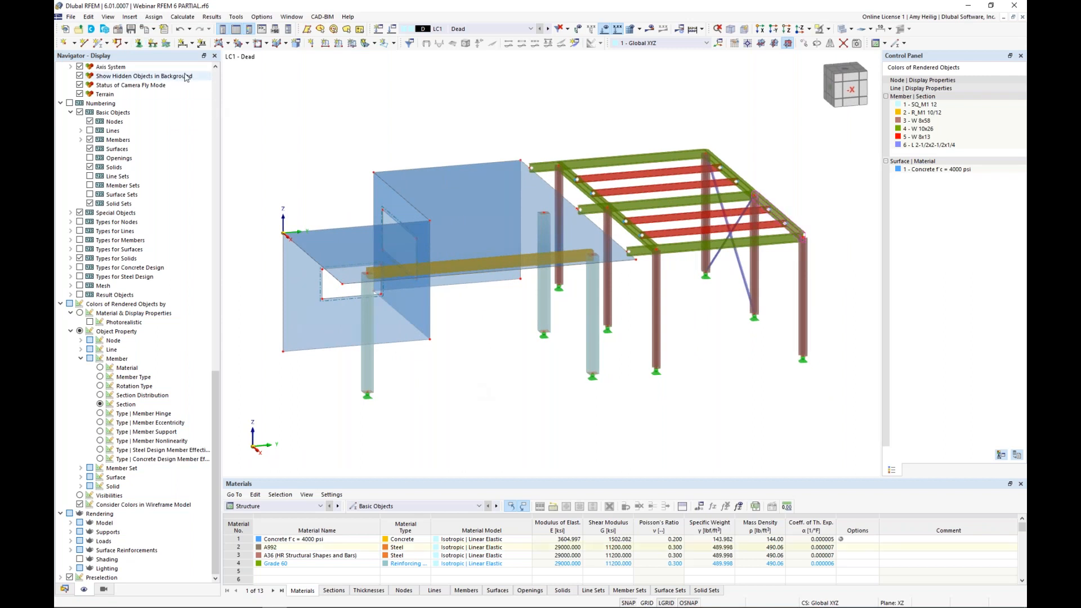
Step: Create a line support with translations fixed in X, Y and Z and all rotations free
{"action": "left_click", "coordinate": [152, 45]}
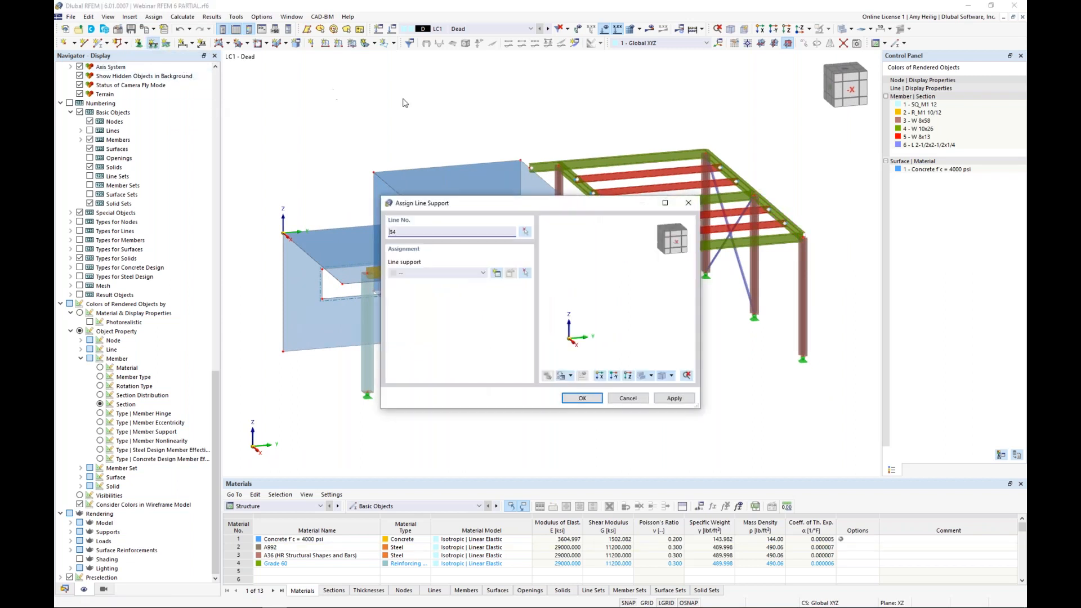
{"action": "left_click", "coordinate": [497, 275]}
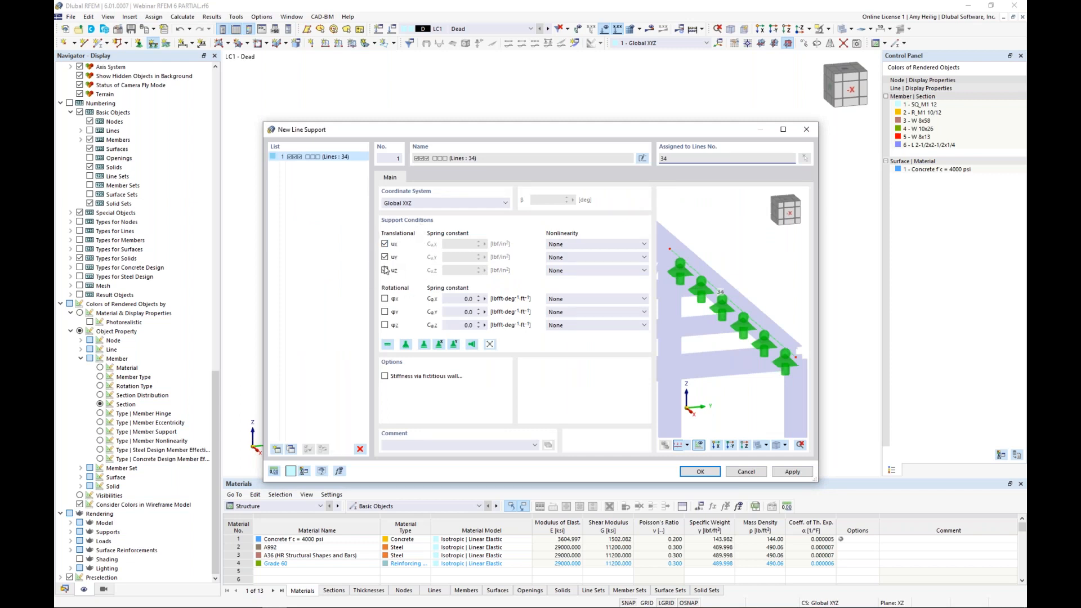
{"action": "left_click", "coordinate": [693, 472]}
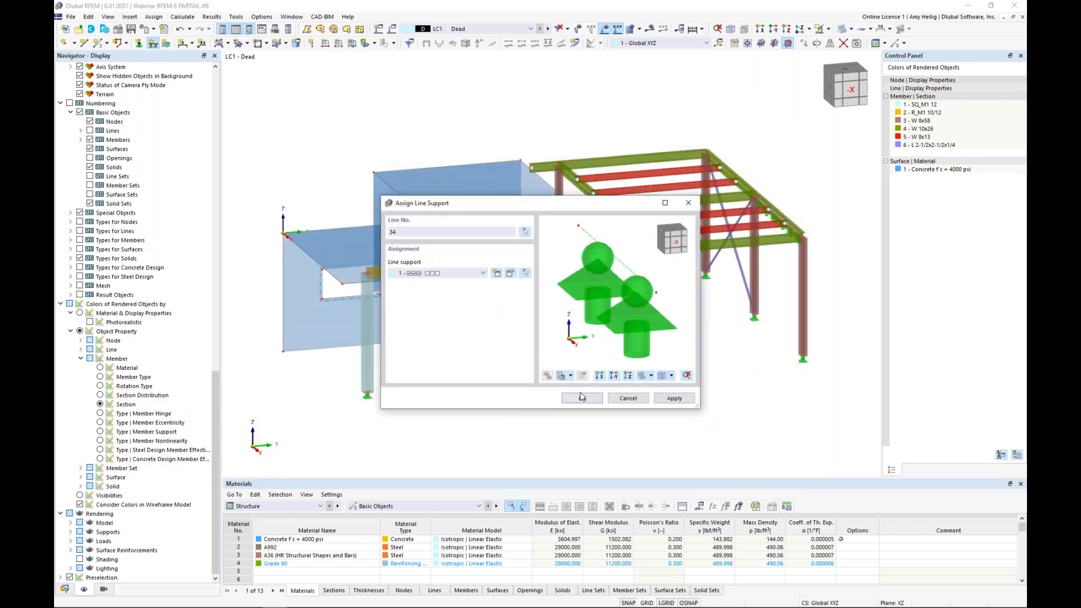
Step: Assign the line support to the bottom edges of the three concrete walls instead of line 34, and end the assignment
{"action": "left_click", "coordinate": [525, 232]}
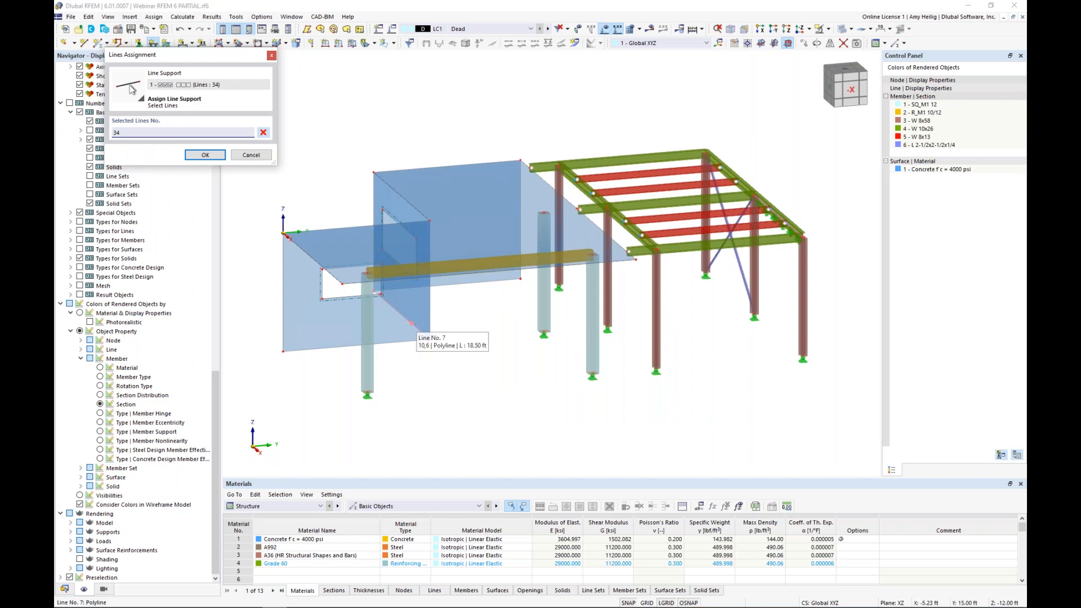
{"action": "left_click", "coordinate": [388, 342]}
{"action": "middle_click_drag", "start_coordinate": [468, 355], "coordinate": [321, 333], "text": "ctrl"}
{"action": "left_click", "coordinate": [468, 317]}
{"action": "left_click", "coordinate": [558, 304]}
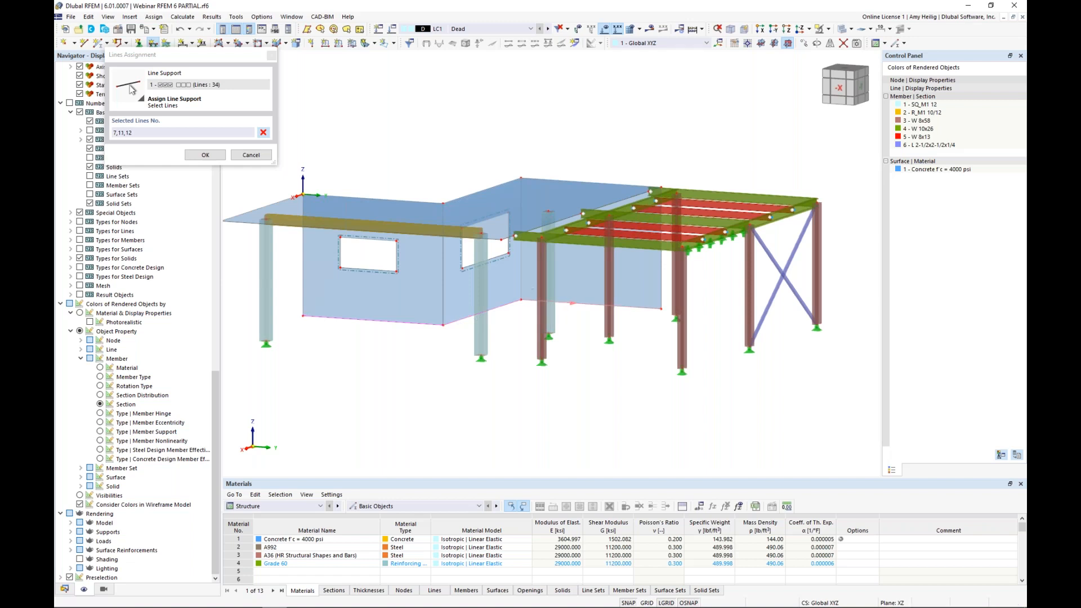
{"action": "left_click", "coordinate": [204, 160]}
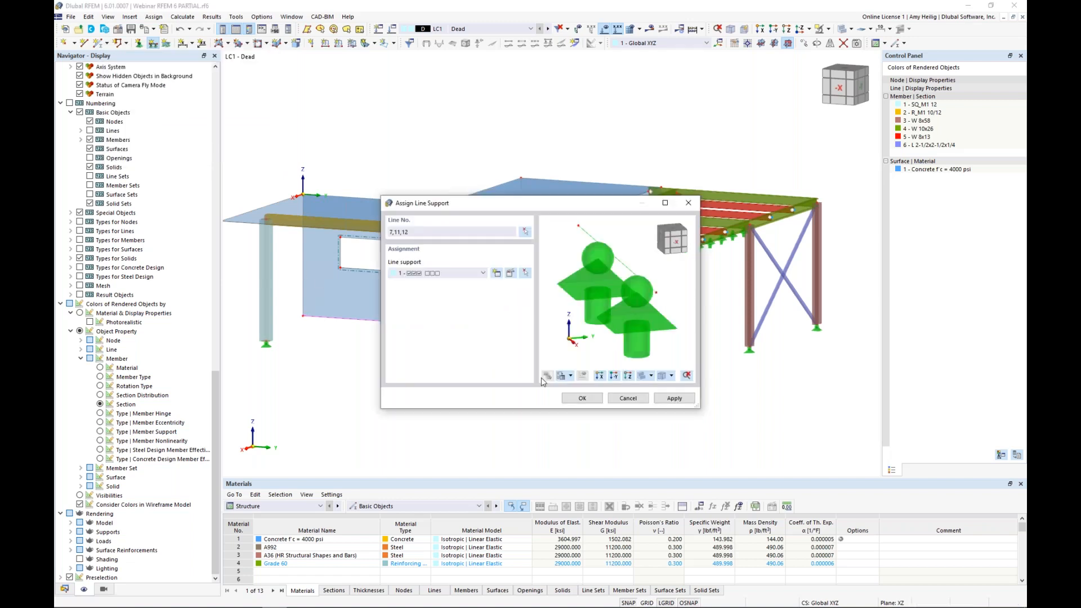
{"action": "left_click", "coordinate": [582, 398]}
{"action": "middle_click_drag", "start_coordinate": [434, 379], "coordinate": [528, 391], "text": "ctrl"}
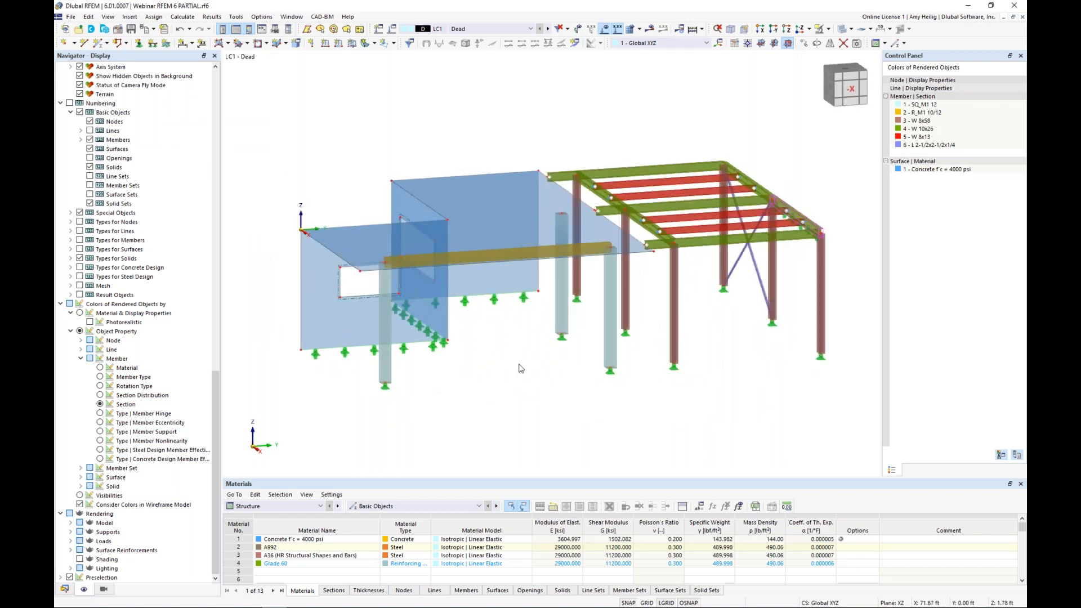
{"action": "right_click", "coordinate": [520, 367]}
{"action": "key", "text": "Escape"}
{"action": "middle_click_drag", "start_coordinate": [519, 369], "coordinate": [483, 383], "text": "ctrl"}
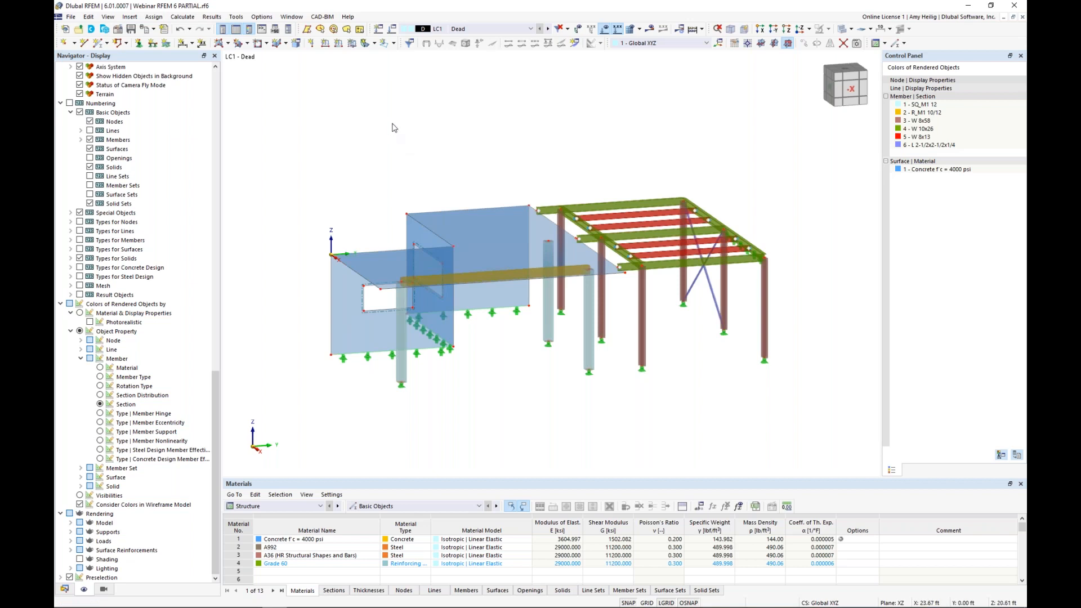
Step: Open the load cases and combinations settings and choose ASCE 7 as the standard group for classification and combinations
{"action": "left_click", "coordinate": [455, 31]}
{"action": "left_click", "coordinate": [455, 30]}
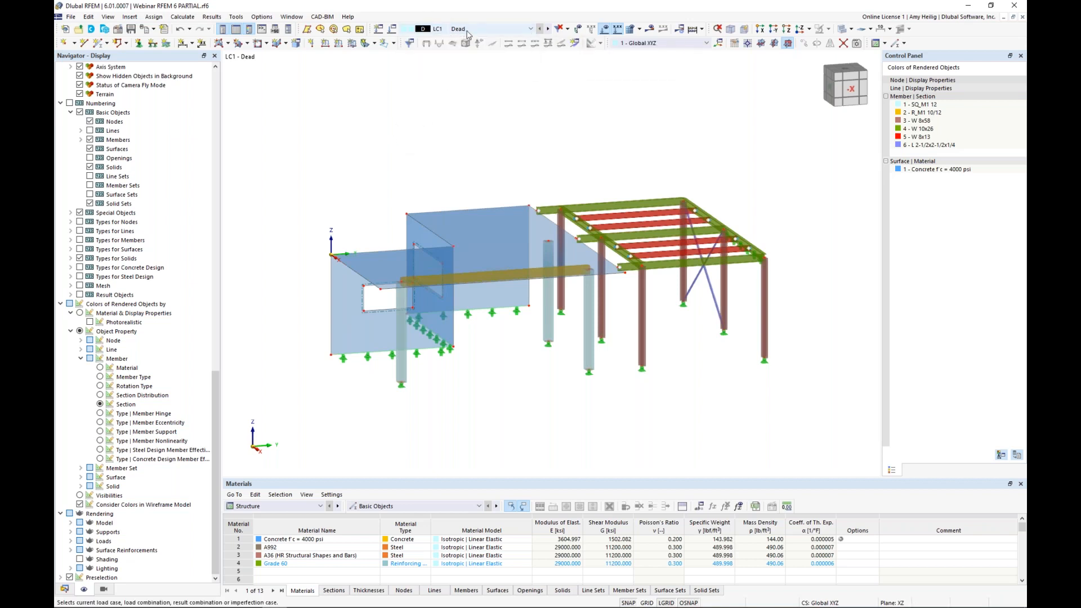
{"action": "left_click", "coordinate": [393, 31]}
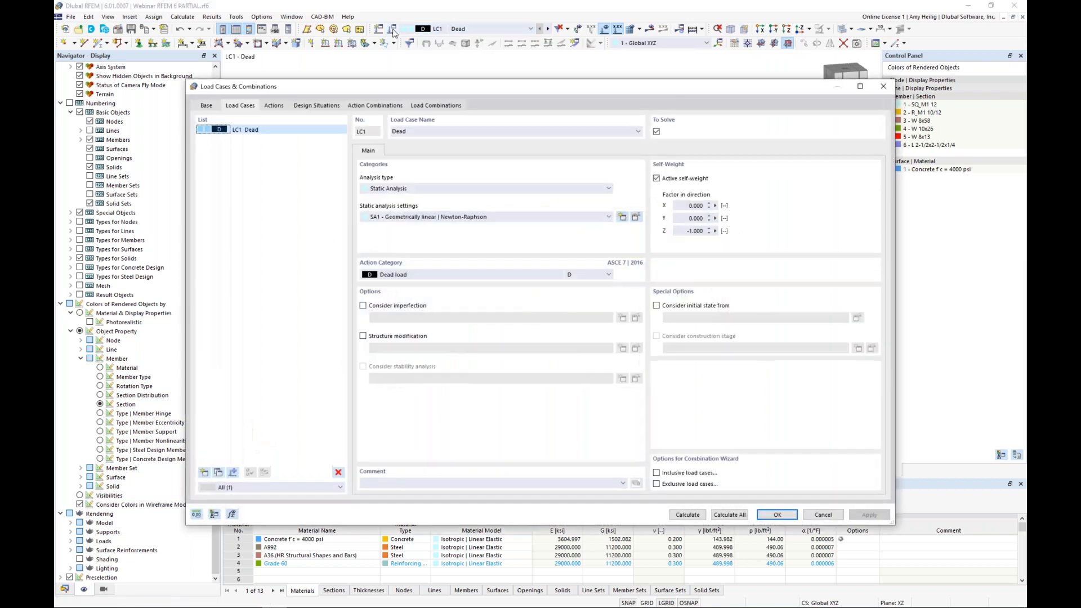
{"action": "left_click", "coordinate": [207, 106]}
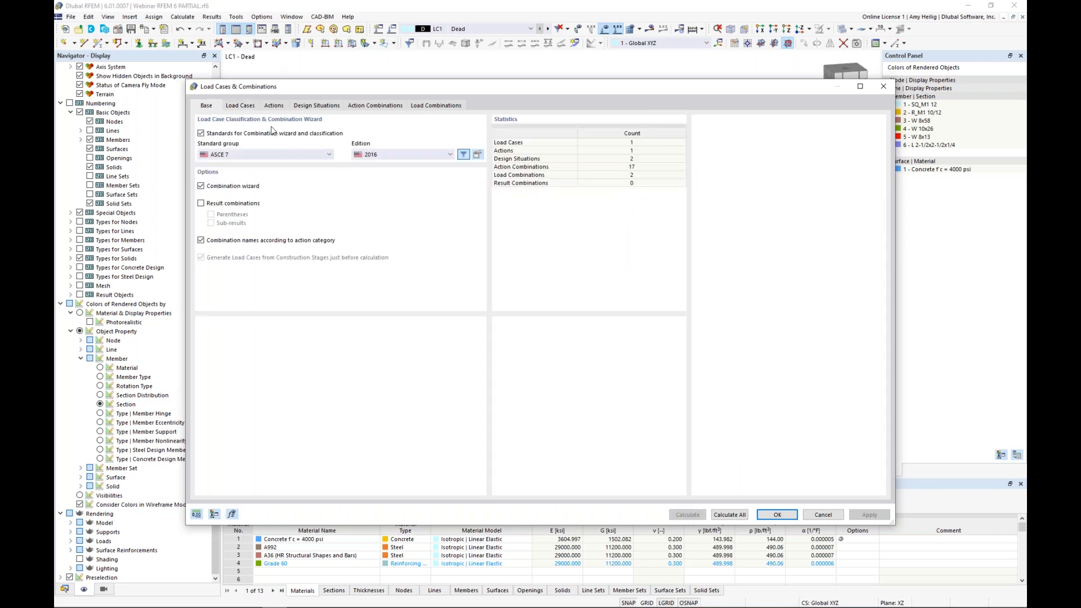
{"action": "left_click", "coordinate": [240, 156]}
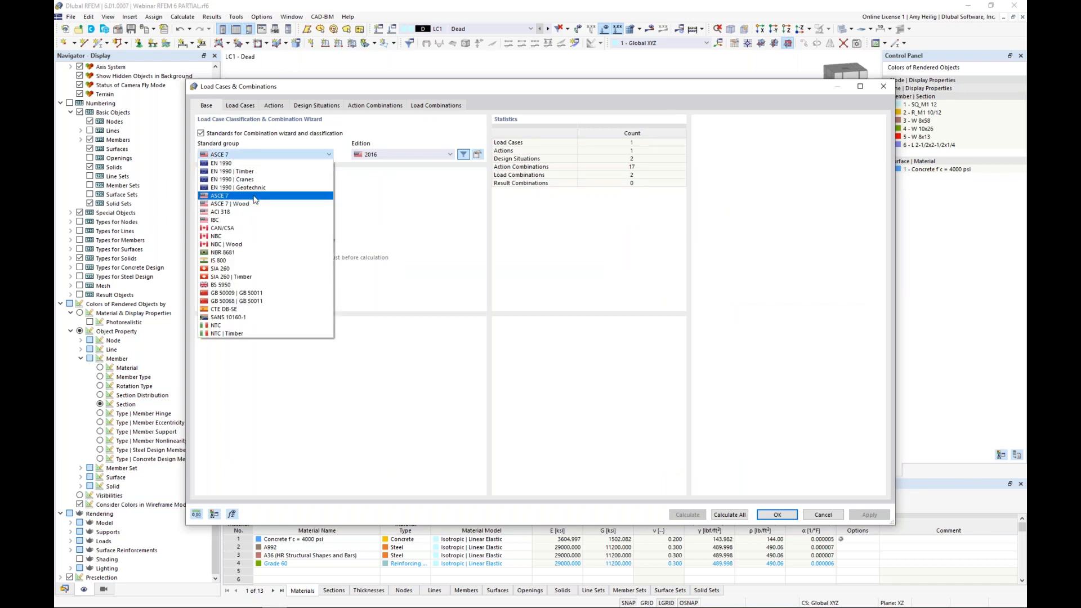
{"action": "left_click", "coordinate": [256, 197]}
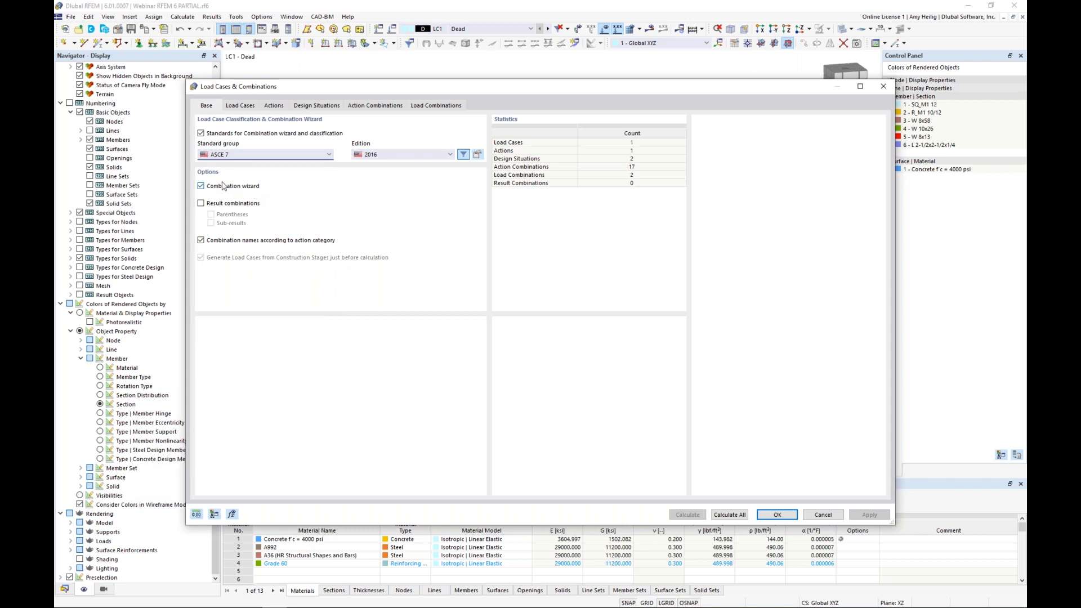
Step: Review the available action categories for the Dead load case and keep Dead load
{"action": "left_click", "coordinate": [245, 107]}
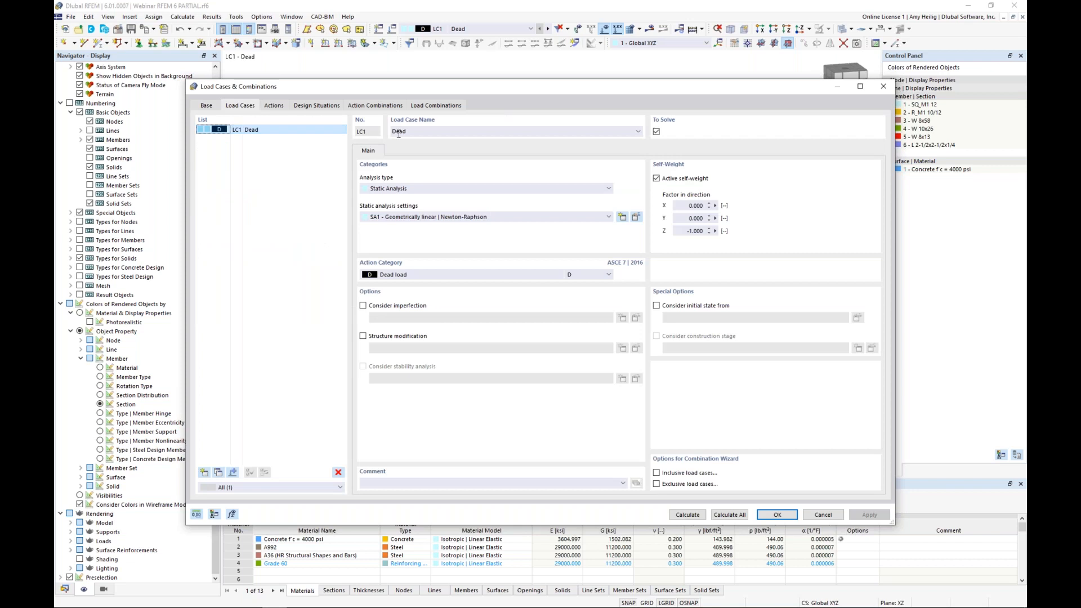
{"action": "left_click", "coordinate": [420, 275]}
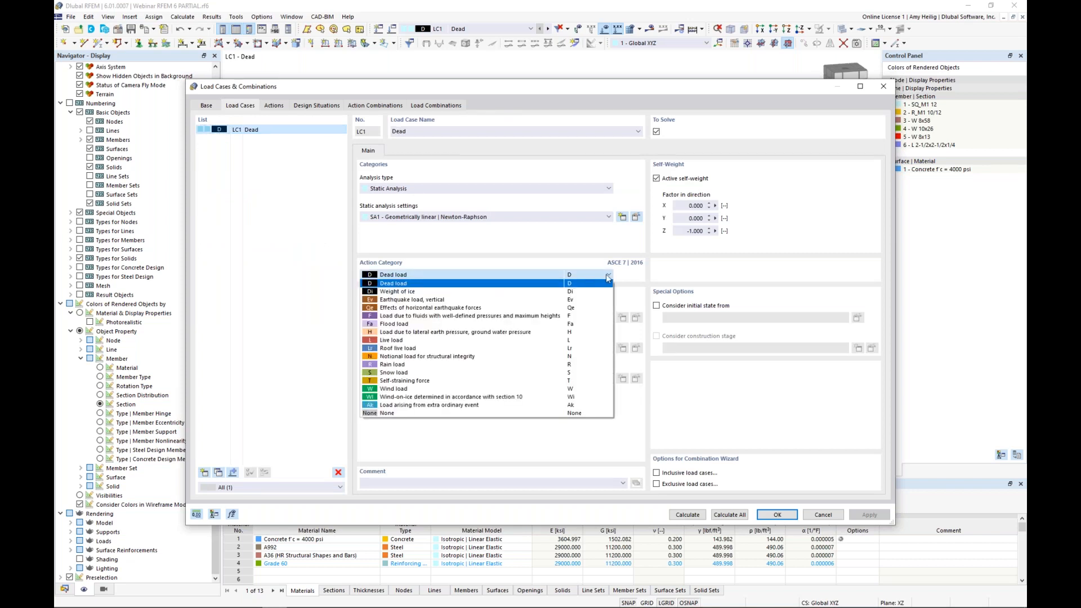
{"action": "left_click", "coordinate": [621, 242]}
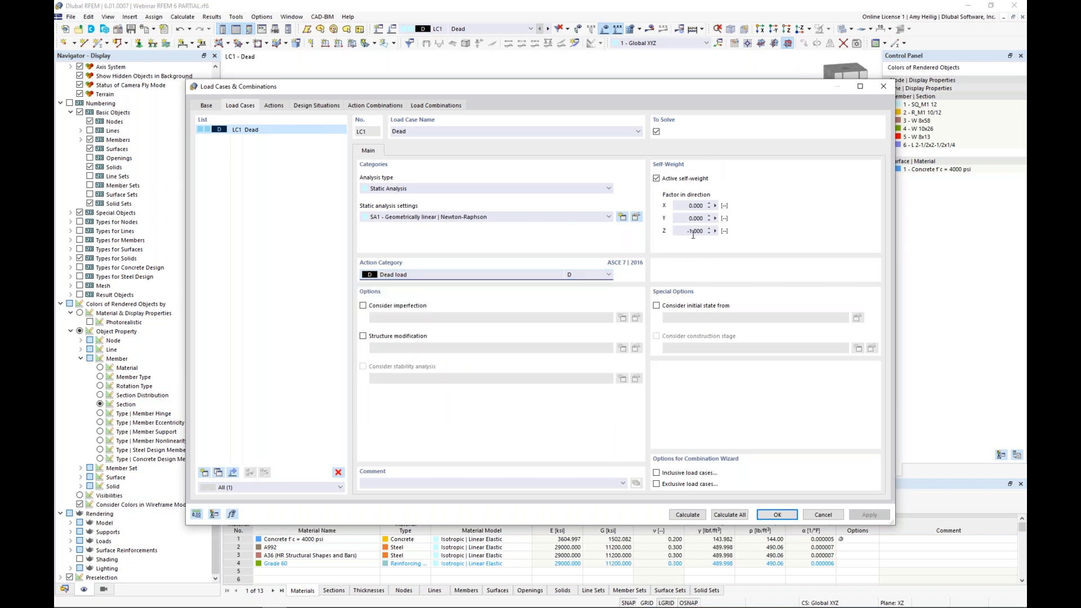
Step: Add a second load case named Live with the Live load action category
{"action": "left_click", "coordinate": [204, 473]}
{"action": "type", "text": "Live"}
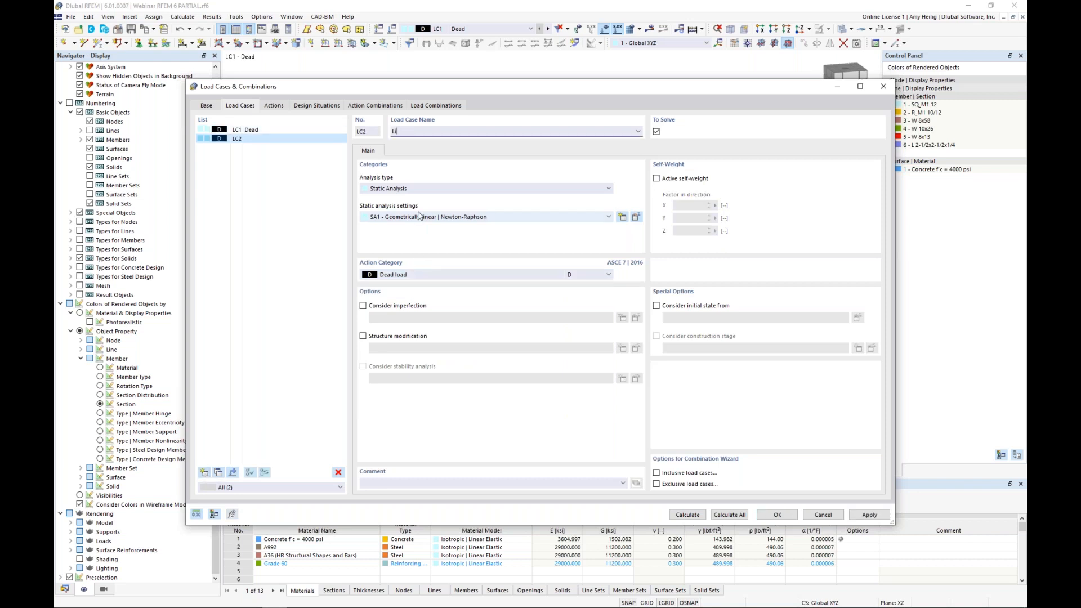
{"action": "left_click", "coordinate": [423, 275]}
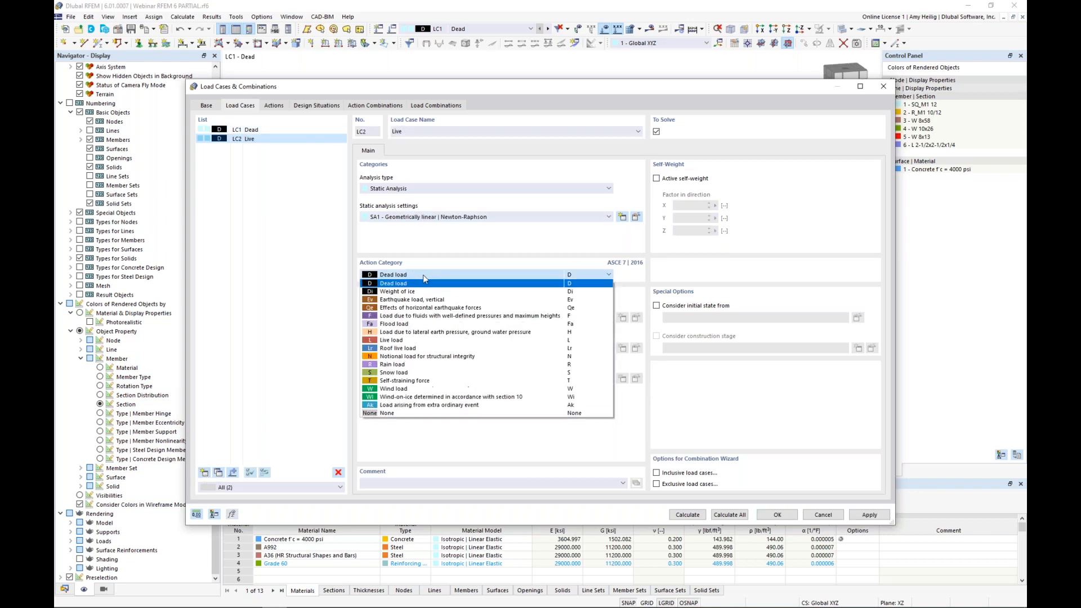
{"action": "left_click", "coordinate": [404, 340]}
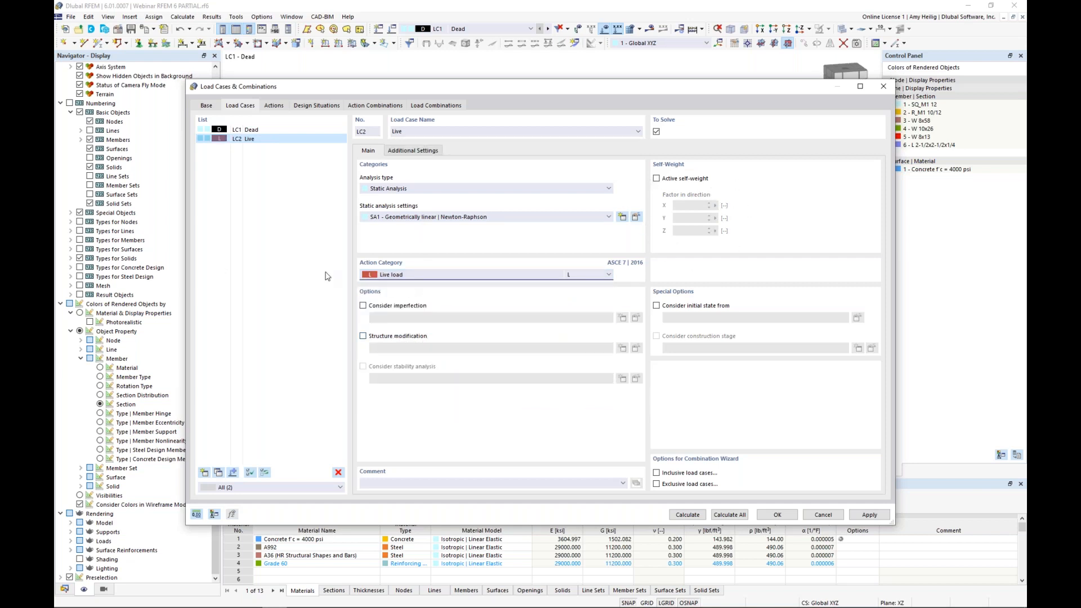
Step: Add a third load case named Wind with the Wind load action category, keeping geometrically linear static analysis
{"action": "left_click", "coordinate": [204, 473]}
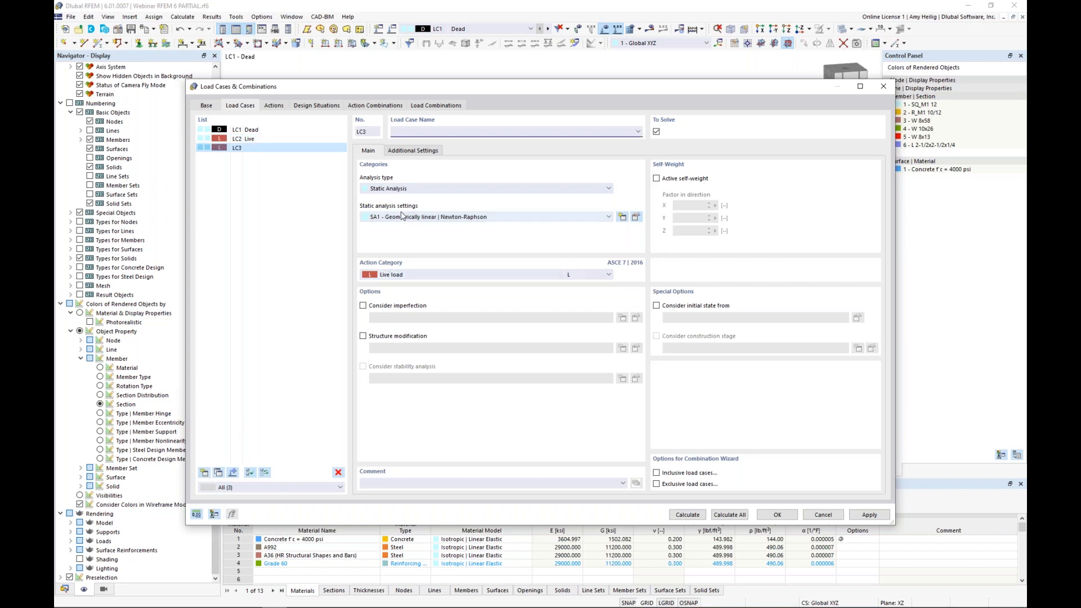
{"action": "type", "text": "Wind"}
{"action": "left_click", "coordinate": [414, 274]}
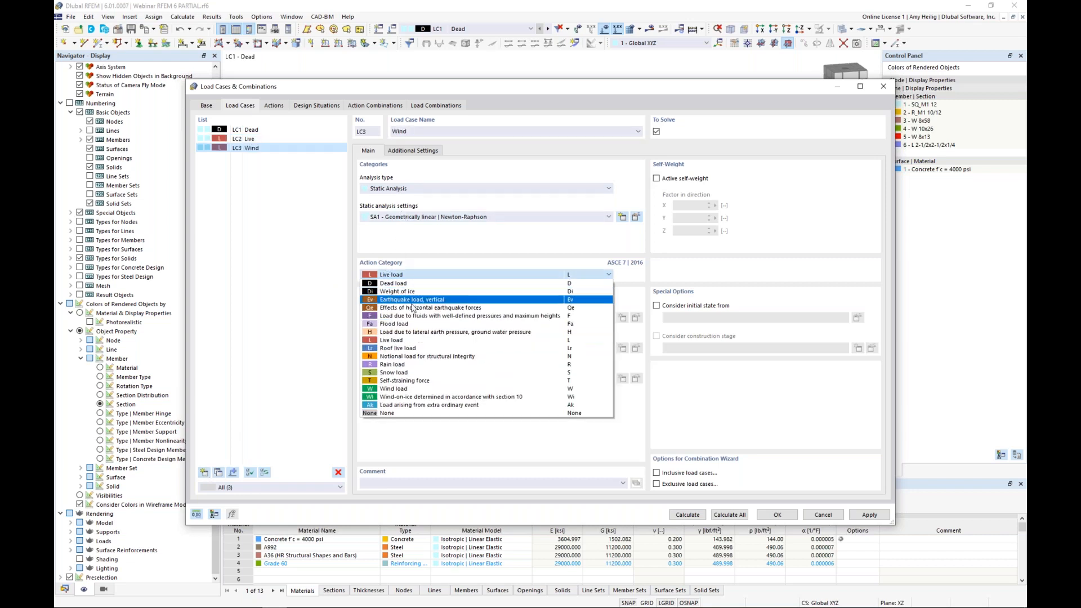
{"action": "left_click", "coordinate": [409, 389]}
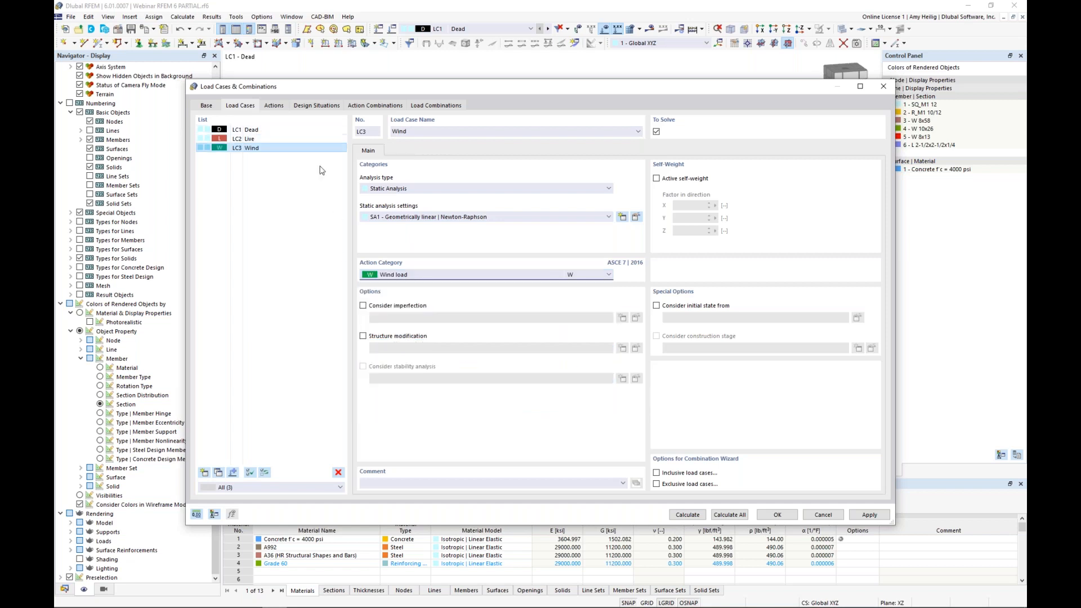
{"action": "left_click", "coordinate": [409, 218]}
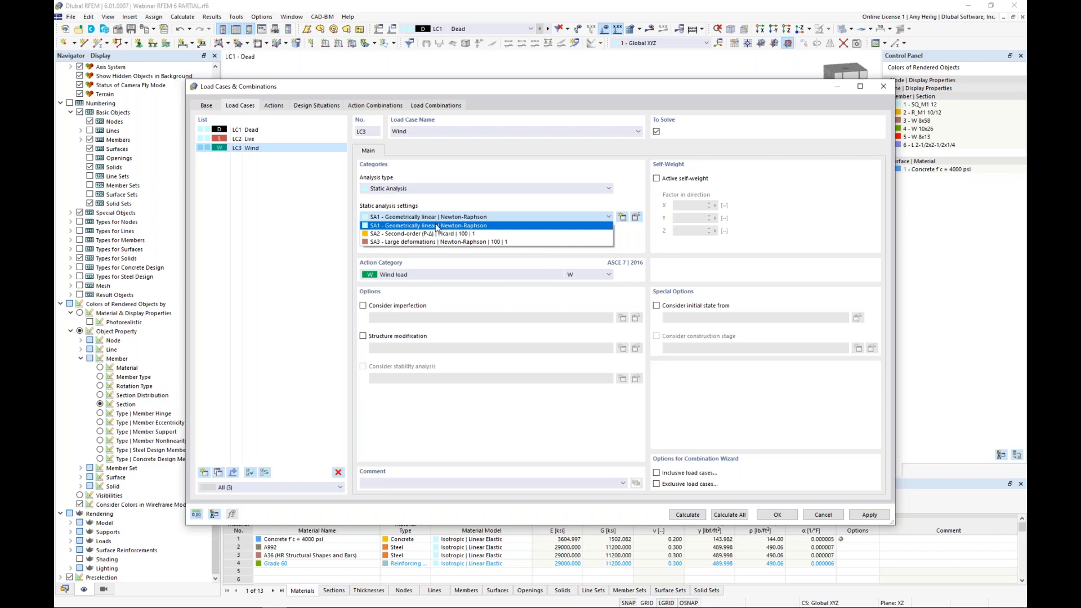
{"action": "left_click", "coordinate": [445, 205]}
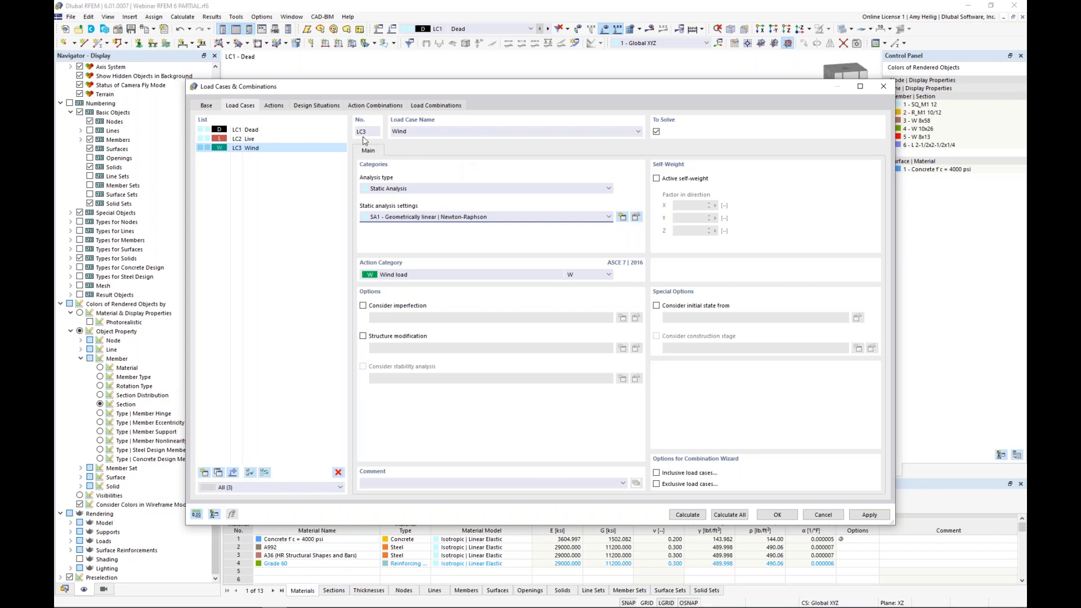
Step: Review the LRFD and ASD design situations and the static analysis options of the generated load combinations
{"action": "left_click", "coordinate": [319, 107]}
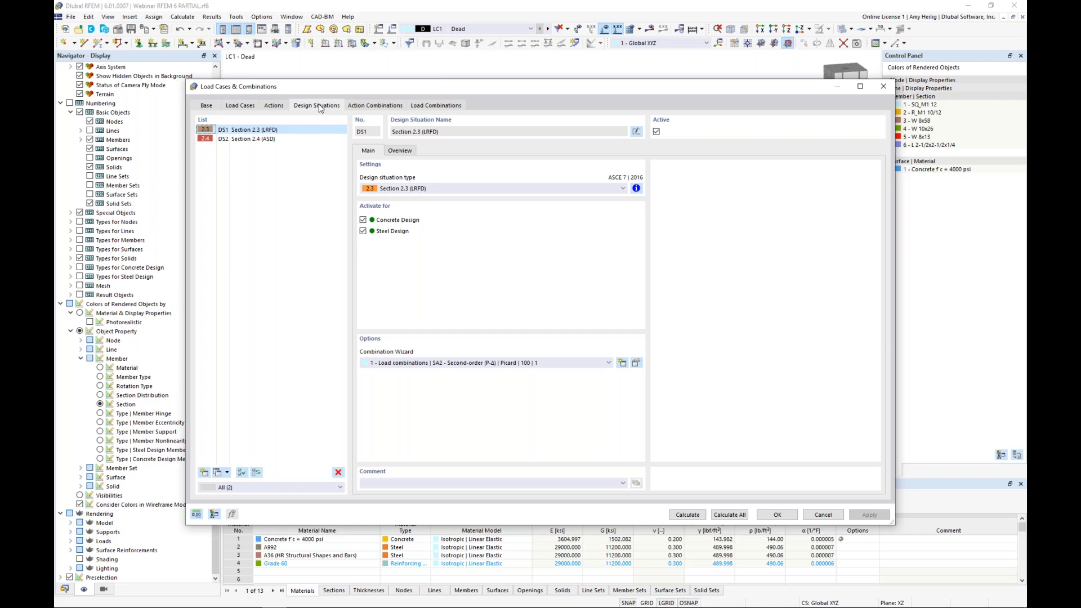
{"action": "left_click", "coordinate": [274, 141]}
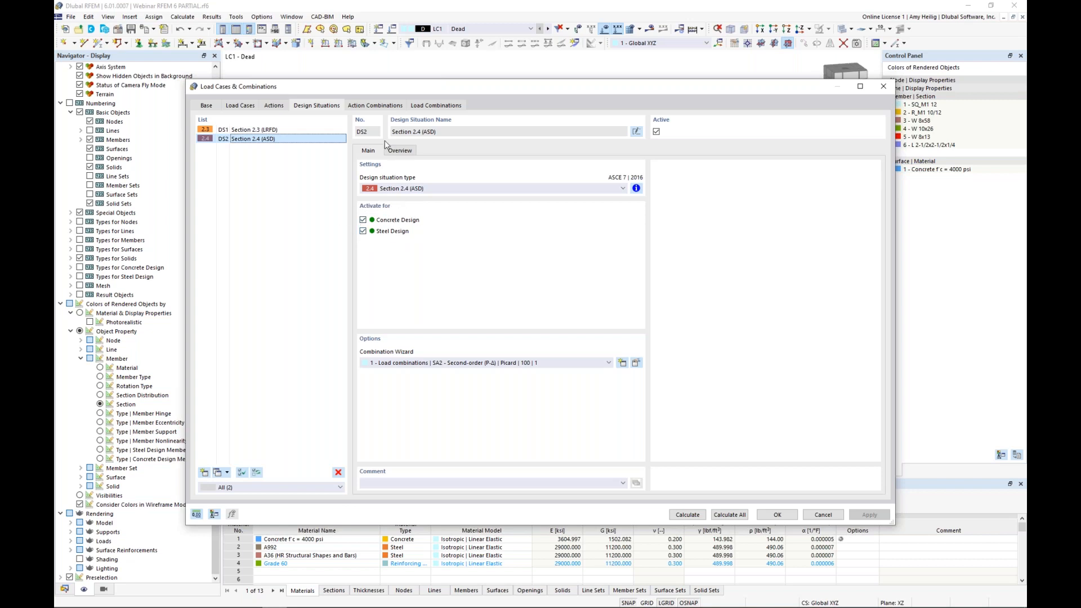
{"action": "left_click", "coordinate": [425, 107]}
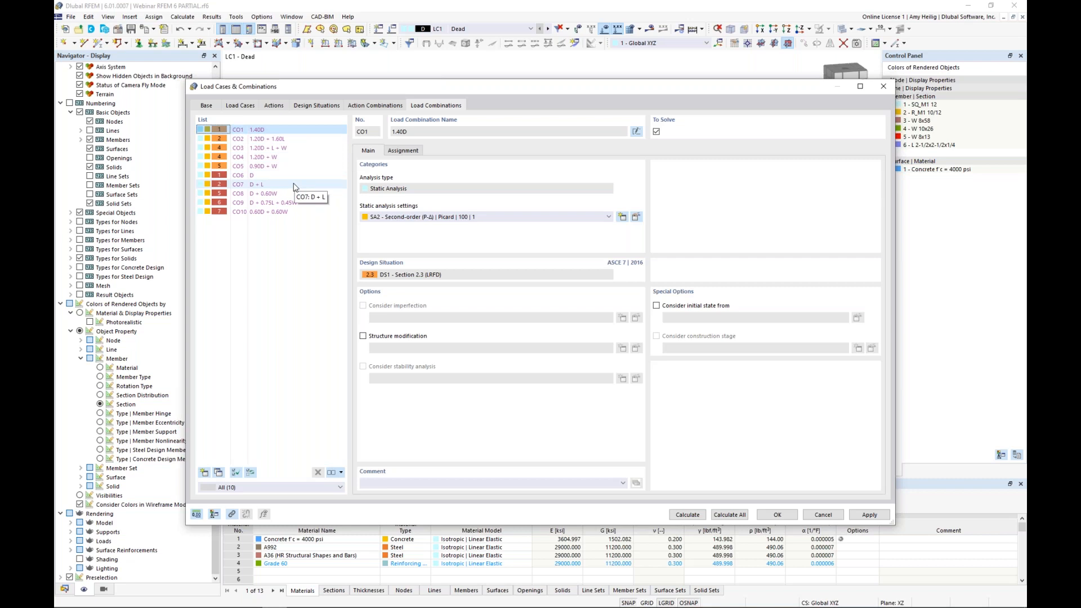
{"action": "left_click", "coordinate": [434, 217]}
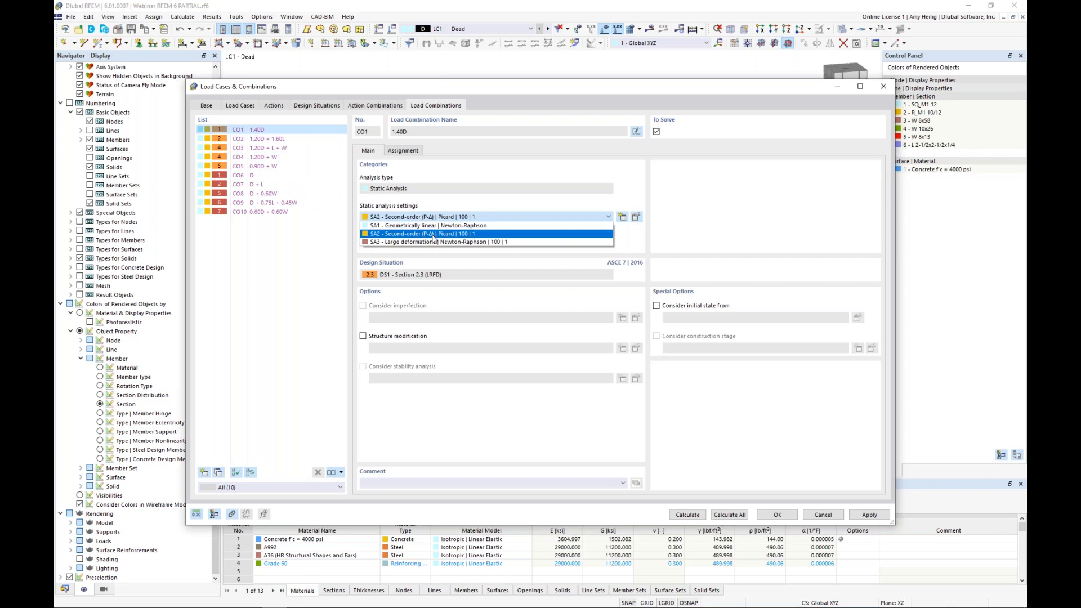
{"action": "left_click", "coordinate": [326, 248]}
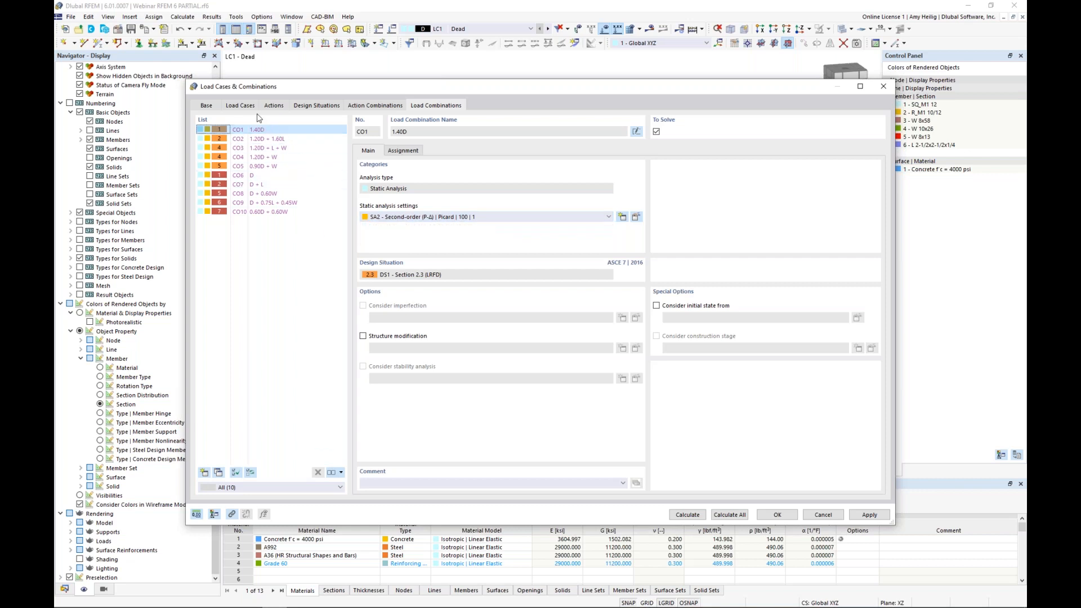
Step: Create a structure modification for the Dead, Live and Wind load cases together, enabling stiffness changes for members and surfaces
{"action": "left_click", "coordinate": [241, 105]}
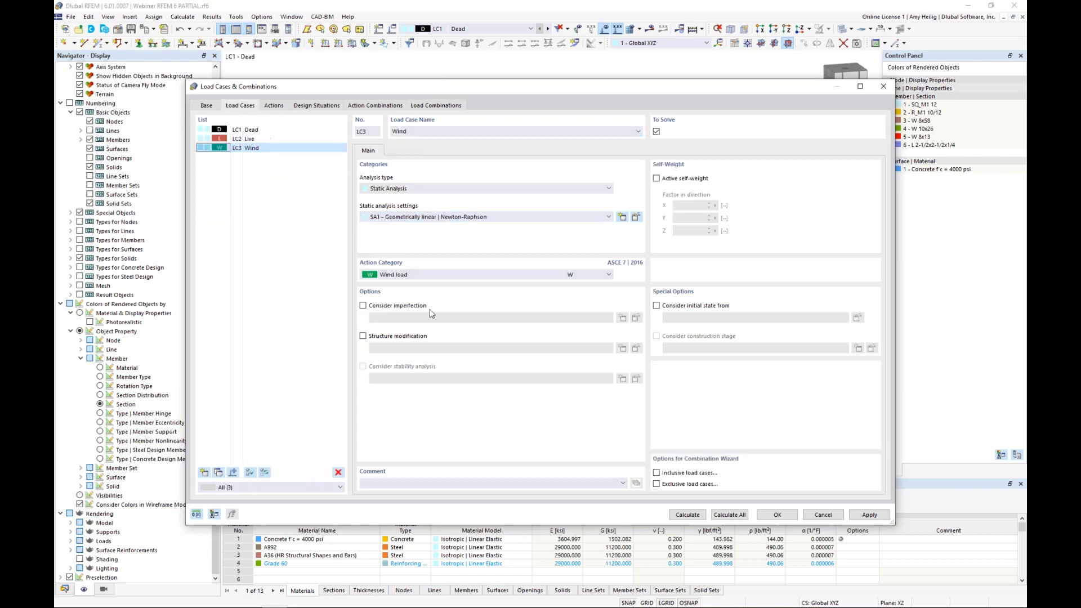
{"action": "left_click", "coordinate": [268, 131]}
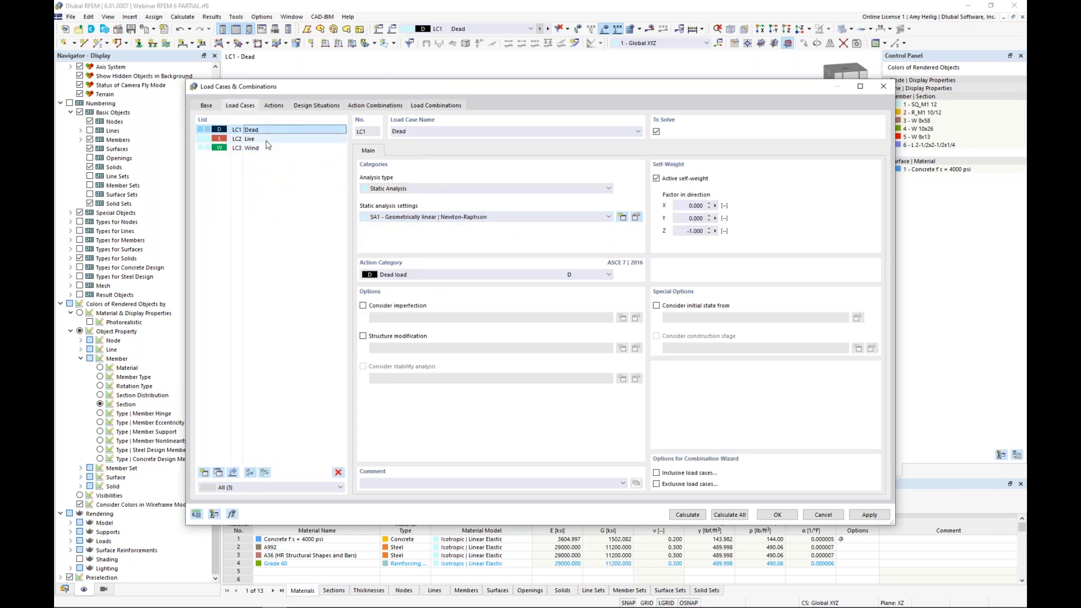
{"action": "left_click", "coordinate": [266, 148], "text": "shift"}
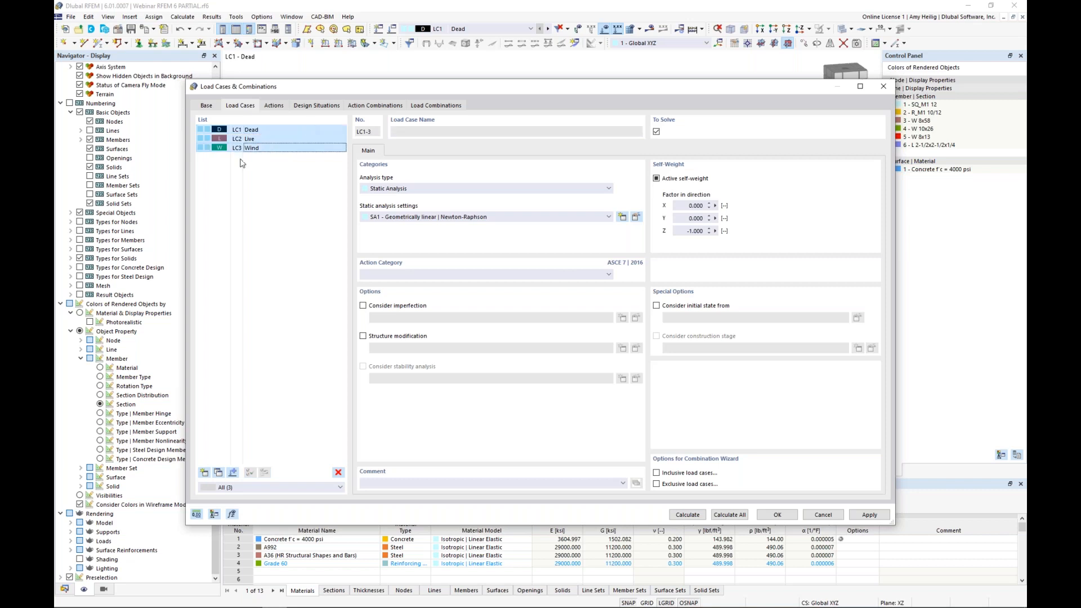
{"action": "left_click", "coordinate": [363, 337]}
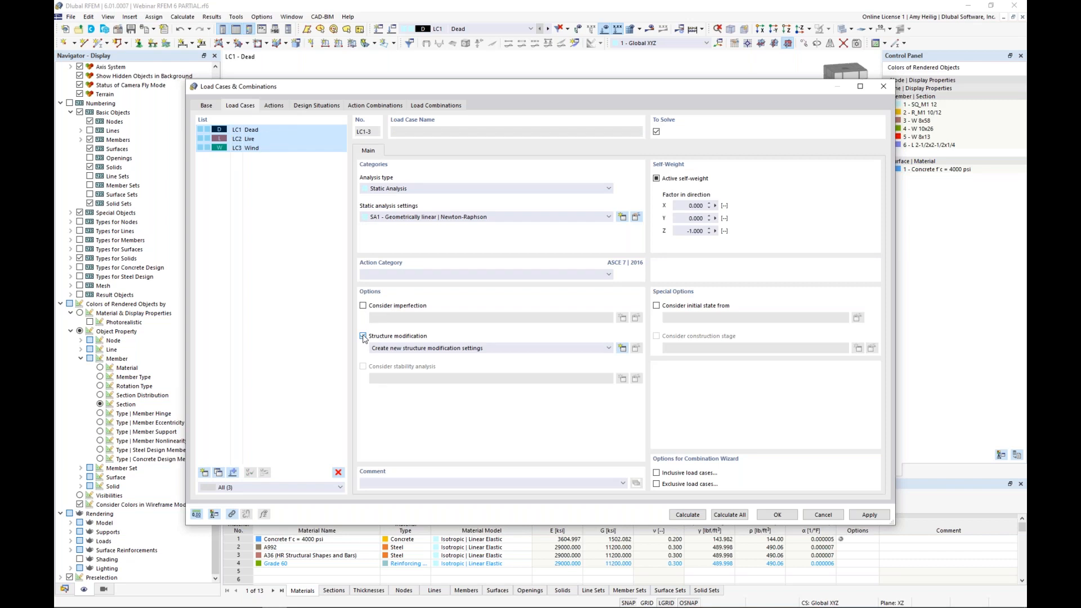
{"action": "left_click", "coordinate": [623, 349]}
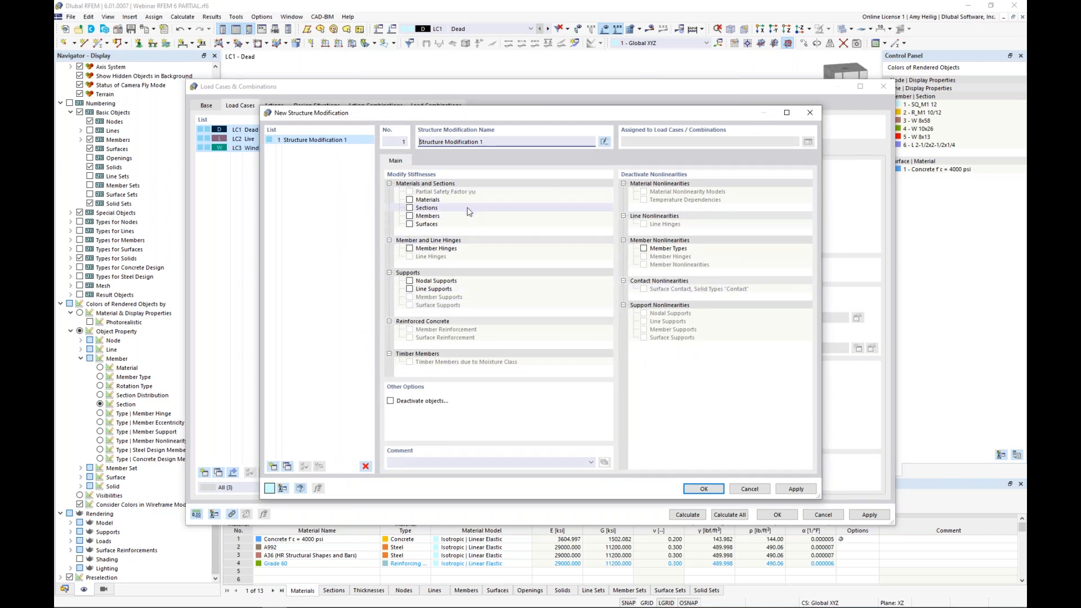
{"action": "left_click", "coordinate": [410, 216]}
{"action": "left_click", "coordinate": [409, 225]}
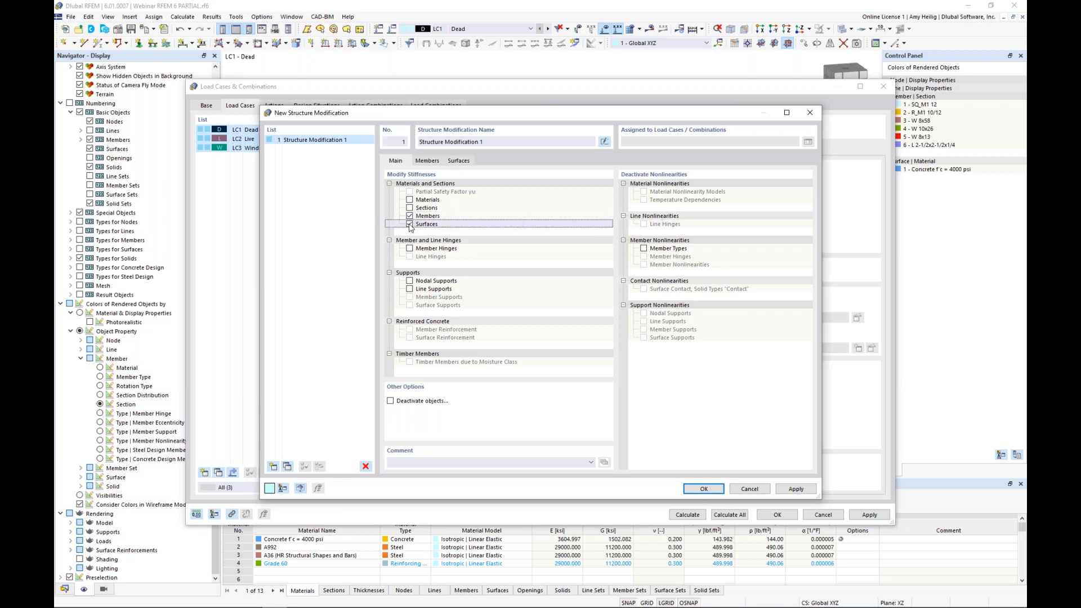
Step: Add a member stiffness modification of type ACI 318-19 Table 6.6.3.1.1(a) | Concrete Structures for the Columns component type
{"action": "left_click", "coordinate": [440, 164]}
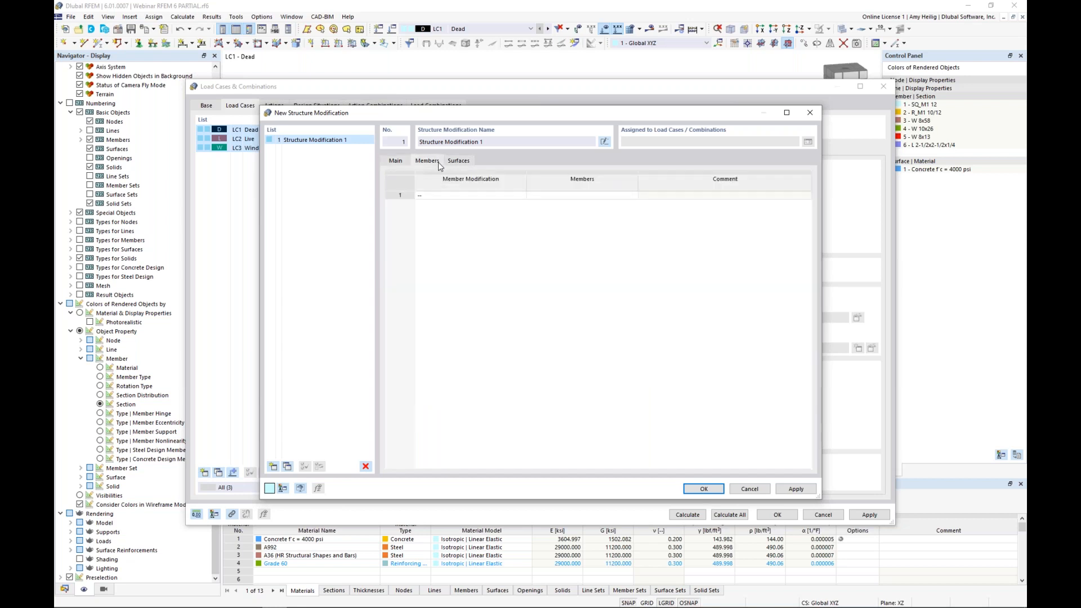
{"action": "left_click", "coordinate": [451, 197]}
{"action": "left_click", "coordinate": [522, 195]}
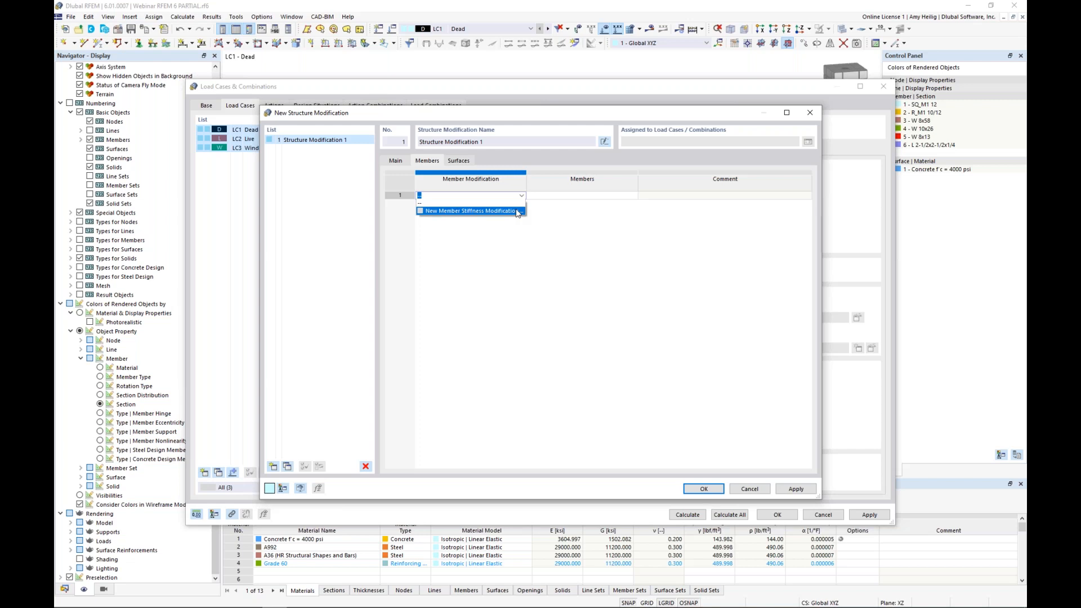
{"action": "left_click", "coordinate": [518, 212]}
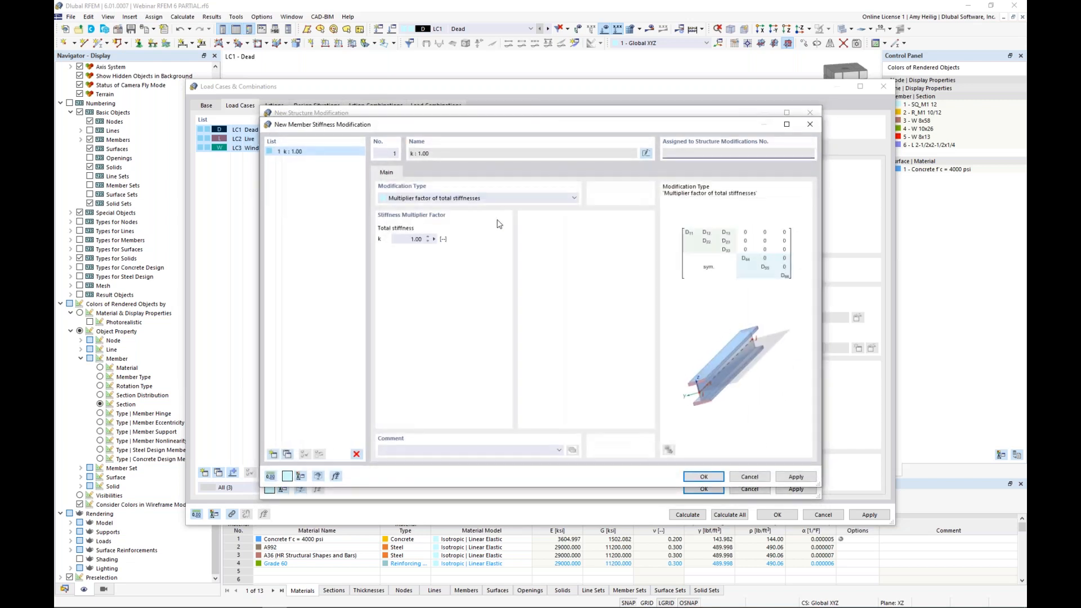
{"action": "left_click", "coordinate": [503, 200]}
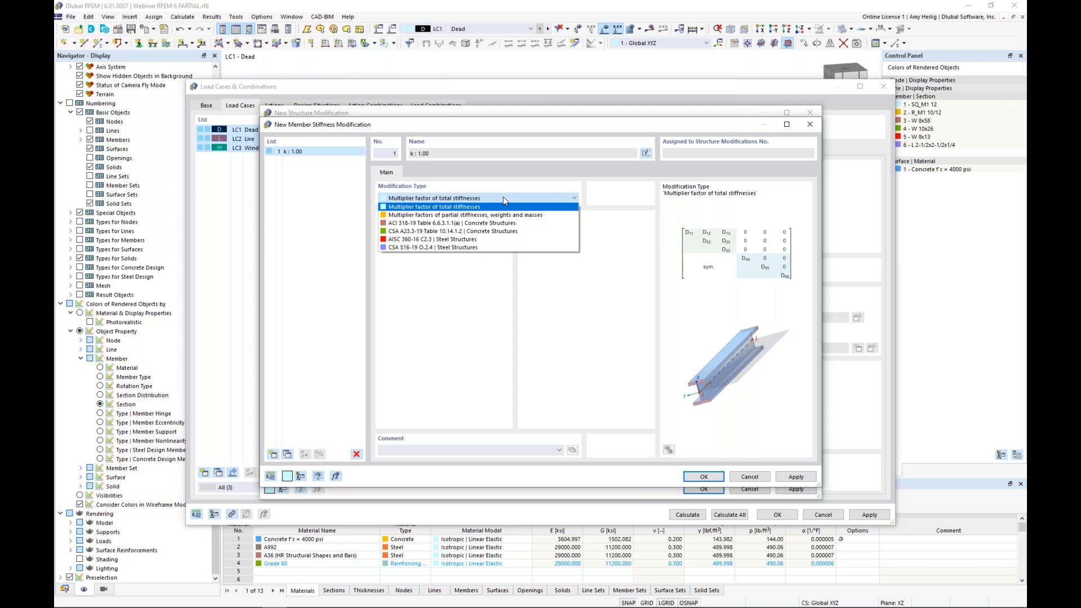
{"action": "left_click", "coordinate": [487, 223]}
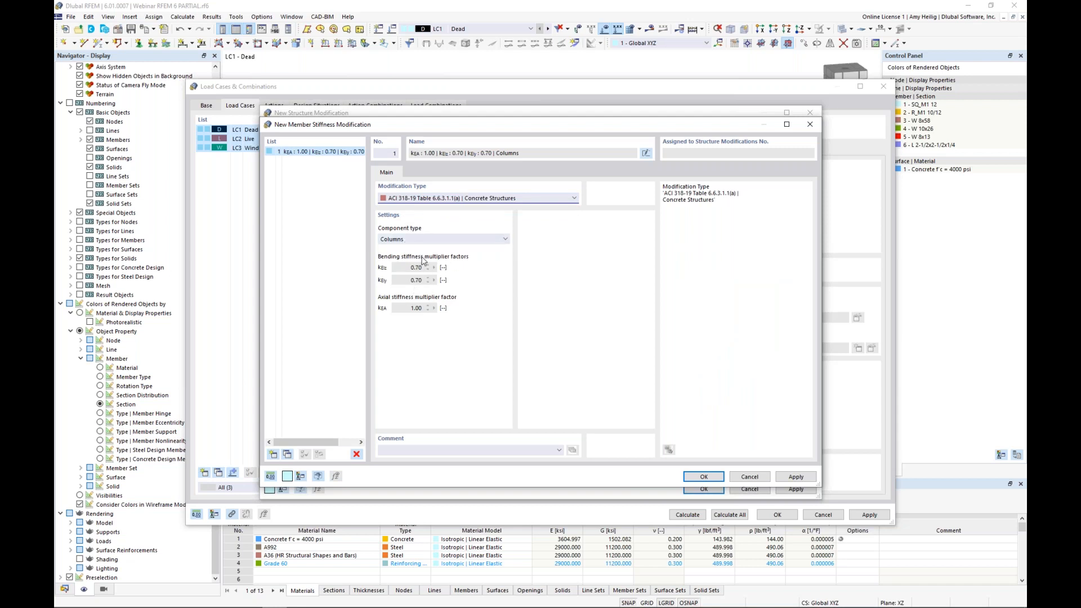
{"action": "left_click", "coordinate": [702, 477]}
Step: Assign the Columns stiffness modification to the three concrete columns, members 1-3
{"action": "left_click", "coordinate": [556, 195]}
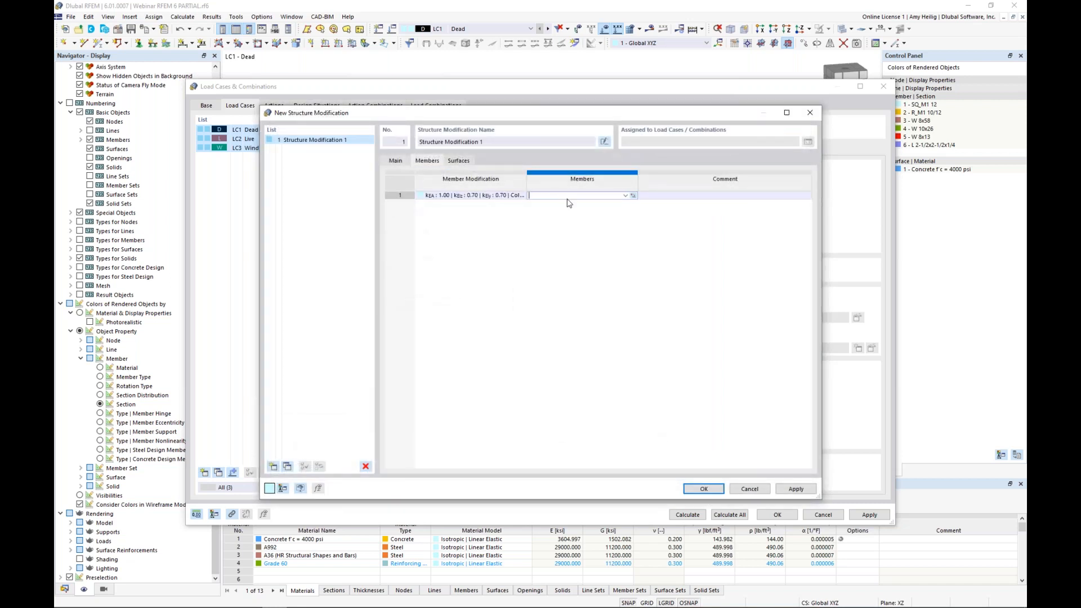
{"action": "left_click", "coordinate": [632, 195]}
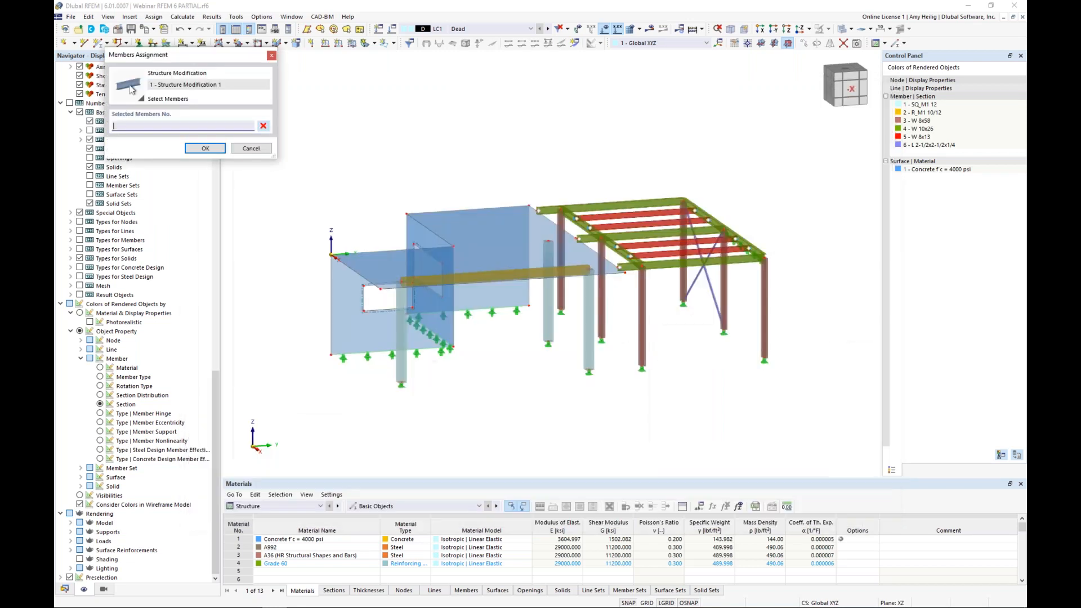
{"action": "left_click", "coordinate": [547, 315]}
{"action": "left_click", "coordinate": [589, 321]}
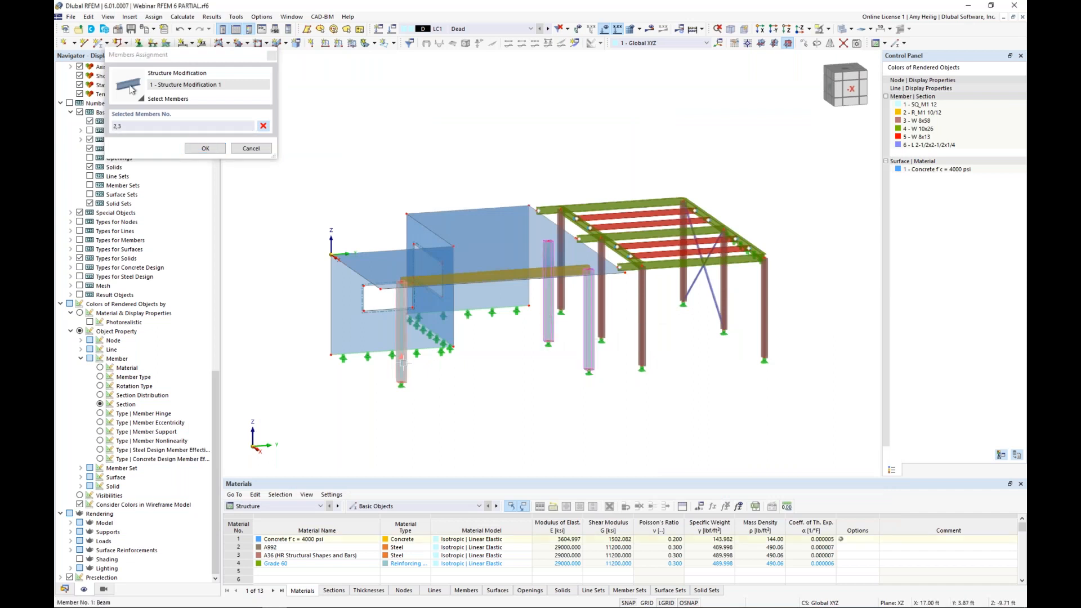
{"action": "left_click", "coordinate": [208, 149]}
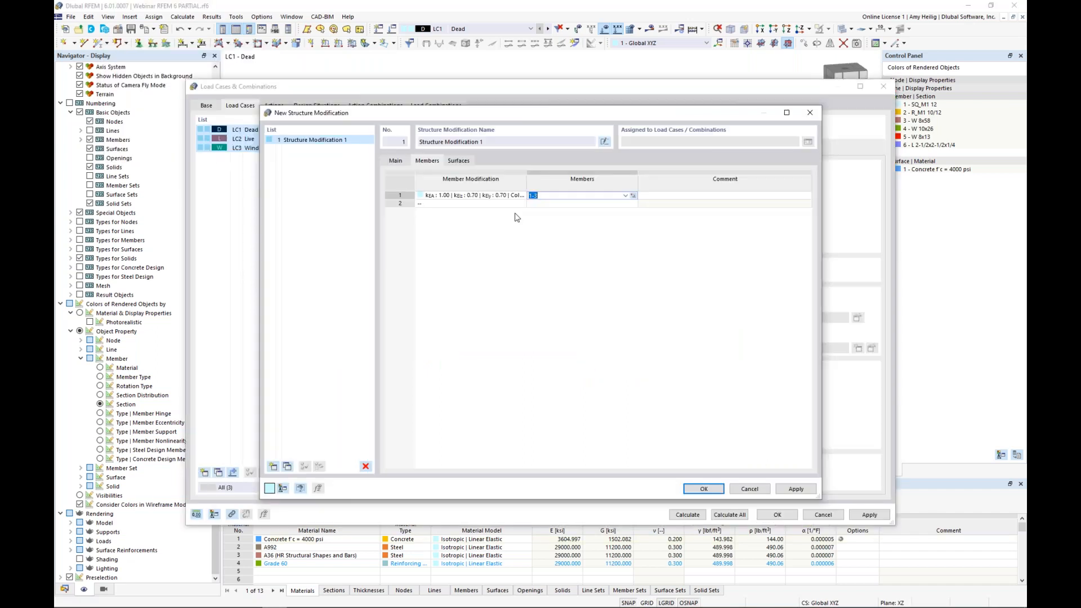
Step: Add a second member stiffness modification of type ACI 318-19 Table 6.6.3.1.1(a) | Concrete Structures for the Beams component type
{"action": "left_click", "coordinate": [519, 203]}
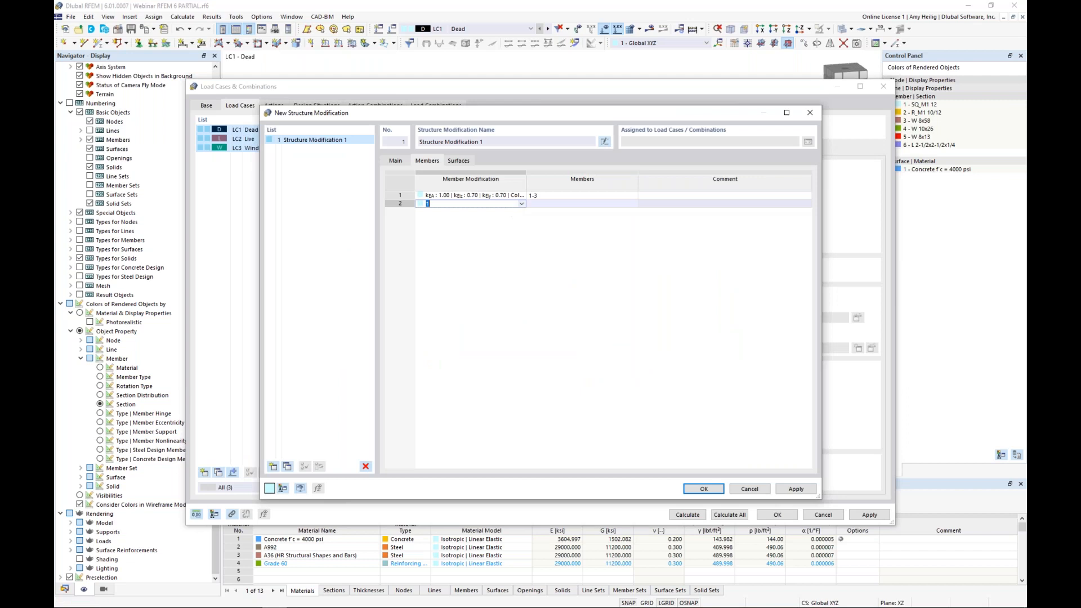
{"action": "left_click", "coordinate": [519, 219]}
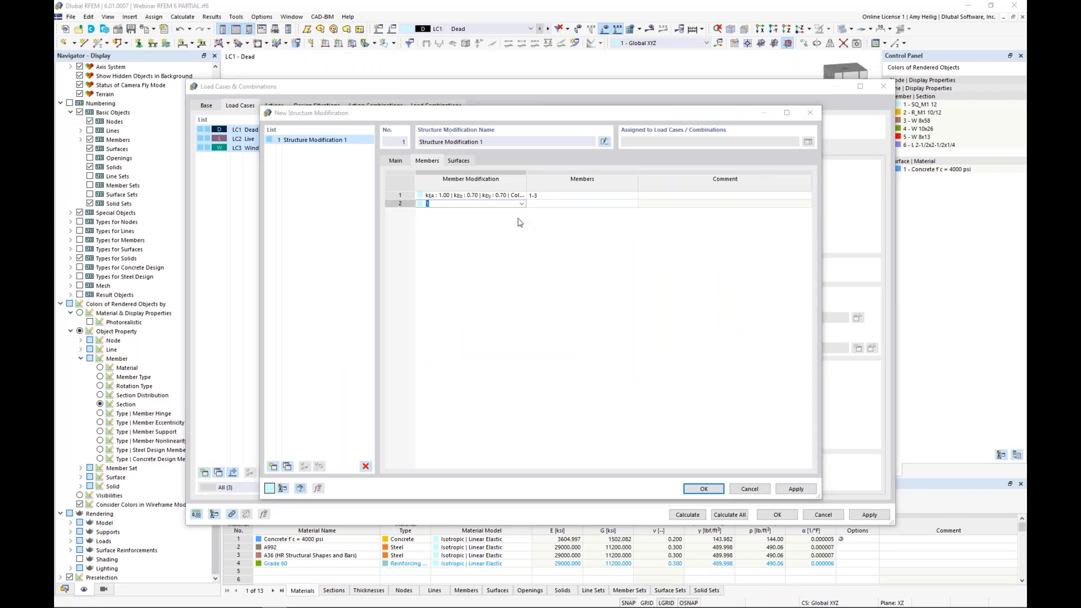
{"action": "left_click", "coordinate": [495, 200]}
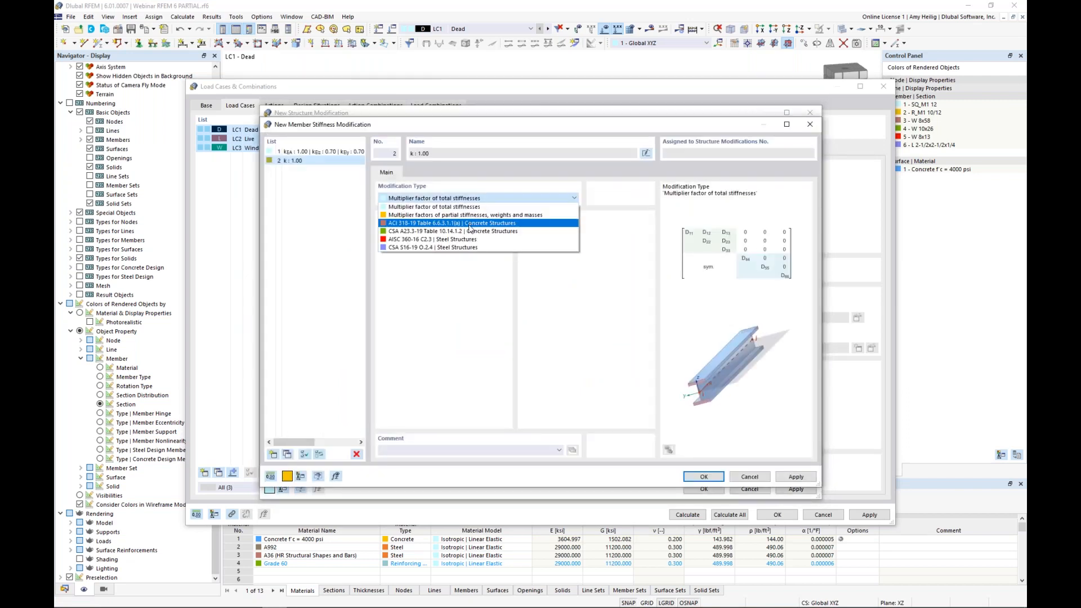
{"action": "left_click", "coordinate": [470, 225]}
{"action": "left_click", "coordinate": [453, 238]}
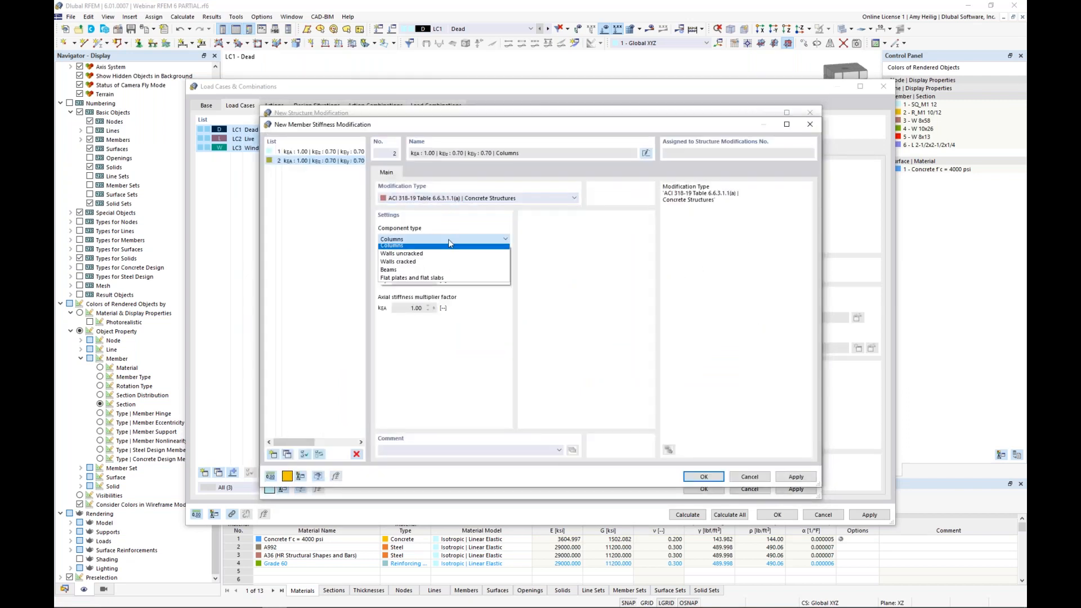
{"action": "left_click", "coordinate": [436, 273]}
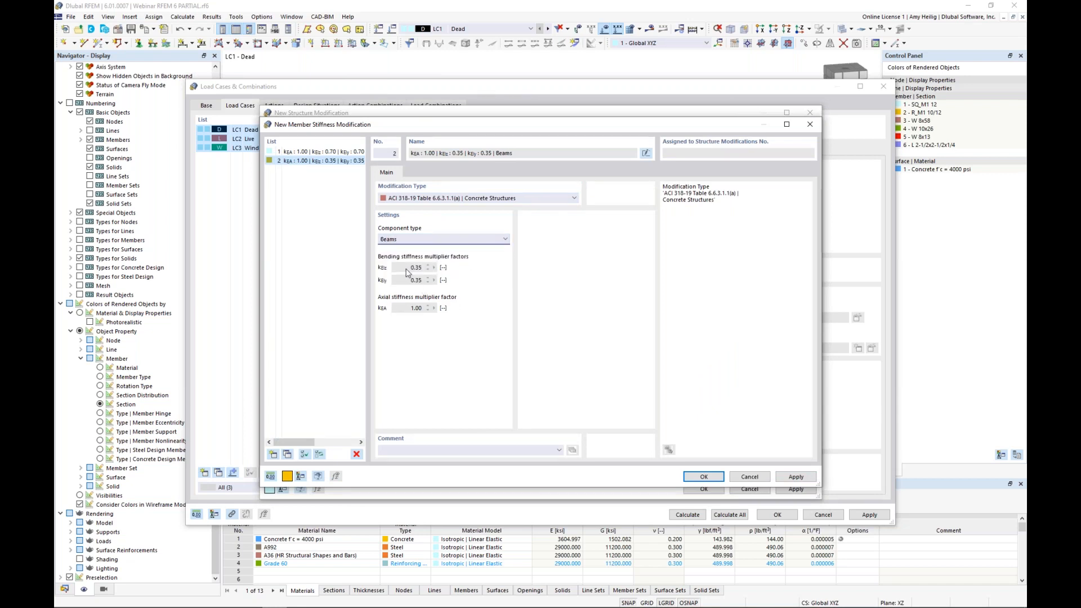
{"action": "left_click", "coordinate": [703, 476]}
Step: Assign the Beams stiffness modification to the concrete beam, member 4
{"action": "left_click", "coordinate": [619, 204]}
{"action": "left_click", "coordinate": [633, 204]}
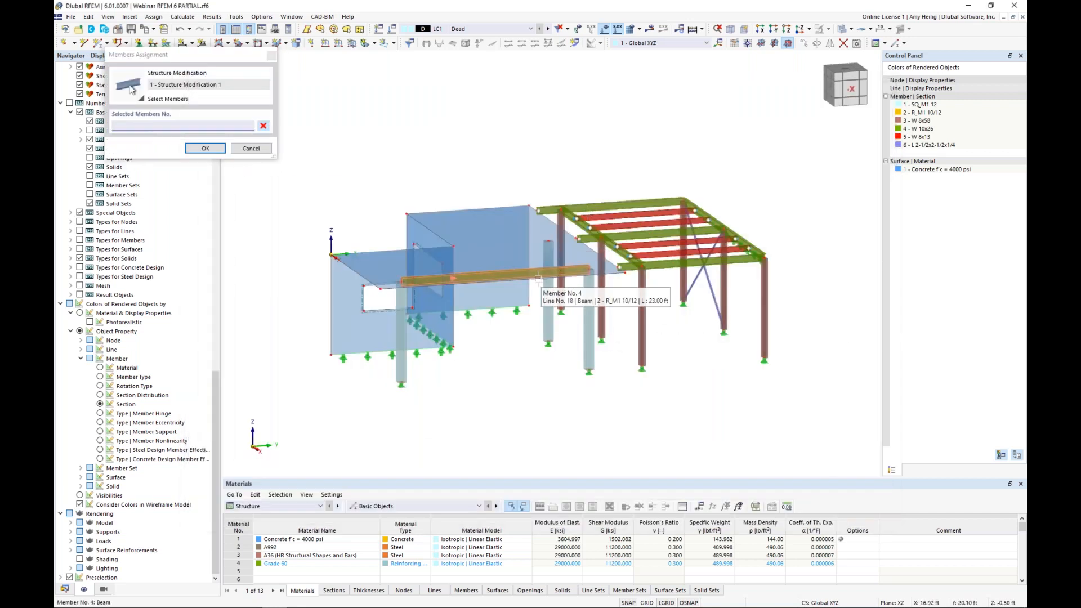
{"action": "left_click", "coordinate": [539, 278]}
{"action": "left_click", "coordinate": [205, 148]}
Step: Add a third member stiffness modification of type AISC 360-16 C2.3 | Steel Structures, keeping the Iterative and LRFD settings
{"action": "left_click", "coordinate": [497, 213]}
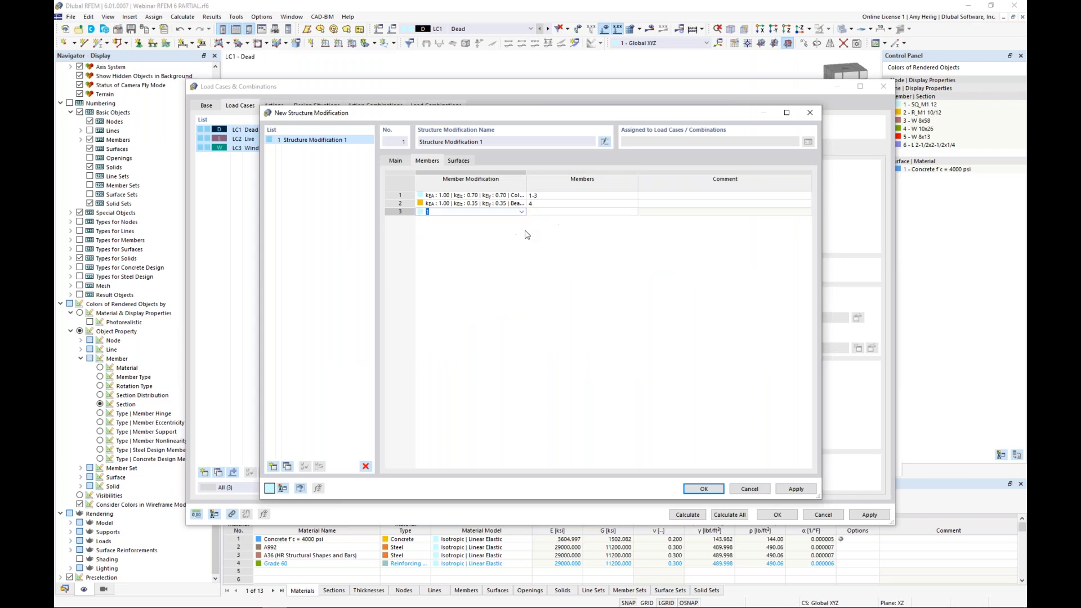
{"action": "left_click", "coordinate": [502, 198]}
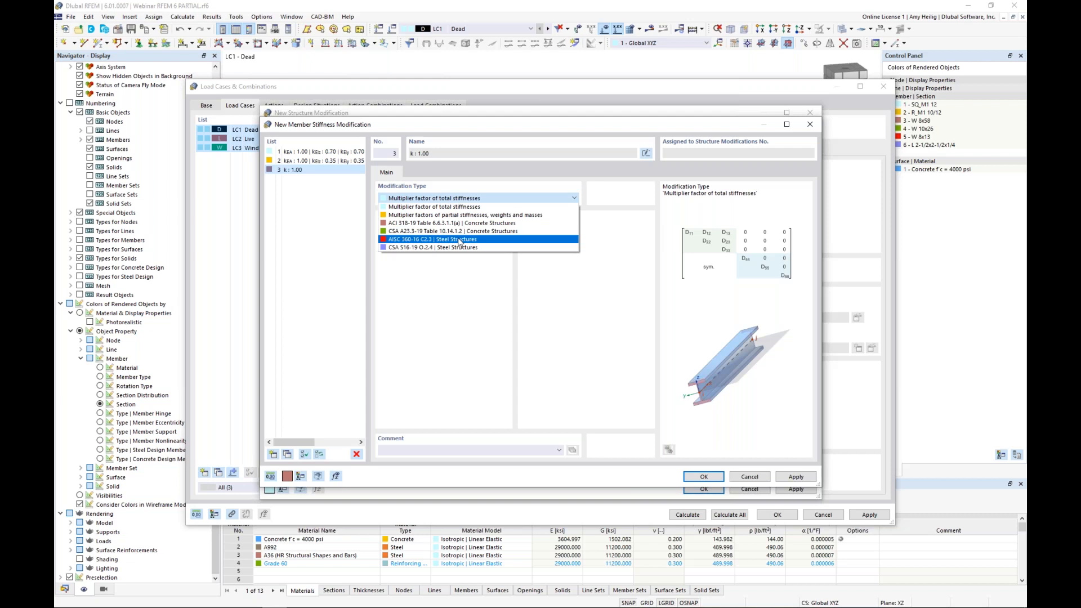
{"action": "left_click", "coordinate": [459, 239]}
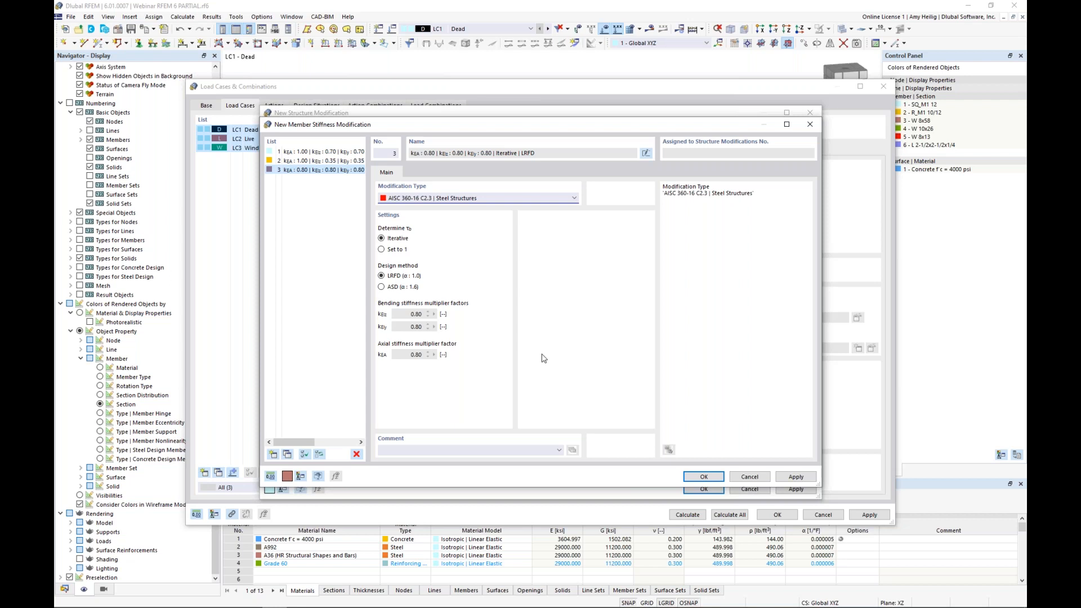
{"action": "left_click", "coordinate": [698, 478]}
Step: Assign the AISC 360-16 stiffness modification to all members of the steel frame
{"action": "left_click", "coordinate": [562, 212]}
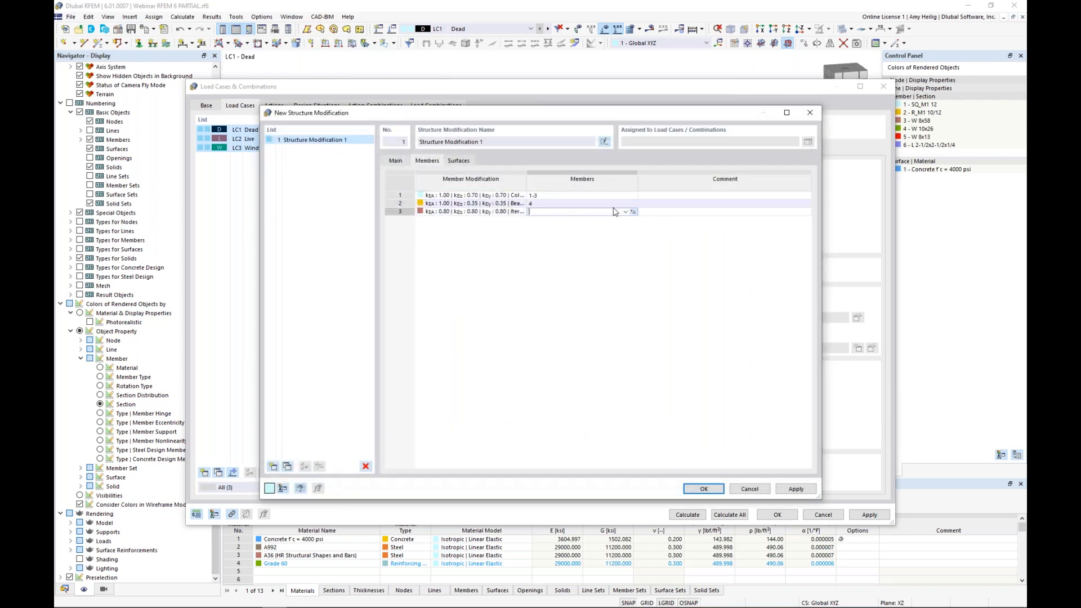
{"action": "left_click", "coordinate": [633, 212]}
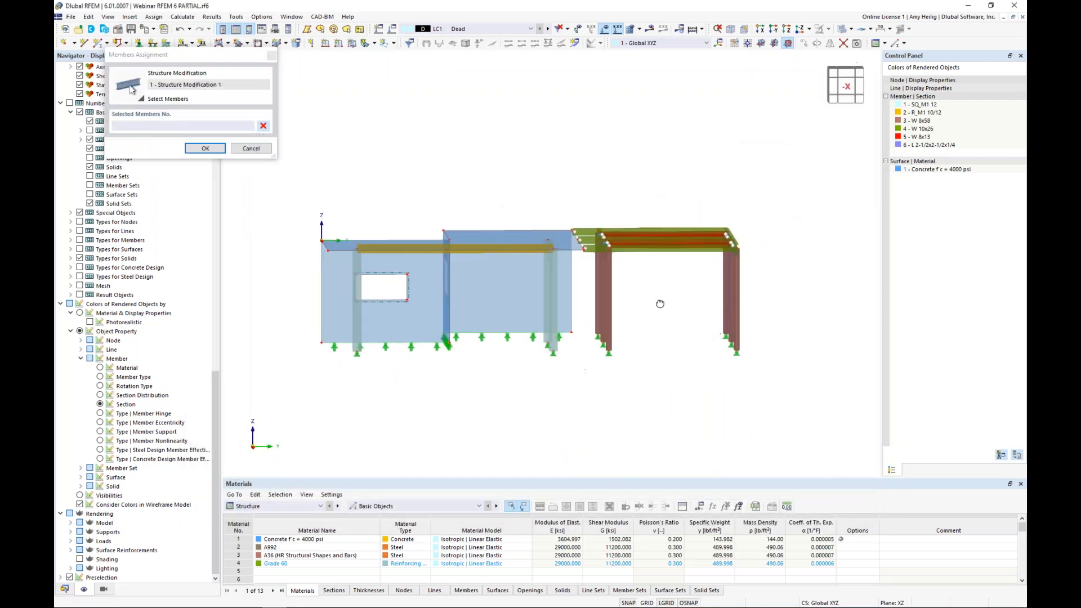
{"action": "left_click_drag", "start_coordinate": [765, 368], "coordinate": [589, 223]}
{"action": "left_click", "coordinate": [205, 148]}
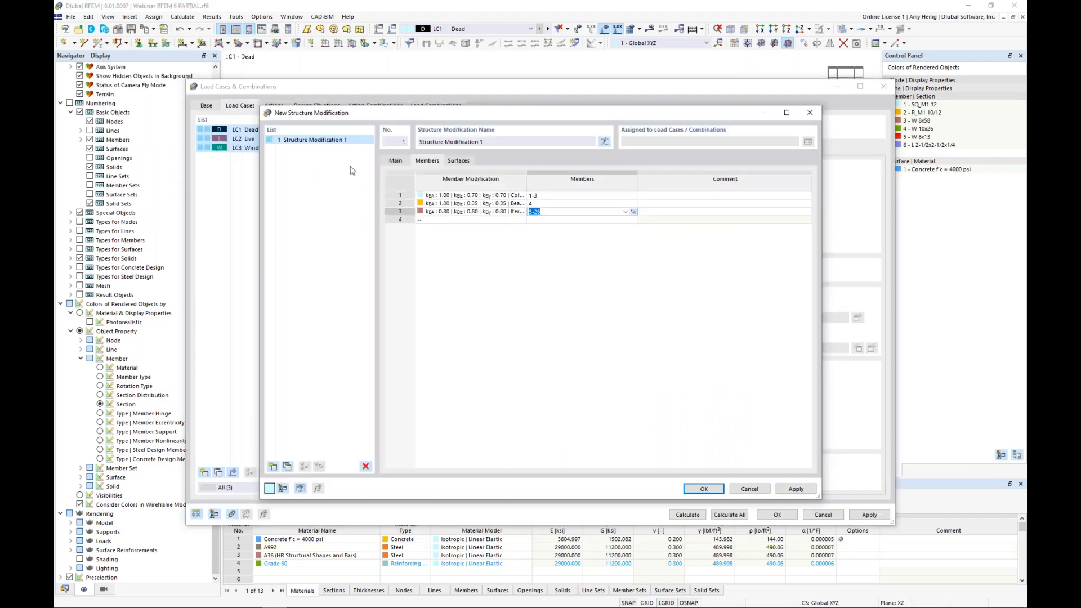
Step: Add a surface stiffness modification of type ACI 318-19 Table 6.6.3.1.1 (a) | Concrete Structures for the Walls uncracked component type
{"action": "left_click", "coordinate": [458, 161]}
{"action": "left_click", "coordinate": [473, 196]}
{"action": "left_click", "coordinate": [521, 195]}
{"action": "left_click", "coordinate": [513, 213]}
{"action": "left_click", "coordinate": [513, 215]}
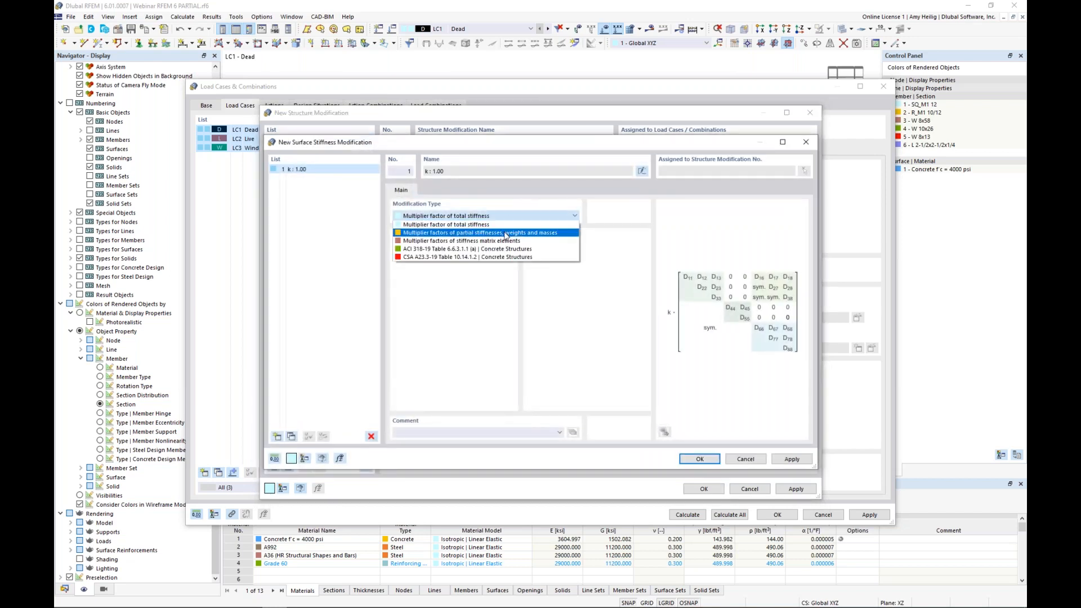
{"action": "left_click", "coordinate": [498, 248]}
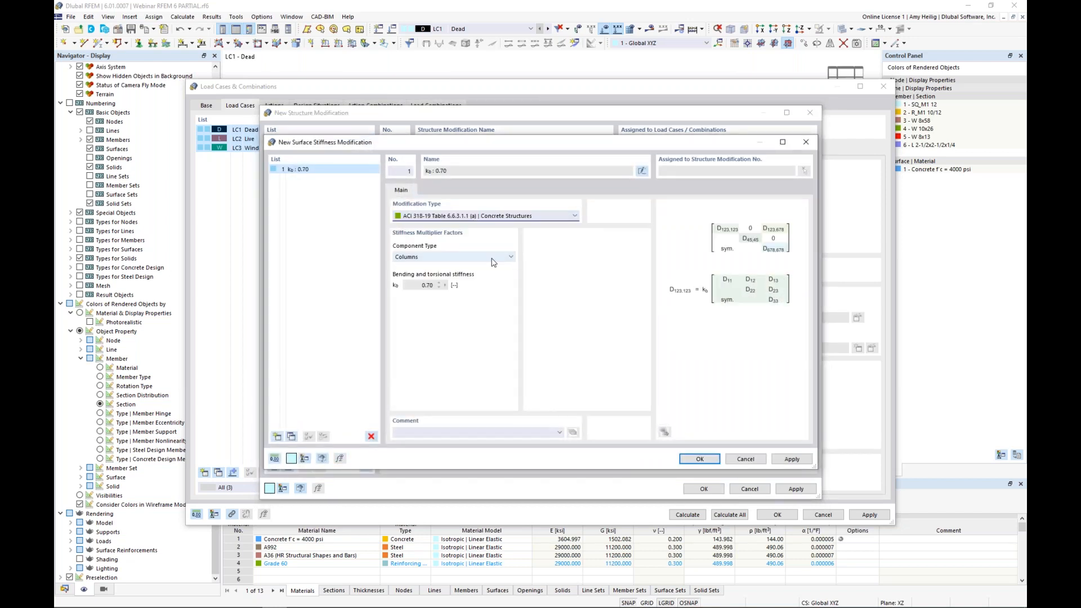
{"action": "left_click", "coordinate": [490, 257]}
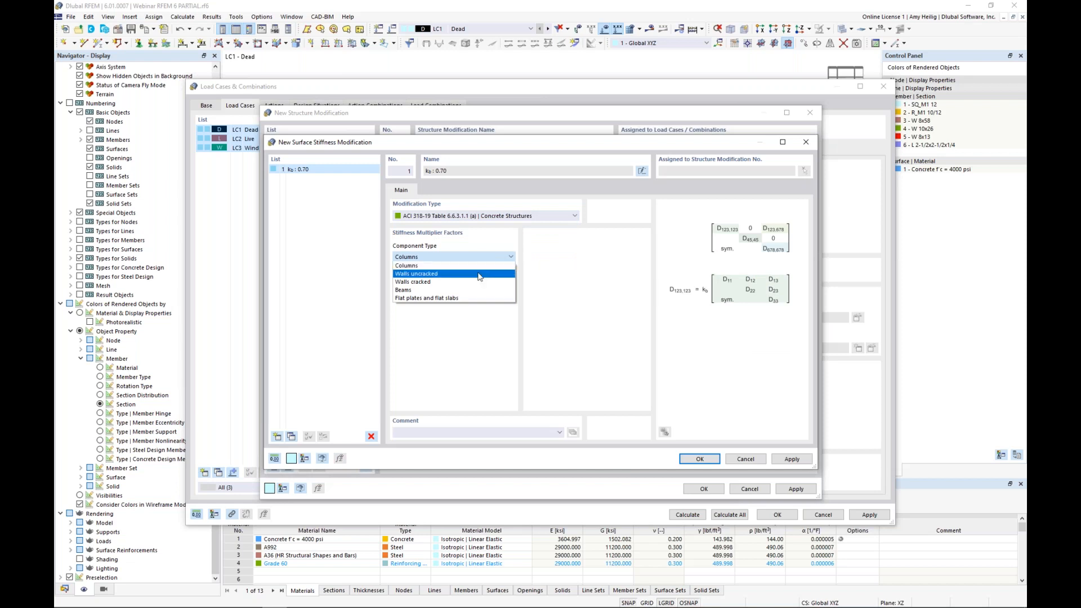
{"action": "left_click", "coordinate": [479, 275]}
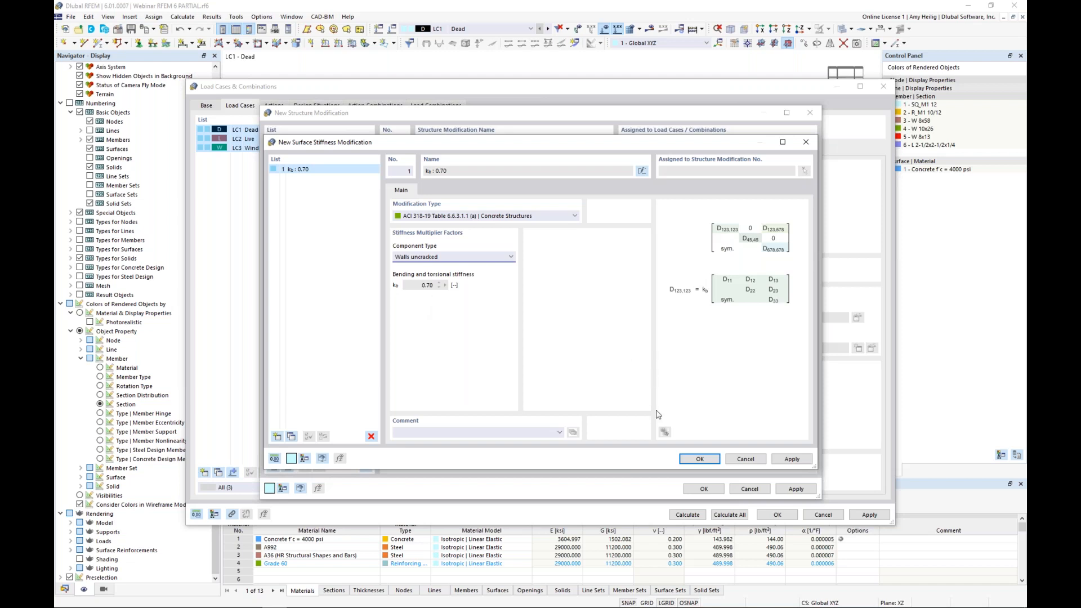
{"action": "left_click", "coordinate": [697, 459]}
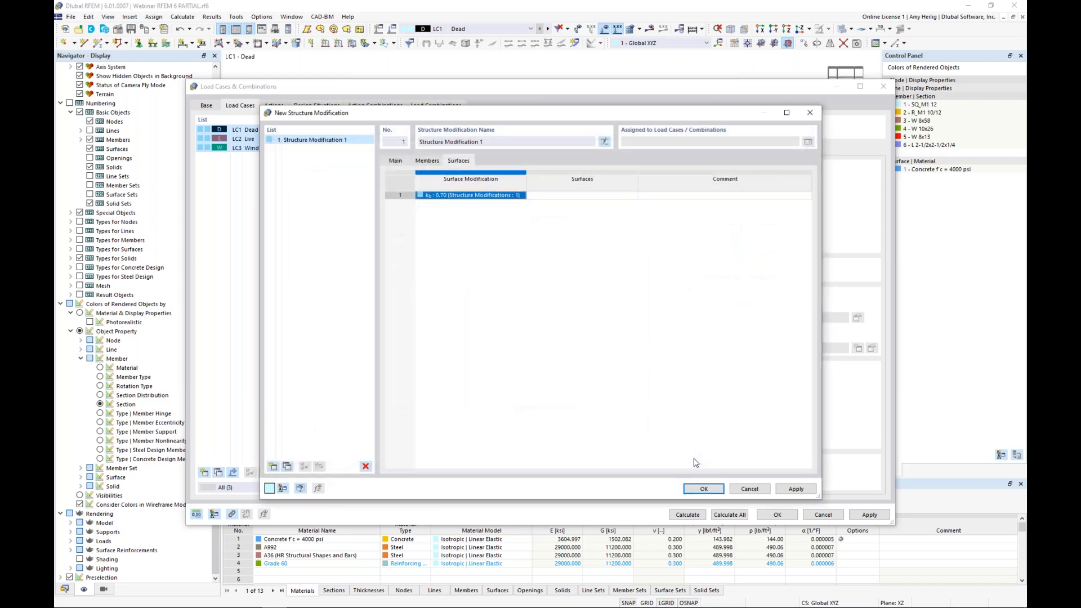
Step: Assign the Walls uncracked stiffness modification to the three concrete walls, surfaces 2-4
{"action": "left_click", "coordinate": [610, 198]}
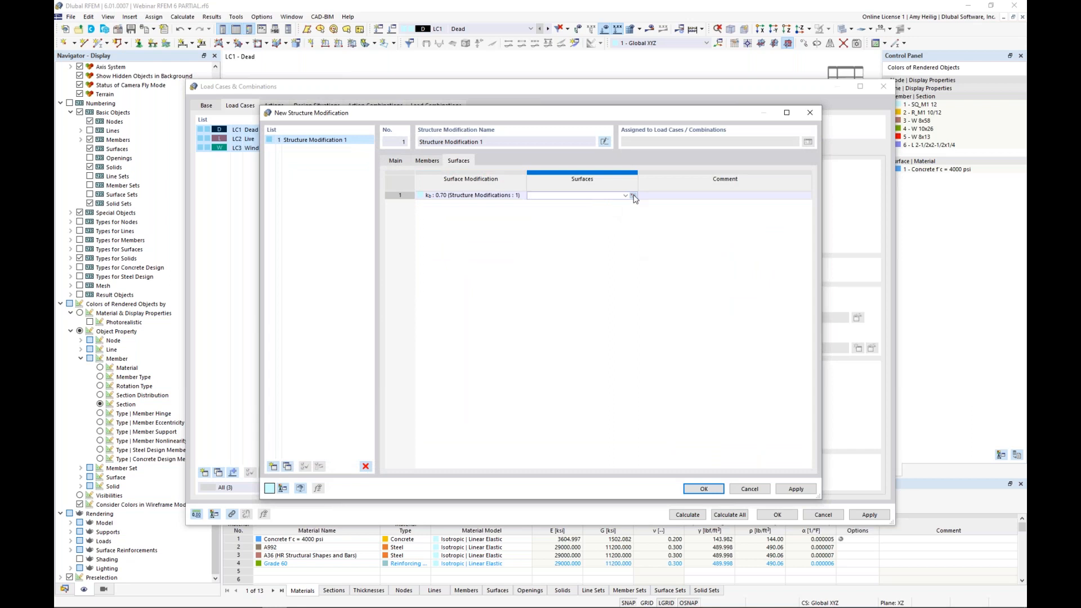
{"action": "left_click", "coordinate": [634, 198]}
{"action": "left_click", "coordinate": [554, 258]}
{"action": "middle_click_drag", "start_coordinate": [479, 348], "coordinate": [602, 388], "text": "ctrl"}
{"action": "left_click", "coordinate": [444, 351]}
{"action": "left_click", "coordinate": [498, 394]}
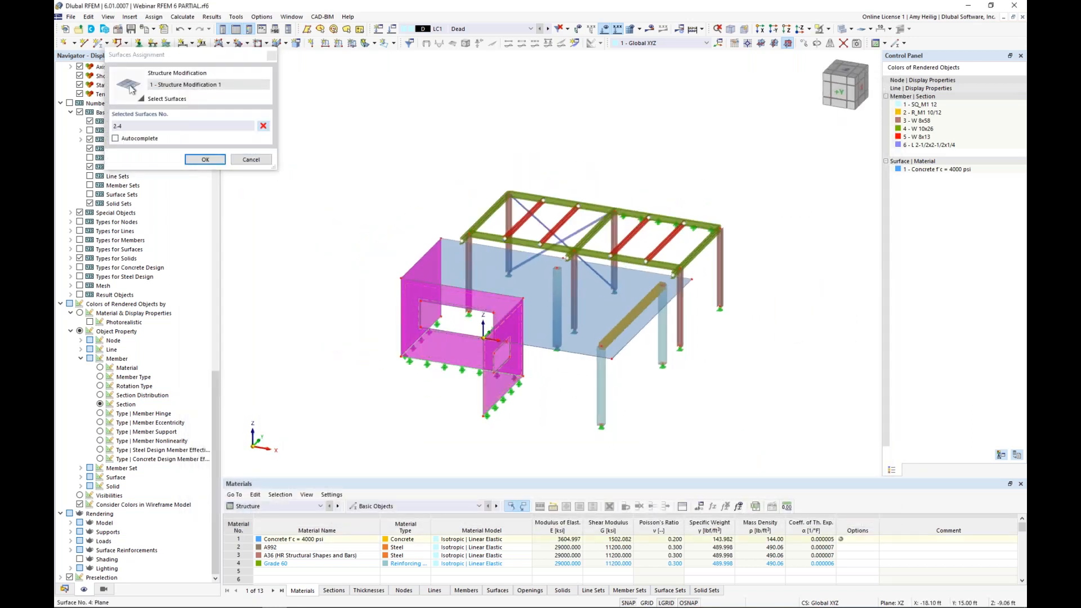
{"action": "scroll", "coordinate": [460, 356], "scroll_direction": "up", "scroll_amount": 1}
{"action": "left_click", "coordinate": [205, 160]}
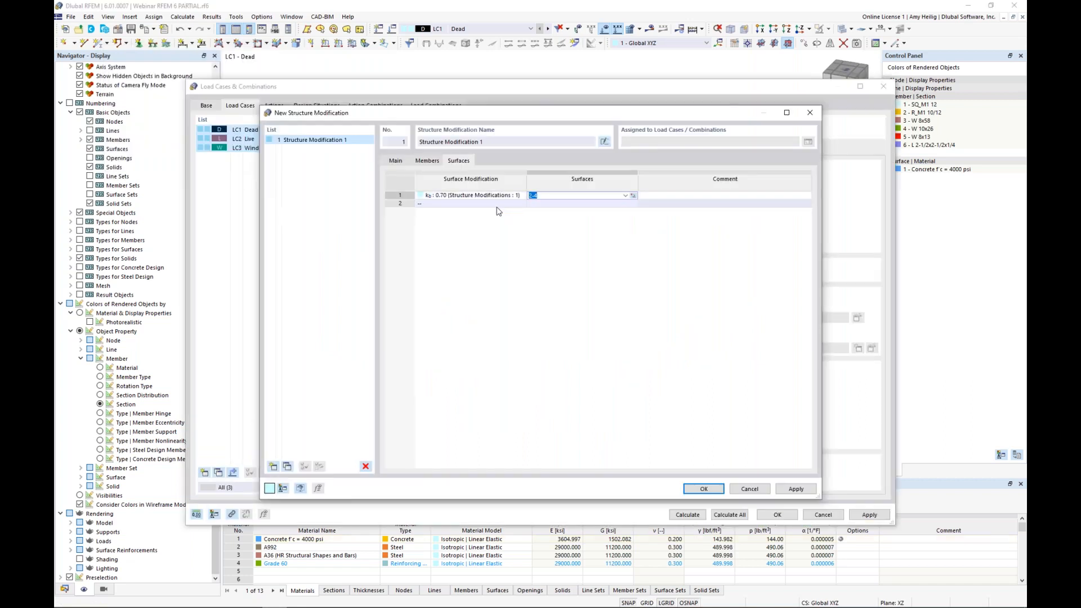
Step: Add a second surface stiffness modification of type ACI 318-19 Table 6.6.3.1.1 (a) | Concrete Structures for Flat plates and flat slabs
{"action": "left_click", "coordinate": [495, 203]}
{"action": "left_click", "coordinate": [522, 203]}
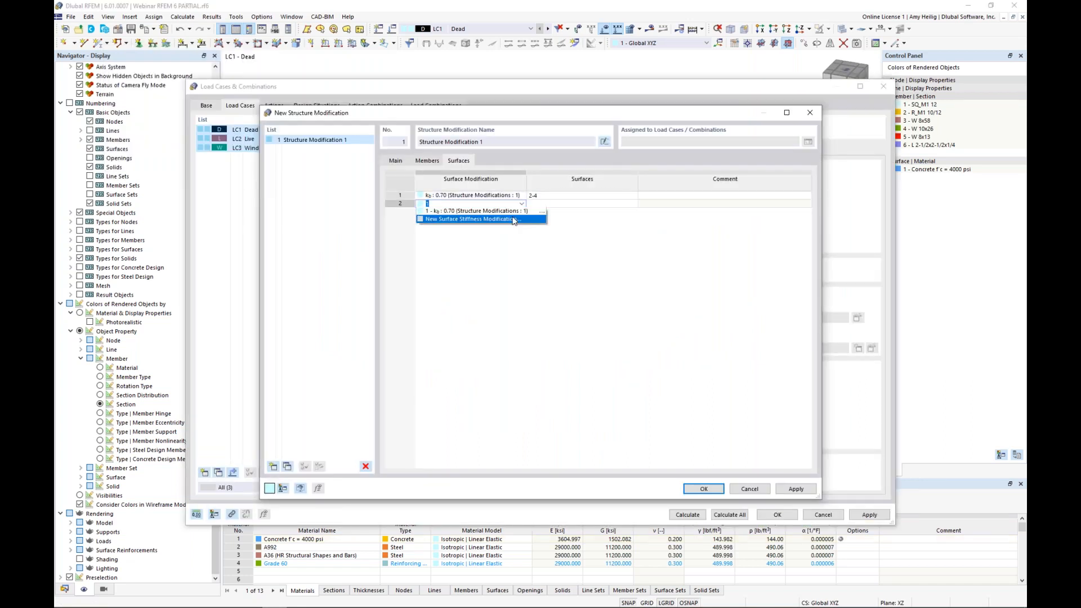
{"action": "left_click", "coordinate": [512, 219]}
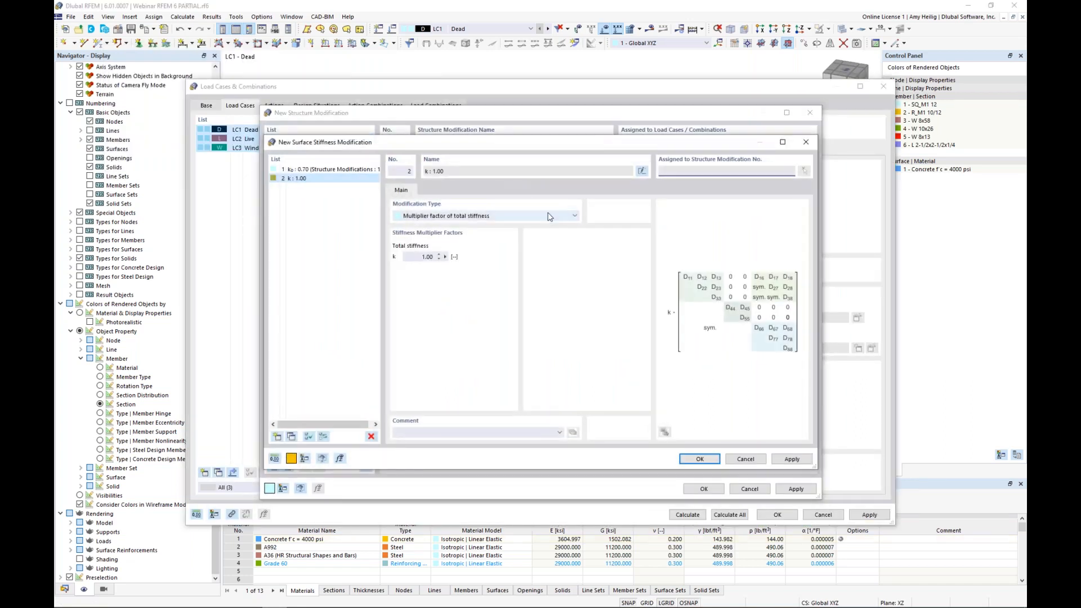
{"action": "left_click", "coordinate": [549, 216]}
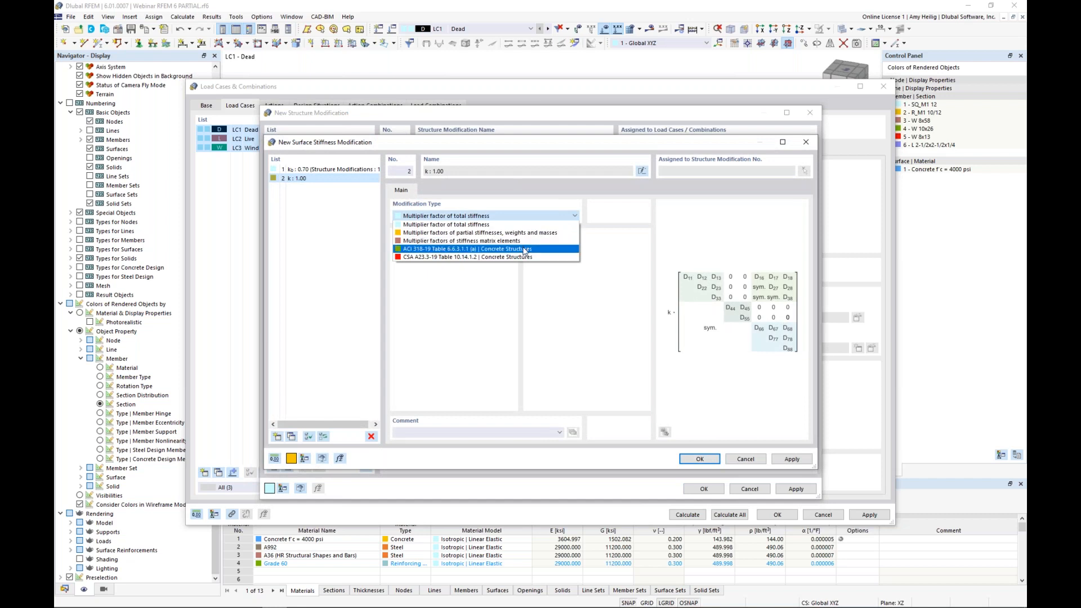
{"action": "left_click", "coordinate": [524, 251]}
{"action": "left_click", "coordinate": [480, 257]}
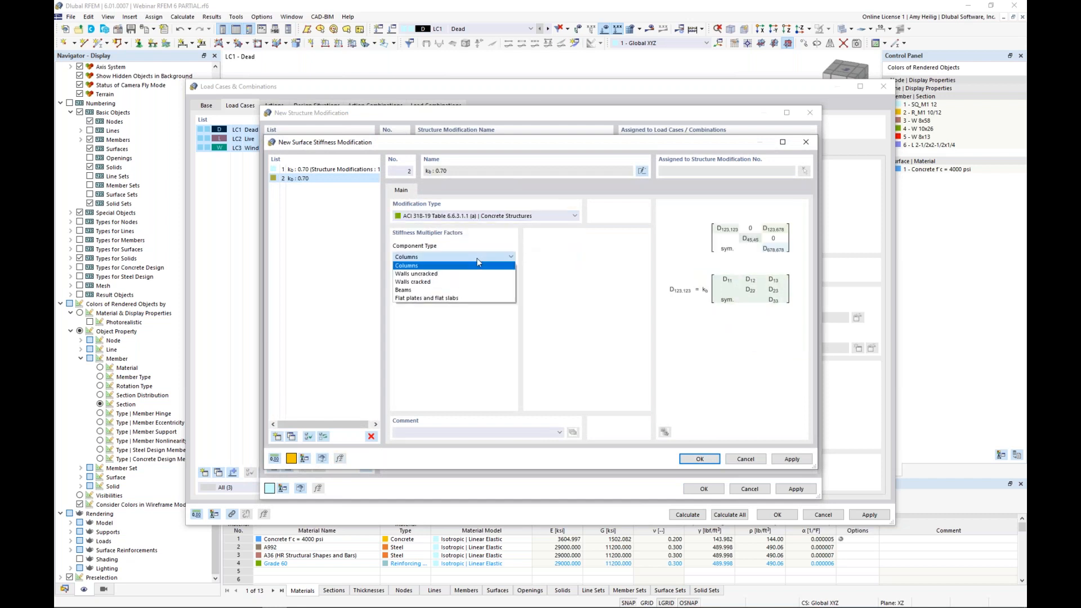
{"action": "left_click", "coordinate": [466, 298]}
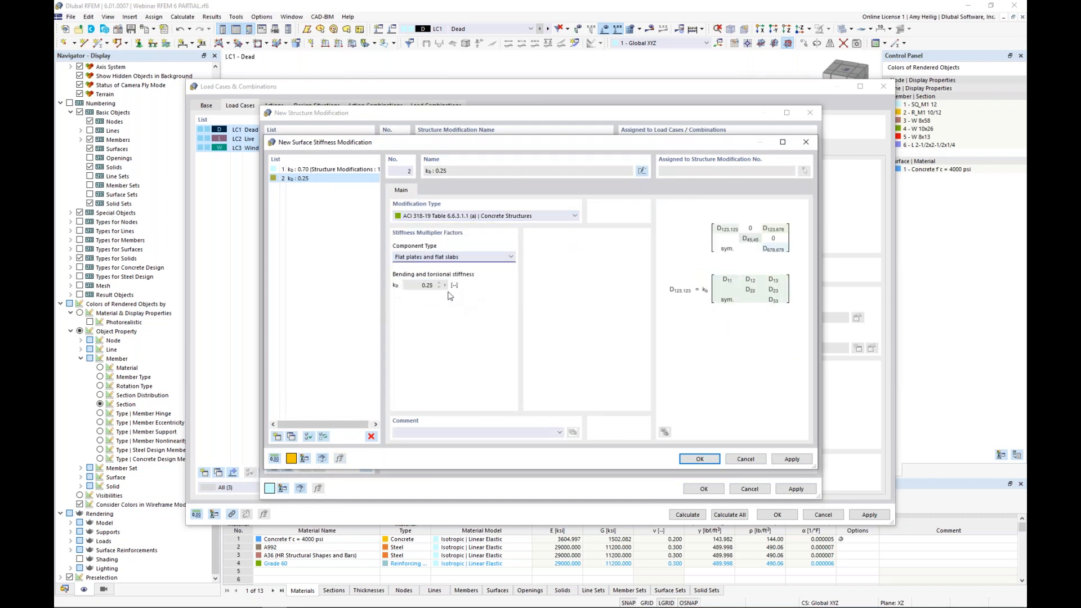
{"action": "left_click", "coordinate": [699, 458]}
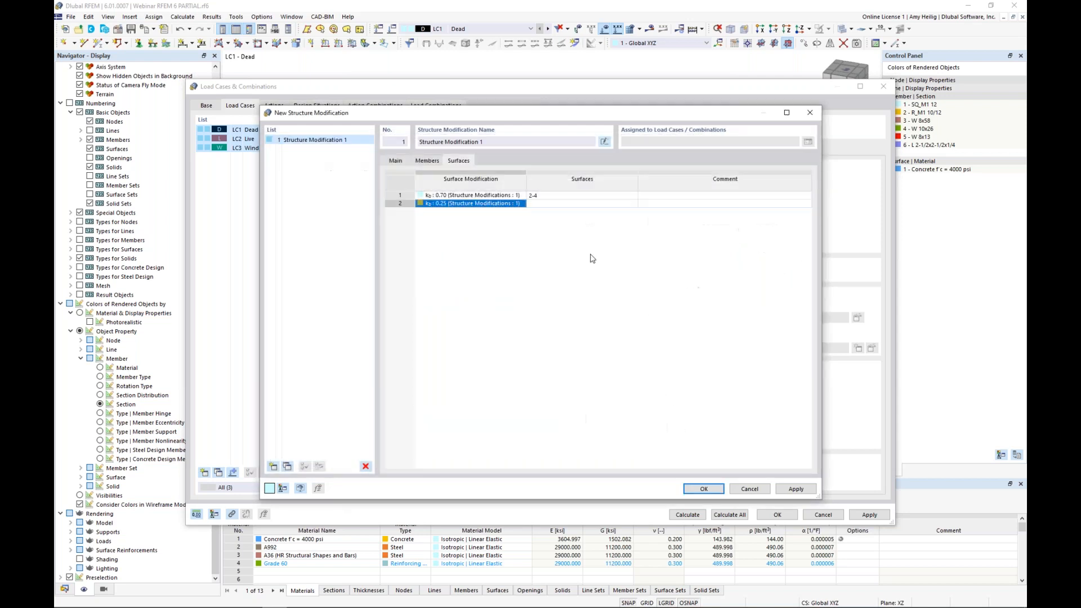
Step: Assign the flat slab stiffness modification to the concrete slab, surface 1, and accept the structure modification for the three load cases
{"action": "left_click", "coordinate": [568, 203]}
{"action": "left_click", "coordinate": [632, 205]}
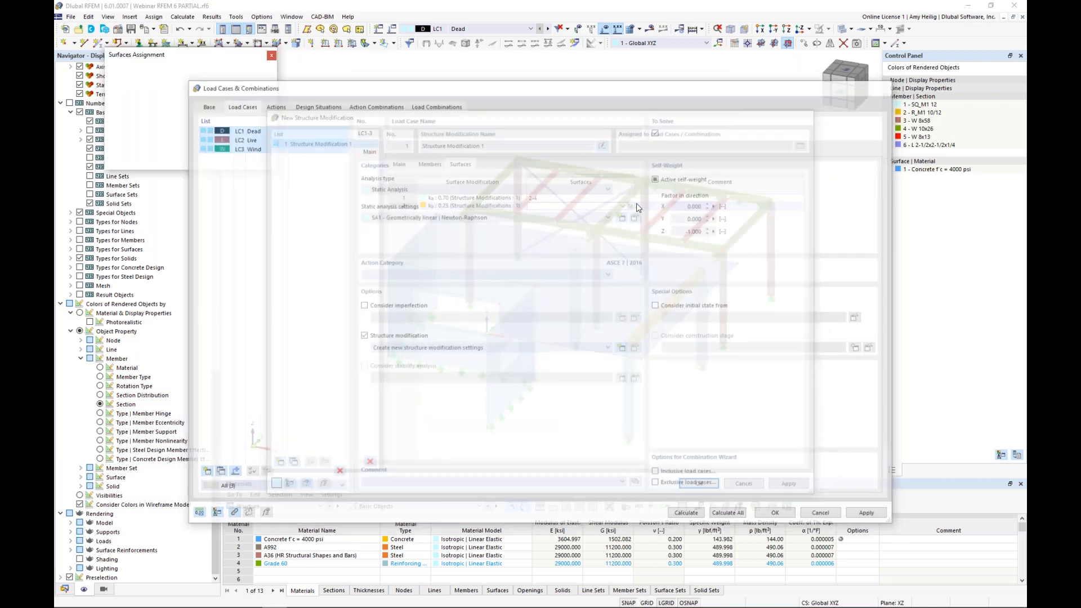
{"action": "left_click", "coordinate": [485, 227]}
{"action": "left_click", "coordinate": [207, 160]}
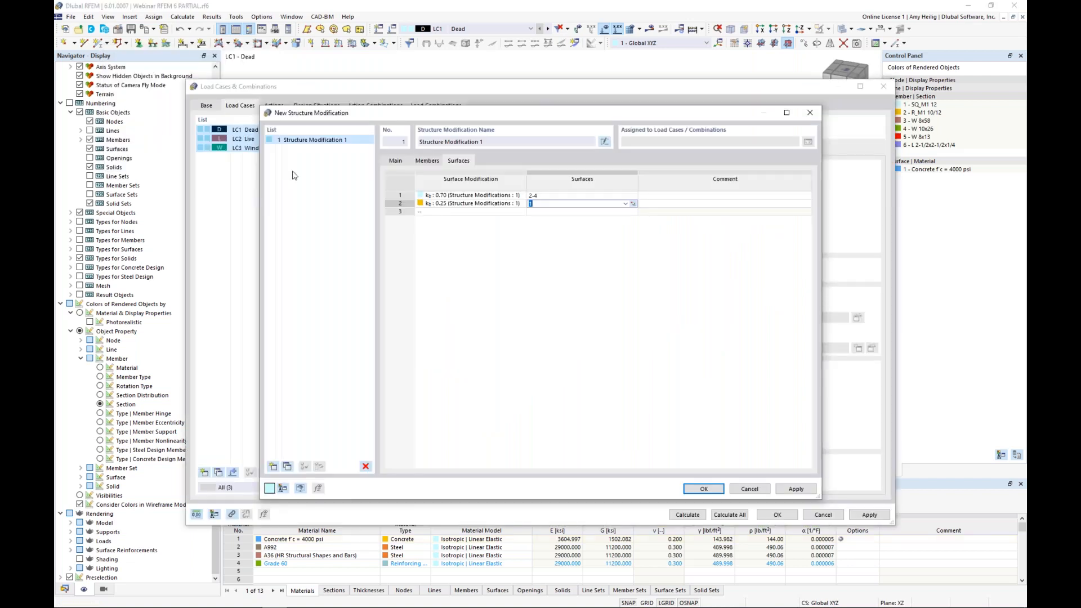
{"action": "left_click", "coordinate": [703, 488]}
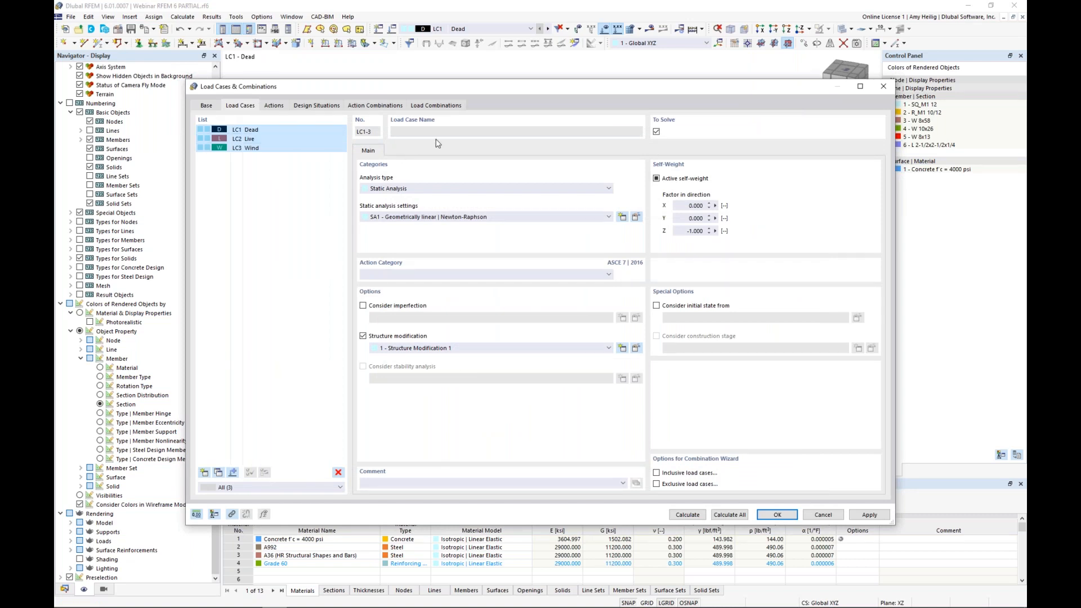
Step: Apply Structure Modification 1 to all ten load combinations, CO1-CO10, check individual combinations and accept the load case and combination settings
{"action": "left_click", "coordinate": [442, 107]}
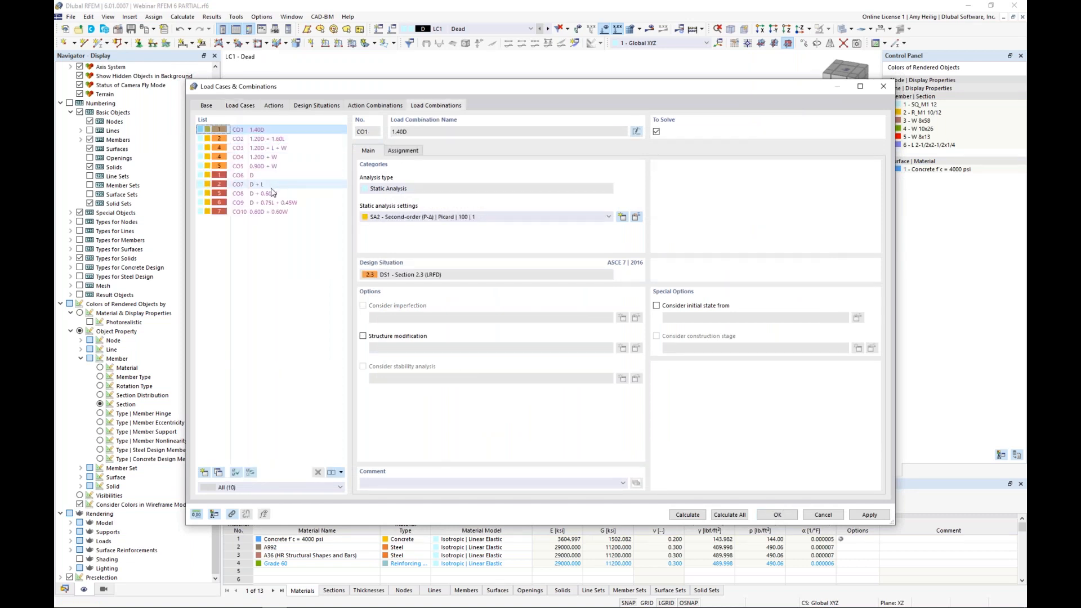
{"action": "left_click", "coordinate": [272, 213], "text": "shift"}
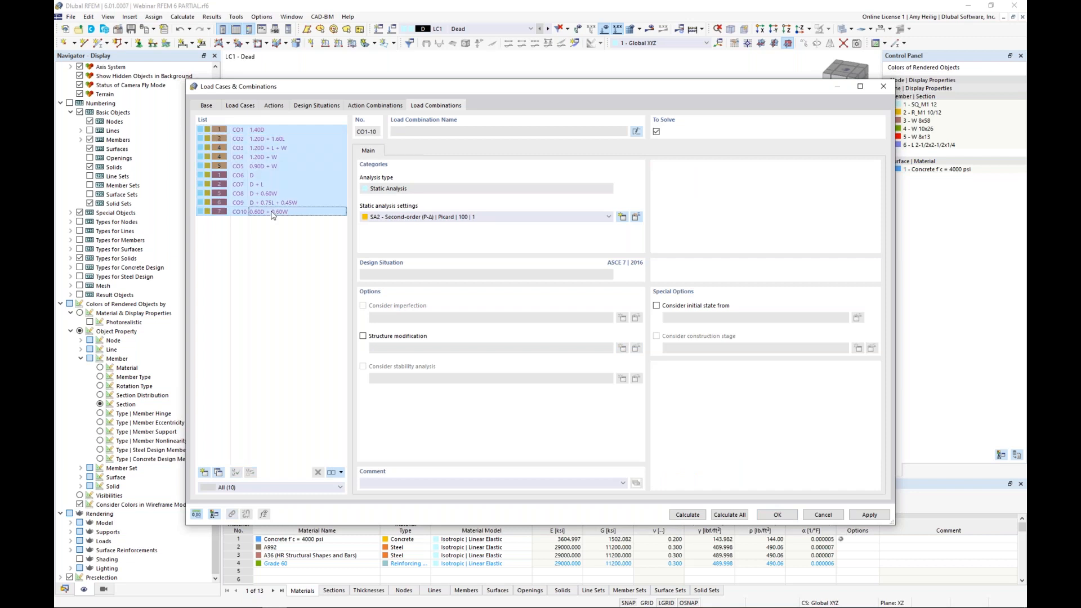
{"action": "left_click", "coordinate": [363, 336]}
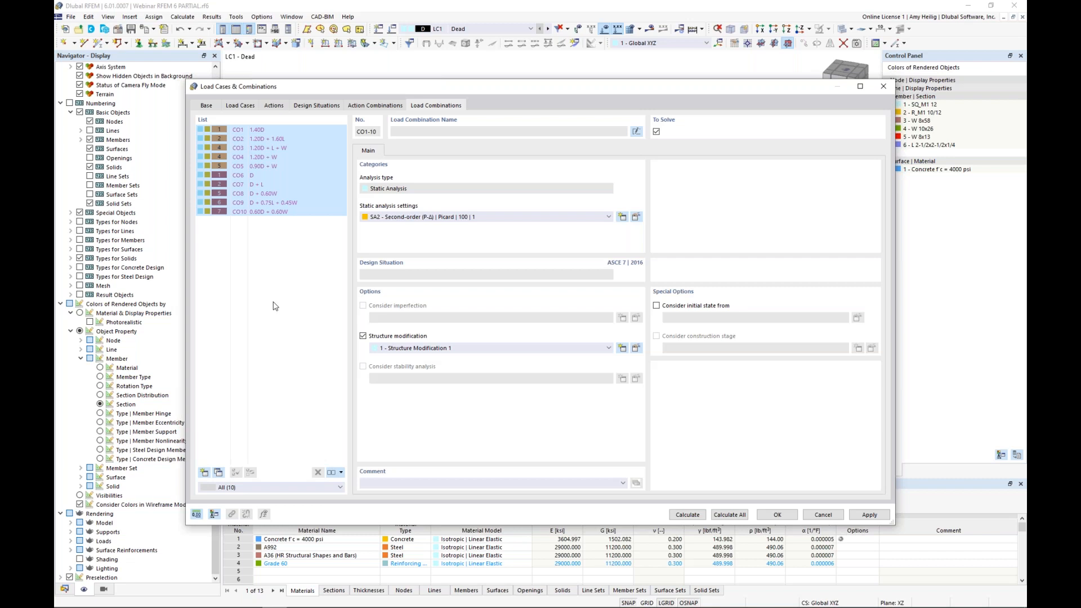
{"action": "left_click", "coordinate": [266, 193]}
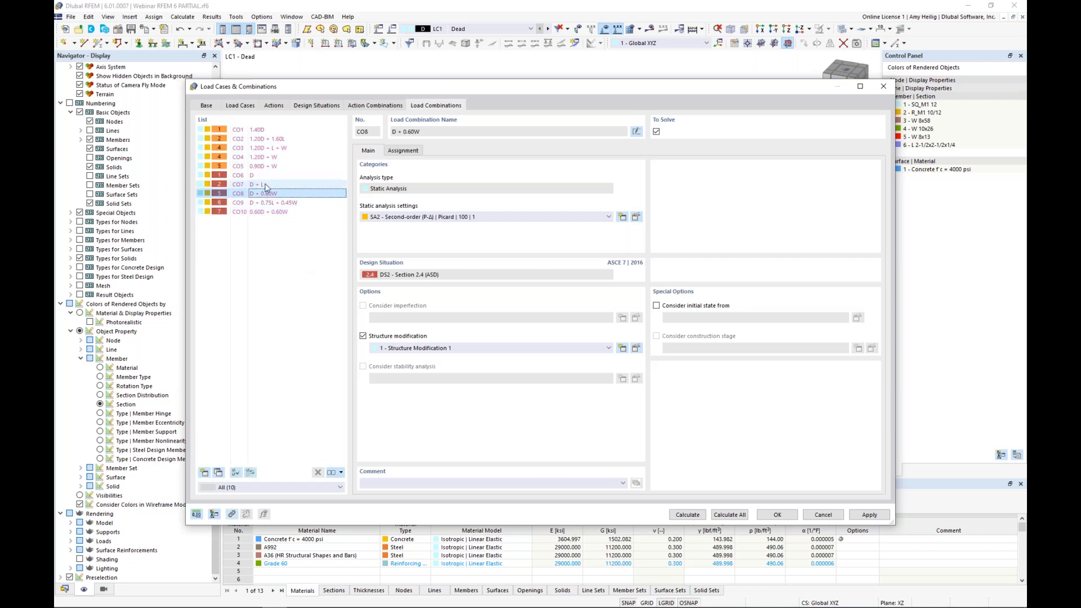
{"action": "left_click", "coordinate": [264, 177]}
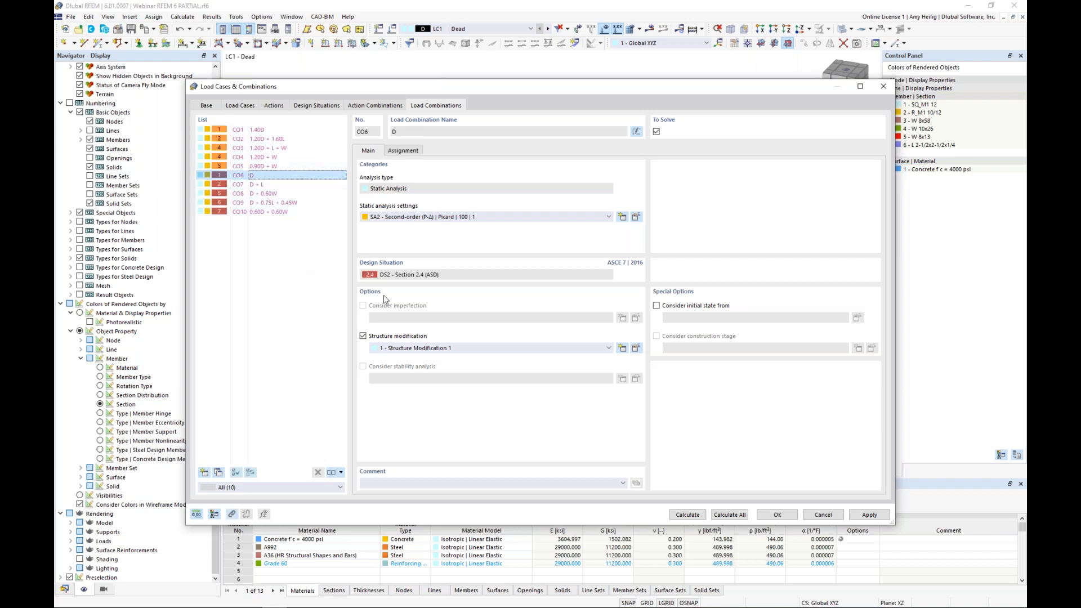
{"action": "key", "text": "Down"}
{"action": "key", "text": "Down"}
{"action": "key", "text": "Down"}
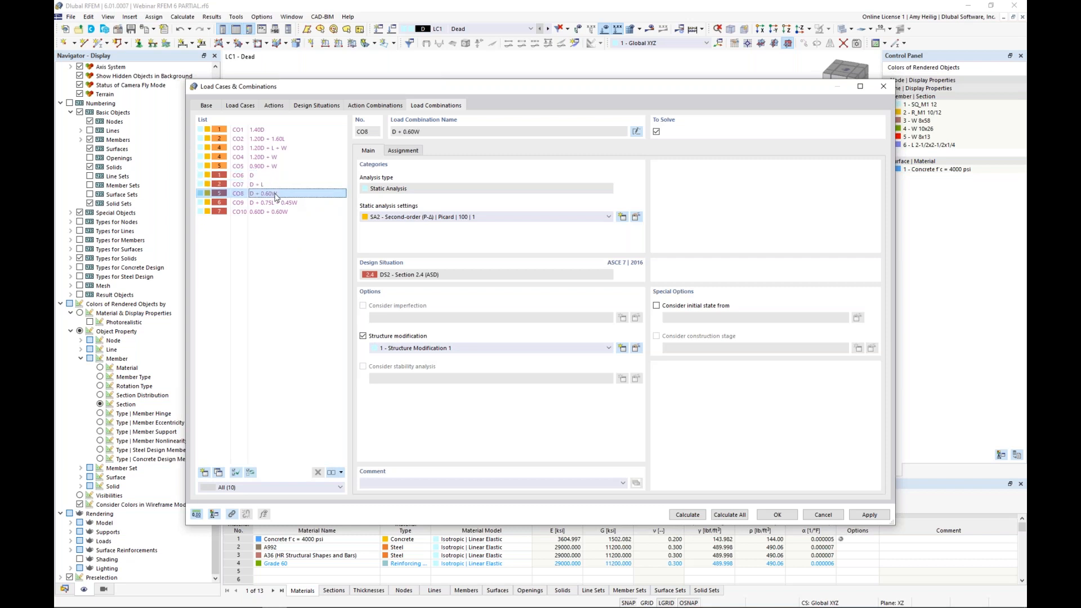
{"action": "left_click", "coordinate": [280, 212]}
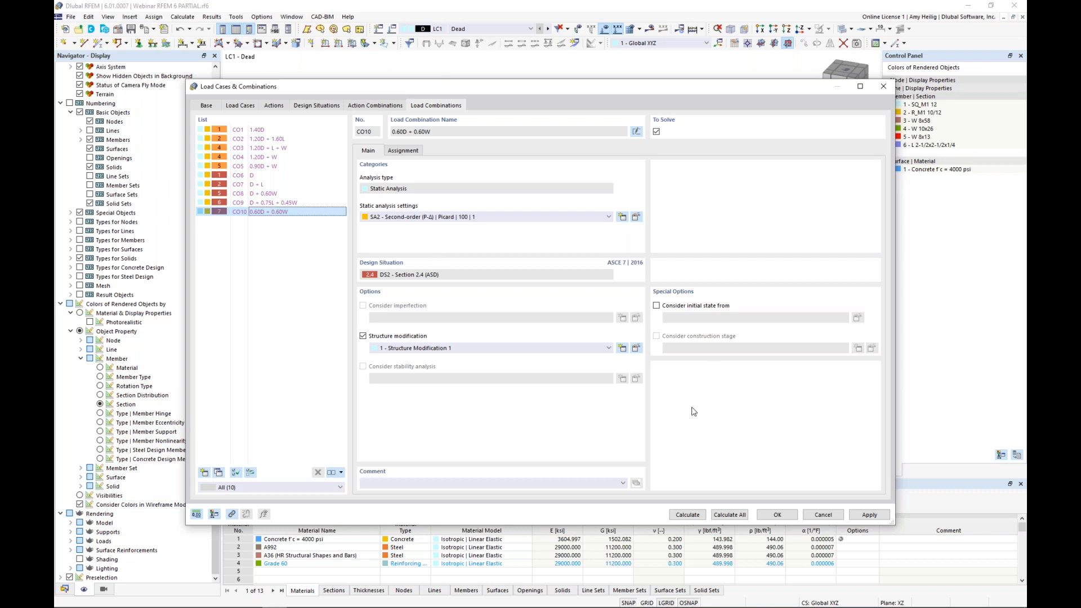
{"action": "left_click", "coordinate": [776, 514]}
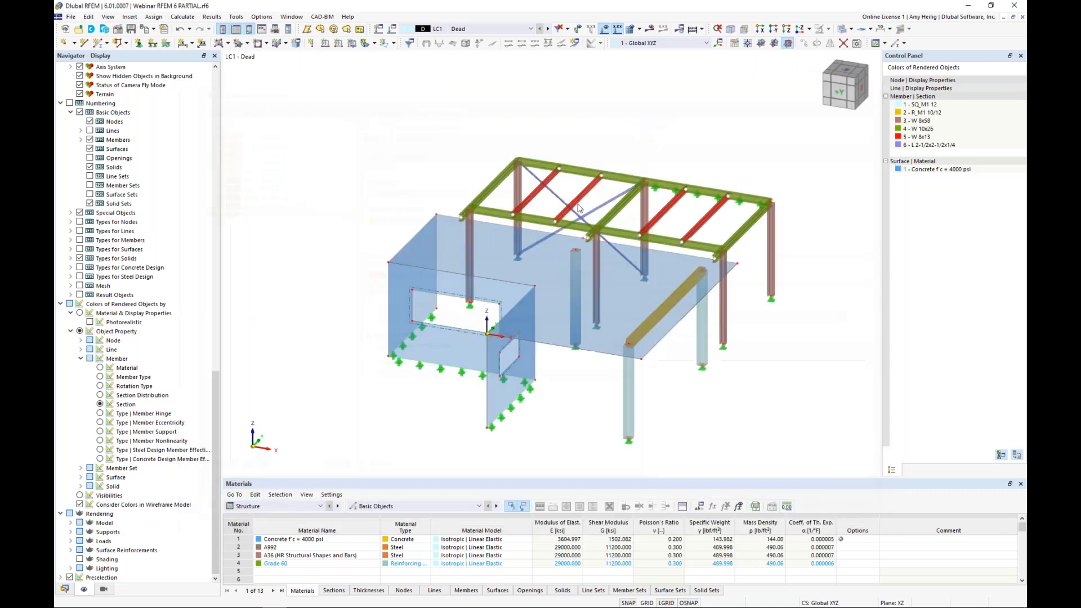
Step: Add a uniform surface load of -0.04 ksf in the ZA direction to the concrete slab, surface 1, in load case LC1 Dead
{"action": "left_click", "coordinate": [513, 29]}
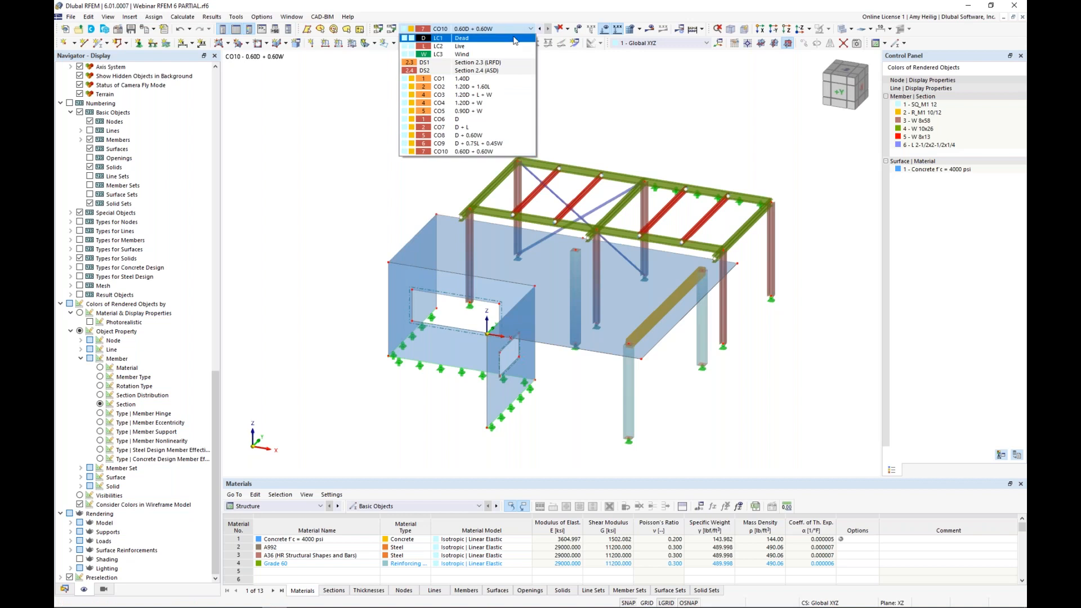
{"action": "left_click", "coordinate": [515, 38]}
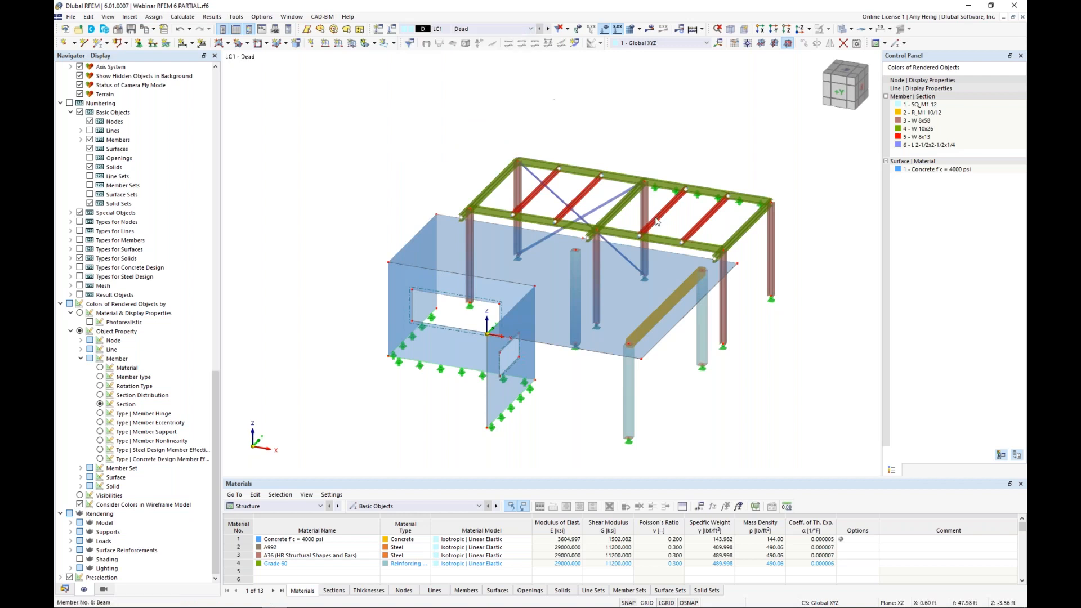
{"action": "middle_click_drag", "start_coordinate": [653, 225], "coordinate": [478, 284], "text": "ctrl"}
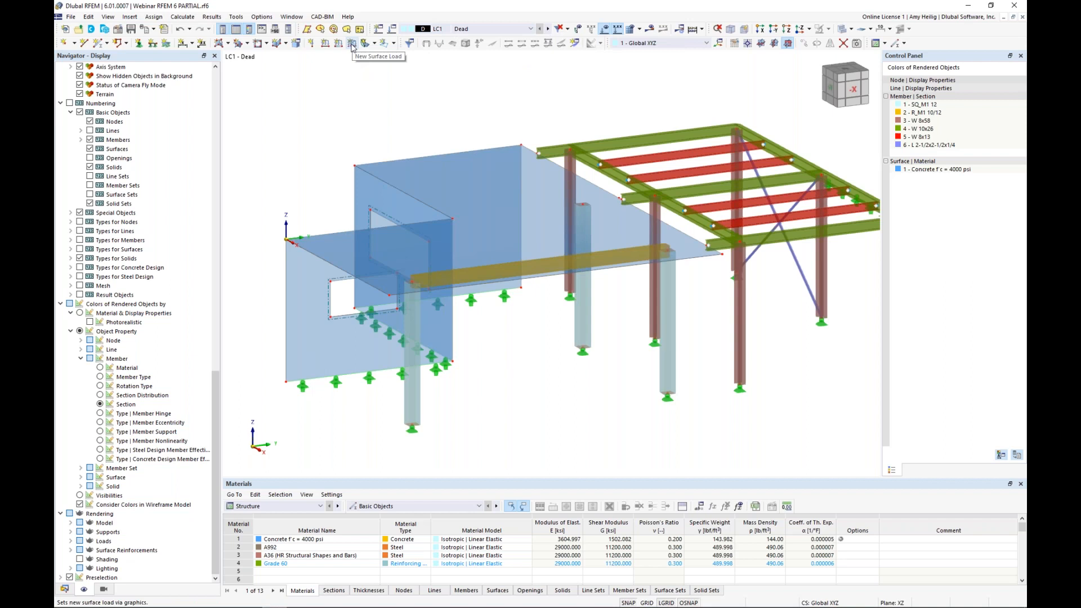
{"action": "left_click", "coordinate": [352, 44]}
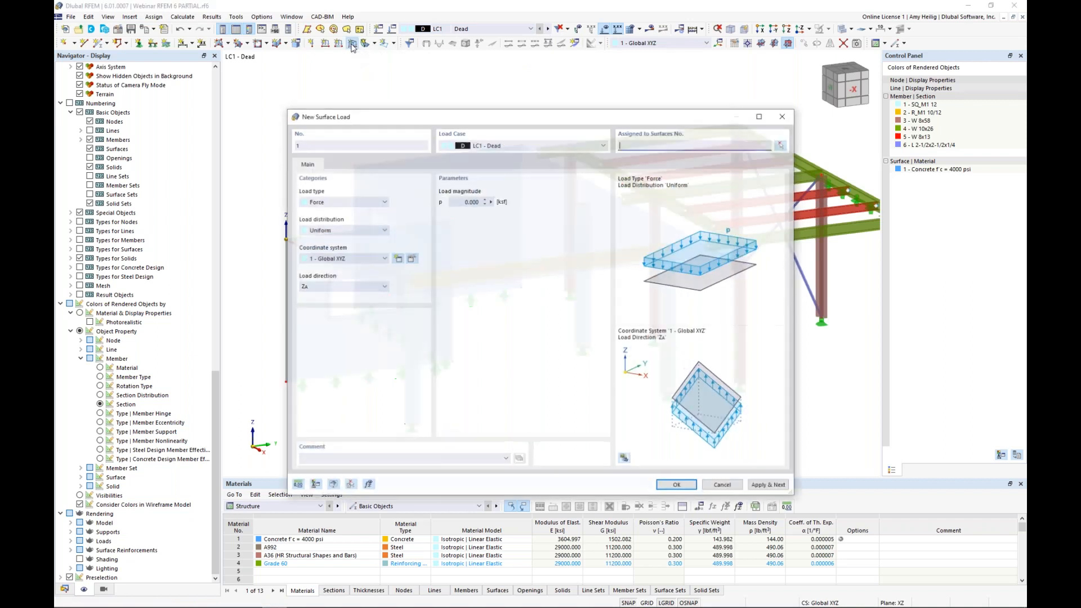
{"action": "left_click", "coordinate": [459, 201]}
{"action": "key", "text": "BackSpace"}
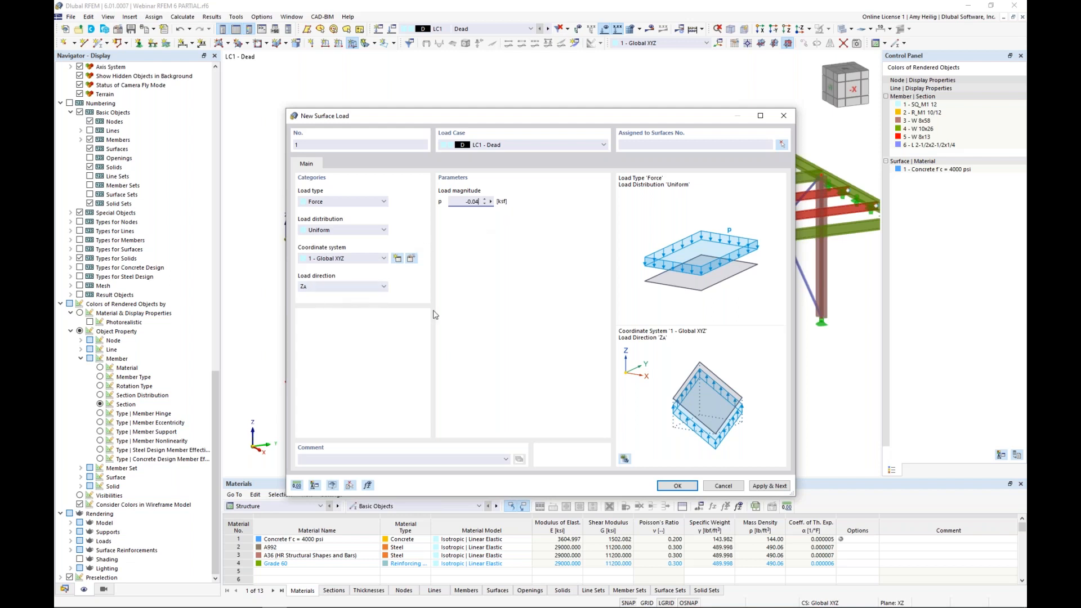
{"action": "left_click", "coordinate": [669, 486]}
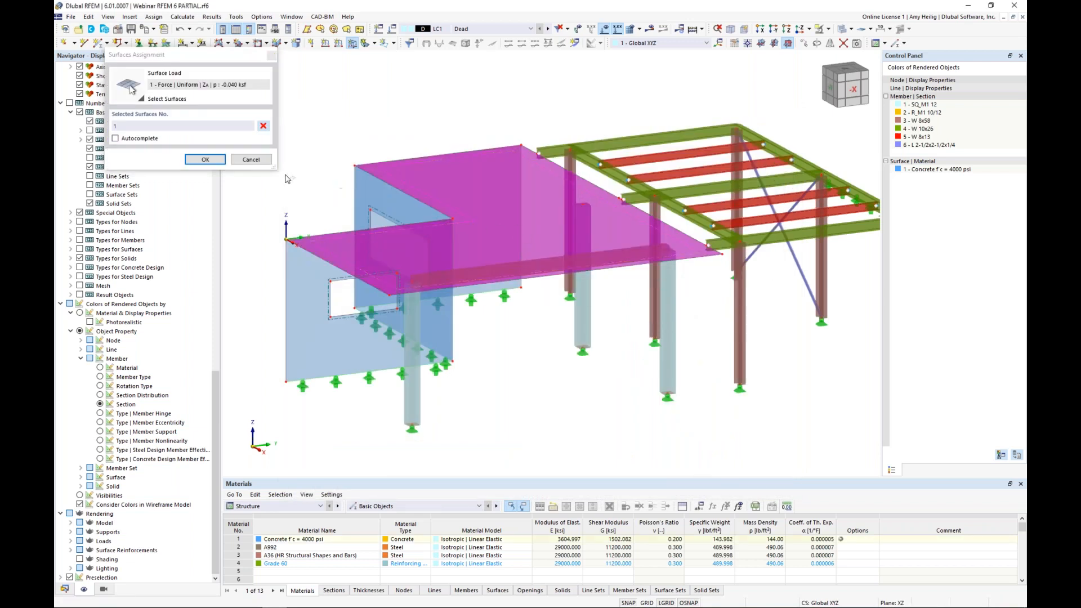
{"action": "left_click", "coordinate": [205, 160]}
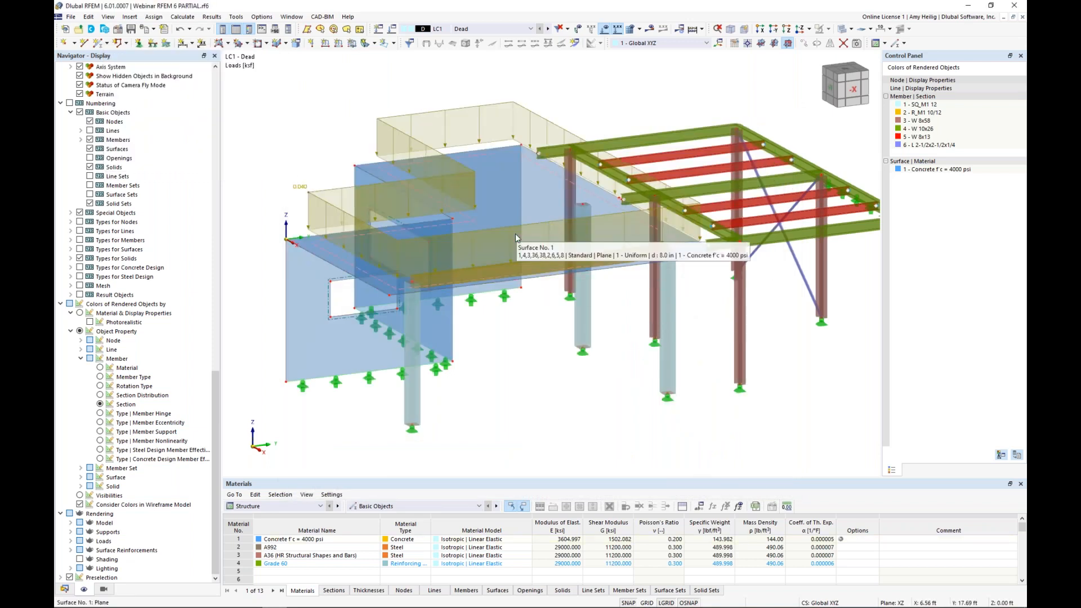
Step: Create a Member Loads from Area Load wizard in LC1 Dead with a uniform ZA load of -0.040 ksf
{"action": "scroll", "coordinate": [567, 373], "scroll_direction": "down", "scroll_amount": 1}
{"action": "middle_click_drag", "start_coordinate": [568, 373], "coordinate": [544, 375]}
{"action": "middle_click_drag", "start_coordinate": [730, 369], "coordinate": [625, 375], "text": "ctrl"}
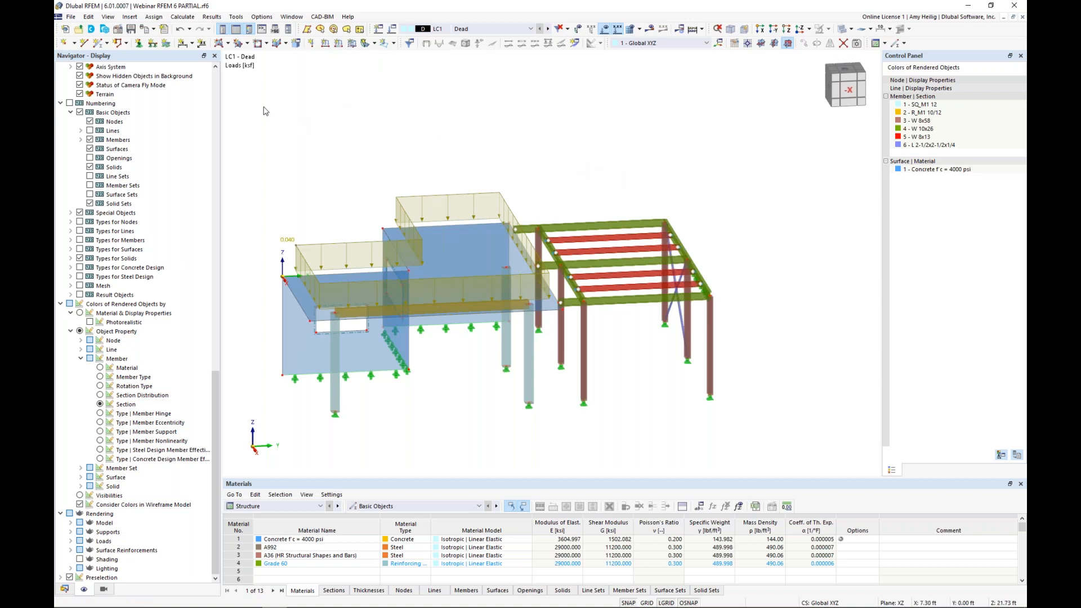
{"action": "left_click", "coordinate": [129, 16]}
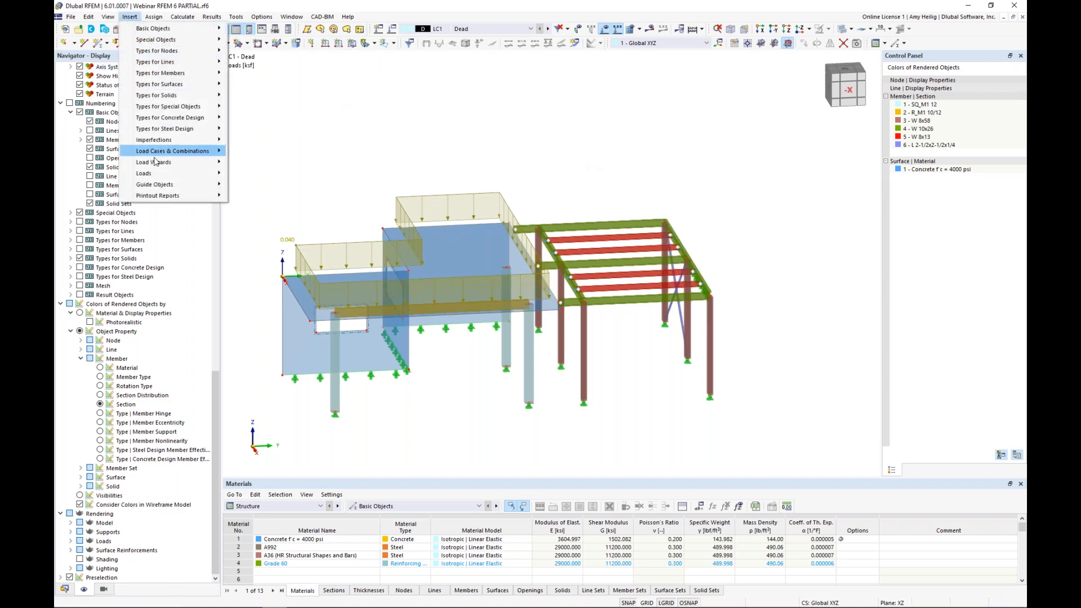
{"action": "mouse_move", "coordinate": [161, 167]}
{"action": "mouse_move", "coordinate": [246, 164]}
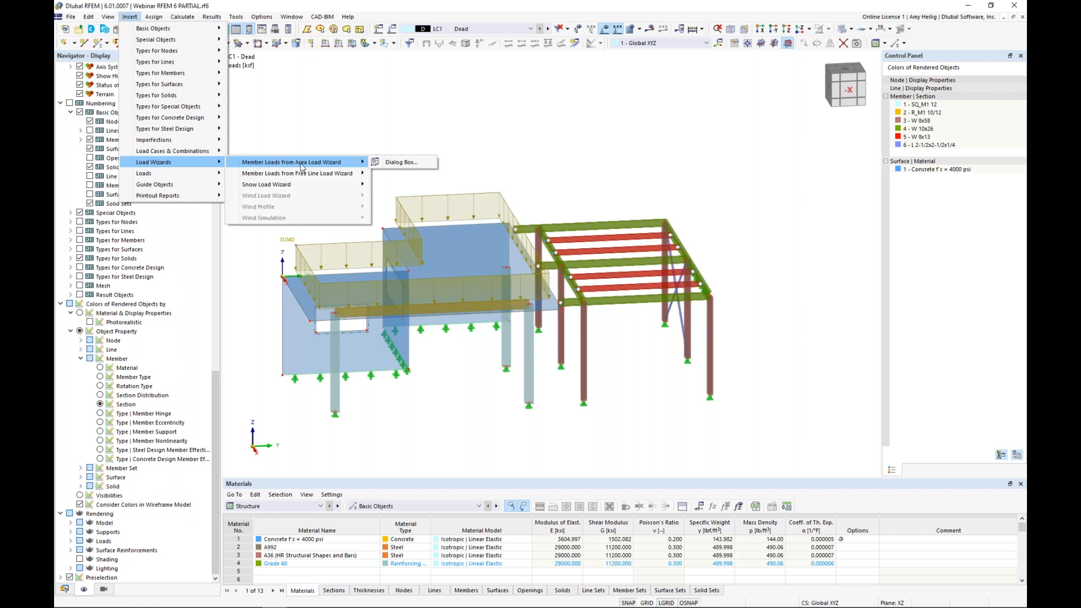
{"action": "left_click", "coordinate": [383, 164]}
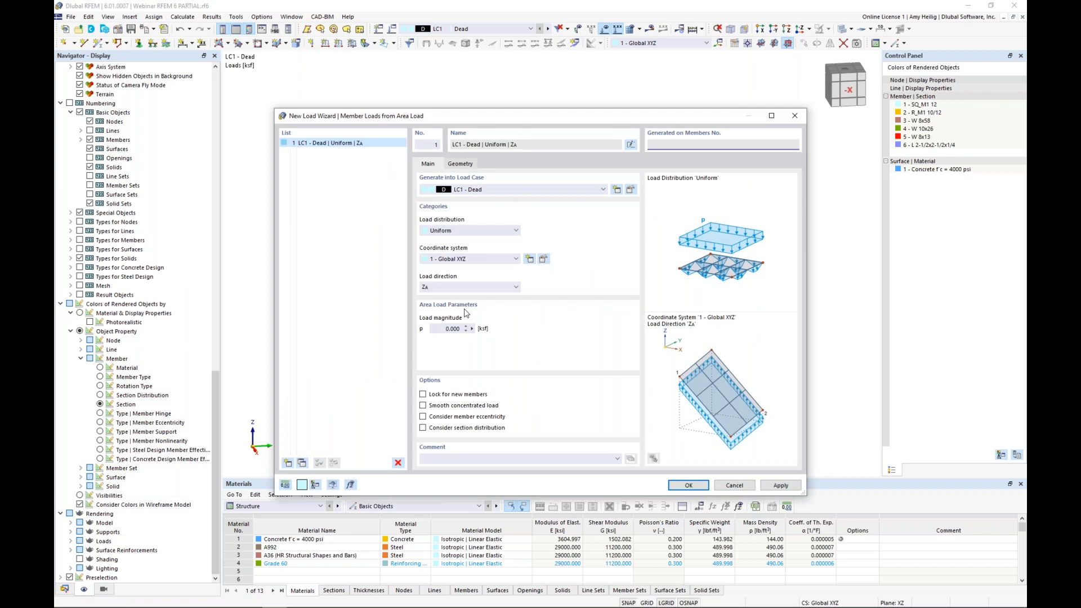
{"action": "left_click", "coordinate": [457, 329]}
{"action": "key", "text": "BackSpace"}
Step: Define the area load plane by selecting the six cells between the steel roof beams graphically
{"action": "left_click", "coordinate": [466, 164]}
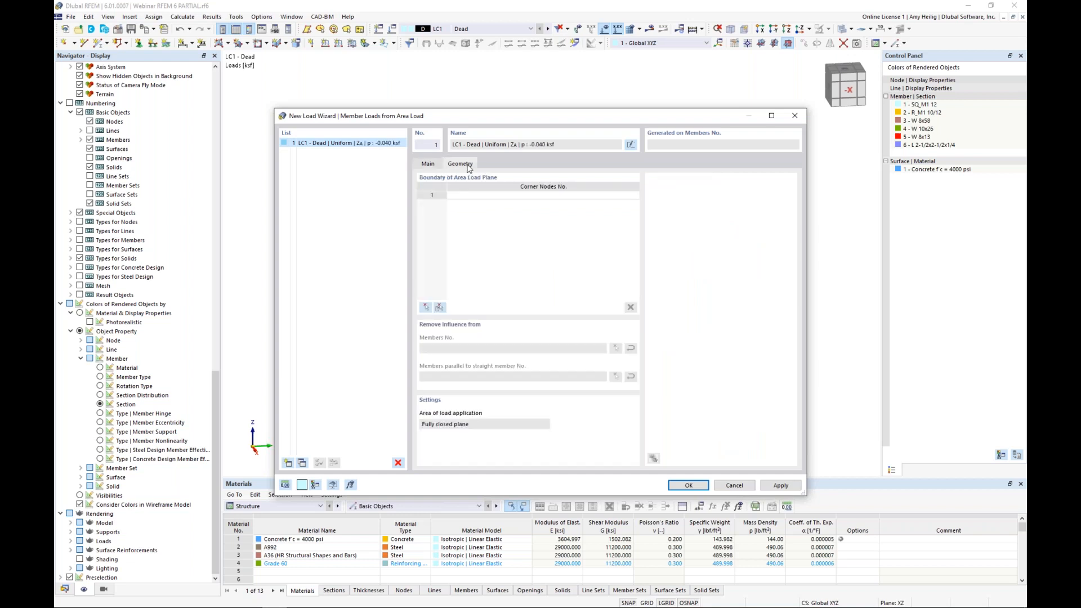
{"action": "left_click", "coordinate": [426, 308]}
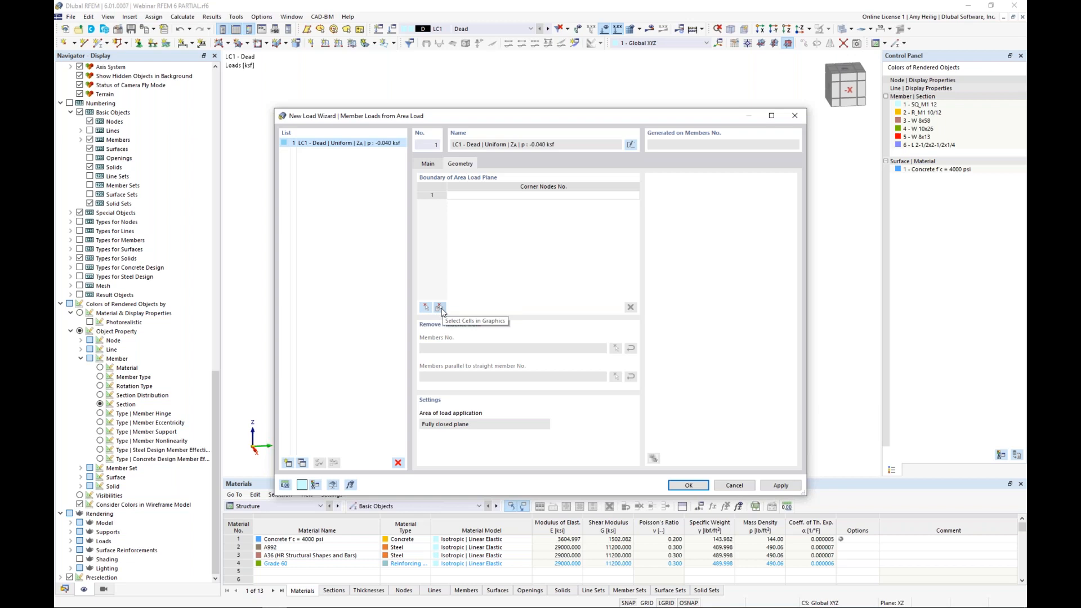
{"action": "left_click", "coordinate": [440, 308]}
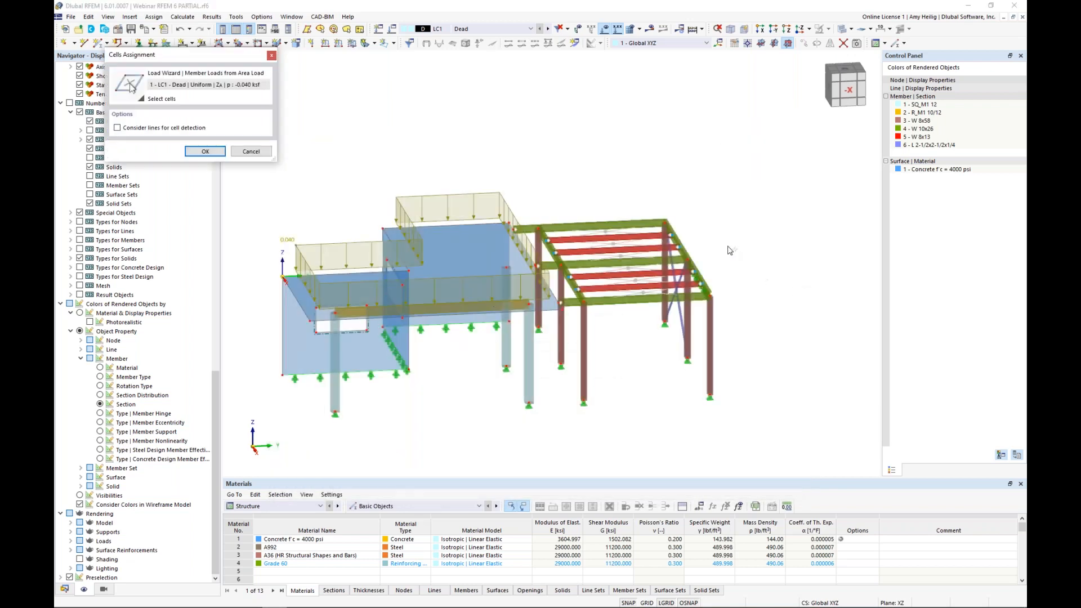
{"action": "middle_click_drag", "start_coordinate": [718, 269], "coordinate": [660, 283], "text": "ctrl"}
{"action": "scroll", "coordinate": [660, 283], "scroll_direction": "up", "scroll_amount": 2}
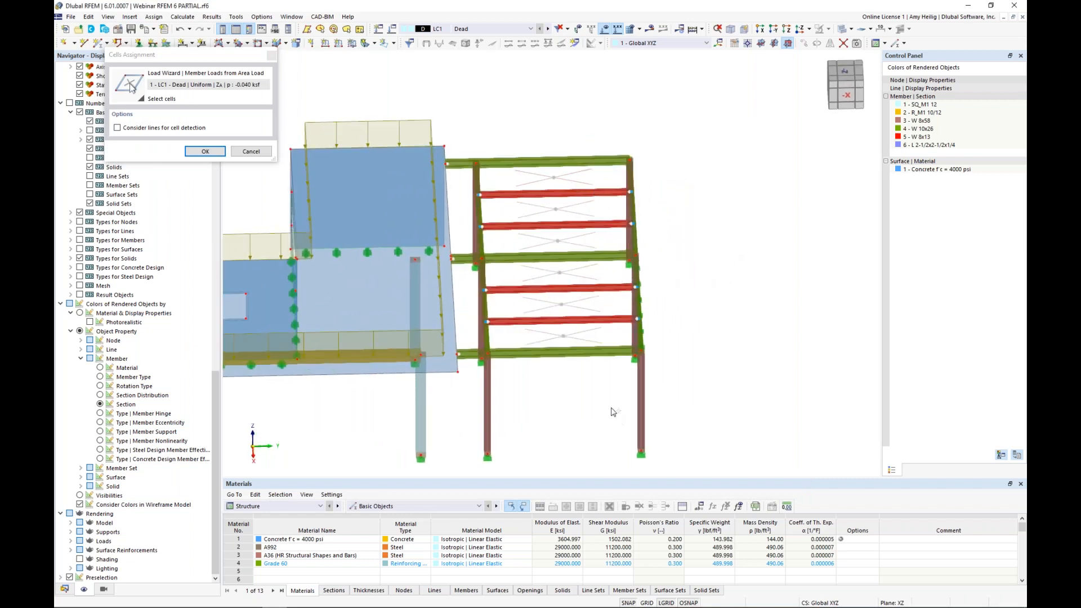
{"action": "left_click_drag", "start_coordinate": [553, 268], "coordinate": [513, 135]}
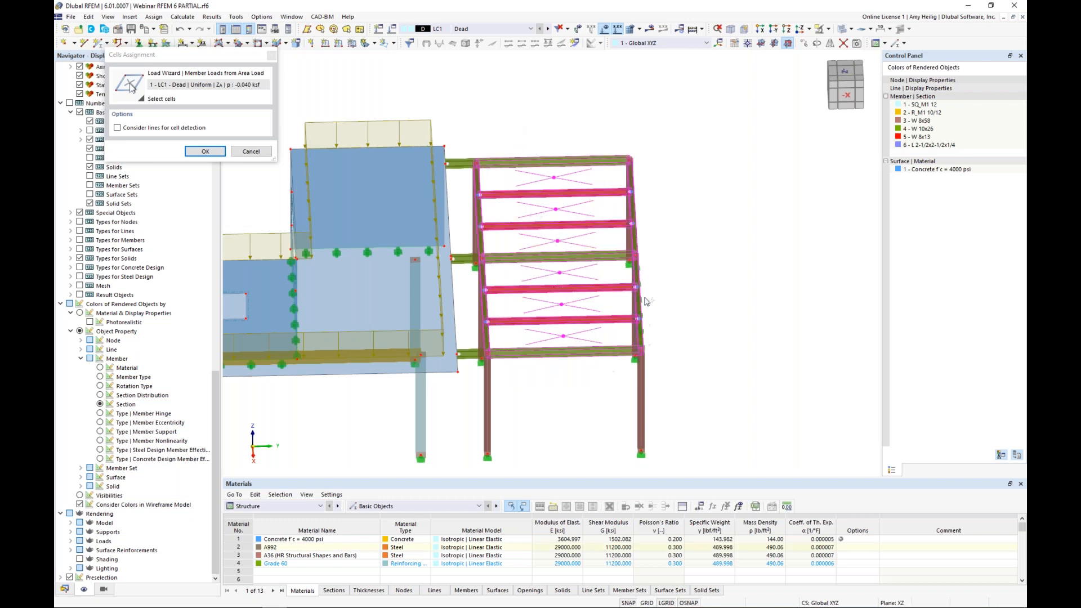
{"action": "left_click", "coordinate": [205, 151]}
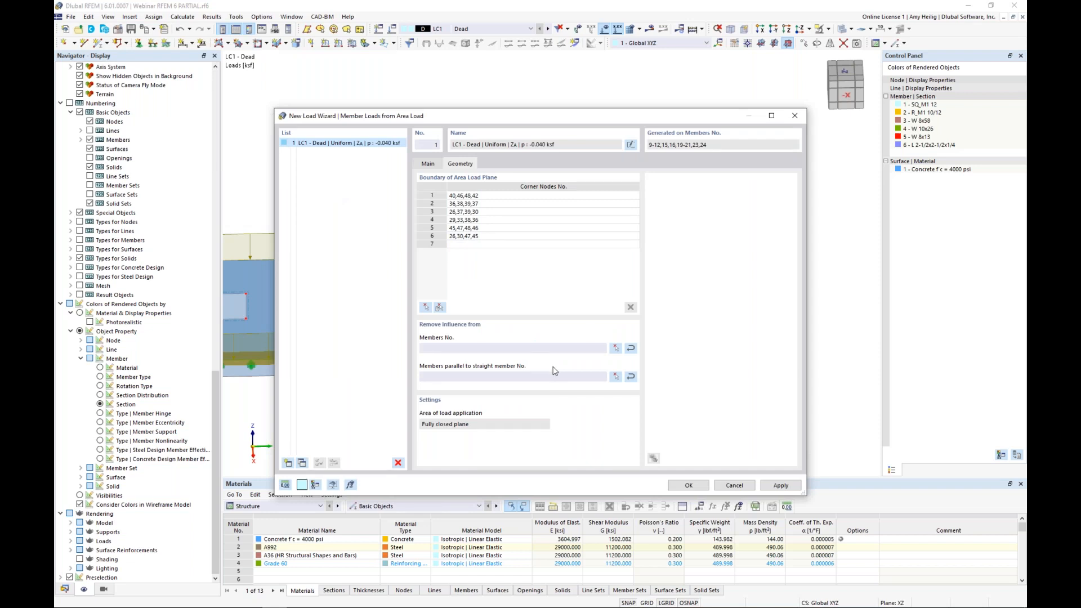
Step: Remove the area load's influence from members parallel to steel edge beam 11 and accept the load wizard
{"action": "left_click", "coordinate": [615, 377]}
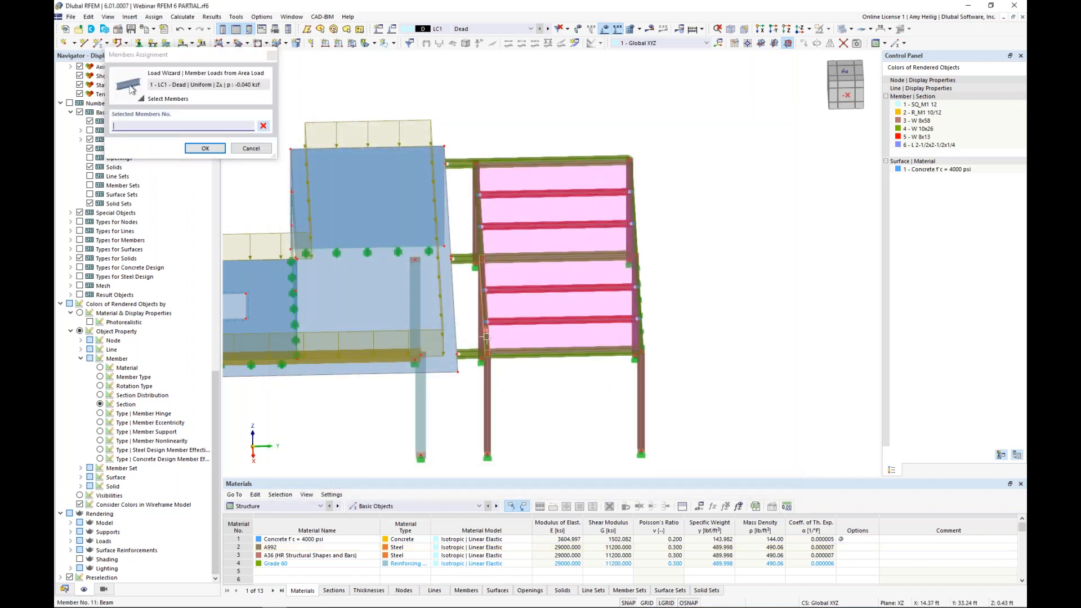
{"action": "left_click", "coordinate": [562, 350]}
{"action": "scroll", "coordinate": [579, 379], "scroll_direction": "up", "scroll_amount": 5}
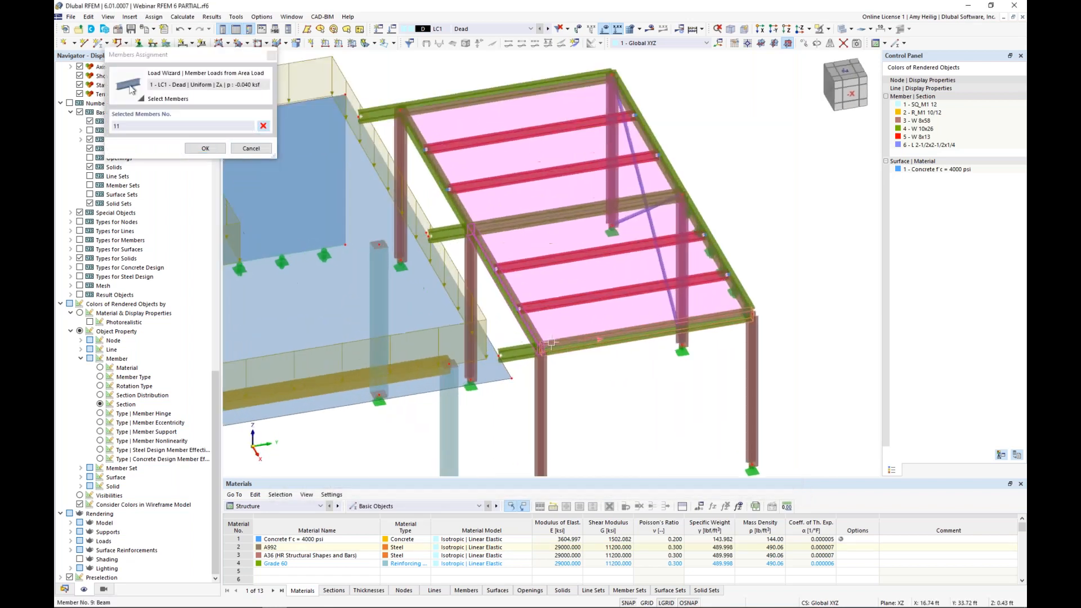
{"action": "scroll", "coordinate": [551, 337], "scroll_direction": "down", "scroll_amount": 1}
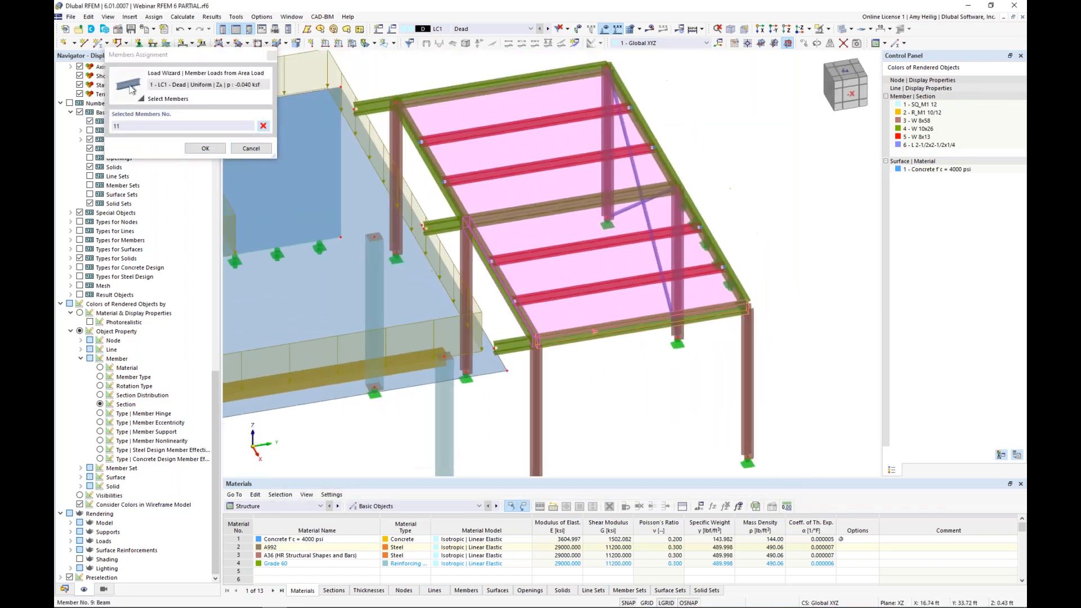
{"action": "left_click", "coordinate": [215, 150]}
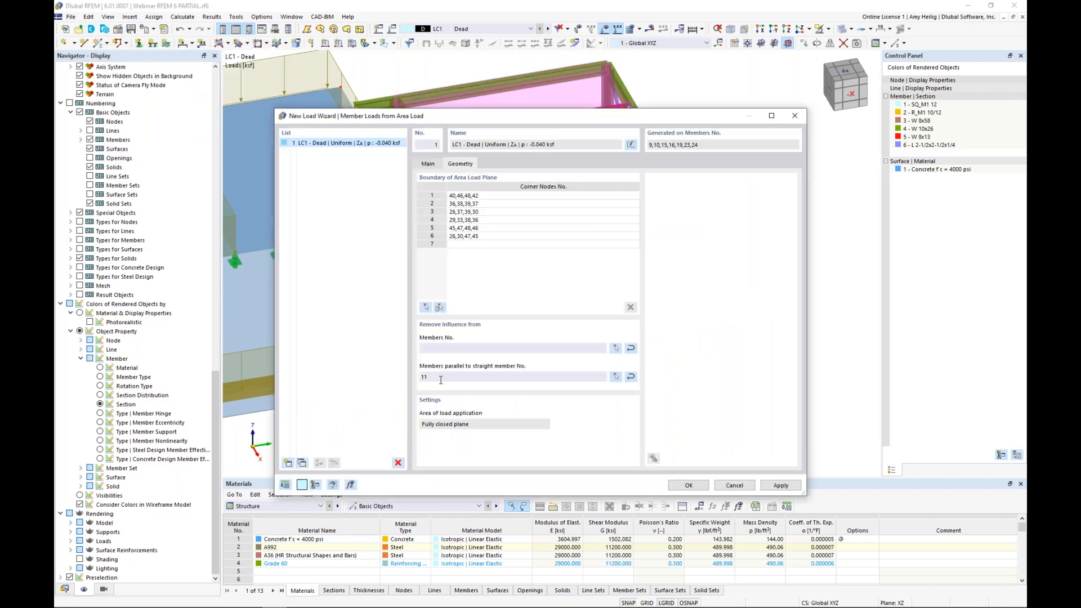
{"action": "left_click", "coordinate": [687, 487]}
Step: Display the steel roof's area load separately as its generated member loads and inspect them on the beams
{"action": "middle_click_drag", "start_coordinate": [644, 384], "coordinate": [651, 346], "text": "ctrl"}
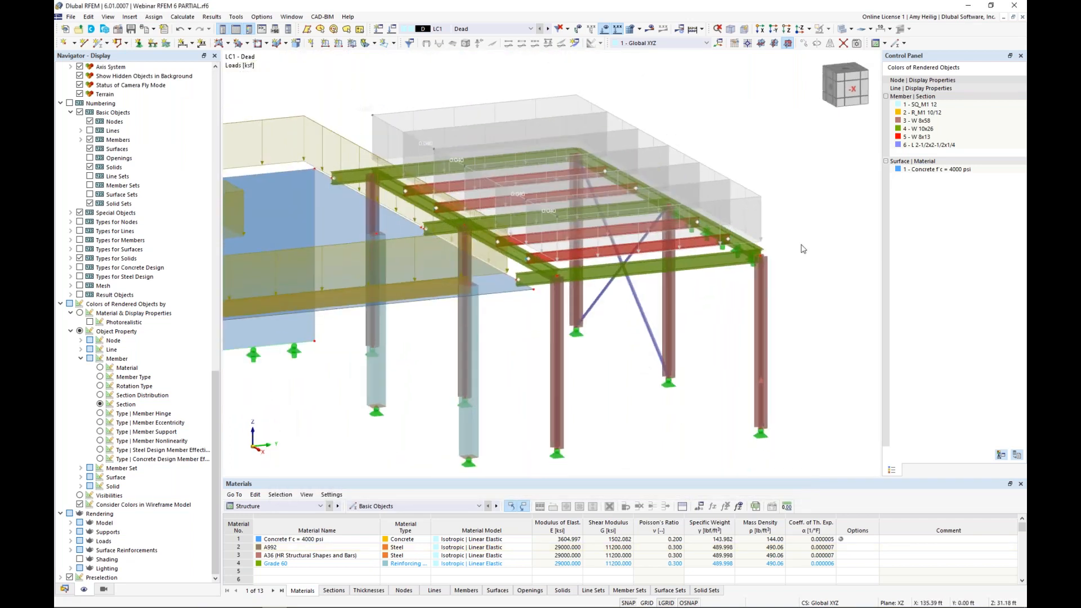
{"action": "right_click", "coordinate": [754, 199]}
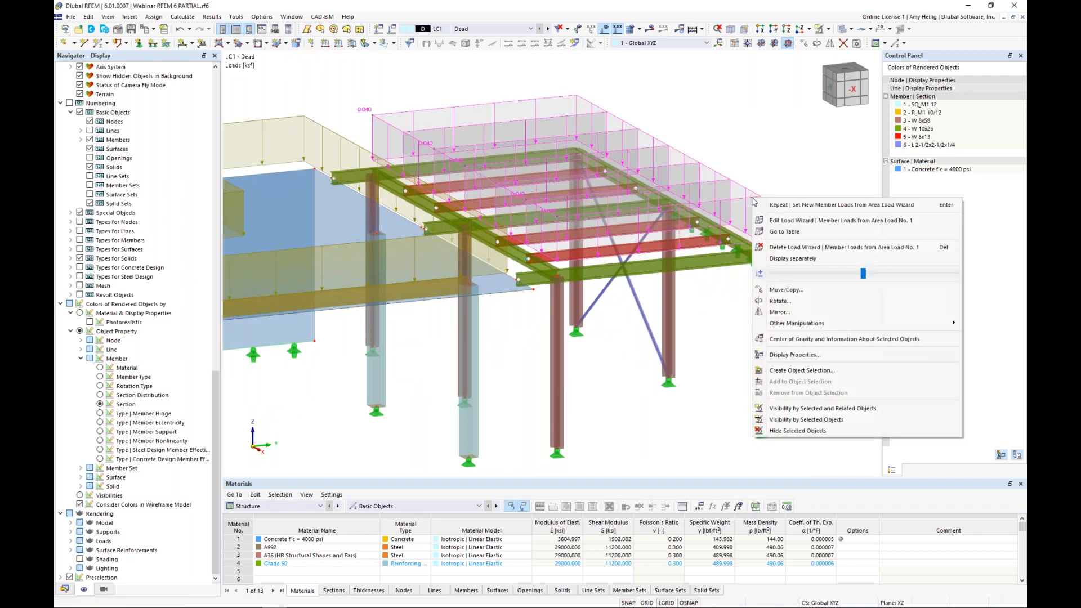
{"action": "left_click", "coordinate": [774, 248]}
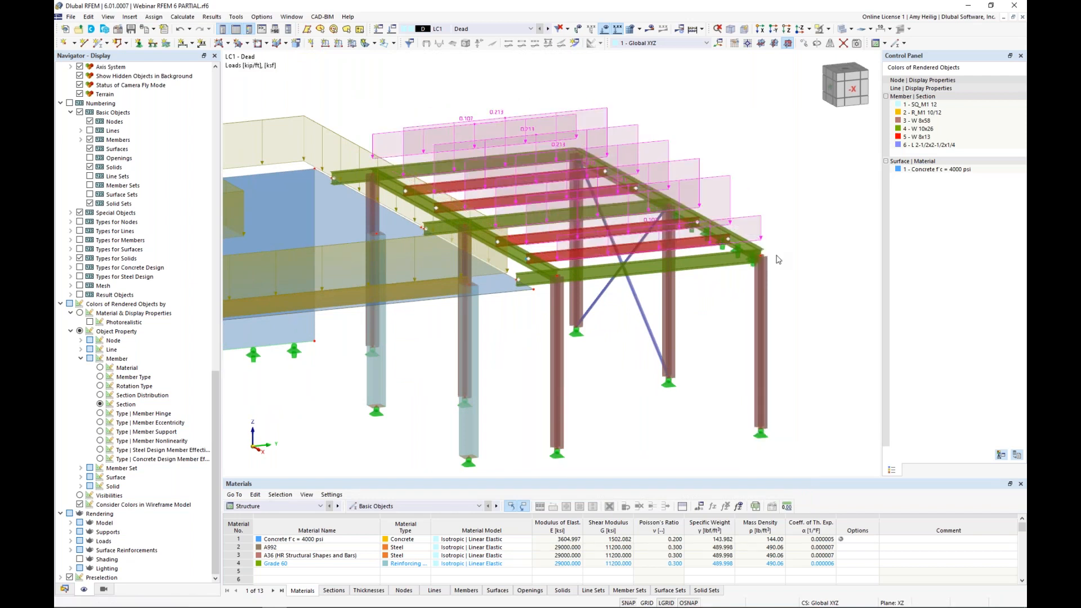
{"action": "middle_click_drag", "start_coordinate": [668, 307], "coordinate": [629, 317], "text": "ctrl"}
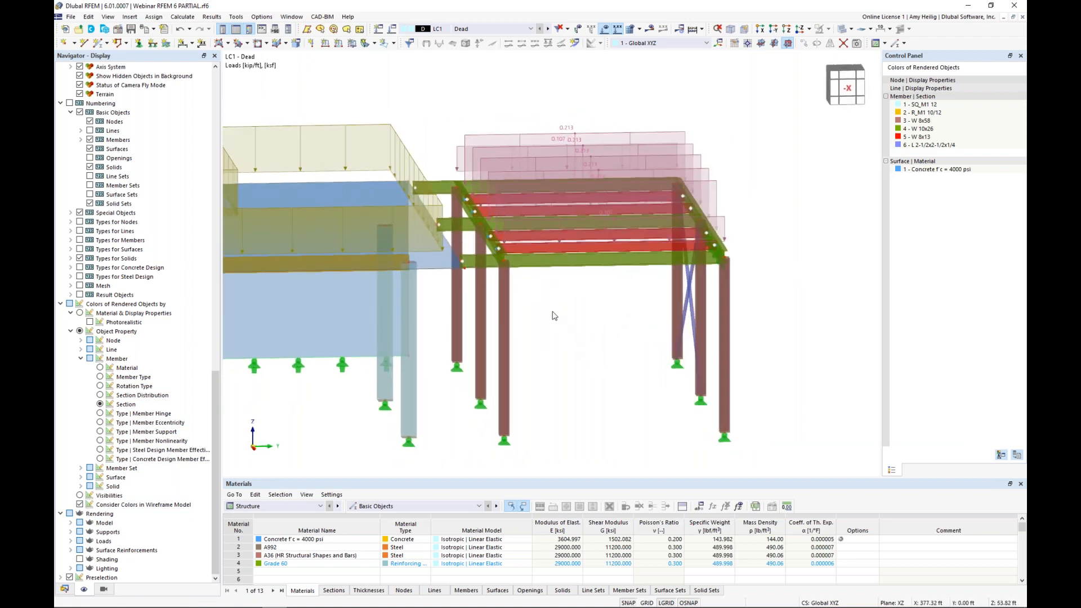
{"action": "middle_click_drag", "start_coordinate": [561, 320], "coordinate": [655, 341], "text": "ctrl"}
{"action": "middle_click_drag", "start_coordinate": [735, 347], "coordinate": [649, 332], "text": "ctrl"}
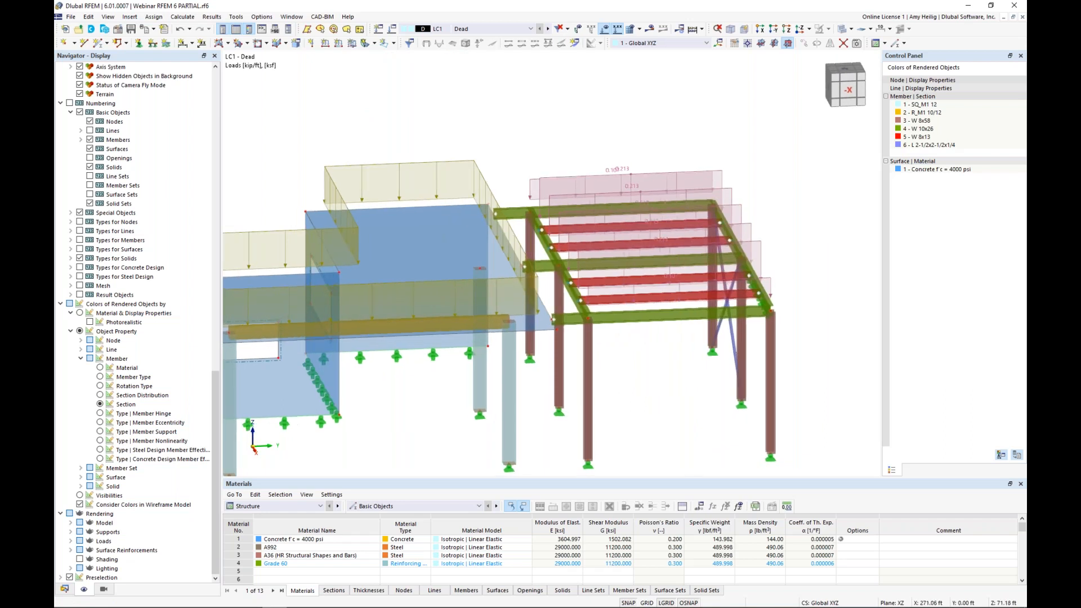
{"action": "middle_click_drag", "start_coordinate": [777, 202], "coordinate": [758, 193]}
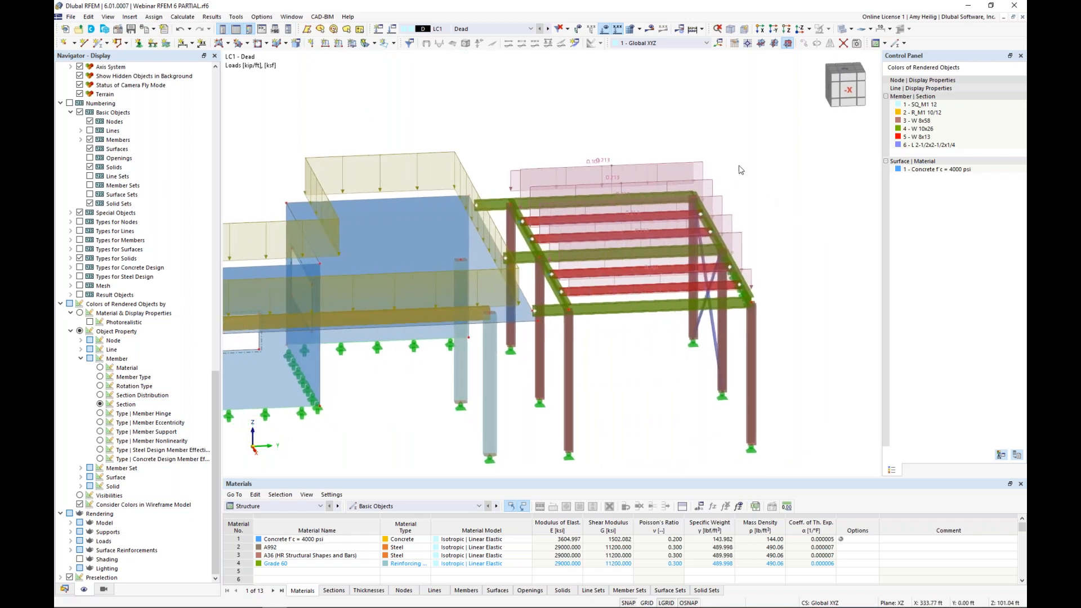
Step: Check the separate display option and its adjustment for the member loads generated on the steel roof
{"action": "right_click", "coordinate": [703, 167]}
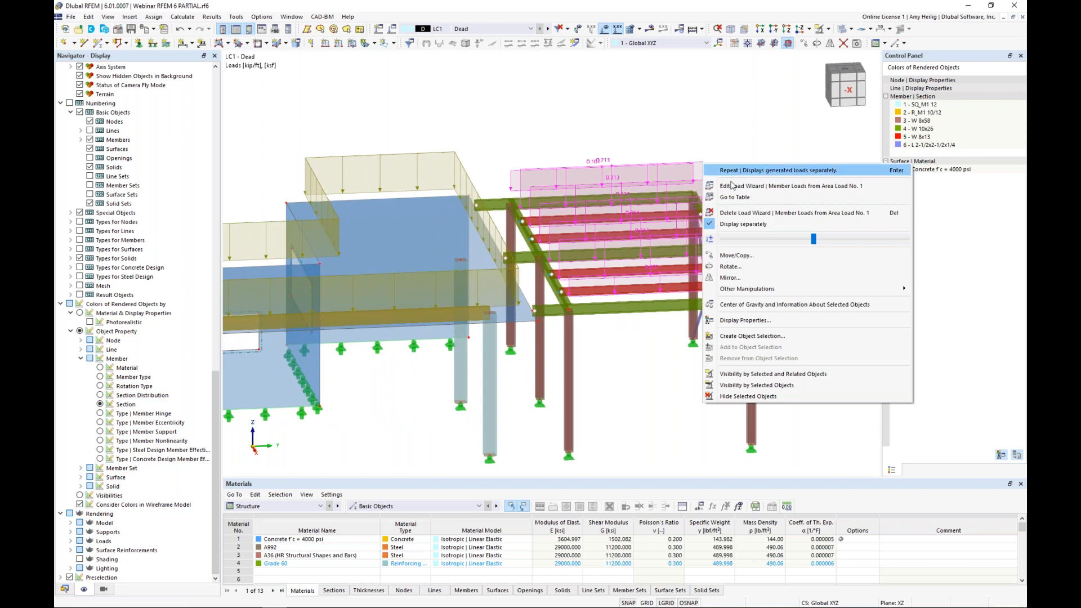
{"action": "mouse_move", "coordinate": [813, 238]}
{"action": "left_mouse_down"}
{"action": "mouse_move", "coordinate": [792, 241]}
{"action": "mouse_move", "coordinate": [836, 245]}
{"action": "mouse_move", "coordinate": [811, 239]}
{"action": "left_mouse_up"}
{"action": "left_click", "coordinate": [757, 130]}
{"action": "middle_click_drag", "start_coordinate": [772, 231], "coordinate": [802, 253], "text": "ctrl"}
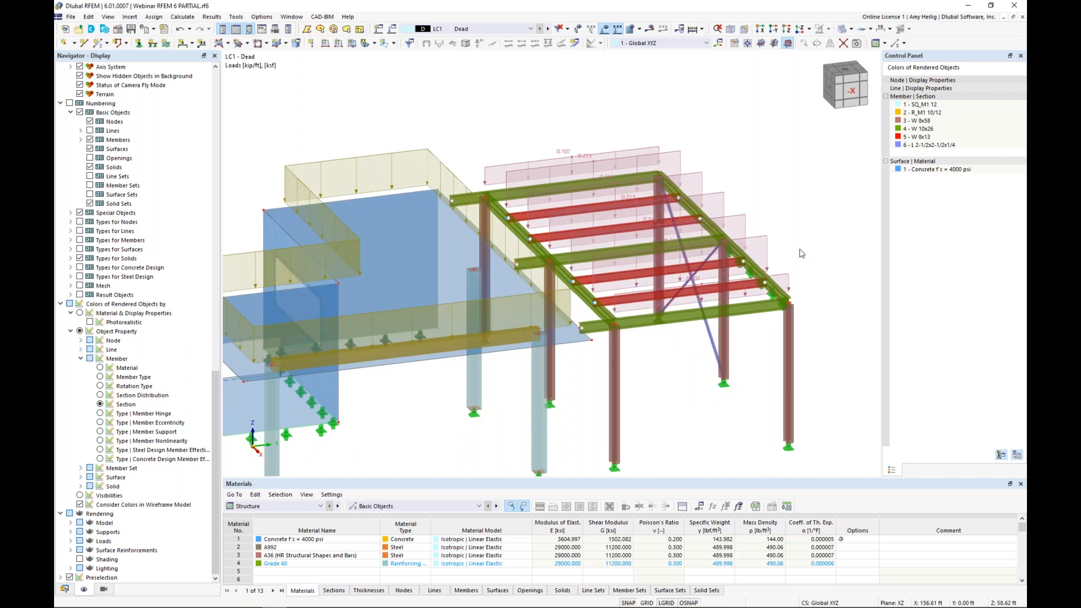
Step: Reopen the steel roof's area load wizard, review the load cases it can generate into, and close it without changes
{"action": "double_click", "coordinate": [758, 242]}
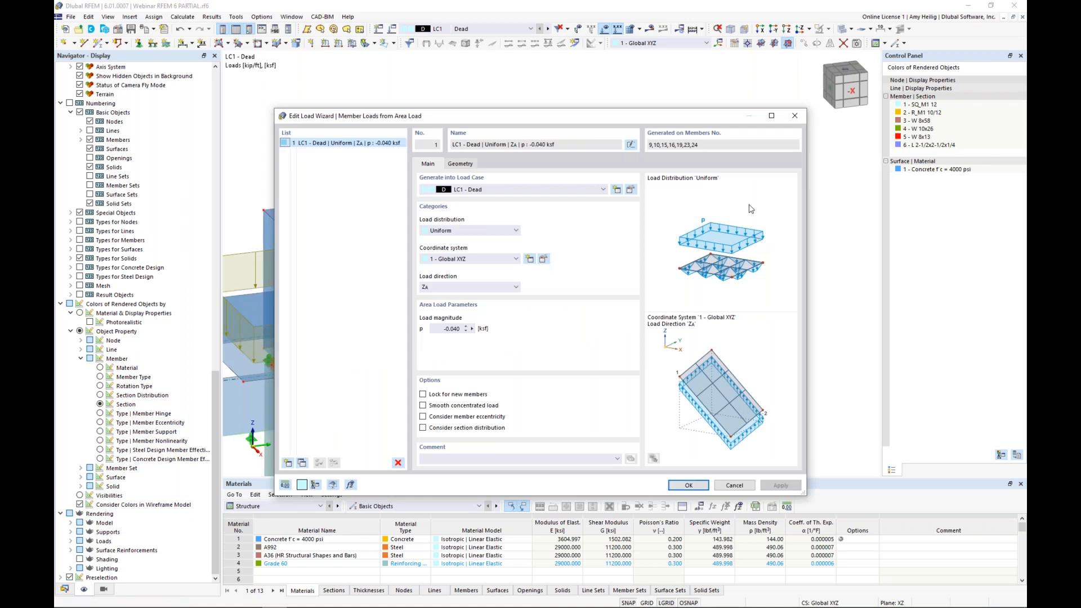
{"action": "left_click", "coordinate": [551, 190]}
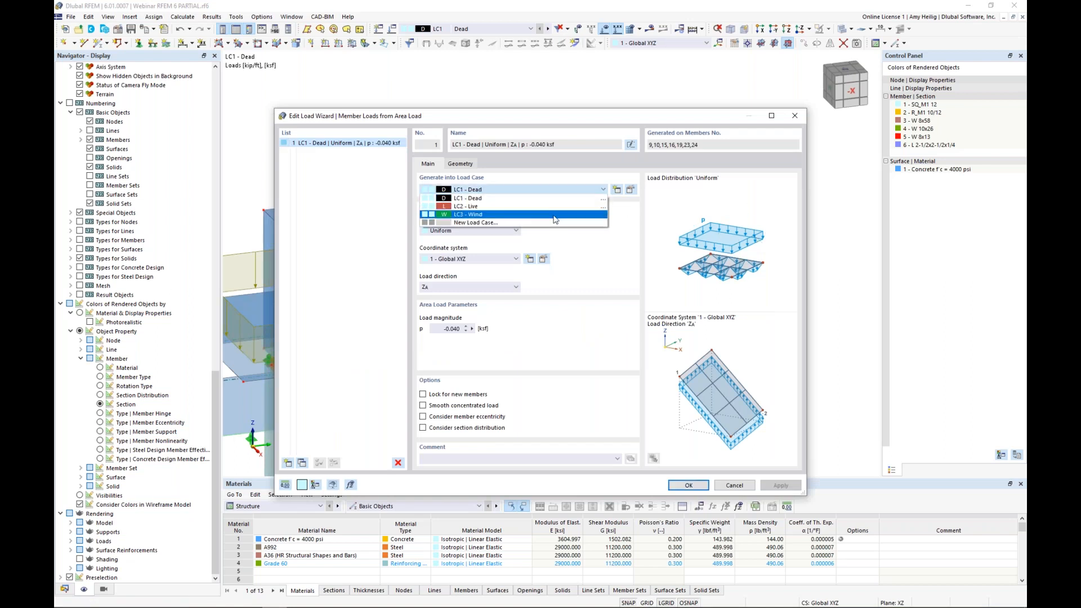
{"action": "left_click", "coordinate": [595, 277]}
{"action": "left_click", "coordinate": [734, 485]}
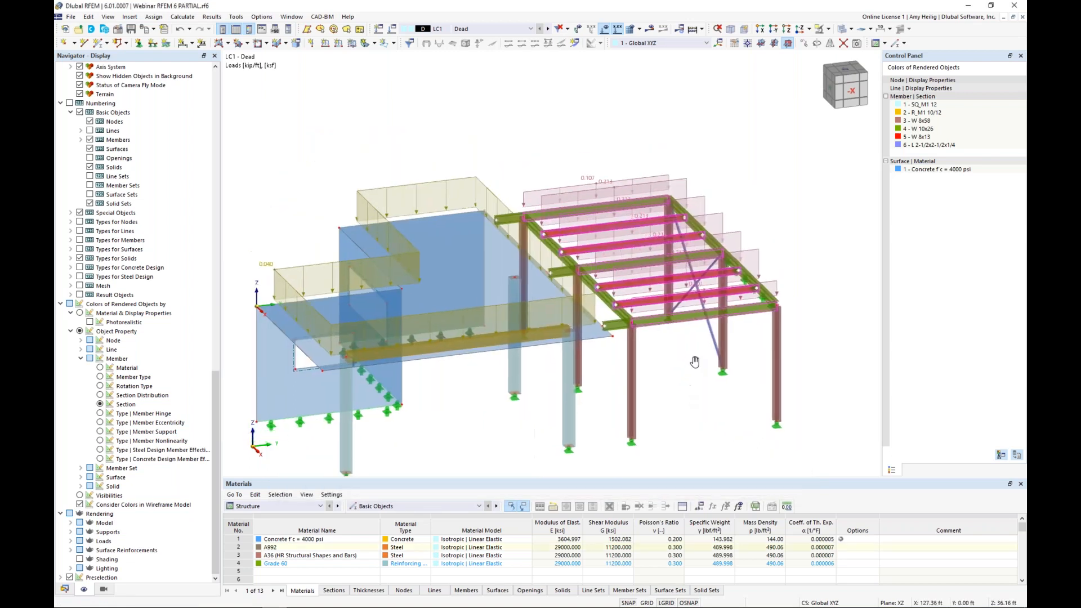
Step: Switch to load case LC2 Live and define a new free rectangular load of -0.100 ksf assigned to surface 1
{"action": "middle_click_drag", "start_coordinate": [694, 362], "coordinate": [705, 340]}
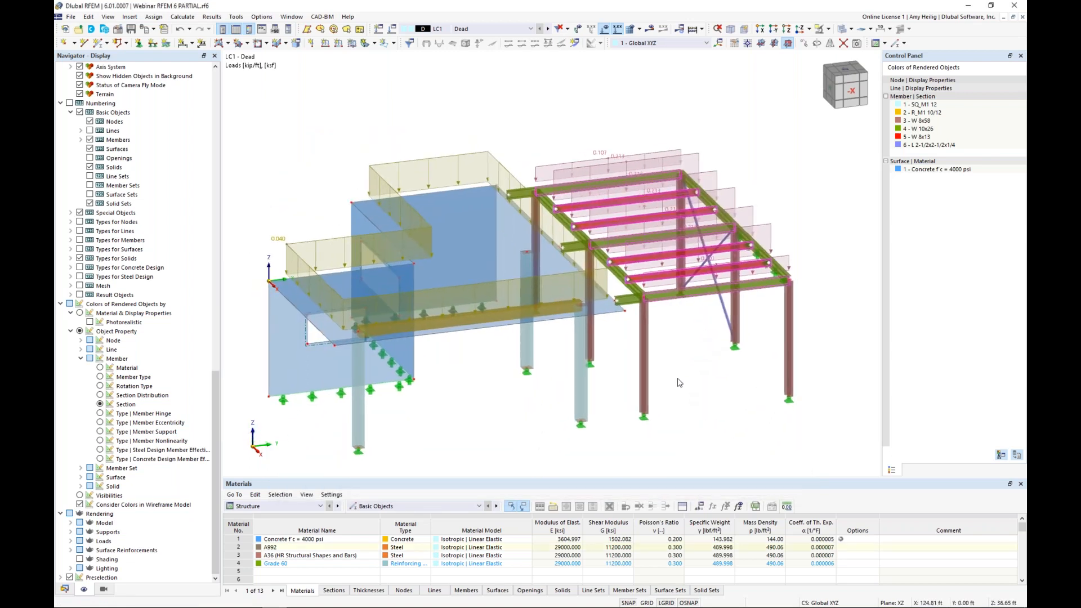
{"action": "left_click", "coordinate": [547, 29]}
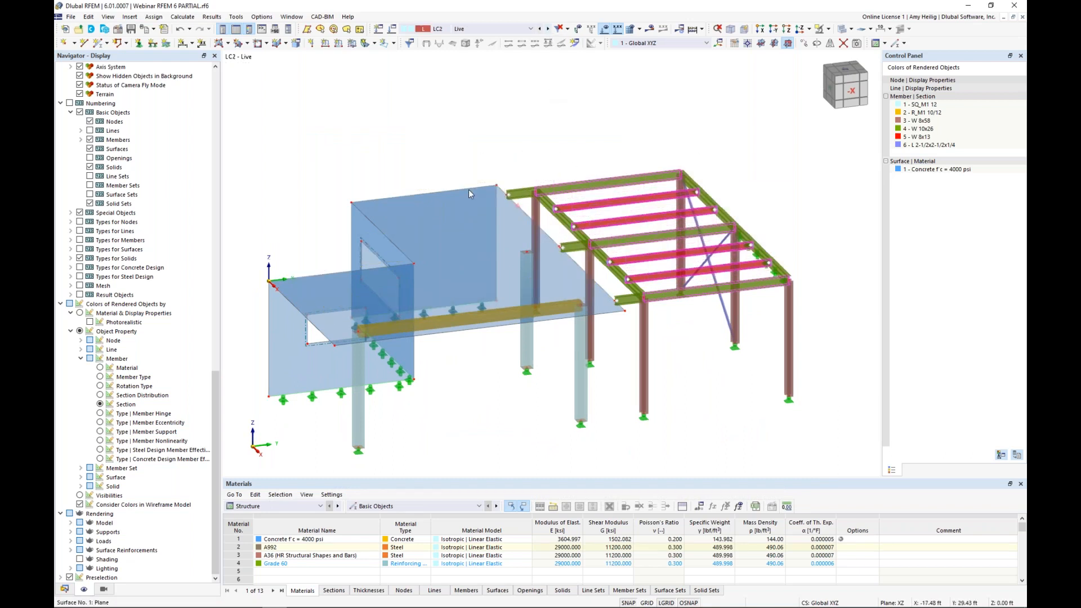
{"action": "mouse_move", "coordinate": [452, 248]}
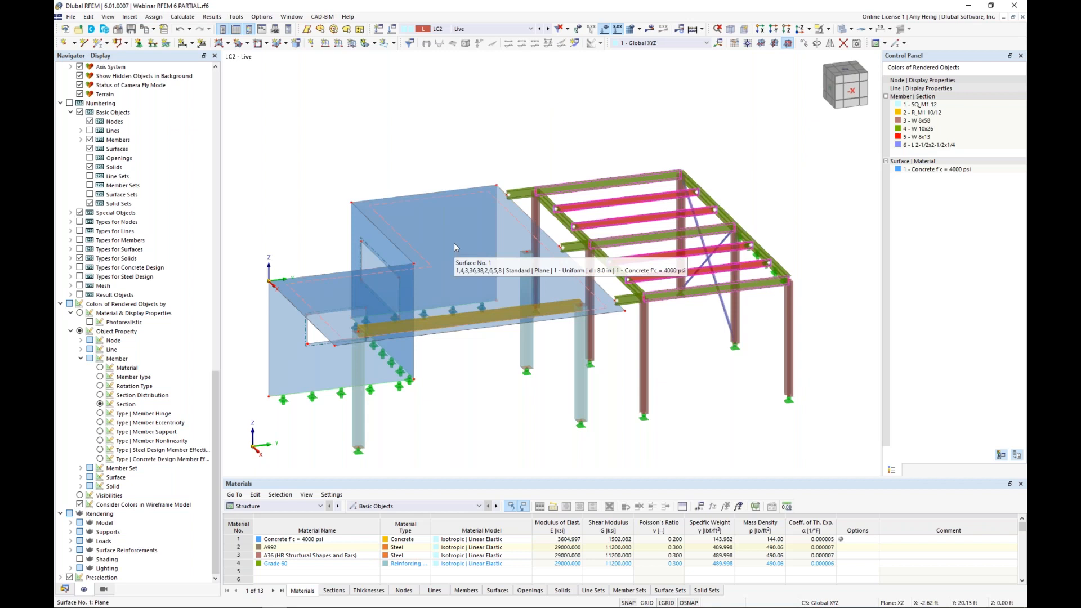
{"action": "left_click", "coordinate": [394, 44]}
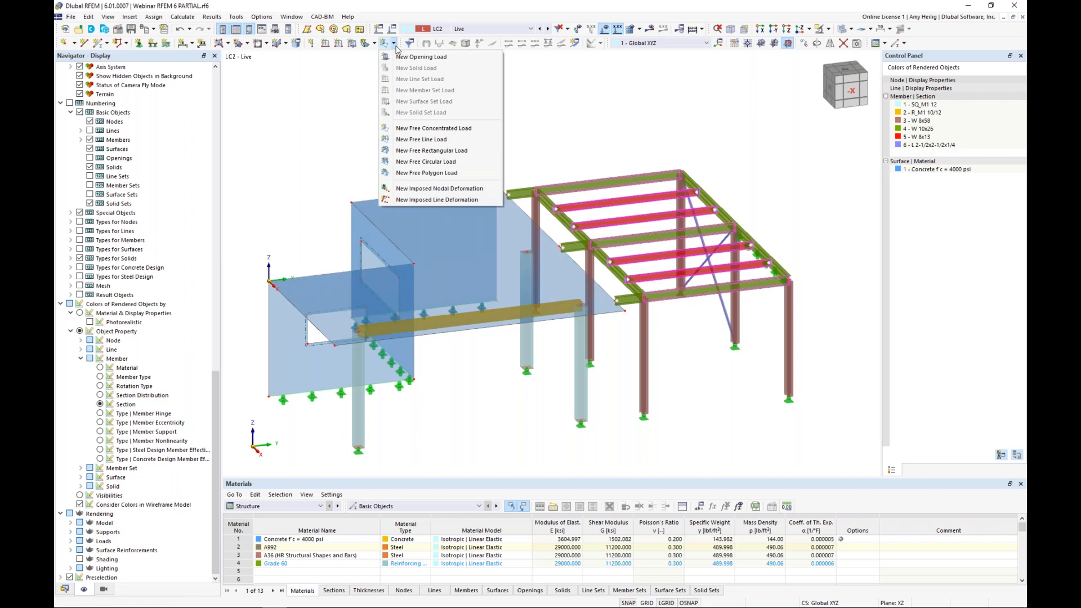
{"action": "left_click", "coordinate": [424, 151]}
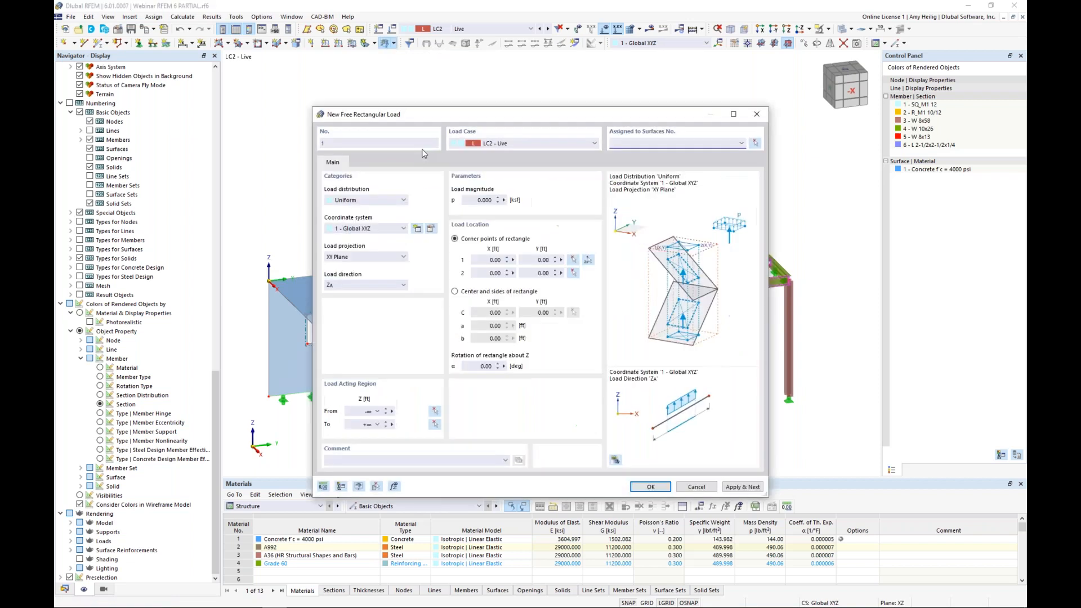
{"action": "left_click", "coordinate": [471, 202]}
{"action": "key", "text": "BackSpace"}
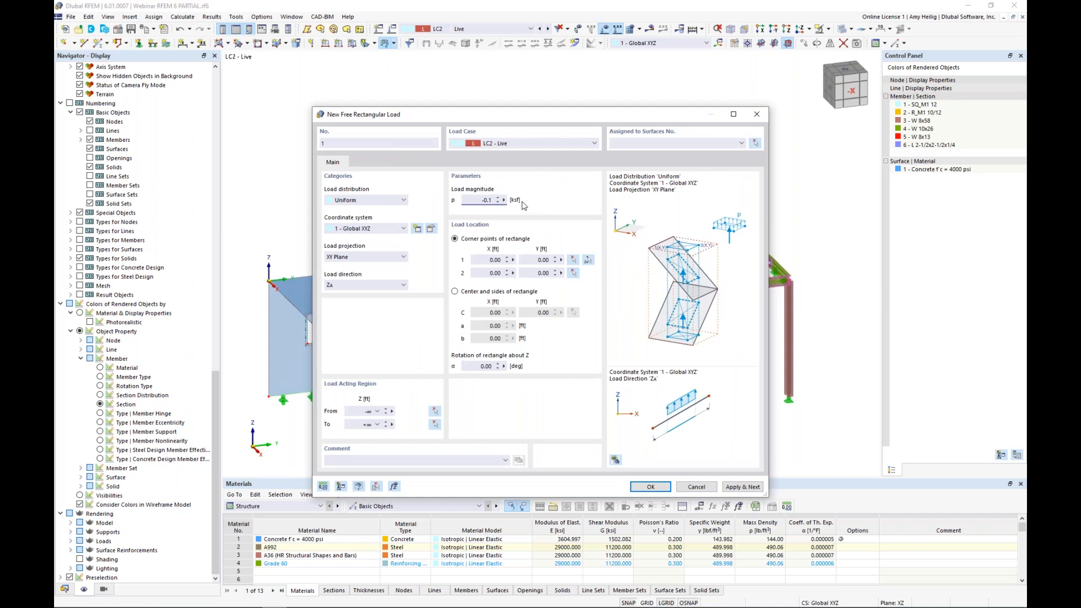
{"action": "left_click", "coordinate": [625, 142]}
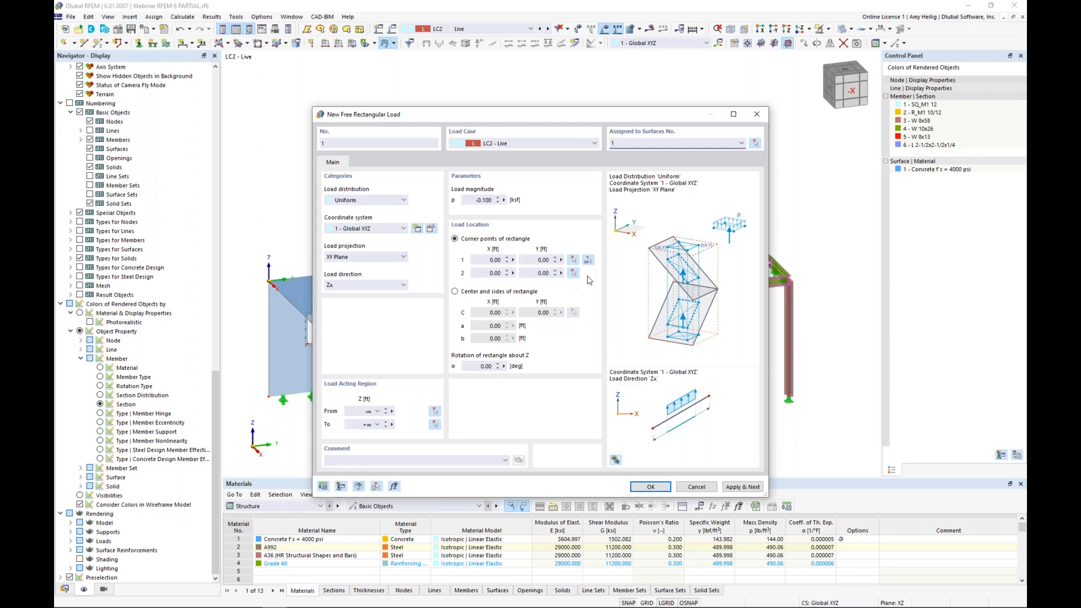
Step: Place the live load rectangle on surface 1 with corners at X -18.50, Y 15.00 ft and X 19.50, Y 30.00 ft
{"action": "left_click", "coordinate": [588, 261]}
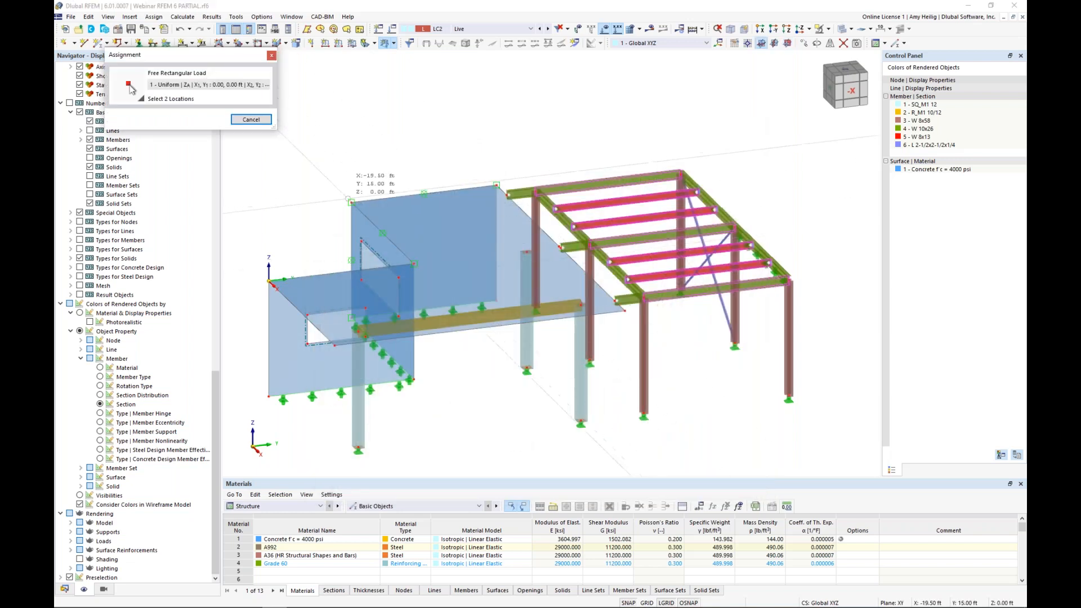
{"action": "left_click", "coordinate": [351, 201]}
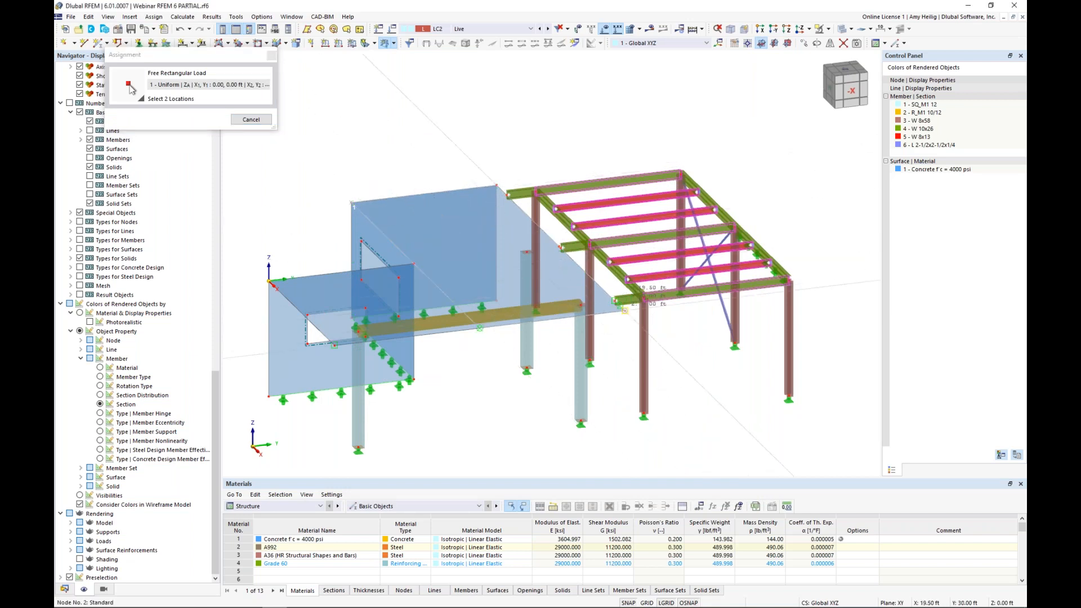
{"action": "left_click", "coordinate": [624, 309]}
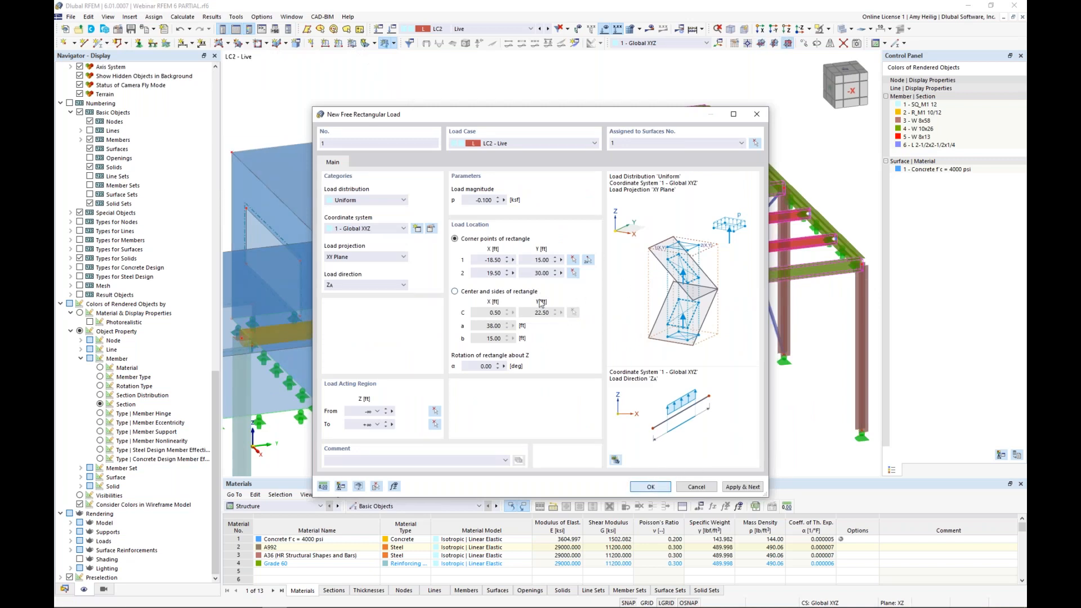
{"action": "key", "text": "Return"}
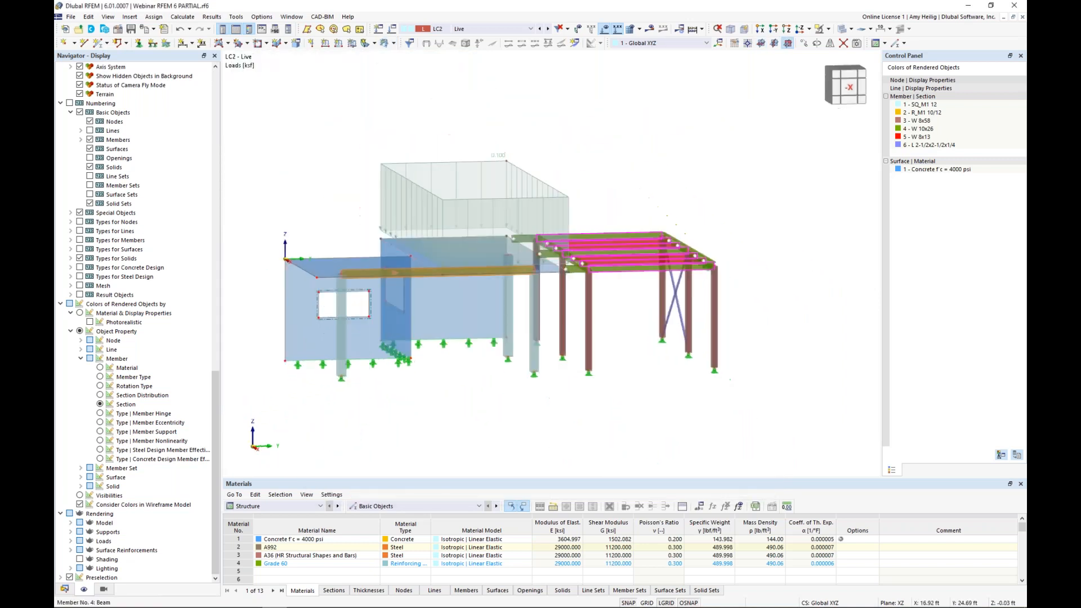
{"action": "middle_click_drag", "start_coordinate": [491, 261], "coordinate": [544, 275], "text": "ctrl"}
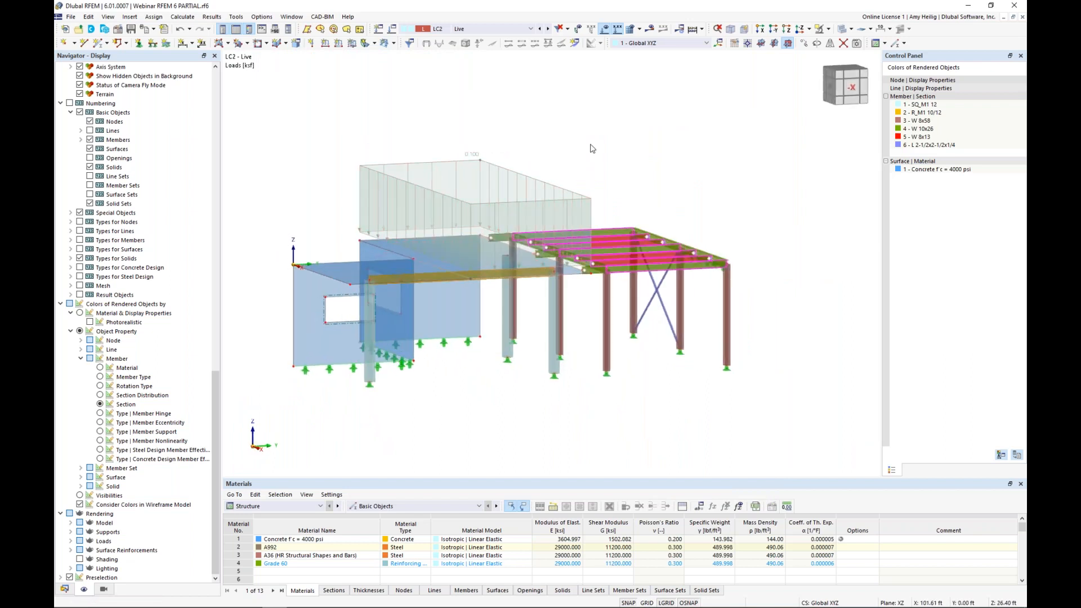
{"action": "middle_click_drag", "start_coordinate": [600, 160], "coordinate": [628, 173]}
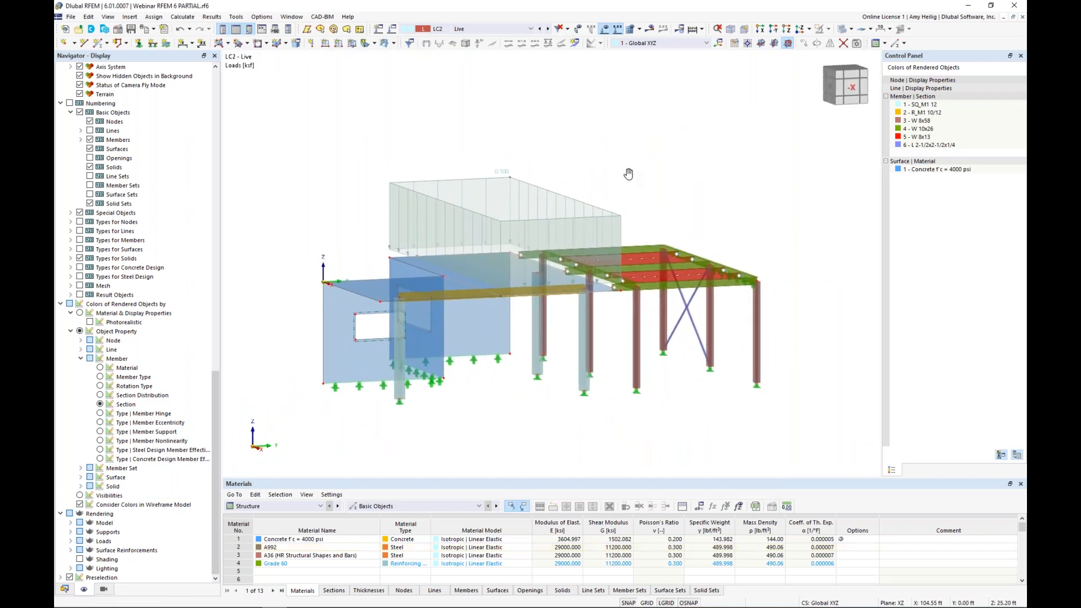
Step: Switch to load case LC3 Wind and define a new uniform surface load of 0.03 ksf in global Y on true area
{"action": "left_click", "coordinate": [548, 29]}
{"action": "middle_click_drag", "start_coordinate": [488, 157], "coordinate": [504, 191], "text": "ctrl"}
{"action": "scroll", "coordinate": [431, 195], "scroll_direction": "up", "scroll_amount": 3}
{"action": "middle_click_drag", "start_coordinate": [431, 196], "coordinate": [425, 142], "text": "ctrl"}
{"action": "scroll", "coordinate": [414, 113], "scroll_direction": "down", "scroll_amount": 1}
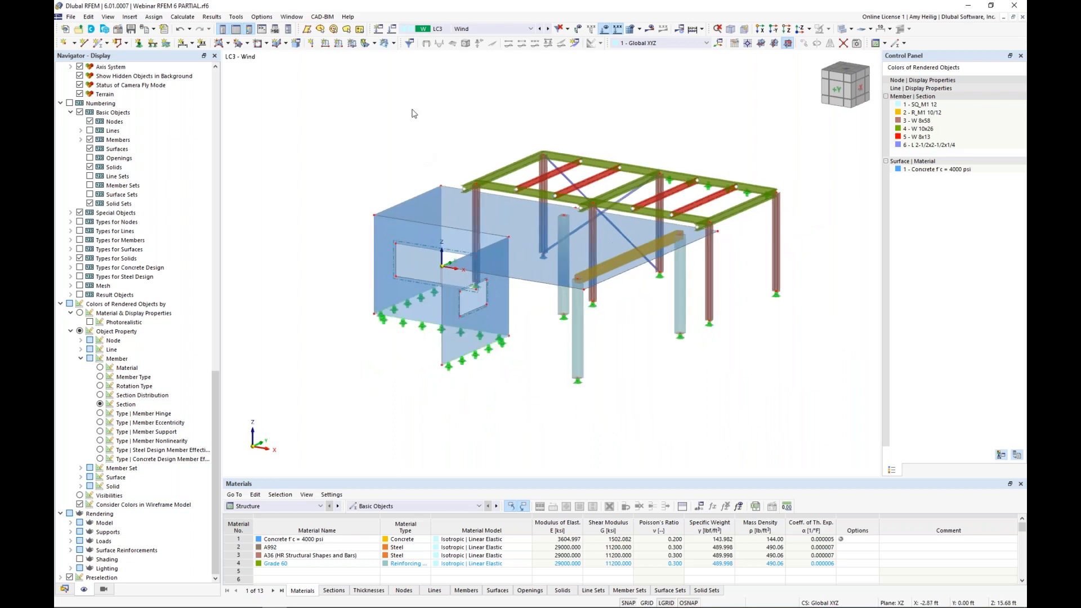
{"action": "left_click", "coordinate": [352, 44]}
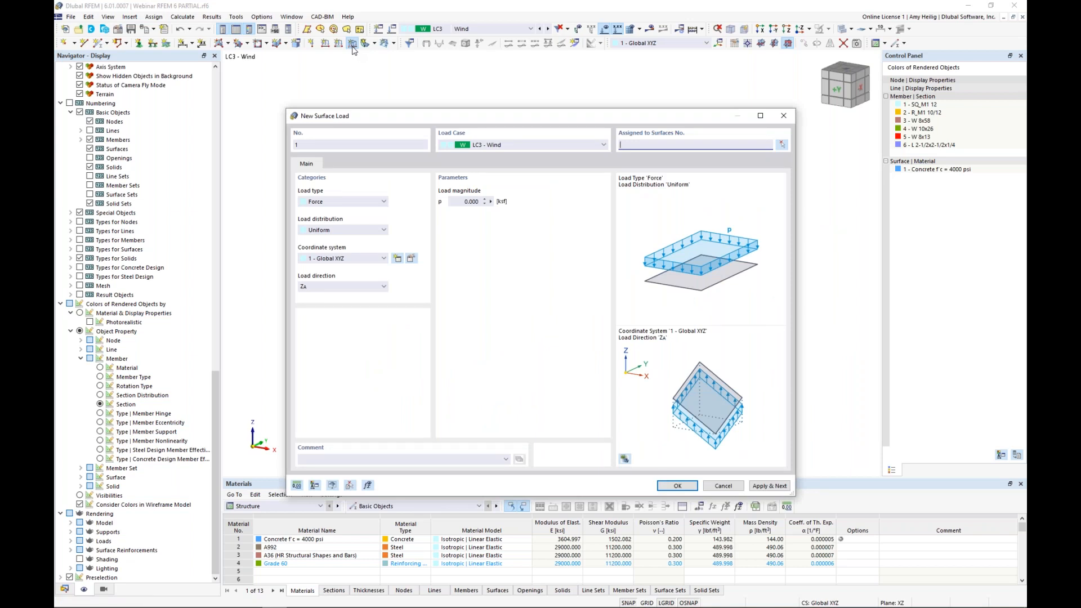
{"action": "left_click", "coordinate": [336, 287]}
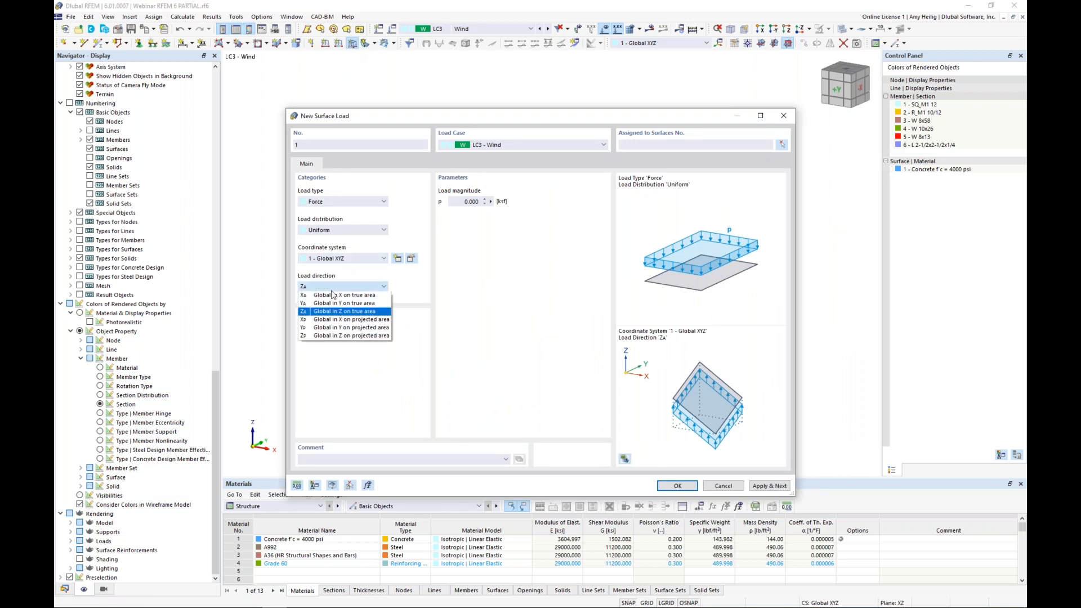
{"action": "left_click", "coordinate": [344, 303]}
{"action": "left_click", "coordinate": [457, 201]}
{"action": "type", "text": "0"}
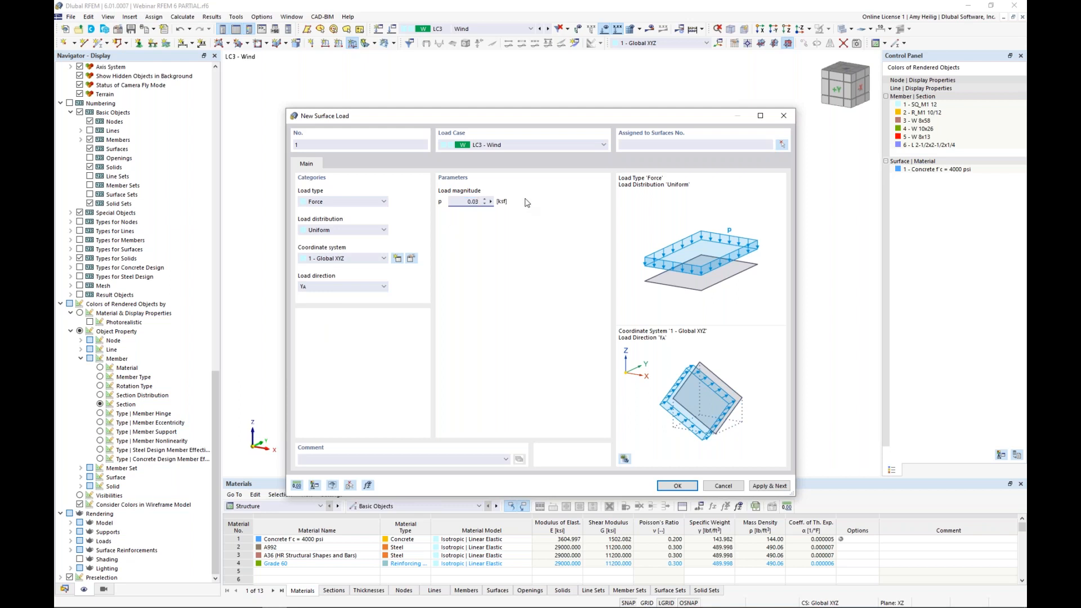
Step: Assign the wind surface load to surface 4, the concrete wall with the large opening, and inspect it around the opening
{"action": "left_click", "coordinate": [675, 486]}
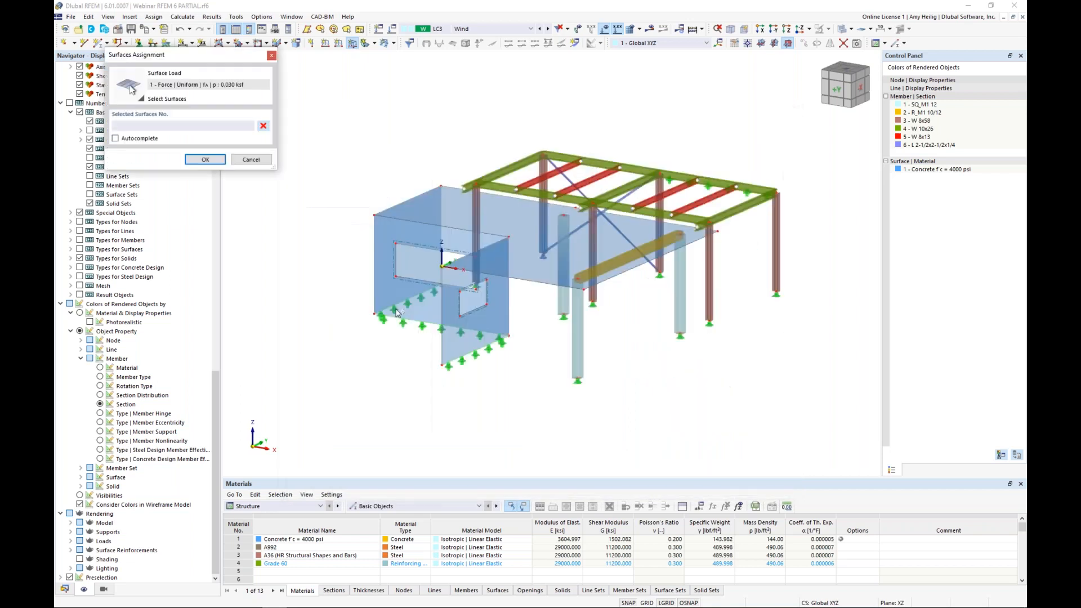
{"action": "left_click", "coordinate": [398, 312]}
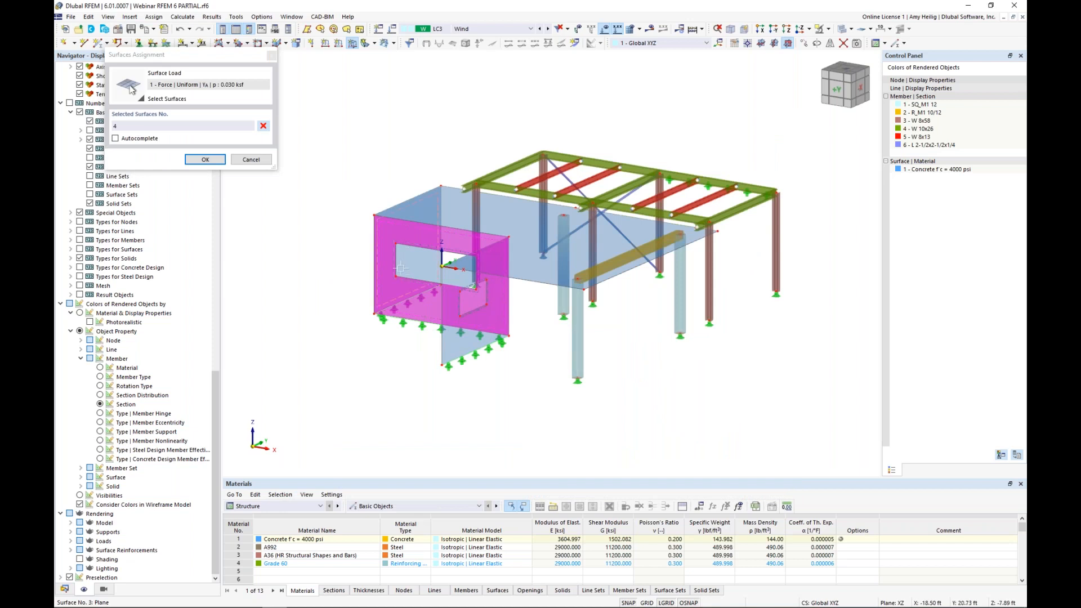
{"action": "left_click", "coordinate": [204, 159]}
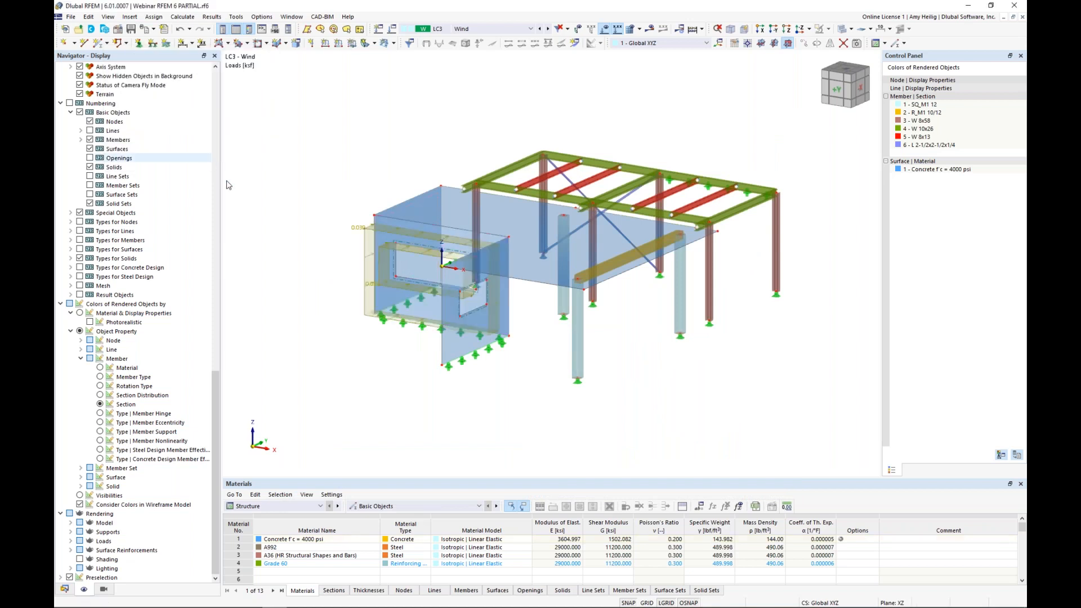
{"action": "middle_click_drag", "start_coordinate": [410, 349], "coordinate": [463, 366], "text": "ctrl"}
{"action": "scroll", "coordinate": [435, 315], "scroll_direction": "up", "scroll_amount": 3}
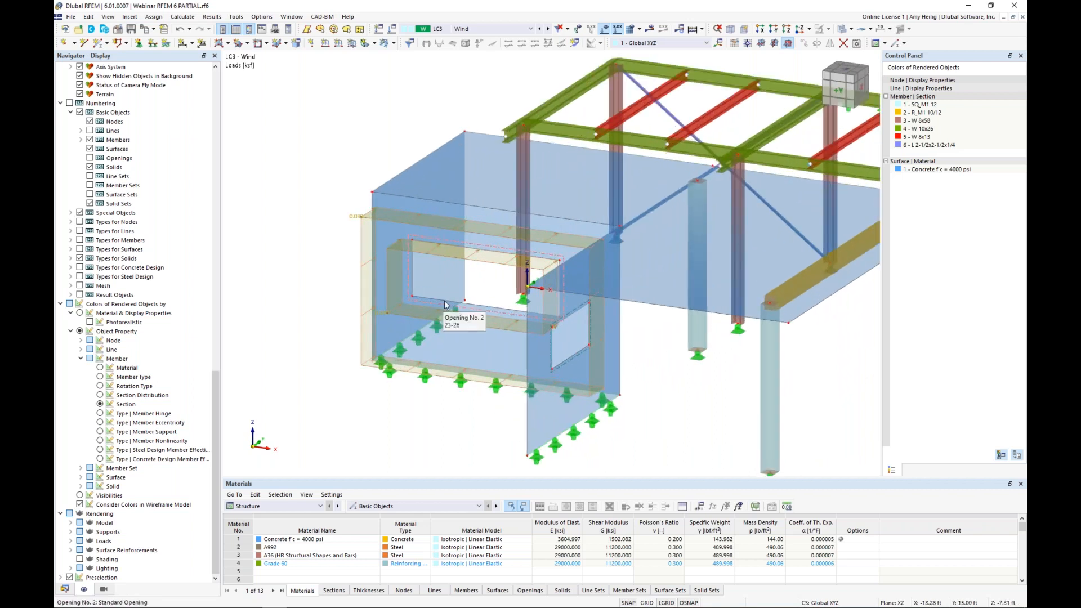
{"action": "mouse_move", "coordinate": [493, 287]}
{"action": "middle_mouse_down", "text": "ctrl"}
{"action": "mouse_move", "coordinate": [552, 259]}
{"action": "mouse_move", "coordinate": [498, 283]}
{"action": "middle_mouse_up", "text": "ctrl"}
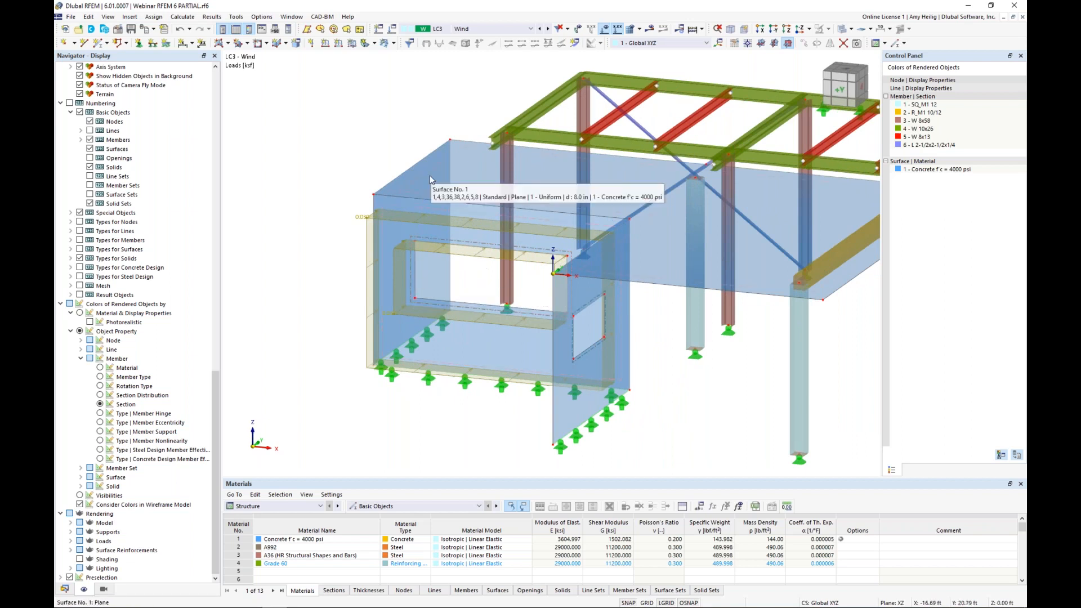
Step: Define a new opening load of 0.030 ksf in the global Y direction for the Wind load case
{"action": "left_click", "coordinate": [394, 43]}
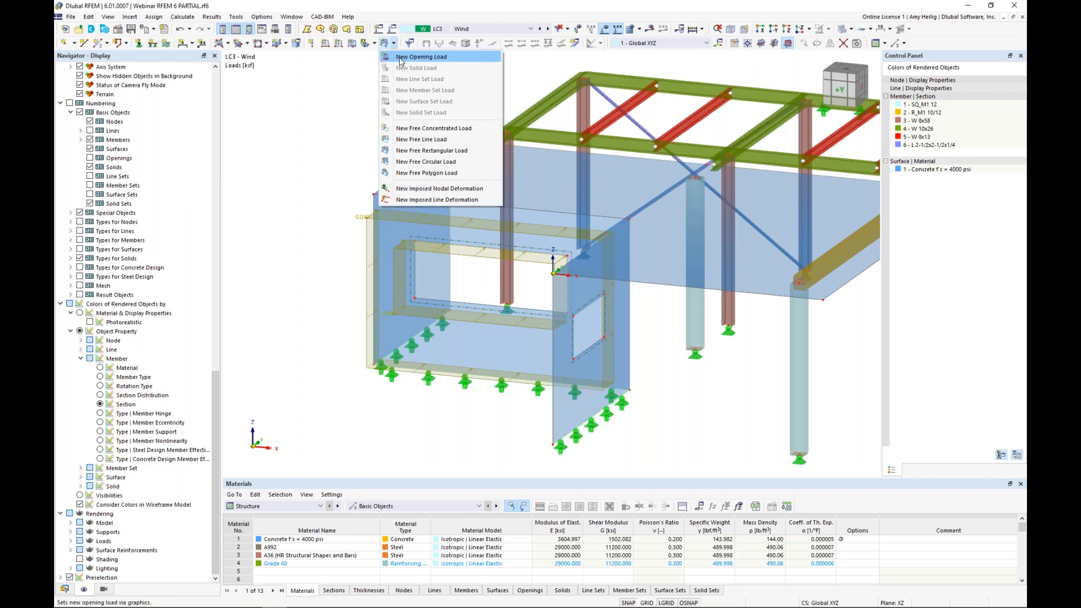
{"action": "left_click", "coordinate": [401, 57]}
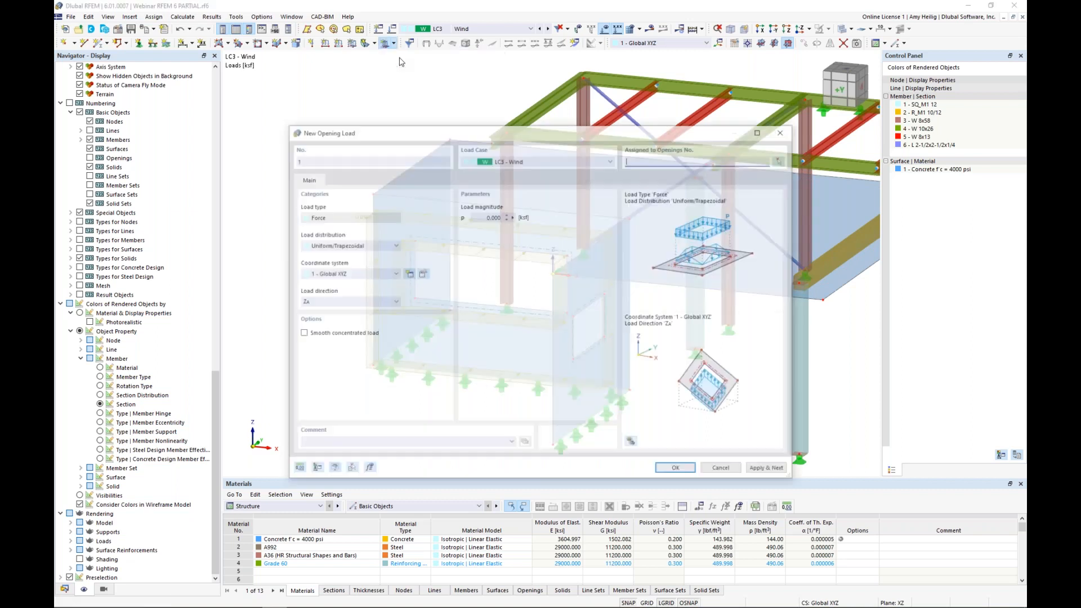
{"action": "left_click_drag", "start_coordinate": [479, 215], "coordinate": [526, 218]}
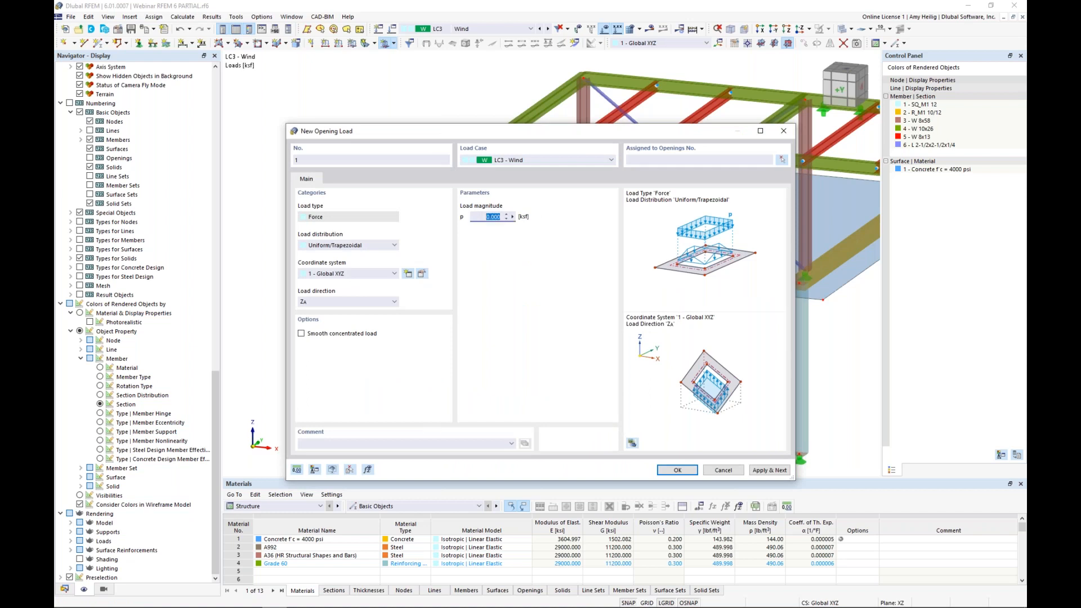
{"action": "type", "text": "0."}
{"action": "left_click", "coordinate": [366, 302]}
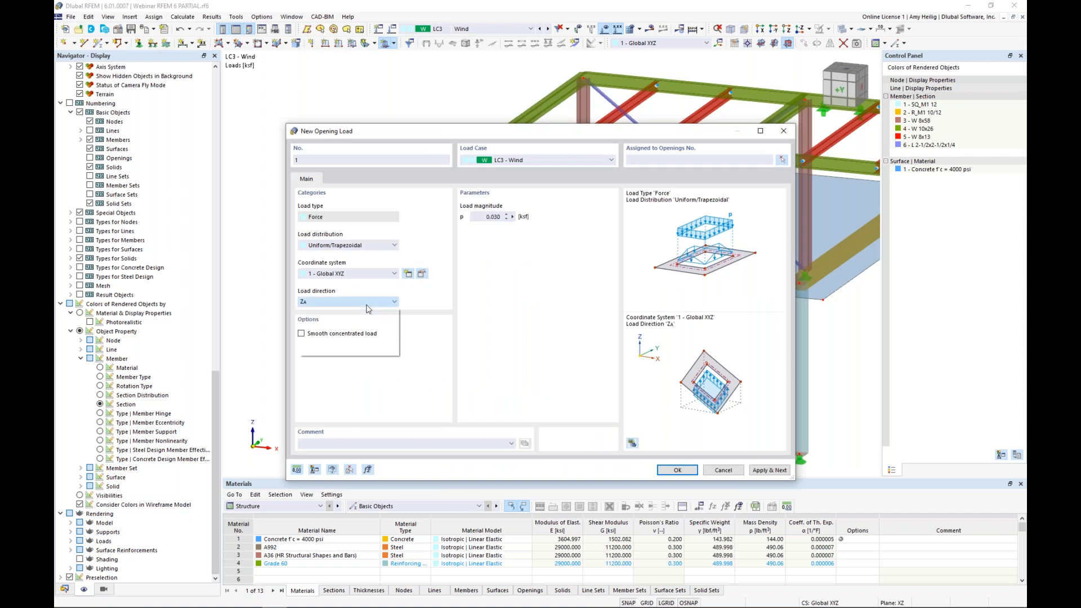
{"action": "left_click", "coordinate": [362, 320]}
Step: Assign the opening load to opening 2 in the wind-loaded concrete wall and inspect the resulting load
{"action": "left_click", "coordinate": [677, 470]}
{"action": "left_click", "coordinate": [528, 319]}
{"action": "left_click", "coordinate": [216, 150]}
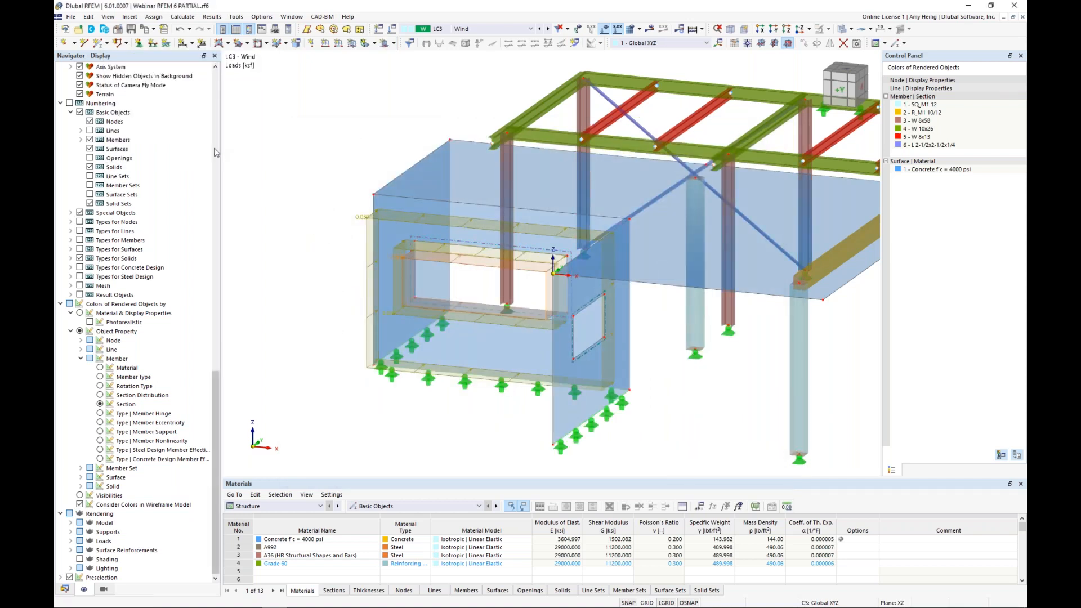
{"action": "scroll", "coordinate": [472, 274], "scroll_direction": "up", "scroll_amount": 3}
{"action": "middle_click_drag", "start_coordinate": [473, 276], "coordinate": [432, 234], "text": "ctrl"}
{"action": "scroll", "coordinate": [427, 270], "scroll_direction": "down", "scroll_amount": 3}
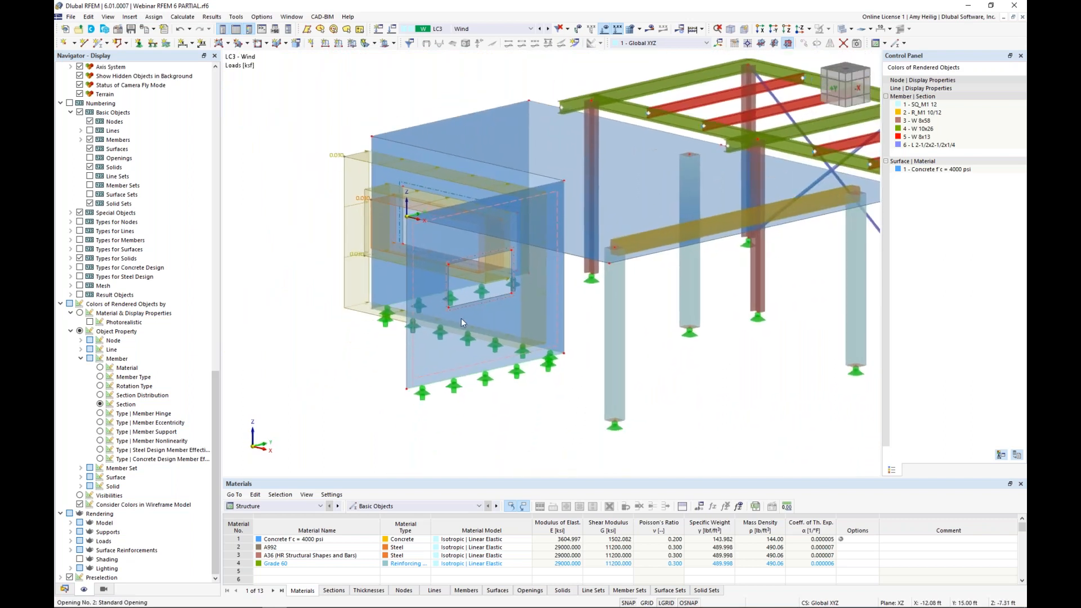
Step: Start a new rectangular surface and set its stiffness type to Load Transfer
{"action": "scroll", "coordinate": [517, 374], "scroll_direction": "down", "scroll_amount": 1}
{"action": "middle_click_drag", "start_coordinate": [516, 374], "coordinate": [560, 366]}
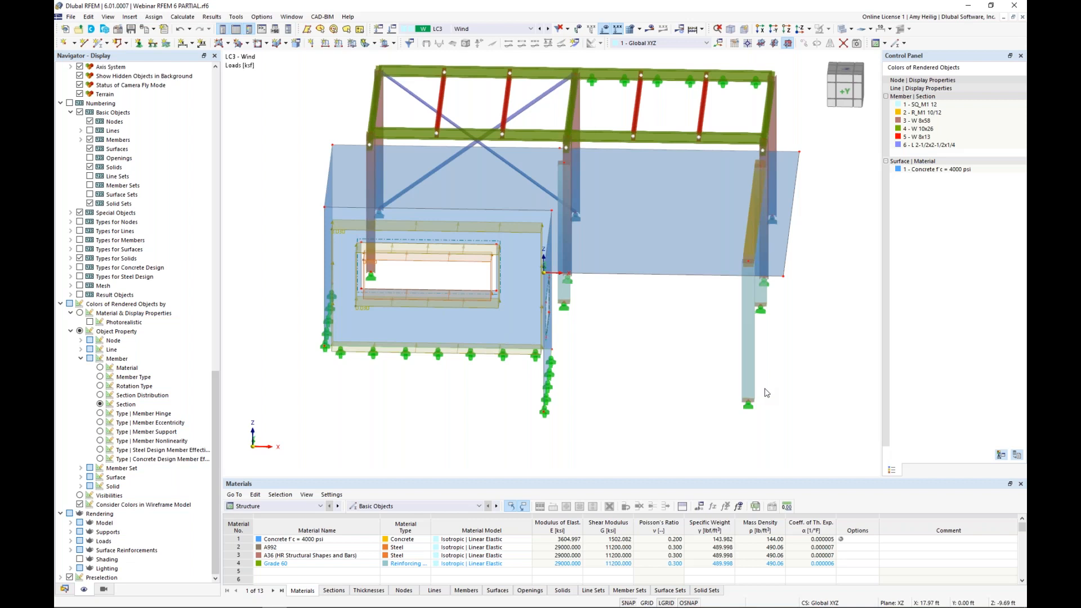
{"action": "middle_click_drag", "start_coordinate": [757, 397], "coordinate": [574, 372], "text": "ctrl"}
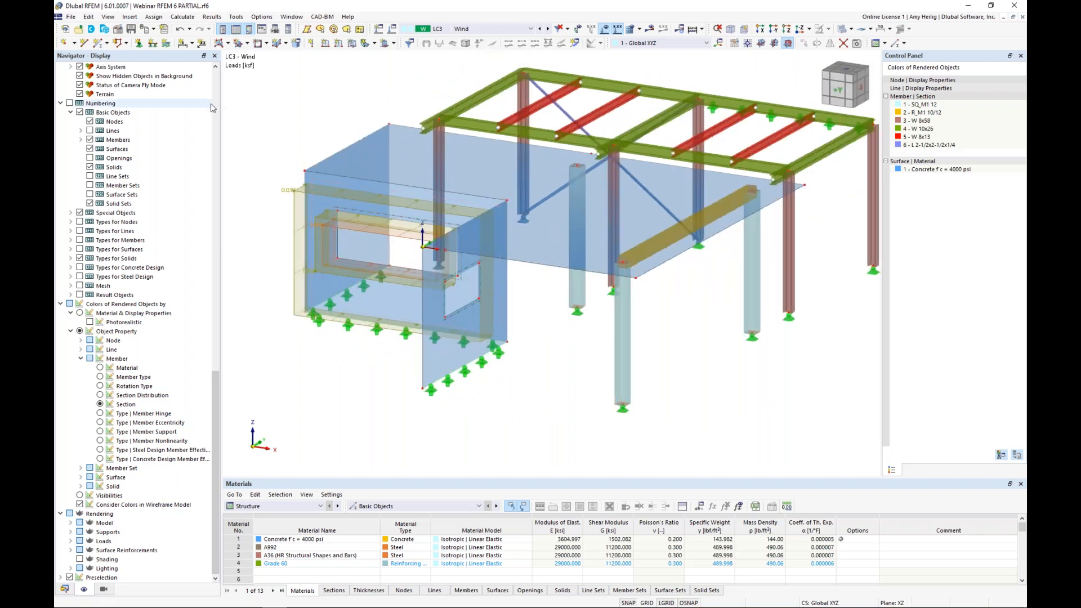
{"action": "left_click", "coordinate": [228, 43]}
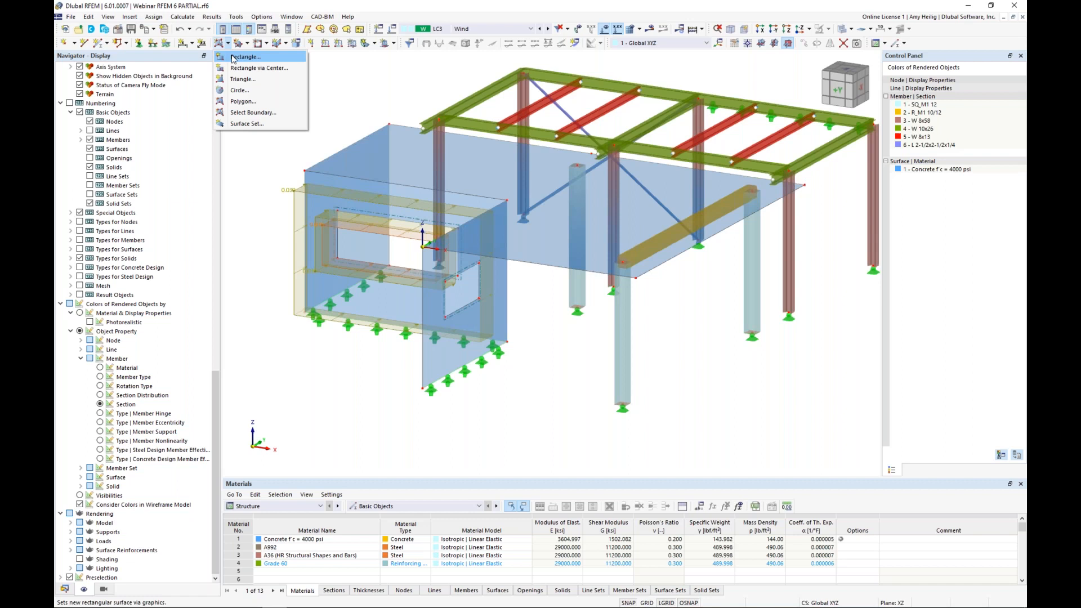
{"action": "left_click", "coordinate": [233, 58]}
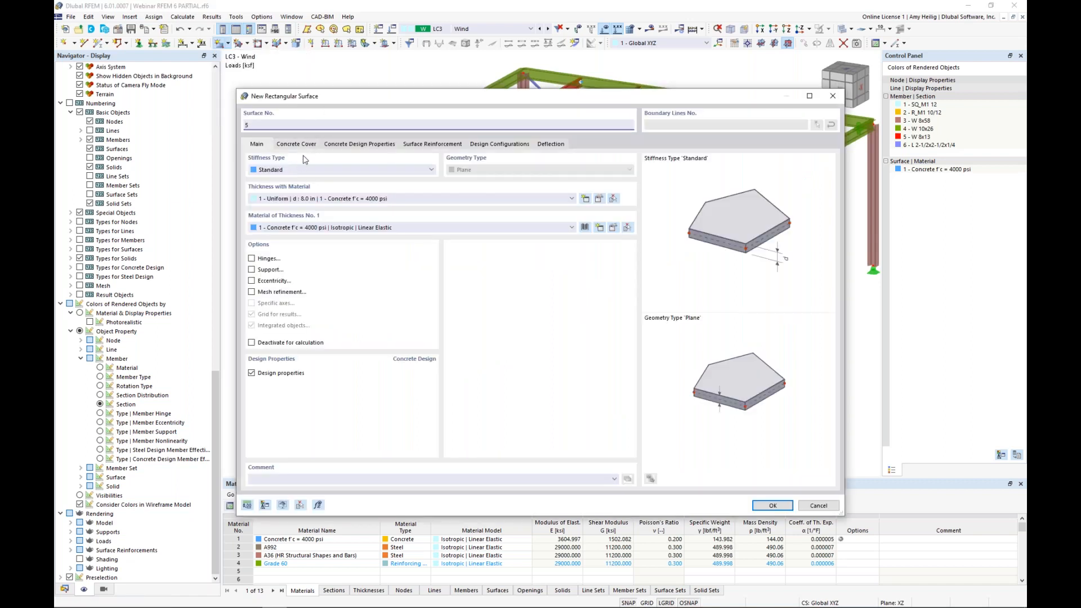
{"action": "left_click", "coordinate": [292, 170]}
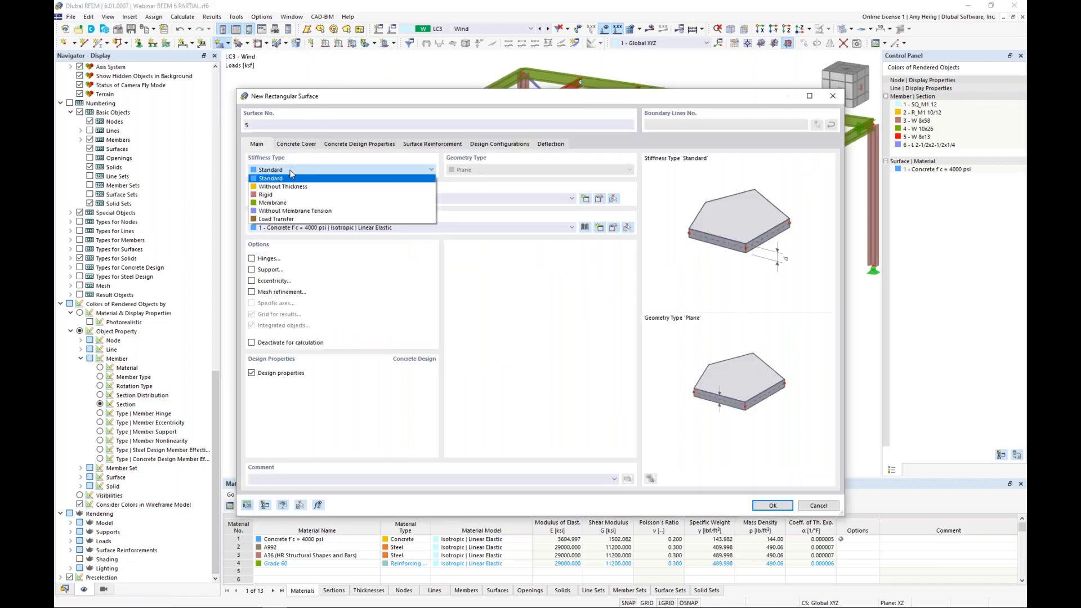
{"action": "left_click", "coordinate": [295, 220]}
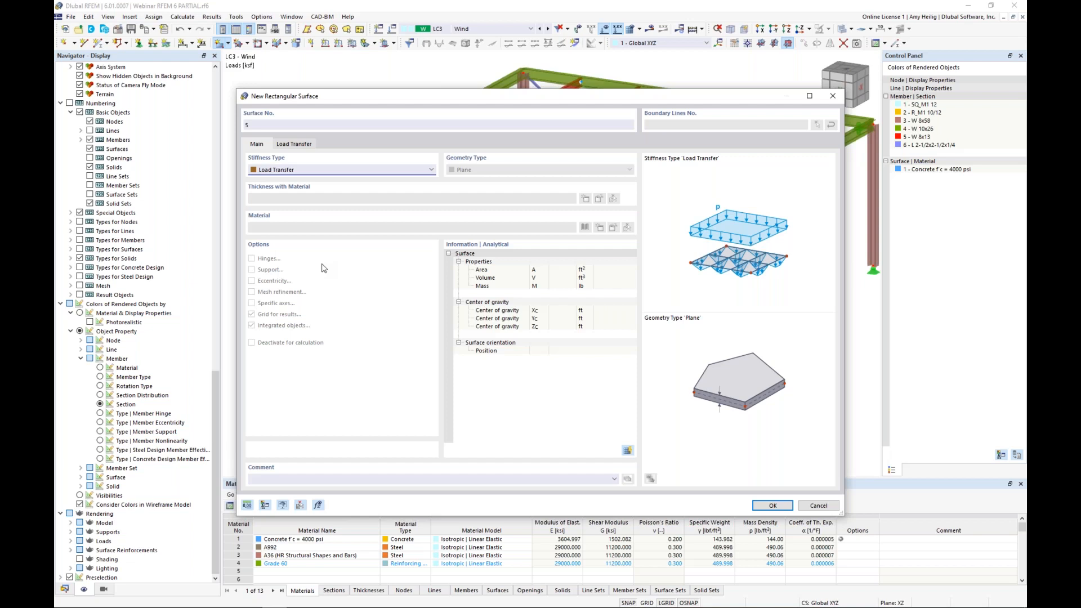
Step: Set the new surface's load transfer direction to Both Directions and accept its properties
{"action": "left_click", "coordinate": [300, 147]}
{"action": "left_click", "coordinate": [309, 183]}
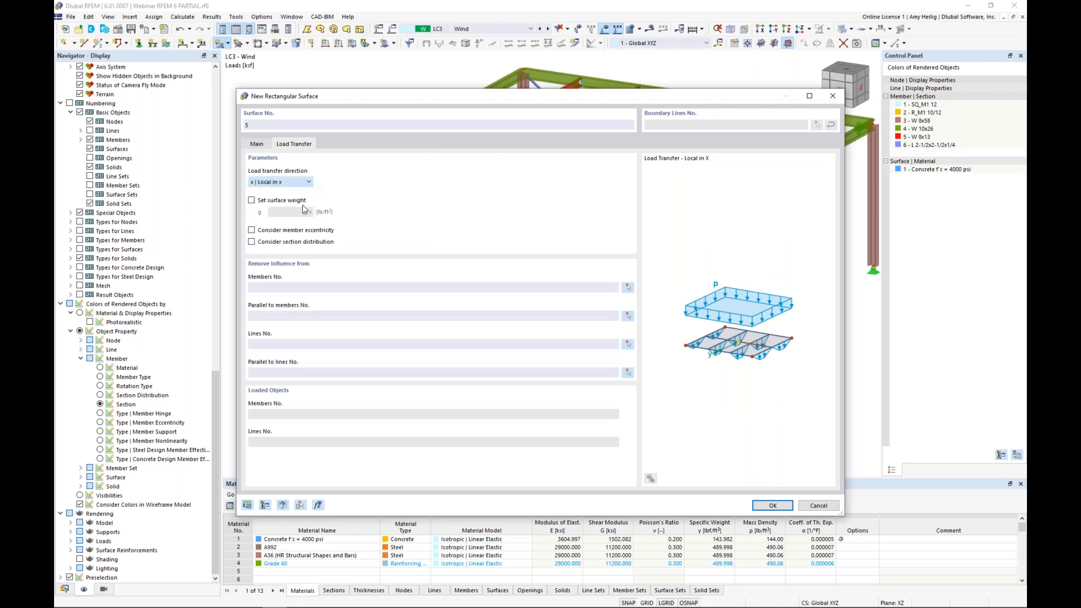
{"action": "left_click", "coordinate": [305, 207]}
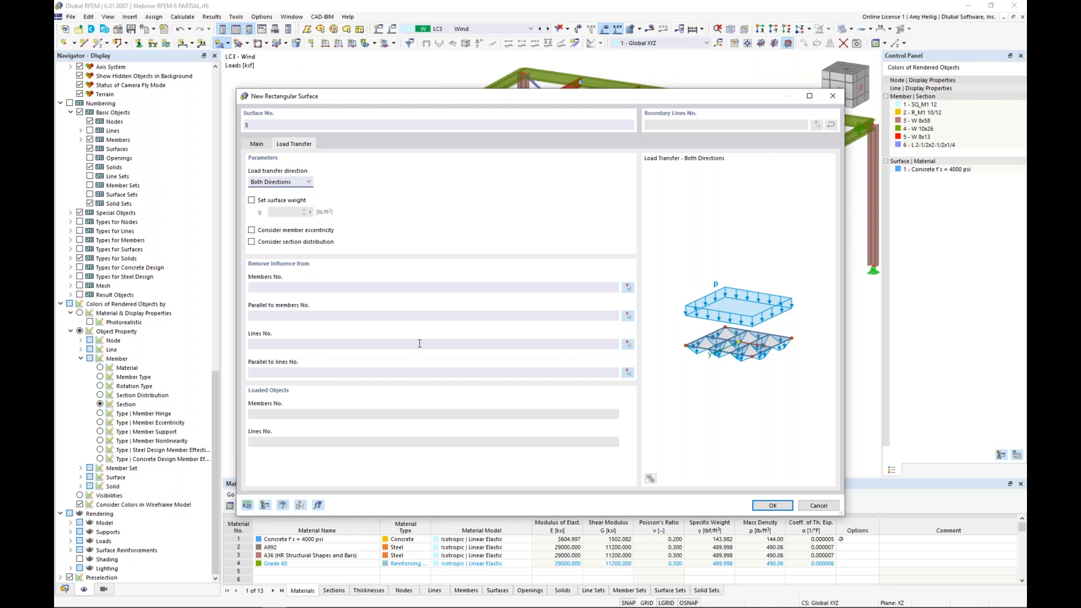
{"action": "left_click", "coordinate": [773, 505]}
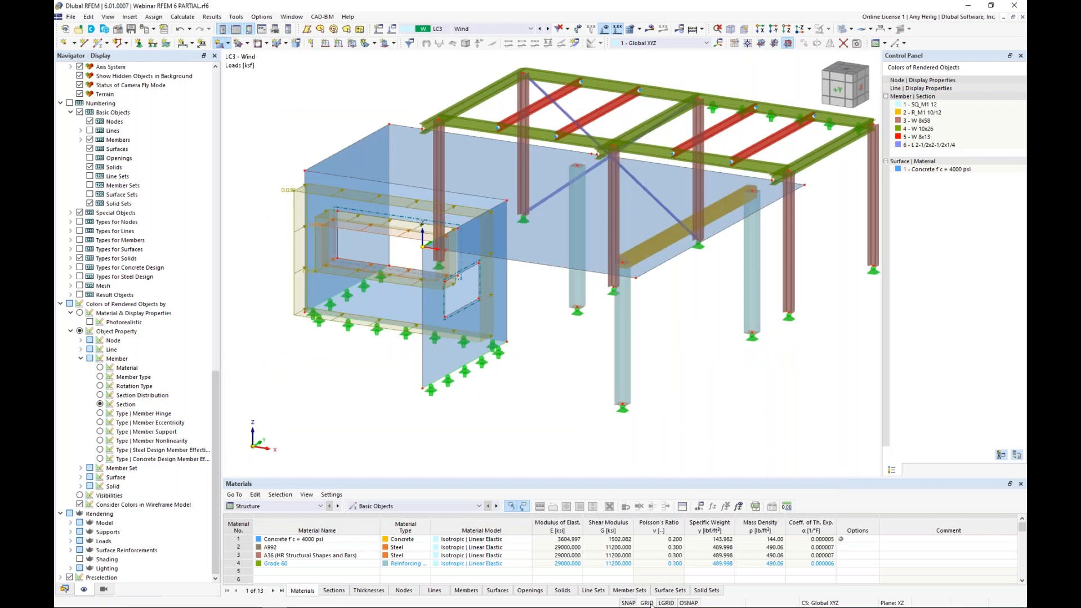
Step: Draw the load transfer surface in the XZ plane from X 19.50, Z -12.00 ft to the origin, and switch off the grid
{"action": "middle_click_drag", "start_coordinate": [677, 388], "coordinate": [564, 334], "text": "ctrl"}
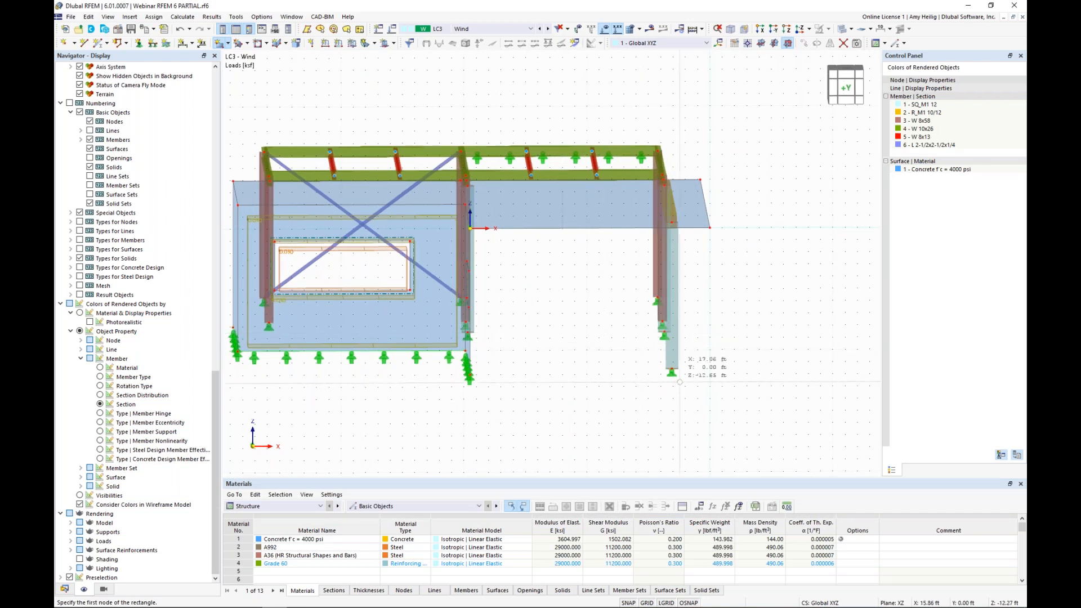
{"action": "left_click", "coordinate": [710, 373]}
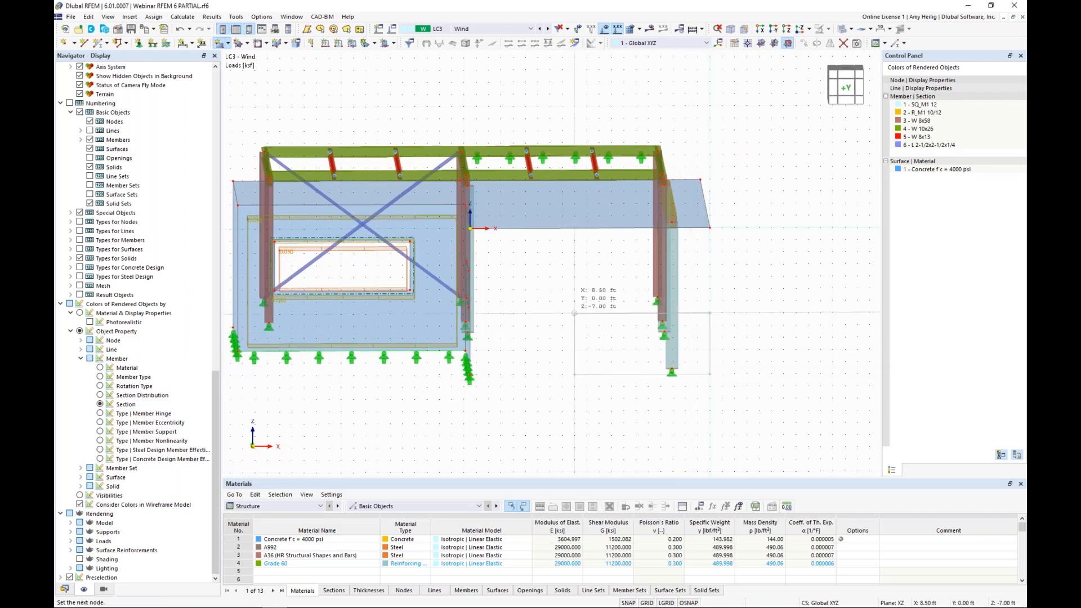
{"action": "left_click", "coordinate": [470, 228]}
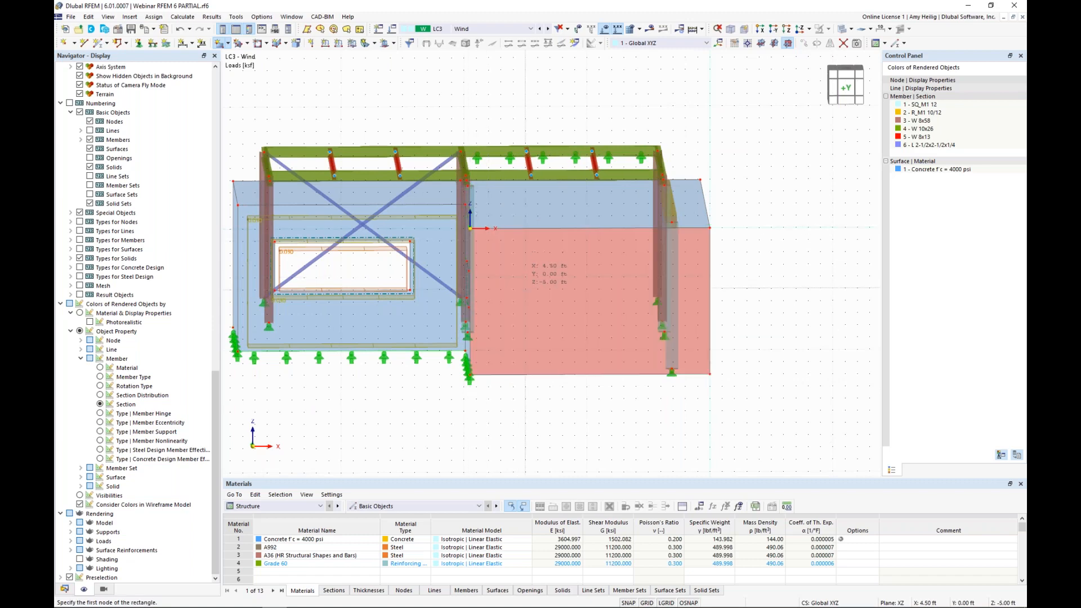
{"action": "middle_click_drag", "start_coordinate": [564, 284], "coordinate": [690, 353], "text": "ctrl"}
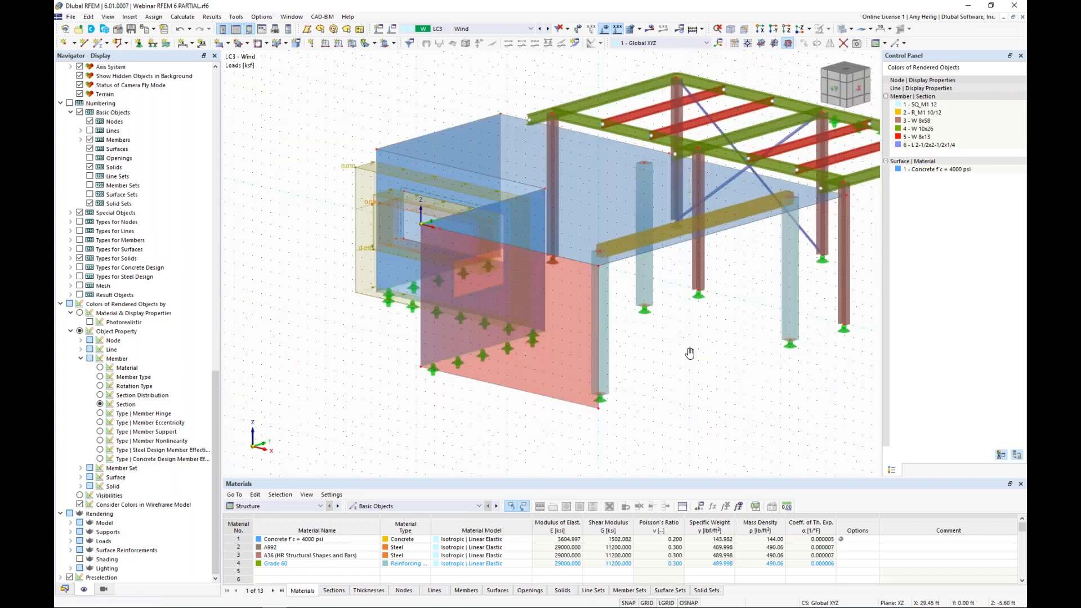
{"action": "left_click", "coordinate": [647, 603]}
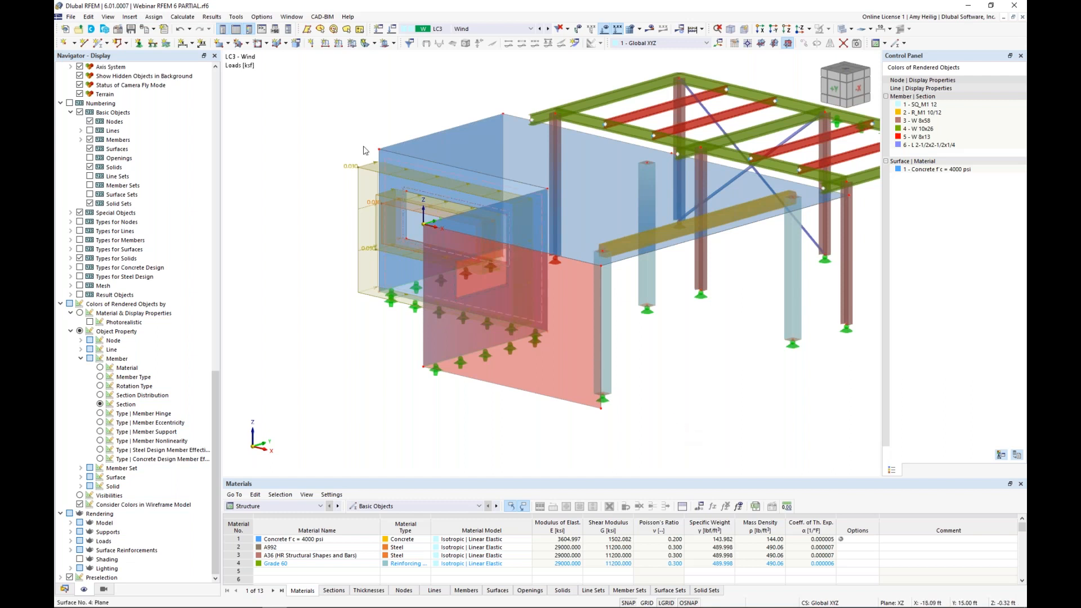
Step: Apply a uniform wind surface load of 0.03 ksf in global Y on true area to the load transfer surface
{"action": "left_click", "coordinate": [351, 45]}
{"action": "left_click", "coordinate": [459, 202]}
{"action": "type", "text": "0.0"}
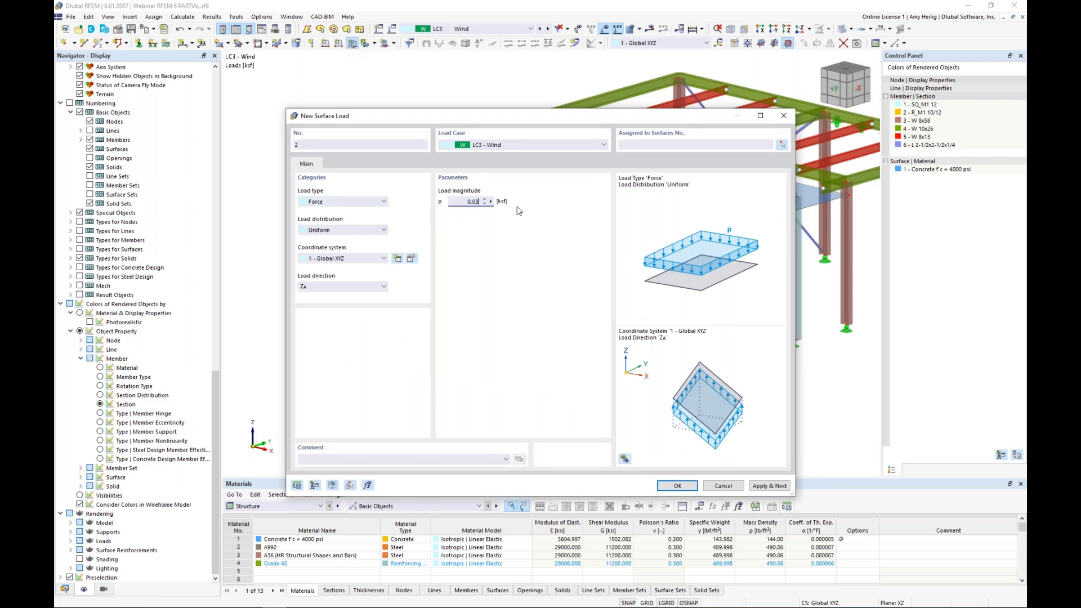
{"action": "type", "text": "3"}
{"action": "left_click", "coordinate": [316, 286]}
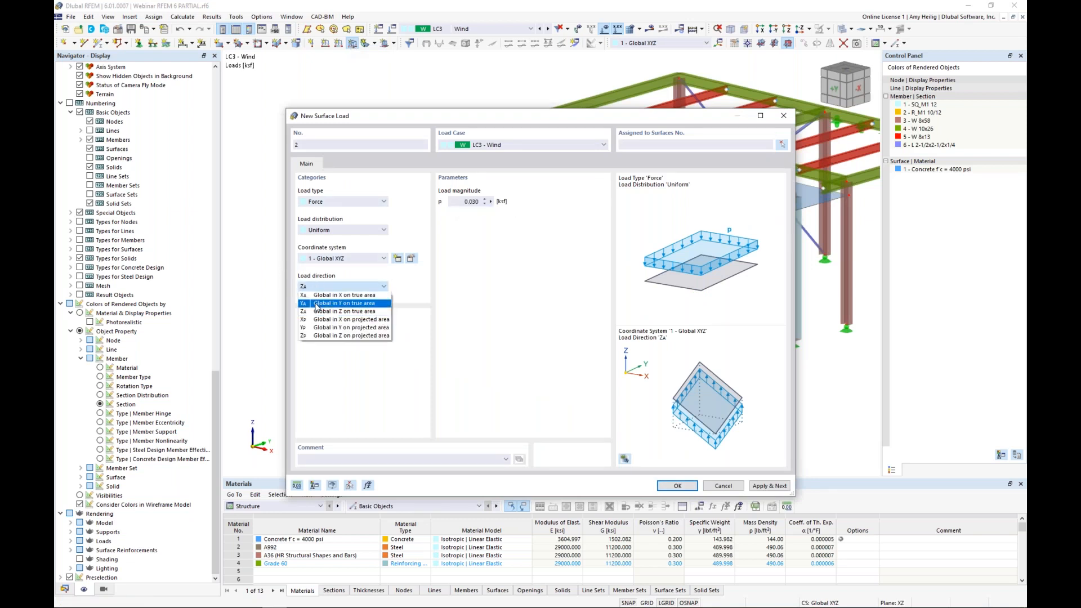
{"action": "left_click", "coordinate": [317, 307]}
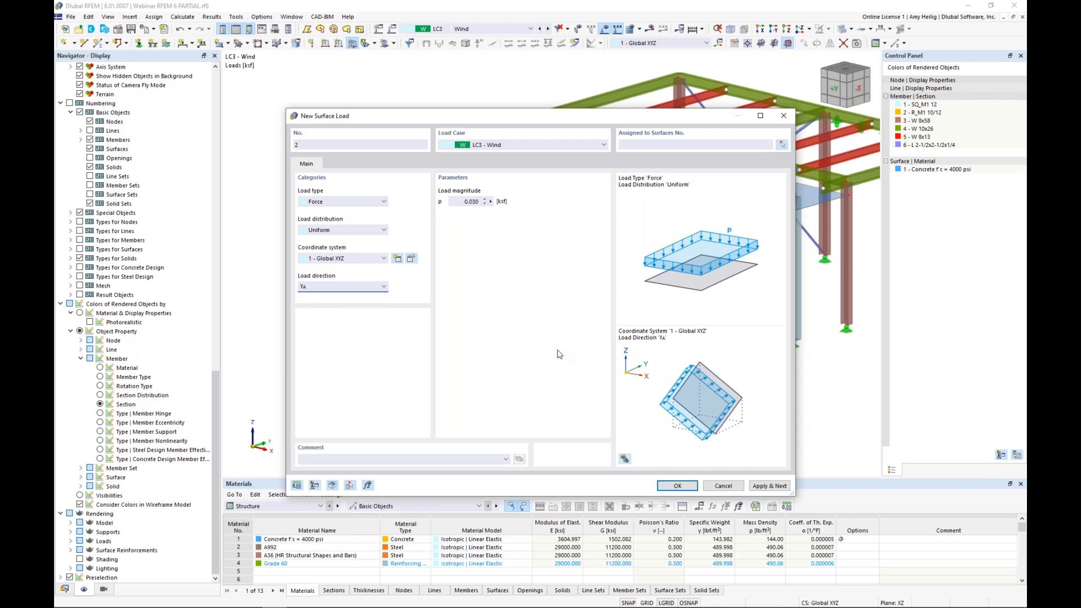
{"action": "left_click", "coordinate": [677, 486]}
{"action": "left_click", "coordinate": [566, 380]}
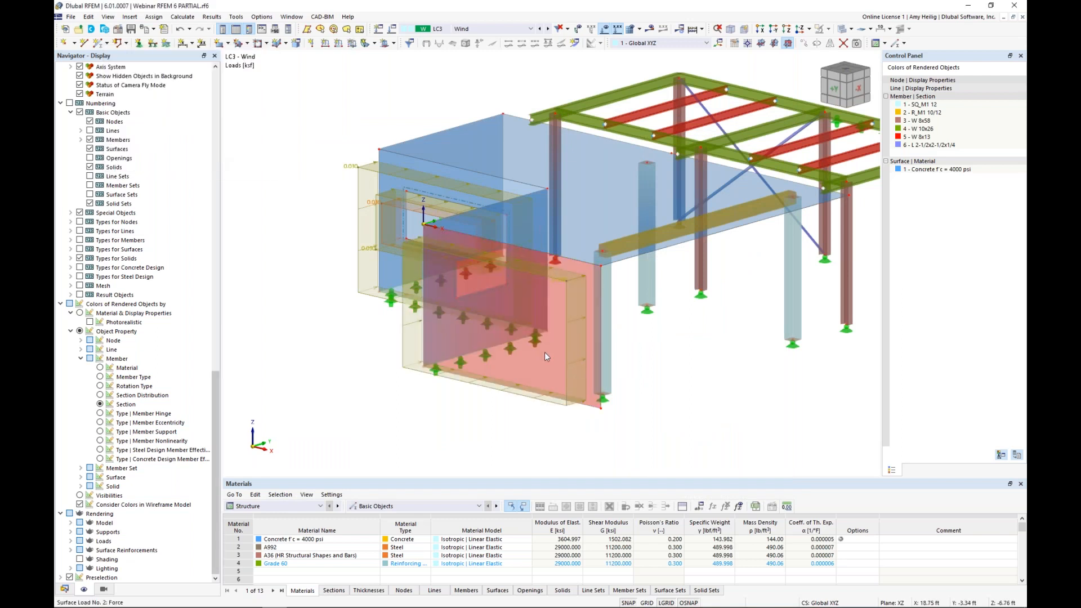
Step: Turn on the separate display of load transfer for surfaces and inspect the wind load on the load transfer surface
{"action": "middle_click_drag", "start_coordinate": [696, 384], "coordinate": [664, 355], "text": "ctrl"}
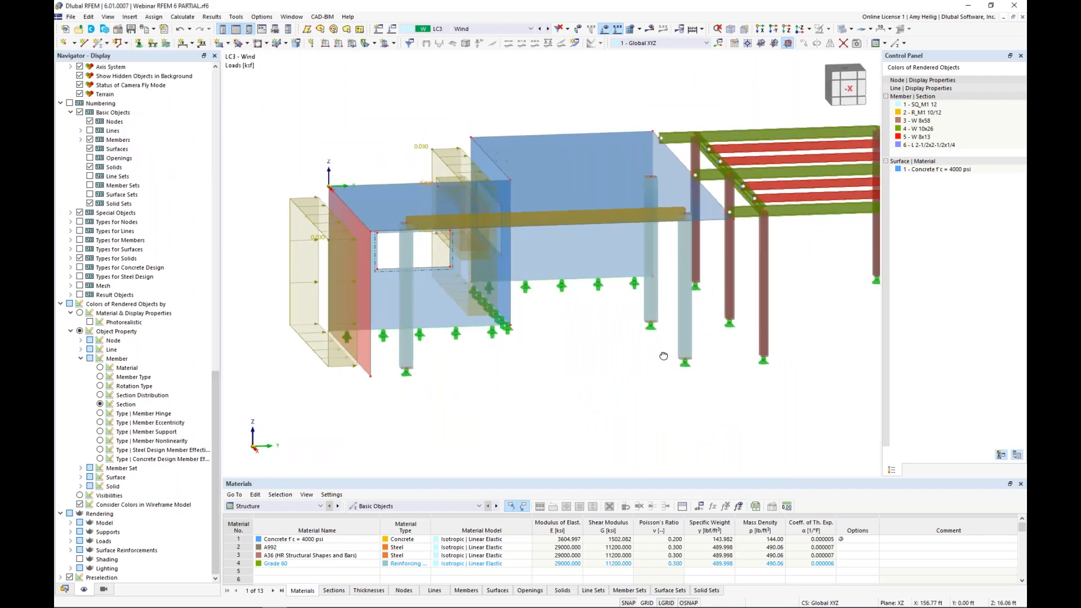
{"action": "scroll", "coordinate": [664, 356], "scroll_direction": "down", "scroll_amount": 1}
{"action": "scroll", "coordinate": [392, 352], "scroll_direction": "up", "scroll_amount": 1}
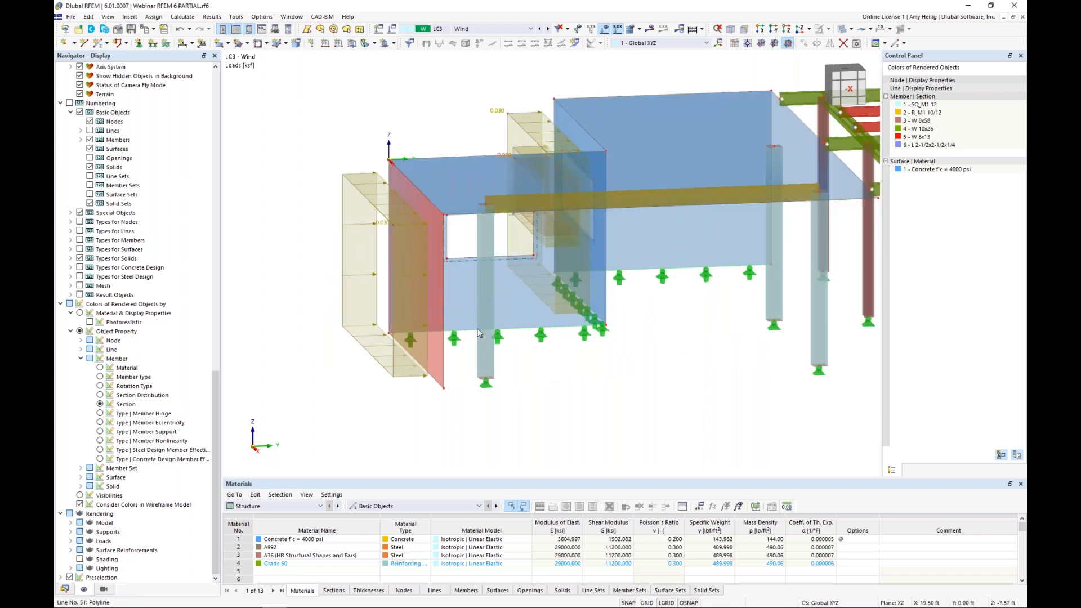
{"action": "scroll", "coordinate": [149, 450], "scroll_direction": "up", "scroll_amount": 20}
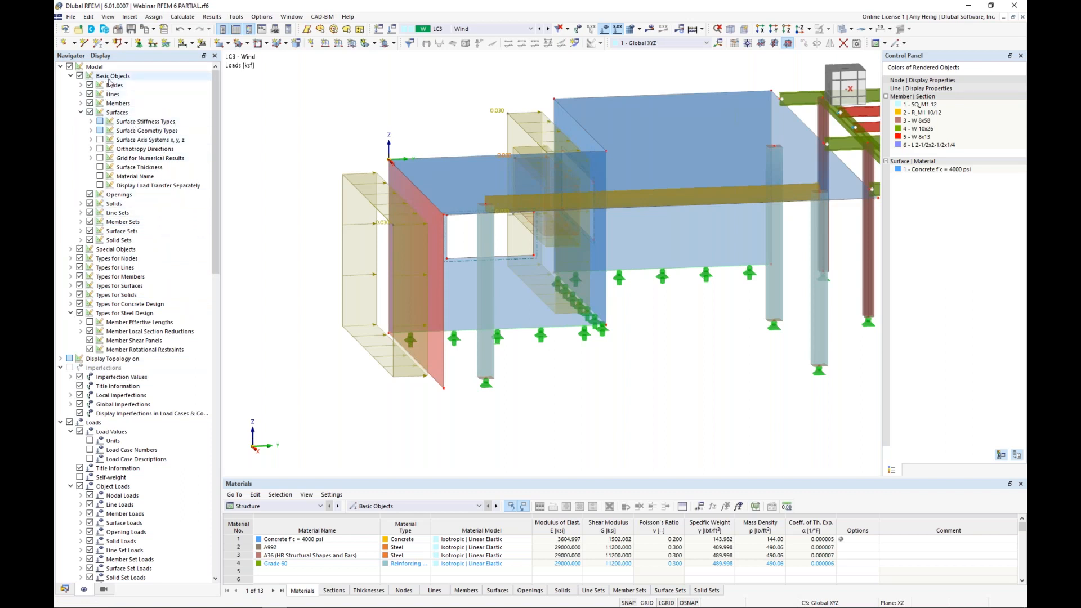
{"action": "left_click", "coordinate": [100, 185]}
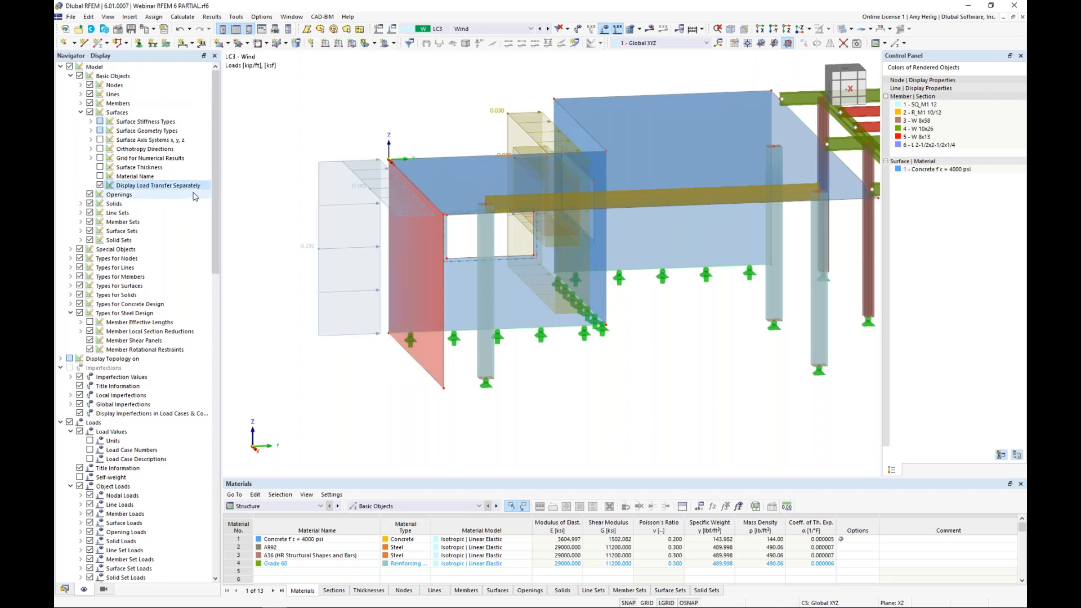
{"action": "middle_click_drag", "start_coordinate": [263, 247], "coordinate": [344, 258], "text": "ctrl"}
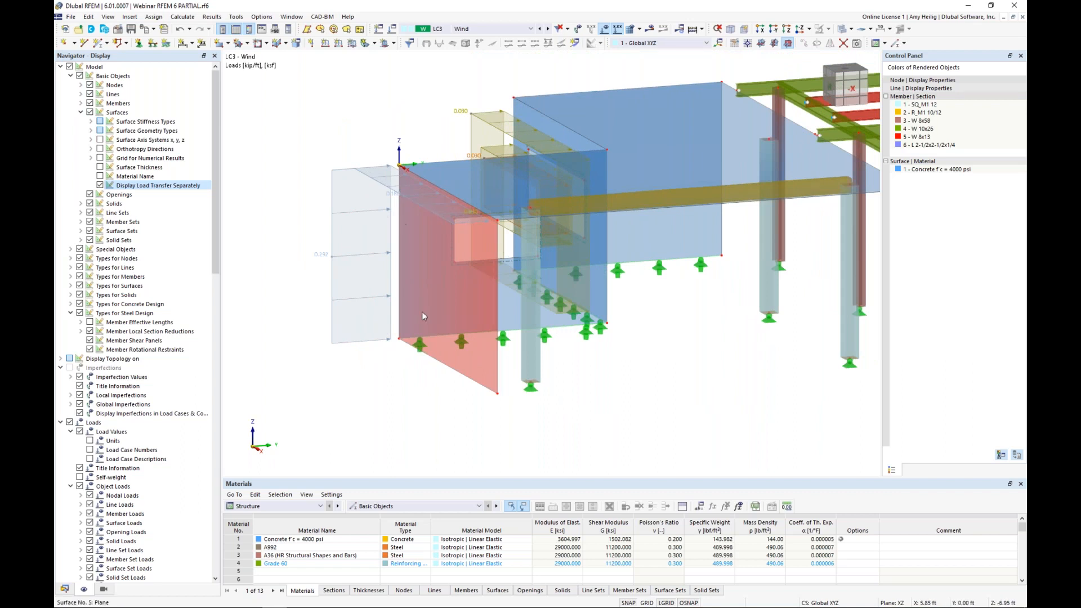
Step: Change the load transfer direction of surface 5 to Local in y
{"action": "double_click", "coordinate": [481, 366]}
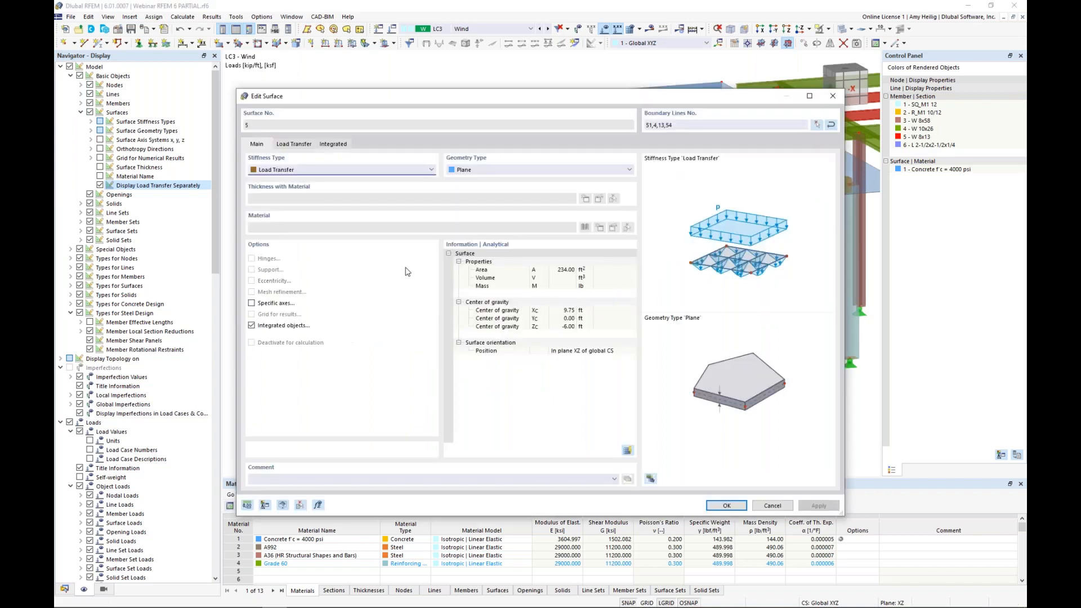
{"action": "left_click", "coordinate": [294, 145]}
{"action": "left_click", "coordinate": [290, 181]}
{"action": "left_click", "coordinate": [284, 198]}
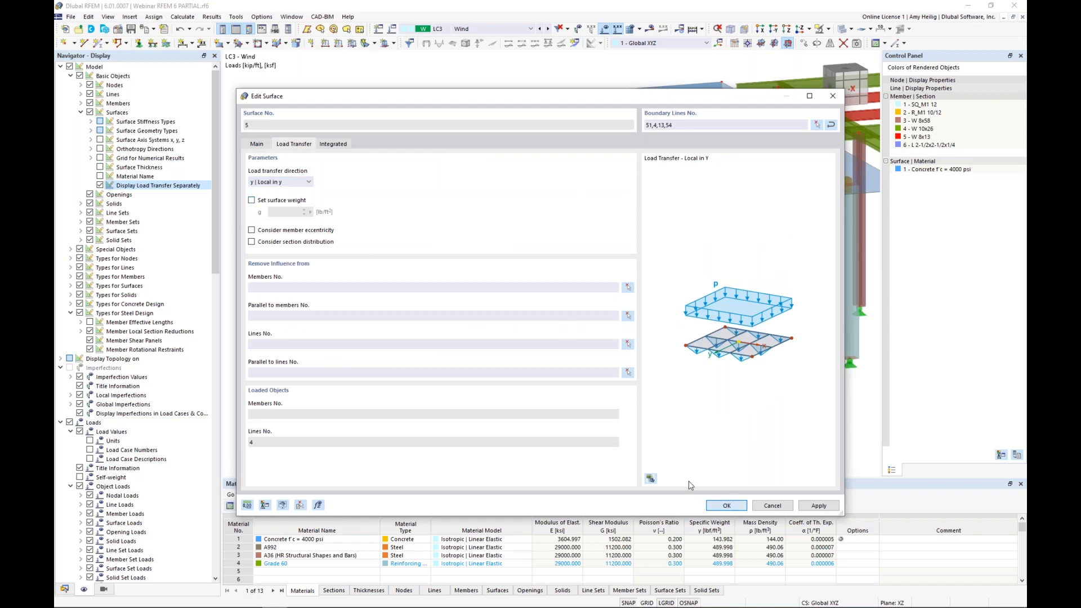
{"action": "key", "text": "Return"}
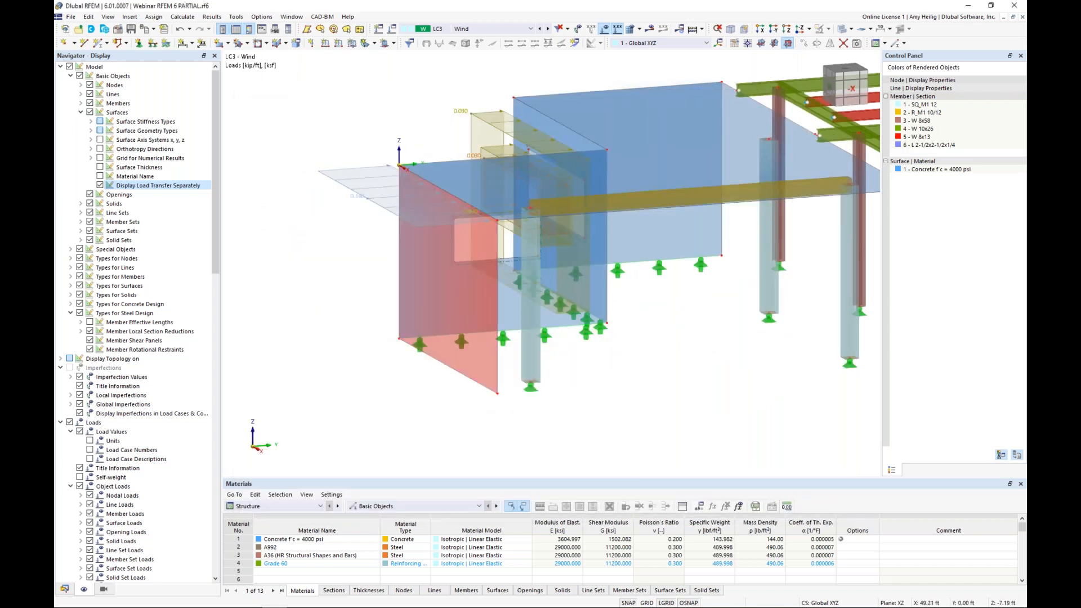
Step: Examine the loads contained in combinations CO2 (1.20D + 1.60L) and CO4 (1.20D + W)
{"action": "middle_click_drag", "start_coordinate": [628, 403], "coordinate": [675, 394], "text": "ctrl"}
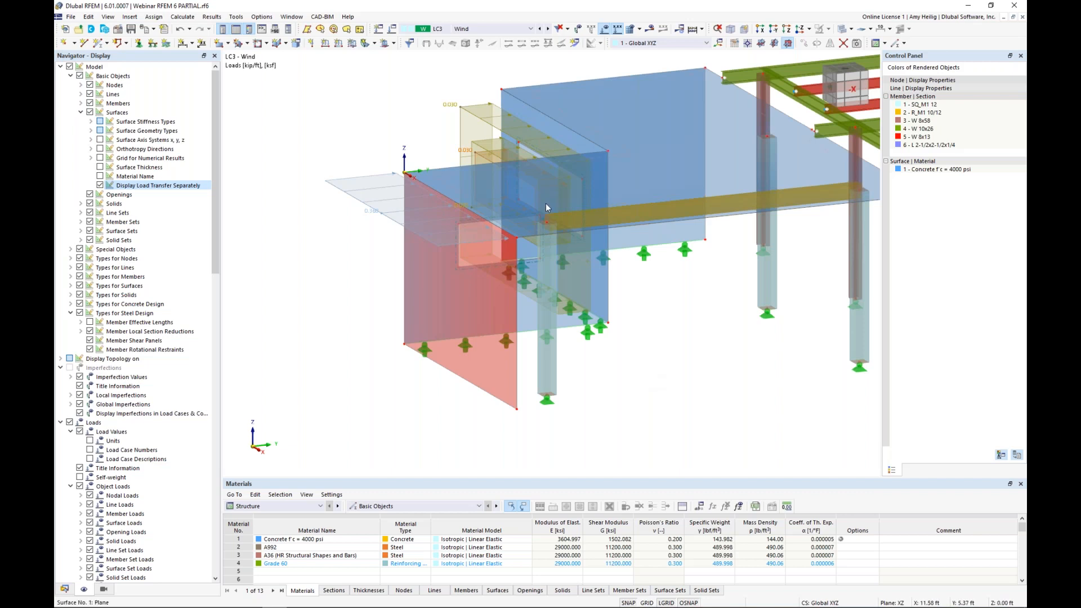
{"action": "scroll", "coordinate": [402, 129], "scroll_direction": "down", "scroll_amount": 1}
{"action": "left_click", "coordinate": [531, 29]}
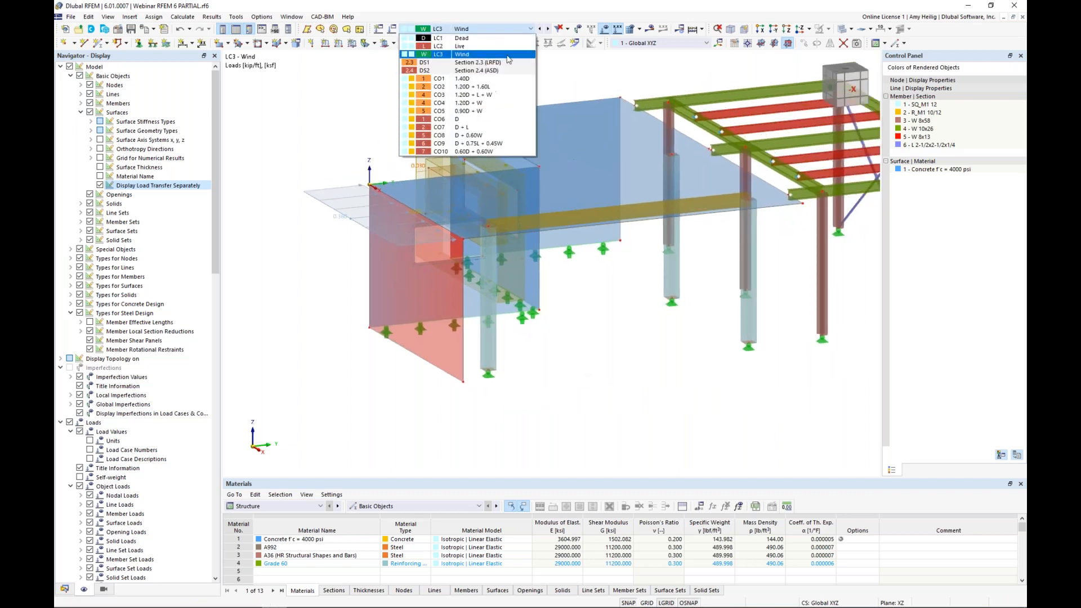
{"action": "left_click", "coordinate": [523, 81]}
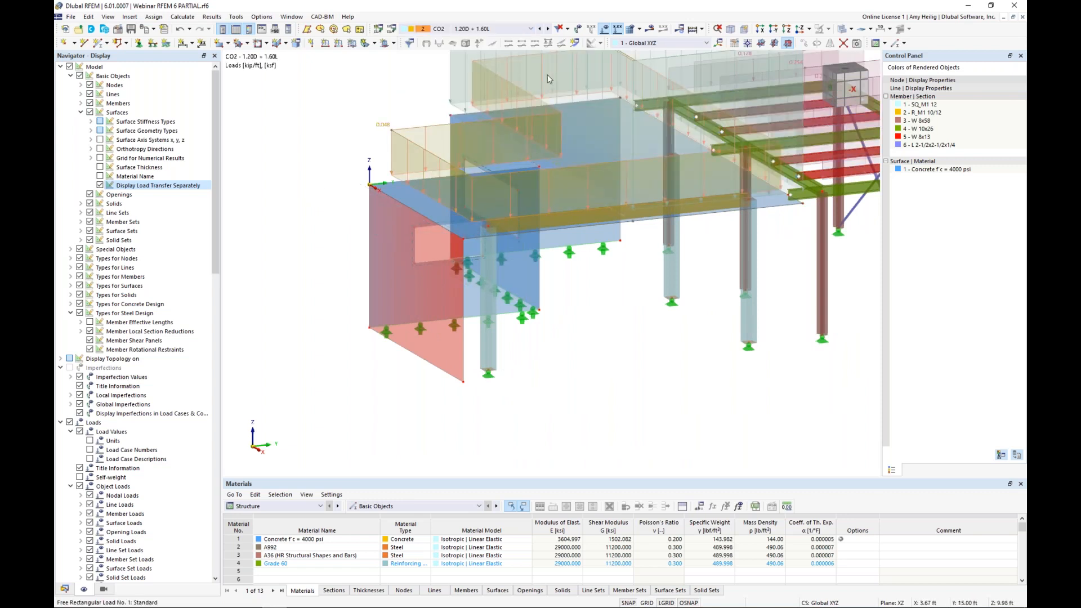
{"action": "scroll", "coordinate": [547, 74], "scroll_direction": "down", "scroll_amount": 1}
{"action": "middle_click_drag", "start_coordinate": [596, 120], "coordinate": [488, 194]}
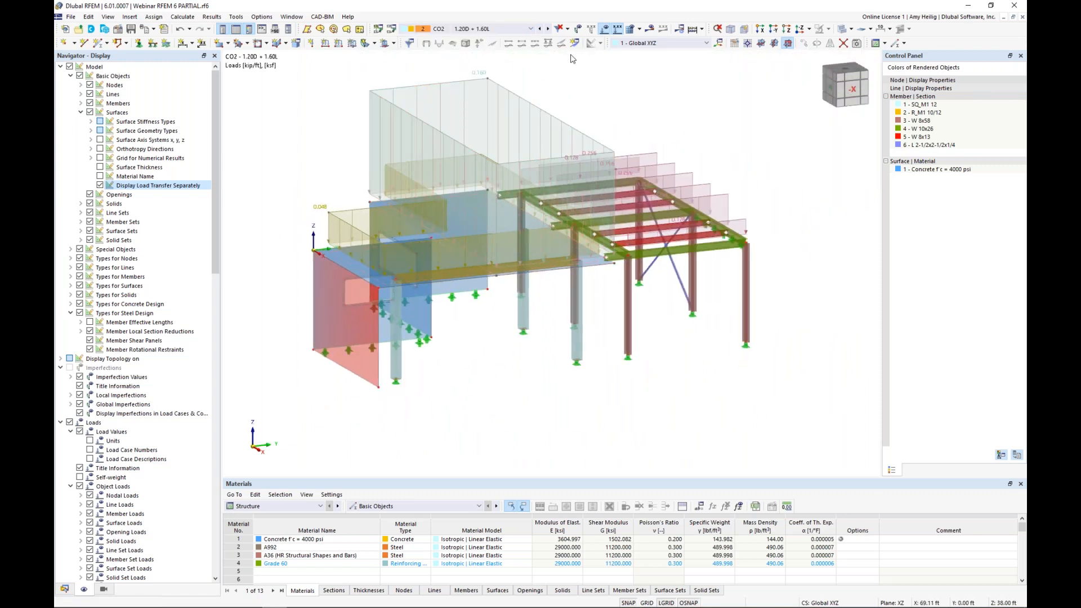
{"action": "left_click", "coordinate": [548, 29]}
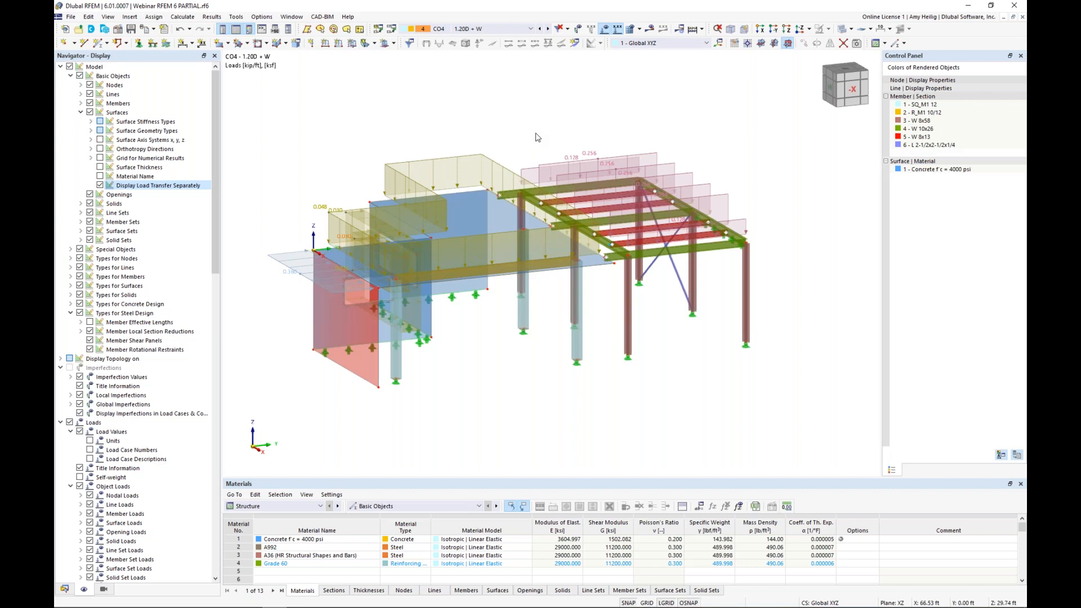
Step: Hide the loads and try to generate the mesh with a 1.00 ft target finite element length
{"action": "left_click", "coordinate": [604, 30]}
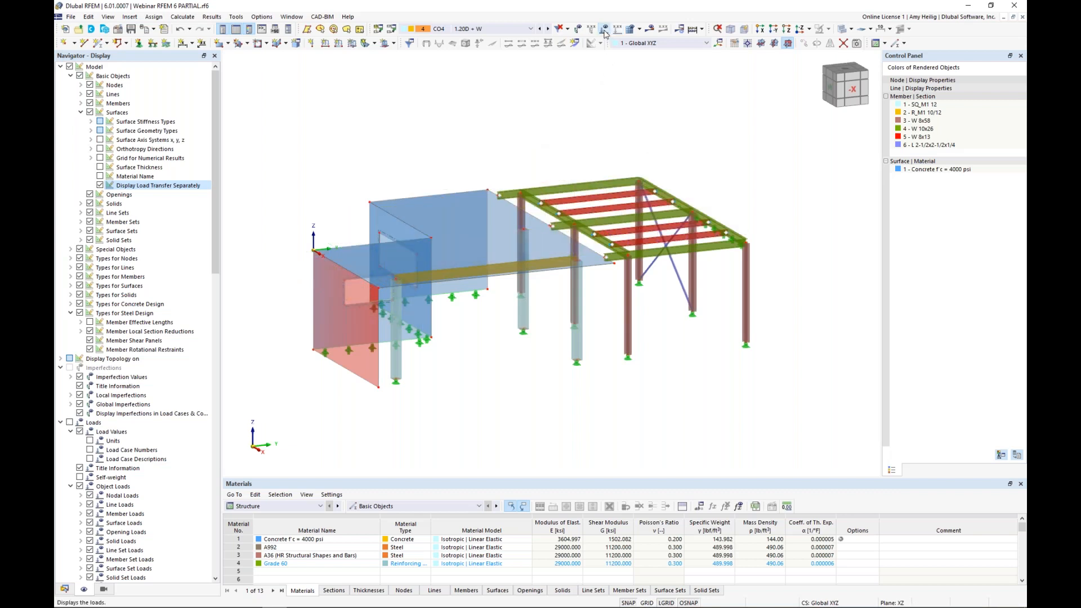
{"action": "left_click", "coordinate": [184, 18]}
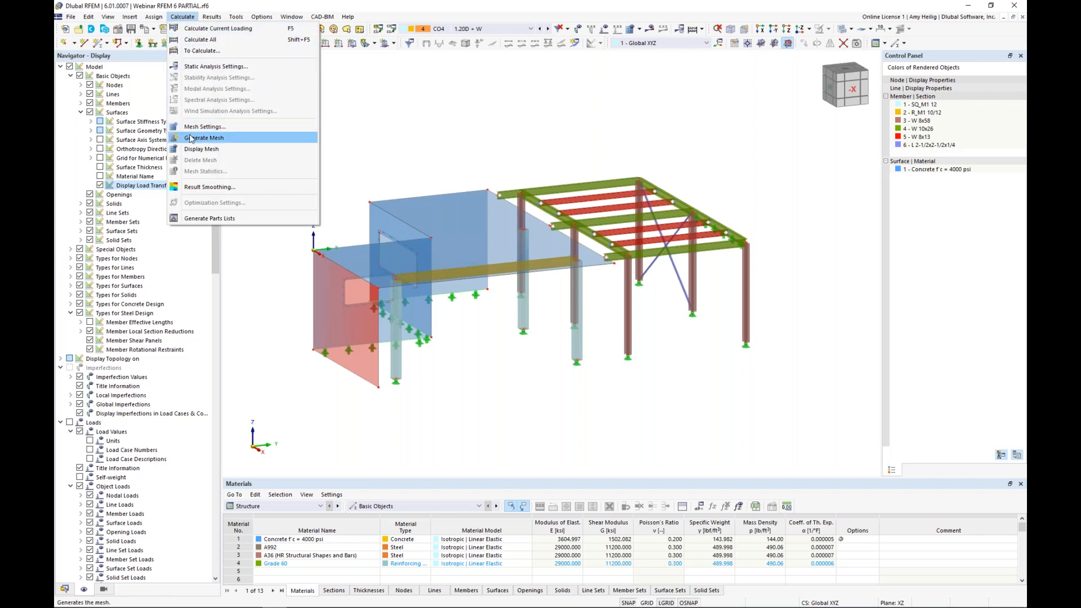
{"action": "left_click", "coordinate": [228, 129]}
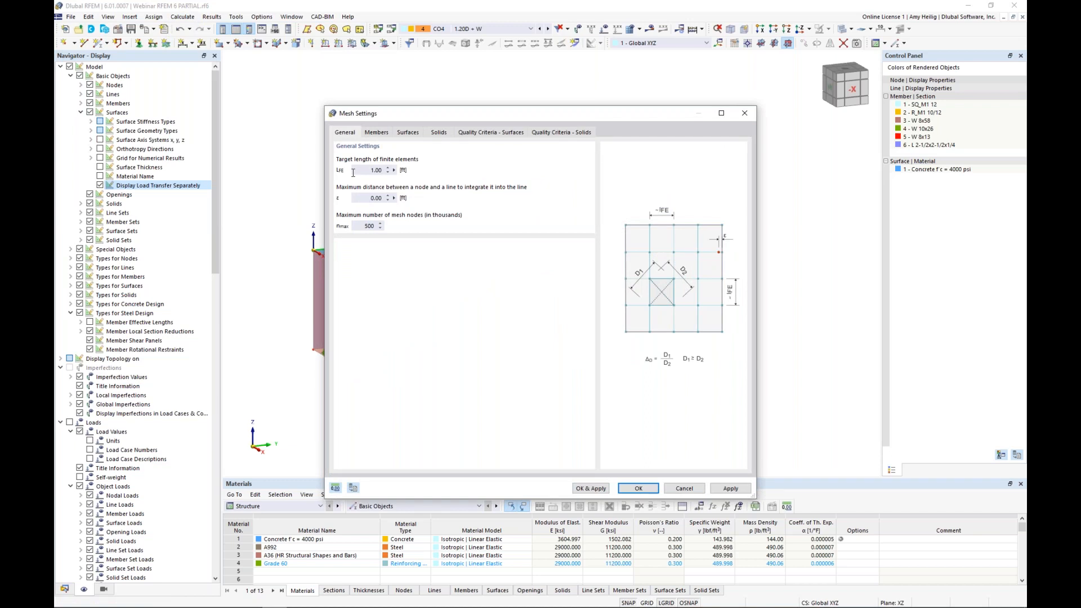
{"action": "left_click", "coordinate": [598, 490]}
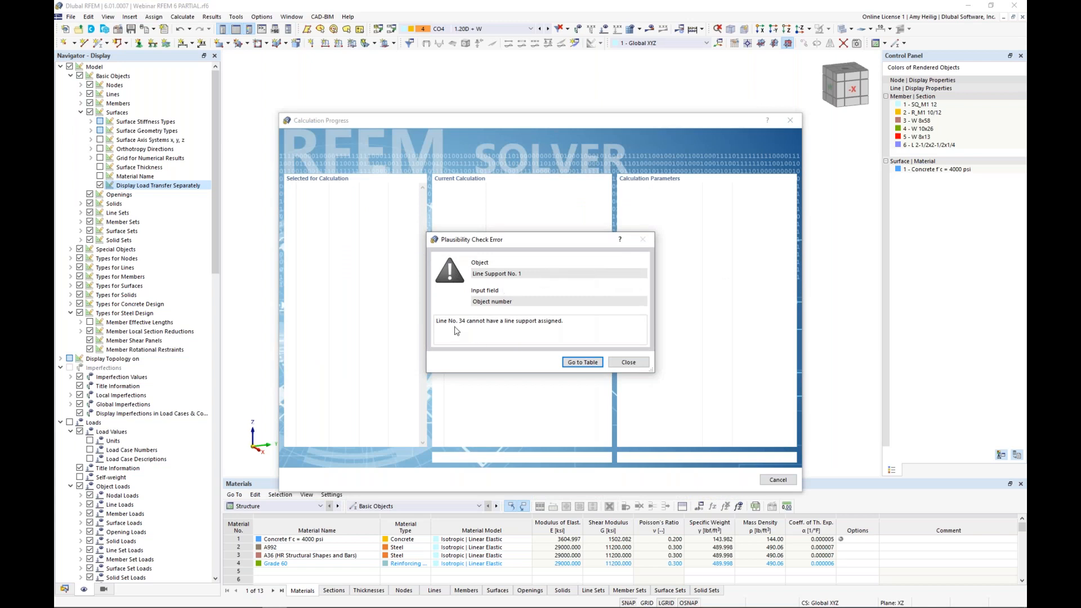
Step: Remove line 34 from line support 1 so that it is assigned only to lines 7, 11 and 12
{"action": "left_click", "coordinate": [583, 363]}
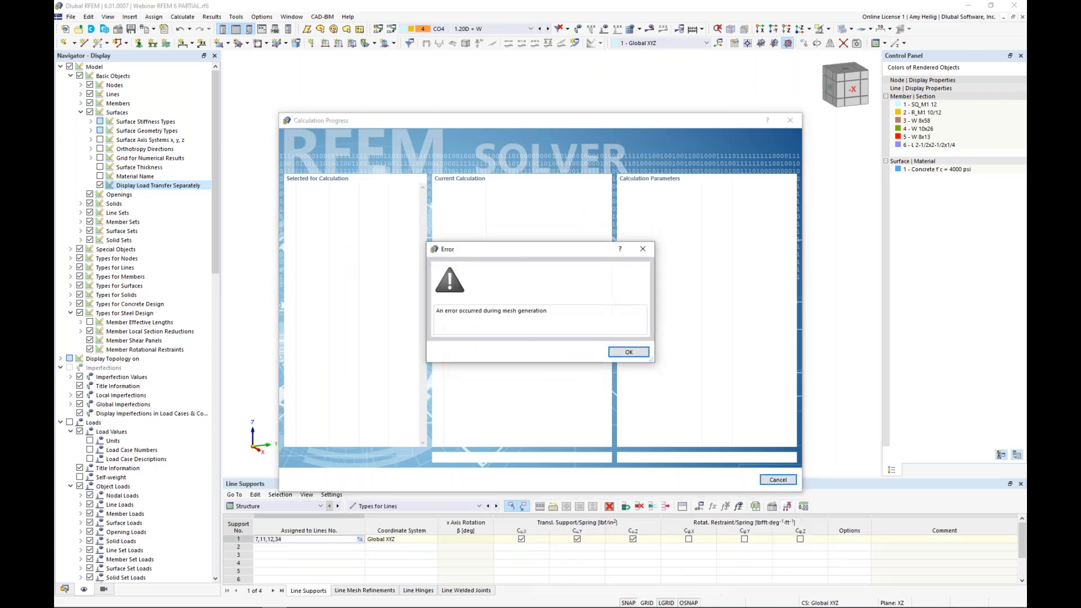
{"action": "left_click", "coordinate": [625, 352]}
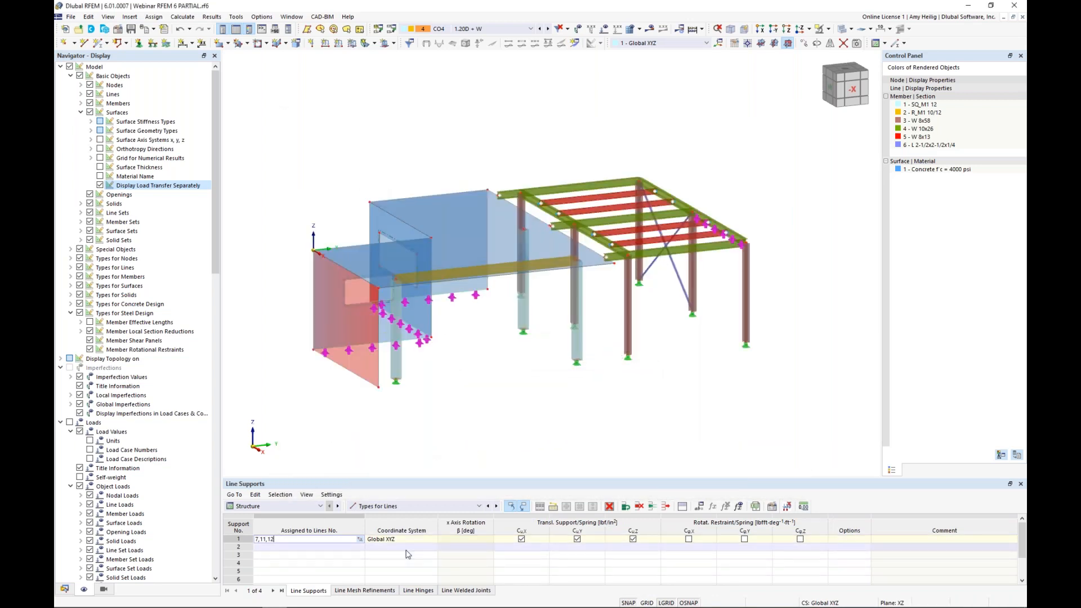
{"action": "left_click", "coordinate": [372, 437]}
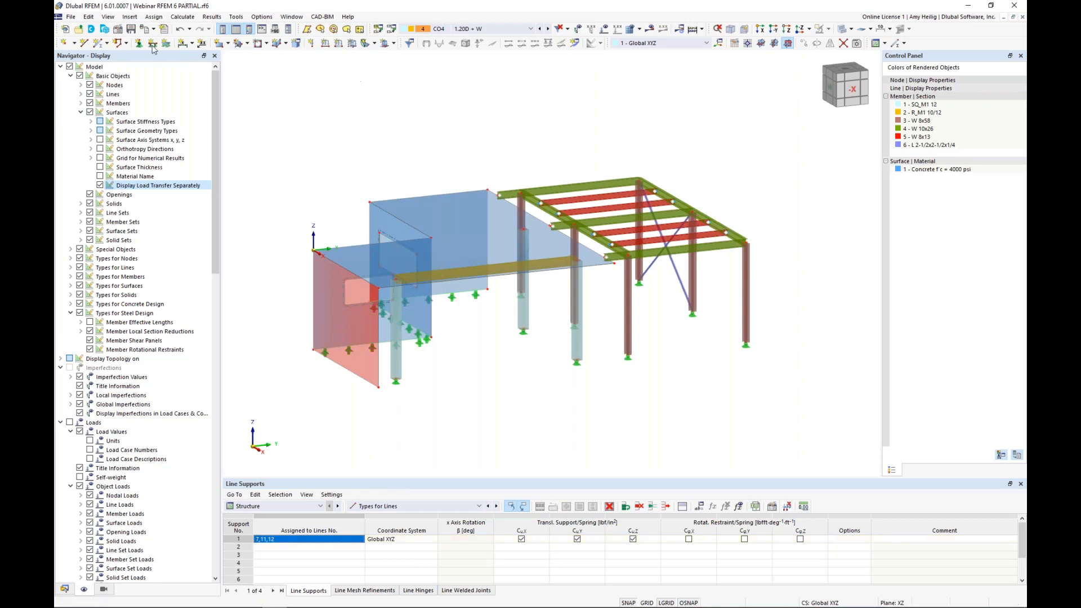
Step: Generate the finite element mesh again, keeping the 1.00 ft target element length
{"action": "left_click", "coordinate": [180, 17]}
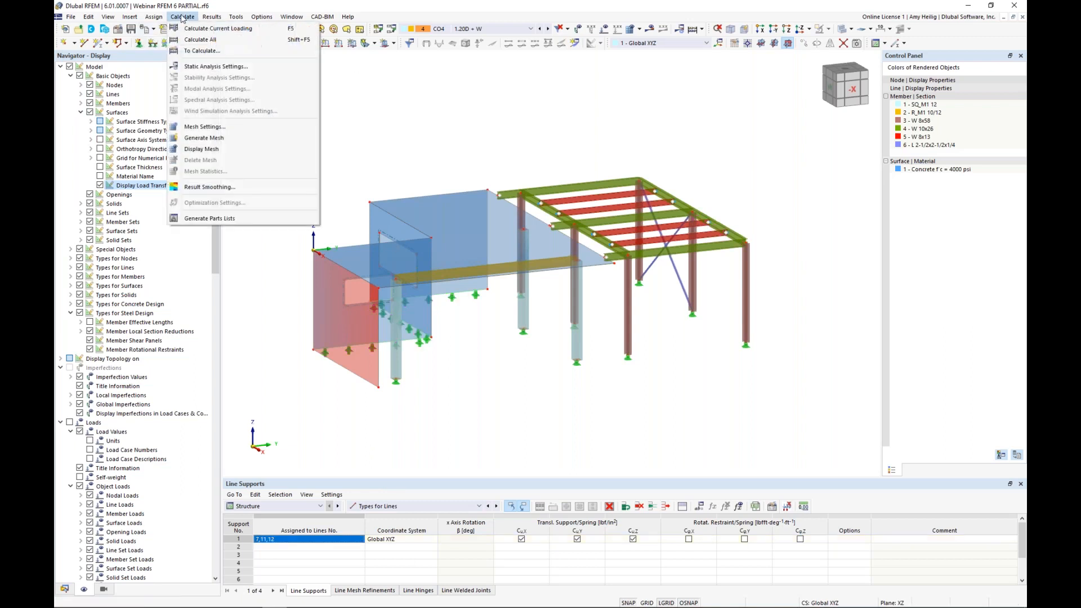
{"action": "left_click", "coordinate": [206, 126]}
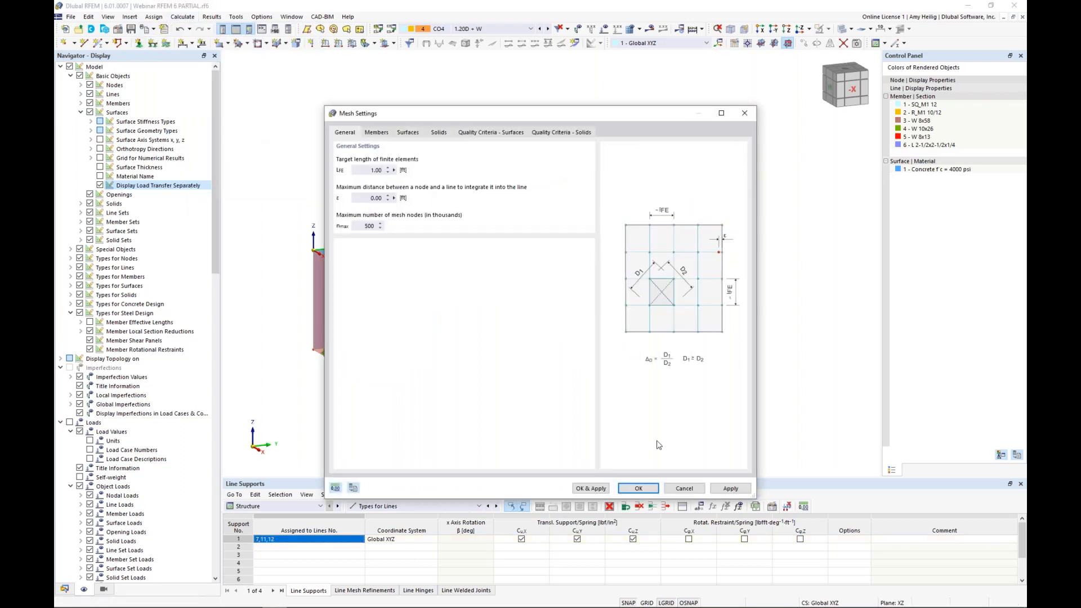
{"action": "left_click", "coordinate": [598, 489]}
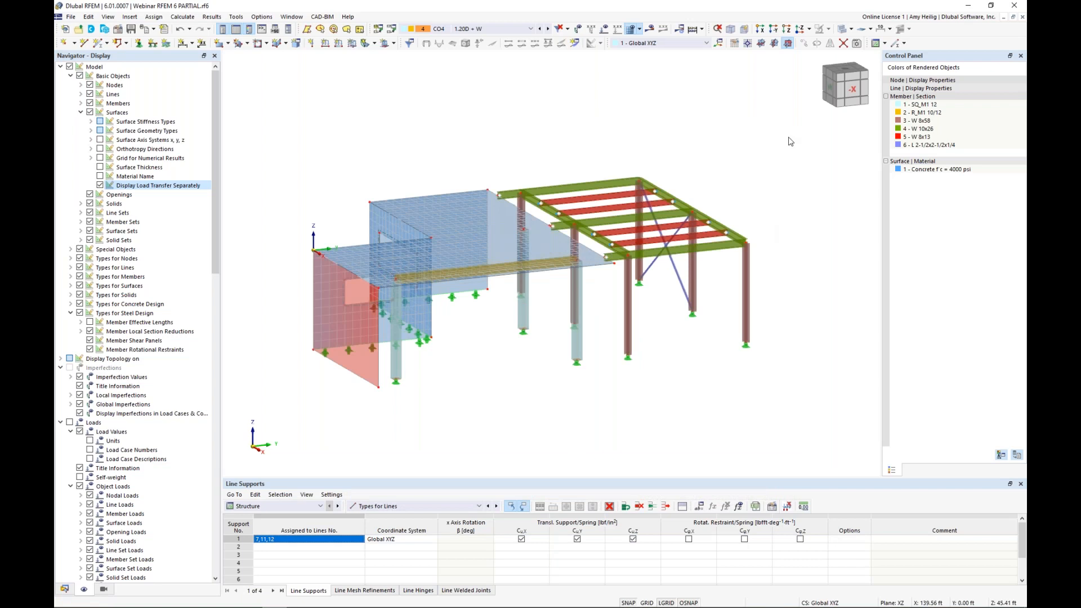
Step: Examine the finite element mesh on the walls and slab in wireframe and restore the rendered display
{"action": "left_click", "coordinate": [843, 29]}
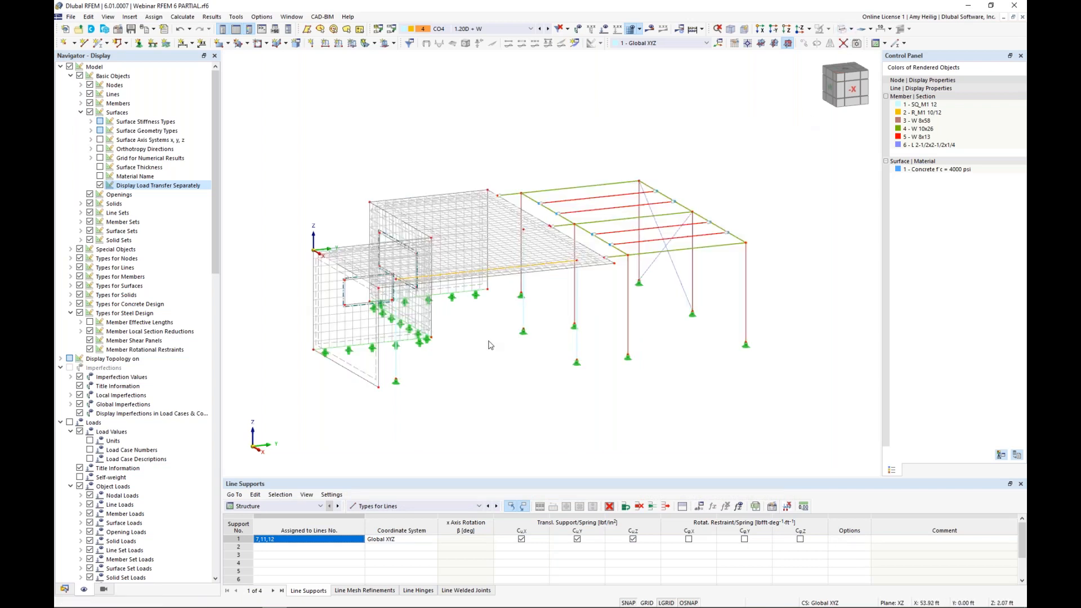
{"action": "middle_click_drag", "start_coordinate": [408, 364], "coordinate": [586, 394], "text": "ctrl"}
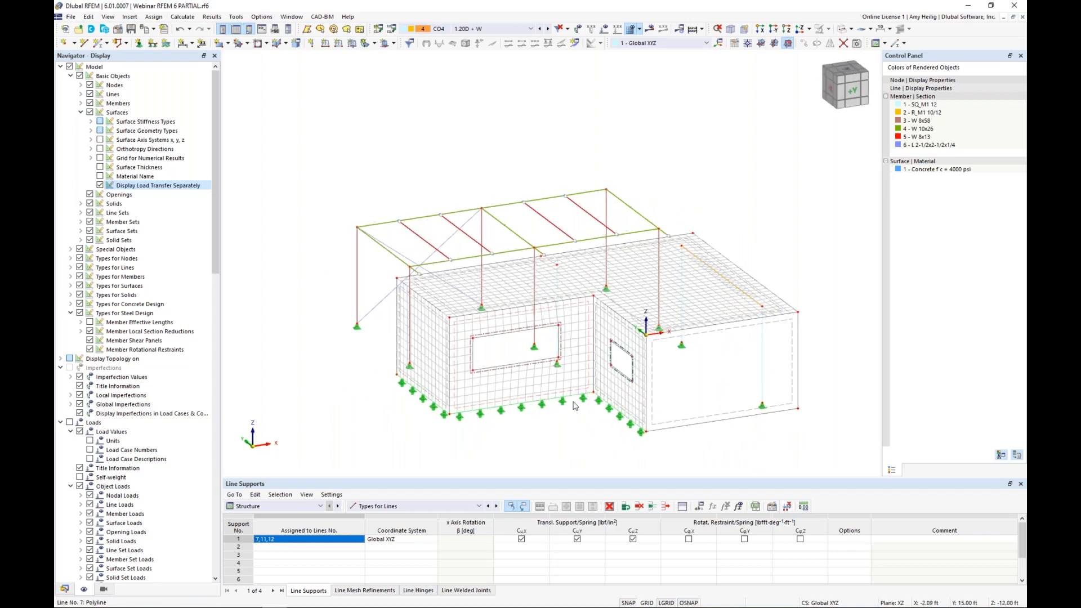
{"action": "scroll", "coordinate": [564, 416], "scroll_direction": "up", "scroll_amount": 2}
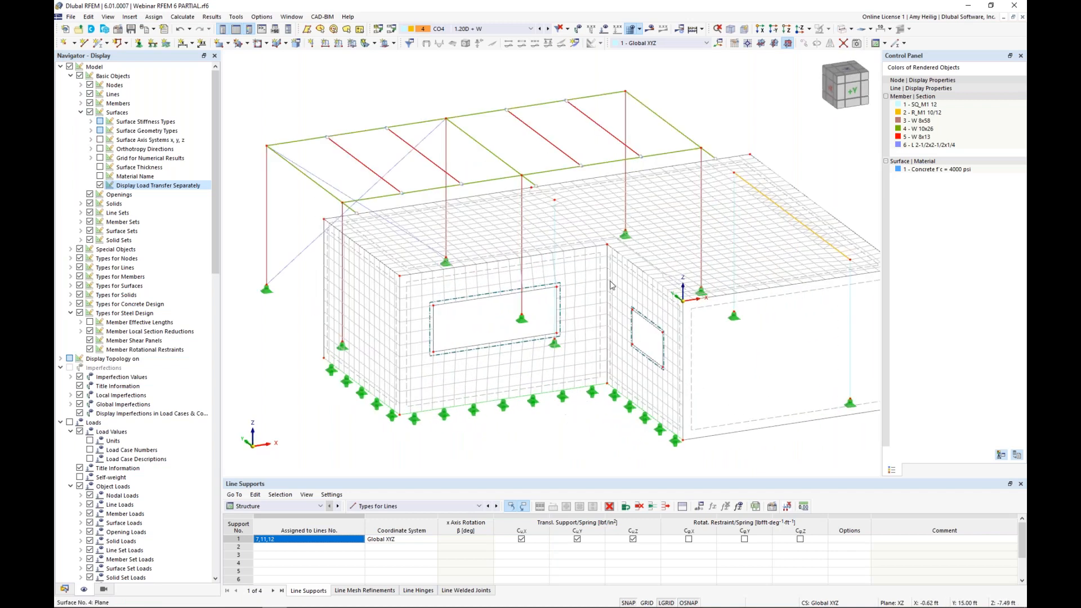
{"action": "middle_click_drag", "start_coordinate": [816, 189], "coordinate": [596, 210], "text": "ctrl"}
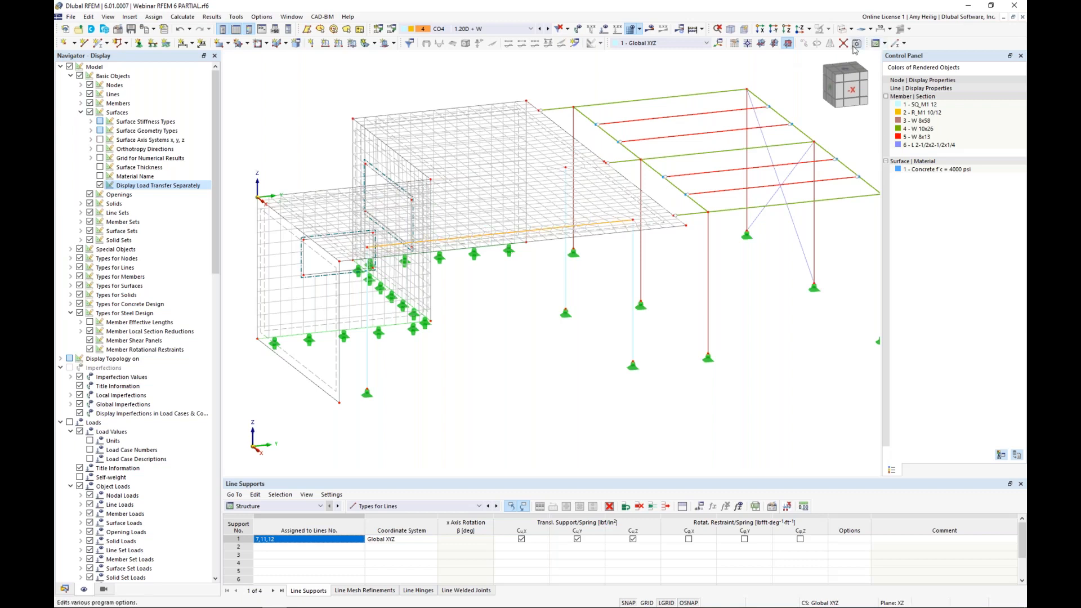
{"action": "left_click", "coordinate": [842, 29]}
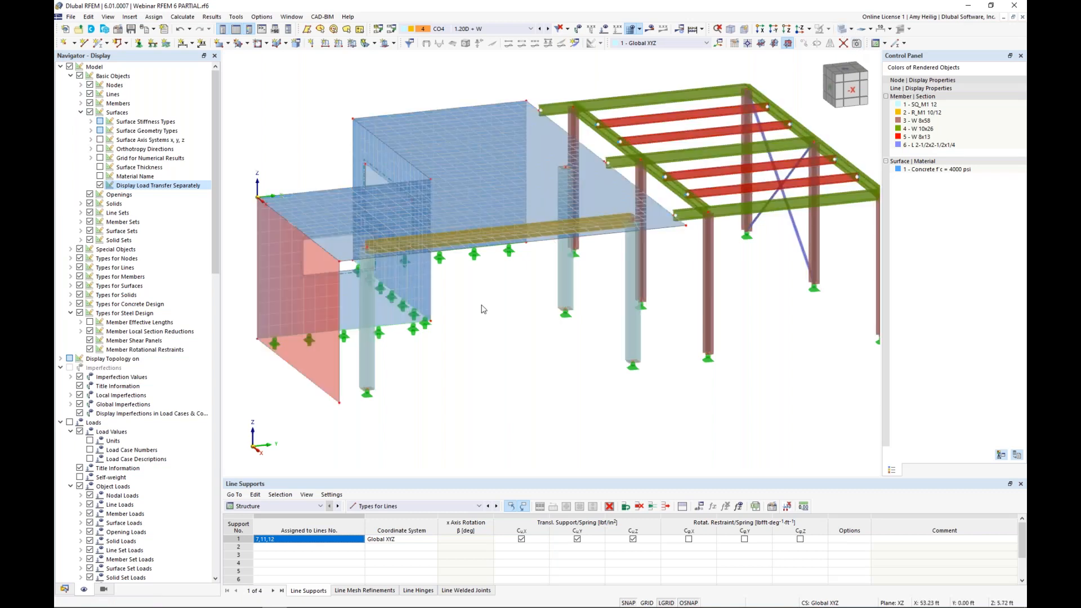
{"action": "scroll", "coordinate": [482, 308], "scroll_direction": "down", "scroll_amount": 1}
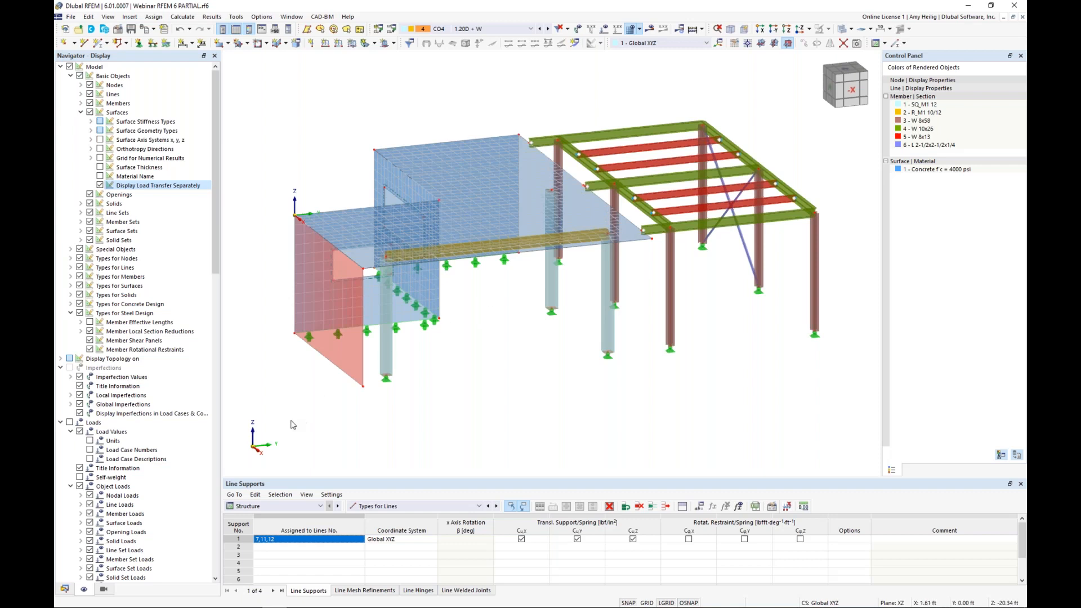
Step: Activate member representatives in the base data of the Webinar RFEM 6 PARTIAL model and review which member properties they consider
{"action": "left_click", "coordinate": [65, 588]}
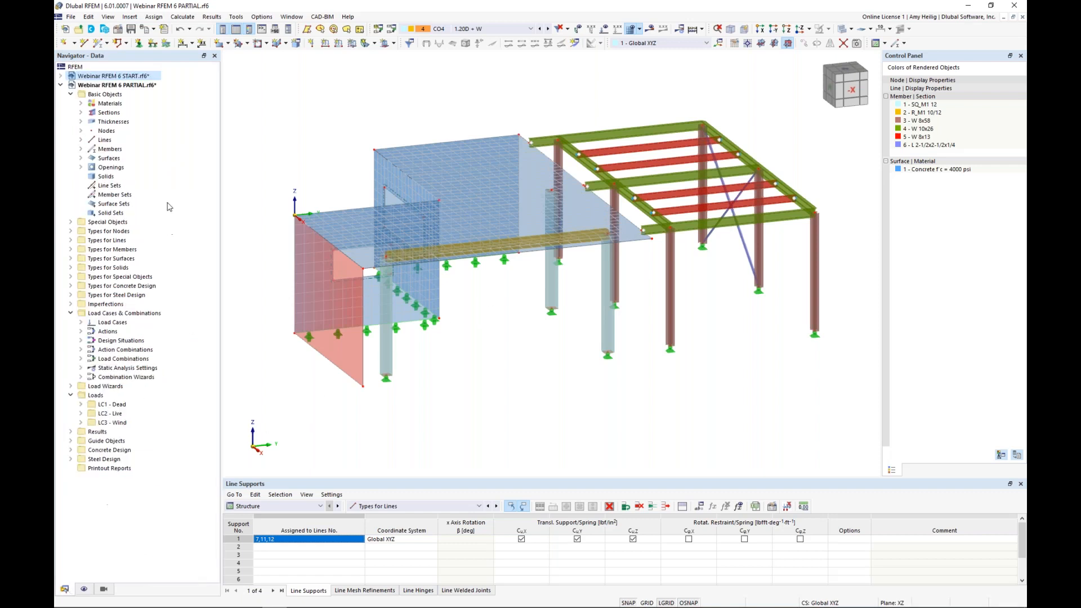
{"action": "right_click", "coordinate": [136, 85]}
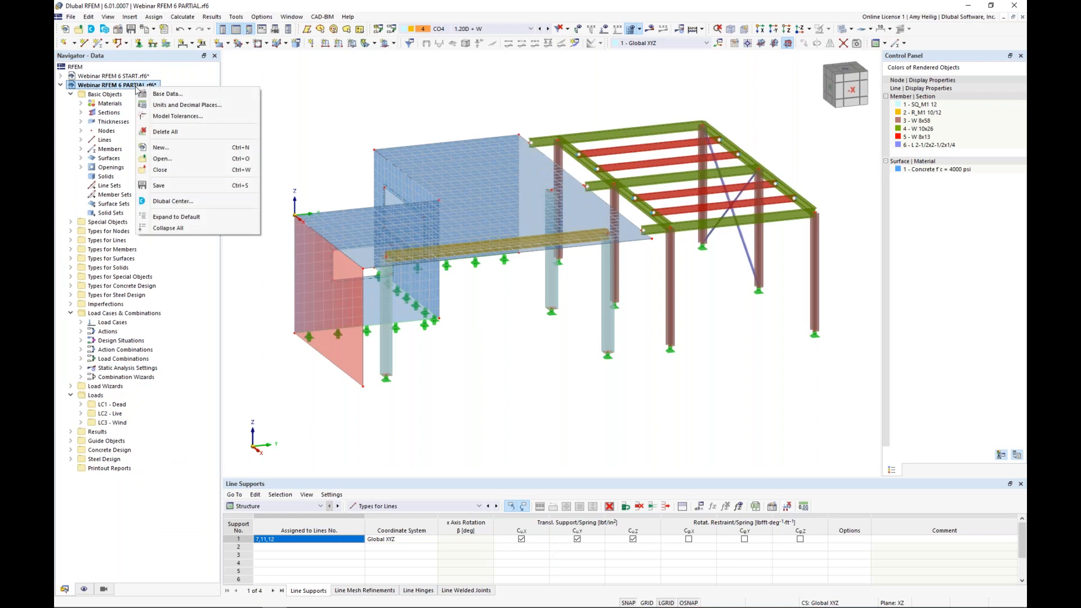
{"action": "left_click", "coordinate": [160, 94]}
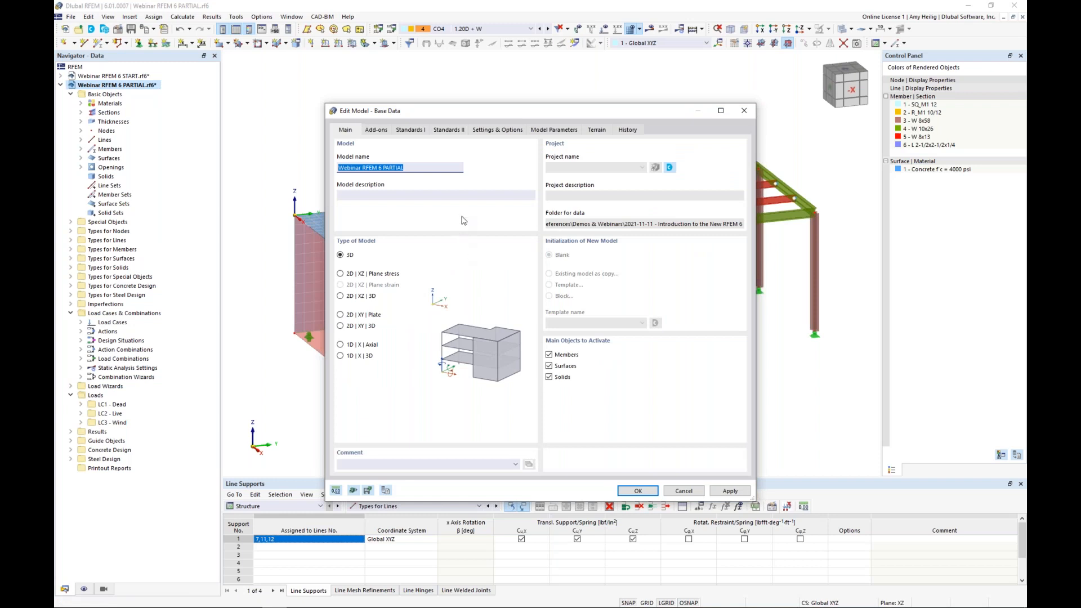
{"action": "left_click", "coordinate": [499, 130]}
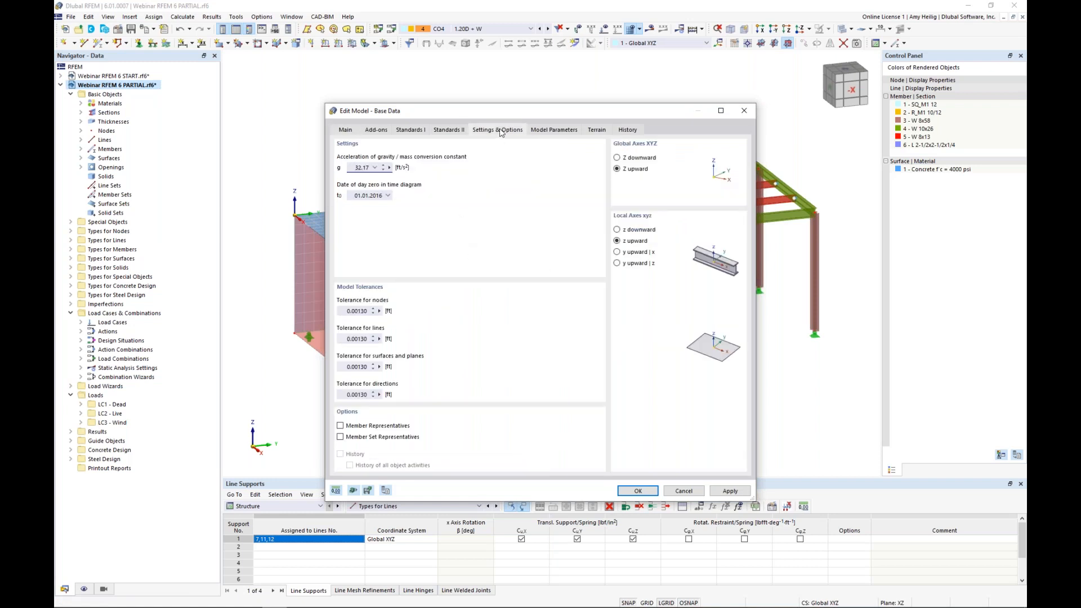
{"action": "left_click", "coordinate": [340, 426]}
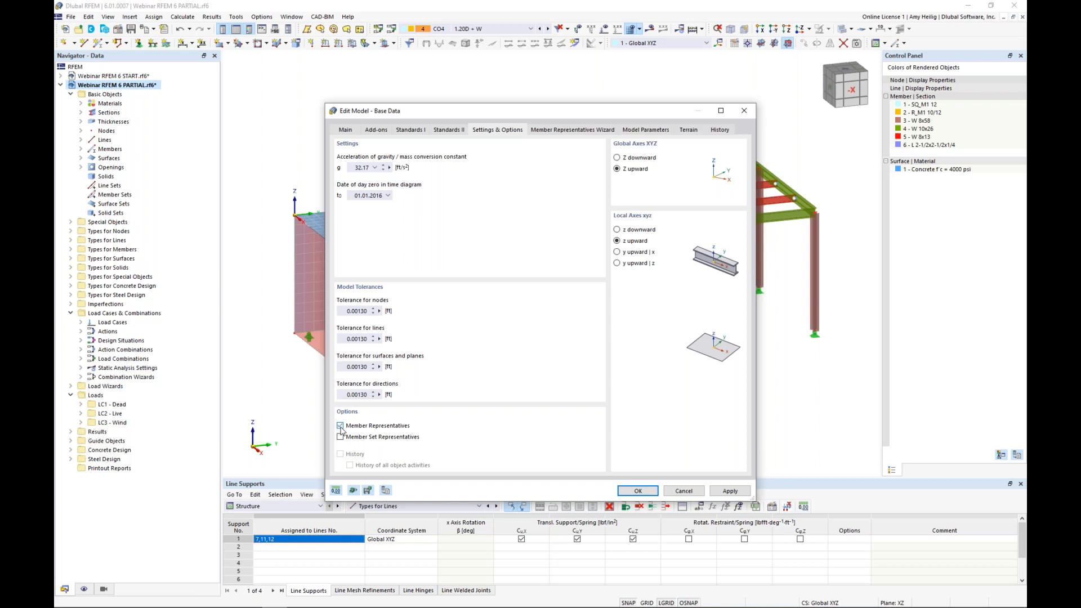
{"action": "left_click", "coordinate": [581, 133]}
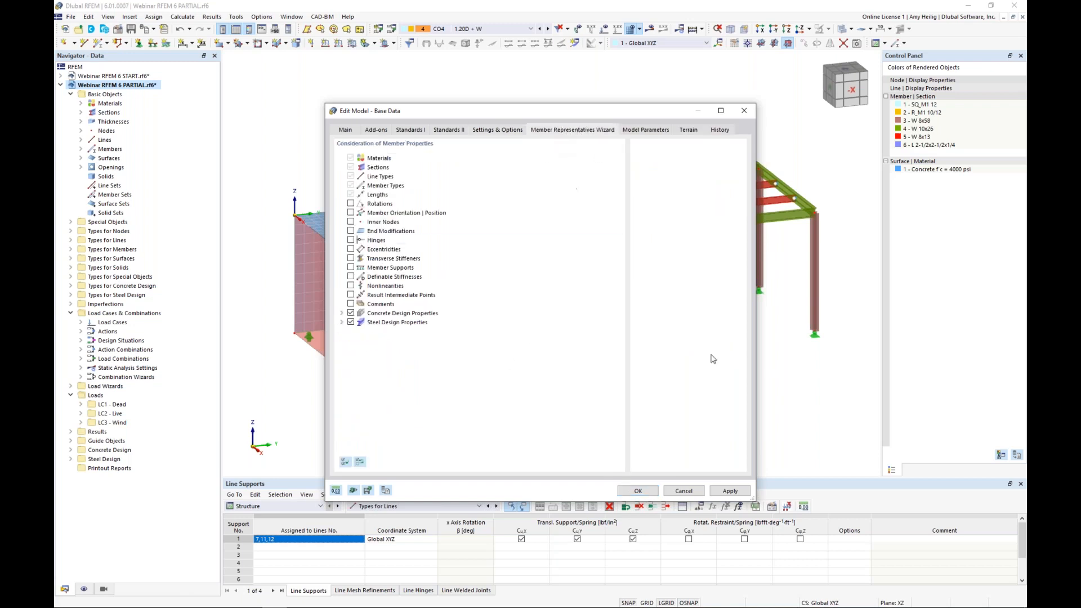
{"action": "left_click", "coordinate": [638, 491]}
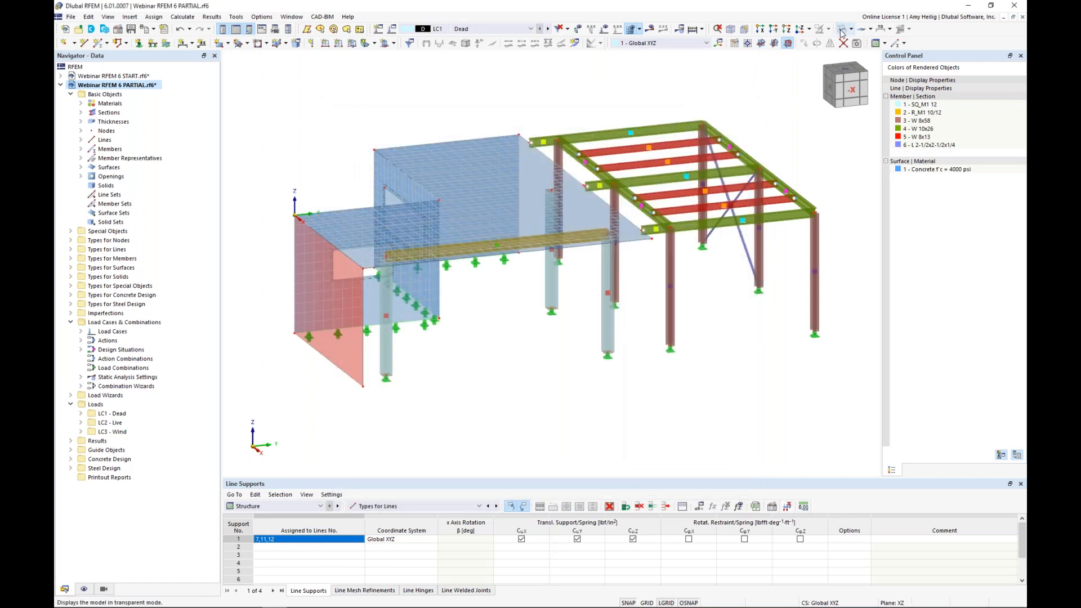
Step: Show the model as wireframe and hide the finite element mesh
{"action": "left_click", "coordinate": [841, 31]}
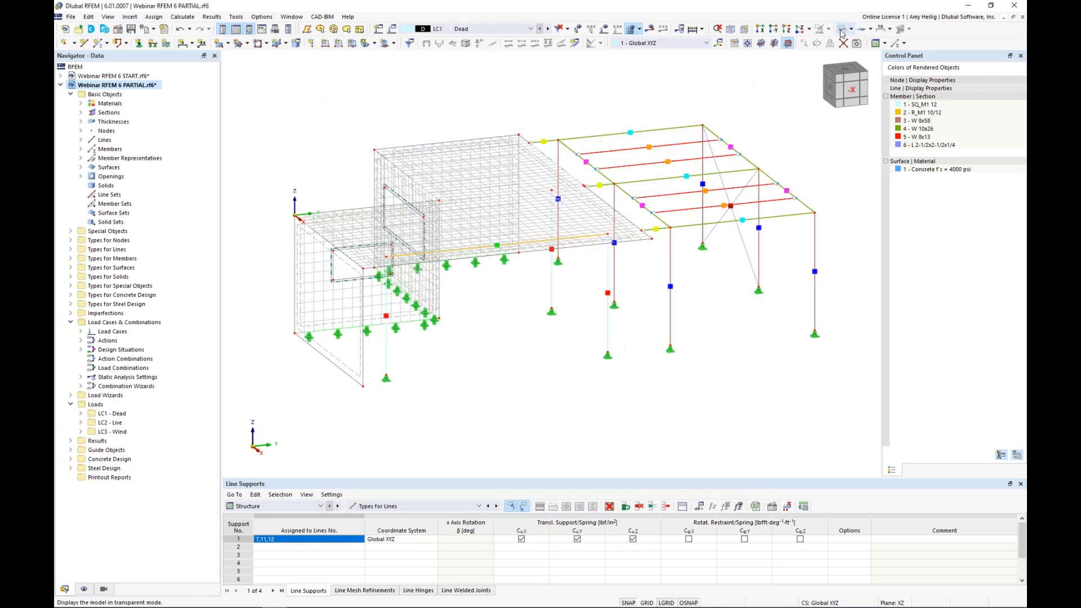
{"action": "left_click", "coordinate": [84, 589]}
{"action": "scroll", "coordinate": [108, 410], "scroll_direction": "down", "scroll_amount": 15}
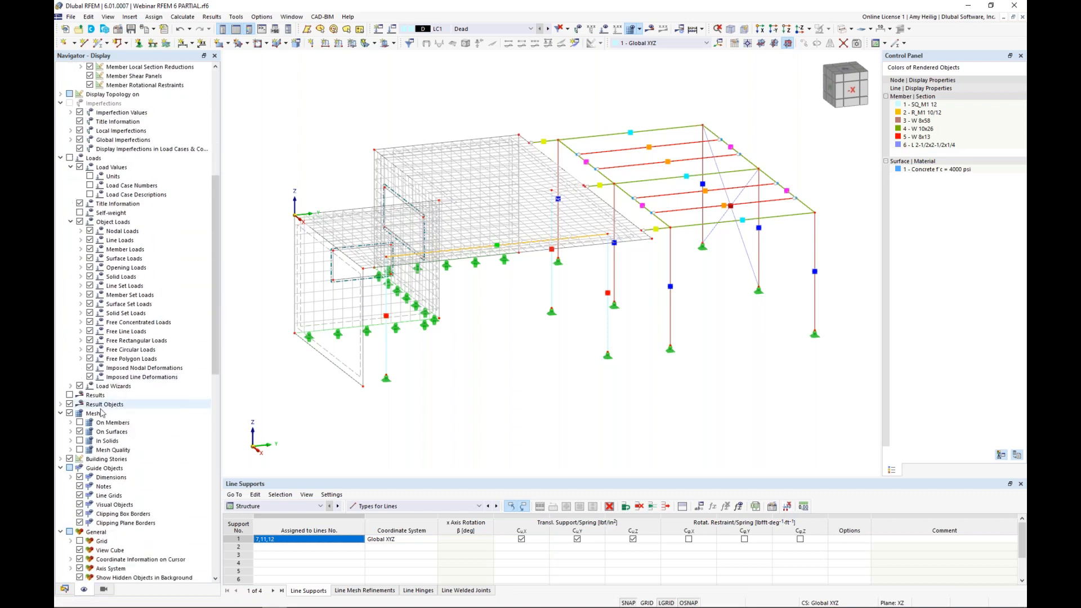
{"action": "left_click", "coordinate": [70, 413]}
{"action": "middle_click_drag", "start_coordinate": [574, 354], "coordinate": [543, 369], "text": "ctrl"}
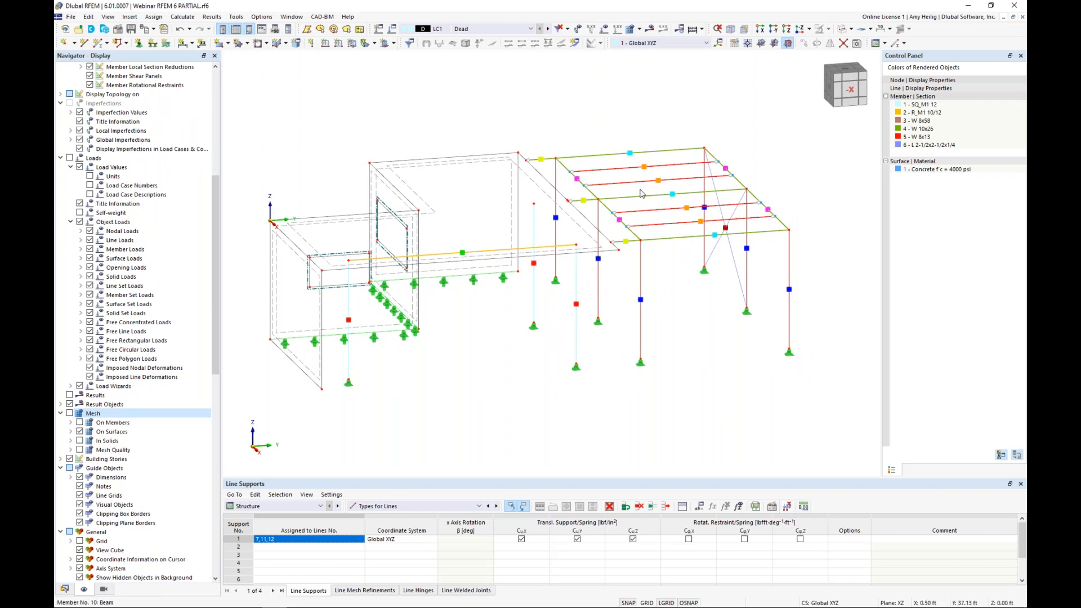
Step: List the member representatives and select the one covering the three 12.00 ft SQ_M1 12 concrete columns
{"action": "left_click", "coordinate": [64, 589]}
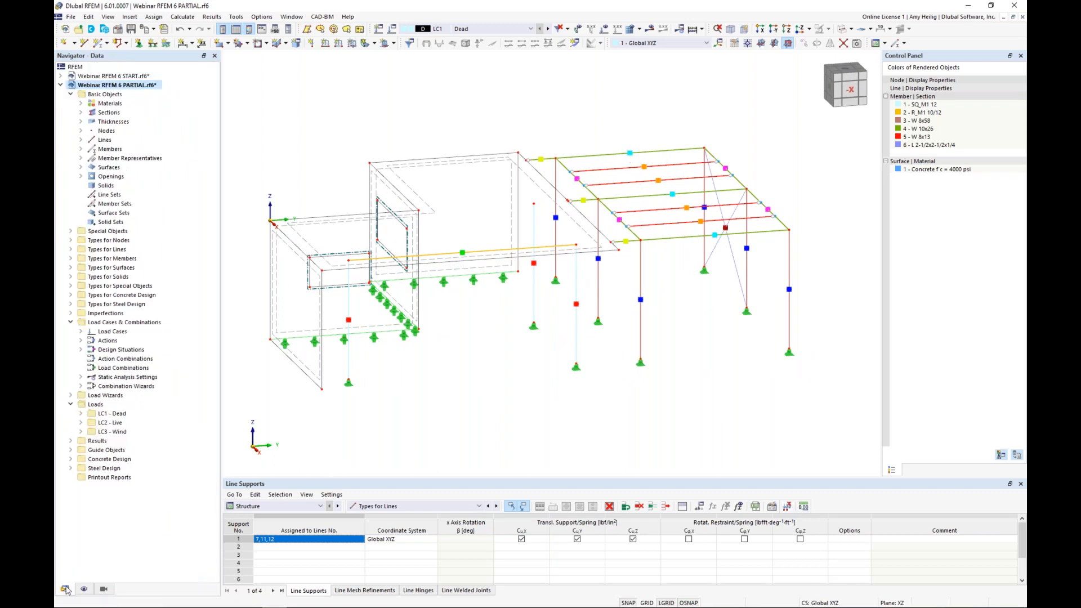
{"action": "left_click", "coordinate": [80, 158]}
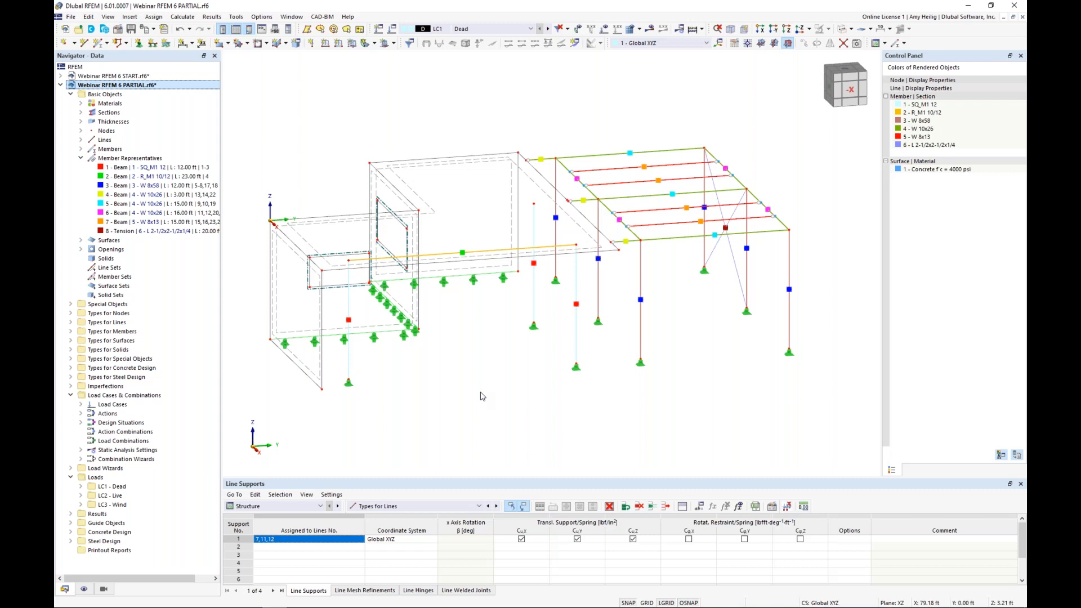
{"action": "middle_click_drag", "start_coordinate": [442, 393], "coordinate": [416, 375], "text": "ctrl"}
{"action": "scroll", "coordinate": [558, 350], "scroll_direction": "up", "scroll_amount": 1}
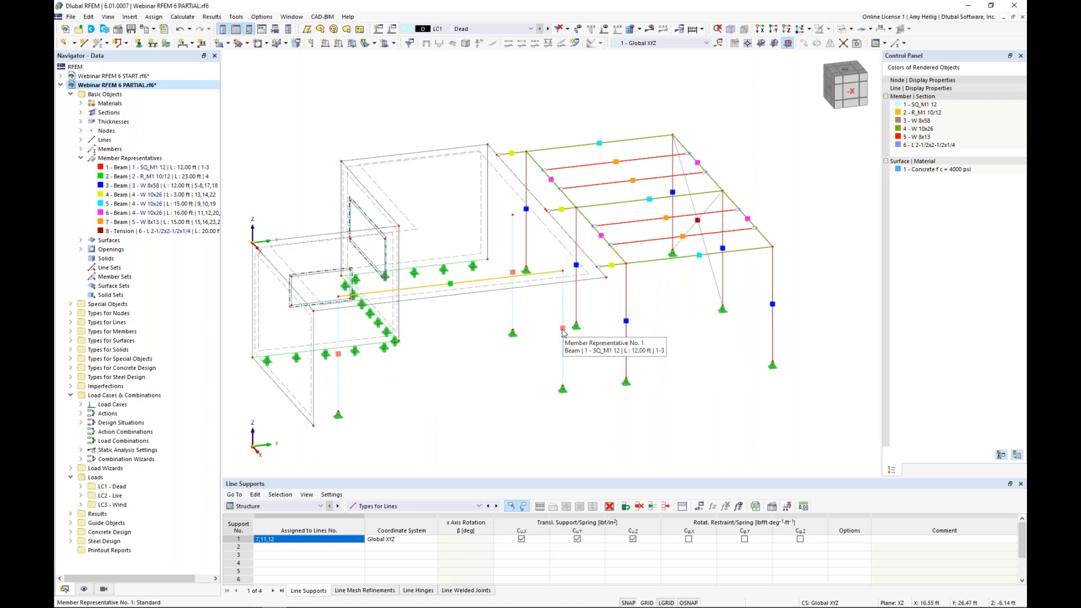
{"action": "left_click", "coordinate": [562, 333]}
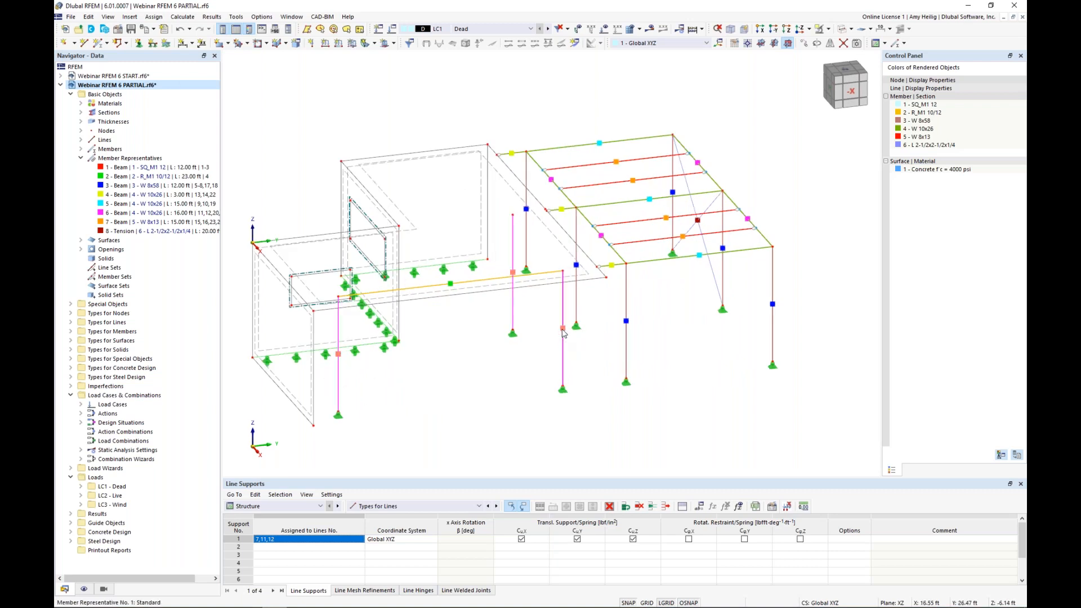
Step: Open the concrete columns' member representative and enable the concrete design properties for members 1-3
{"action": "double_click", "coordinate": [562, 332]}
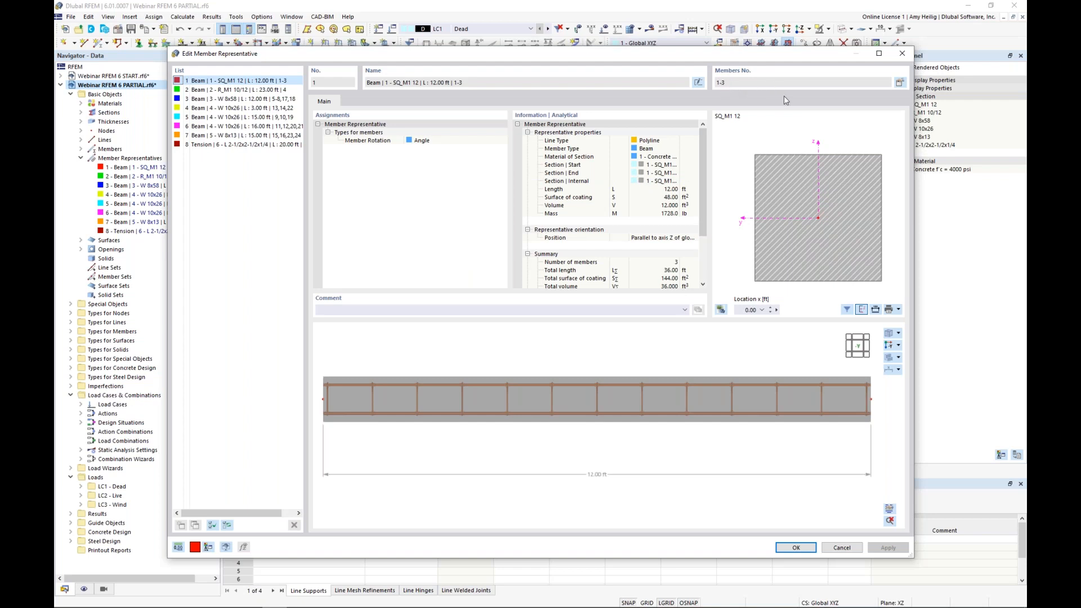
{"action": "left_click", "coordinate": [900, 84]}
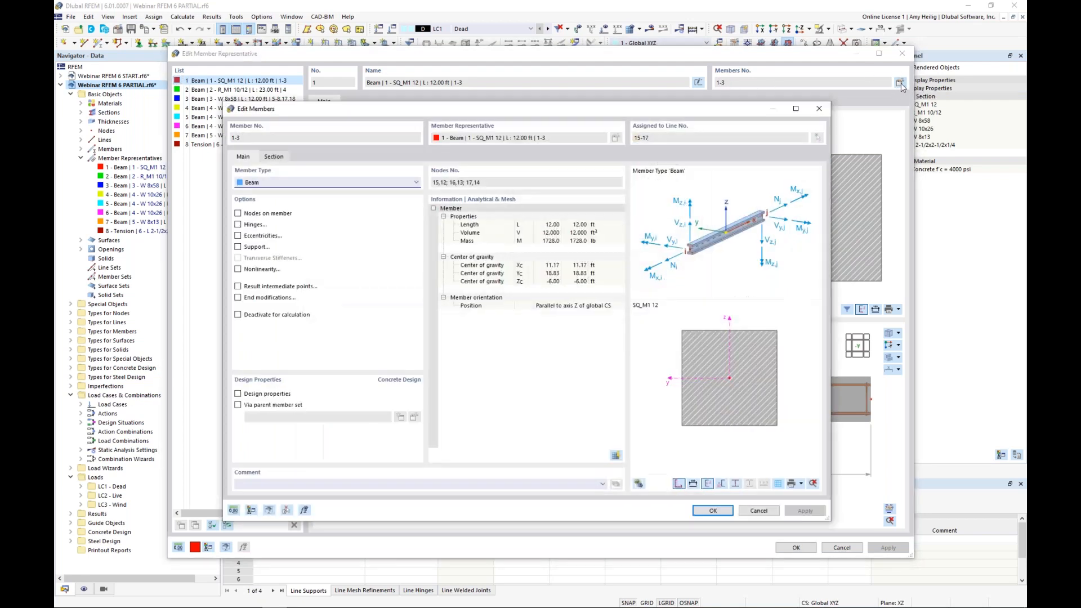
{"action": "left_click", "coordinate": [238, 394]}
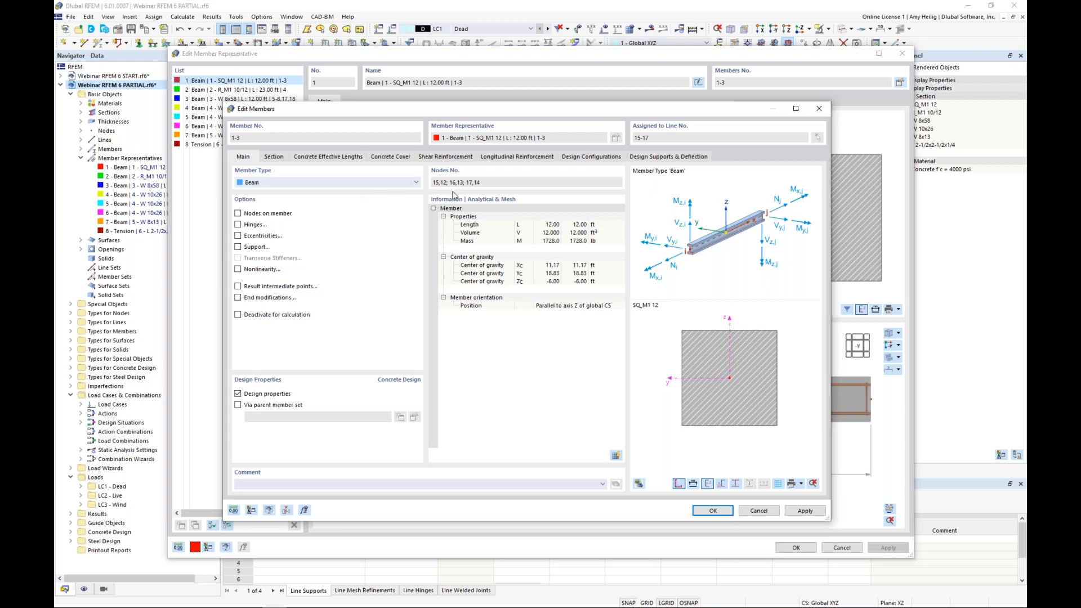
{"action": "left_click", "coordinate": [712, 510]}
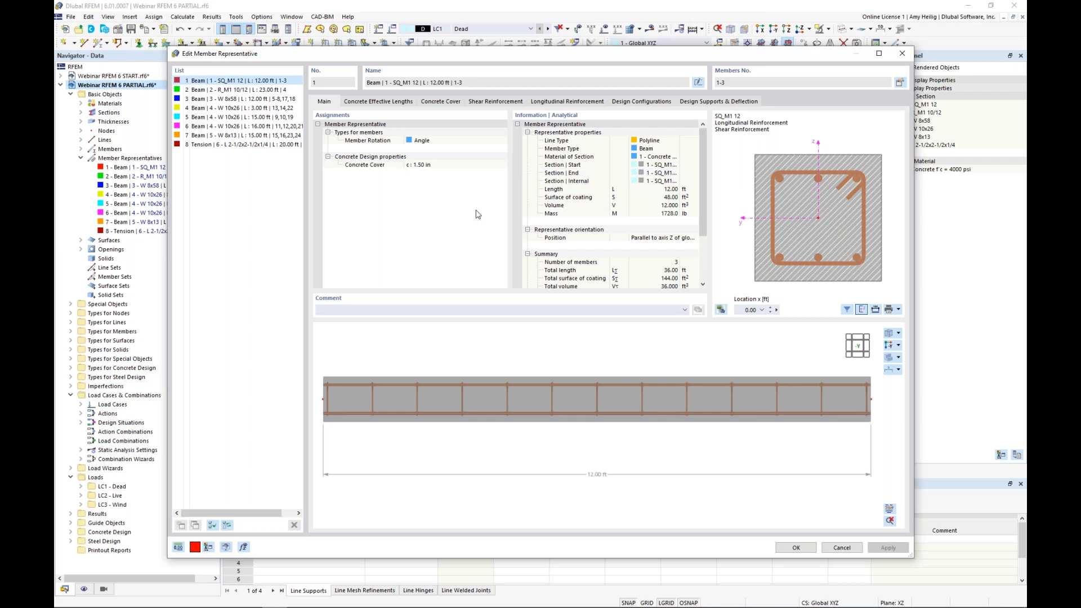
Step: Review the columns' concrete cover and shear reinforcement, including the stirrup material's library options, without changing them
{"action": "left_click", "coordinate": [441, 102]}
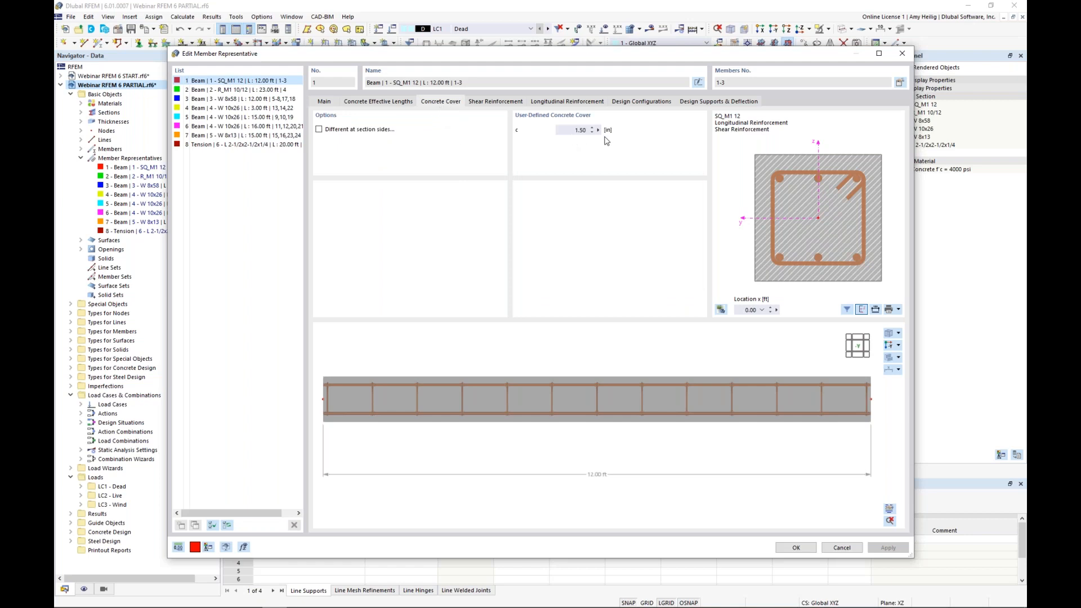
{"action": "left_click", "coordinate": [494, 103]}
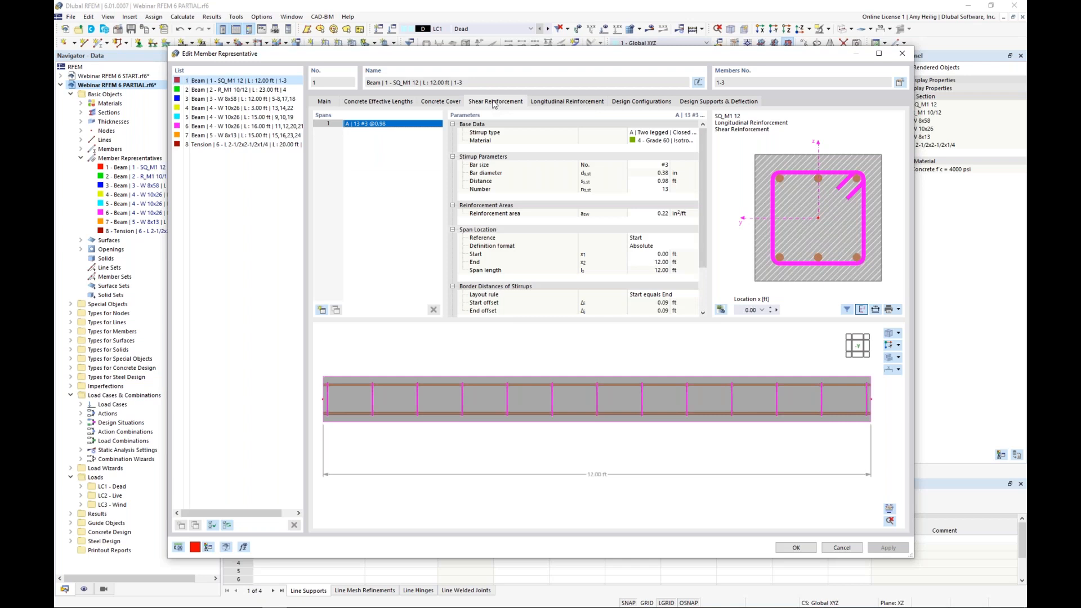
{"action": "left_click", "coordinate": [660, 142]}
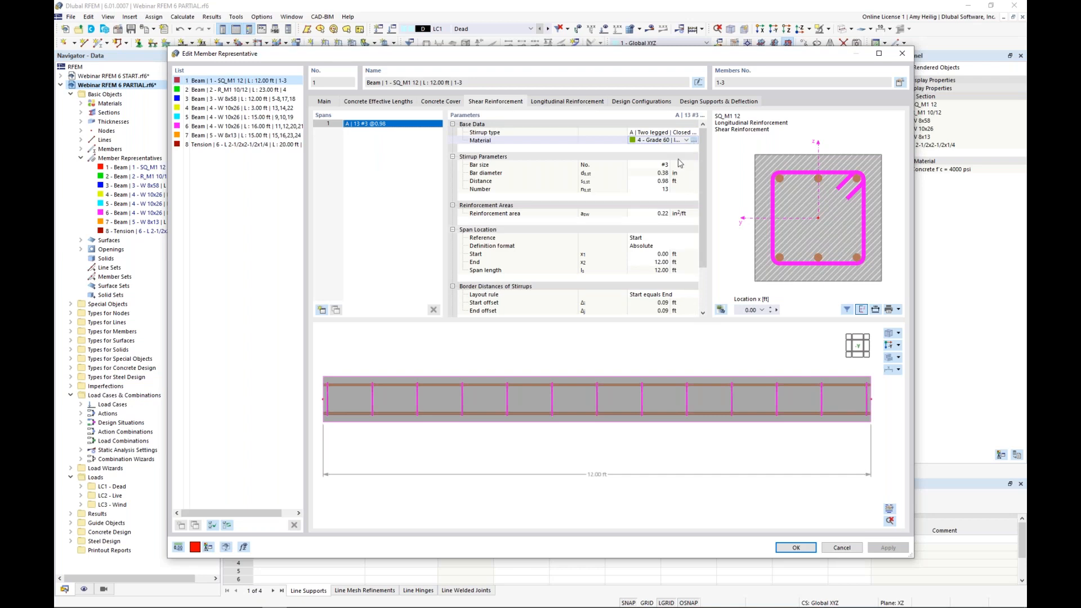
{"action": "left_click", "coordinate": [693, 140]}
{"action": "left_click", "coordinate": [673, 128]}
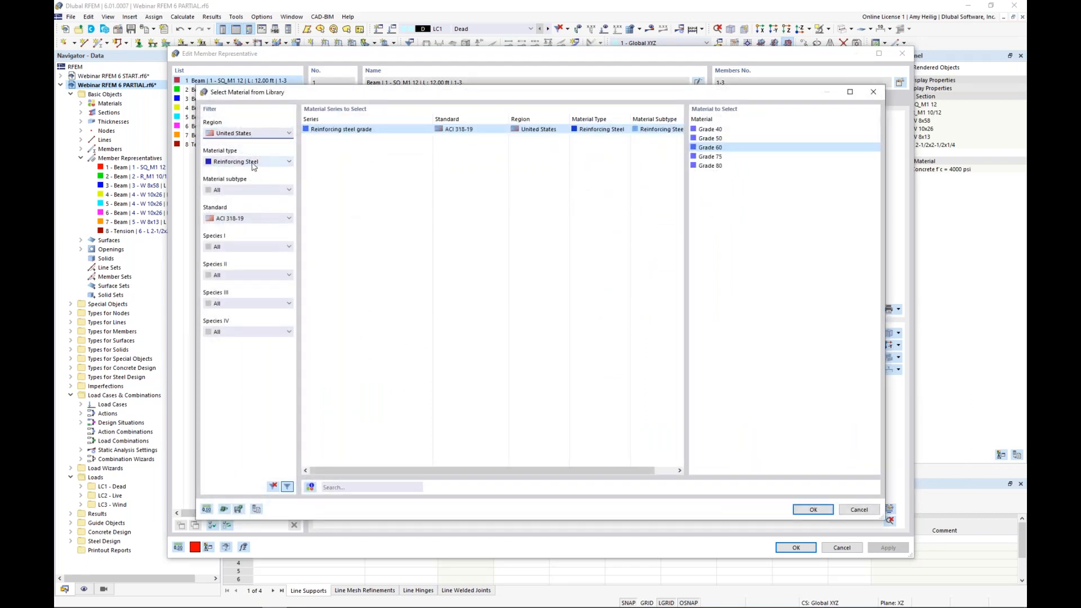
{"action": "left_click", "coordinate": [252, 163]}
{"action": "left_click", "coordinate": [238, 219]}
{"action": "left_click", "coordinate": [853, 511]}
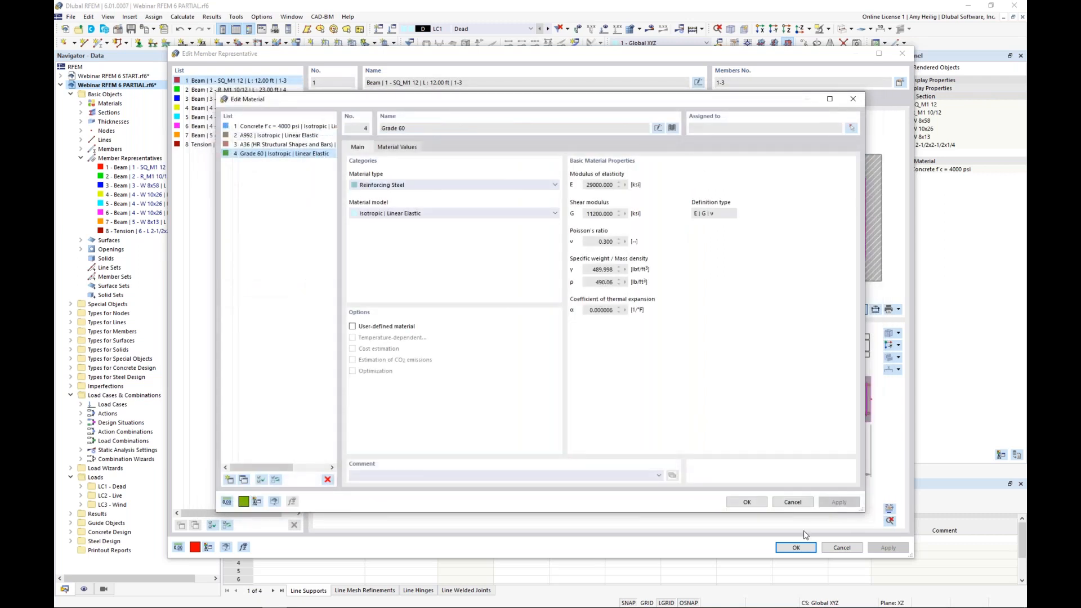
{"action": "left_click", "coordinate": [794, 502]}
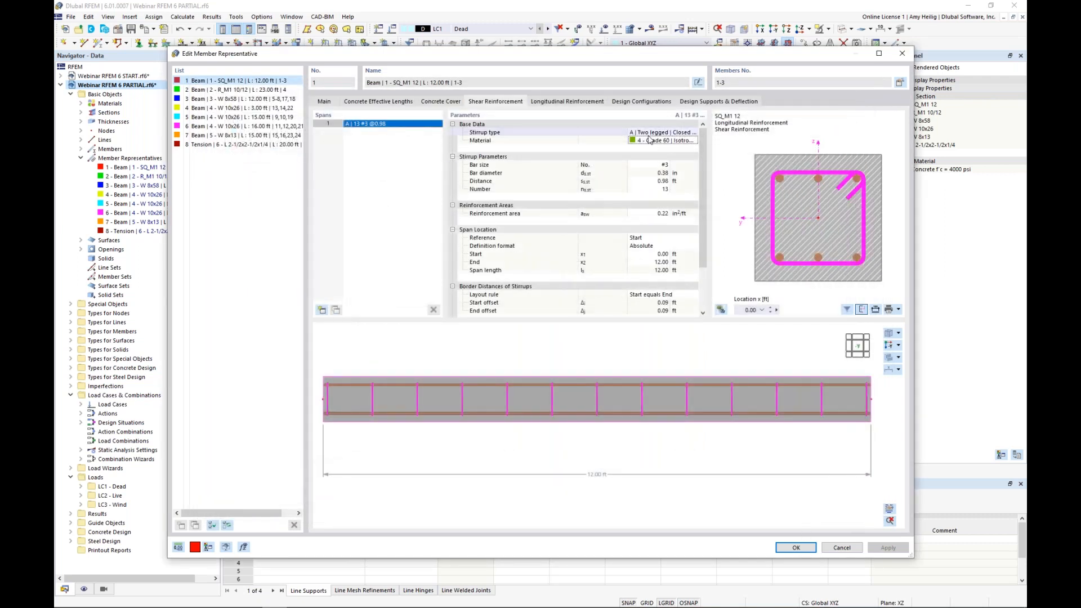
Step: Set the columns' stirrups to bar size #4 with a distance of 0.75 ft and check them in the 3D preview
{"action": "left_click", "coordinate": [657, 164]}
{"action": "left_click", "coordinate": [665, 164]}
{"action": "left_click", "coordinate": [656, 218]}
{"action": "key", "text": "Tab"}
{"action": "type", "text": "0.75"}
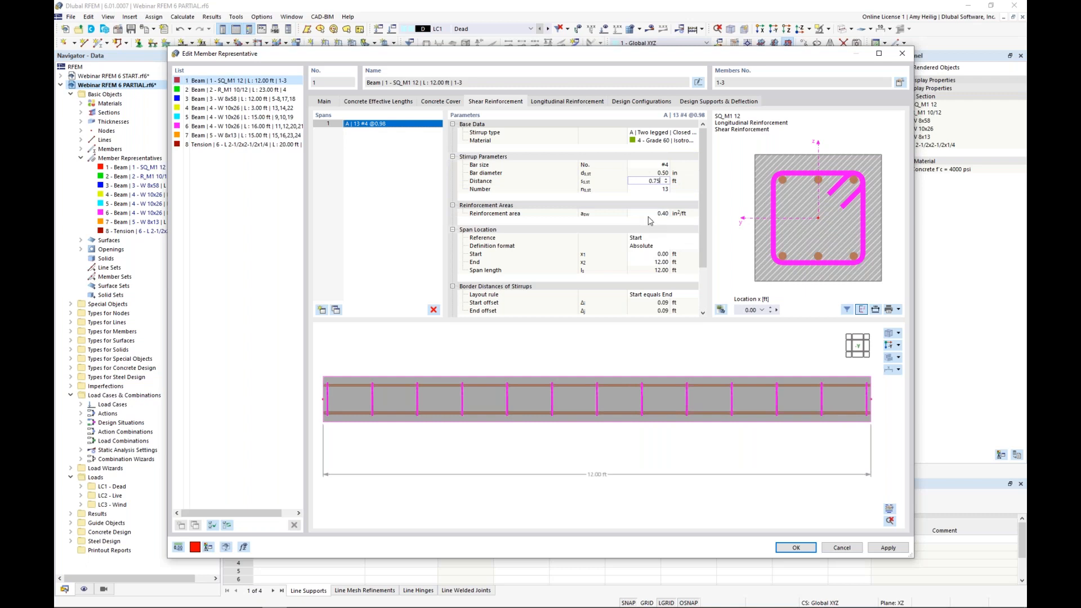
{"action": "key", "text": "Tab"}
{"action": "middle_click_drag", "start_coordinate": [746, 406], "coordinate": [714, 437], "text": "ctrl"}
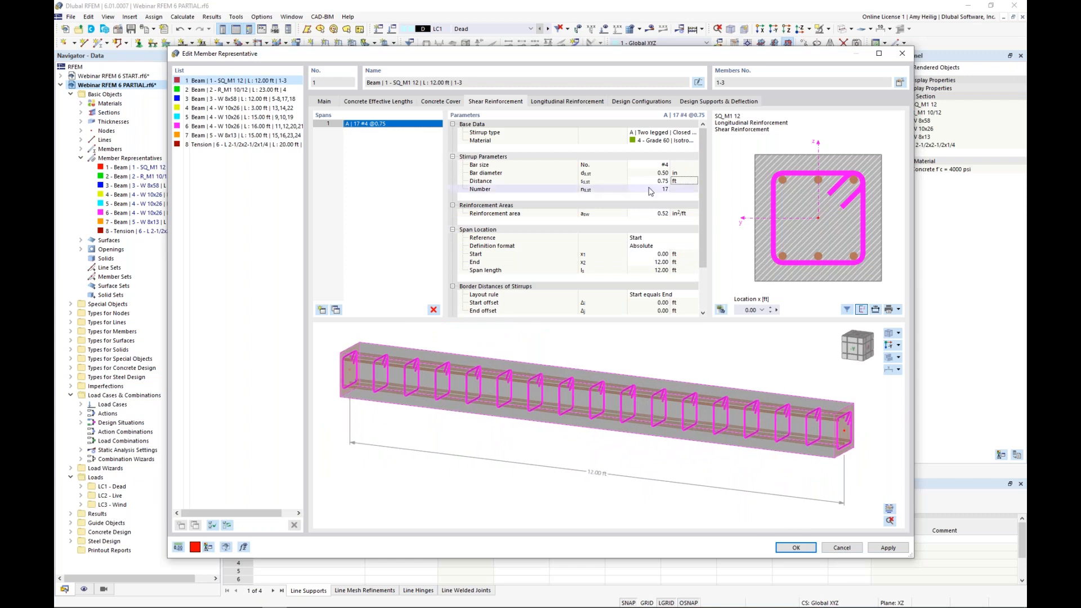
Step: Define the columns' longitudinal reinforcement as uniformly surrounding with 8 bars of size #7
{"action": "left_click", "coordinate": [557, 102]}
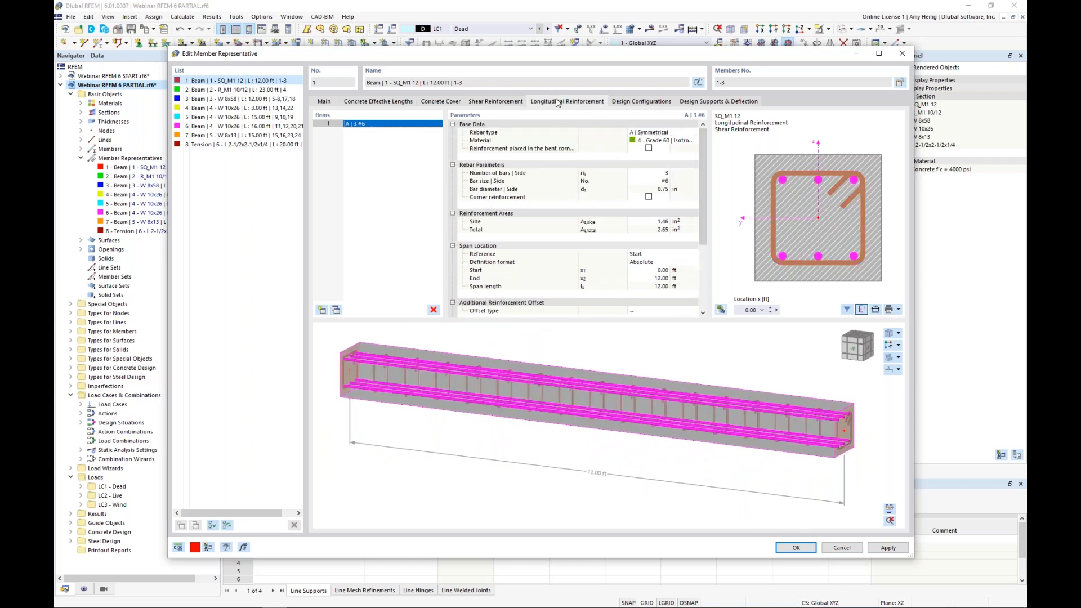
{"action": "left_click", "coordinate": [694, 134]}
{"action": "left_click", "coordinate": [692, 160]}
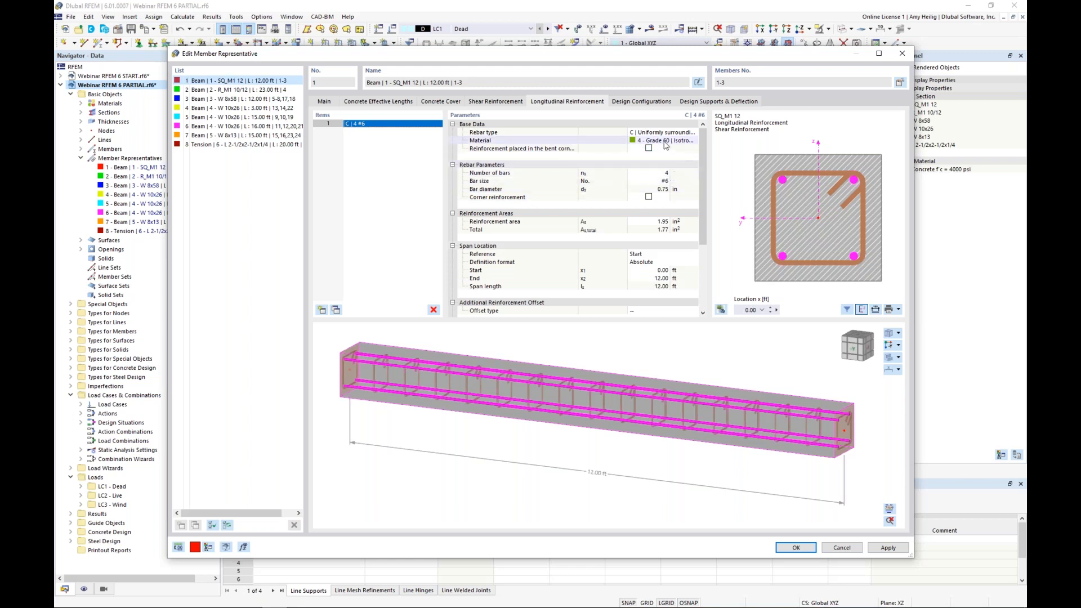
{"action": "left_click", "coordinate": [656, 173]}
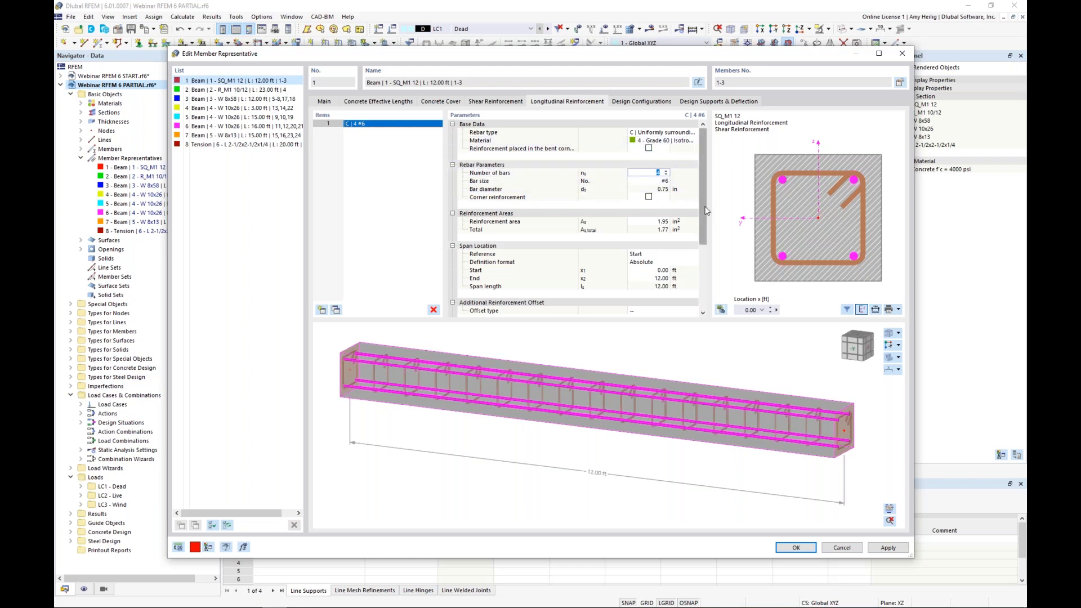
{"action": "key", "text": "Return"}
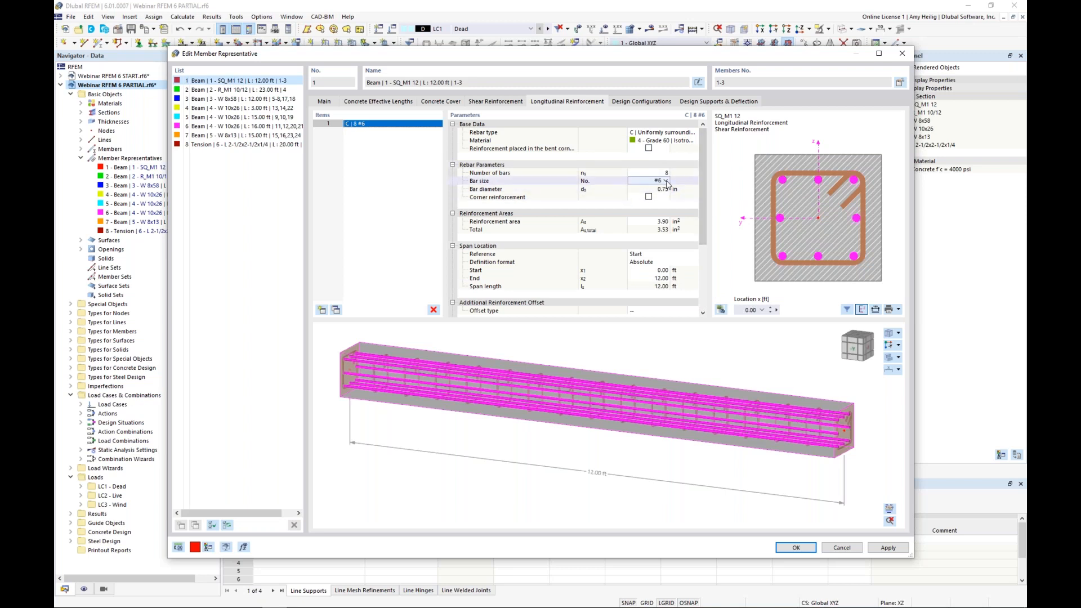
{"action": "left_click", "coordinate": [665, 181]}
{"action": "left_click", "coordinate": [669, 260]}
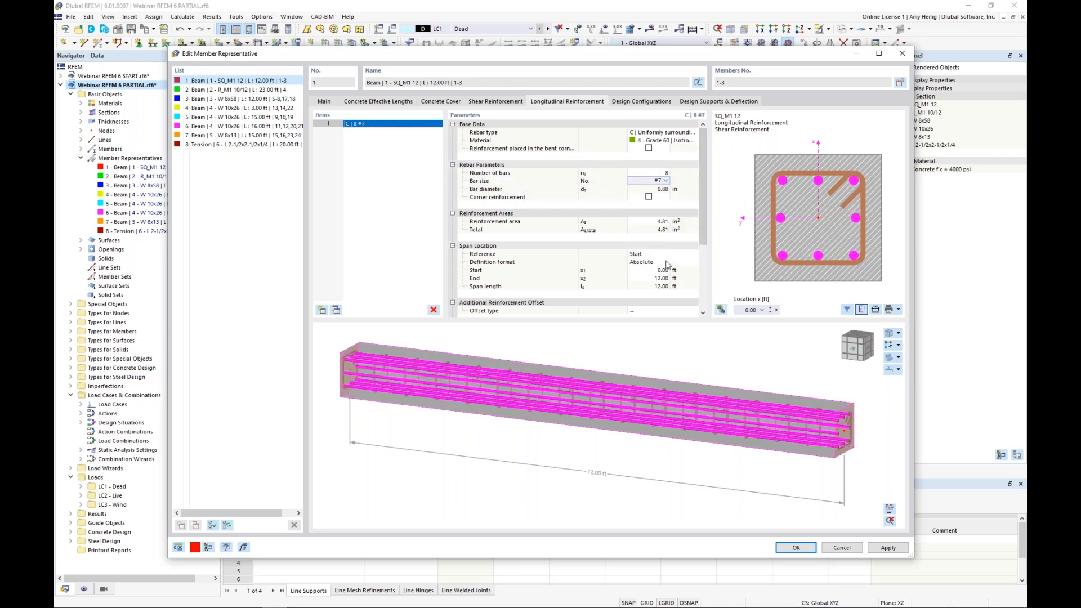
{"action": "middle_click_drag", "start_coordinate": [790, 392], "coordinate": [721, 385], "text": "ctrl"}
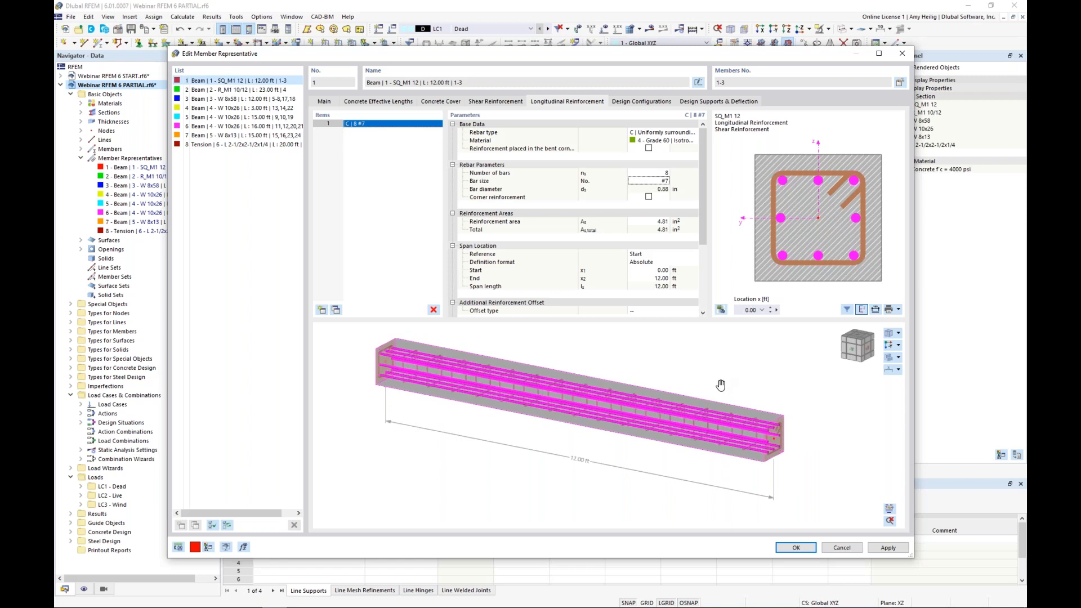
Step: Review the default concrete strength and serviceability configurations assigned to the columns without changing them
{"action": "left_click", "coordinate": [651, 103]}
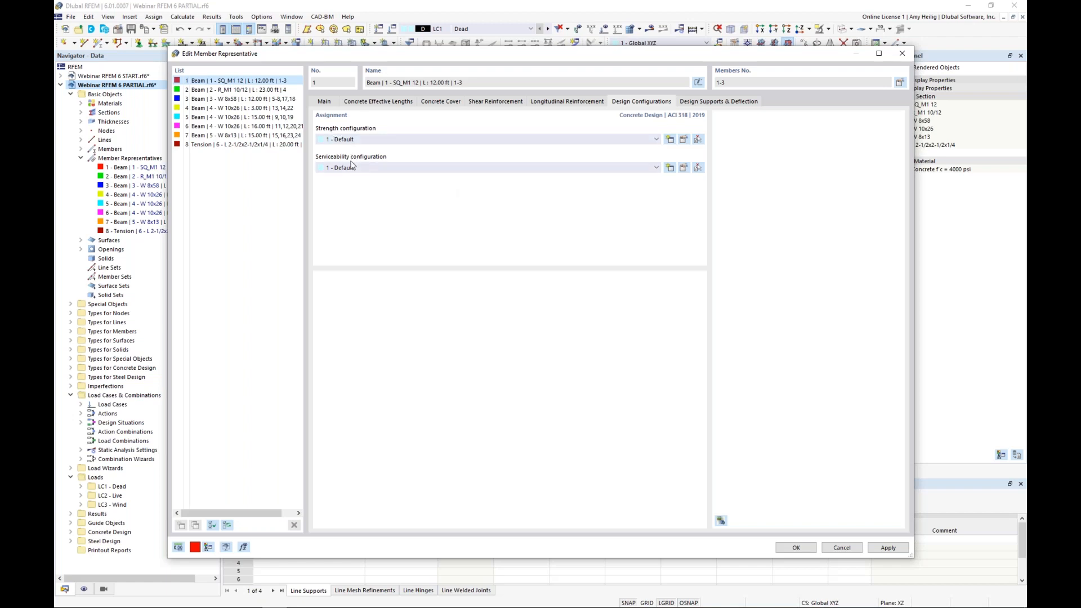
{"action": "left_click", "coordinate": [683, 141]}
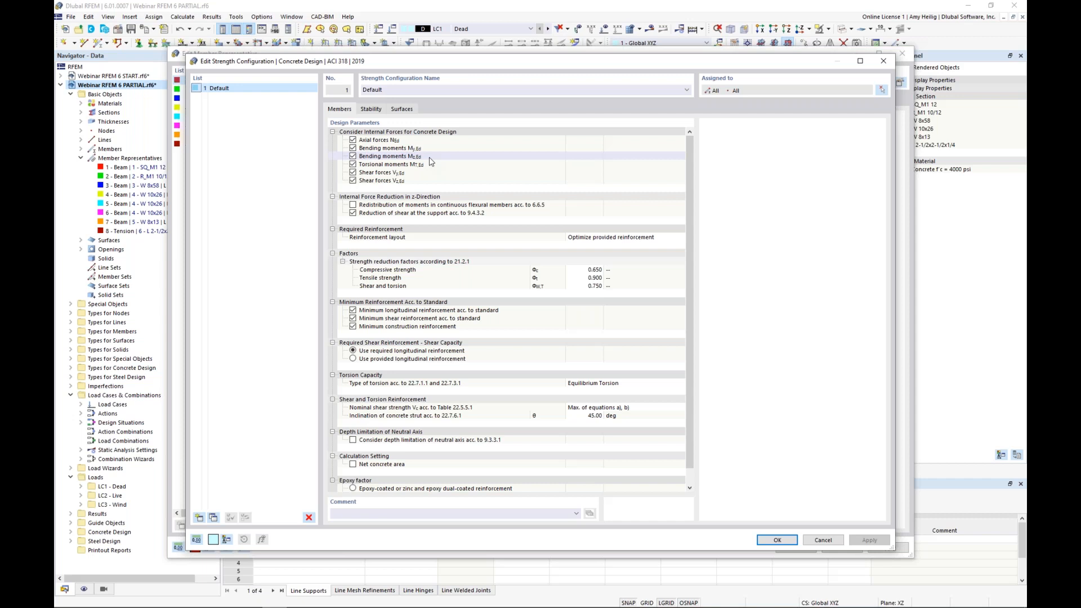
{"action": "left_click", "coordinate": [821, 541]}
{"action": "left_click", "coordinate": [683, 168]}
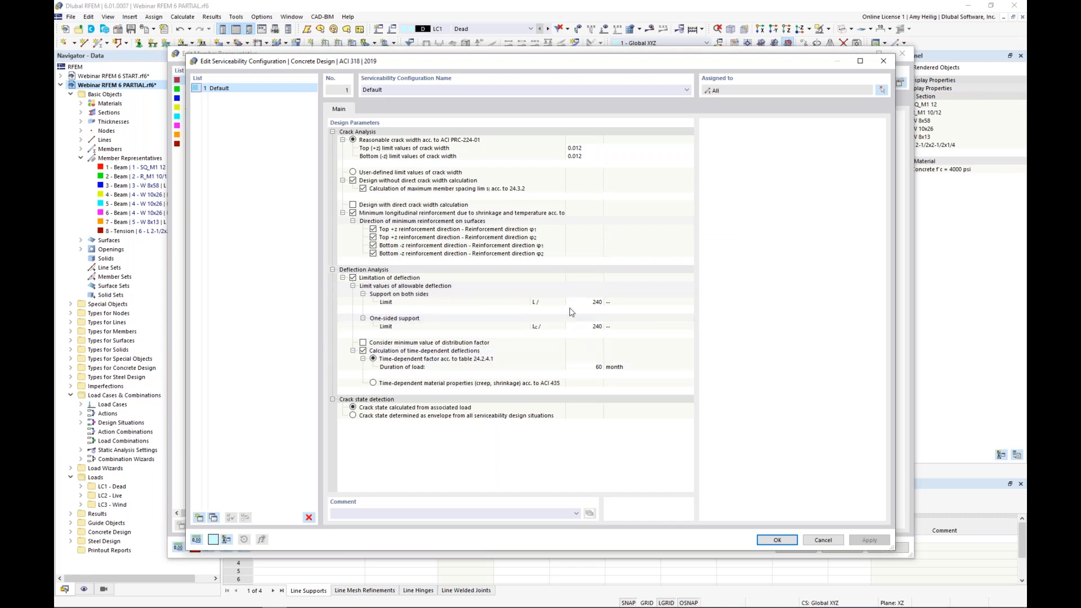
{"action": "left_click", "coordinate": [820, 544]}
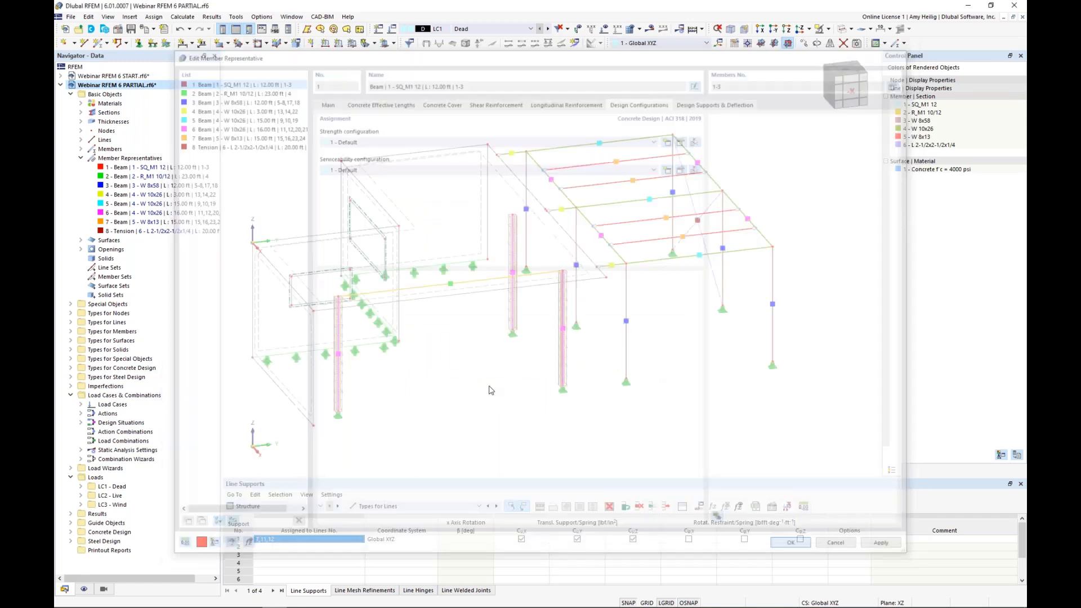
Step: Open the member representative of the 16 ft W 10x26 beams and enable the steel design properties for members 11, 12, 20 and 21
{"action": "scroll", "coordinate": [484, 390], "scroll_direction": "up", "scroll_amount": 4}
{"action": "middle_click_drag", "start_coordinate": [583, 357], "coordinate": [554, 388], "text": "ctrl"}
{"action": "scroll", "coordinate": [613, 342], "scroll_direction": "down", "scroll_amount": 2}
{"action": "scroll", "coordinate": [613, 342], "scroll_direction": "down", "scroll_amount": 2}
{"action": "middle_click_drag", "start_coordinate": [668, 356], "coordinate": [562, 239], "text": "ctrl"}
{"action": "scroll", "coordinate": [618, 251], "scroll_direction": "up", "scroll_amount": 3}
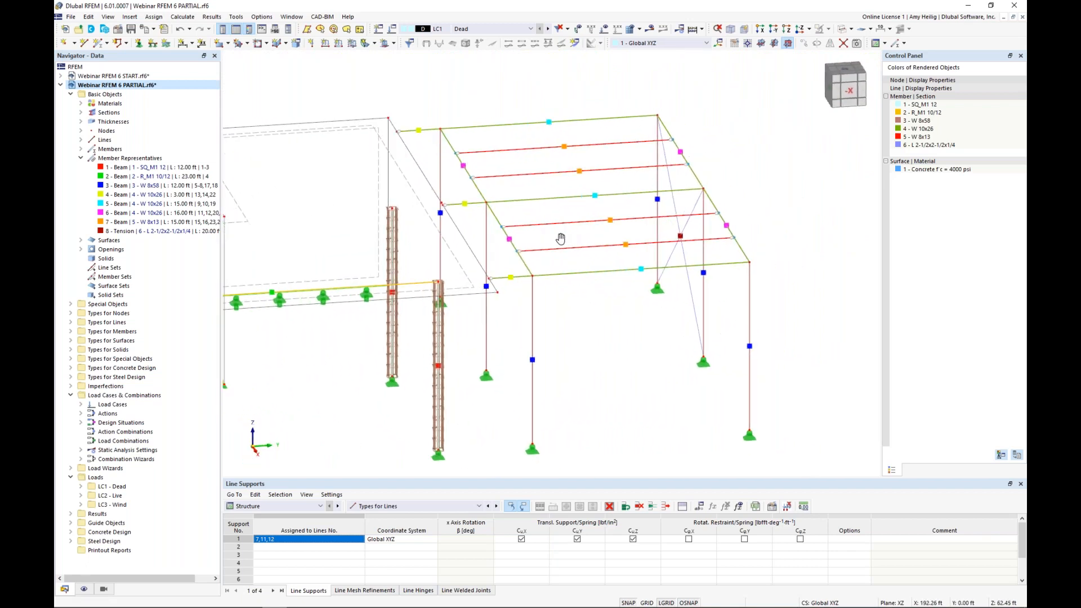
{"action": "double_click", "coordinate": [510, 241]}
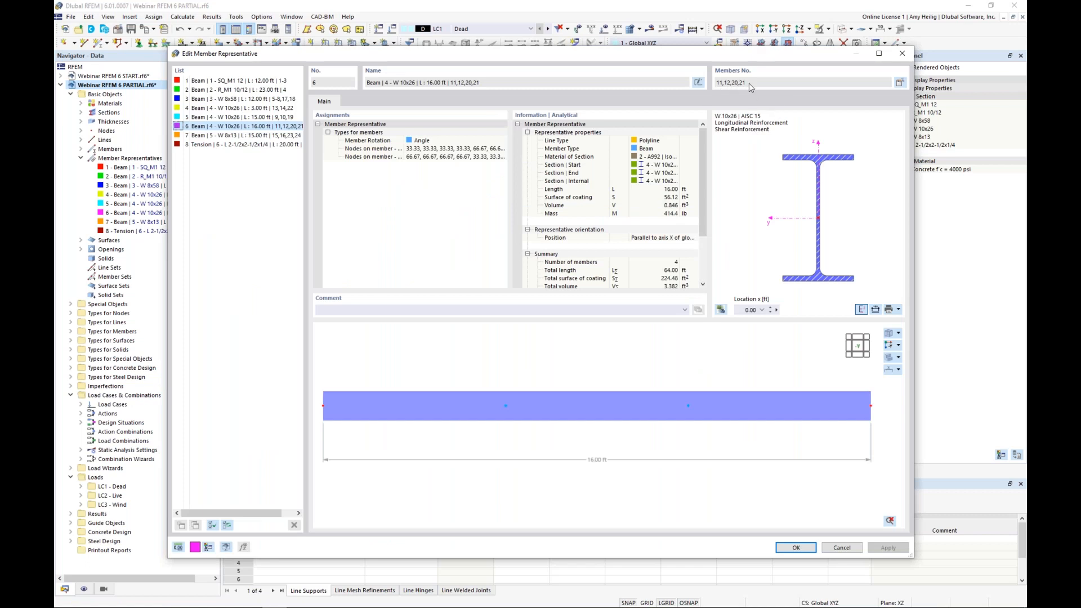
{"action": "left_click", "coordinate": [900, 83]}
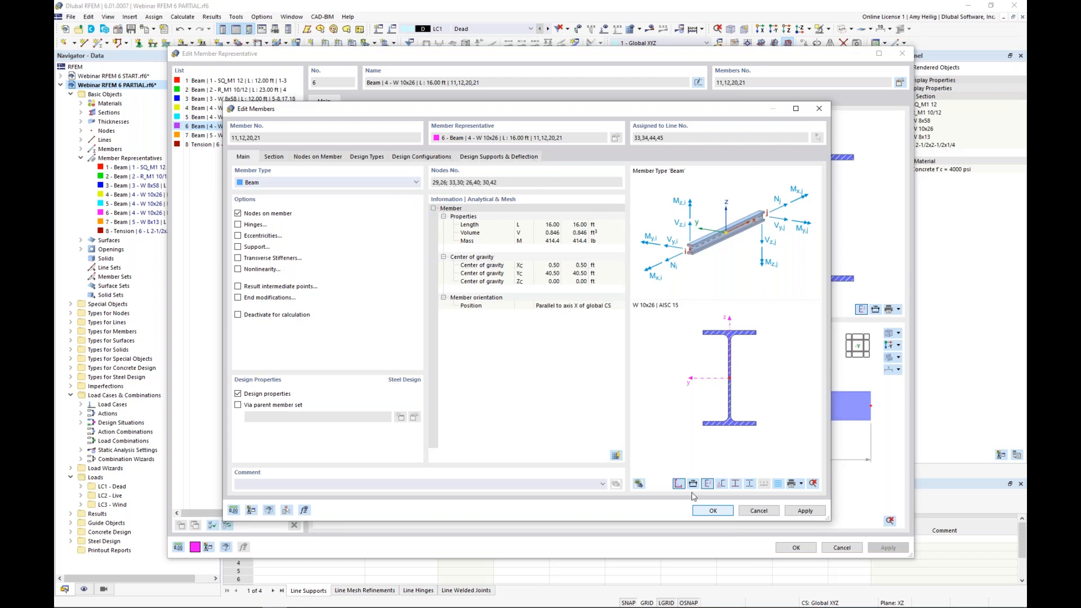
{"action": "left_click", "coordinate": [711, 511]}
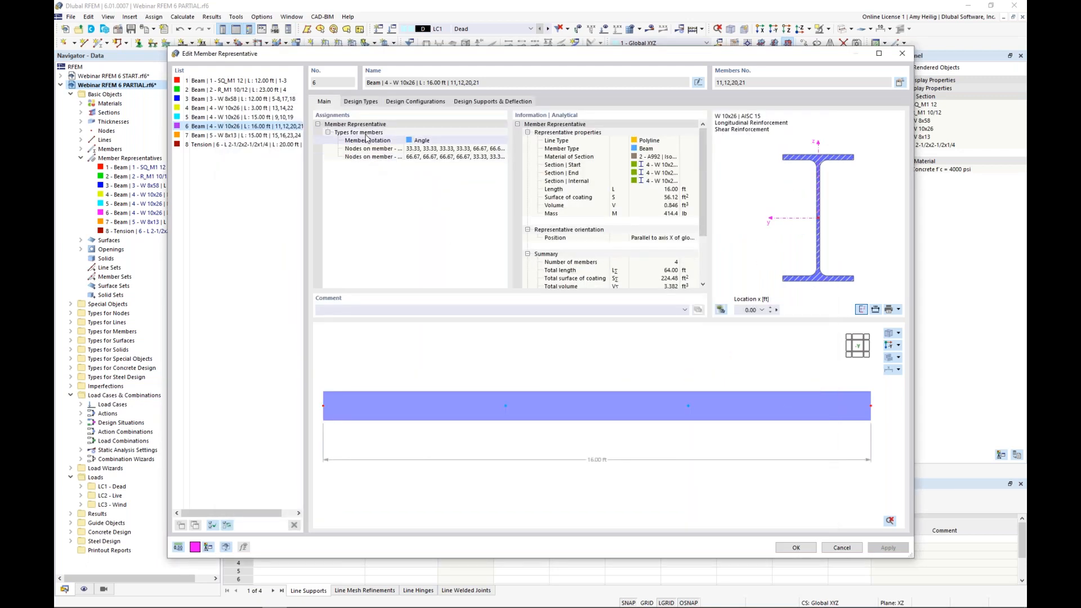
Step: Create a new effective length for the 16 ft beams with intermediate nodes, taking the node layout from member 11 in the model
{"action": "left_click", "coordinate": [367, 102]}
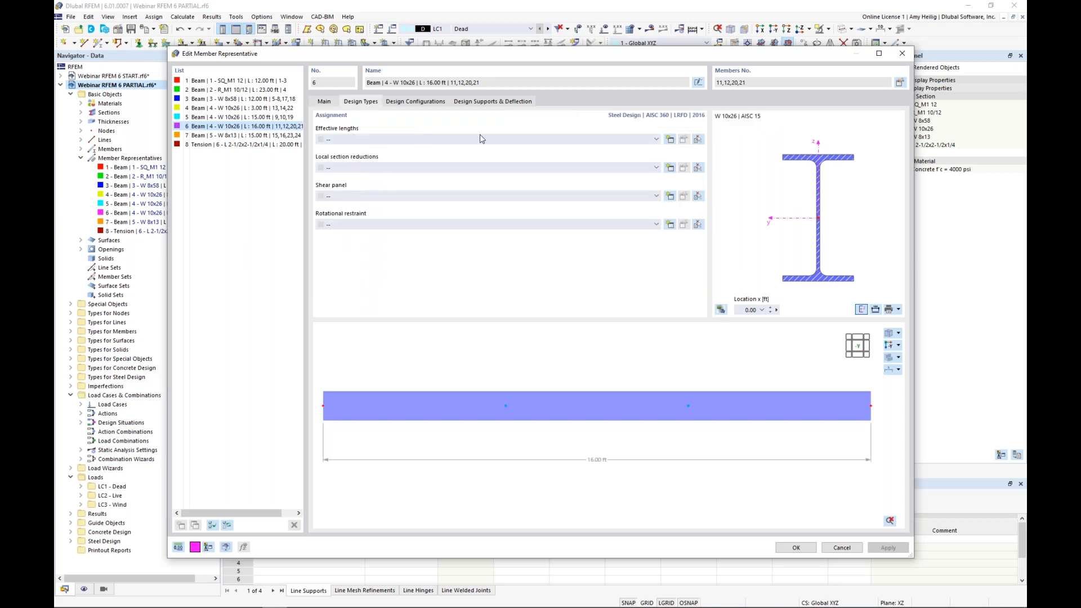
{"action": "left_click", "coordinate": [669, 140]}
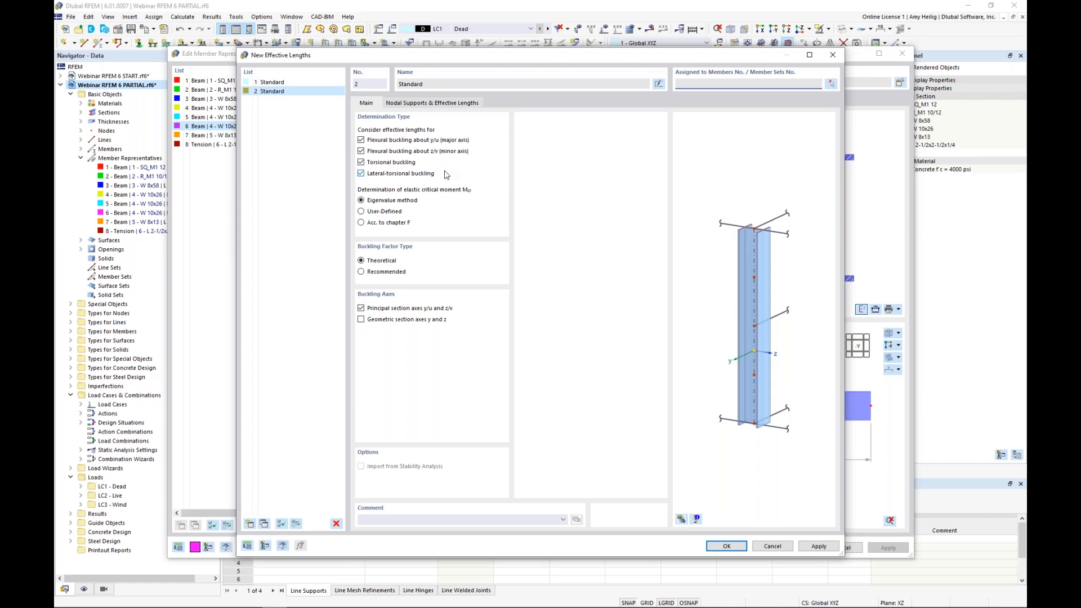
{"action": "left_click", "coordinate": [440, 107]}
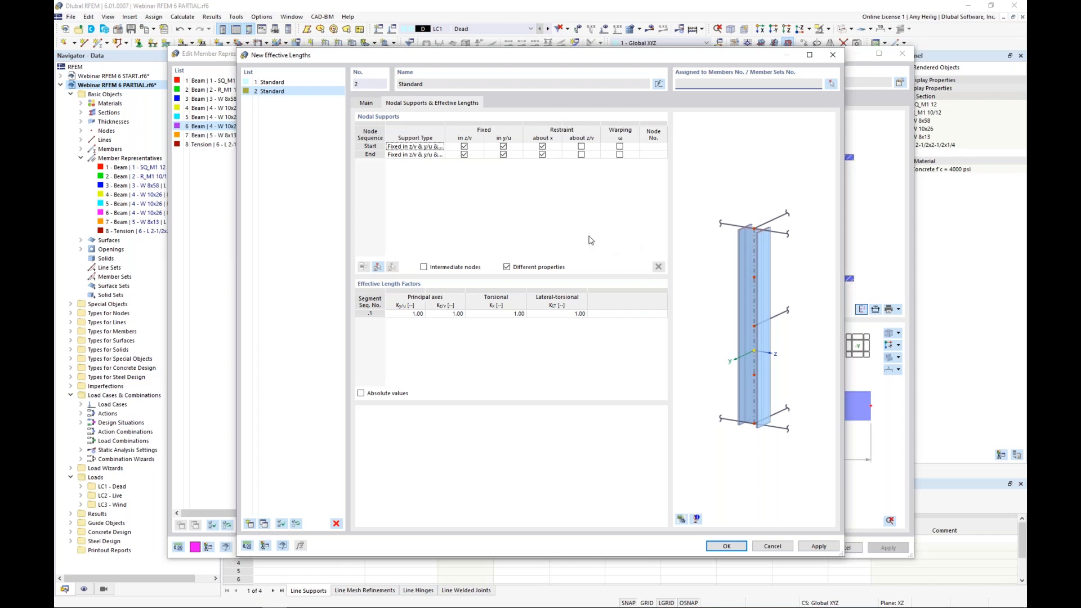
{"action": "left_click", "coordinate": [424, 268]}
{"action": "left_click", "coordinate": [377, 269]}
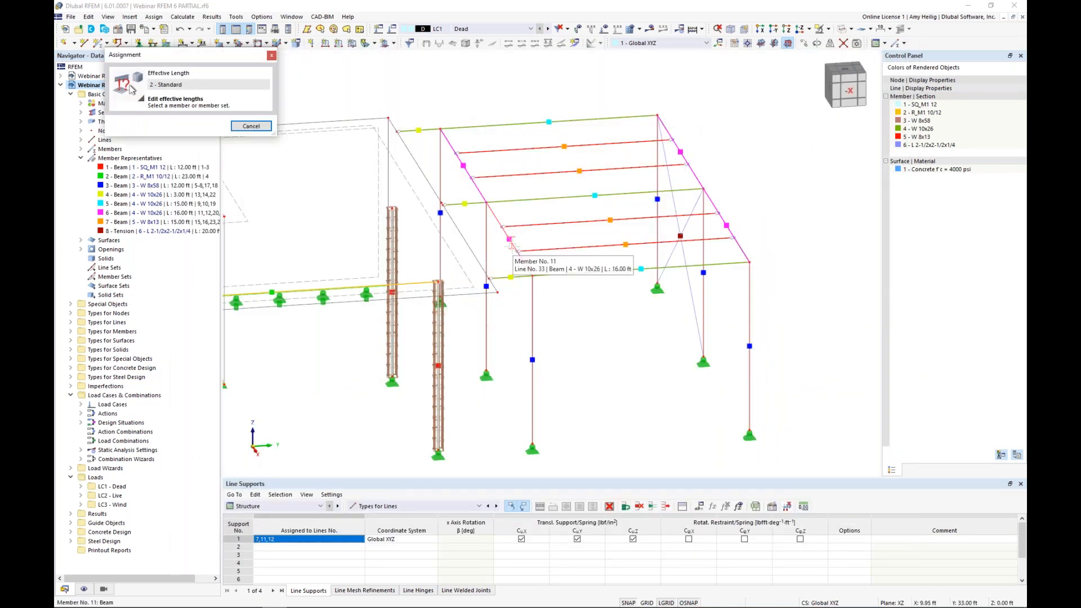
{"action": "scroll", "coordinate": [511, 246], "scroll_direction": "up", "scroll_amount": 1}
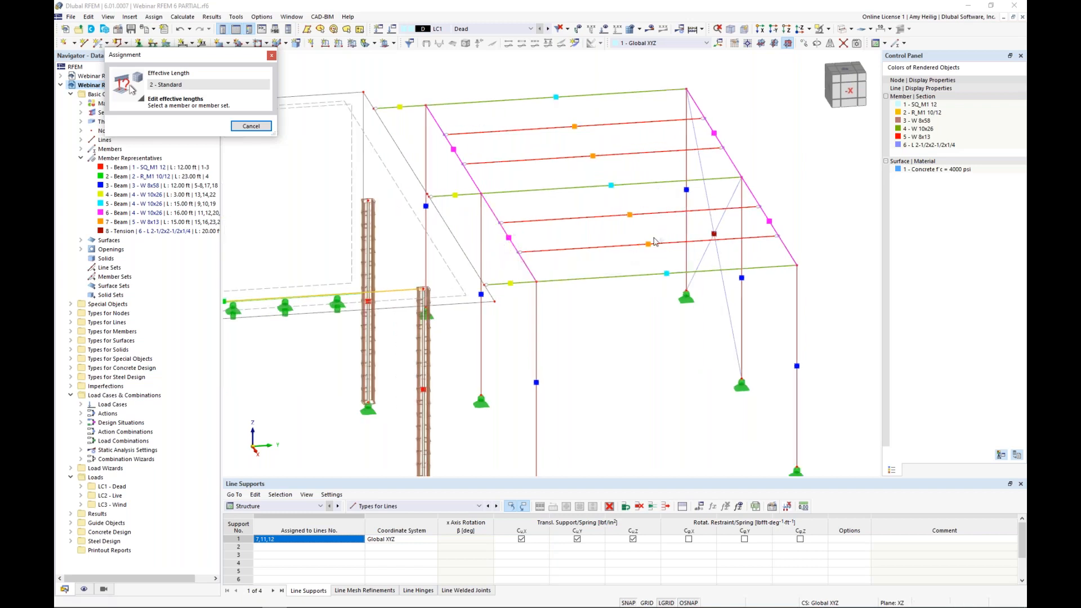
{"action": "left_click", "coordinate": [511, 239]}
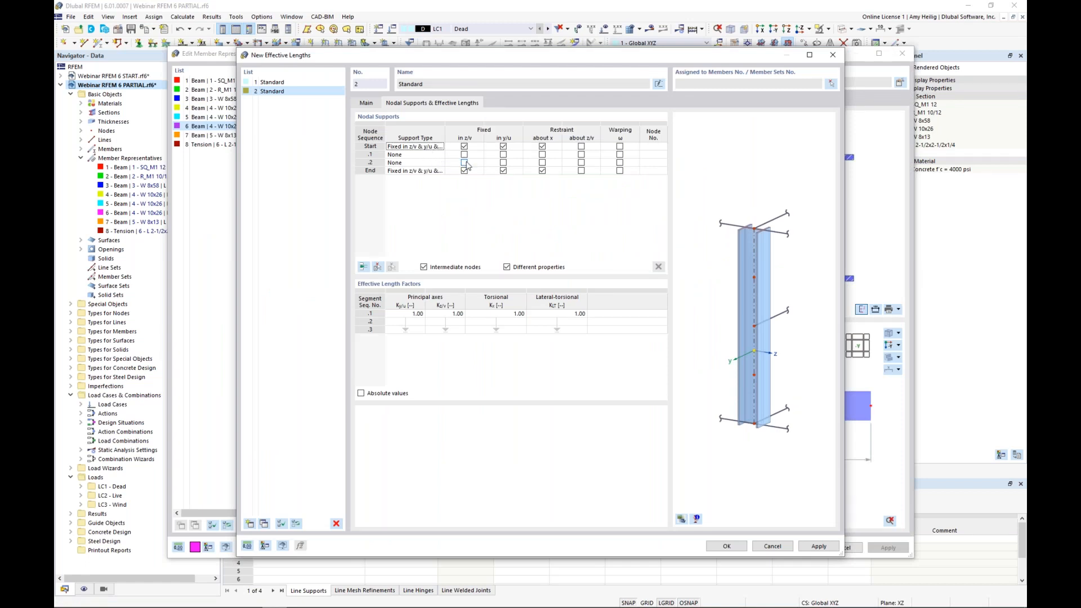
Step: Fix both intermediate nodes of the effective length in y/u, keep the eccentricity type None, and accept the definition
{"action": "left_click", "coordinate": [503, 154]}
{"action": "left_click", "coordinate": [503, 162]}
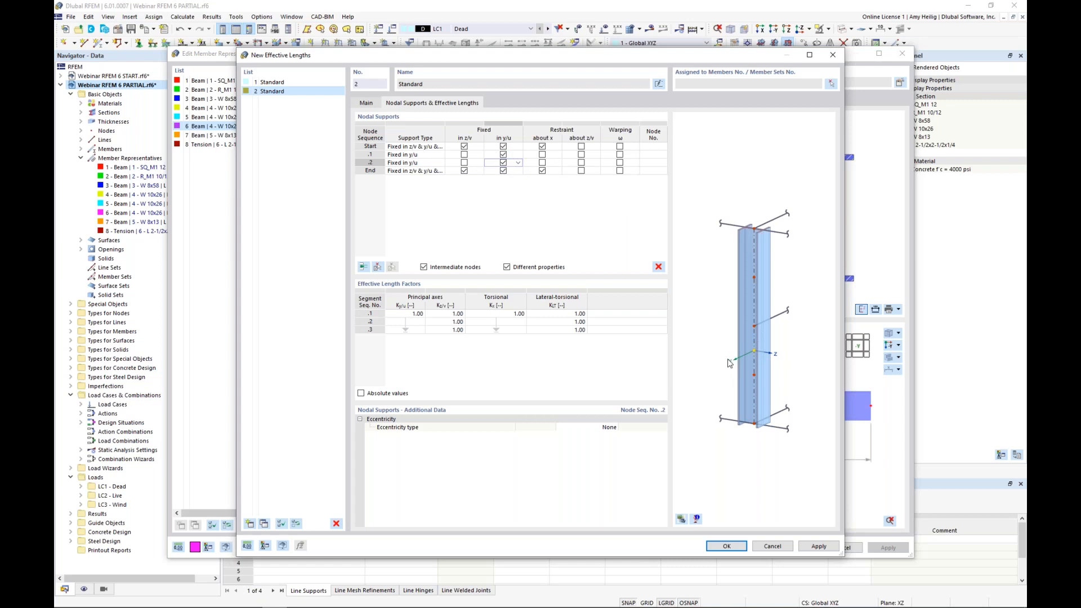
{"action": "left_click", "coordinate": [612, 427]}
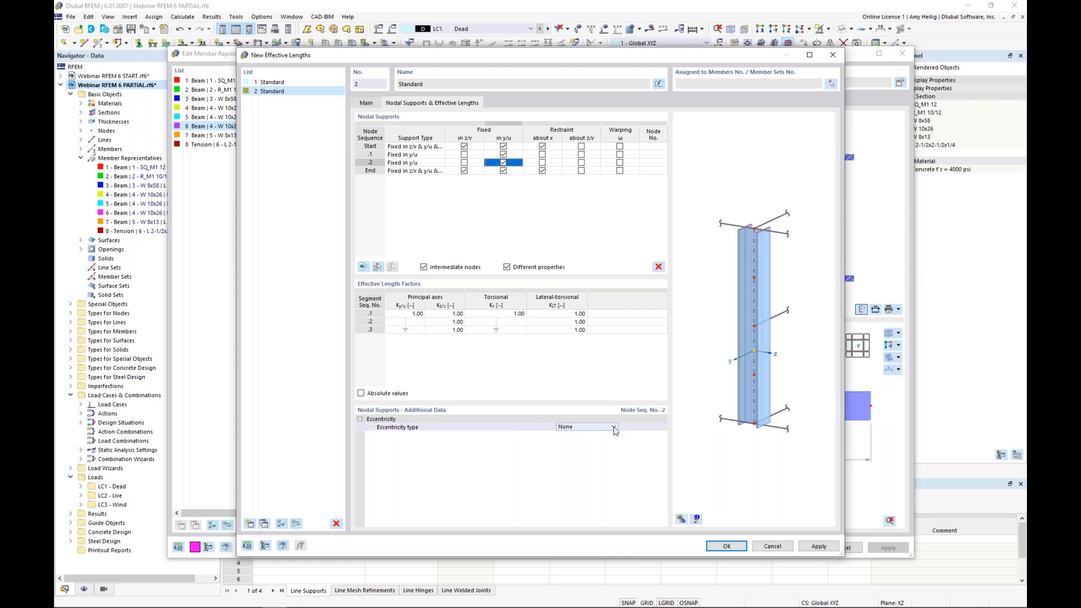
{"action": "left_click", "coordinate": [614, 428]}
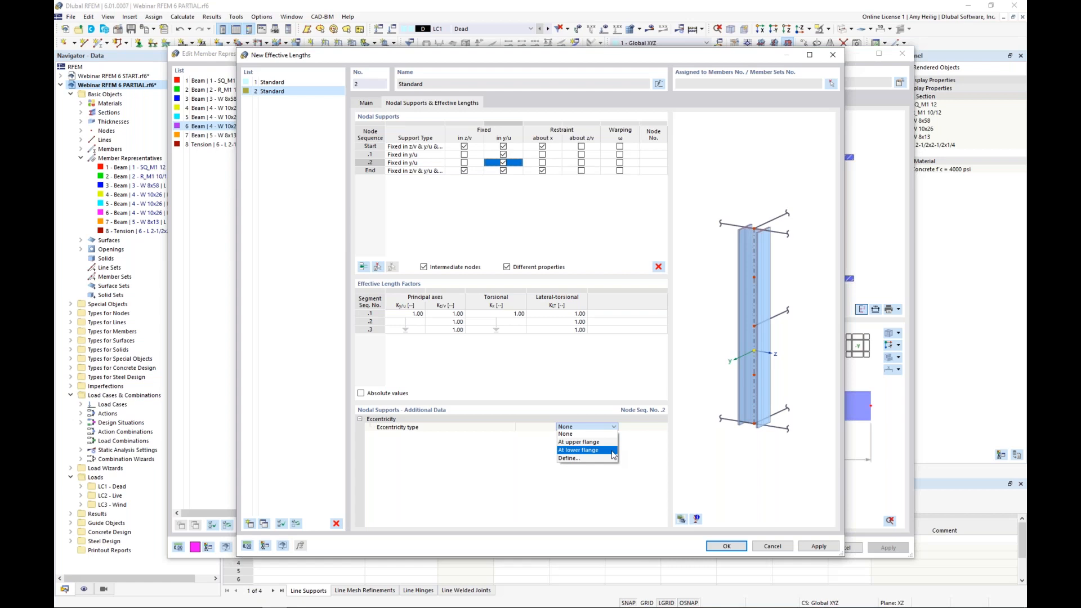
{"action": "left_click", "coordinate": [634, 459]}
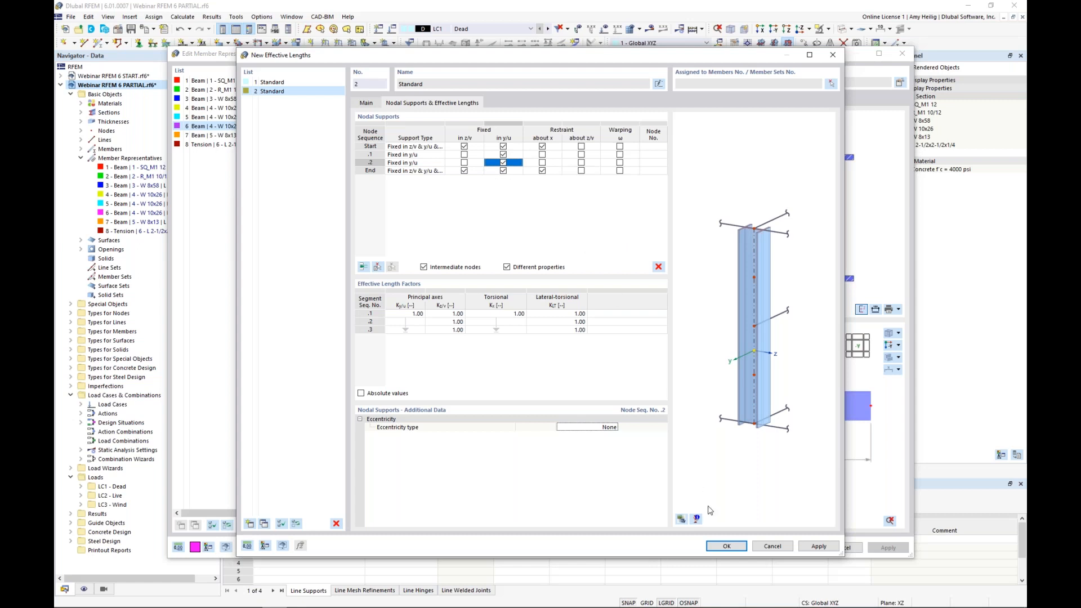
{"action": "left_click", "coordinate": [367, 103]}
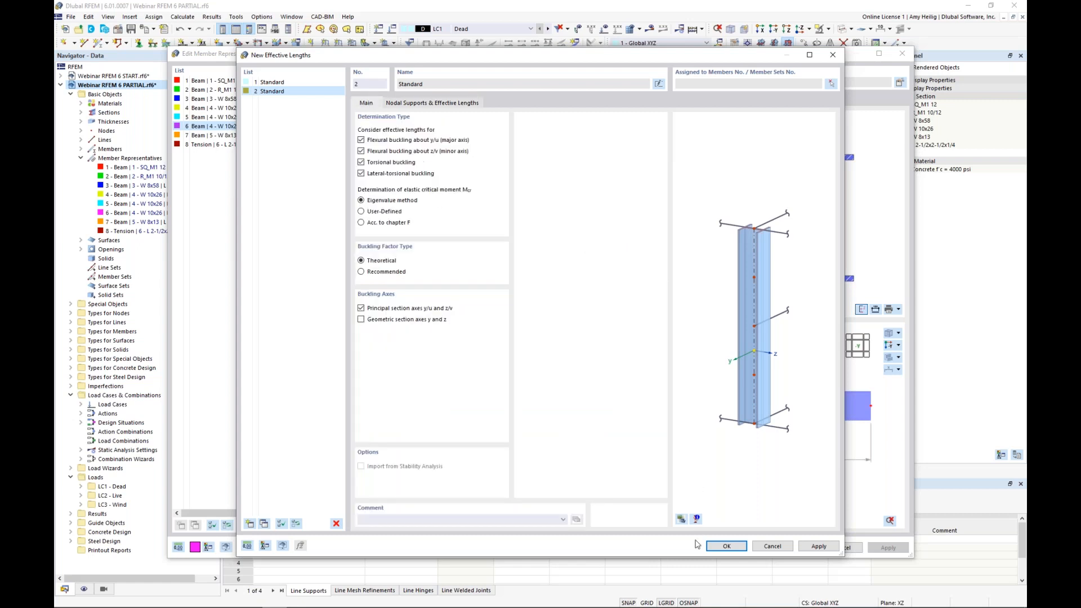
{"action": "left_click", "coordinate": [727, 550]}
{"action": "middle_click_drag", "start_coordinate": [725, 371], "coordinate": [650, 415], "text": "ctrl"}
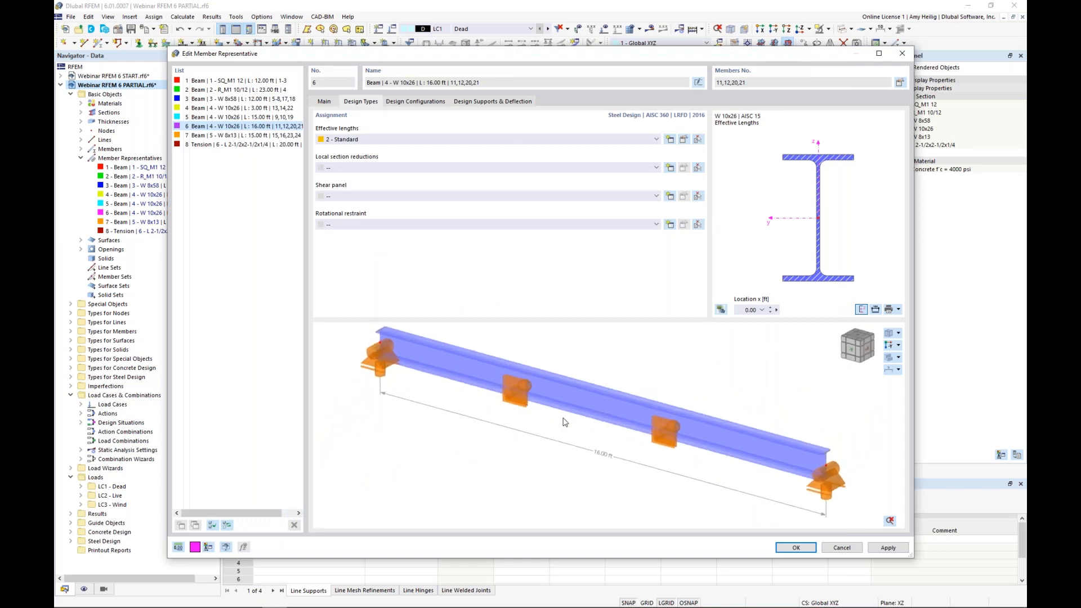
{"action": "scroll", "coordinate": [713, 445], "scroll_direction": "down", "scroll_amount": 1}
{"action": "middle_click_drag", "start_coordinate": [752, 412], "coordinate": [708, 399]}
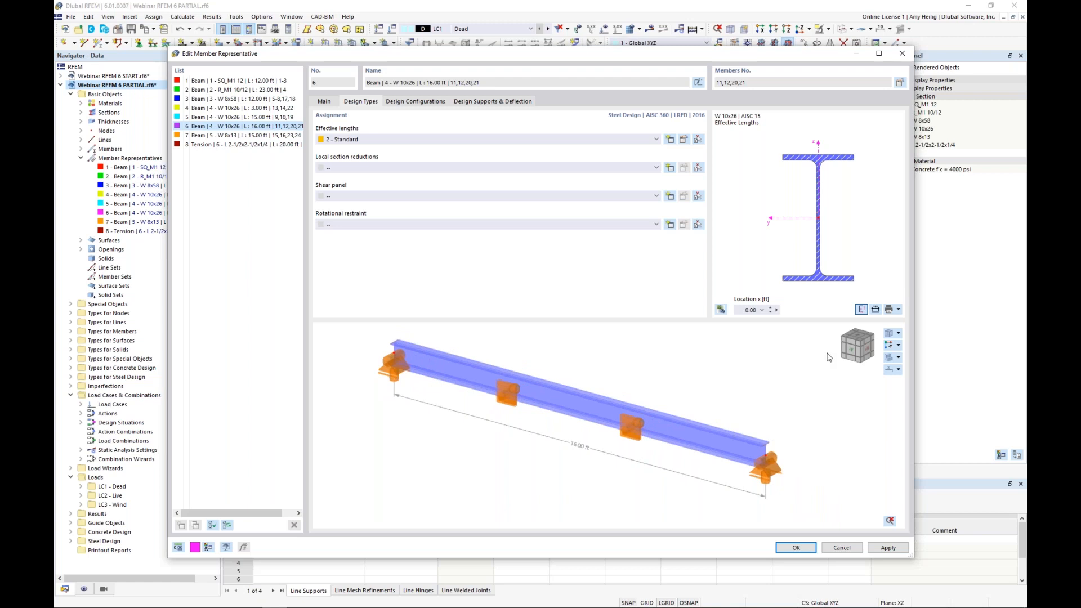
Step: Review the beams' default steel strength and serviceability configurations without changes and accept the member representative
{"action": "left_click", "coordinate": [439, 104]}
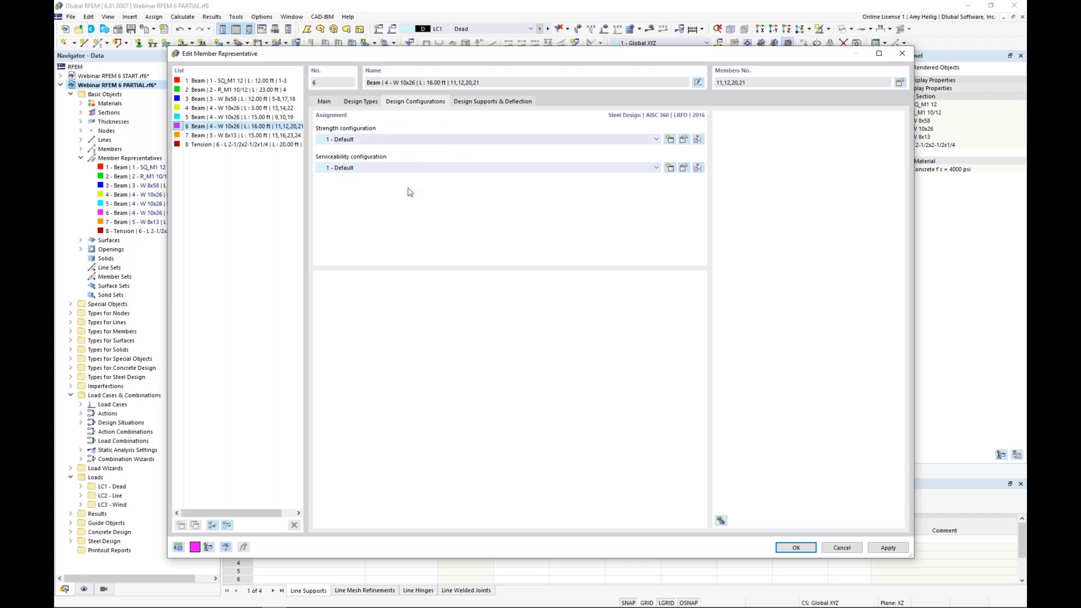
{"action": "left_click", "coordinate": [683, 141]}
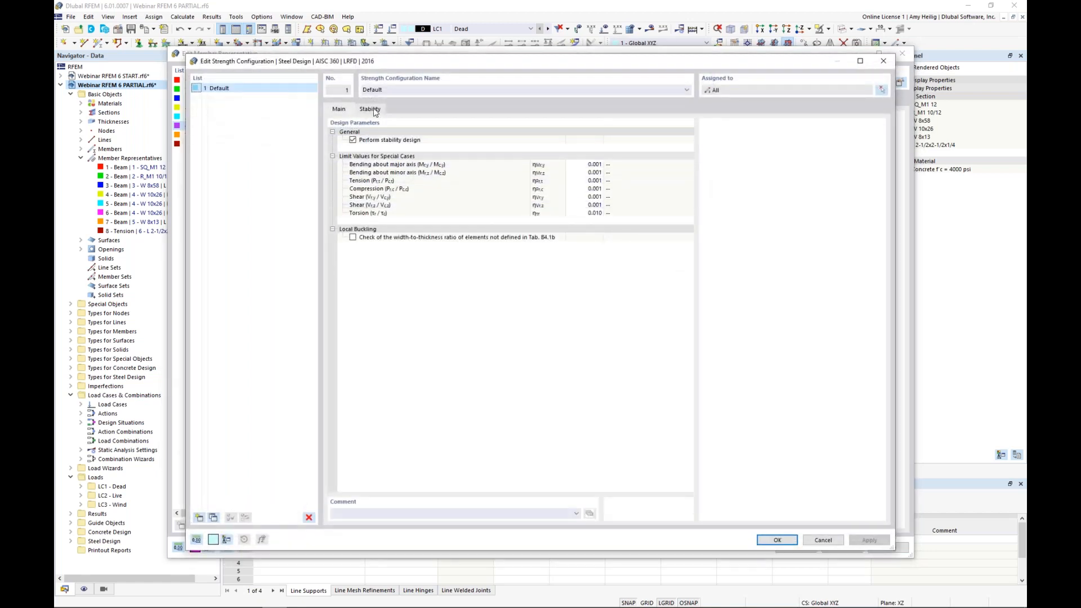
{"action": "left_click", "coordinate": [823, 540]}
{"action": "left_click", "coordinate": [683, 167]}
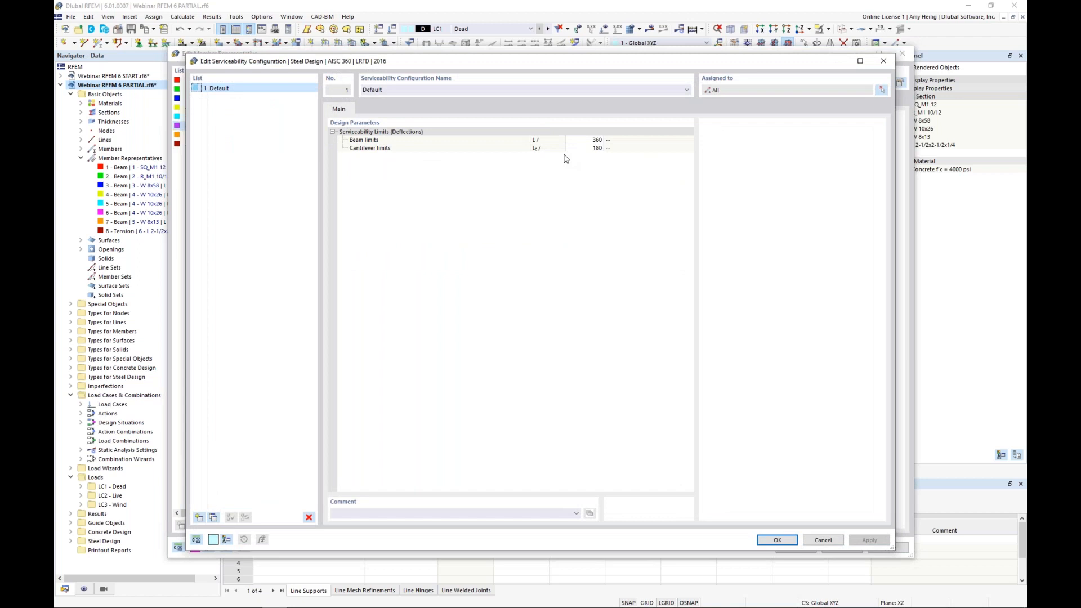
{"action": "left_click", "coordinate": [823, 540]}
{"action": "left_click", "coordinate": [795, 547]}
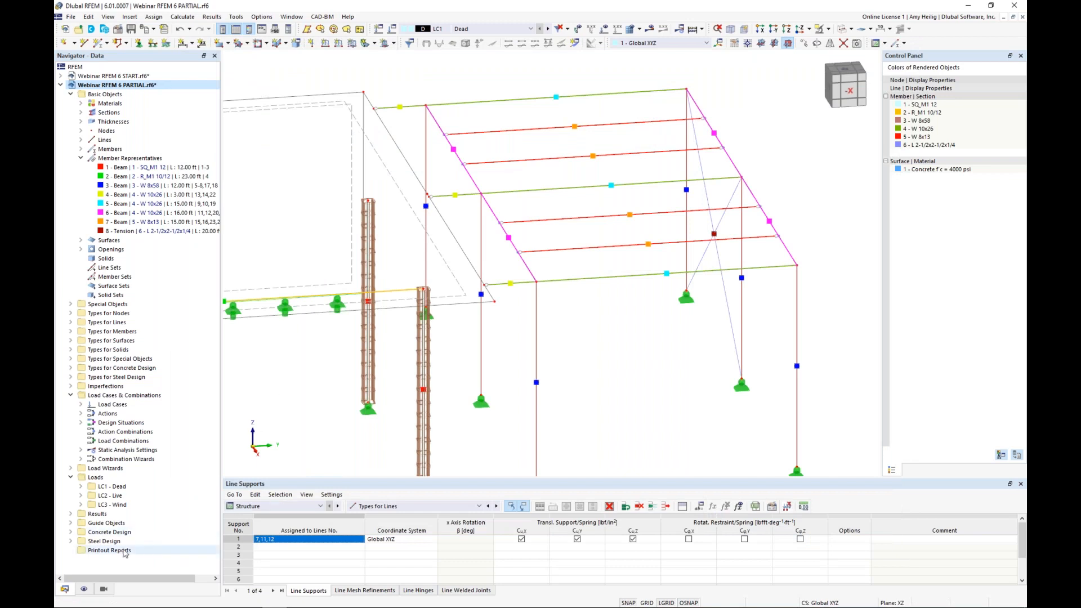
Step: Display the member effective lengths in the model to check the beams' nodal supports, and hide them again
{"action": "left_click", "coordinate": [84, 588]}
{"action": "scroll", "coordinate": [140, 236], "scroll_direction": "up", "scroll_amount": 10}
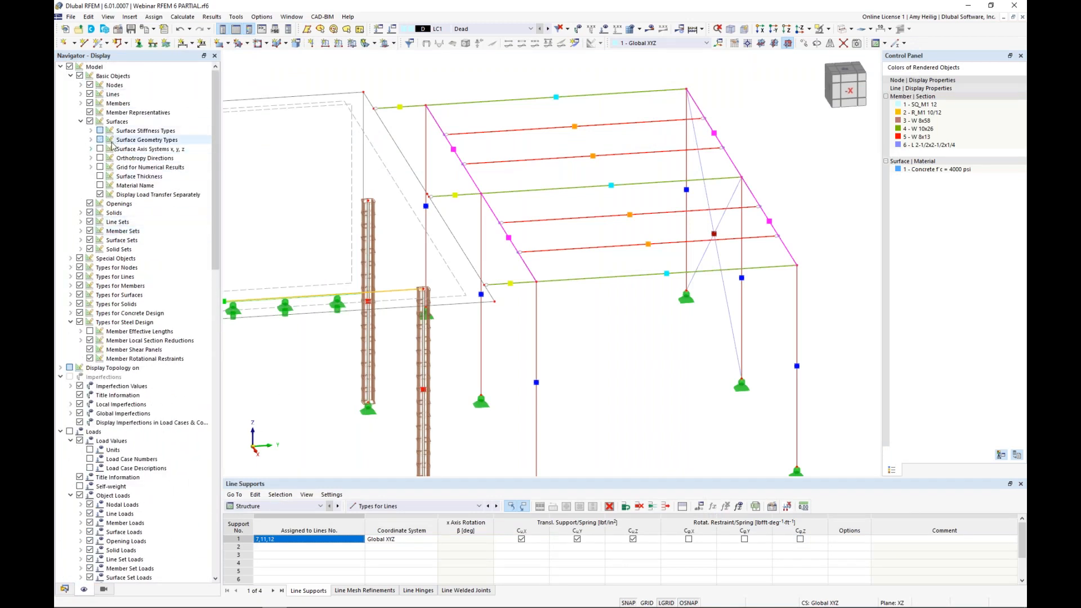
{"action": "left_click", "coordinate": [89, 332]}
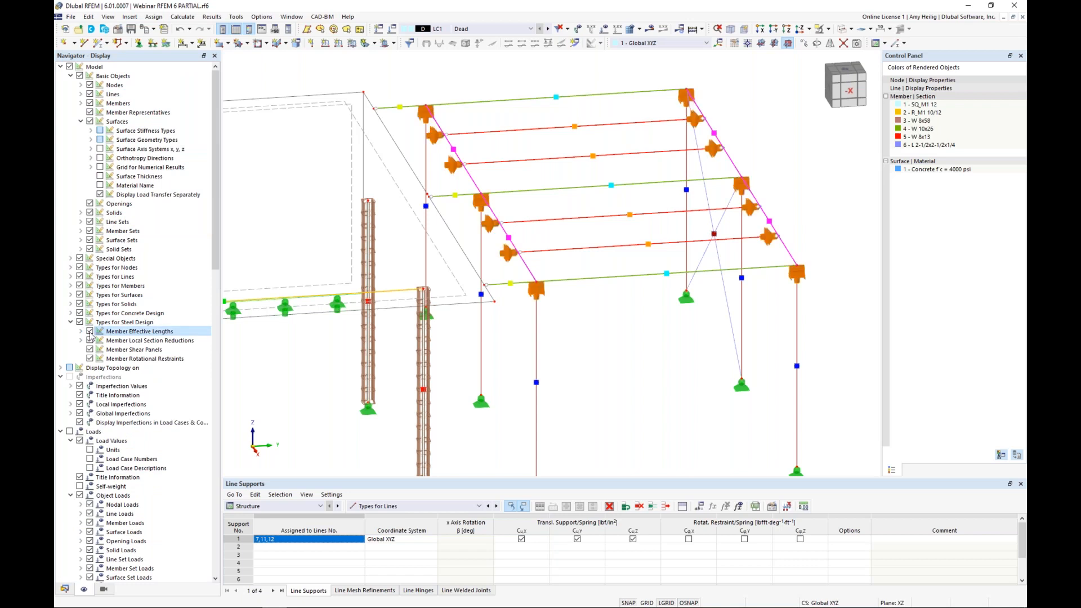
{"action": "middle_click_drag", "start_coordinate": [562, 278], "coordinate": [691, 276], "text": "ctrl"}
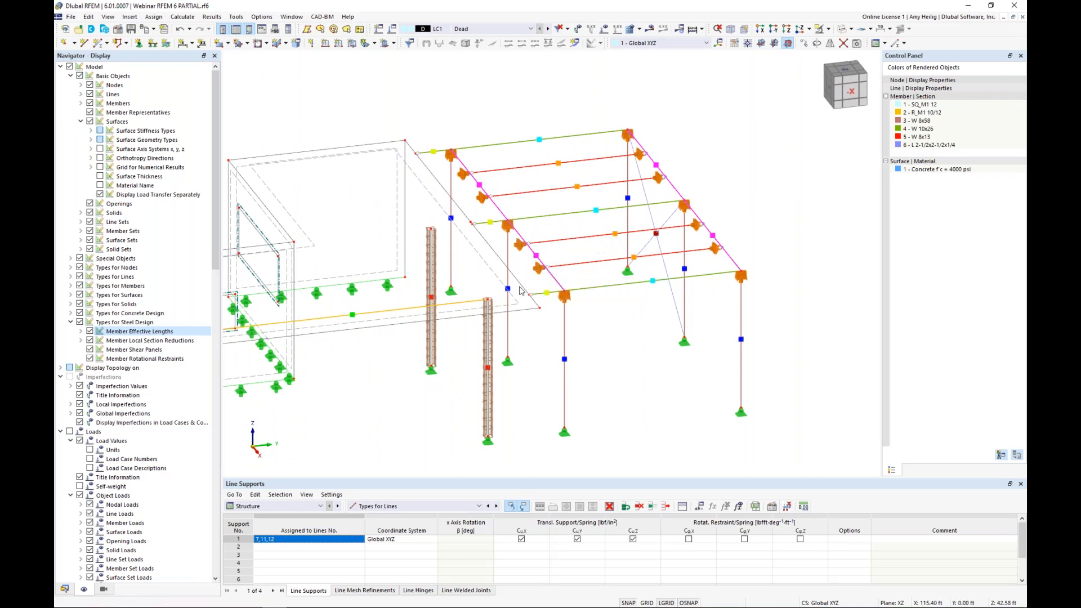
{"action": "left_click", "coordinate": [89, 331]}
{"action": "middle_click_drag", "start_coordinate": [397, 398], "coordinate": [497, 359]}
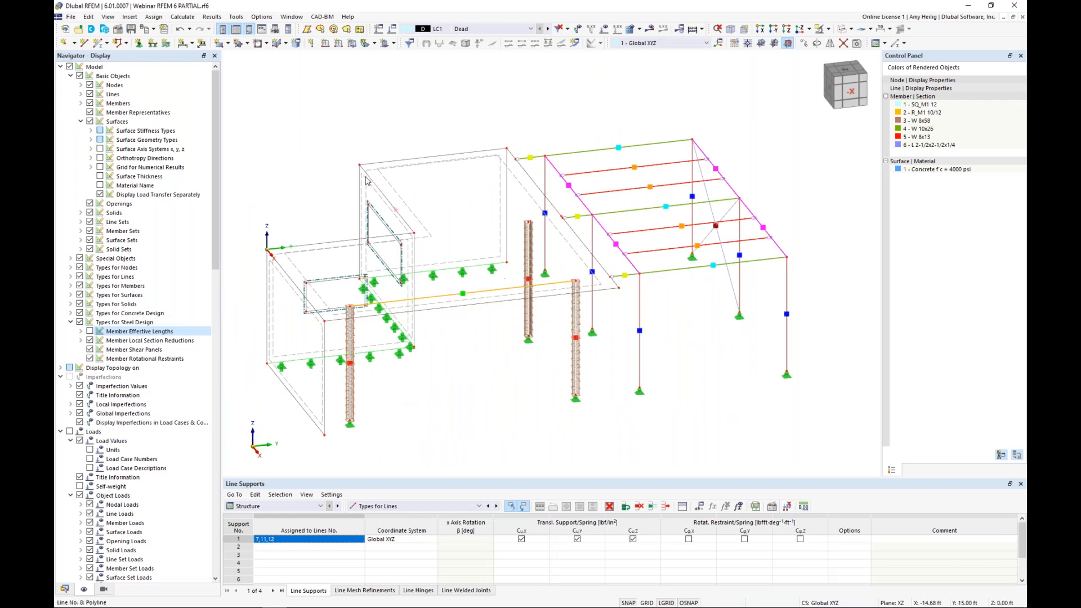
Step: Calculate all load cases and combinations, and collapse the surface results to keep the global deformations in view
{"action": "left_click", "coordinate": [182, 16]}
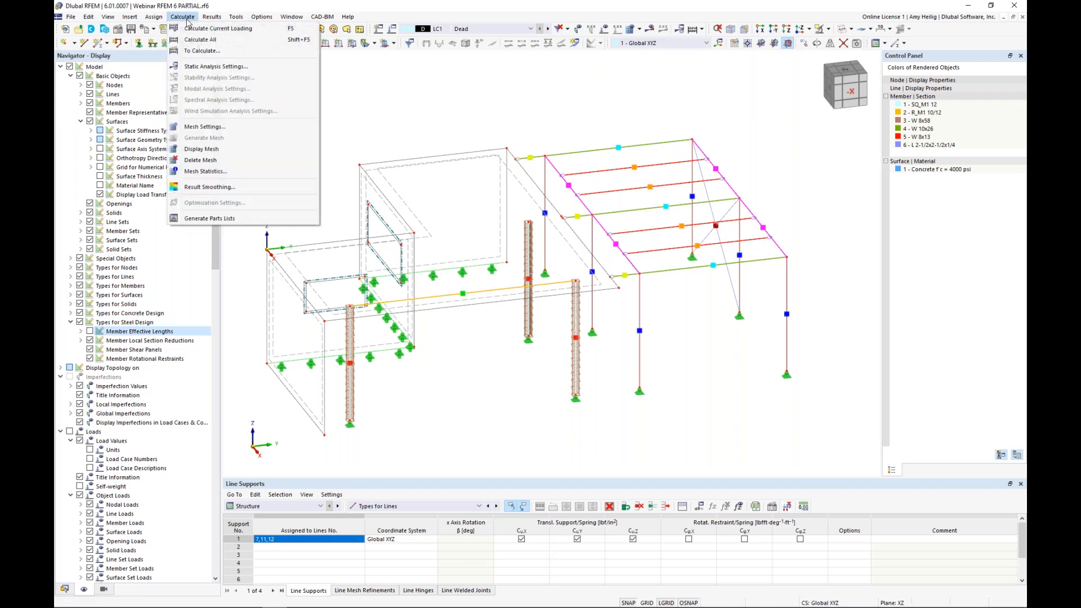
{"action": "left_click", "coordinate": [198, 40]}
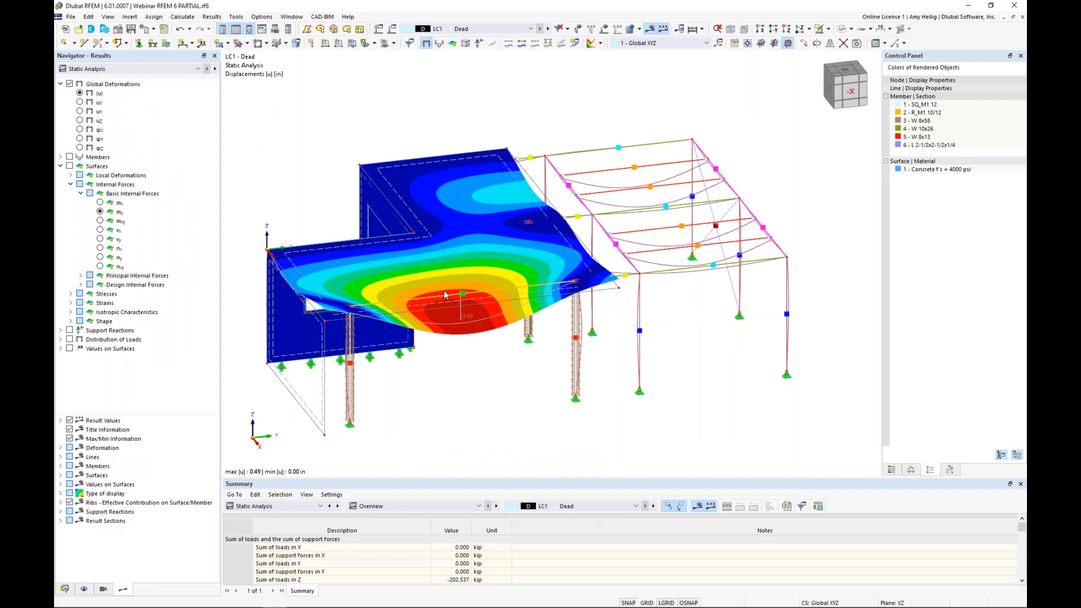
{"action": "left_click", "coordinate": [61, 166]}
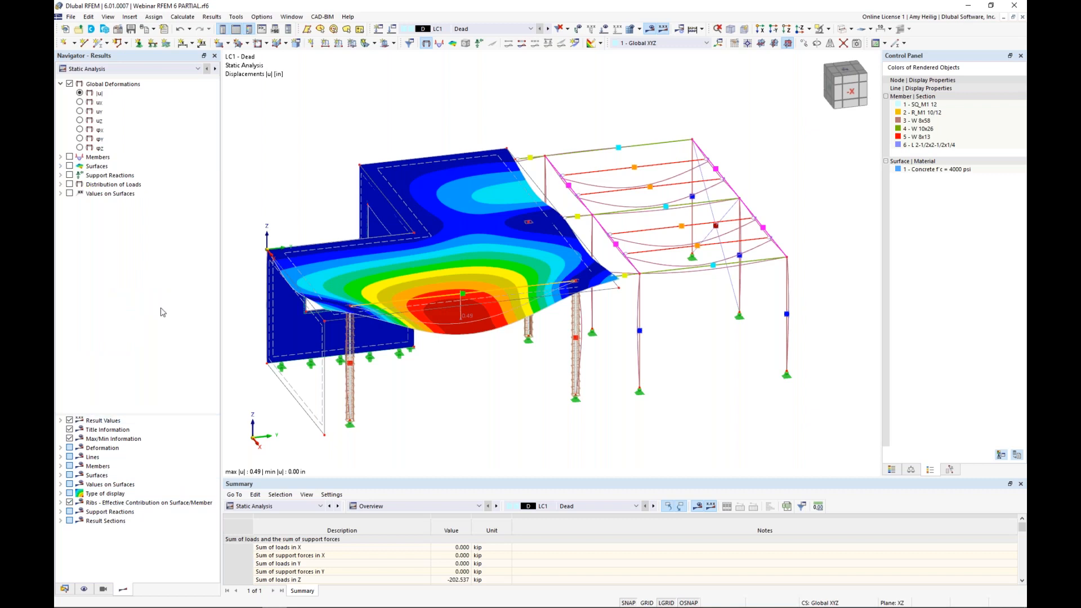
Step: Step through the load case deformations to LC3 Wind and display the results of load combination CO2, 1.20D + 1.60L
{"action": "left_click", "coordinate": [548, 29]}
{"action": "left_click", "coordinate": [550, 28]}
{"action": "left_click", "coordinate": [530, 29]}
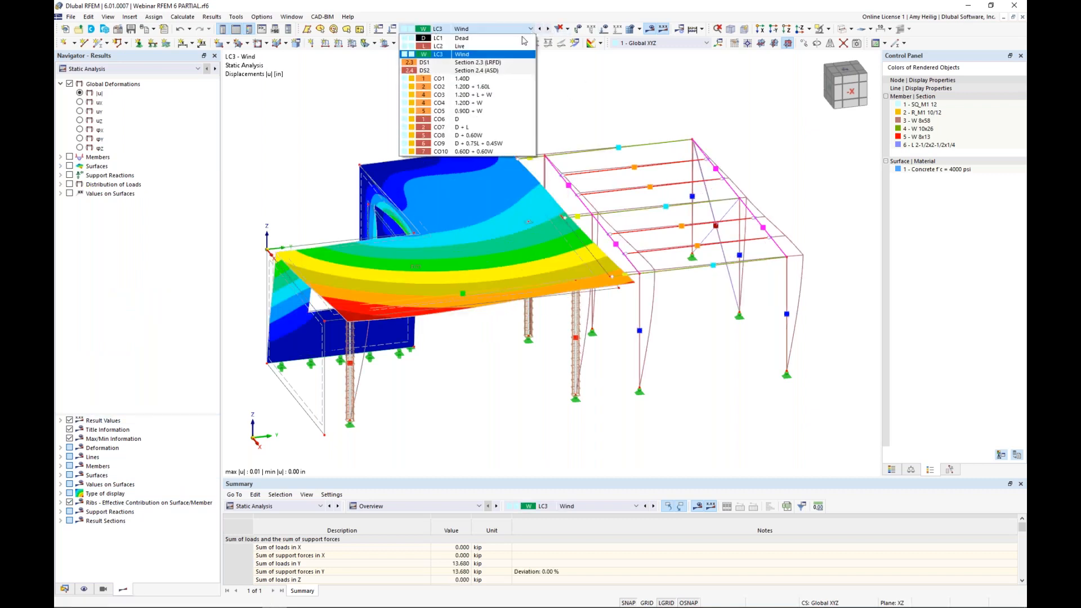
{"action": "left_click", "coordinate": [498, 90]}
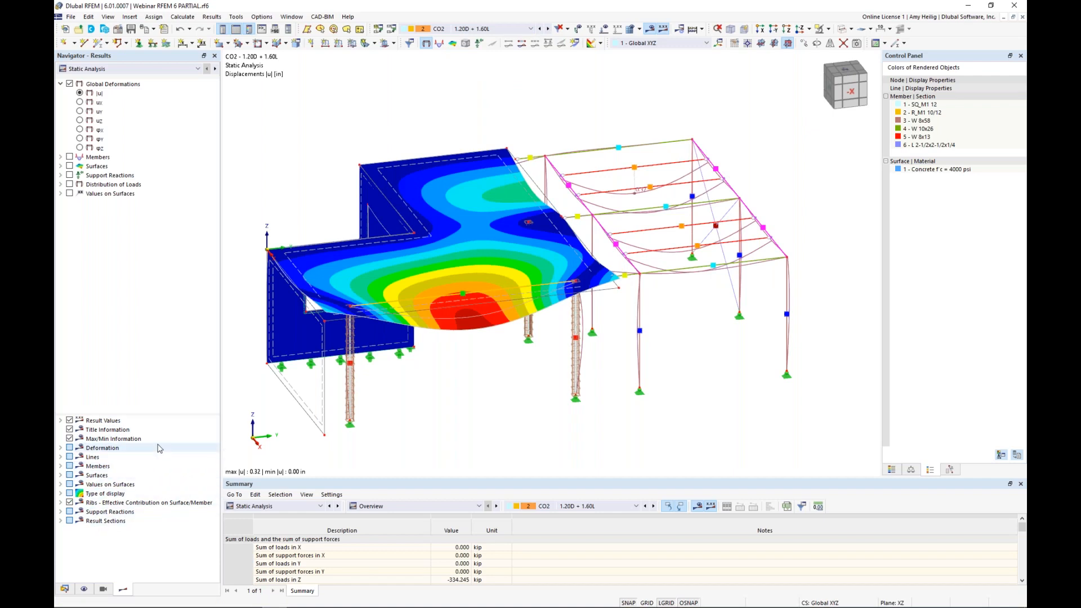
Step: Display the member deformations as coloured sections and step to the results of load combination CO4, 1.20D + W
{"action": "left_click", "coordinate": [60, 448]}
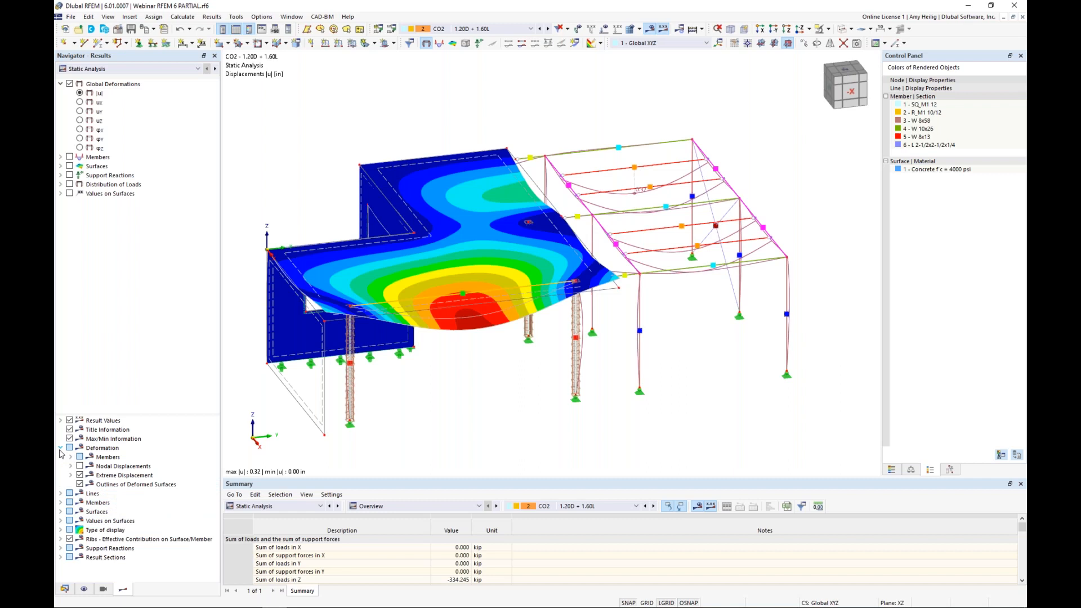
{"action": "left_click", "coordinate": [70, 456]}
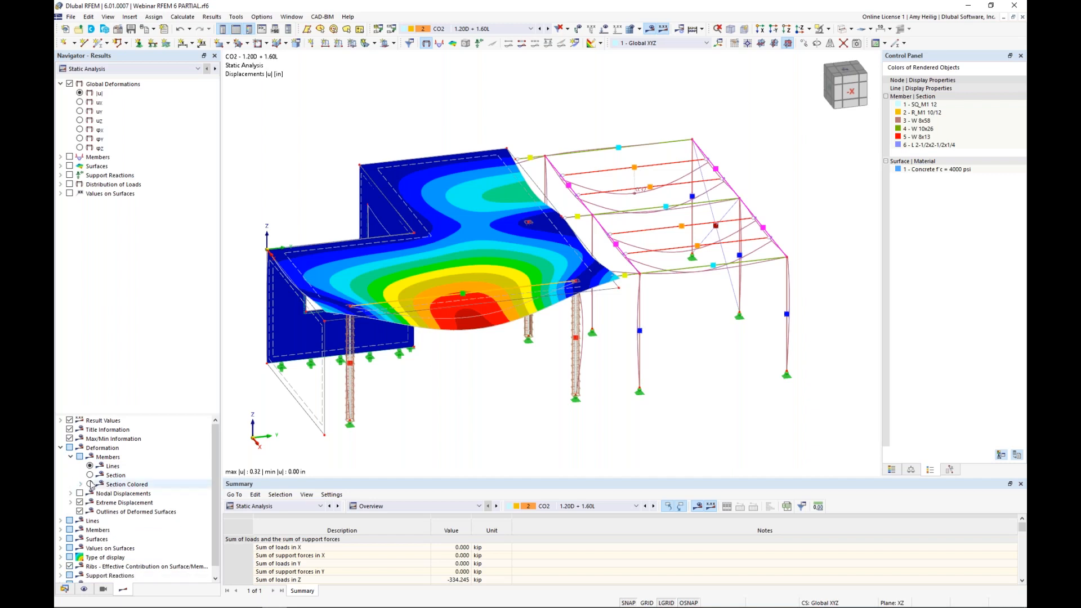
{"action": "left_click", "coordinate": [89, 484]}
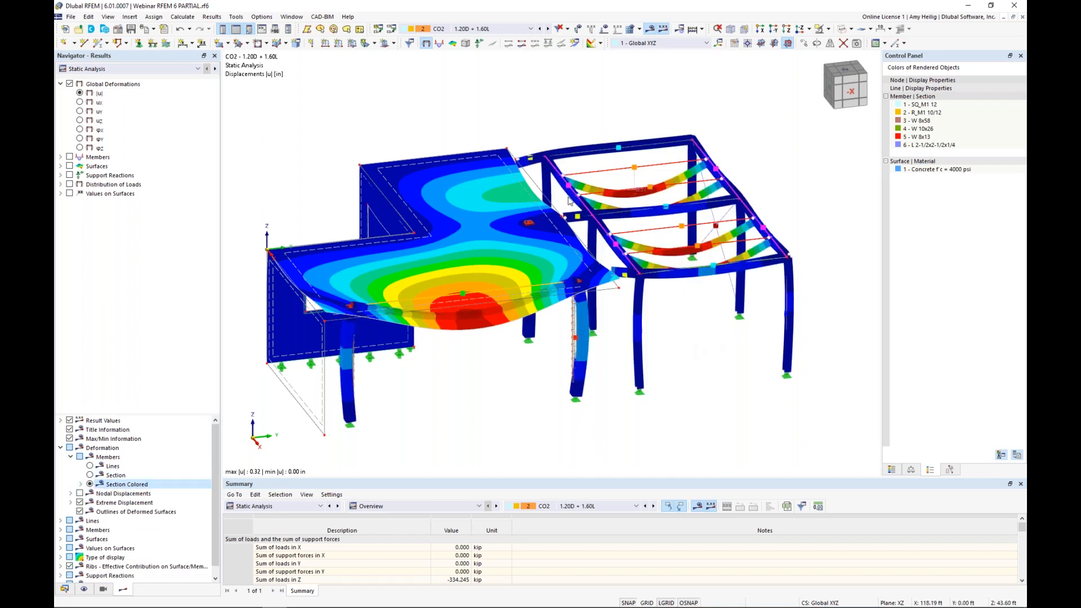
{"action": "left_click", "coordinate": [548, 29]}
{"action": "left_click", "coordinate": [548, 29]}
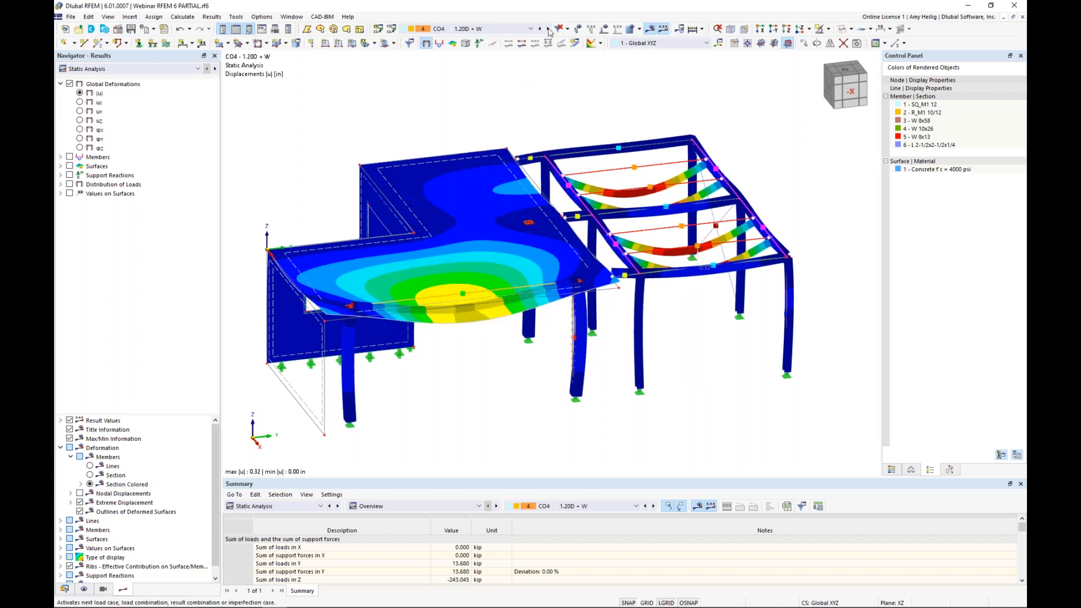
Step: Display the member internal forces for CO4, viewing N, Vy / Vu and My / Mv one after the other
{"action": "left_click", "coordinate": [61, 158]}
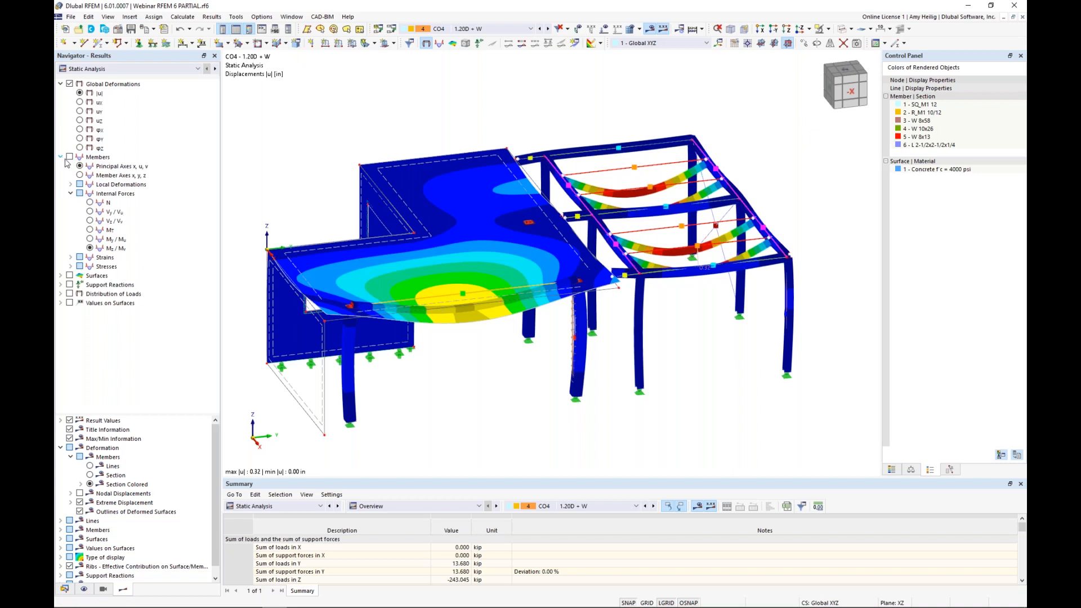
{"action": "left_click", "coordinate": [69, 157]}
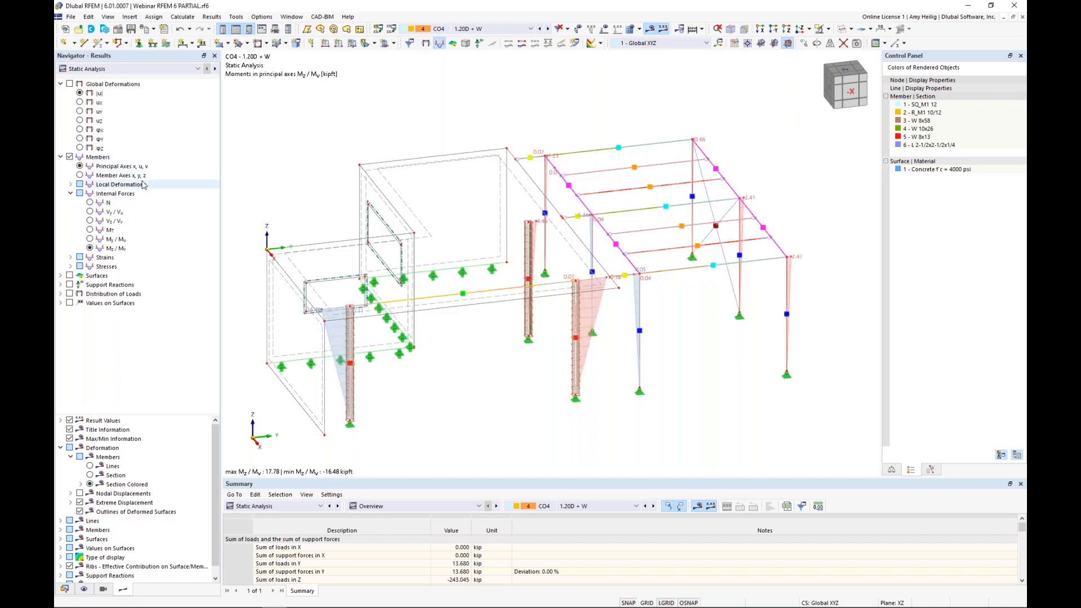
{"action": "left_click", "coordinate": [90, 203]}
{"action": "middle_click_drag", "start_coordinate": [566, 407], "coordinate": [593, 388], "text": "ctrl"}
{"action": "scroll", "coordinate": [597, 384], "scroll_direction": "up", "scroll_amount": 1}
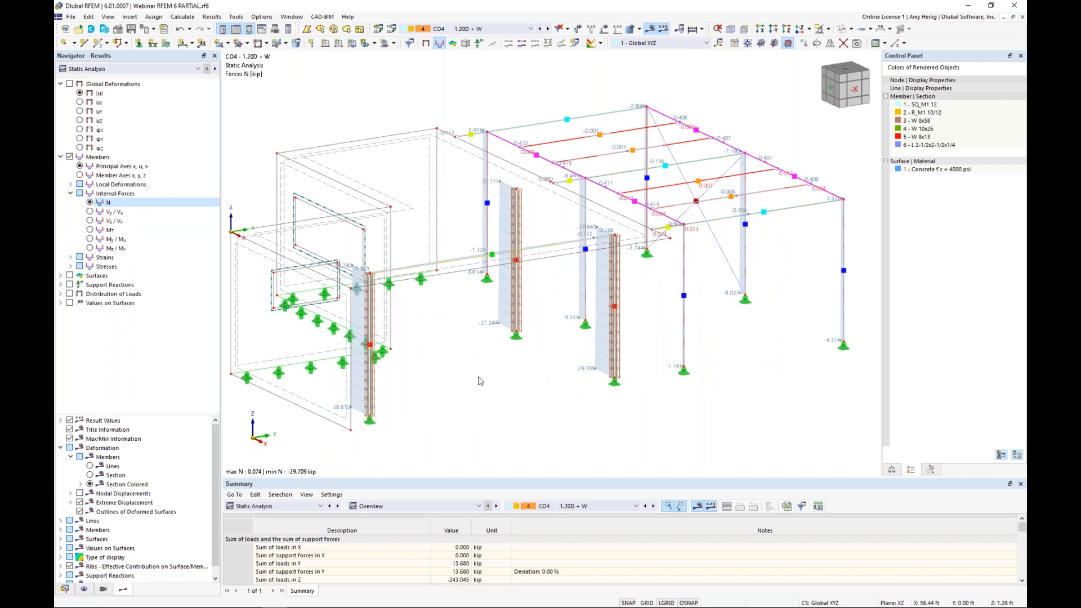
{"action": "left_click", "coordinate": [90, 212]}
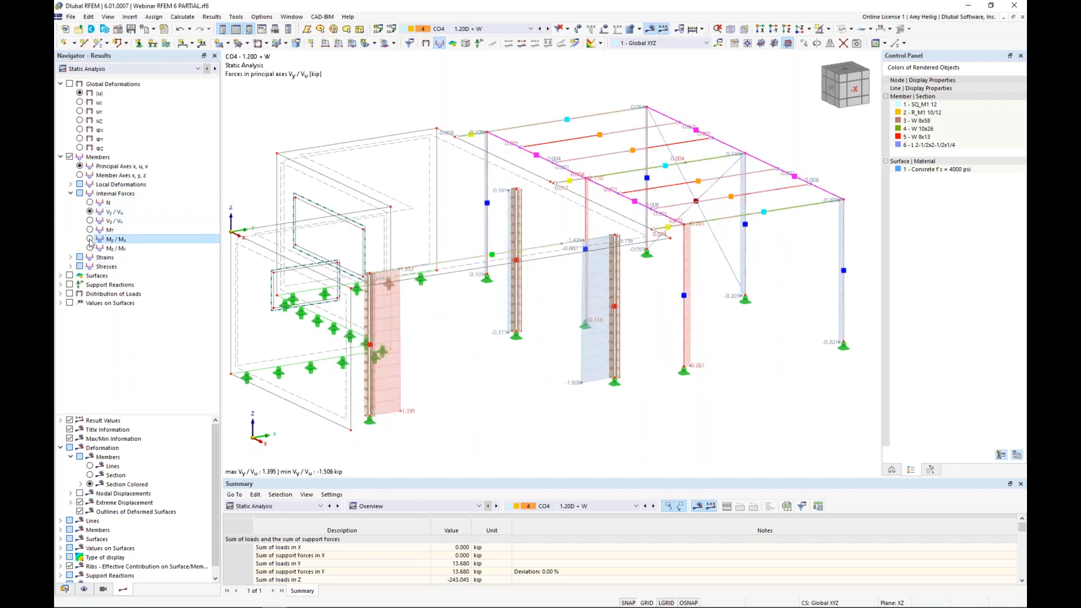
{"action": "left_click", "coordinate": [90, 239]}
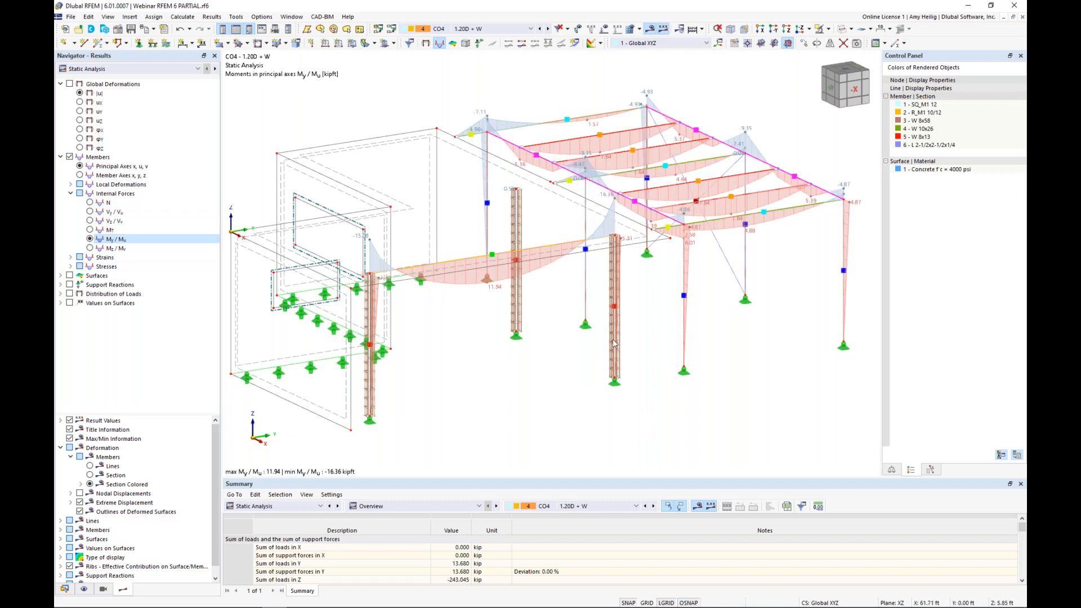
Step: Review the result diagrams of concrete column member No. 2 with axial force N added, switching them to combination CO6
{"action": "mouse_move", "coordinate": [617, 337]}
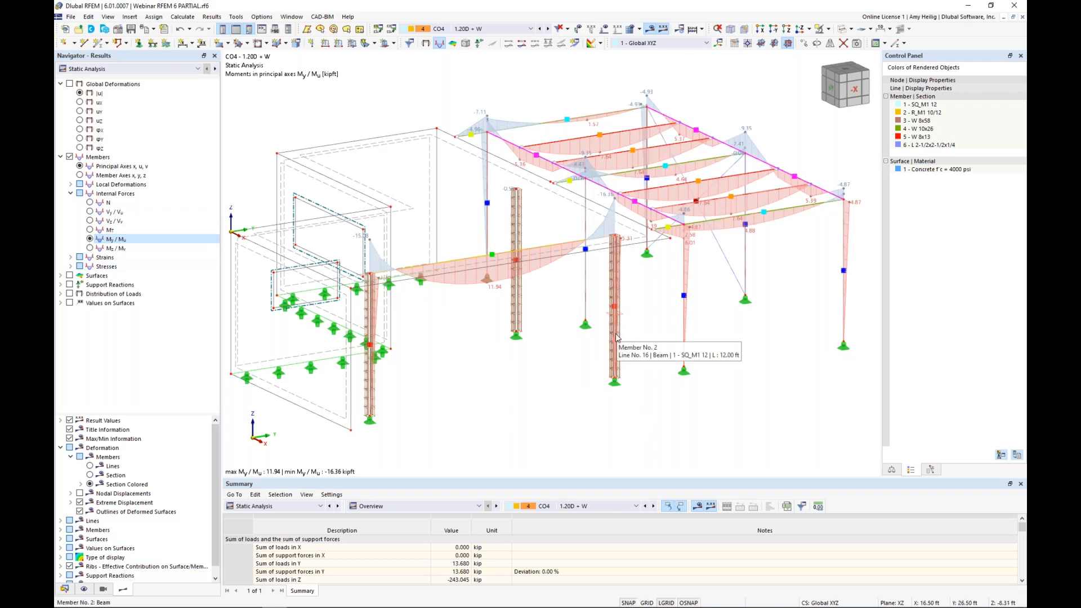
{"action": "right_click", "coordinate": [616, 337]}
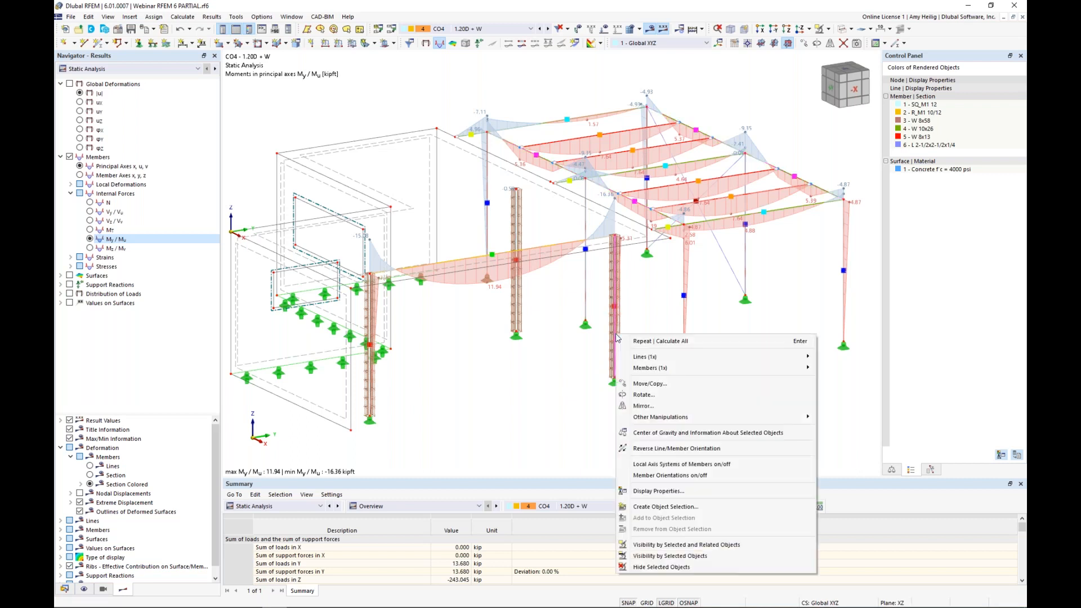
{"action": "mouse_move", "coordinate": [638, 368]}
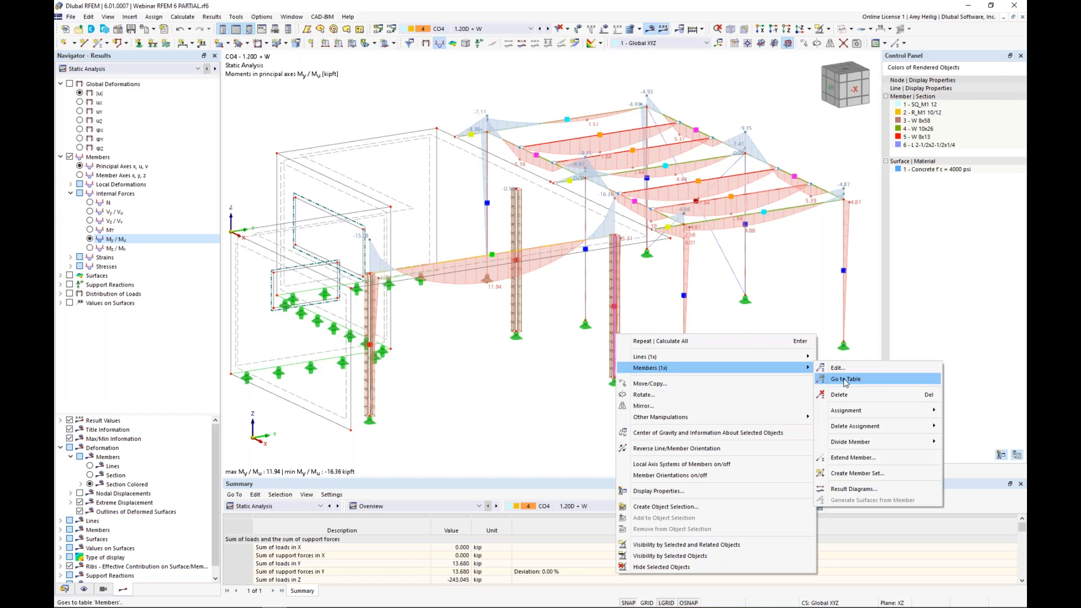
{"action": "left_click", "coordinate": [853, 488]}
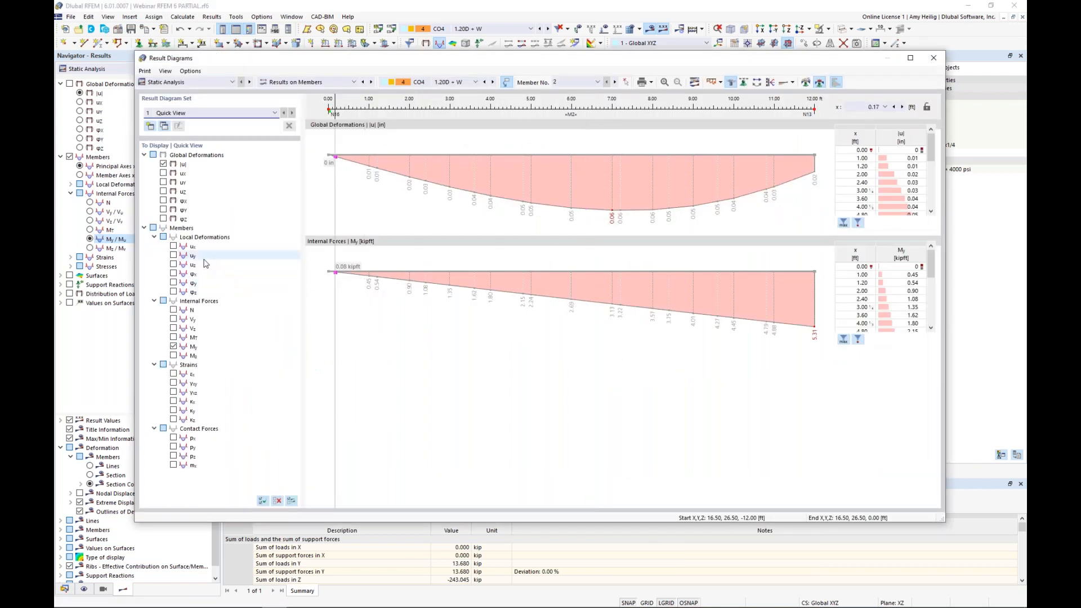
{"action": "left_click", "coordinate": [174, 310]}
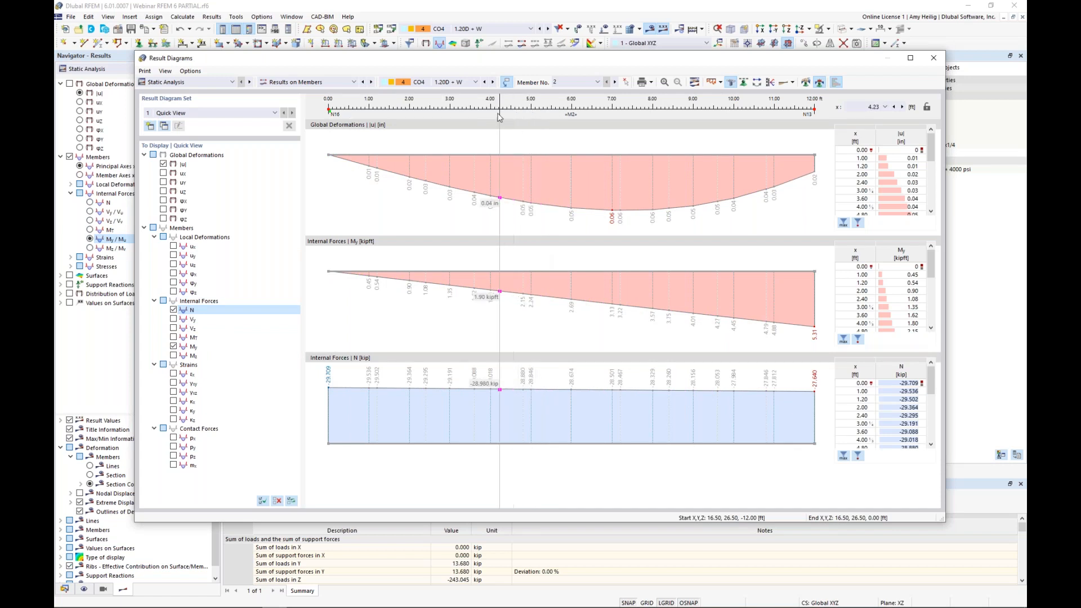
{"action": "left_click", "coordinate": [493, 82]}
{"action": "left_click", "coordinate": [493, 82]}
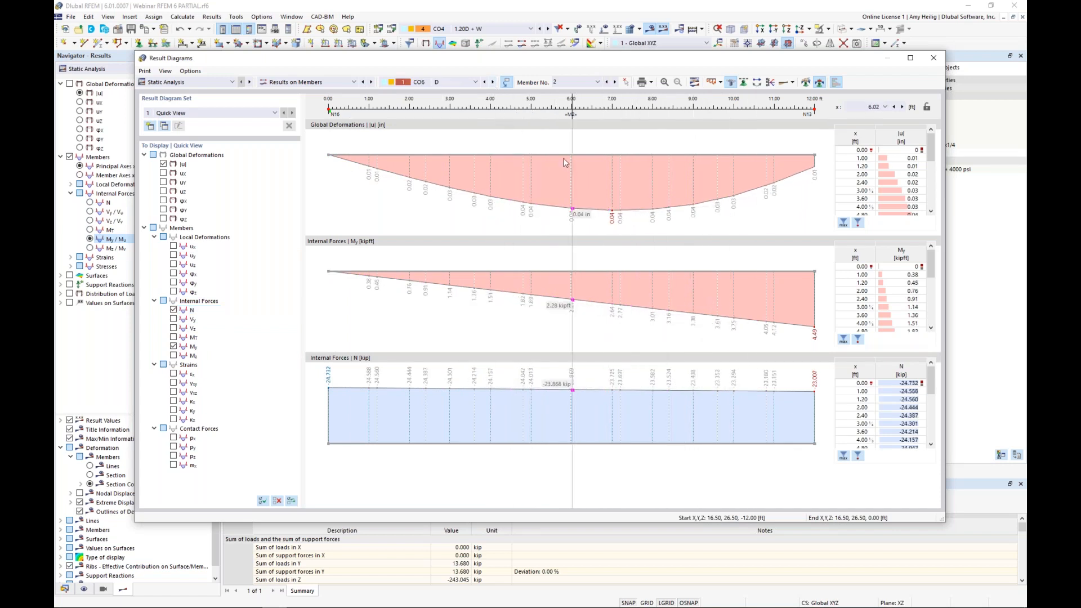
Step: Switch the model results to CO6, review the result diagrams of an intermediate steel roof beam, and close the diagrams
{"action": "left_click_drag", "start_coordinate": [269, 61], "coordinate": [890, 98]}
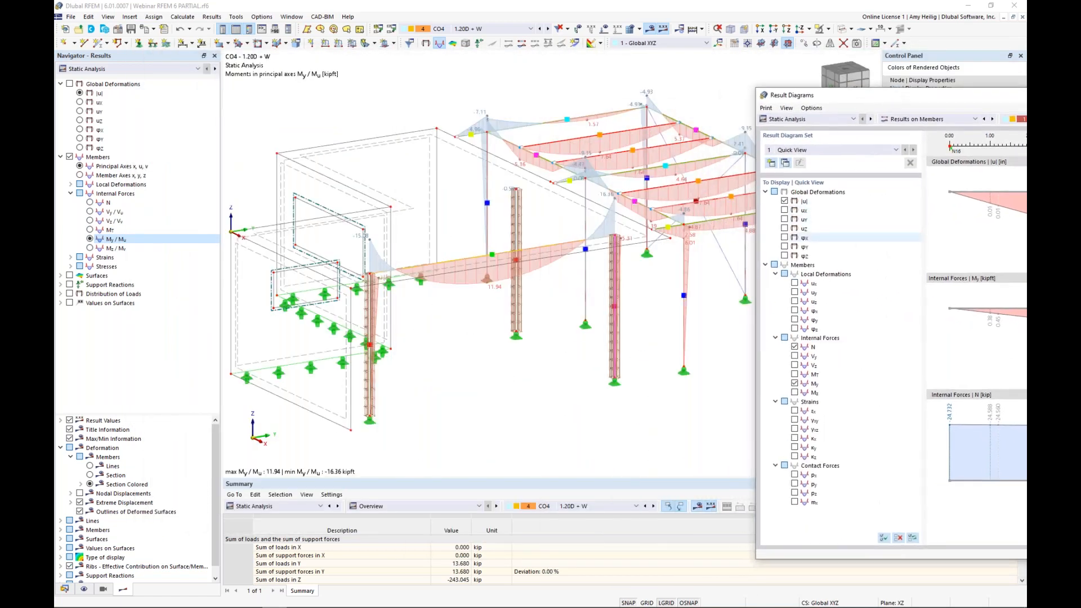
{"action": "scroll", "coordinate": [526, 319], "scroll_direction": "down", "scroll_amount": 3}
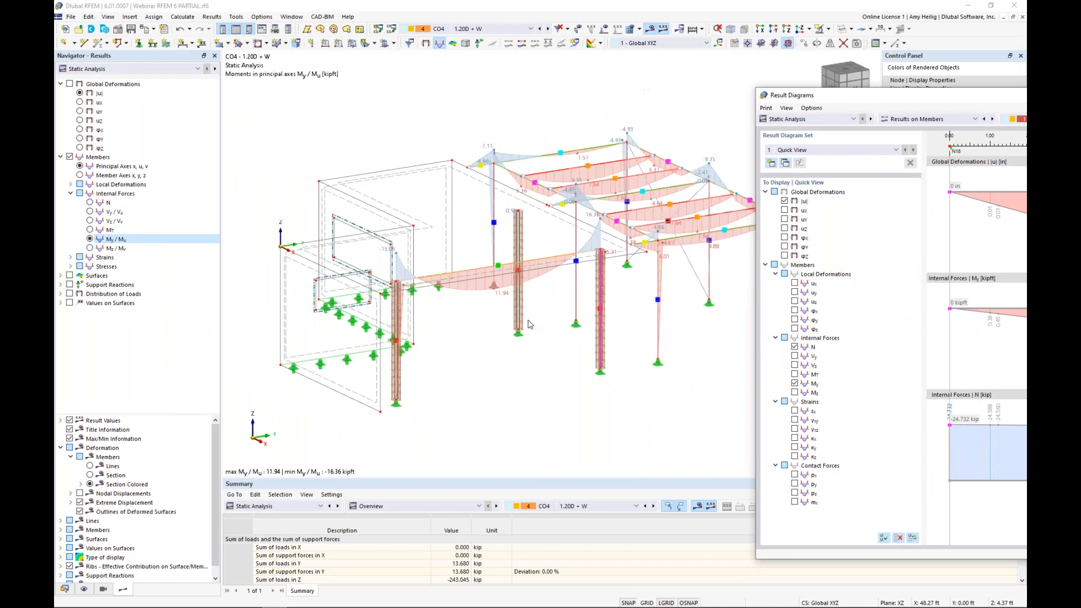
{"action": "middle_click_drag", "start_coordinate": [524, 319], "coordinate": [470, 310], "text": "ctrl"}
{"action": "scroll", "coordinate": [470, 309], "scroll_direction": "up", "scroll_amount": 2}
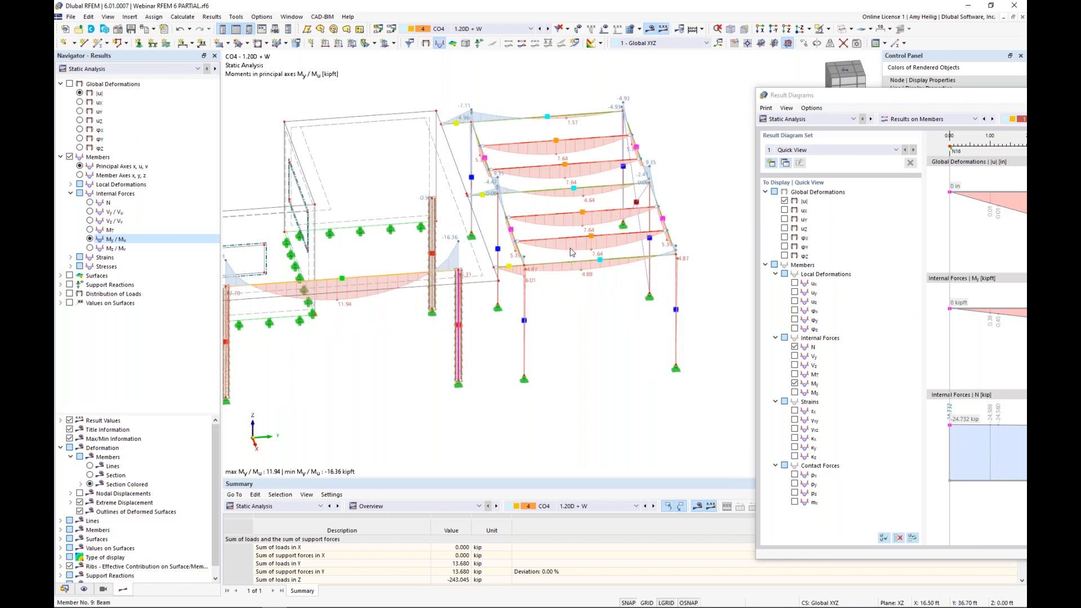
{"action": "left_click", "coordinate": [547, 29]}
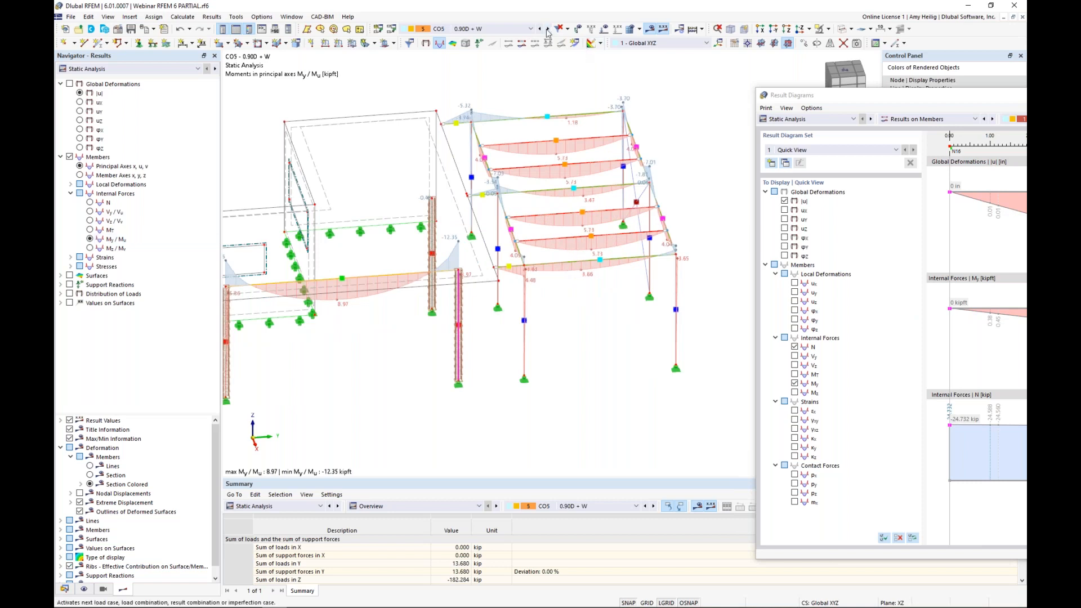
{"action": "right_click", "coordinate": [566, 218]}
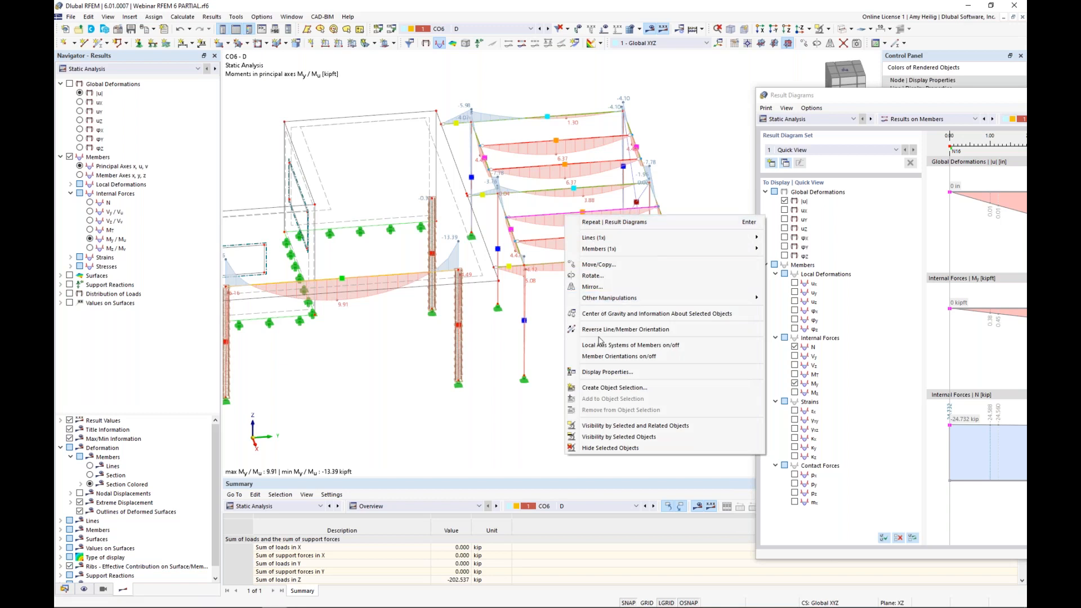
{"action": "mouse_move", "coordinate": [704, 249]}
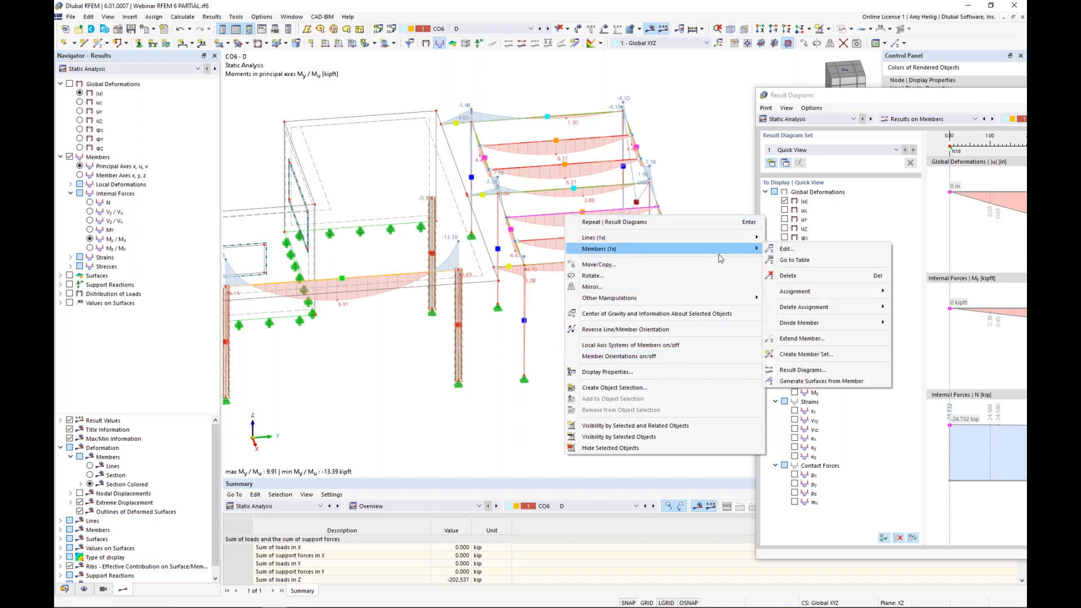
{"action": "left_click", "coordinate": [809, 370]}
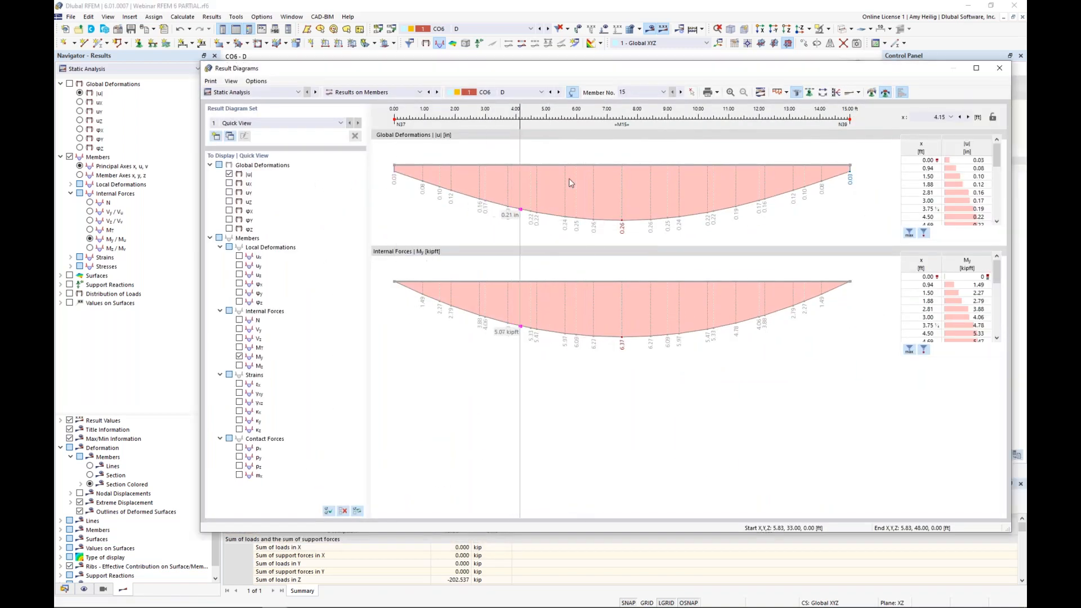
{"action": "left_click", "coordinate": [997, 72]}
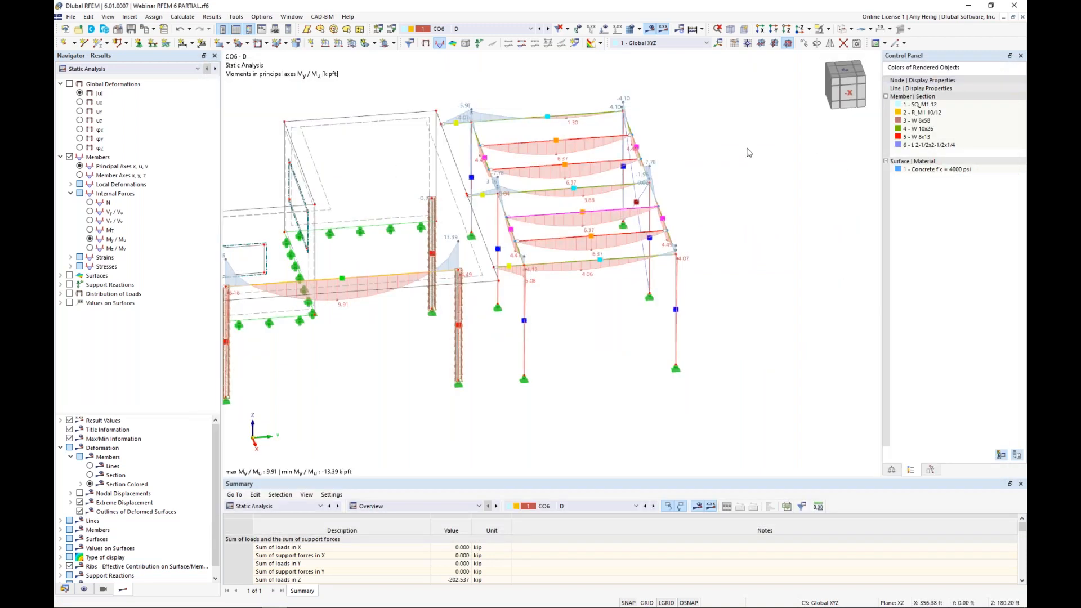
Step: Display the surface basic internal forces my for CO6 and hide the member results
{"action": "scroll", "coordinate": [489, 367], "scroll_direction": "down", "scroll_amount": 2}
{"action": "middle_click_drag", "start_coordinate": [490, 367], "coordinate": [574, 349]}
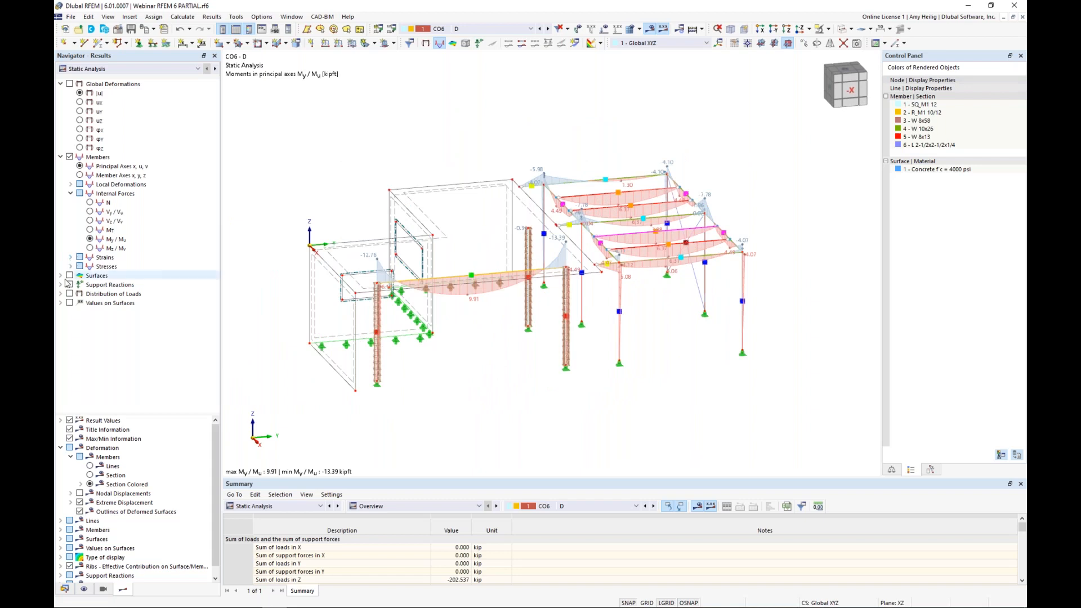
{"action": "left_click", "coordinate": [61, 276]}
{"action": "left_click", "coordinate": [70, 276]}
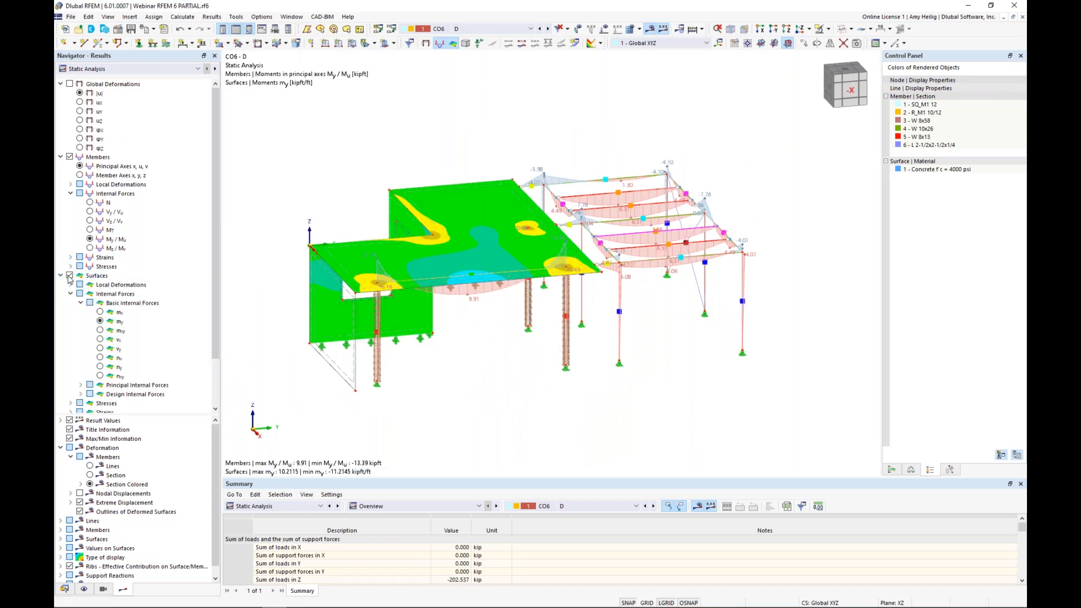
{"action": "left_click", "coordinate": [70, 157]}
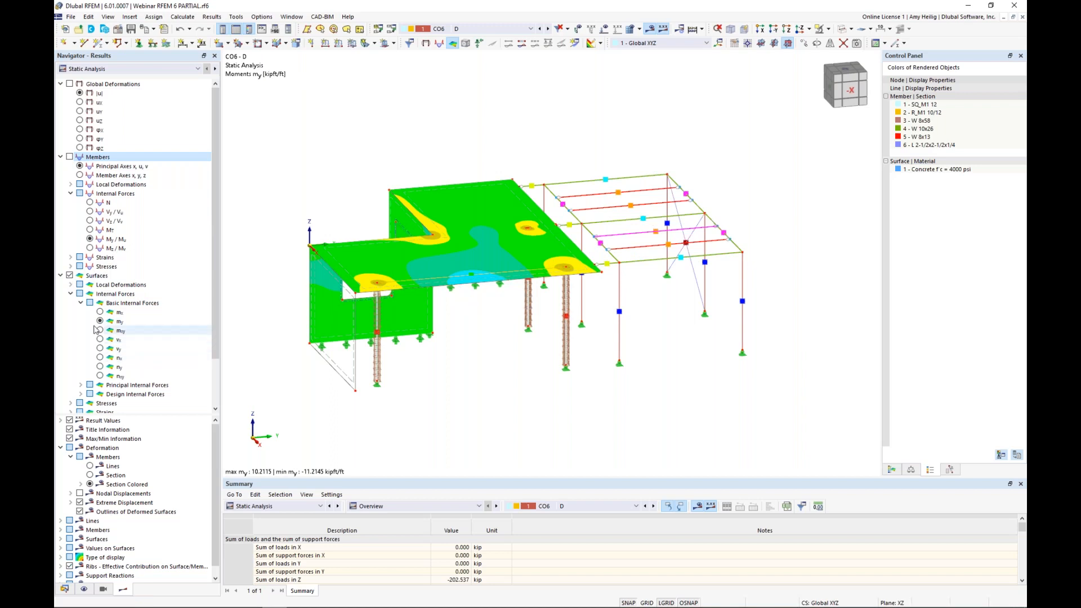
{"action": "left_click", "coordinate": [61, 159]}
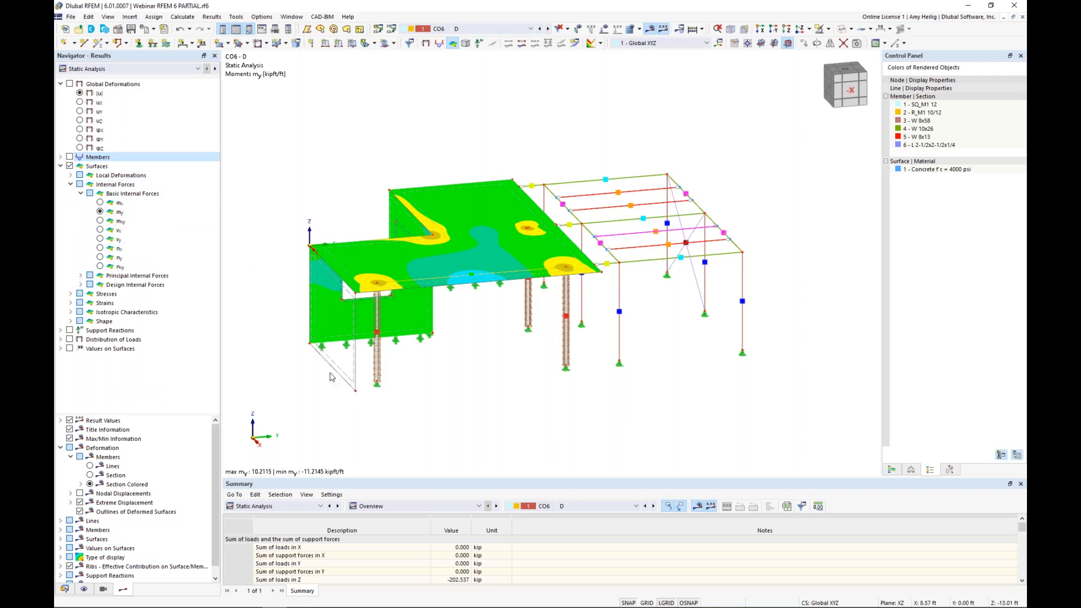
Step: Enlarge the results table, switch the results to Concrete Design, and show the add-on's input data in the table
{"action": "left_click_drag", "start_coordinate": [377, 478], "coordinate": [377, 361]}
{"action": "left_click", "coordinate": [116, 71]}
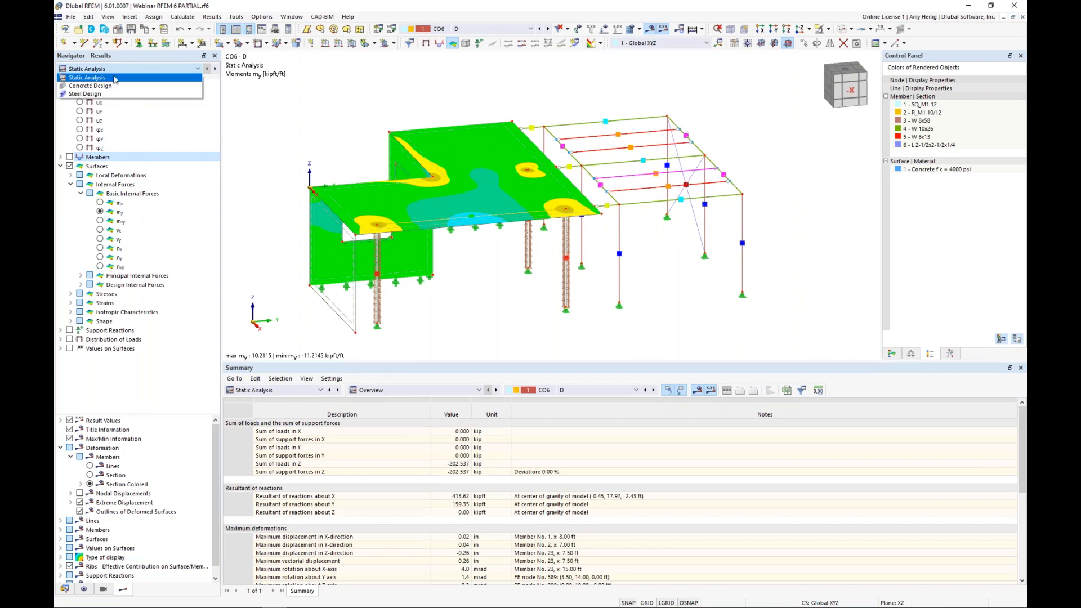
{"action": "left_click", "coordinate": [114, 86]}
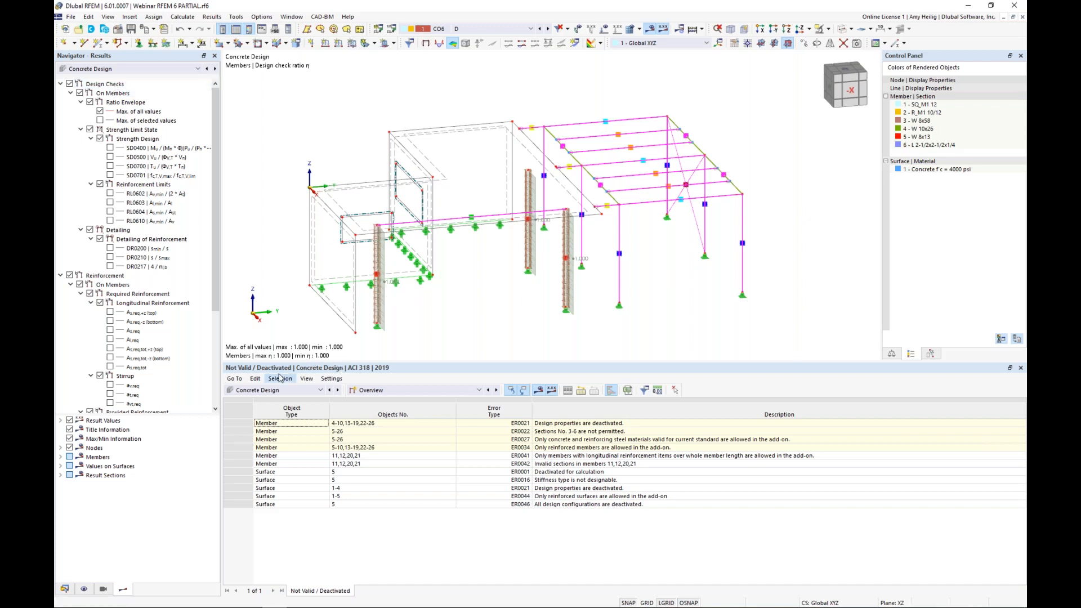
{"action": "left_click", "coordinate": [303, 392]}
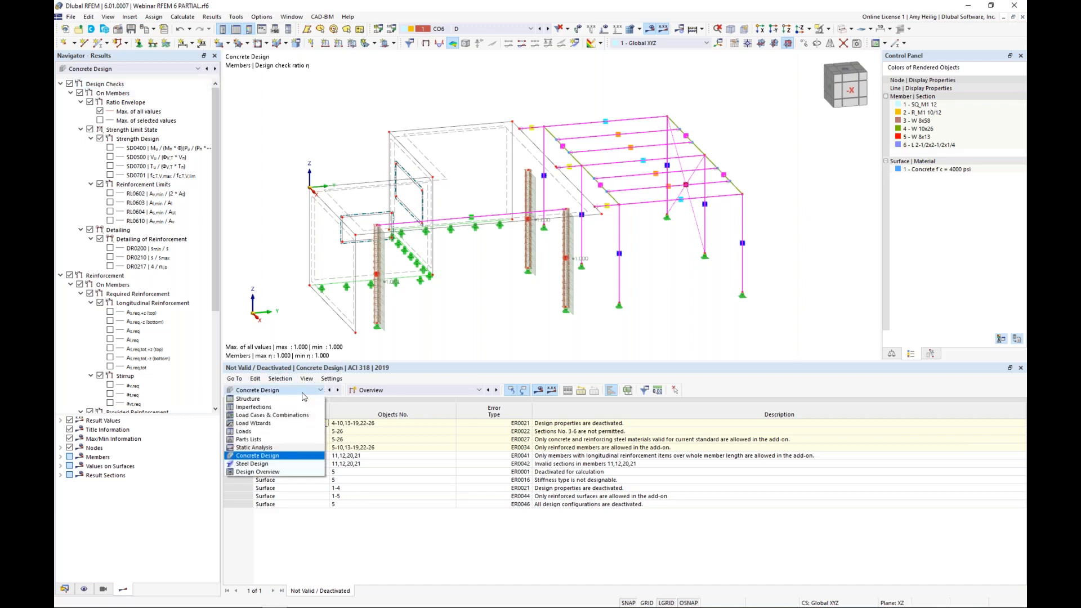
{"action": "left_click", "coordinate": [296, 456]}
{"action": "left_click", "coordinate": [399, 391]}
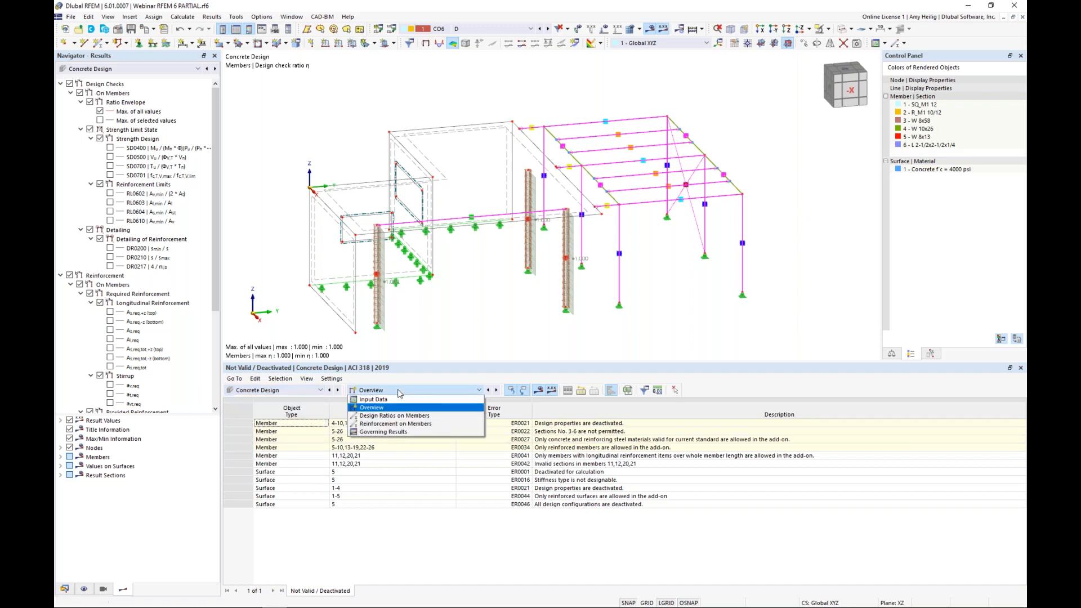
{"action": "left_click", "coordinate": [393, 400]}
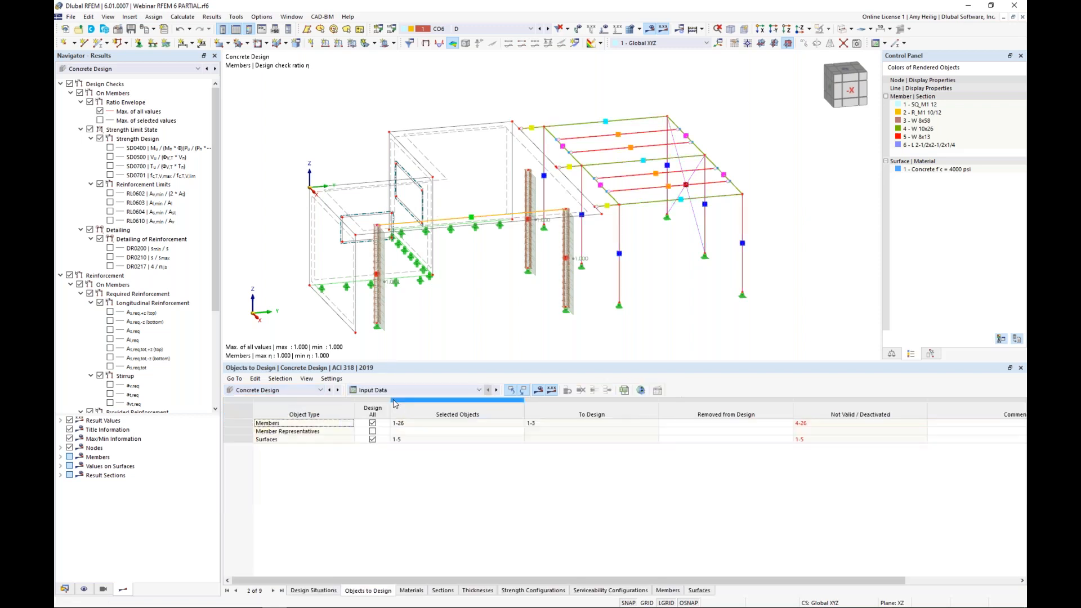
Step: Set the Concrete Design limit state type of design situation DS2, Section 2.4 (ASD), to Serviceability design, accepting deletion of the existing results
{"action": "left_click", "coordinate": [314, 590]}
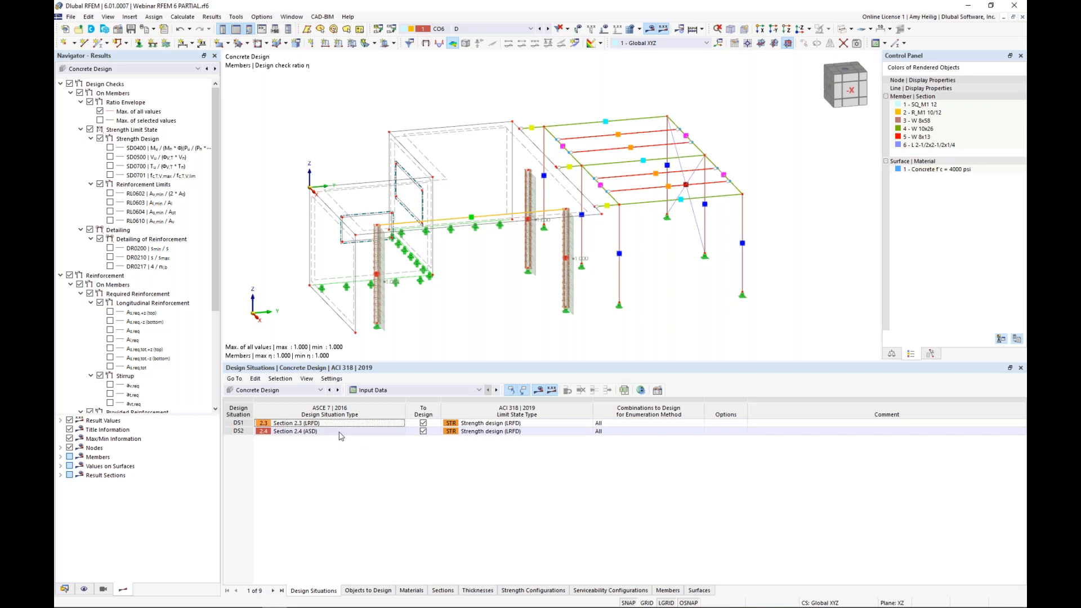
{"action": "left_click", "coordinate": [482, 432]}
{"action": "left_click", "coordinate": [588, 432]}
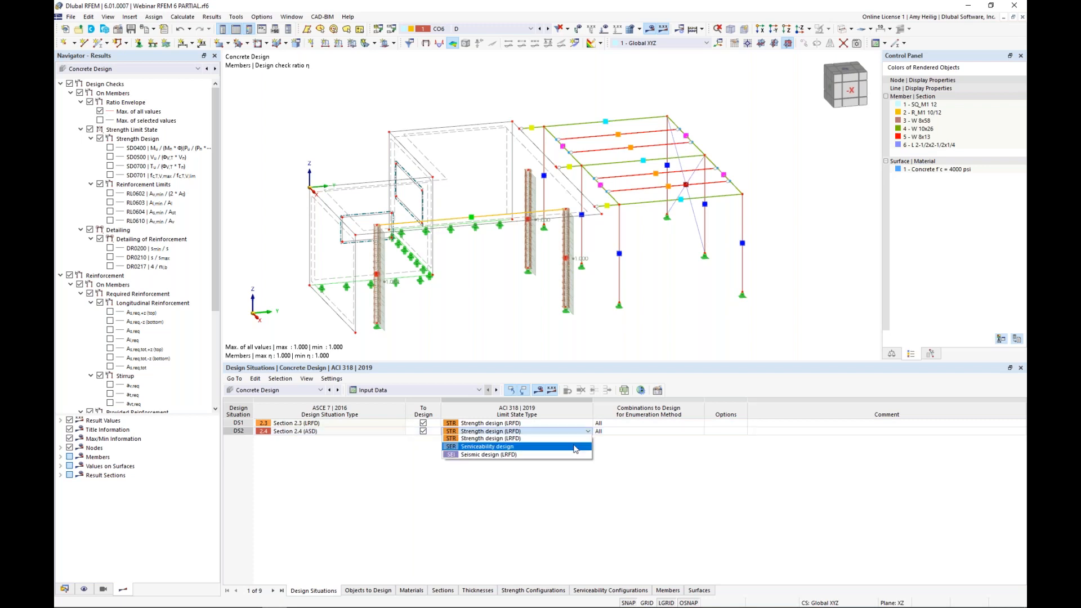
{"action": "left_click", "coordinate": [575, 449]}
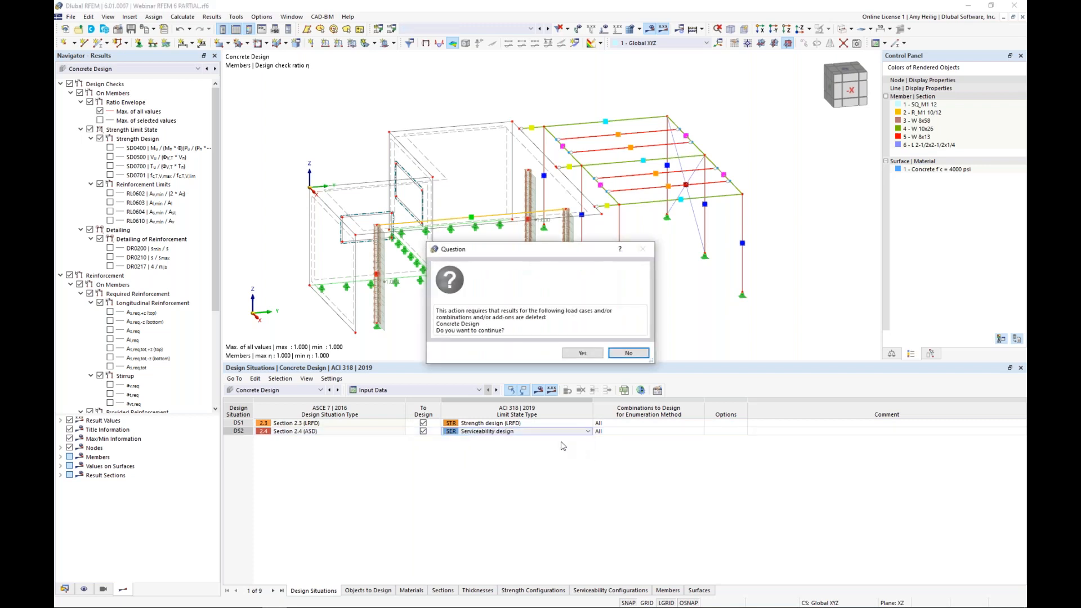
{"action": "left_click", "coordinate": [581, 352]}
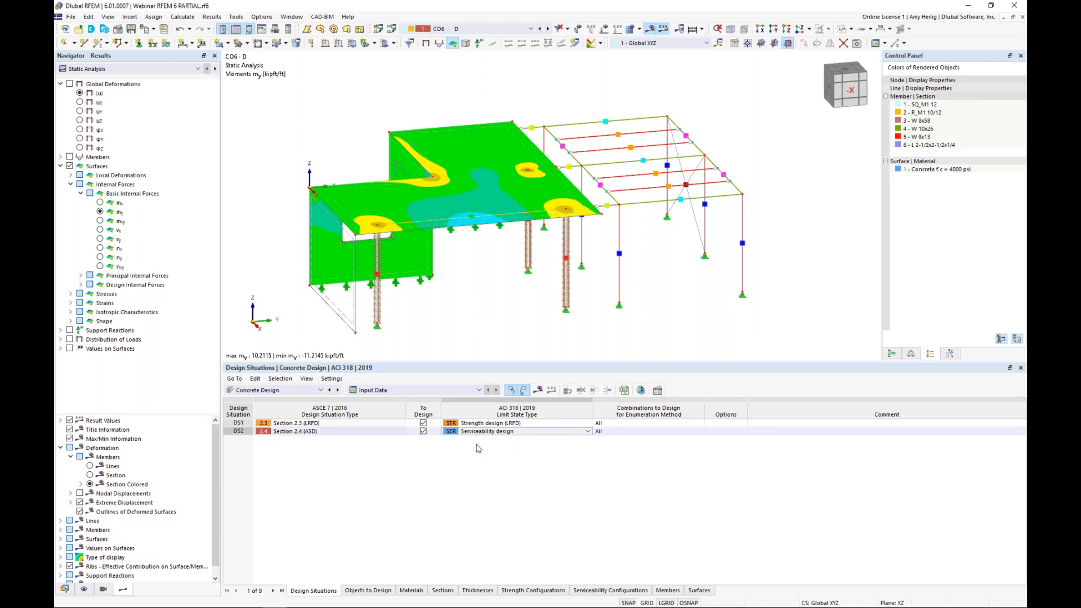
{"action": "left_click", "coordinate": [494, 431]}
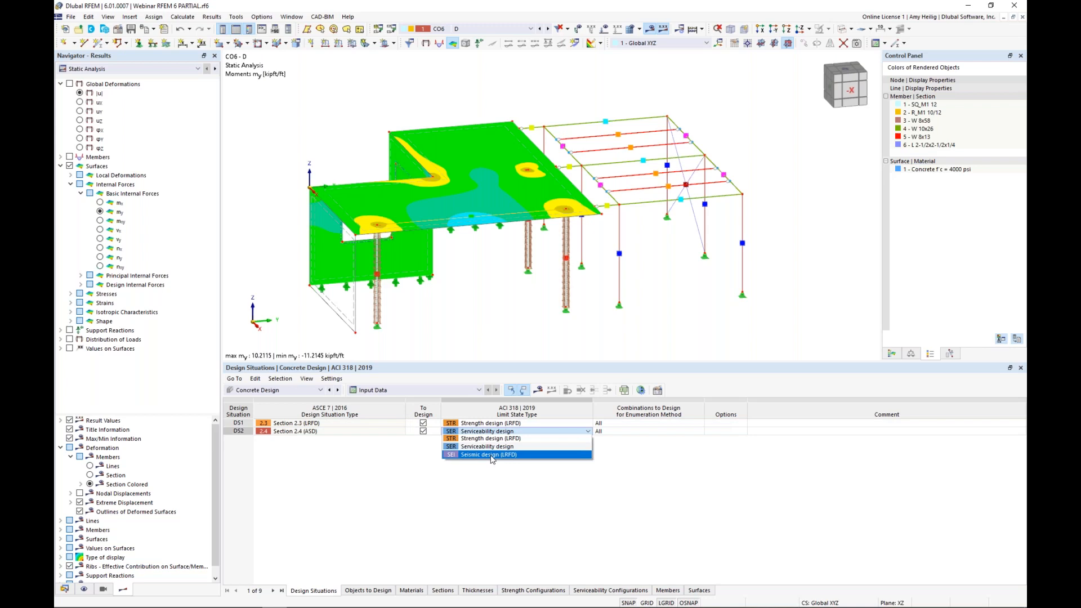
{"action": "left_click", "coordinate": [533, 483]}
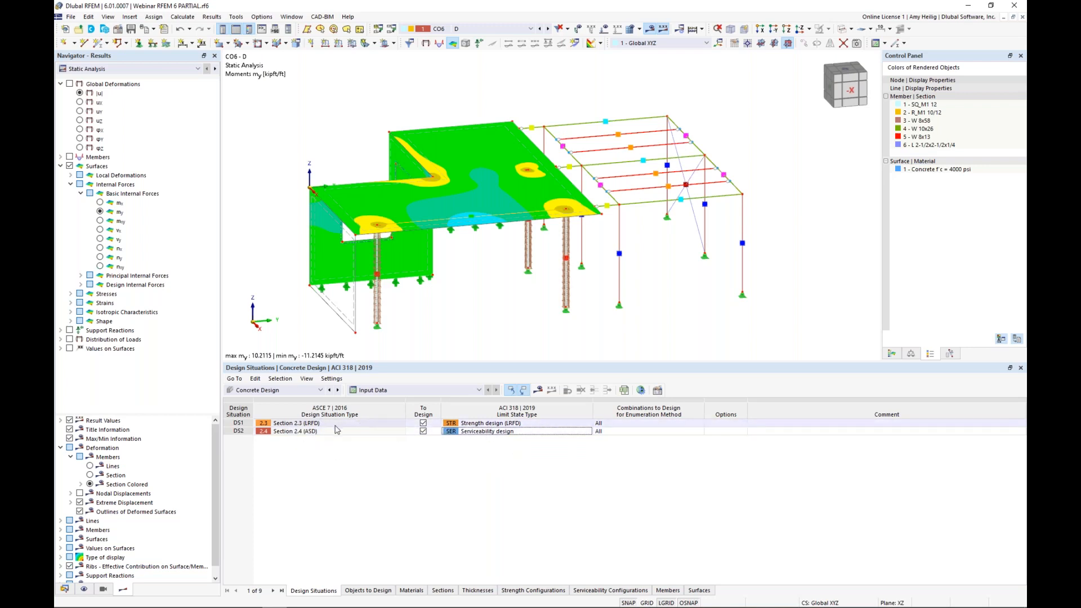
Step: Exclude all members and surfaces from the general concrete design selection and assign only the concrete column members 1-3 for design
{"action": "left_click", "coordinate": [366, 591]}
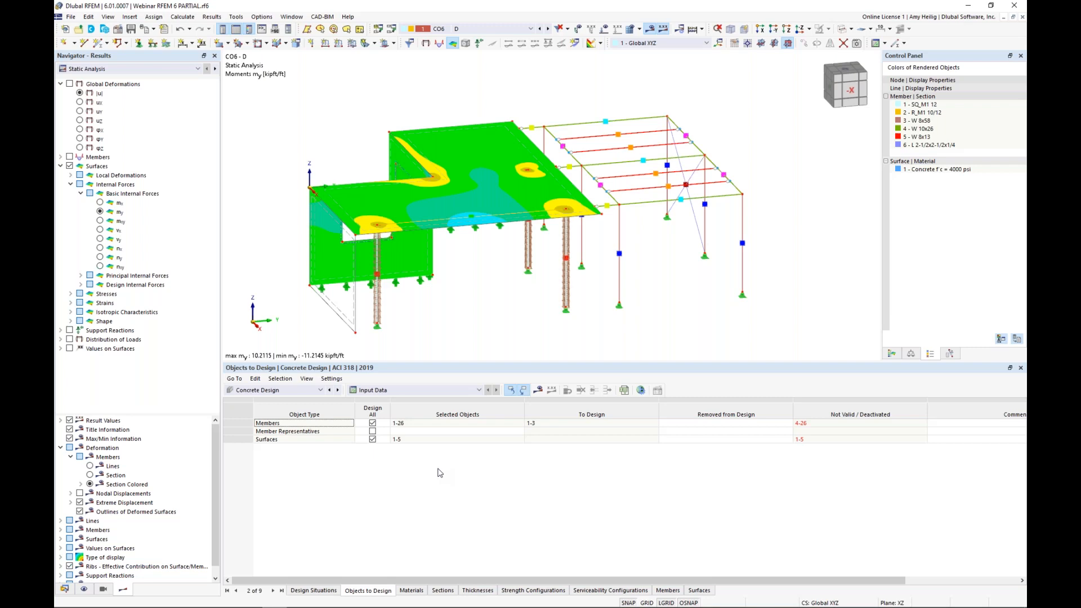
{"action": "left_click", "coordinate": [374, 424]}
{"action": "left_click", "coordinate": [372, 423]}
{"action": "left_click", "coordinate": [373, 440]}
{"action": "left_click", "coordinate": [373, 440]}
{"action": "left_click", "coordinate": [501, 423]}
{"action": "left_click", "coordinate": [519, 423]}
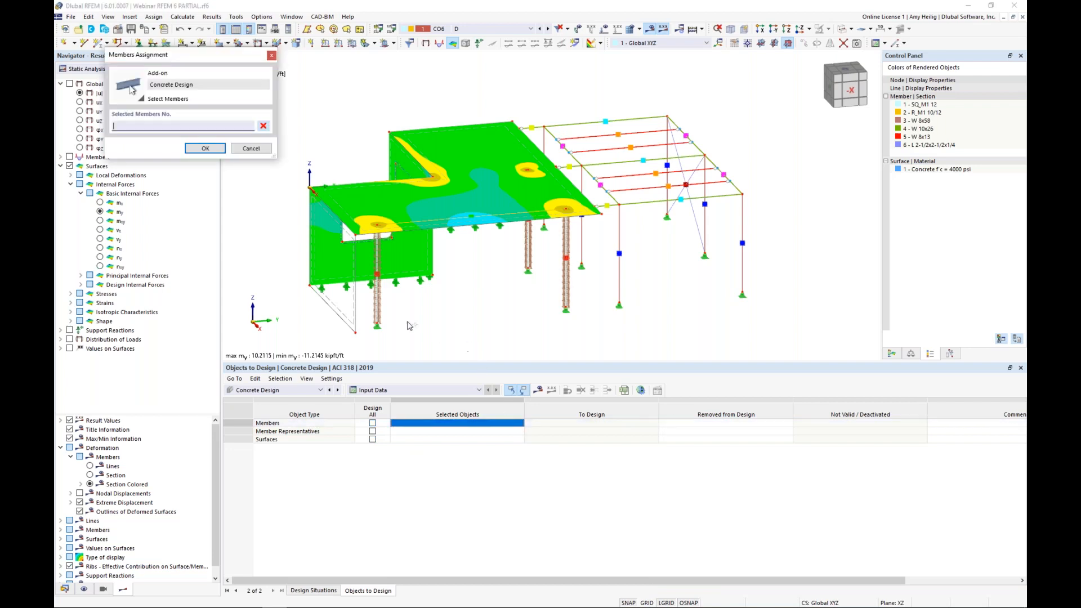
{"action": "left_click", "coordinate": [565, 289]}
{"action": "left_click", "coordinate": [526, 254]}
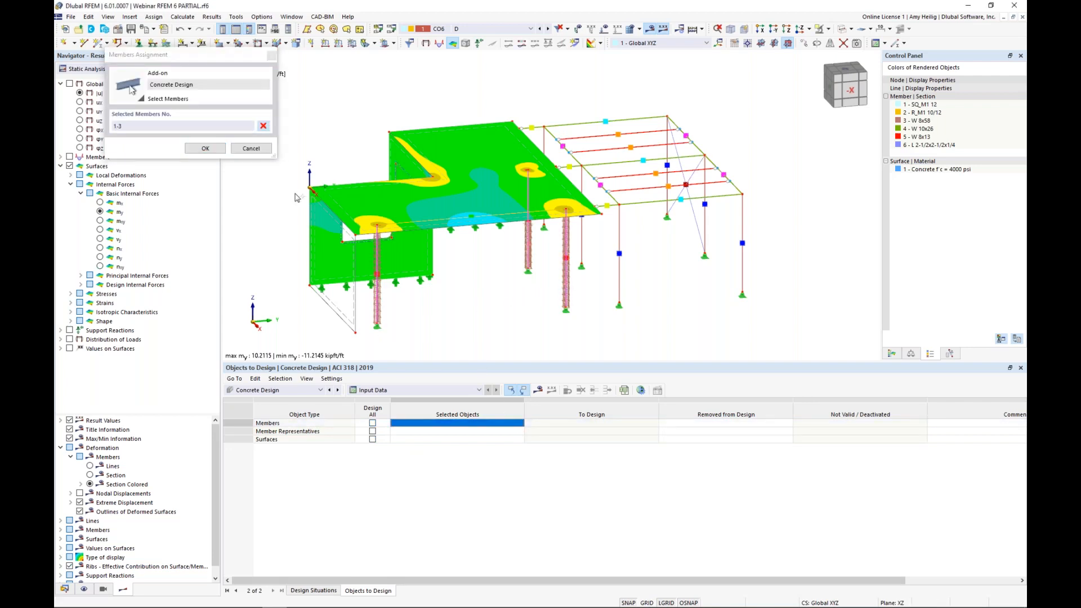
{"action": "left_click", "coordinate": [211, 148]}
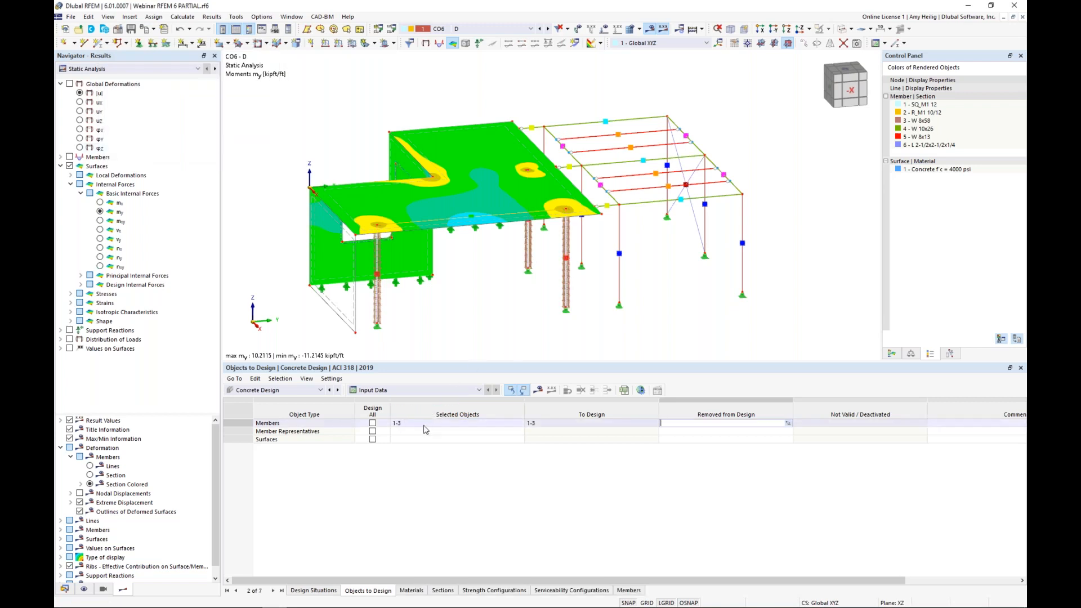
Step: In the Steel Design input data, set design situation DS2 to Serviceability limit state, accepting deletion of the existing results
{"action": "left_click", "coordinate": [309, 390]}
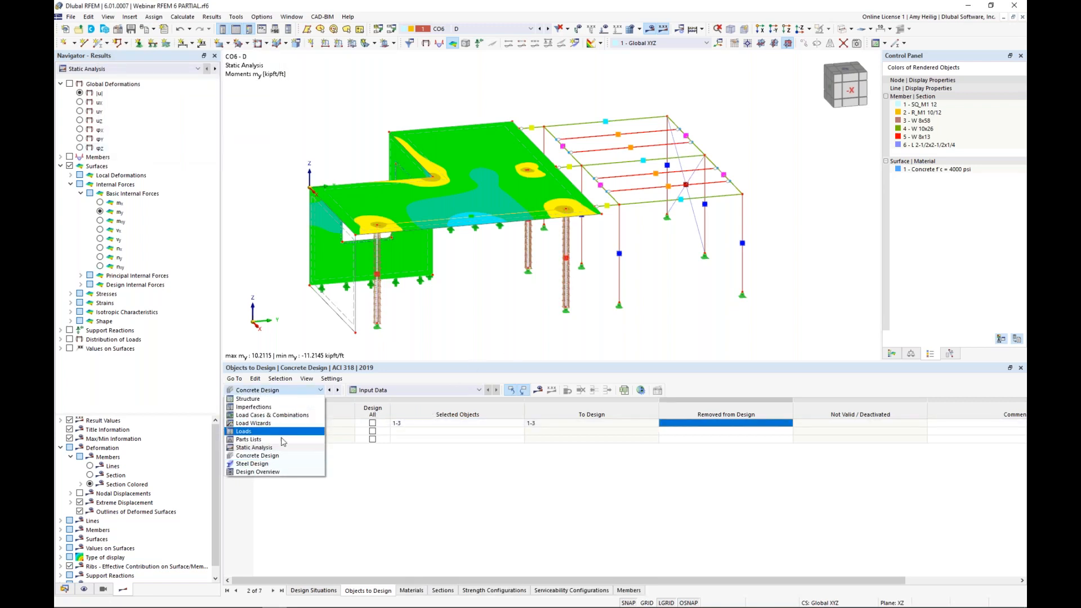
{"action": "left_click", "coordinate": [267, 466]}
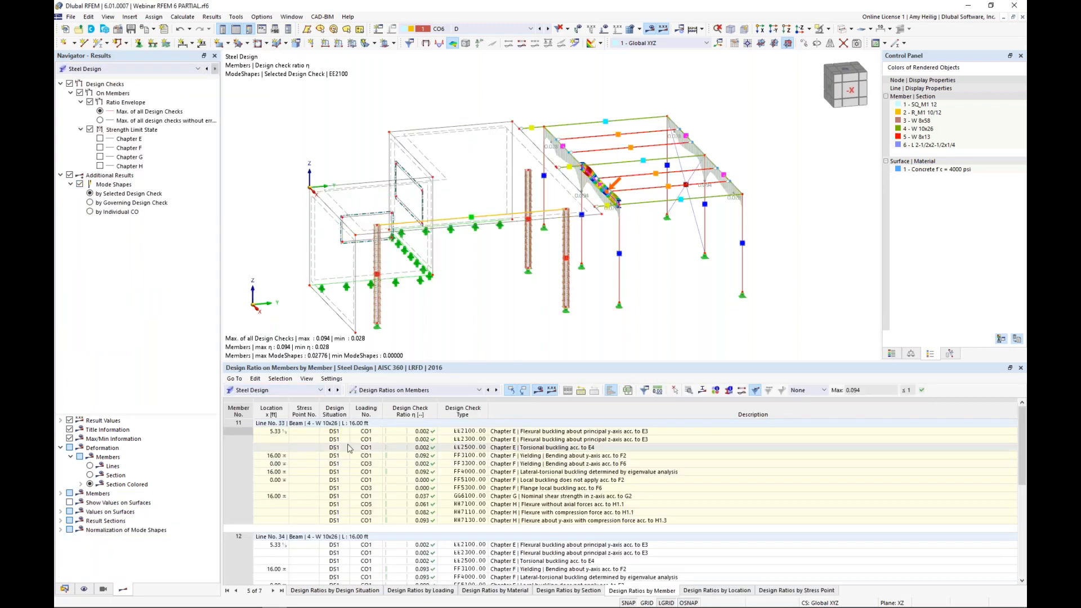
{"action": "left_click", "coordinate": [383, 390]}
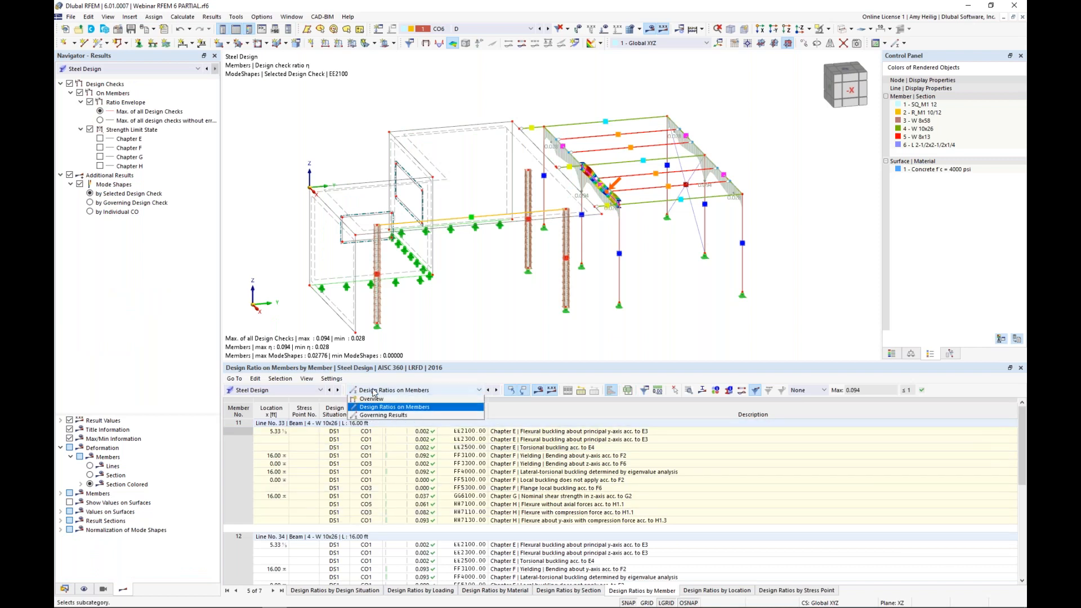
{"action": "left_click", "coordinate": [376, 400]}
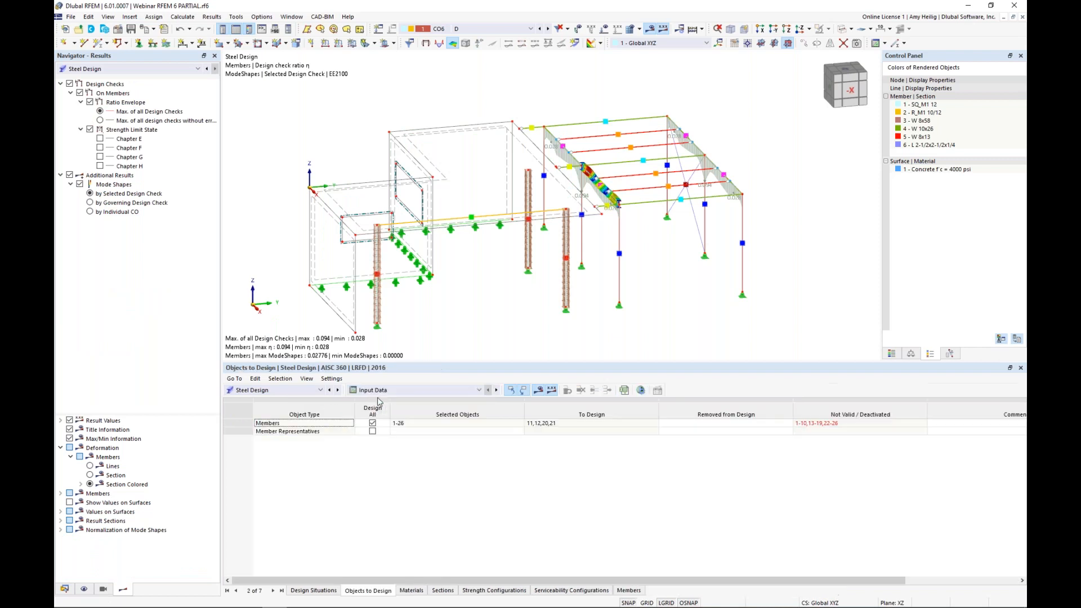
{"action": "left_click", "coordinate": [310, 591]}
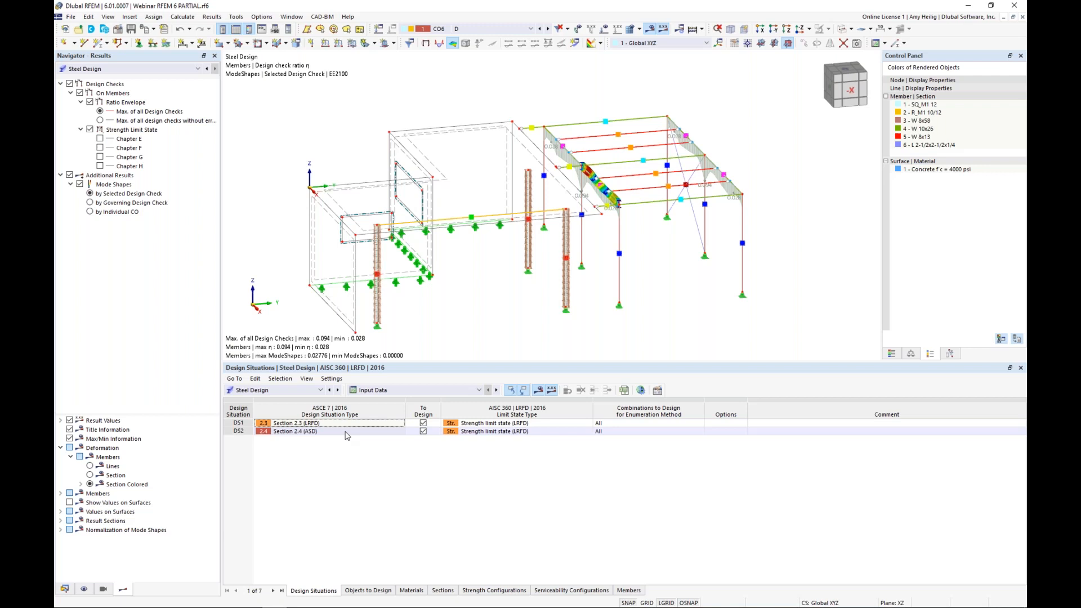
{"action": "left_click", "coordinate": [545, 431]}
{"action": "left_click", "coordinate": [586, 431]}
{"action": "left_click", "coordinate": [569, 449]}
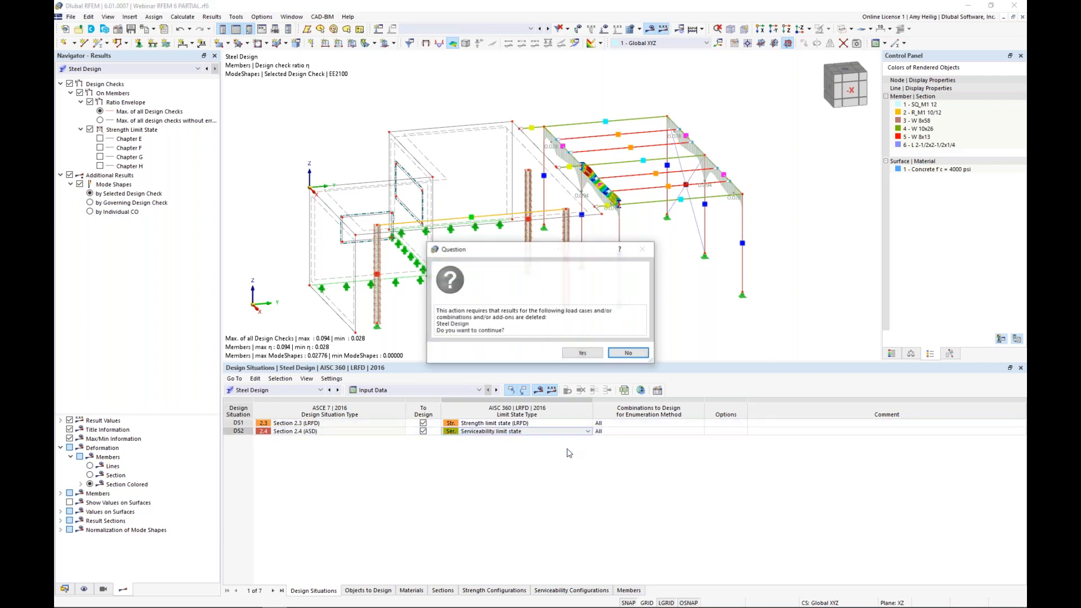
{"action": "left_click", "coordinate": [577, 349]}
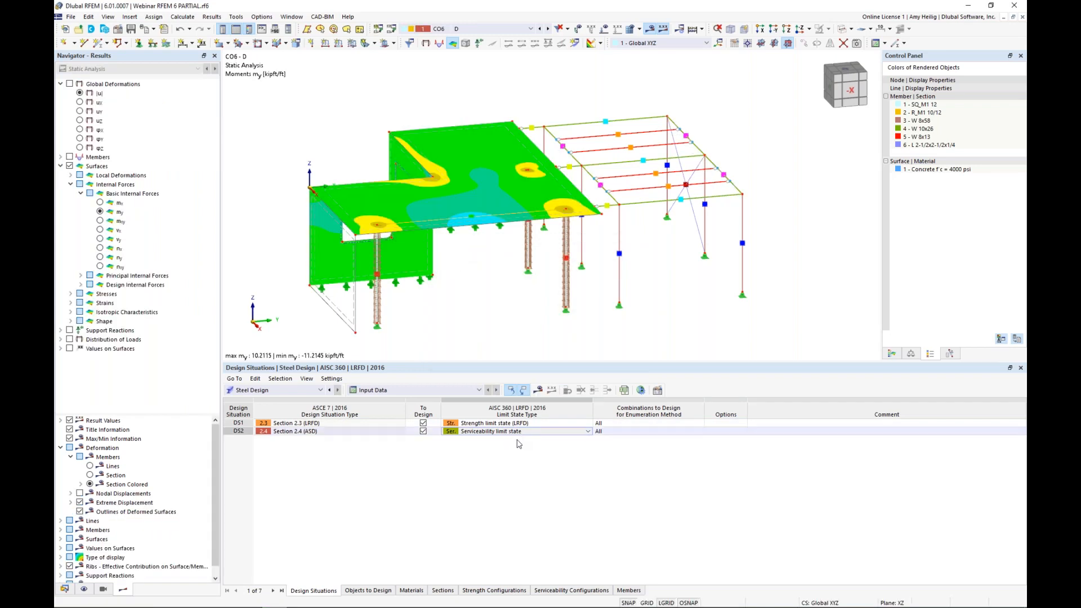
Step: Turn off designing all members for Steel Design and assign only the W 10x26 roof beams 11,12,20,21 for design
{"action": "left_click", "coordinate": [368, 590]}
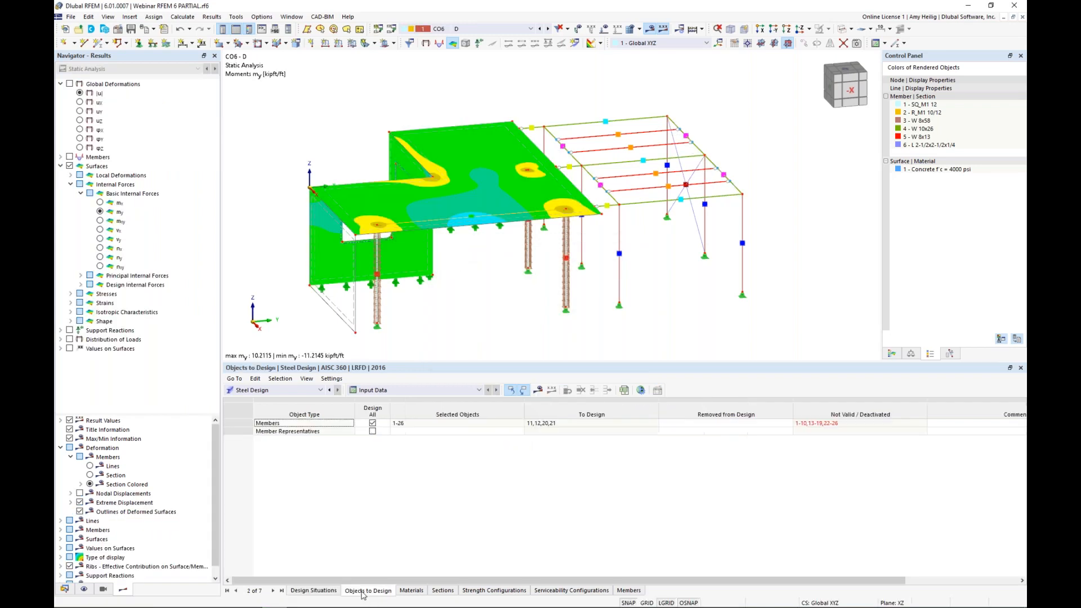
{"action": "left_click", "coordinate": [372, 423]}
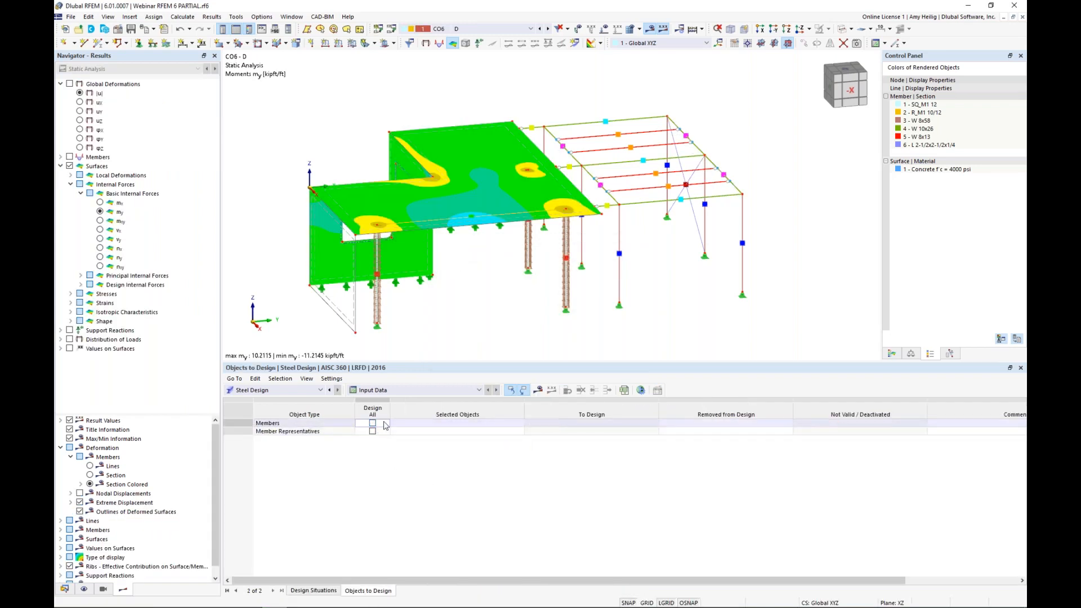
{"action": "left_click", "coordinate": [416, 424]}
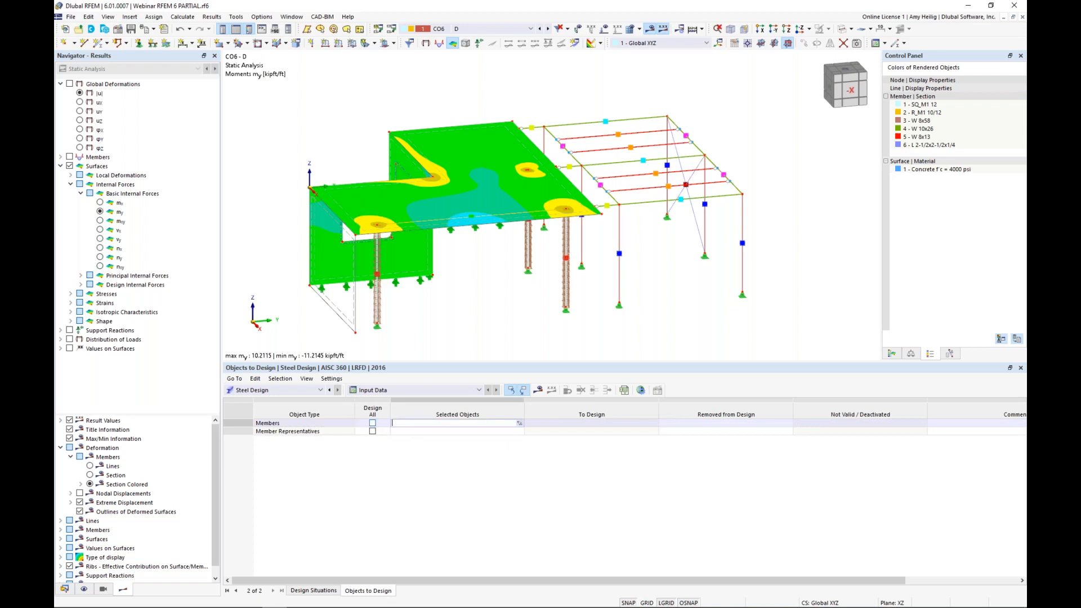
{"action": "left_click", "coordinate": [520, 424]}
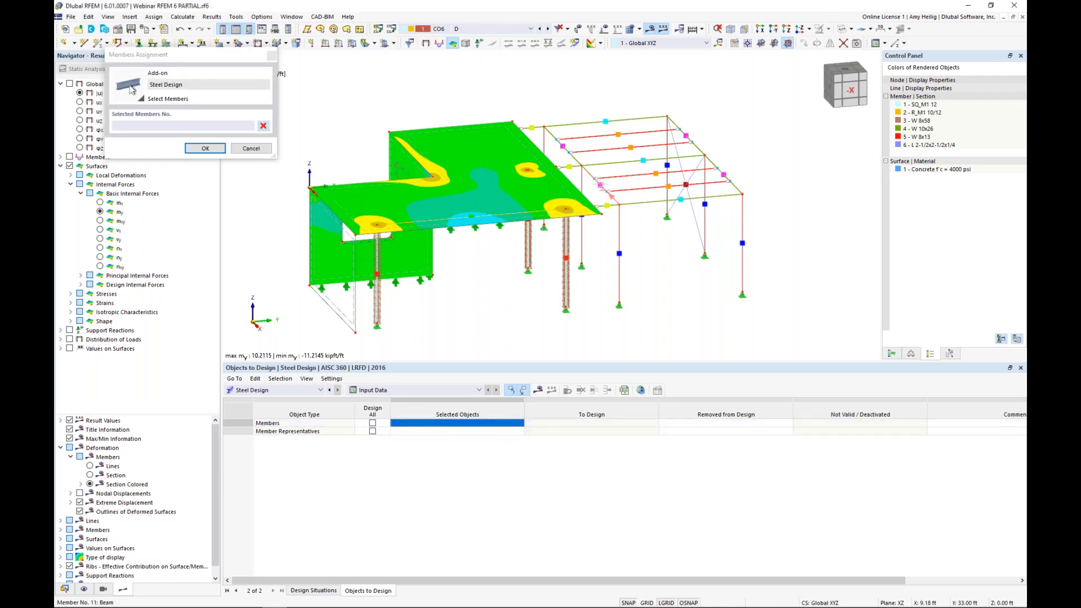
{"action": "left_click", "coordinate": [581, 165]}
{"action": "left_click", "coordinate": [697, 147]}
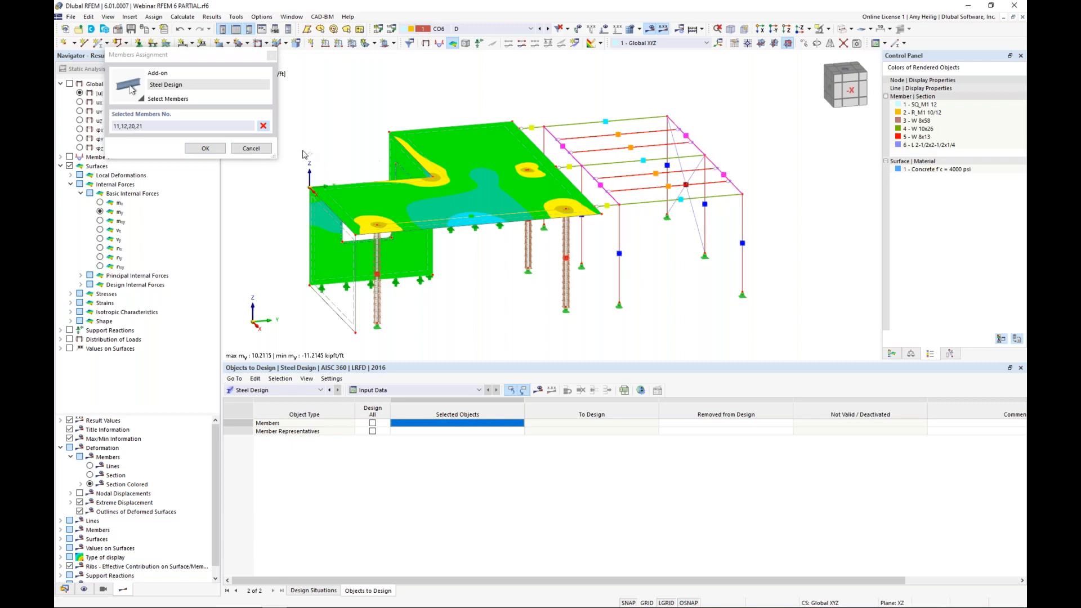
{"action": "left_click", "coordinate": [205, 148]}
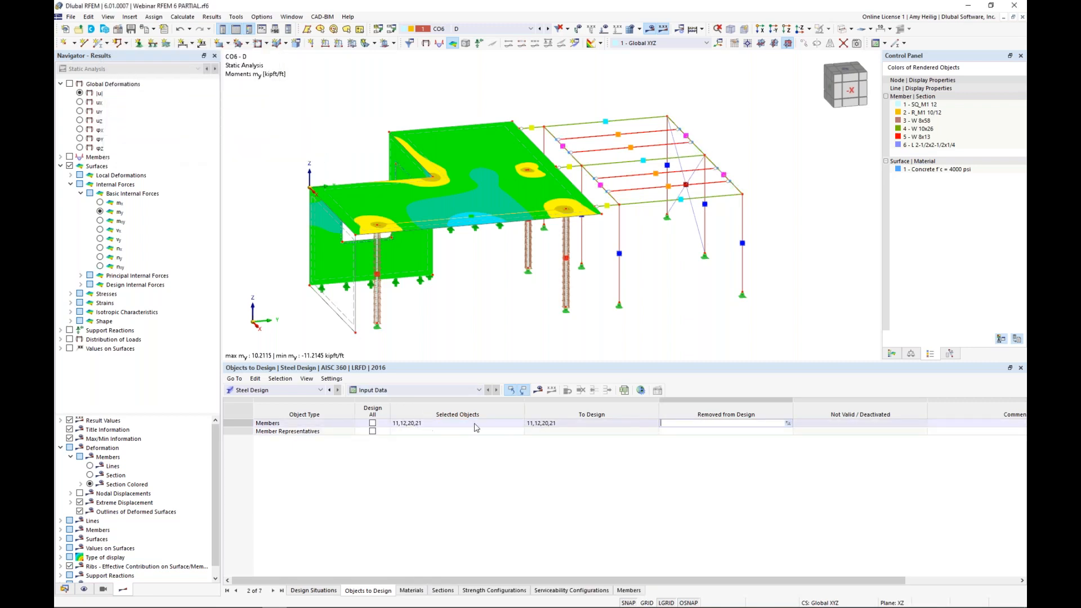
Step: Calculate all load cases and add-ons, then show the Concrete Design results in an enlarged table
{"action": "left_click", "coordinate": [183, 18]}
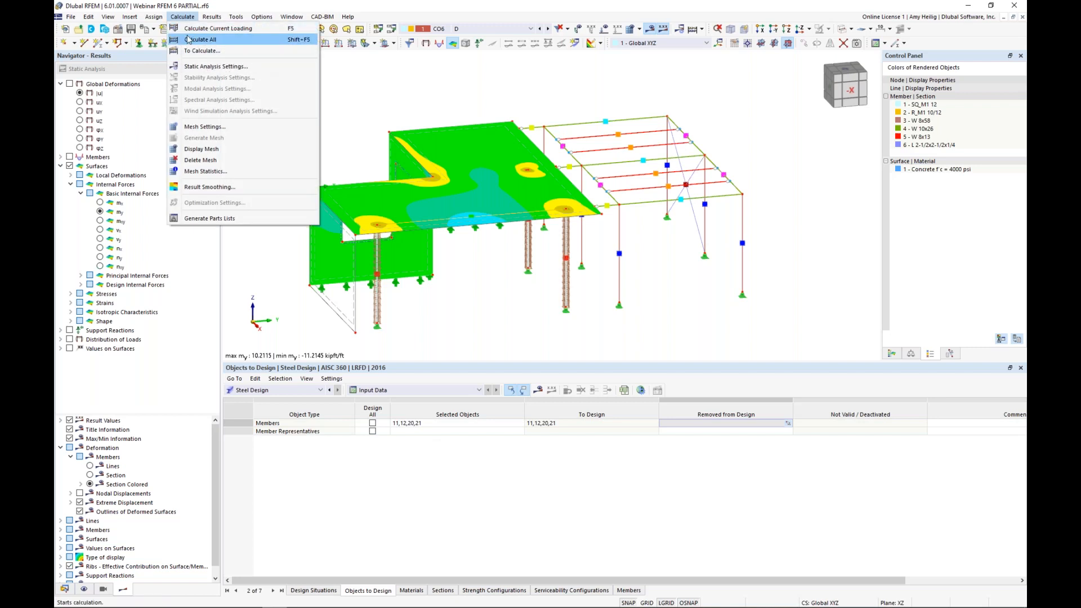
{"action": "left_click", "coordinate": [194, 40]}
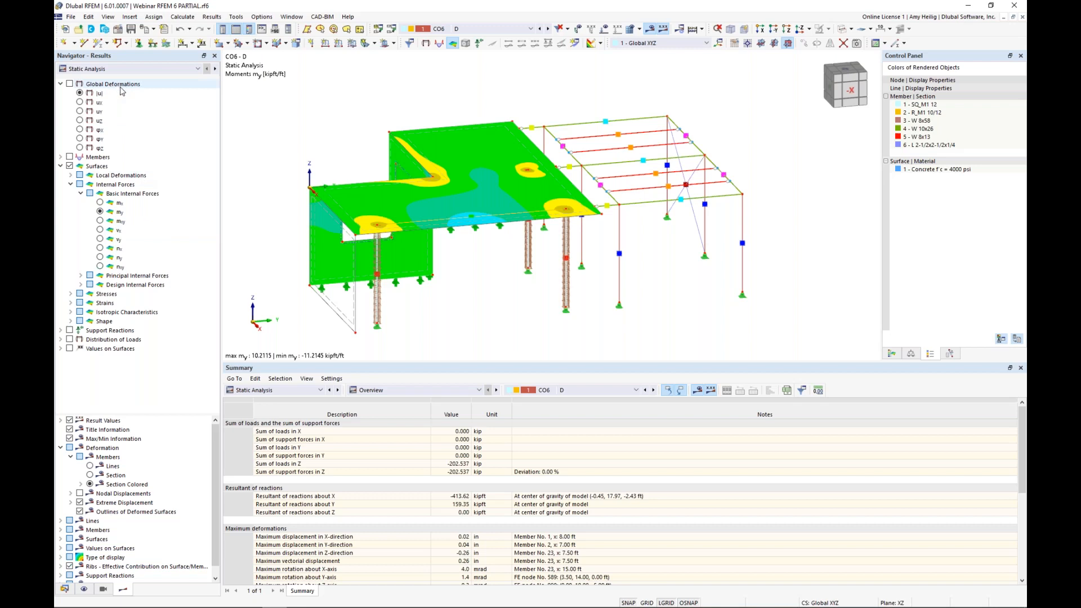
{"action": "left_click", "coordinate": [253, 390]}
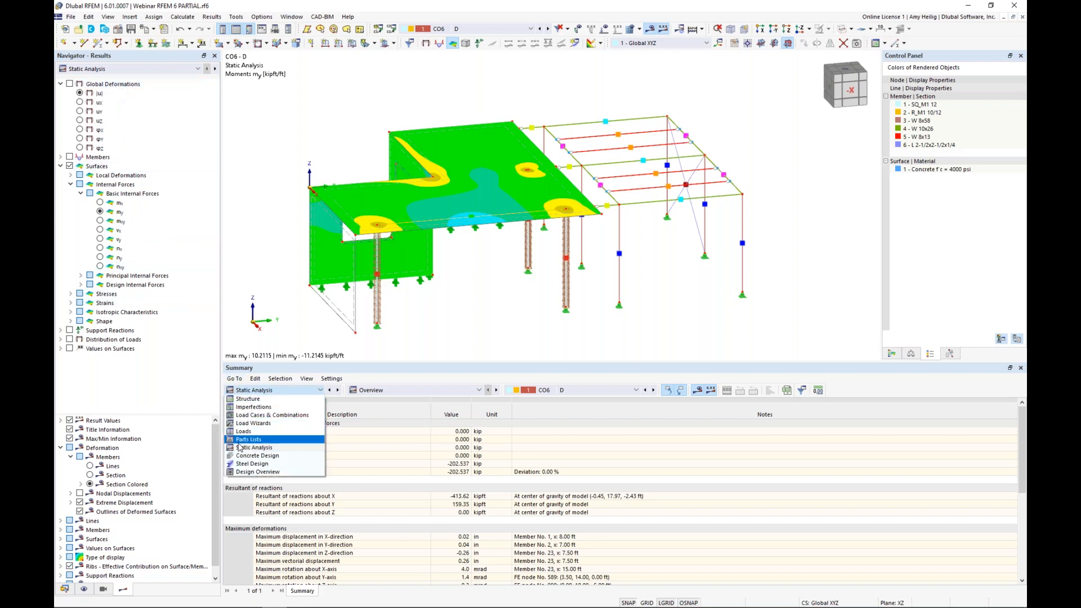
{"action": "left_click", "coordinate": [238, 456]}
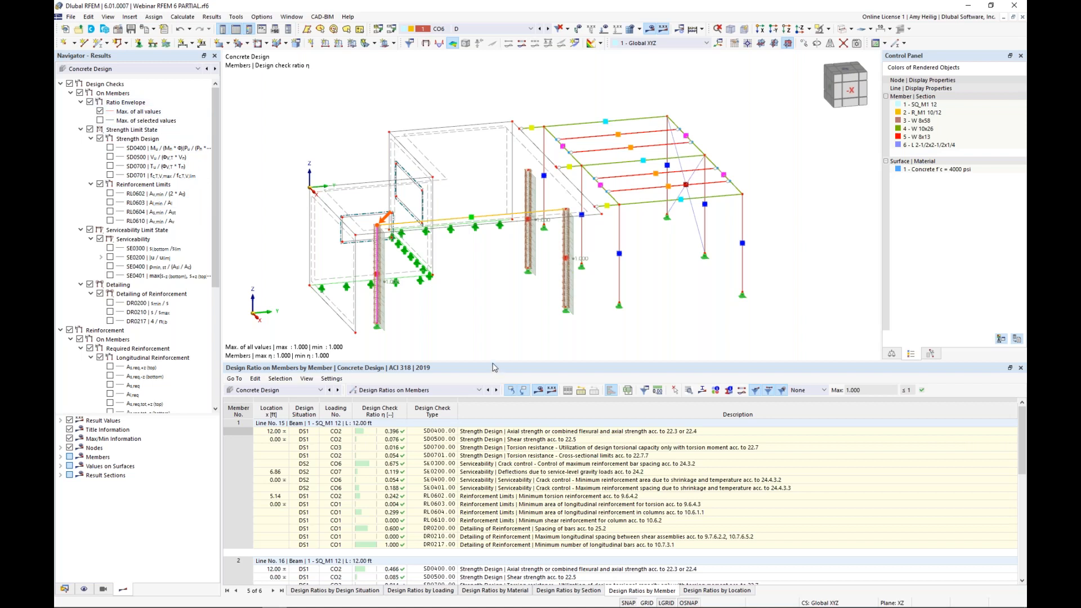
{"action": "left_click_drag", "start_coordinate": [494, 364], "coordinate": [493, 325]}
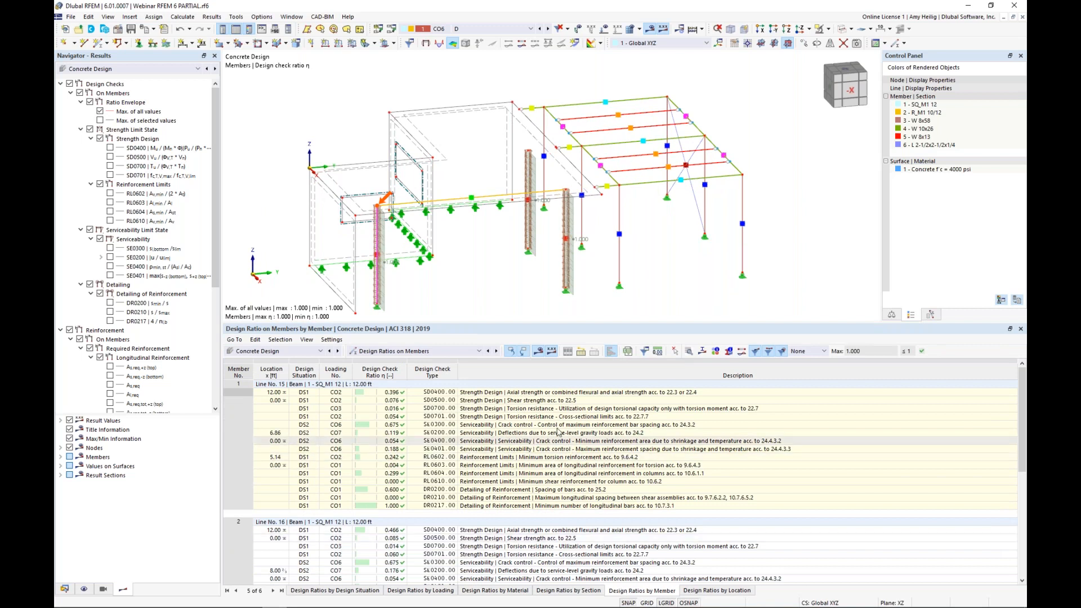
Step: Examine the strength, serviceability and reinforcement limit checks of concrete members 1 and 2 in the design ratios by member
{"action": "left_click", "coordinate": [538, 449]}
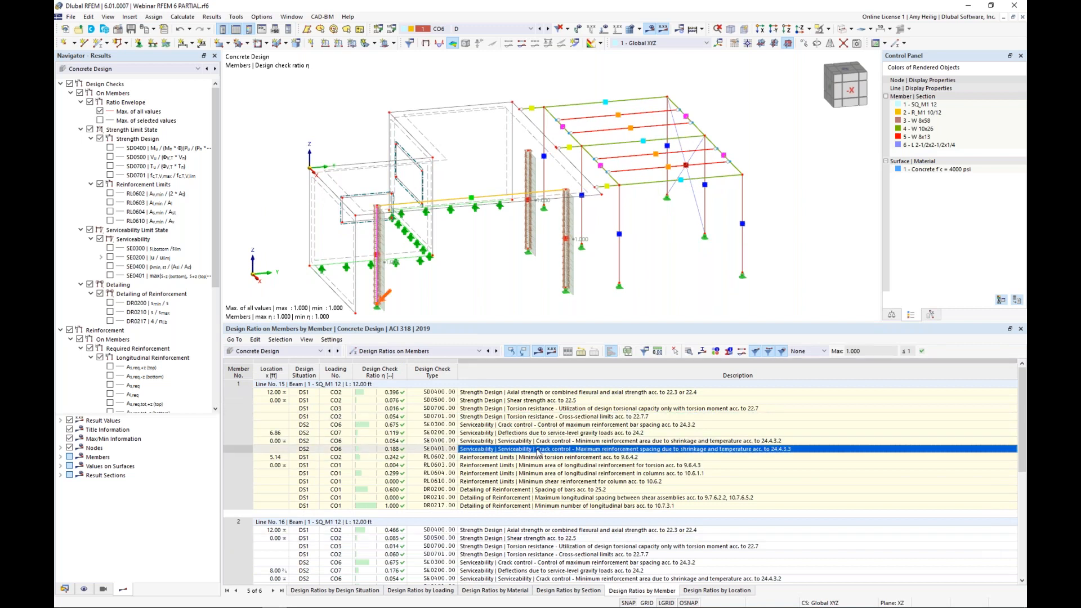
{"action": "scroll", "coordinate": [538, 452], "scroll_direction": "down", "scroll_amount": 1}
{"action": "scroll", "coordinate": [538, 452], "scroll_direction": "down", "scroll_amount": 2}
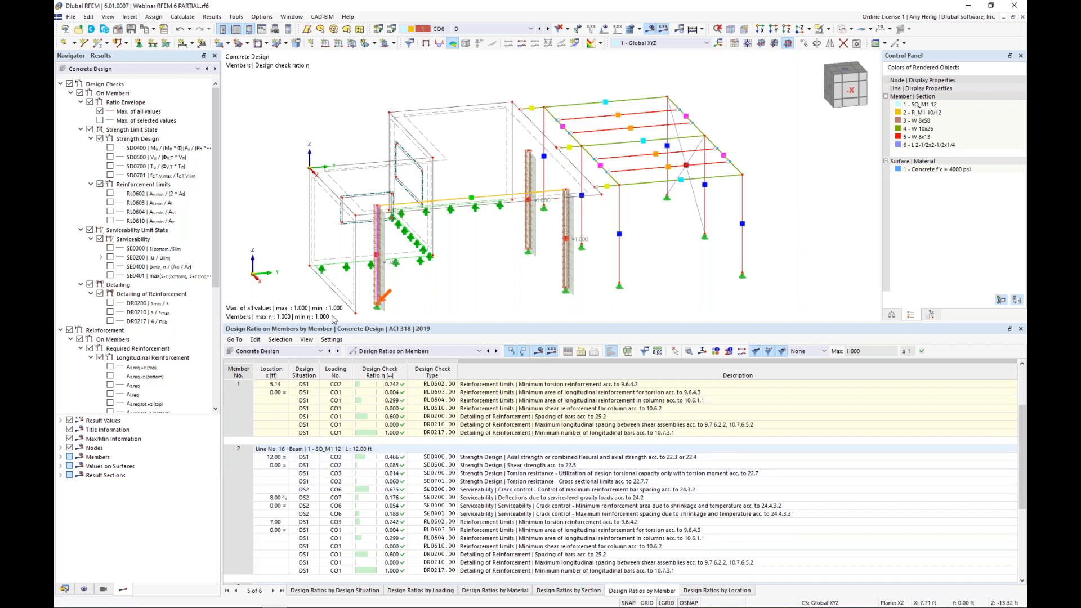
{"action": "left_click", "coordinate": [506, 522]}
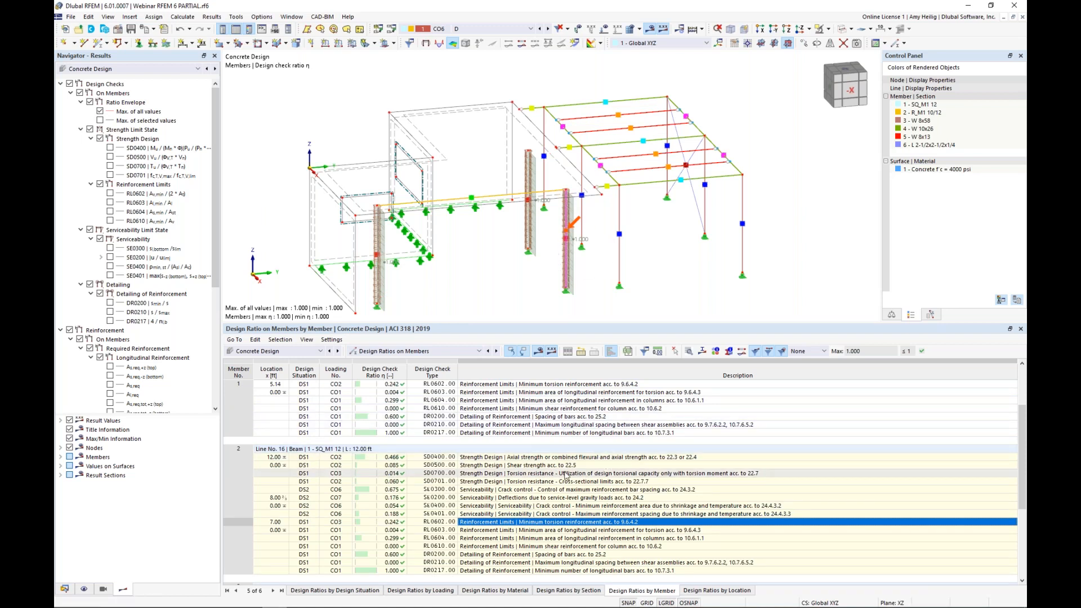
Step: Open the design check details of concrete member 2's SD0400 check and review checks SD0500.01, SD0700.01 and SD0400.01
{"action": "left_click", "coordinate": [533, 458]}
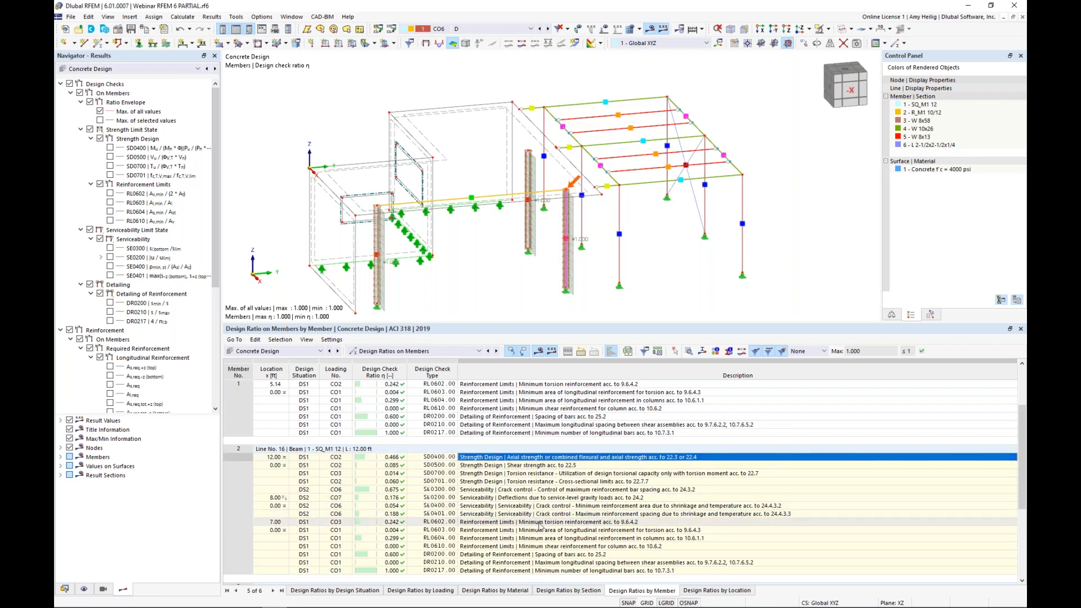
{"action": "left_click", "coordinate": [689, 352]}
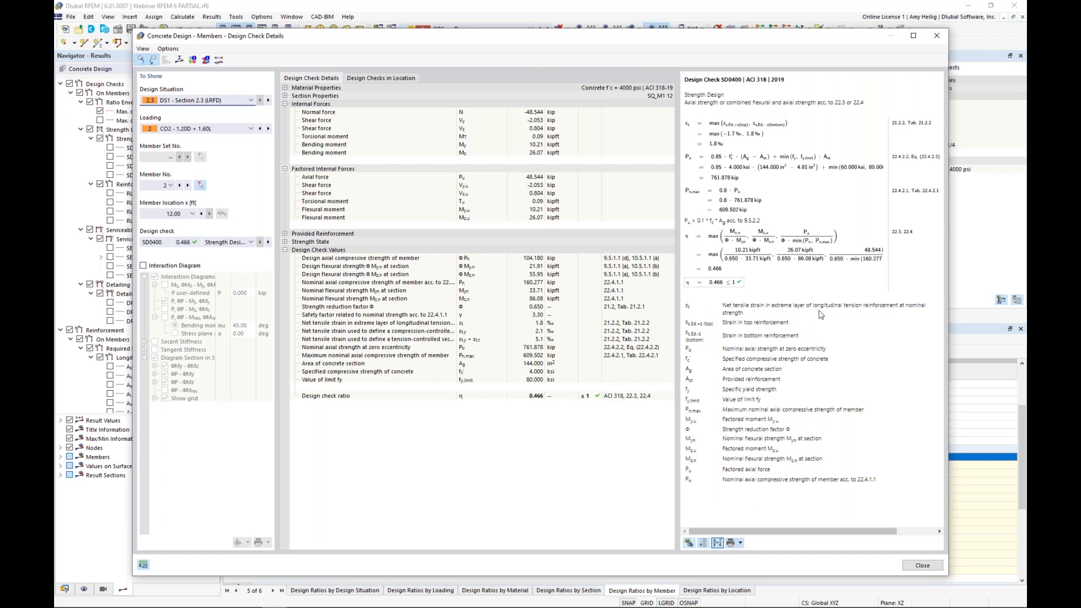
{"action": "left_click", "coordinate": [250, 242]}
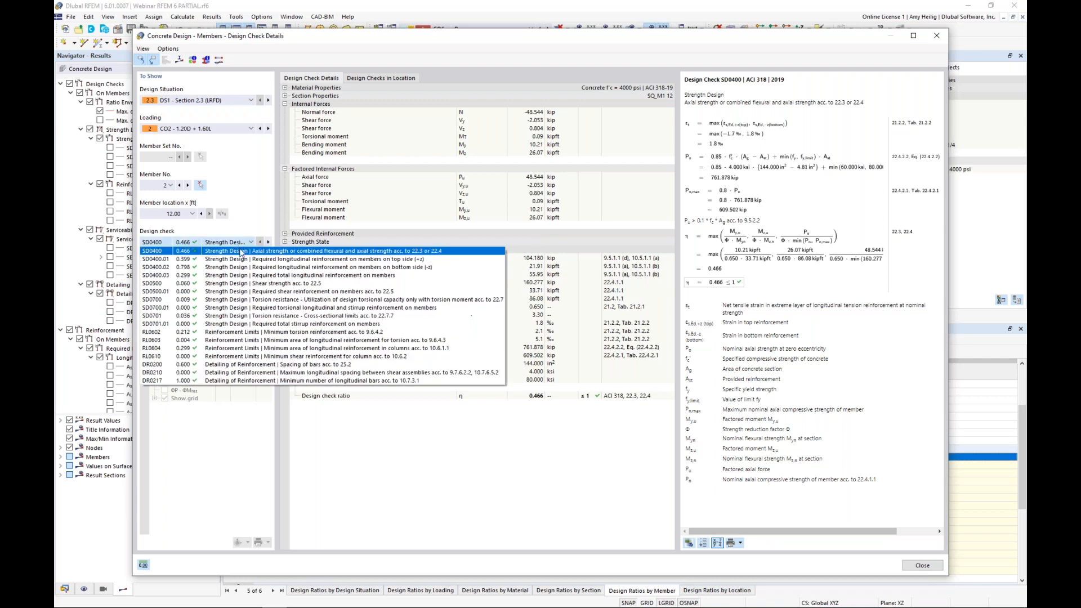
{"action": "left_click", "coordinate": [245, 291]}
{"action": "left_click", "coordinate": [216, 243]}
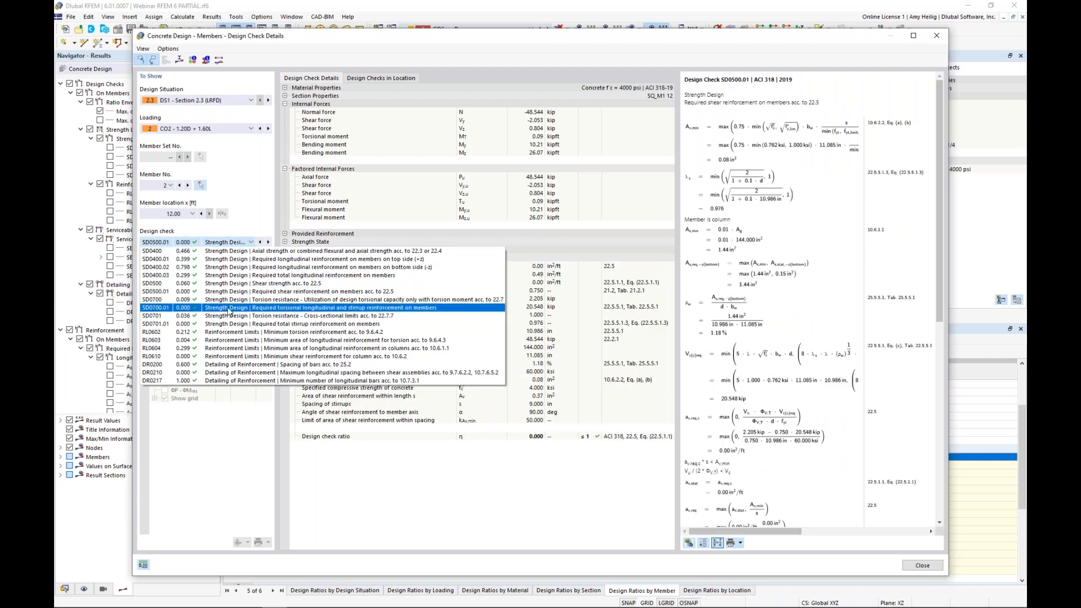
{"action": "left_click", "coordinate": [228, 309]}
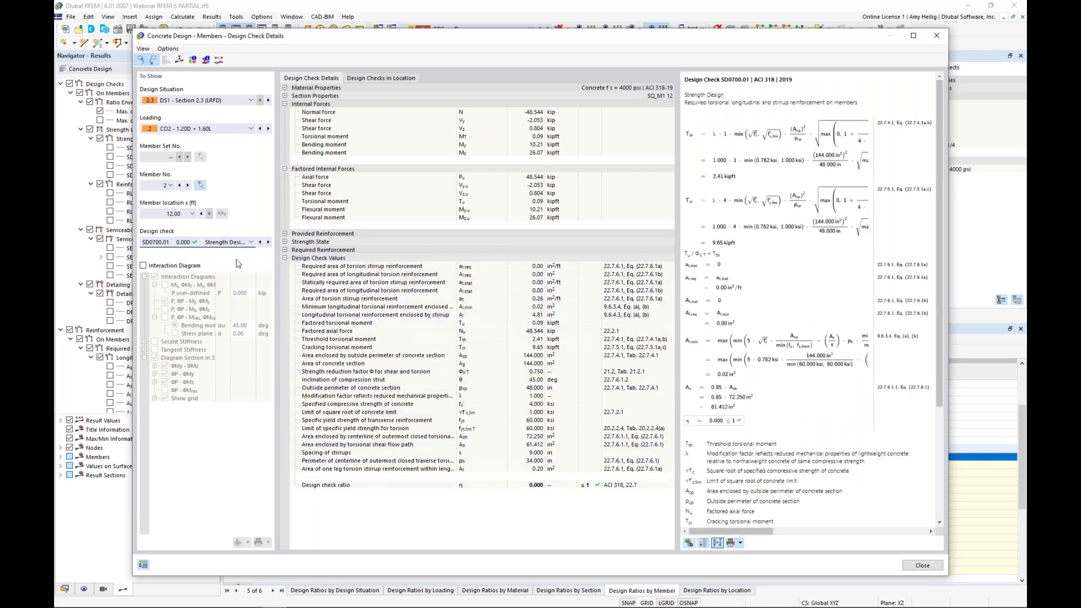
{"action": "left_click", "coordinate": [219, 243]}
{"action": "left_click", "coordinate": [208, 257]}
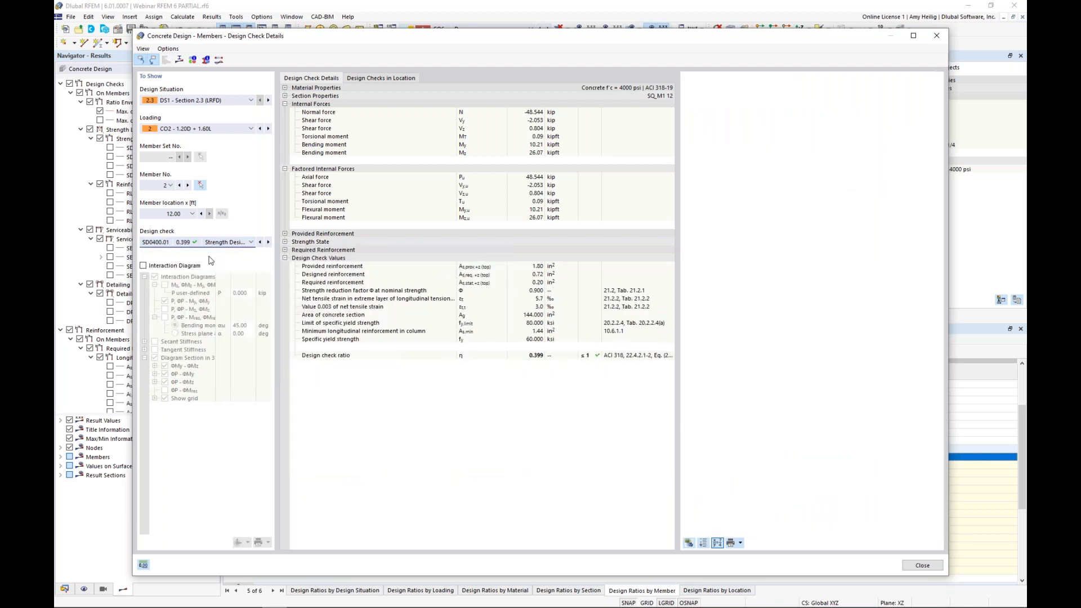
Step: Enable the interaction diagram for concrete member 2, inspect its 2D and 3D views, and close the design check details
{"action": "left_click", "coordinate": [142, 266]}
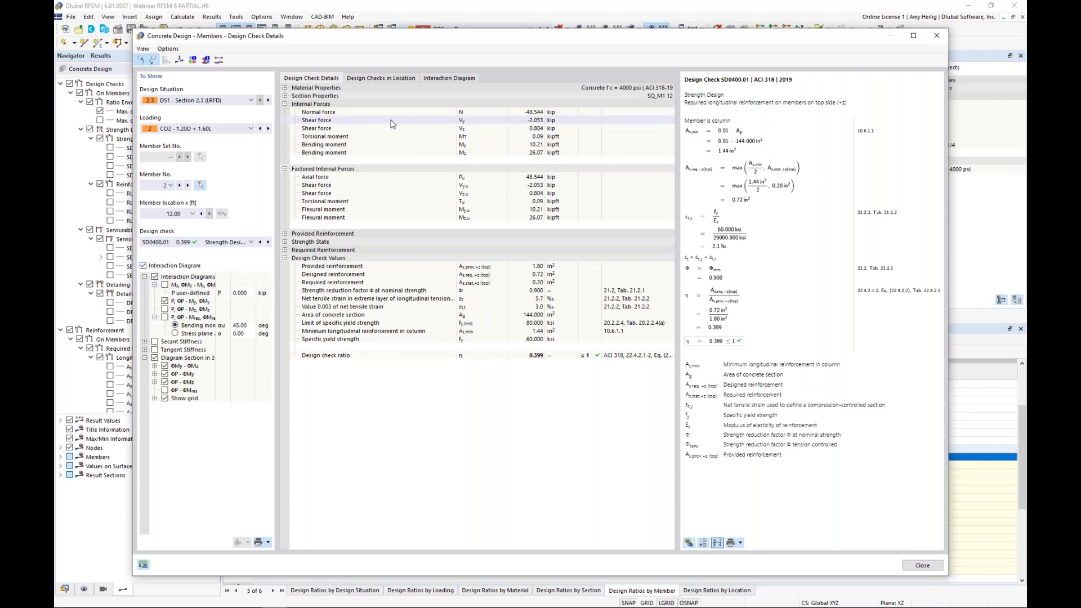
{"action": "left_click", "coordinate": [460, 79]}
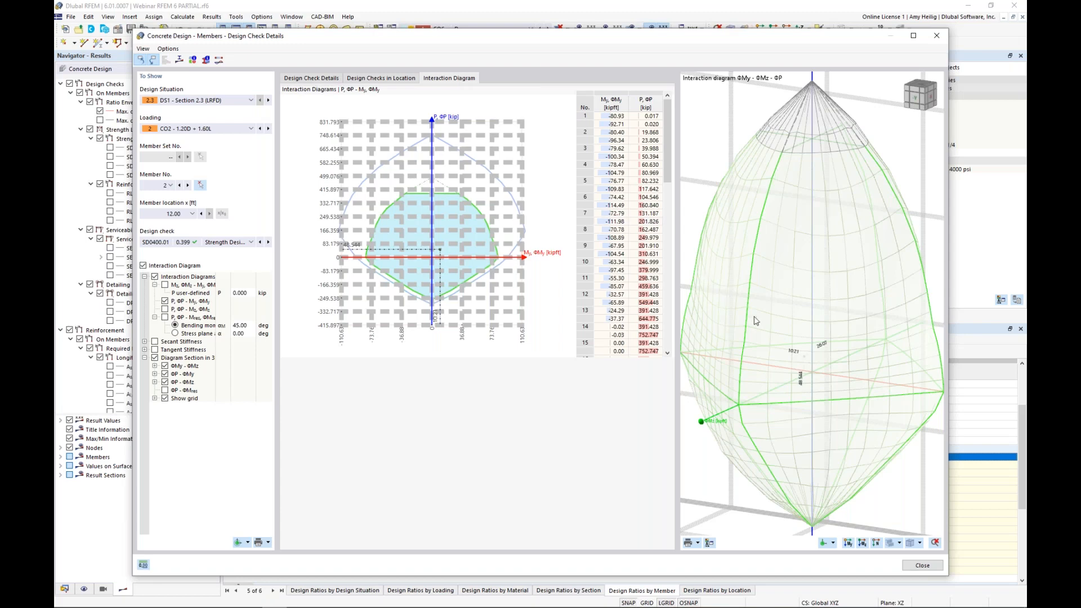
{"action": "scroll", "coordinate": [788, 302], "scroll_direction": "down", "scroll_amount": 3}
{"action": "middle_click_drag", "start_coordinate": [875, 333], "coordinate": [801, 346], "text": "ctrl"}
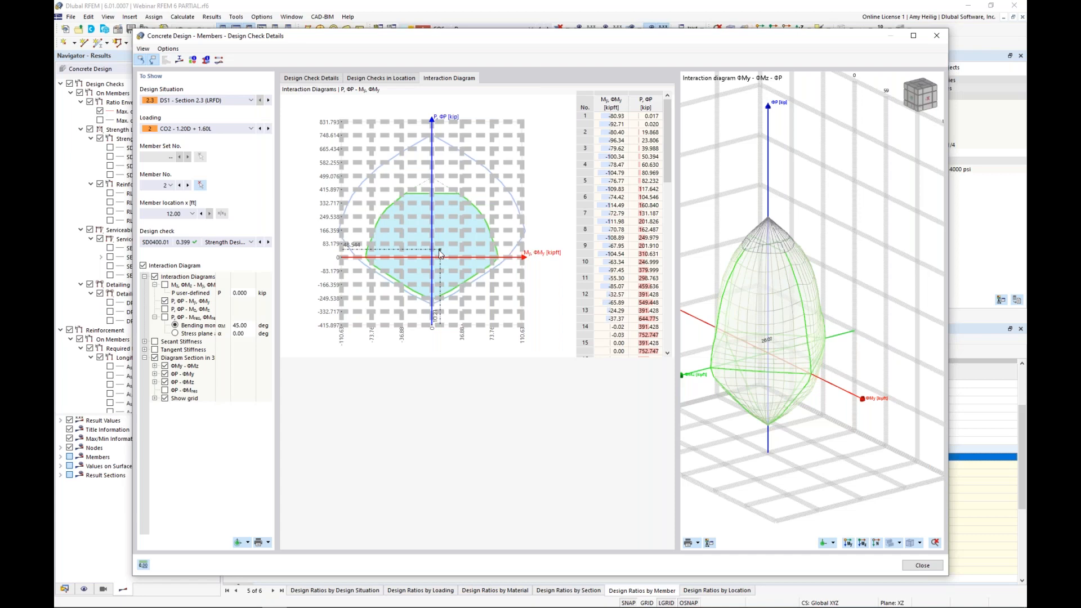
{"action": "middle_click_drag", "start_coordinate": [774, 377], "coordinate": [805, 365]}
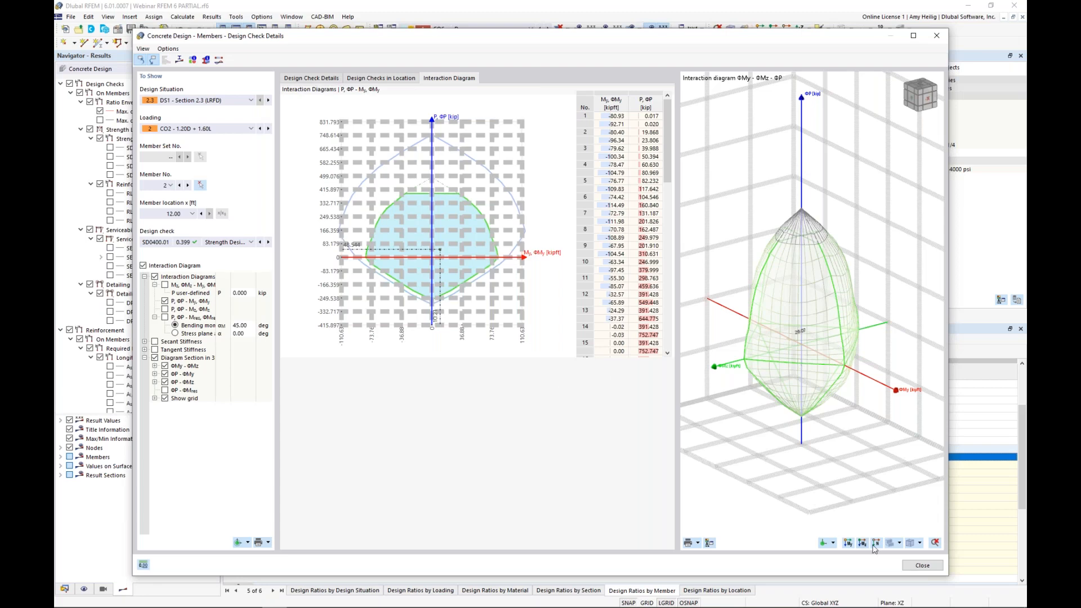
{"action": "left_click", "coordinate": [921, 565]}
Step: Show the Steel Design ratios on members and locate beam 11's Chapter G nominal shear strength check in the model
{"action": "left_click", "coordinate": [274, 350]}
{"action": "left_click", "coordinate": [262, 425]}
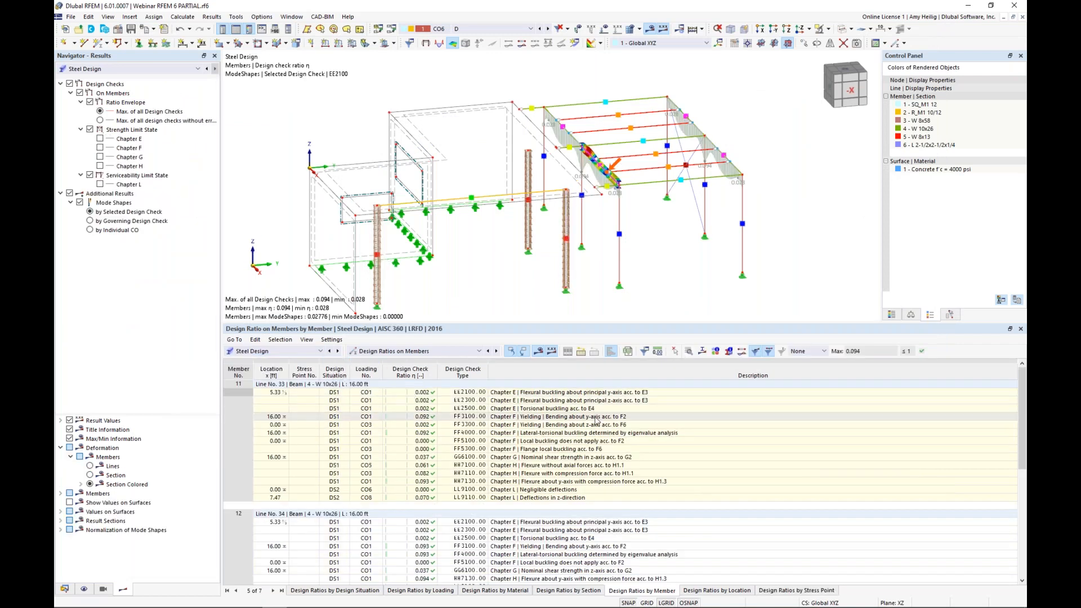
{"action": "left_click", "coordinate": [388, 351]}
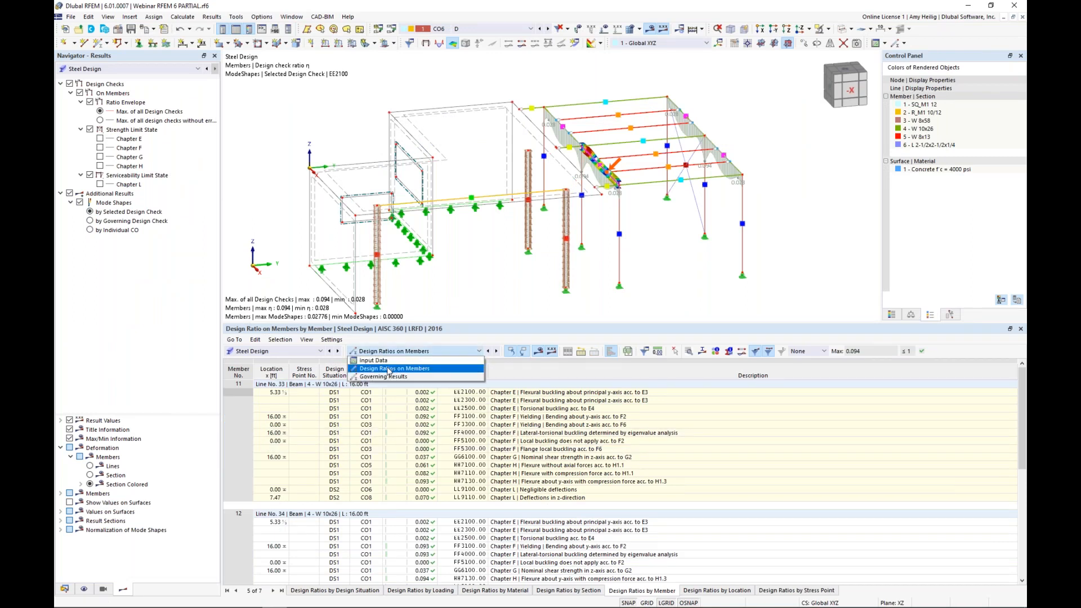
{"action": "left_click", "coordinate": [389, 369]}
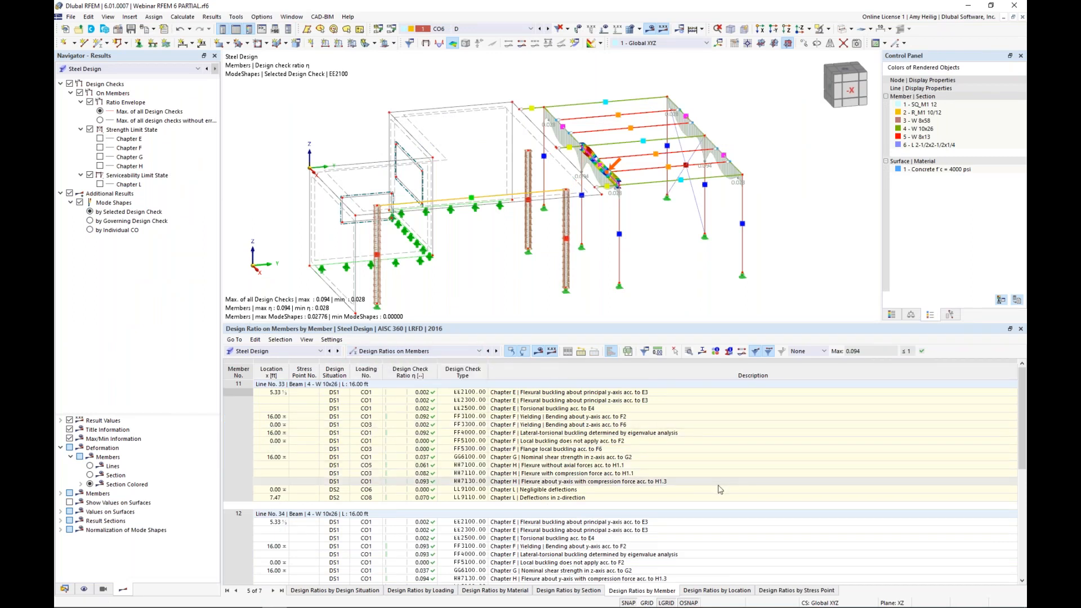
{"action": "left_click", "coordinate": [523, 425]}
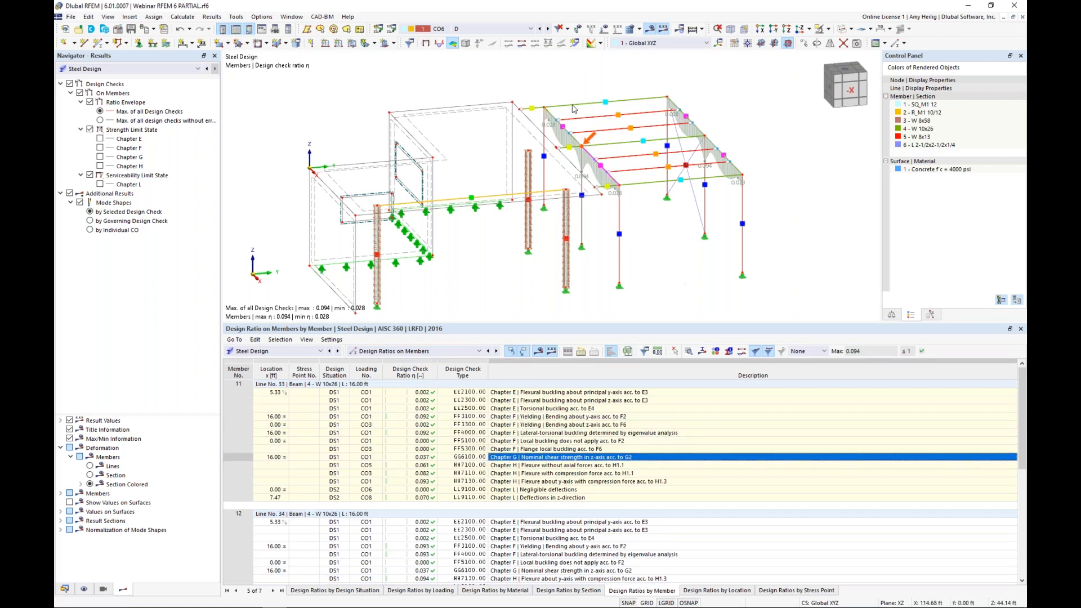
{"action": "scroll", "coordinate": [592, 197], "scroll_direction": "up", "scroll_amount": 4}
{"action": "scroll", "coordinate": [592, 197], "scroll_direction": "up", "scroll_amount": 1}
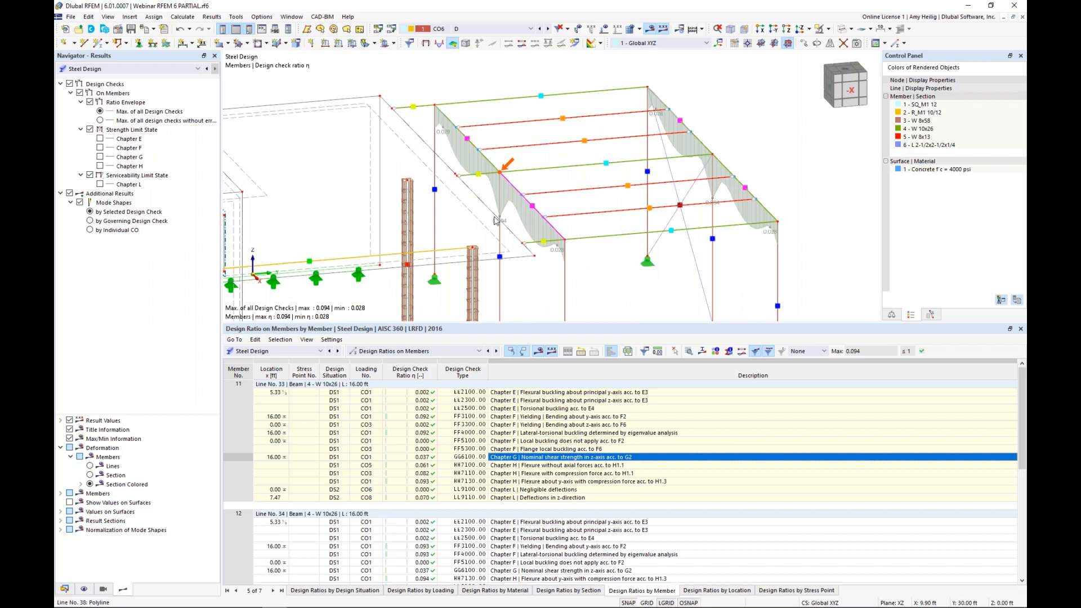
Step: Show beam 12's mode shapes for torsional buckling, lateral-torsional buckling and Chapter E flexural buckling about the principal y-axis
{"action": "scroll", "coordinate": [563, 501], "scroll_direction": "down", "scroll_amount": 3}
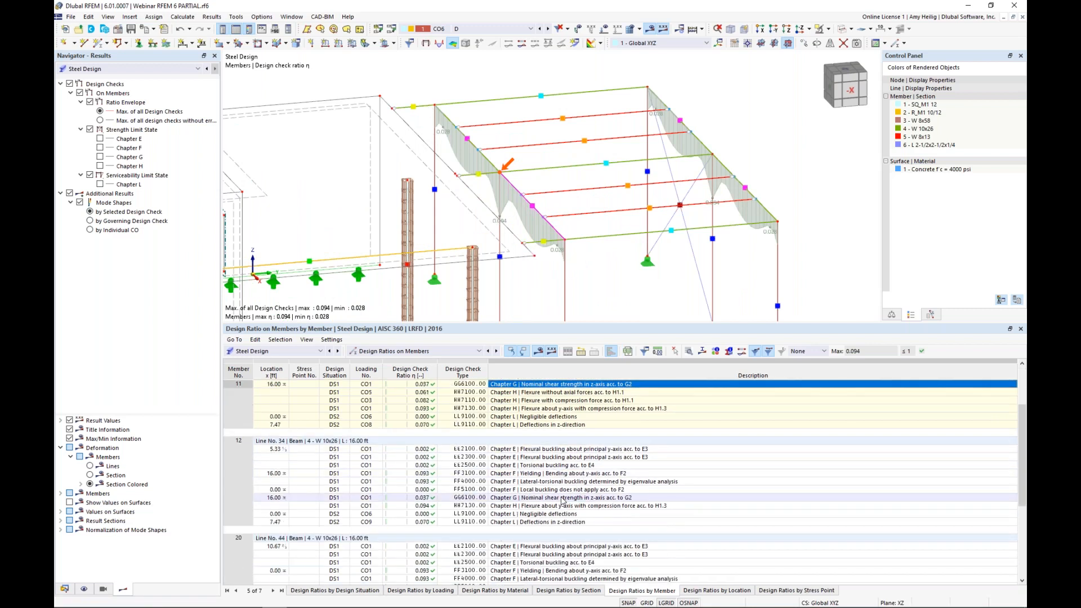
{"action": "left_click", "coordinate": [557, 464]}
{"action": "left_click", "coordinate": [556, 482]}
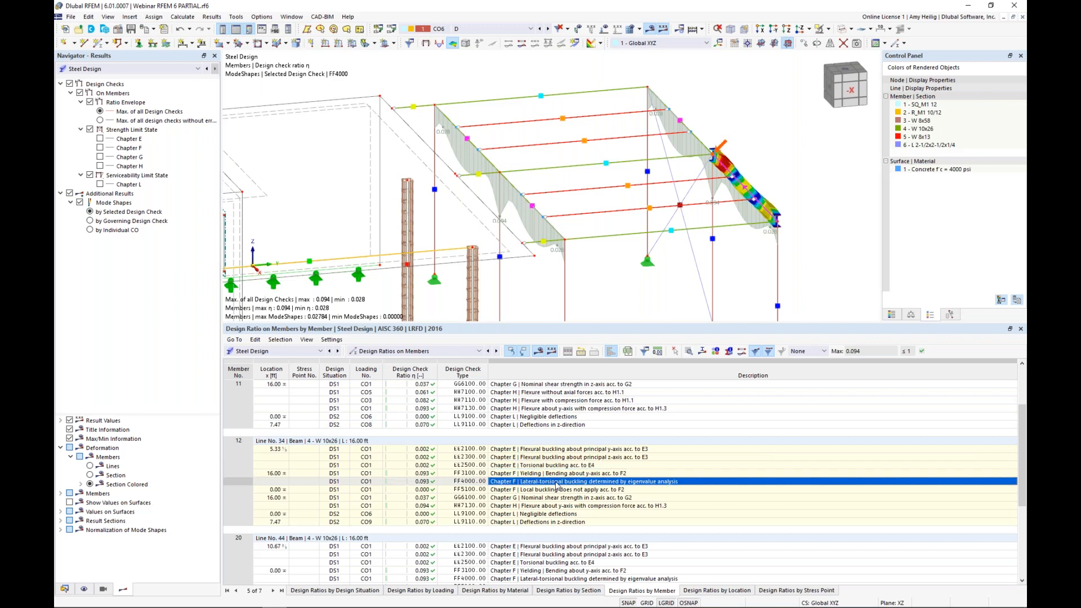
{"action": "left_click", "coordinate": [560, 449]}
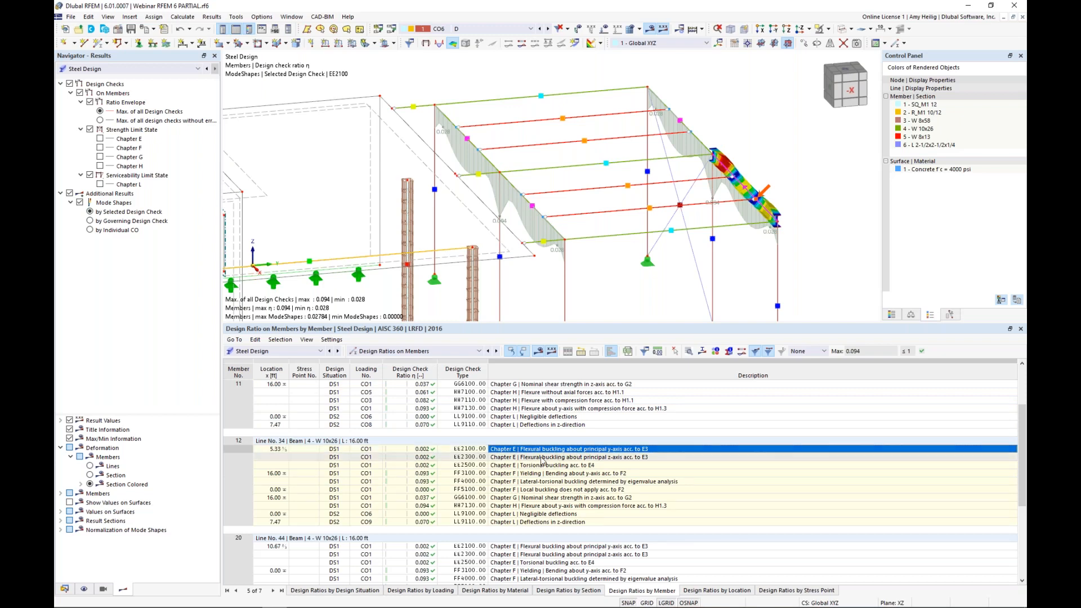
Step: Review beam 12's EE2100 check details with its section classification in compression and flexure, view check FF3100, and close the details
{"action": "left_click", "coordinate": [688, 352]}
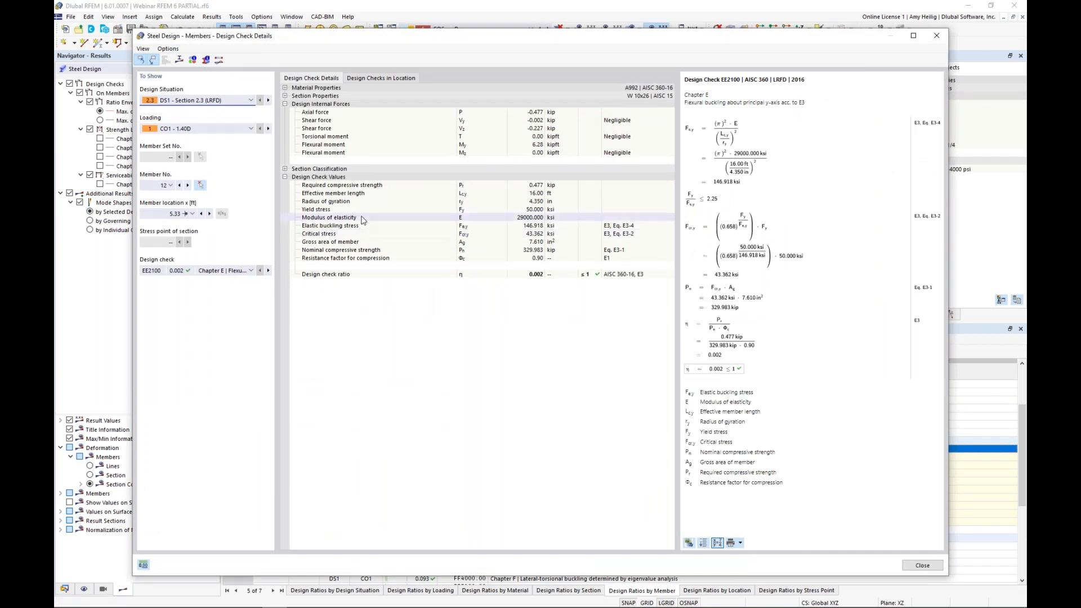
{"action": "left_click", "coordinate": [285, 169]}
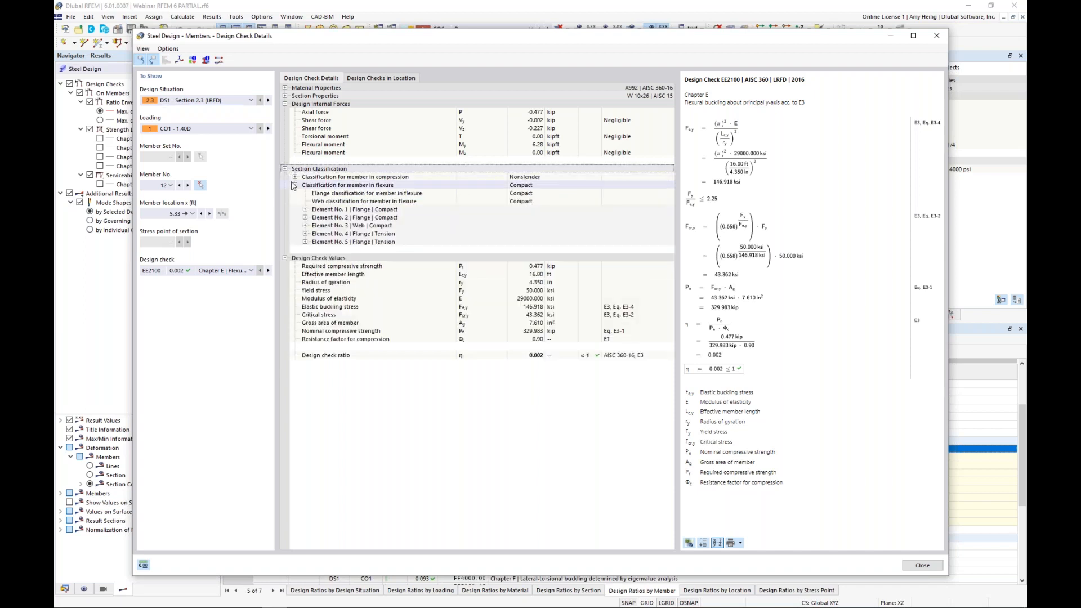
{"action": "left_click", "coordinate": [295, 177]}
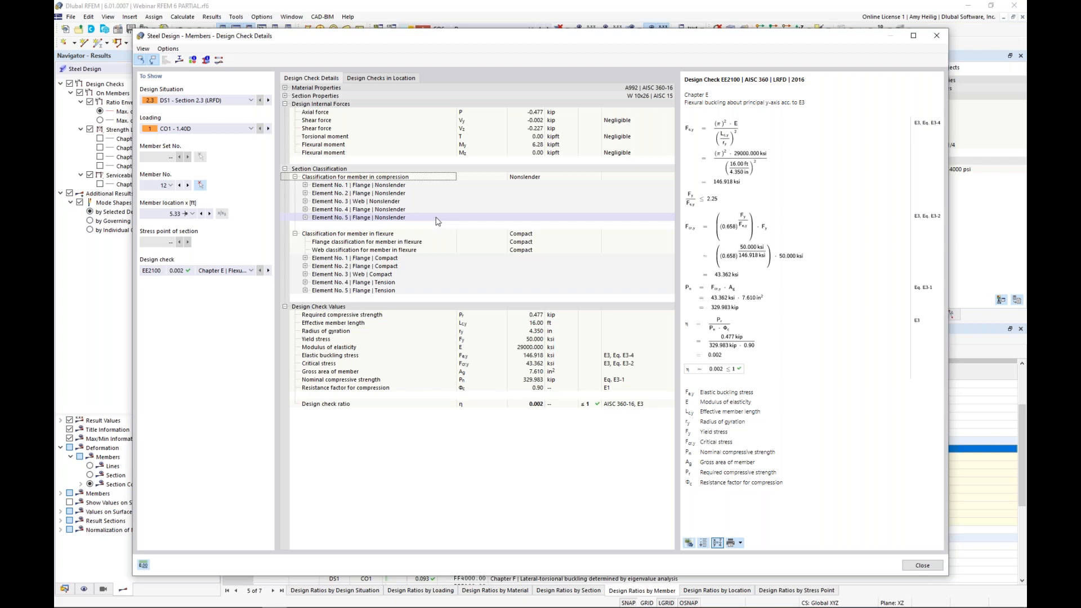
{"action": "left_click", "coordinate": [236, 271]}
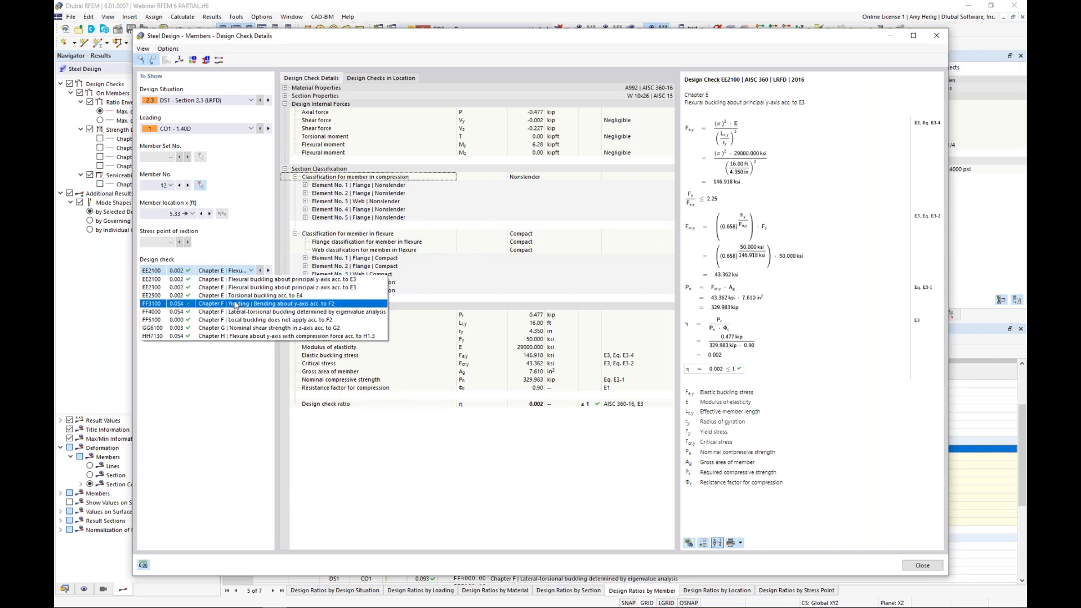
{"action": "left_click", "coordinate": [235, 304]}
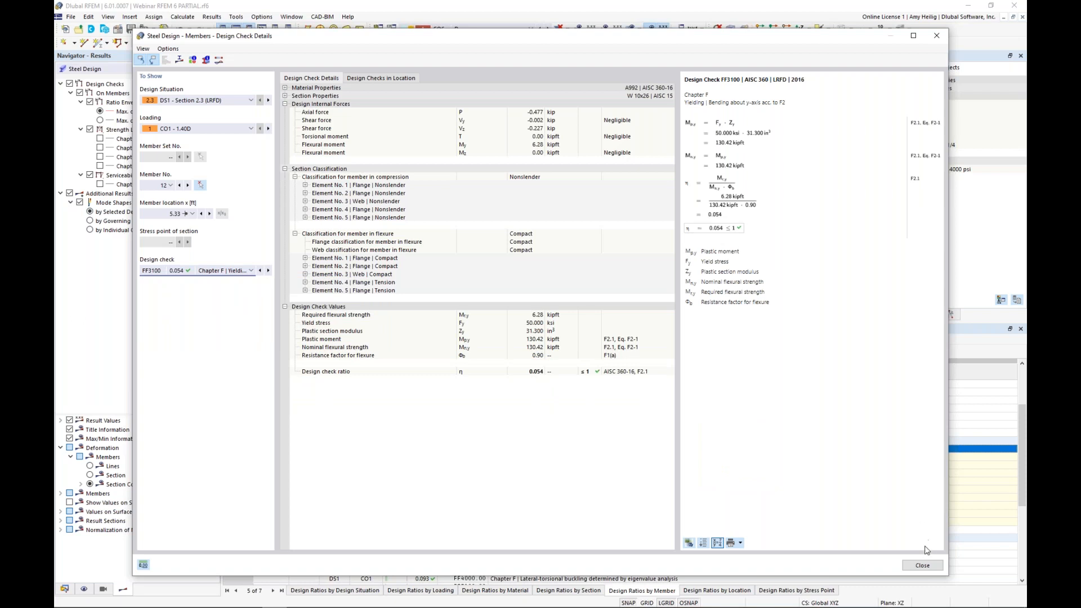
{"action": "left_click", "coordinate": [922, 565]}
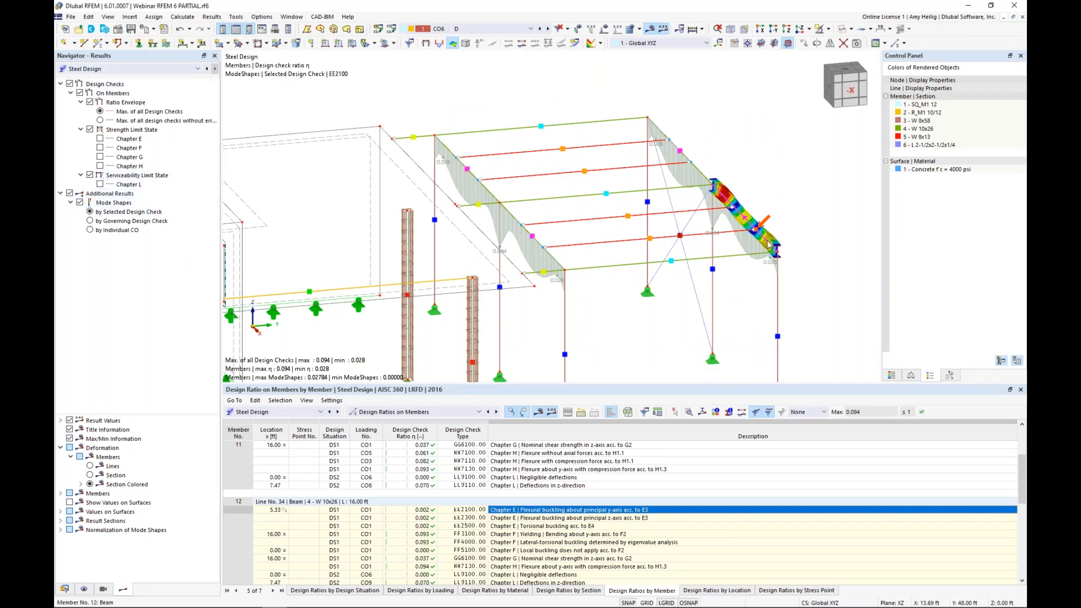
Step: Inspect the colored EE2100 mode shape of roof beam 12 up close from different angles in the model
{"action": "middle_click_drag", "start_coordinate": [792, 235], "coordinate": [636, 262]}
{"action": "scroll", "coordinate": [637, 261], "scroll_direction": "up", "scroll_amount": 1}
{"action": "scroll", "coordinate": [638, 265], "scroll_direction": "up", "scroll_amount": 3}
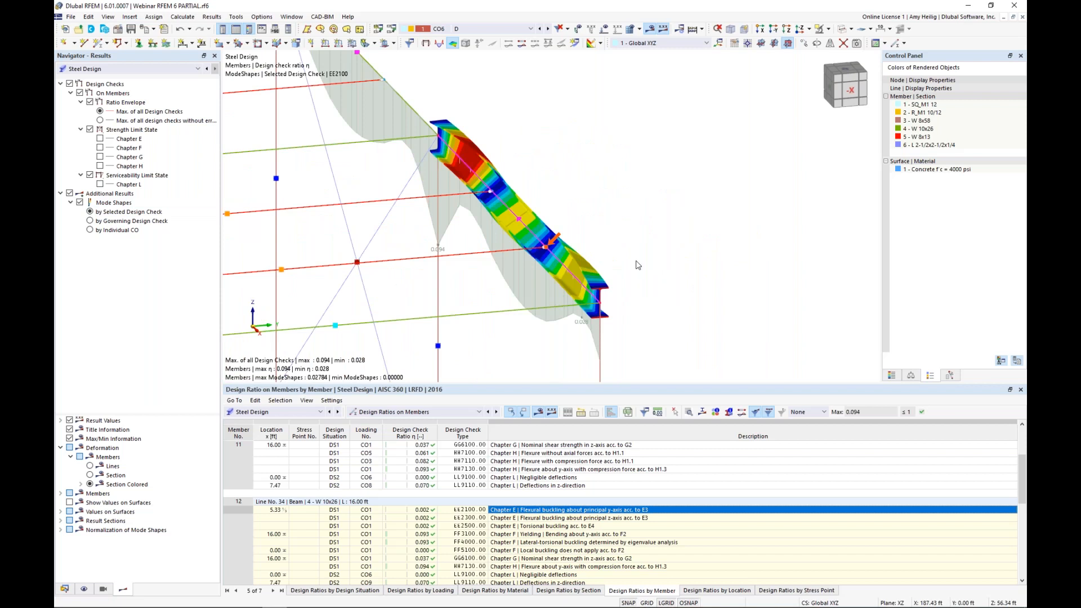
{"action": "scroll", "coordinate": [637, 265], "scroll_direction": "down", "scroll_amount": 1}
{"action": "mouse_move", "coordinate": [668, 273]}
{"action": "middle_mouse_down", "text": "ctrl"}
{"action": "mouse_move", "coordinate": [619, 265]}
{"action": "mouse_move", "coordinate": [634, 259]}
{"action": "mouse_move", "coordinate": [653, 271]}
{"action": "middle_mouse_up", "text": "ctrl"}
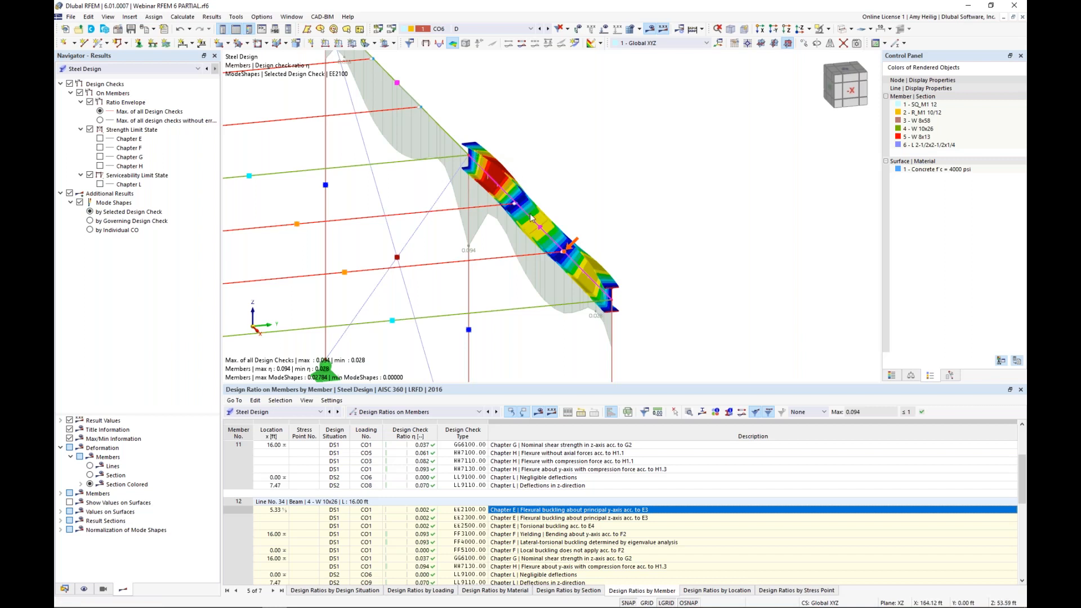
{"action": "middle_click_drag", "start_coordinate": [622, 254], "coordinate": [502, 257], "text": "ctrl"}
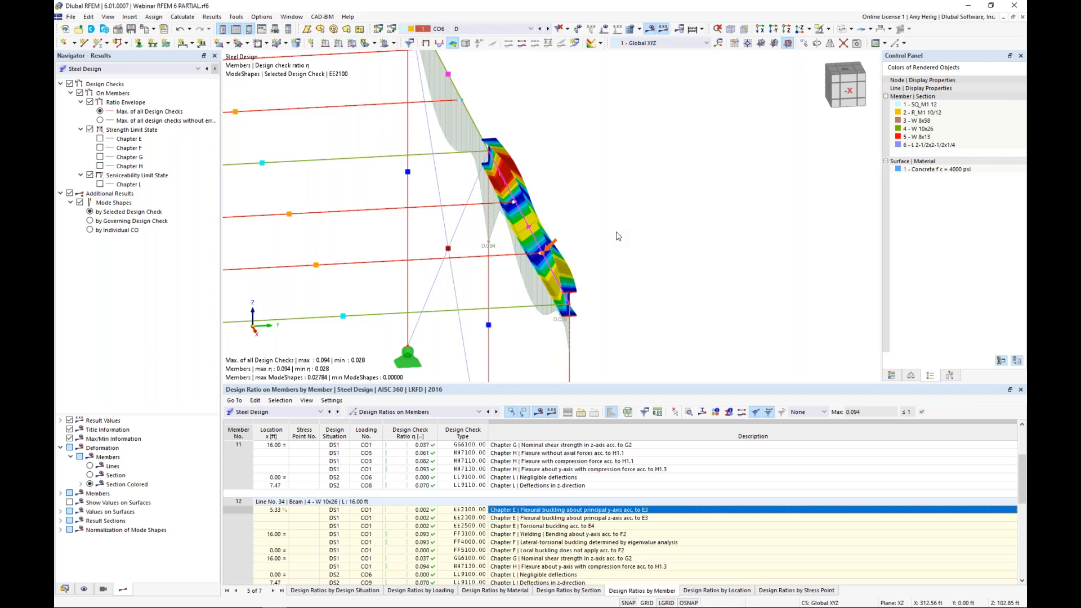
Step: Create a new printout report and look through its report items, from the basic objects down to Concrete Design and Steel Design
{"action": "scroll", "coordinate": [618, 237], "scroll_direction": "down", "scroll_amount": 5}
{"action": "middle_click_drag", "start_coordinate": [616, 235], "coordinate": [801, 186]}
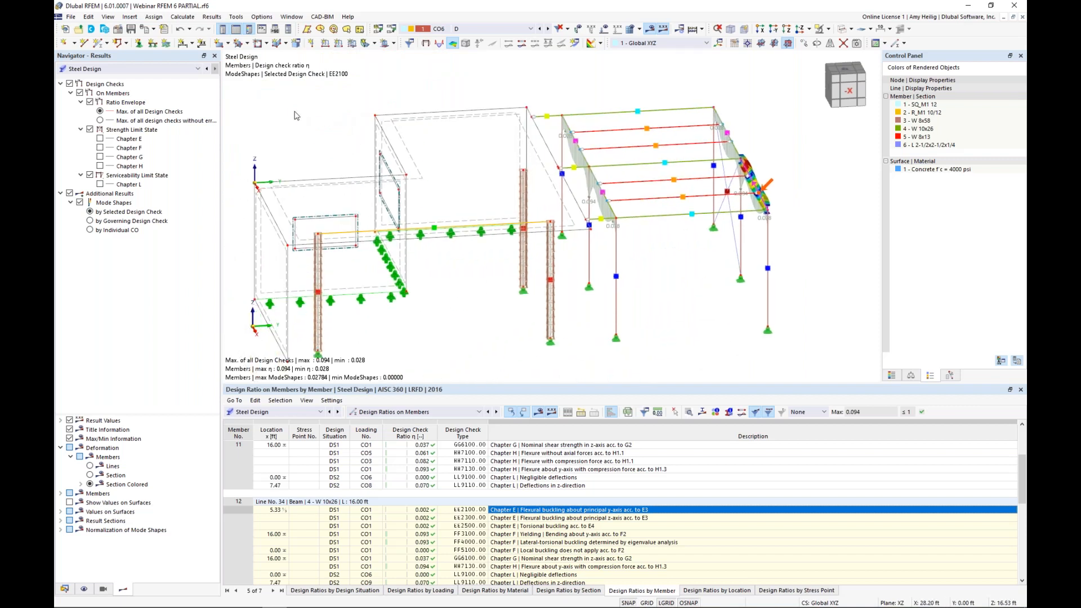
{"action": "left_click", "coordinate": [164, 32]}
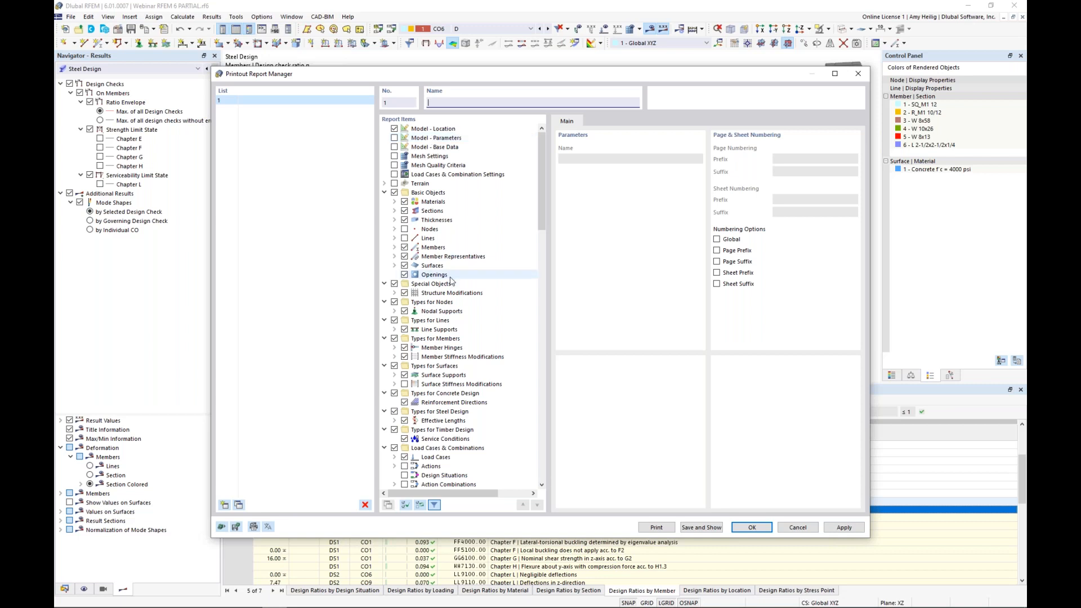
{"action": "scroll", "coordinate": [450, 280], "scroll_direction": "down", "scroll_amount": 15}
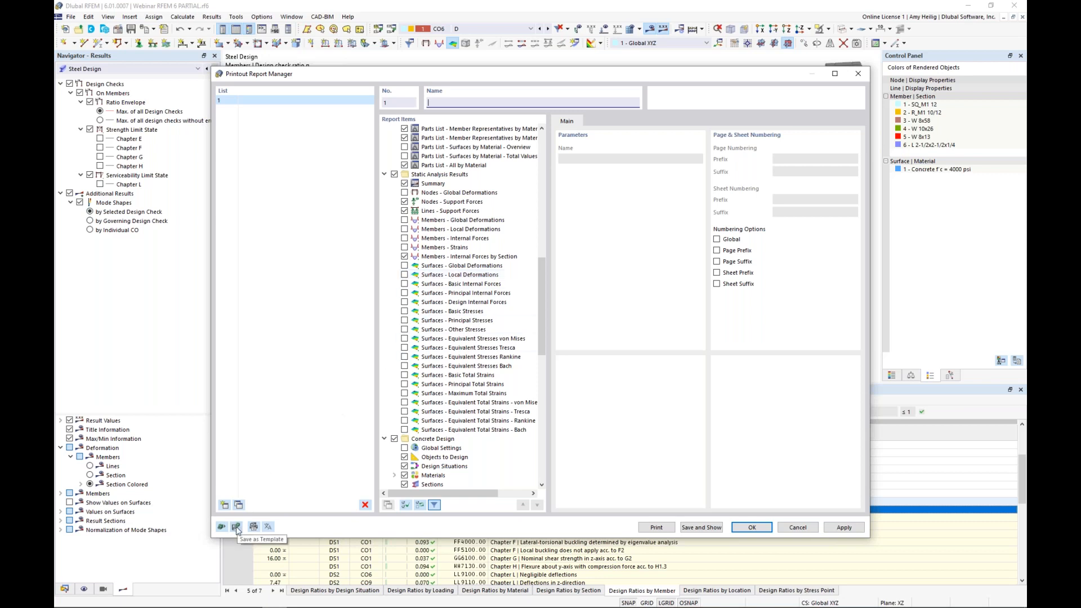
{"action": "scroll", "coordinate": [433, 400], "scroll_direction": "down", "scroll_amount": 10}
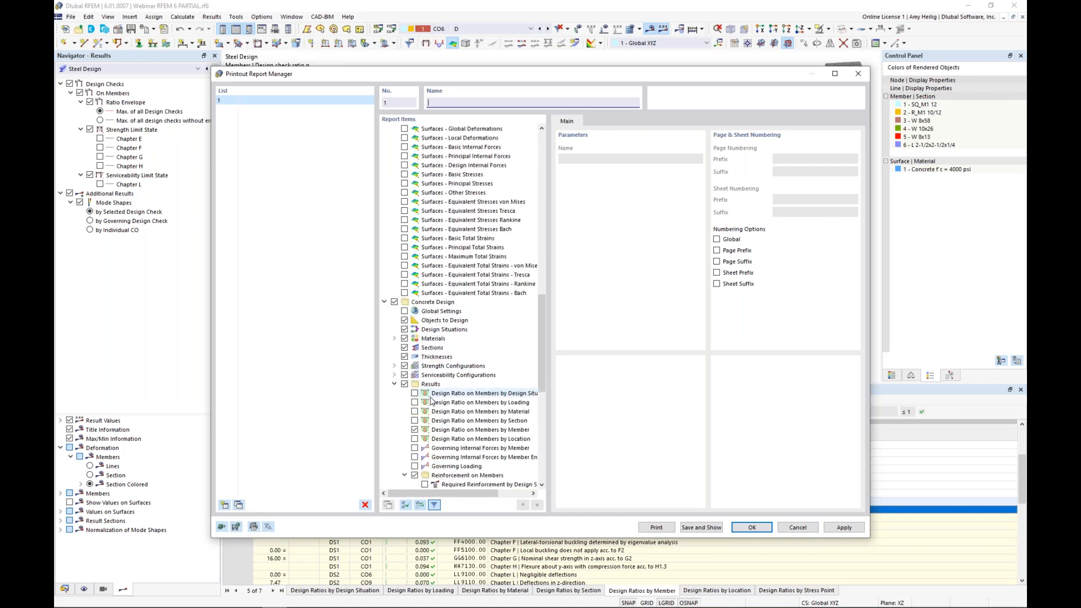
Step: Accept the "Input data and reduced results" report template, generate and show the printout report, and fit its page to the window
{"action": "left_click", "coordinate": [221, 527]}
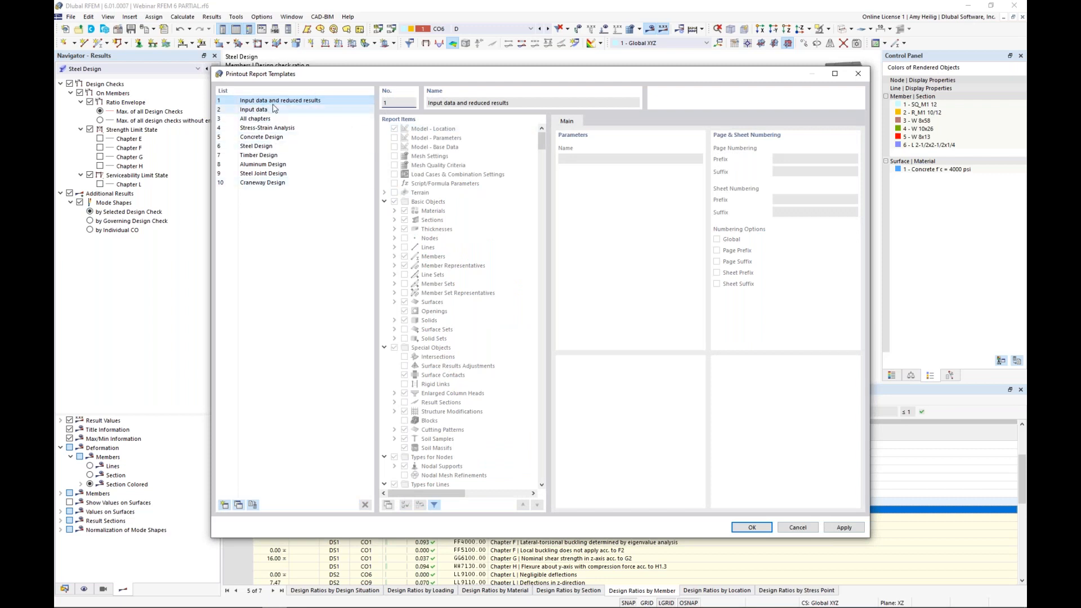
{"action": "left_click", "coordinate": [751, 527]}
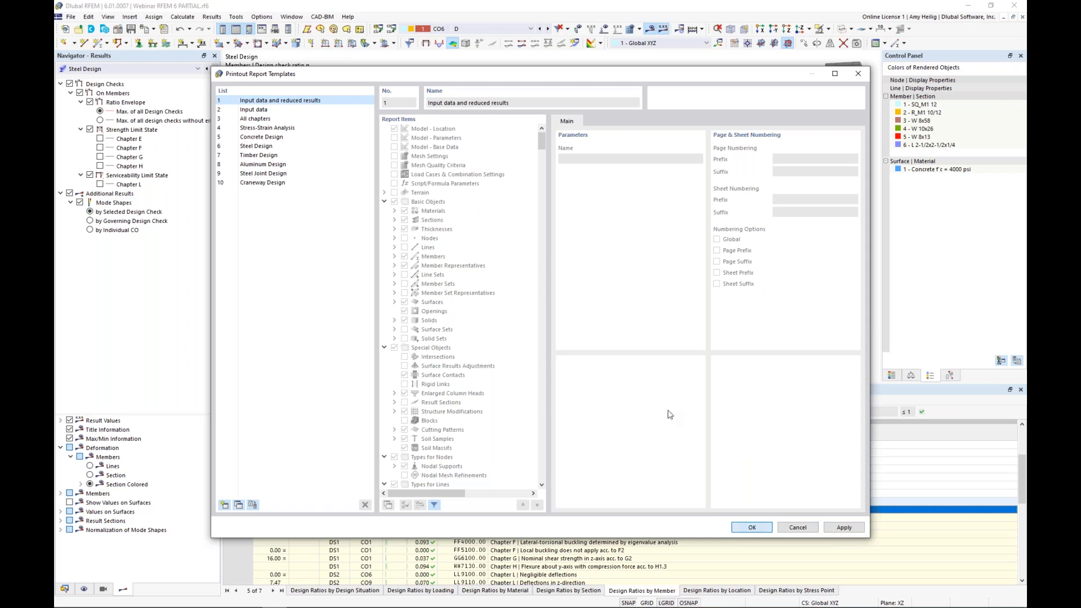
{"action": "left_click", "coordinate": [701, 527]}
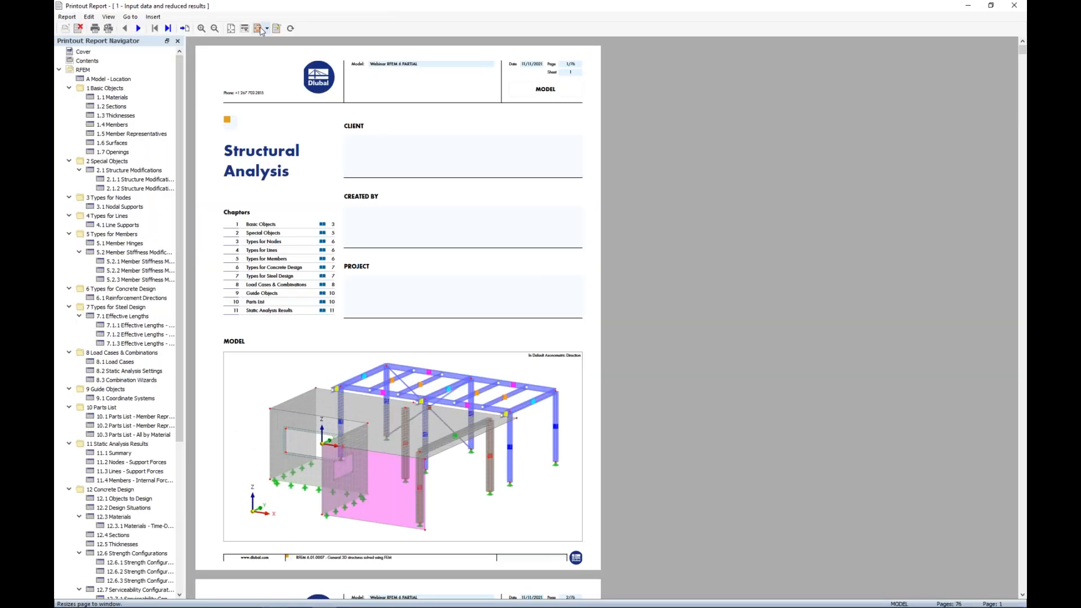
{"action": "left_click", "coordinate": [260, 31]}
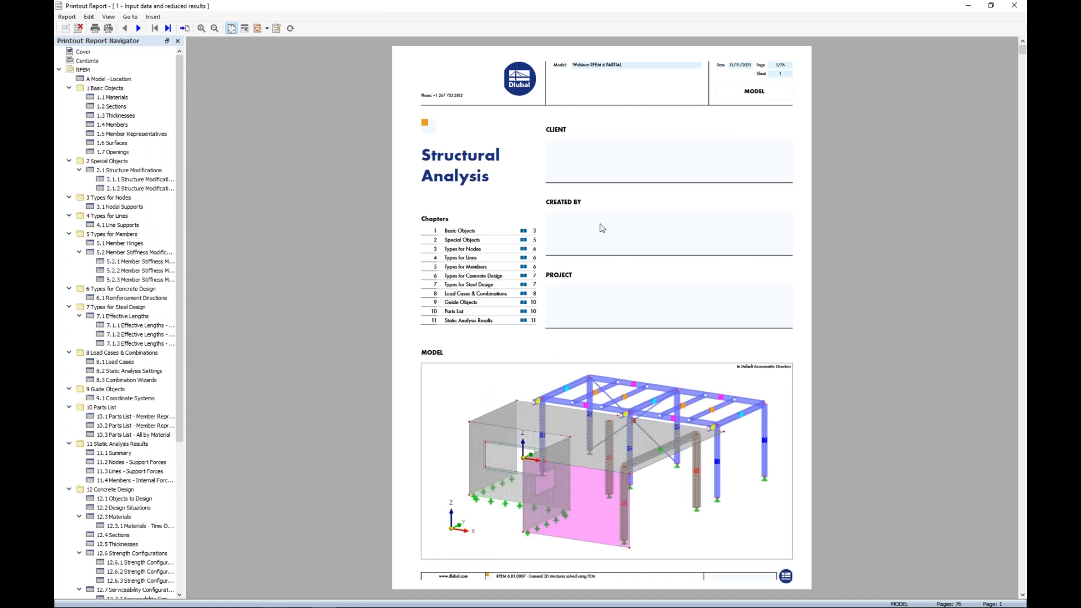
Step: Collapse all chapters of the printout report, from 1 Basic Objects to 14 Design Overview
{"action": "left_click", "coordinate": [68, 88]}
{"action": "left_click", "coordinate": [69, 96]}
{"action": "left_click", "coordinate": [69, 107]}
{"action": "left_click", "coordinate": [68, 115]}
{"action": "left_click", "coordinate": [69, 124]}
{"action": "left_click", "coordinate": [69, 133]}
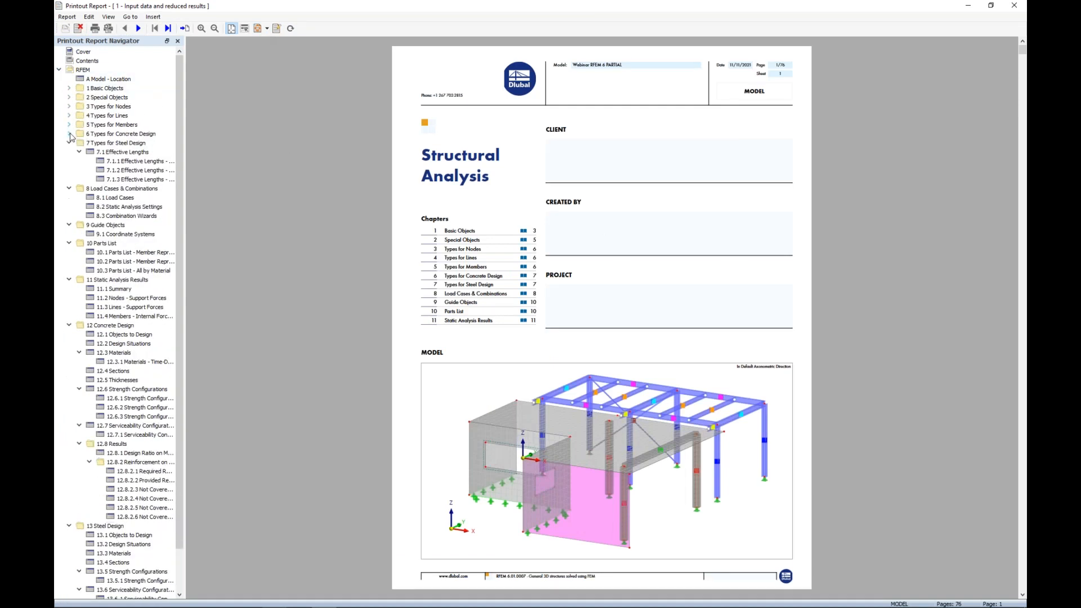
{"action": "left_click", "coordinate": [68, 142]}
{"action": "left_click", "coordinate": [68, 152]}
{"action": "left_click", "coordinate": [68, 161]}
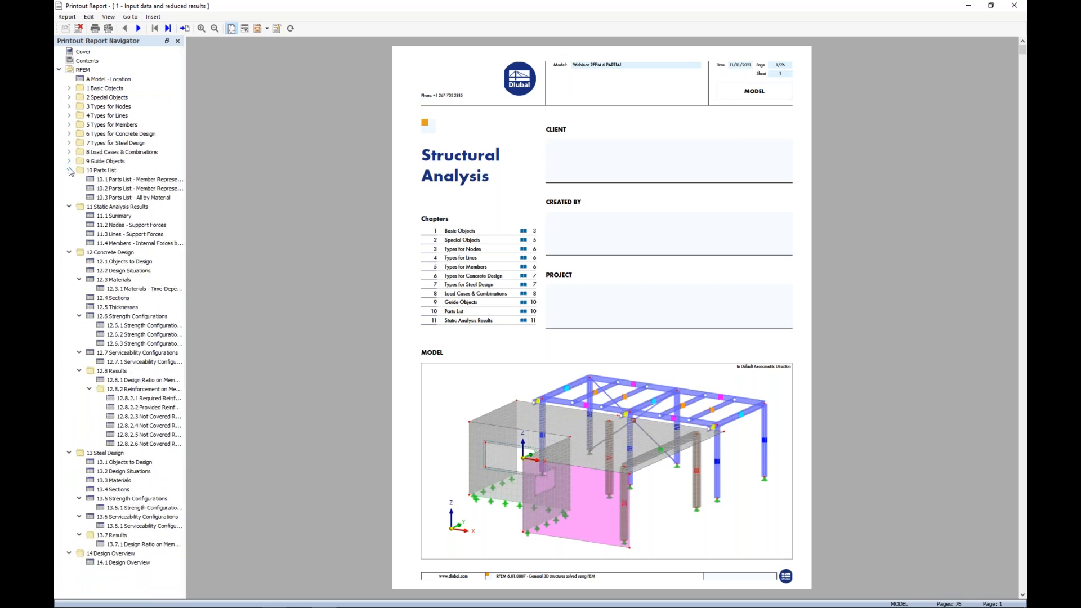
{"action": "left_click", "coordinate": [69, 170]}
{"action": "left_click", "coordinate": [68, 179]}
{"action": "left_click", "coordinate": [68, 188]}
{"action": "left_click", "coordinate": [69, 198]}
{"action": "left_click", "coordinate": [69, 207]}
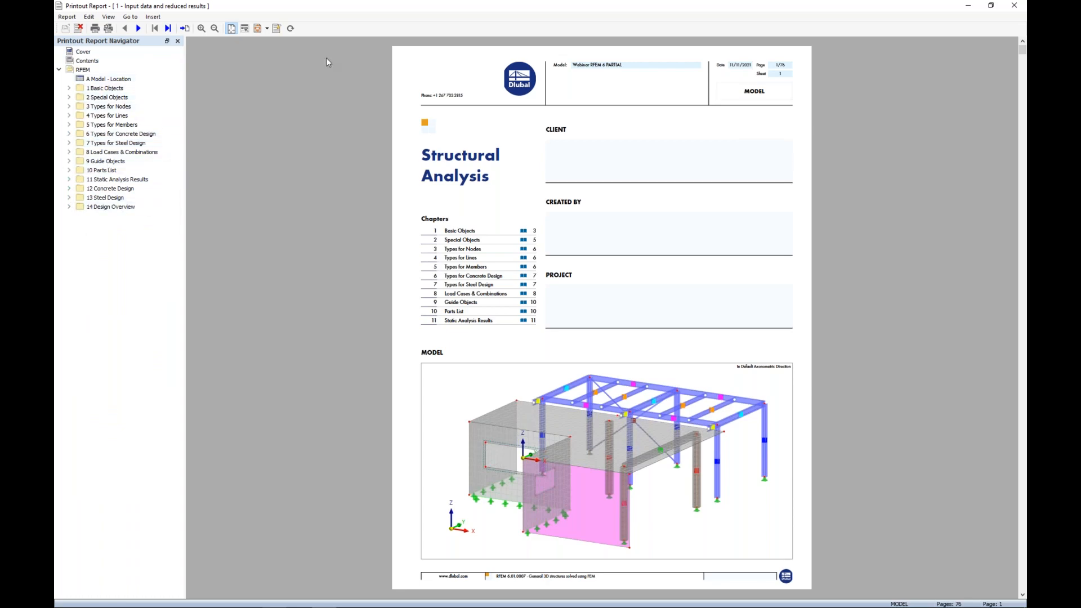
Step: Move the printout report window aside, shift the whole model in the work window, and bring the report back into view
{"action": "left_click_drag", "start_coordinate": [329, 9], "coordinate": [1011, 72]}
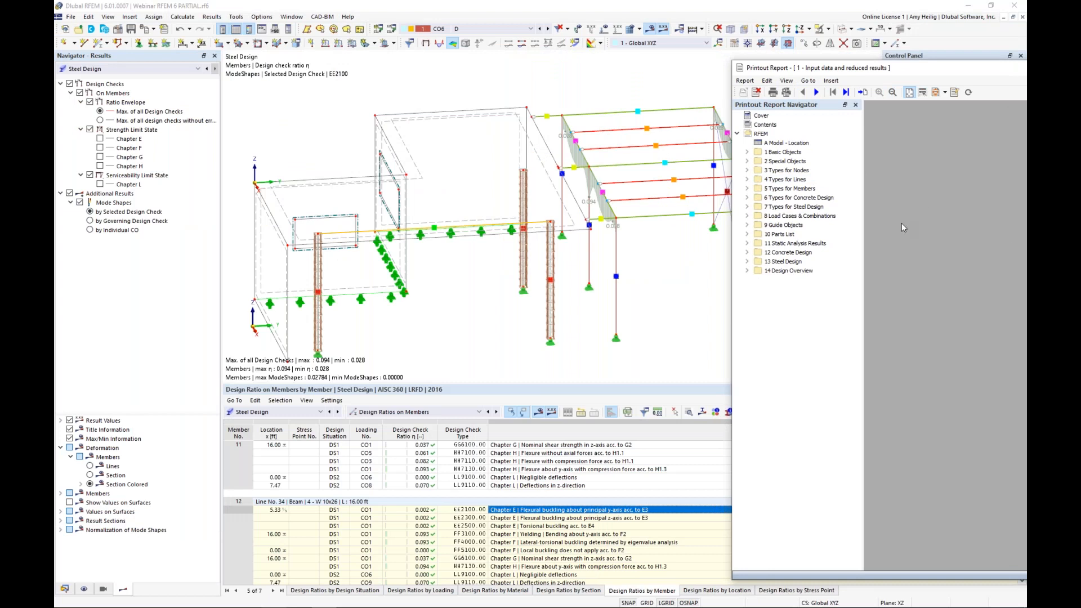
{"action": "scroll", "coordinate": [455, 224], "scroll_direction": "down", "scroll_amount": 2}
{"action": "middle_click_drag", "start_coordinate": [457, 227], "coordinate": [517, 223], "text": "ctrl"}
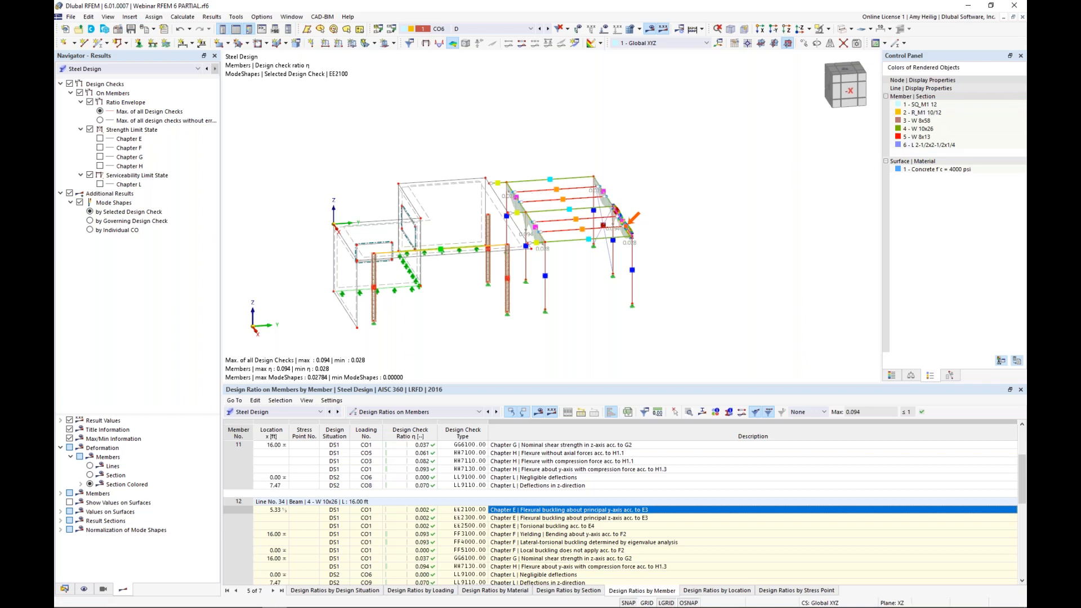
{"action": "left_click_drag", "start_coordinate": [1026, 68], "coordinate": [584, 48]}
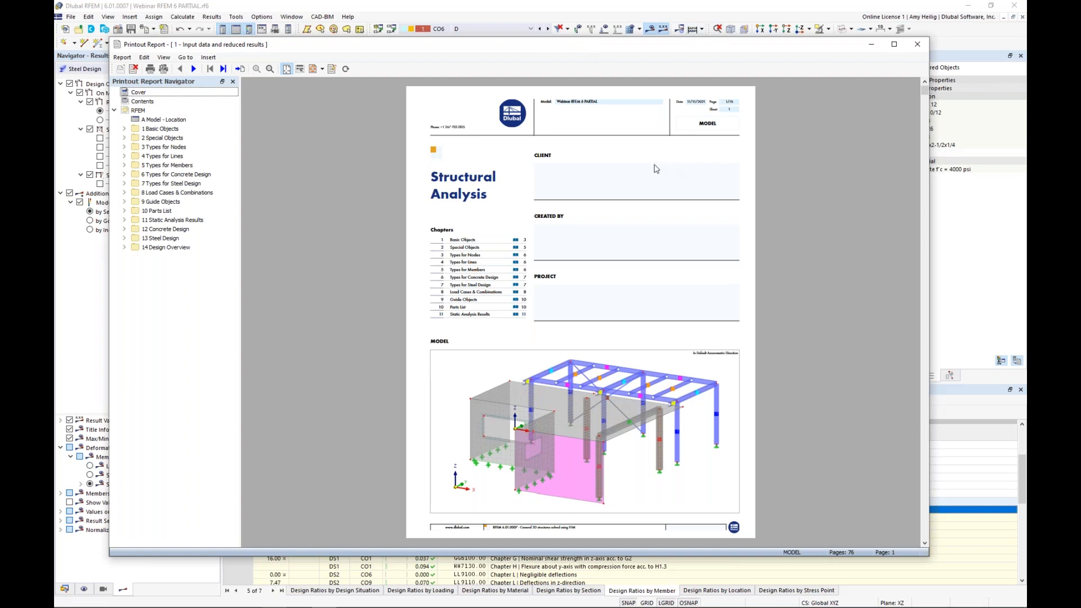
Step: Edit the model picture on the report's cover page and turn off the display of Member Representatives
{"action": "right_click", "coordinate": [145, 94]}
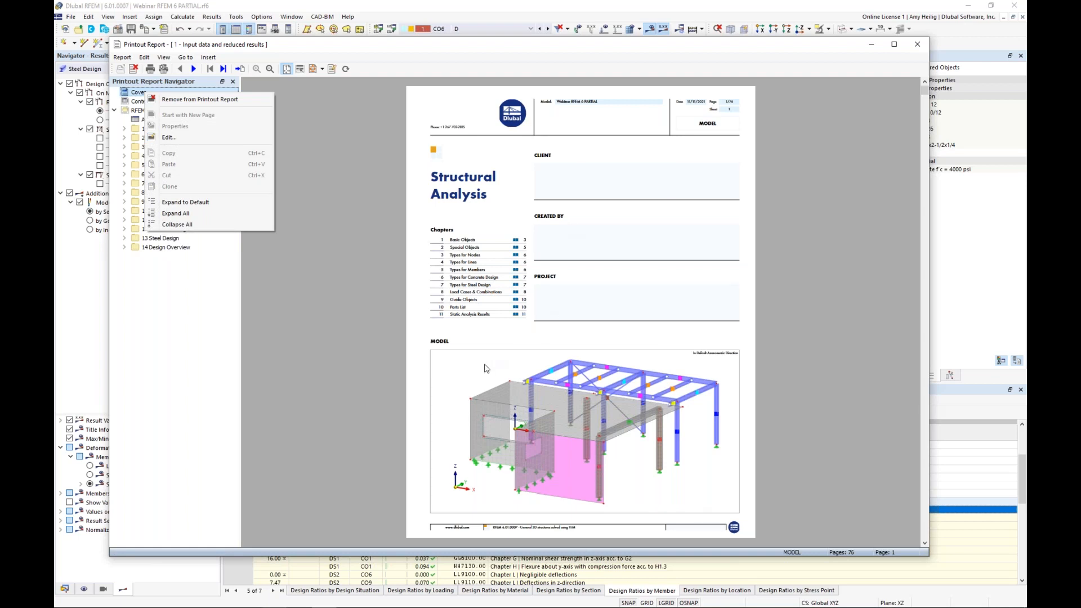
{"action": "left_click", "coordinate": [486, 368]}
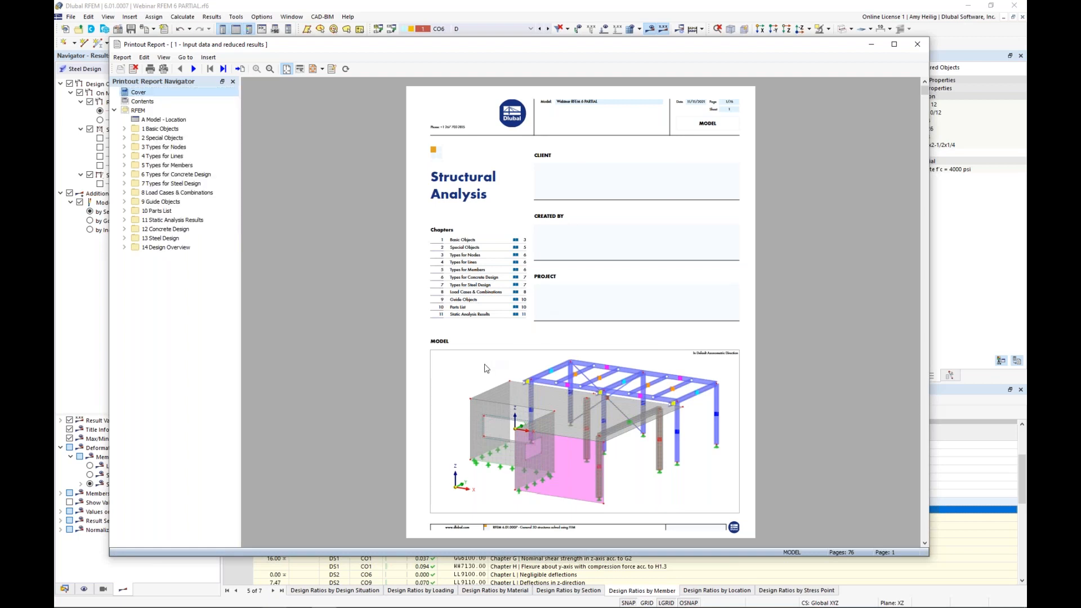
{"action": "right_click", "coordinate": [486, 368]}
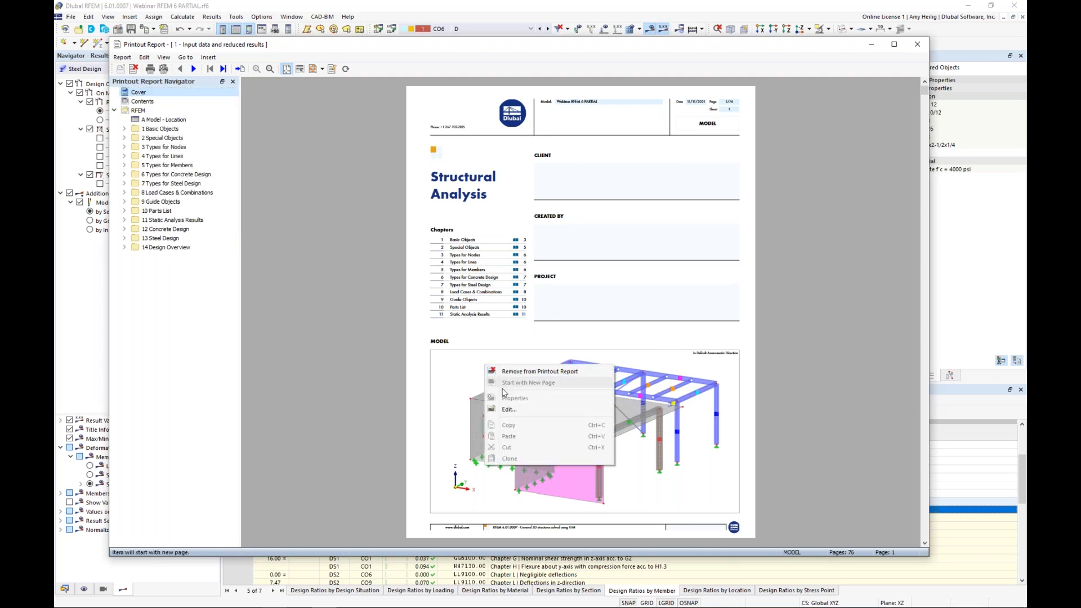
{"action": "left_click", "coordinate": [510, 409]}
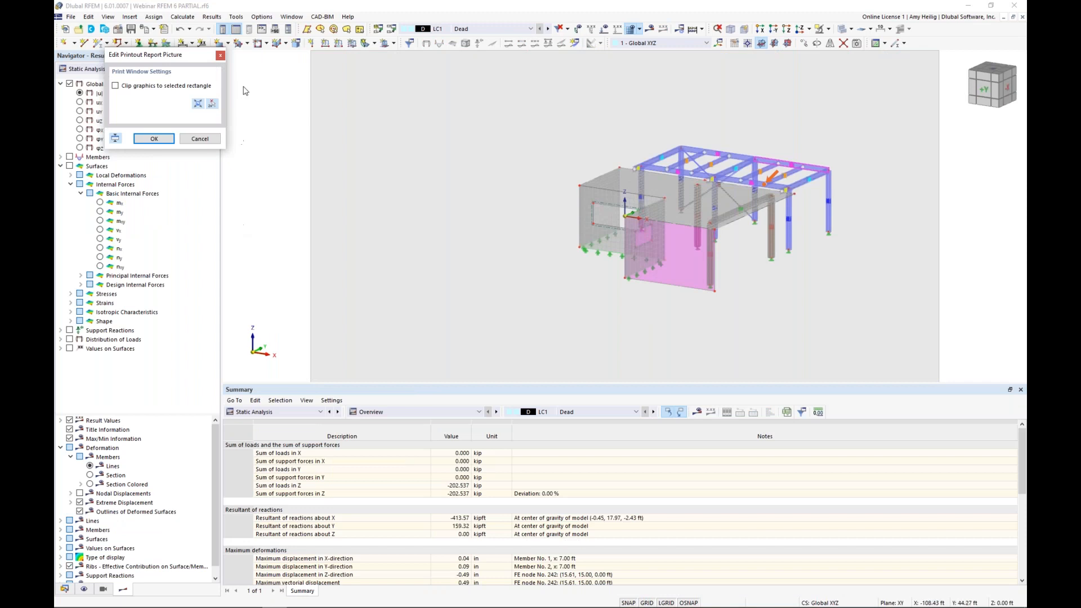
{"action": "left_click_drag", "start_coordinate": [183, 56], "coordinate": [333, 95]}
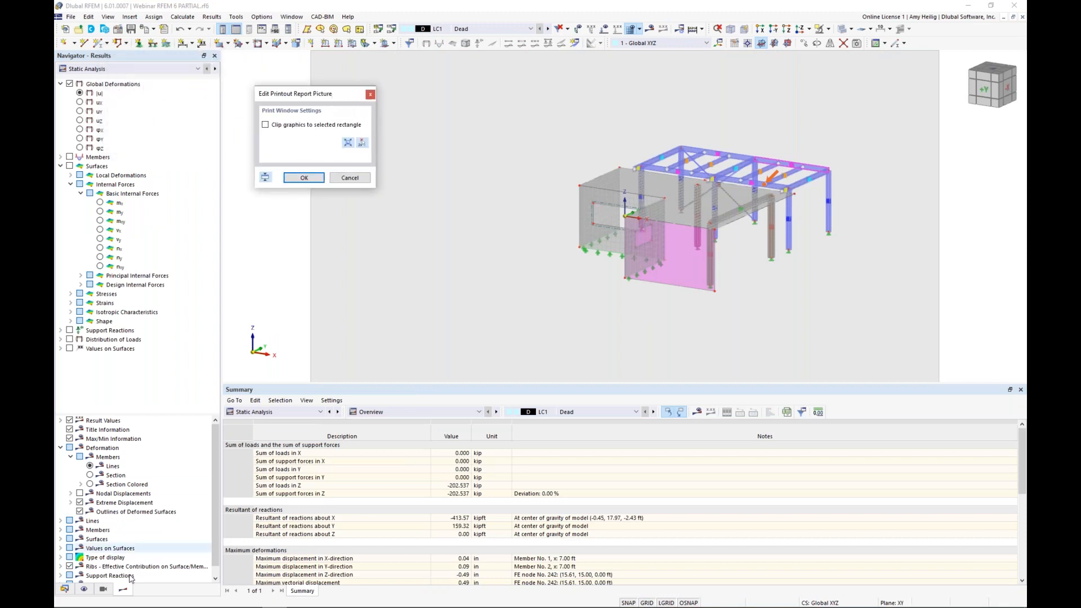
{"action": "left_click", "coordinate": [84, 589]}
{"action": "left_click", "coordinate": [90, 112]}
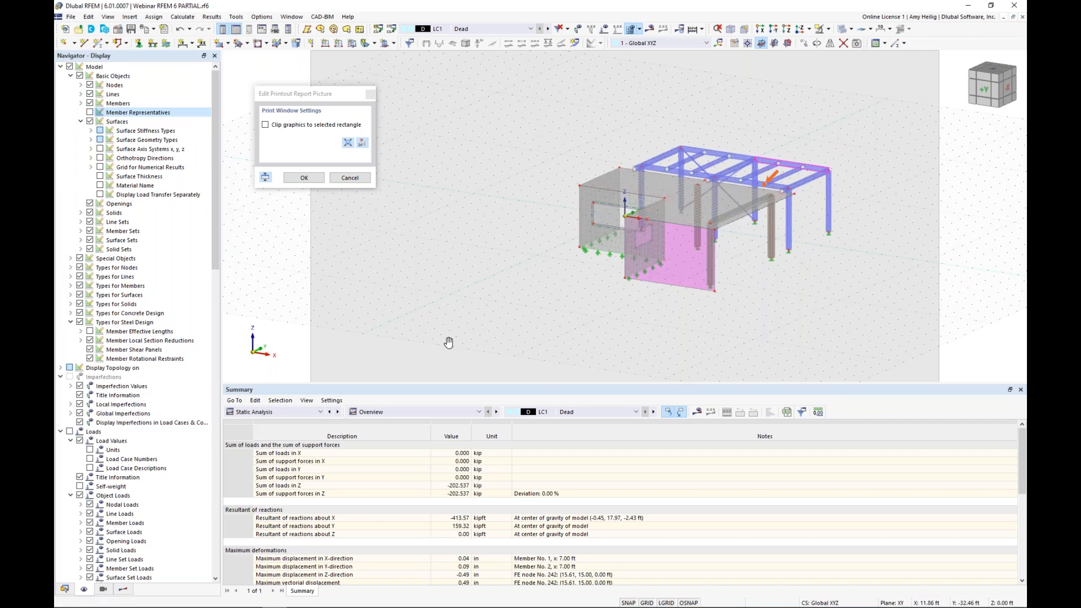
Step: Turn off the mesh display for the cover picture, rotate the model to face its -X side, and confirm the picture
{"action": "scroll", "coordinate": [136, 431], "scroll_direction": "down", "scroll_amount": 10}
{"action": "scroll", "coordinate": [136, 430], "scroll_direction": "down", "scroll_amount": 9}
{"action": "scroll", "coordinate": [136, 429], "scroll_direction": "up", "scroll_amount": 12}
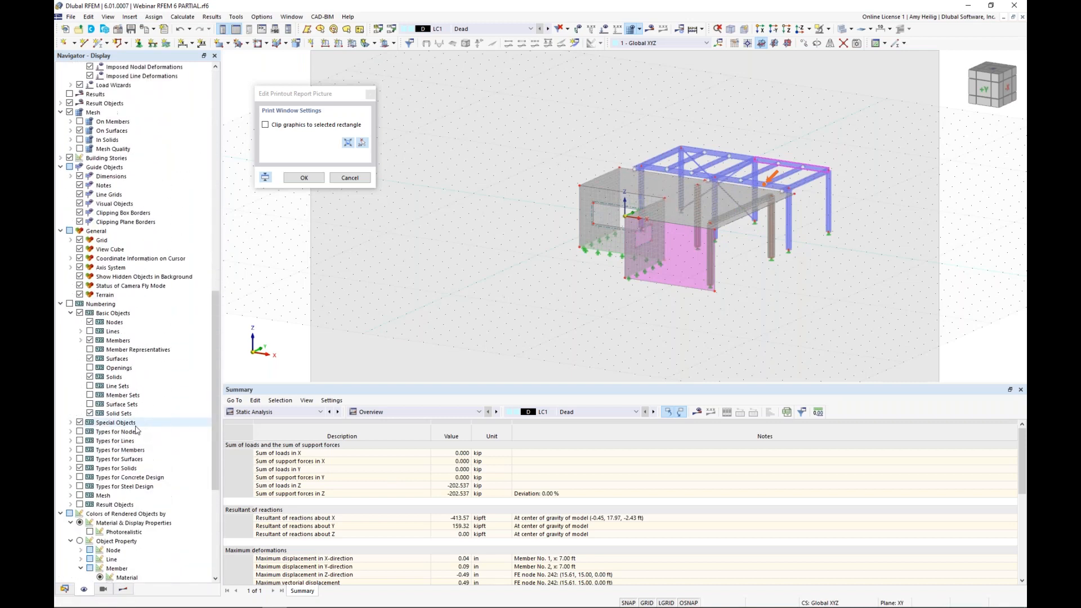
{"action": "left_click", "coordinate": [70, 223]}
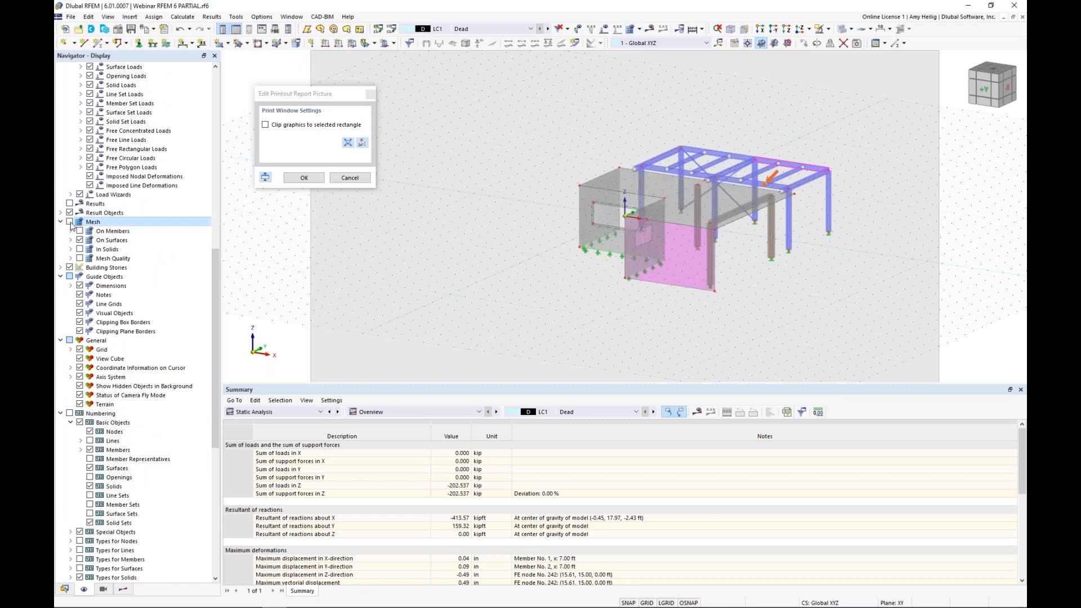
{"action": "mouse_move", "coordinate": [786, 270]}
{"action": "middle_mouse_down"}
{"action": "mouse_move", "coordinate": [723, 294]}
{"action": "mouse_move", "coordinate": [628, 294]}
{"action": "middle_mouse_up"}
{"action": "key", "text": "Return"}
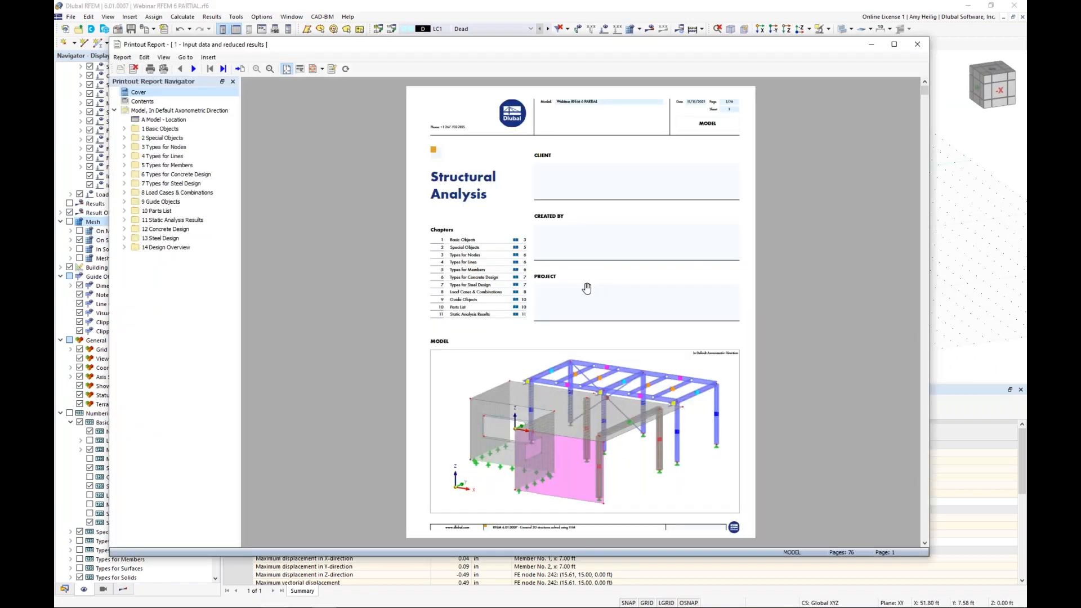
Step: Edit the cover picture again, enlarging the model and setting a print window tightly around it, and confirm
{"action": "left_click_drag", "start_coordinate": [399, 48], "coordinate": [169, 37]}
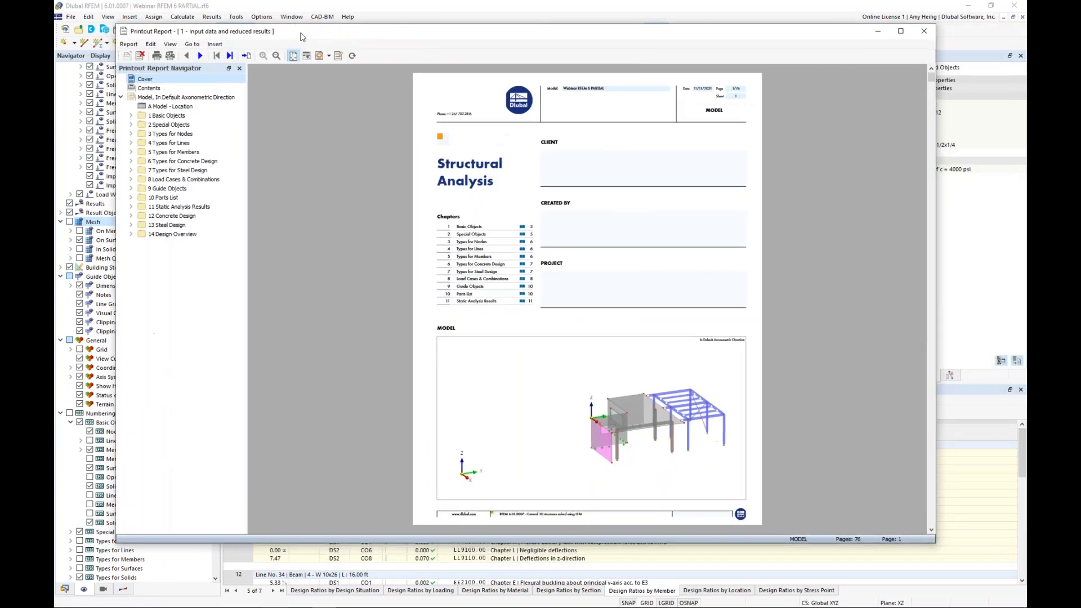
{"action": "right_click", "coordinate": [504, 384]}
{"action": "left_click", "coordinate": [523, 428]}
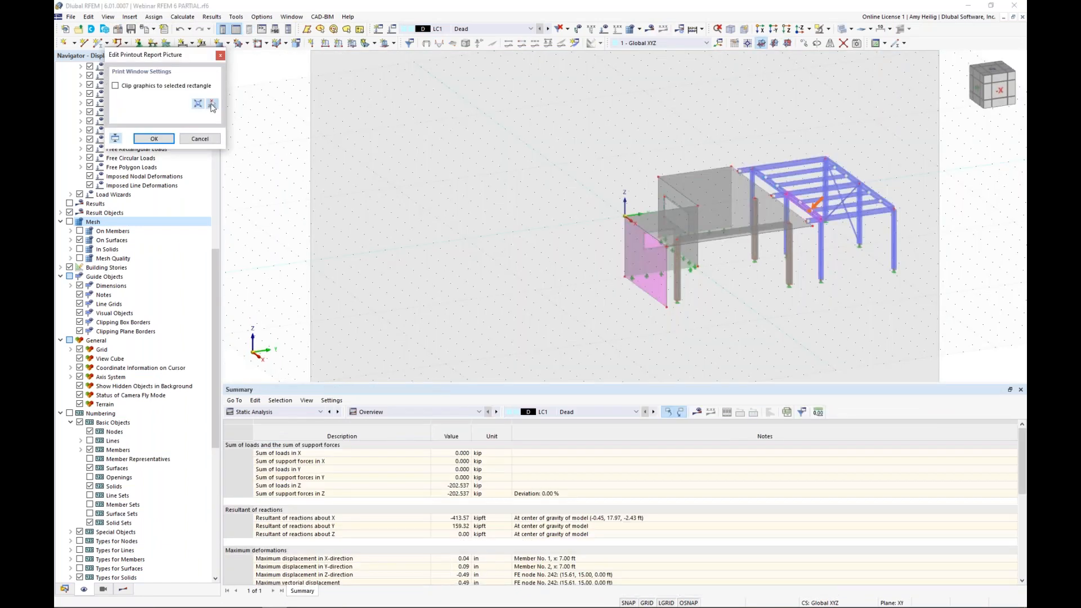
{"action": "left_click", "coordinate": [212, 104]}
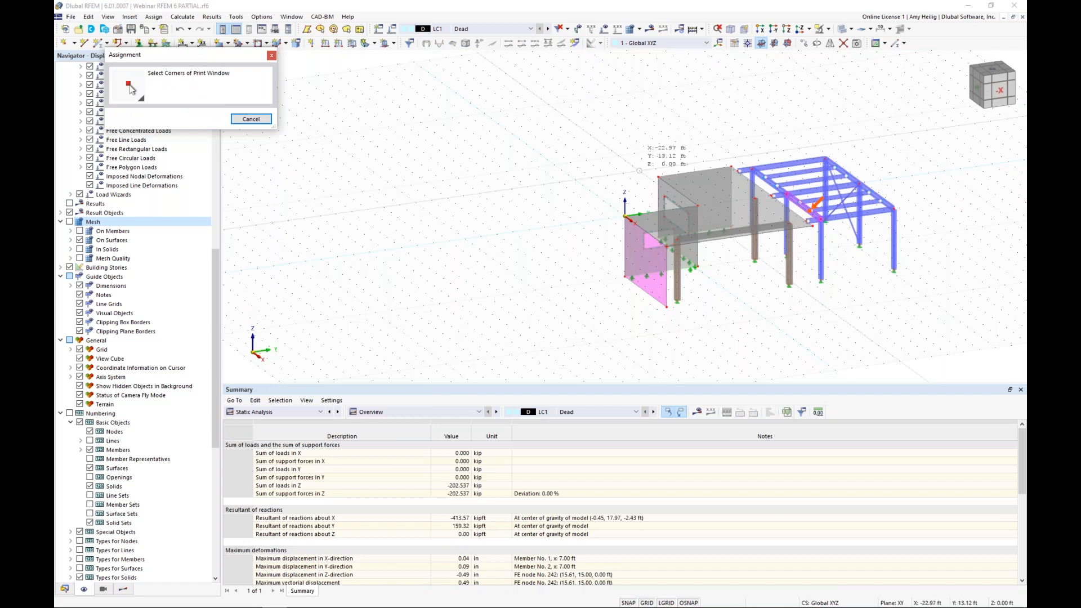
{"action": "middle_click_drag", "start_coordinate": [751, 220], "coordinate": [574, 225]}
{"action": "scroll", "coordinate": [574, 225], "scroll_direction": "up", "scroll_amount": 3}
{"action": "left_click_drag", "start_coordinate": [325, 104], "coordinate": [749, 377]}
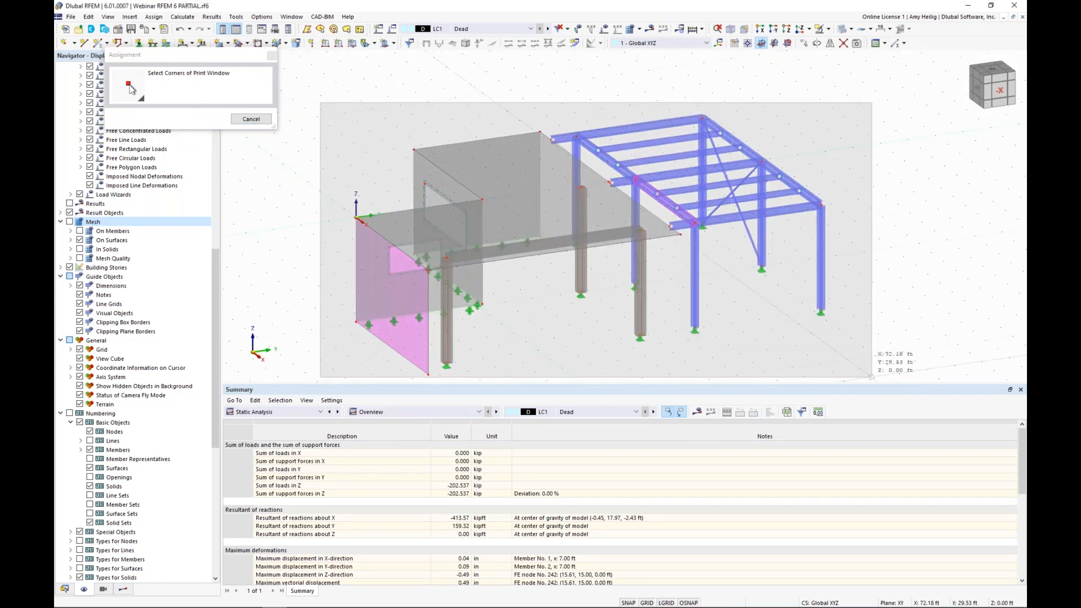
{"action": "left_click", "coordinate": [856, 379]}
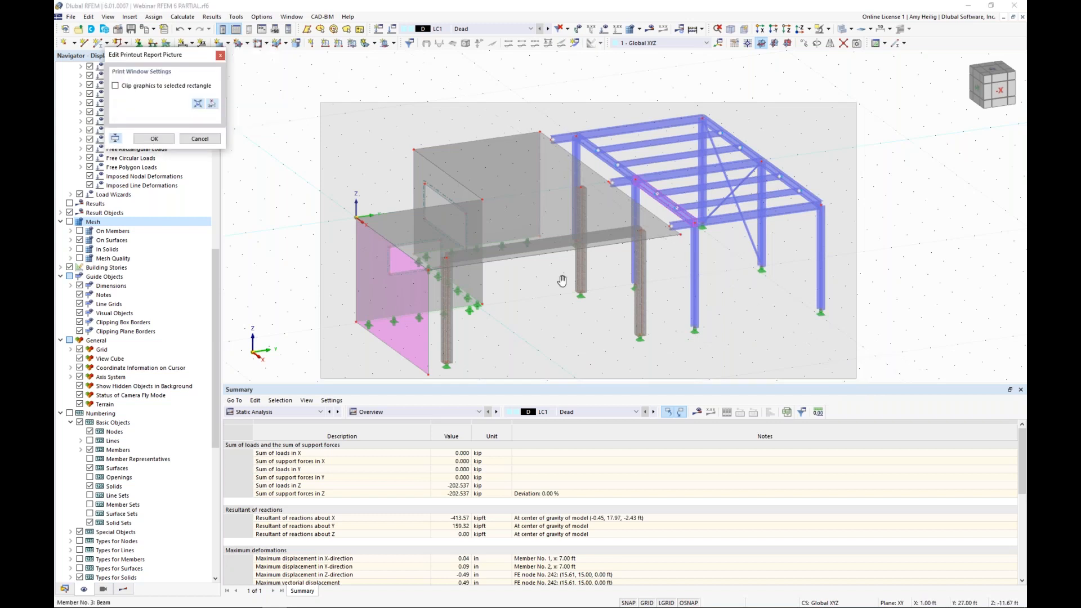
{"action": "key", "text": "Return"}
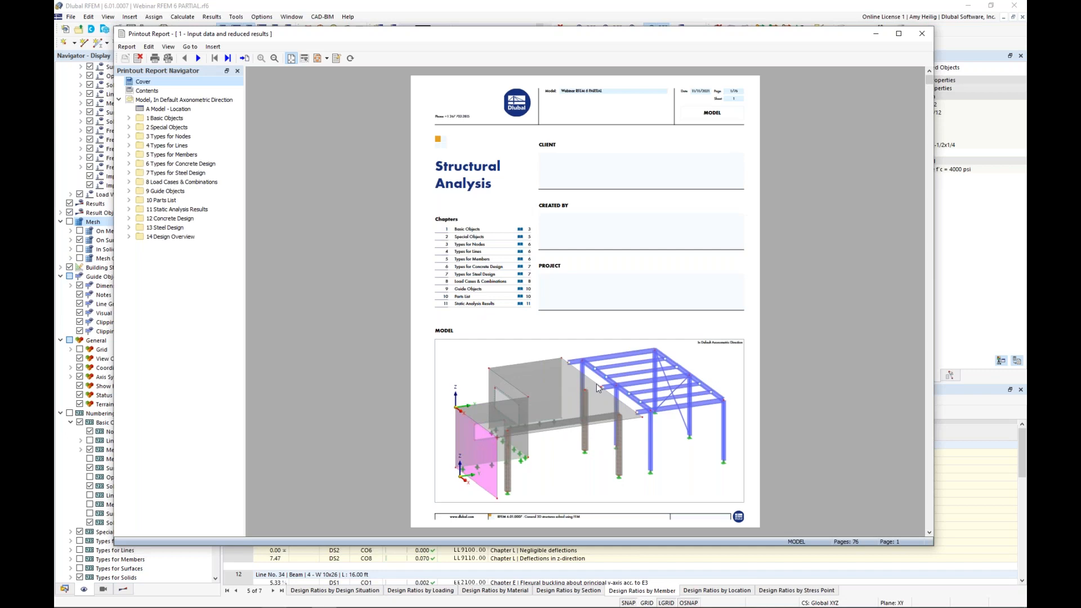
Step: Move the report window aside and switch the model's displayed results to Static Analysis
{"action": "left_click_drag", "start_coordinate": [504, 36], "coordinate": [1013, 58]}
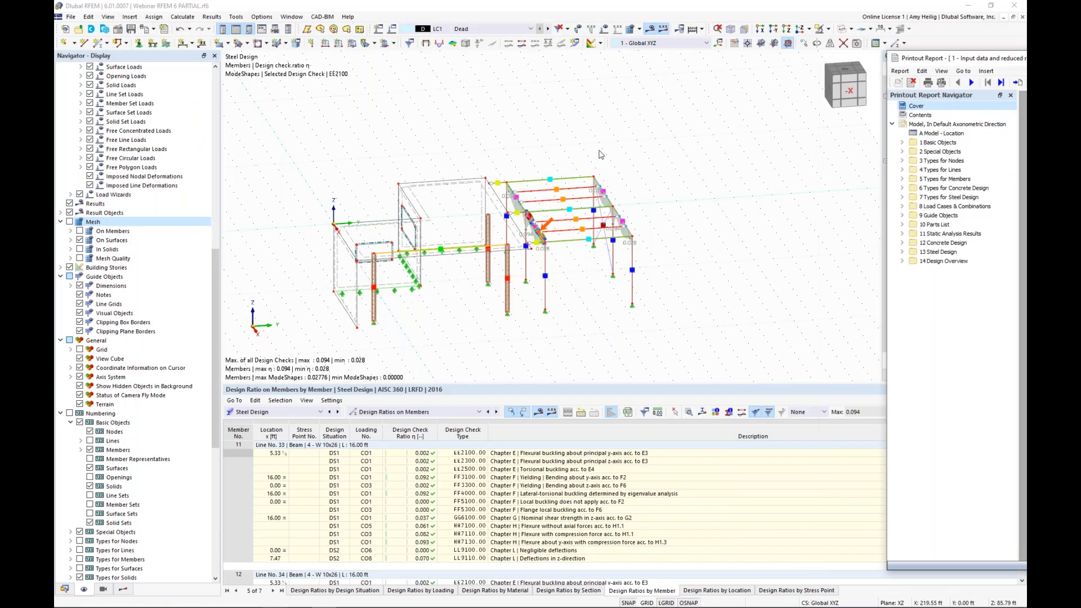
{"action": "left_click", "coordinate": [531, 132]}
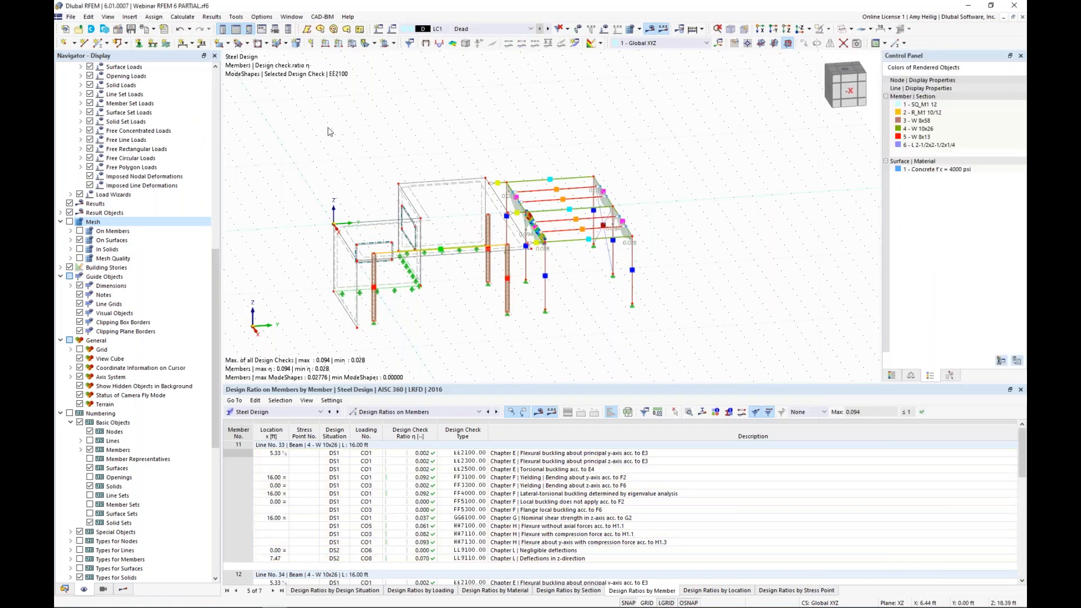
{"action": "left_click", "coordinate": [123, 589]}
{"action": "left_click", "coordinate": [145, 69]}
{"action": "left_click", "coordinate": [137, 78]}
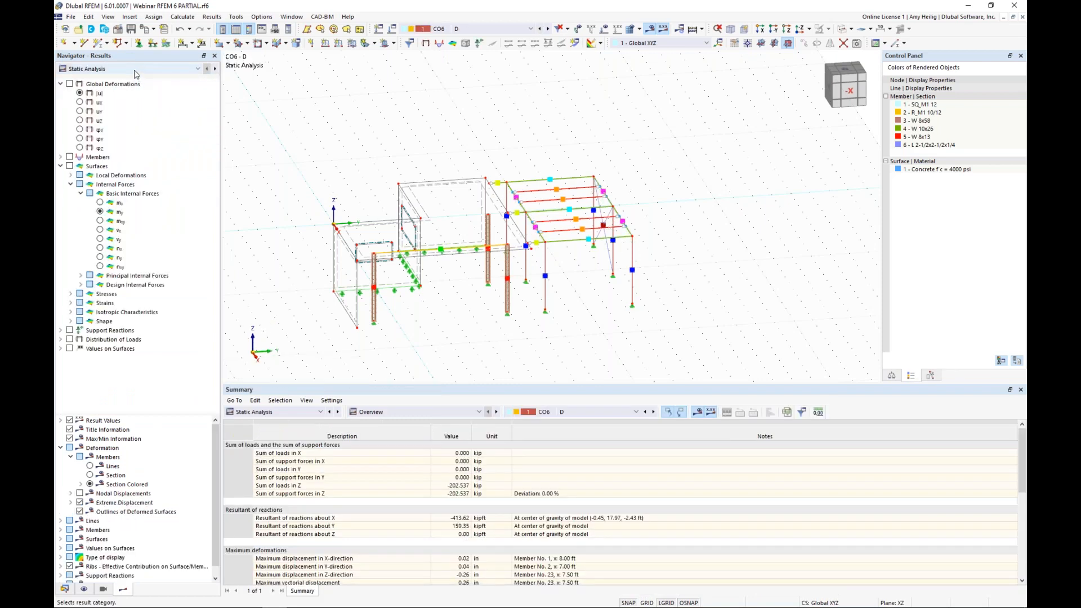
Step: Display the global deformations |u| for CO6 on an enlarged view of the model and collapse the Surfaces results
{"action": "left_click", "coordinate": [70, 84]}
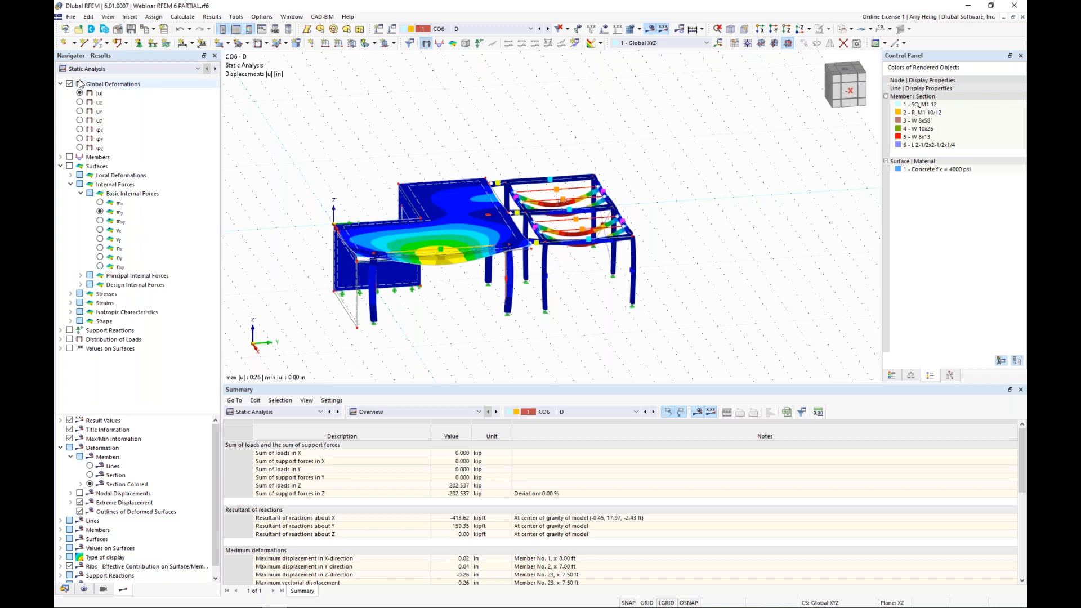
{"action": "middle_click_drag", "start_coordinate": [467, 305], "coordinate": [493, 267], "text": "ctrl"}
{"action": "scroll", "coordinate": [492, 310], "scroll_direction": "up", "scroll_amount": 5}
{"action": "scroll", "coordinate": [466, 283], "scroll_direction": "down", "scroll_amount": 2}
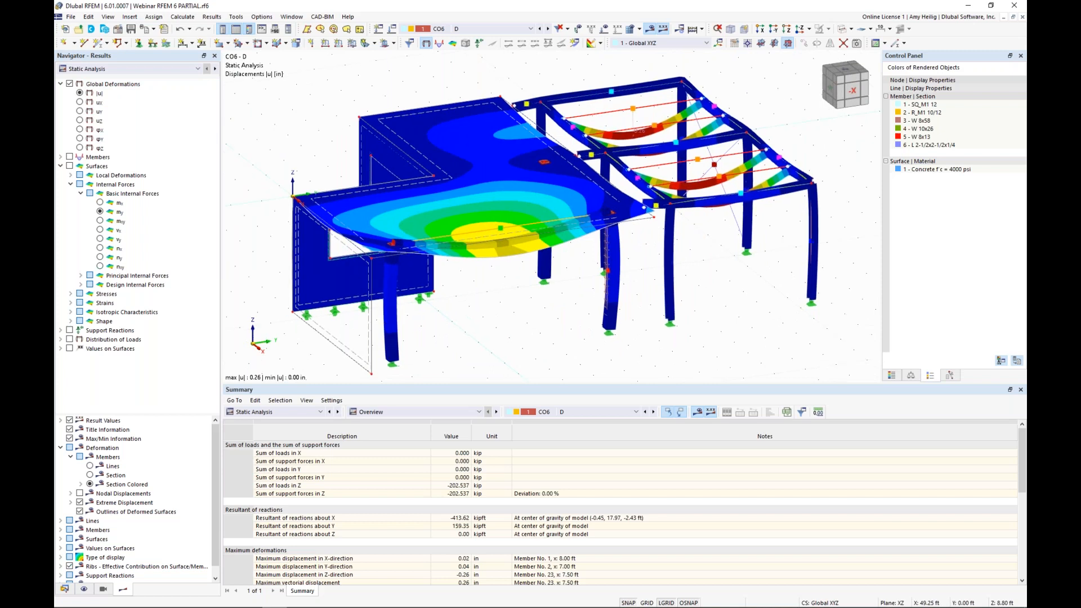
{"action": "left_click", "coordinate": [61, 166]}
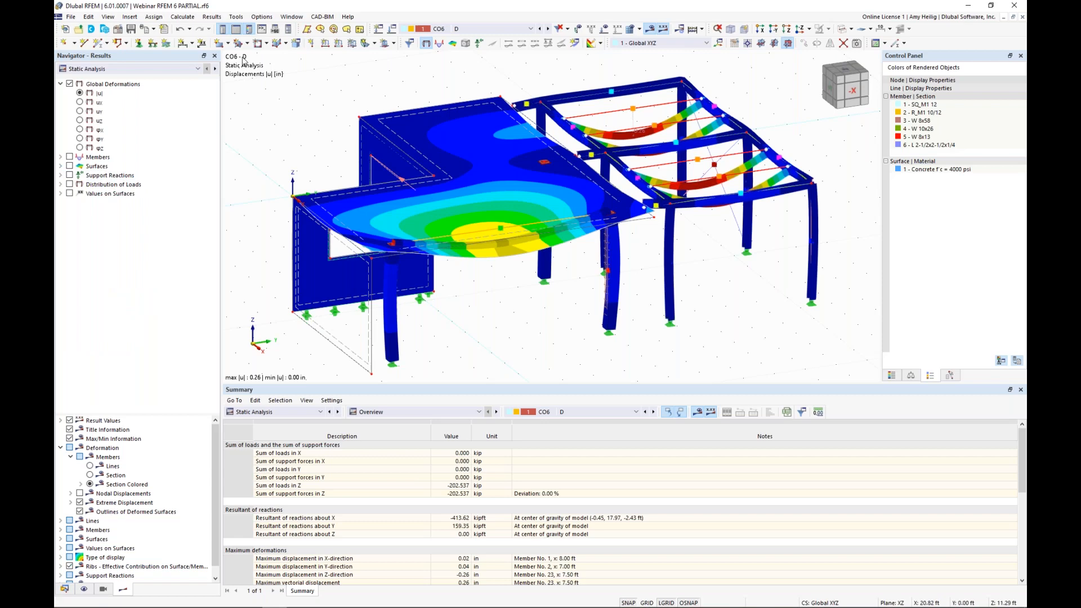
Step: Start sending the CO6 deformation graphic to the printout report, using full page width and a 50% height ratio
{"action": "left_click", "coordinate": [152, 29]}
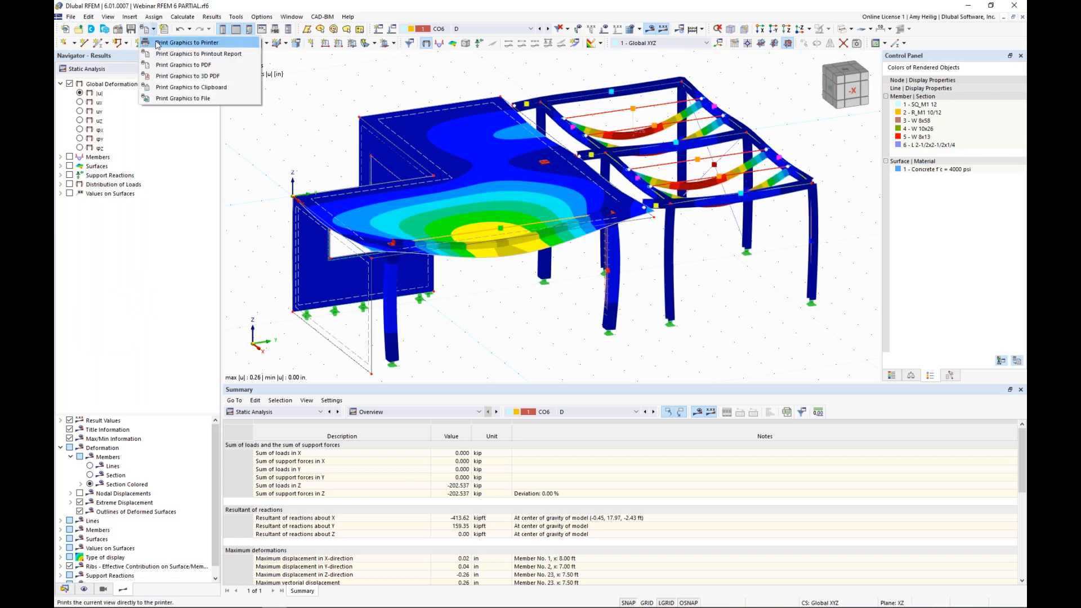
{"action": "left_click", "coordinate": [161, 54]}
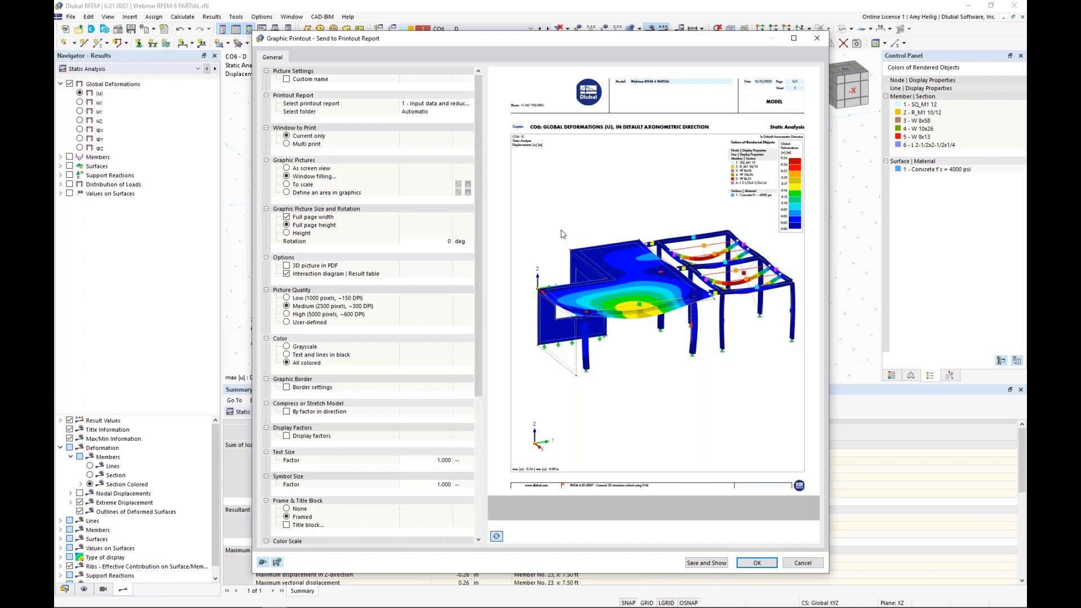
{"action": "left_click", "coordinate": [287, 234]}
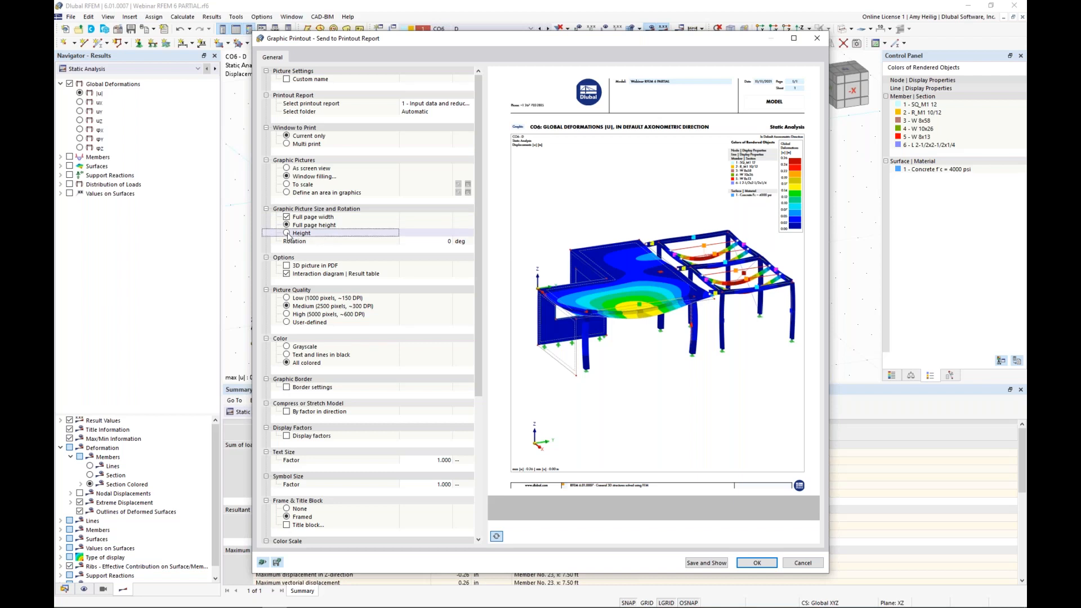
{"action": "left_click", "coordinate": [287, 233]}
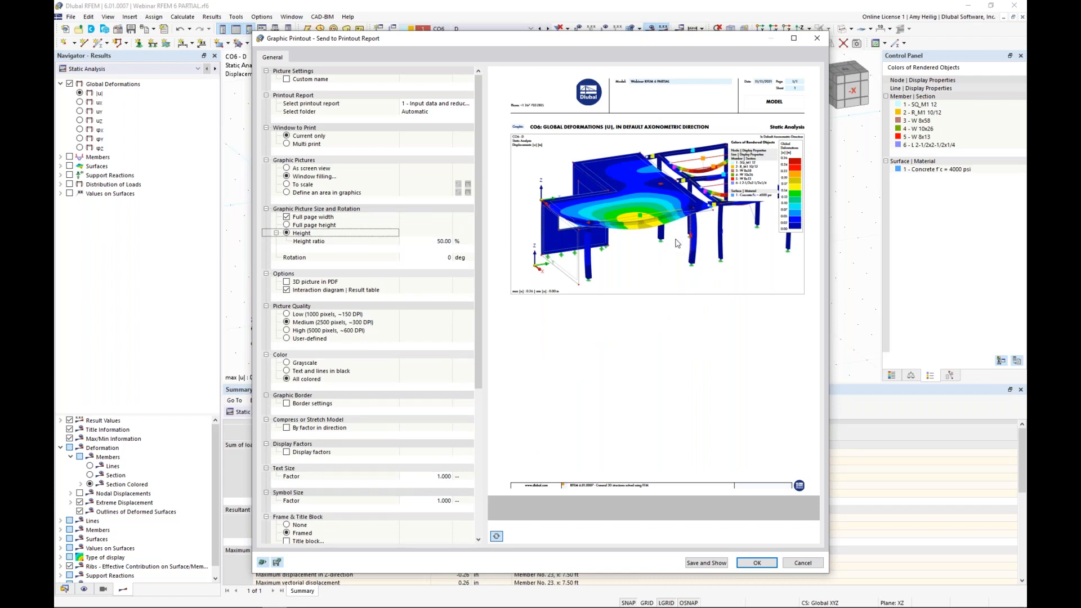
Step: Switch to multi print of the global deformations |u| for all 15 load cases and combinations, then save and show the report
{"action": "left_click", "coordinate": [288, 144]}
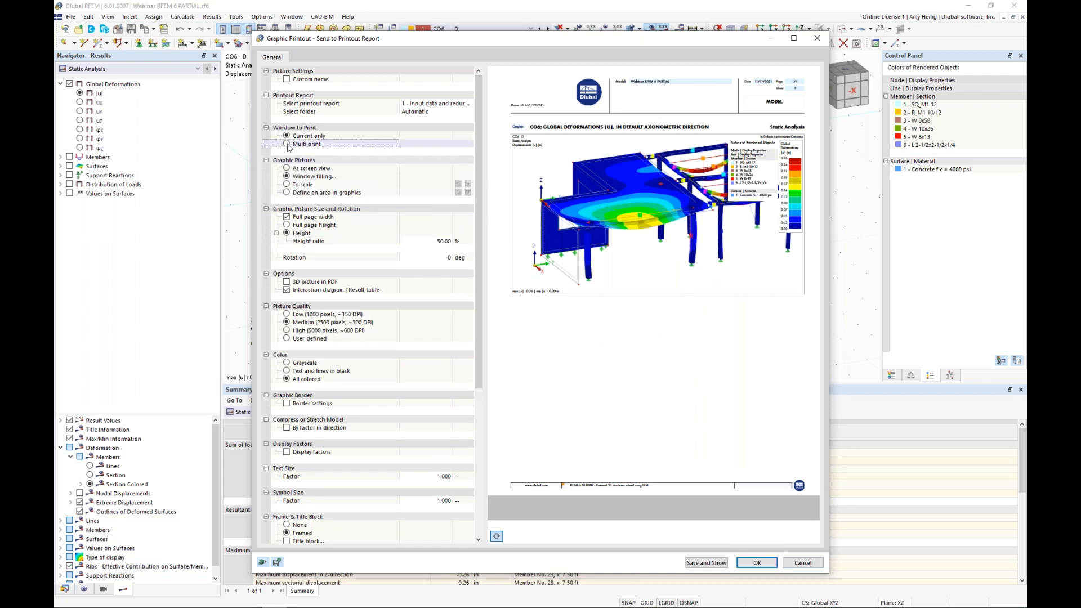
{"action": "left_click", "coordinate": [287, 144]}
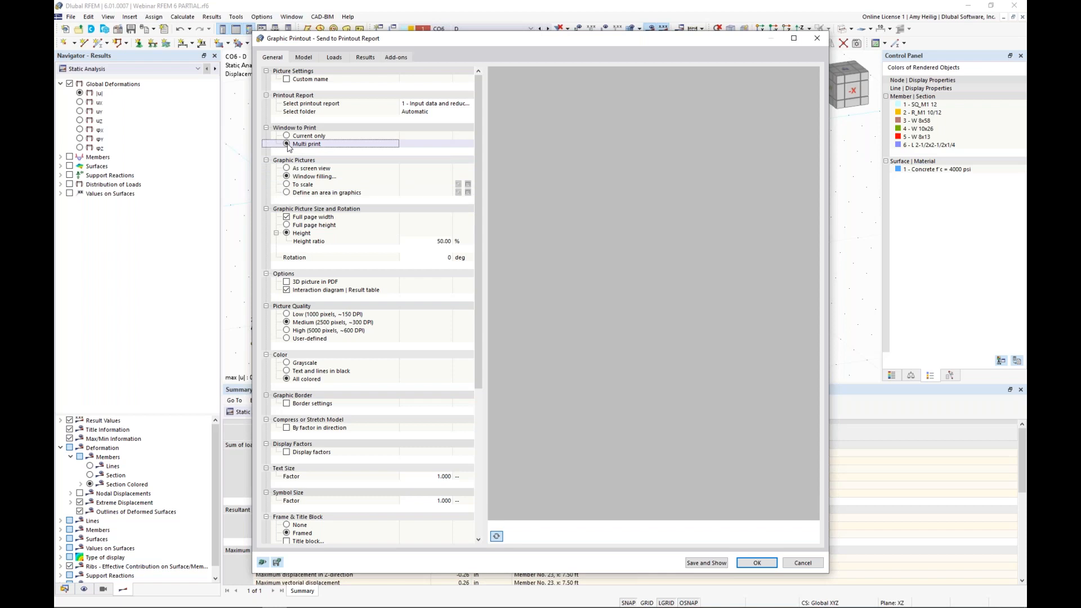
{"action": "left_click", "coordinate": [366, 58]}
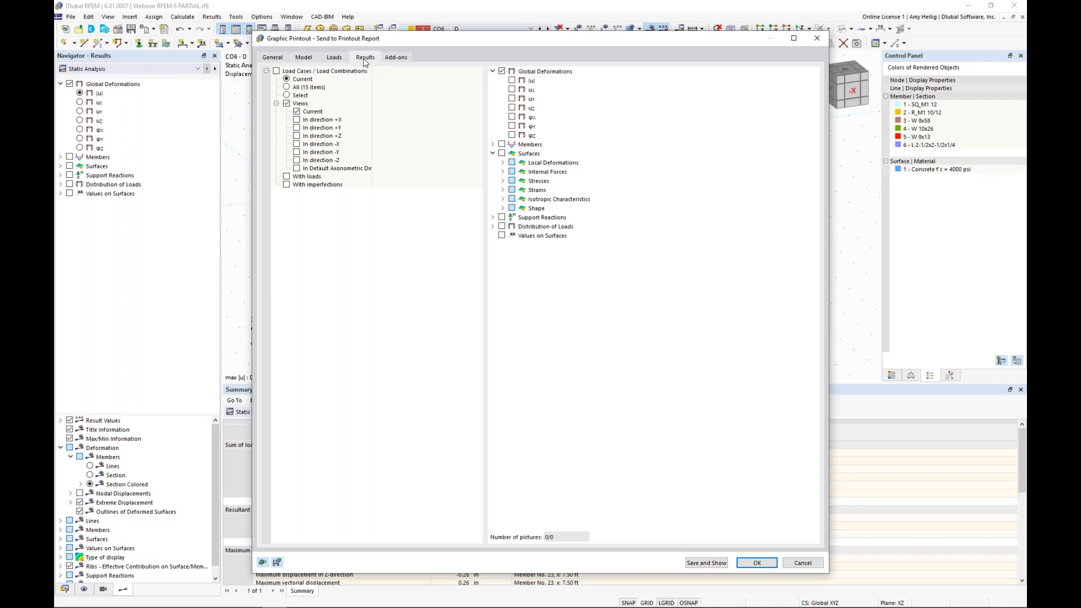
{"action": "left_click", "coordinate": [512, 81]}
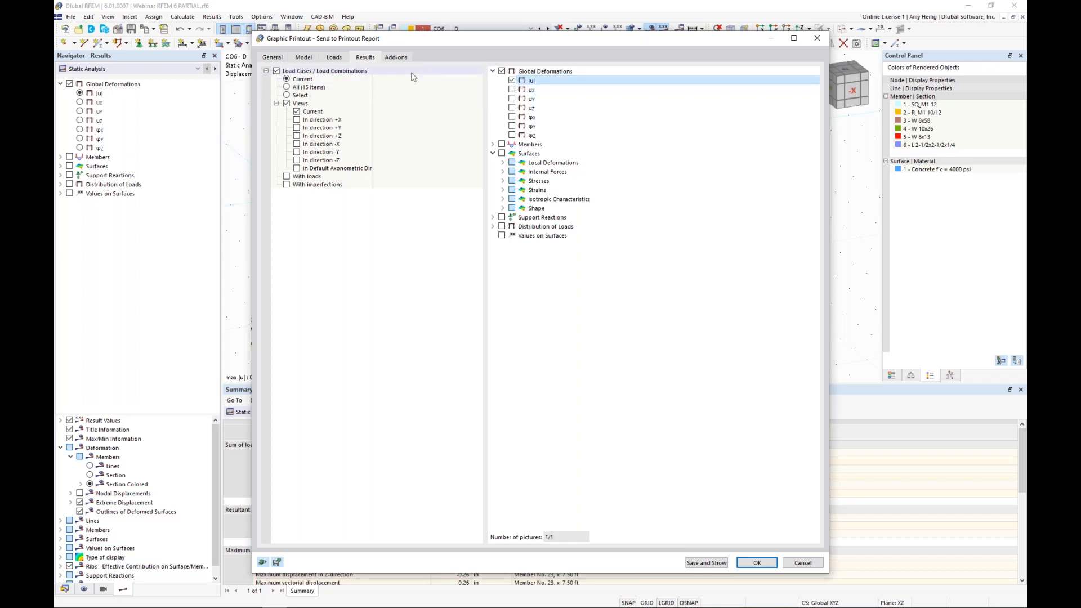
{"action": "left_click", "coordinate": [288, 88]}
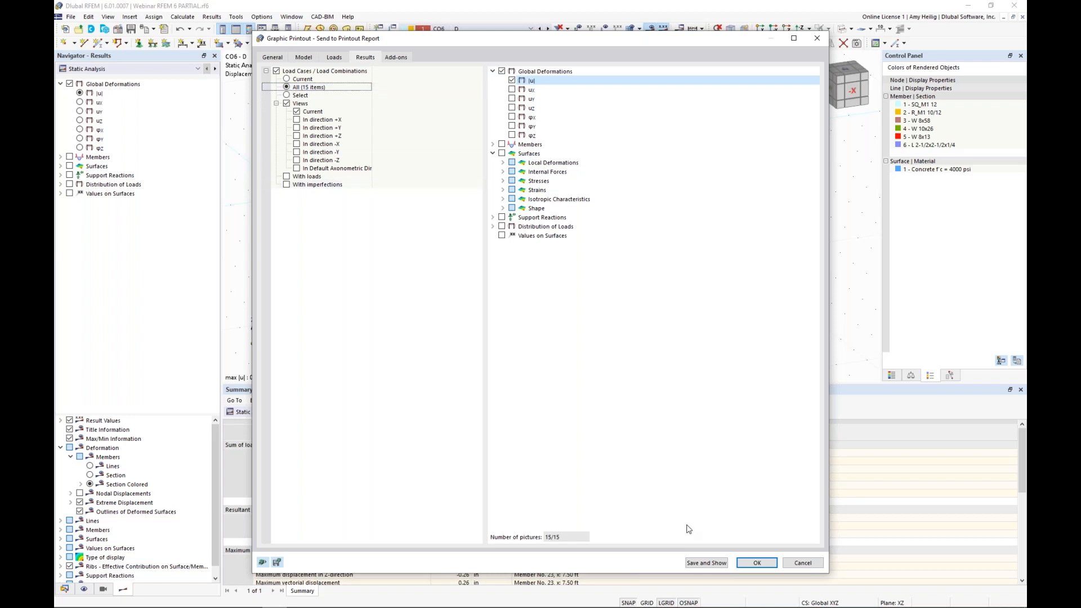
{"action": "left_click", "coordinate": [704, 563]}
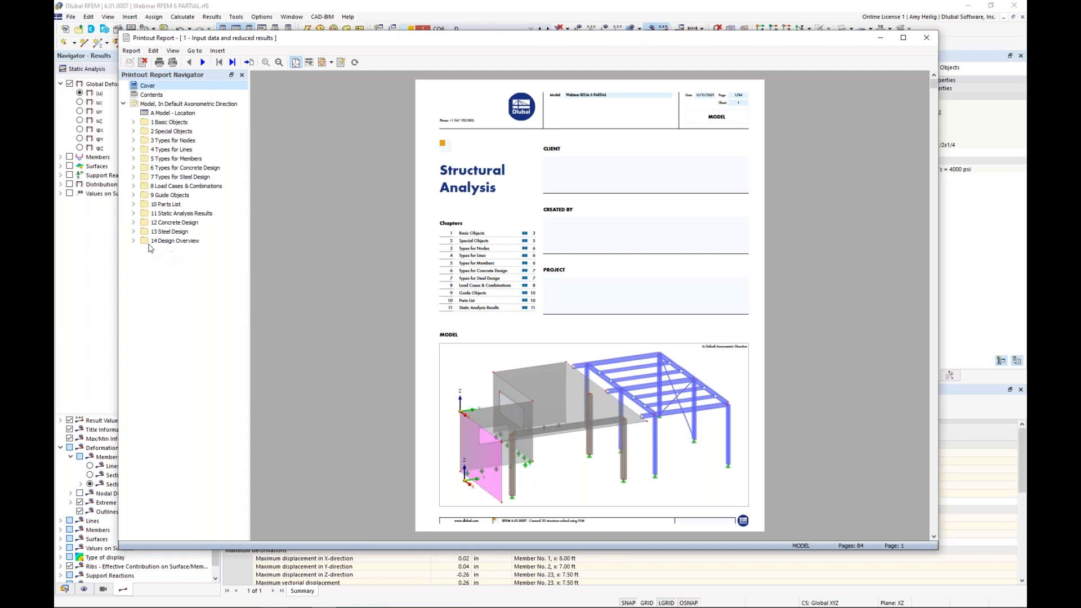
Step: Review the global deformation graphics under Static Analysis Results in the report, starting from LC1
{"action": "left_click", "coordinate": [134, 214]}
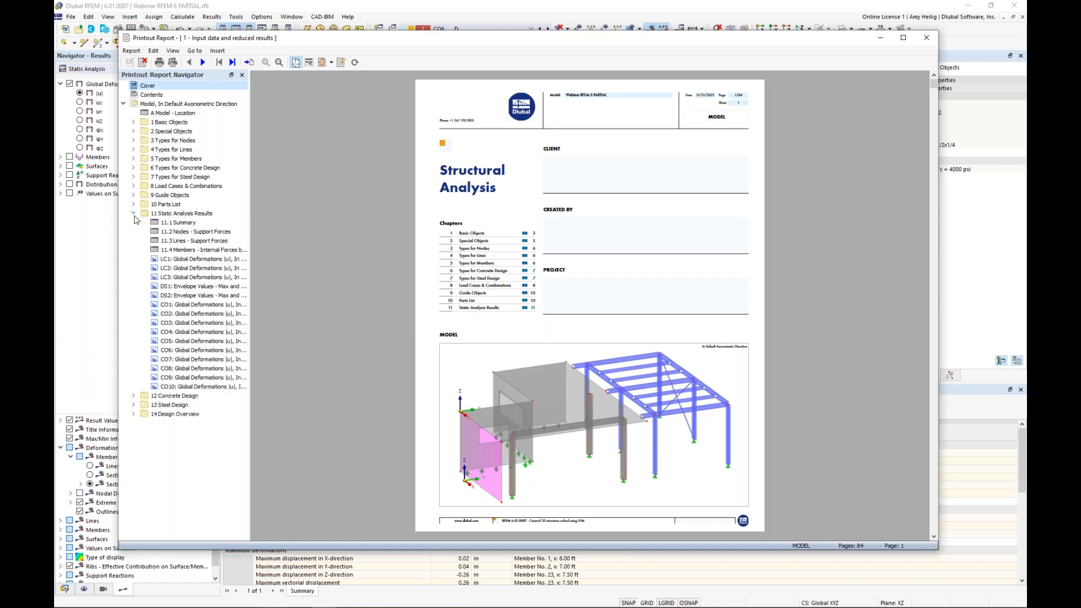
{"action": "left_click", "coordinate": [177, 260]}
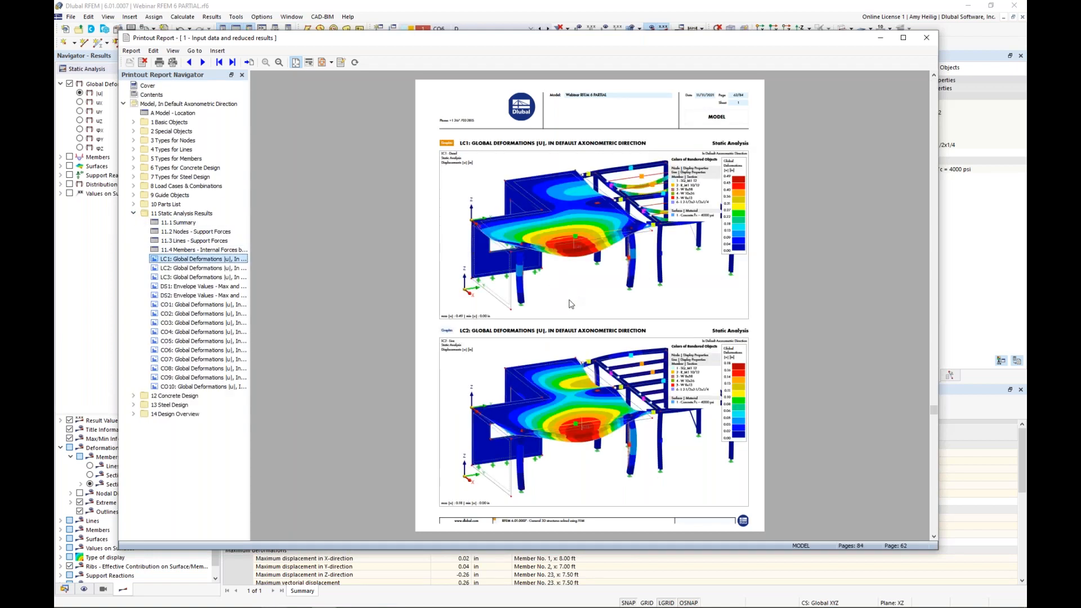
{"action": "scroll", "coordinate": [571, 304], "scroll_direction": "down", "scroll_amount": 5}
{"action": "scroll", "coordinate": [570, 304], "scroll_direction": "down", "scroll_amount": 2}
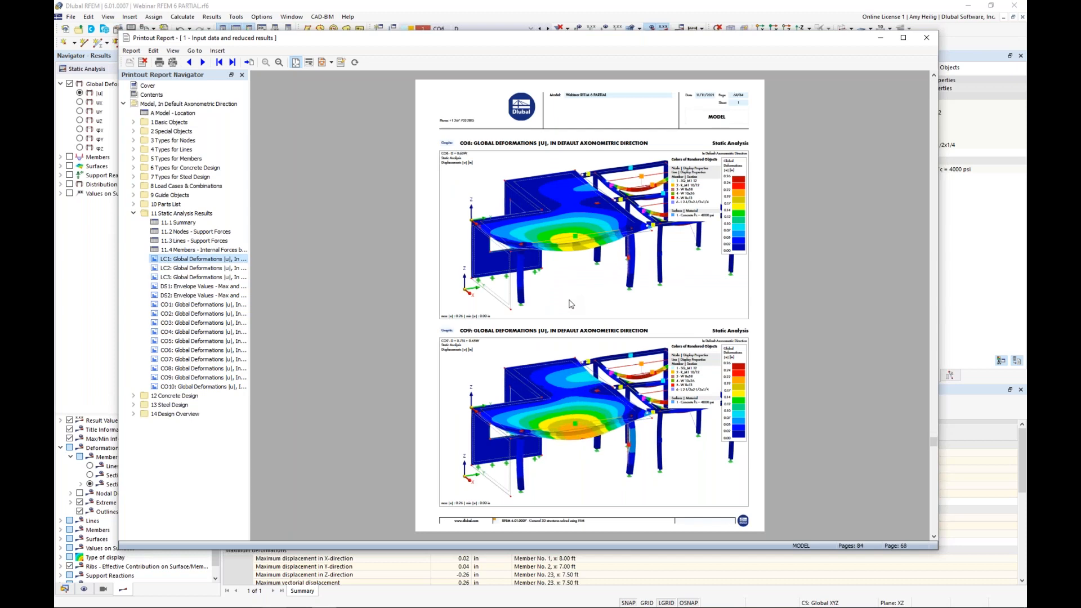
{"action": "scroll", "coordinate": [571, 304], "scroll_direction": "up", "scroll_amount": 5}
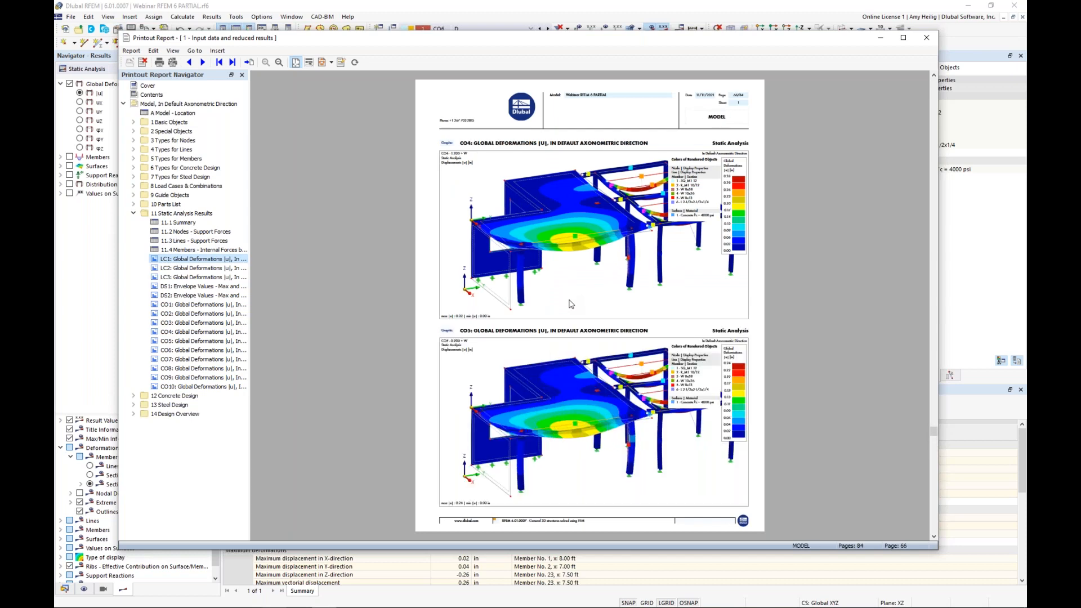
{"action": "scroll", "coordinate": [571, 303], "scroll_direction": "up", "scroll_amount": 3}
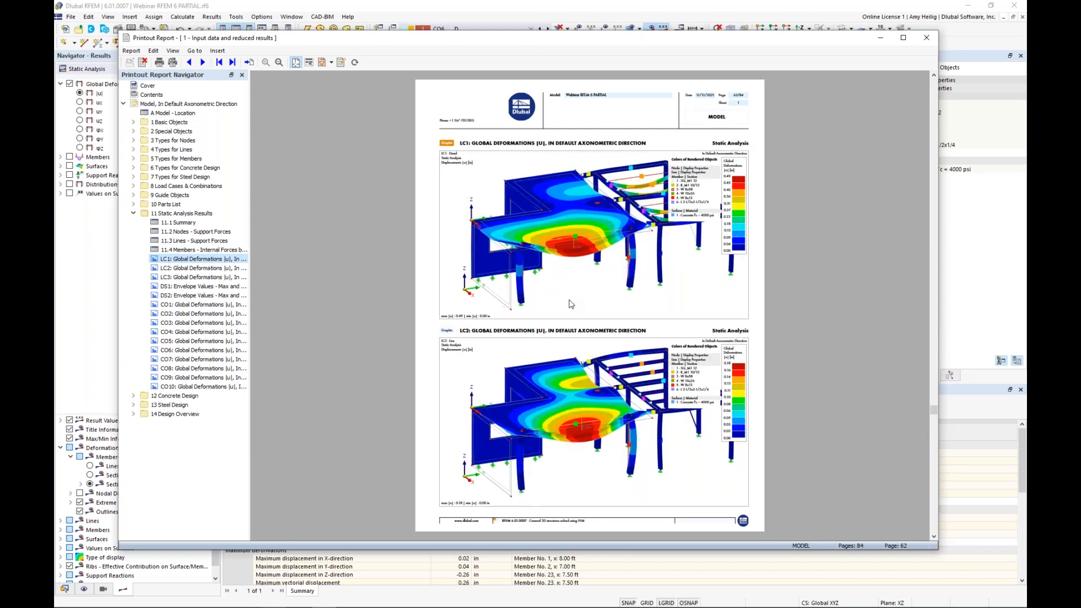
{"action": "scroll", "coordinate": [571, 304], "scroll_direction": "down", "scroll_amount": 1}
Step: Move the report window aside, isolate the concrete slab using Visibility by Selected Objects, and view it in the -Z direction
{"action": "left_click_drag", "start_coordinate": [724, 39], "coordinate": [1080, 47]}
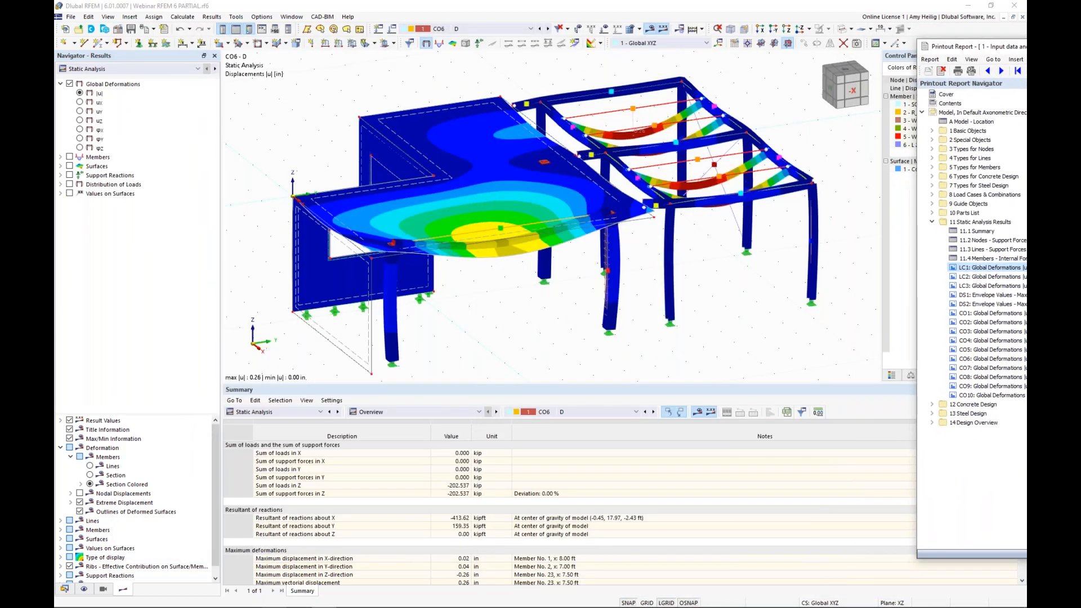
{"action": "left_click", "coordinate": [721, 291]}
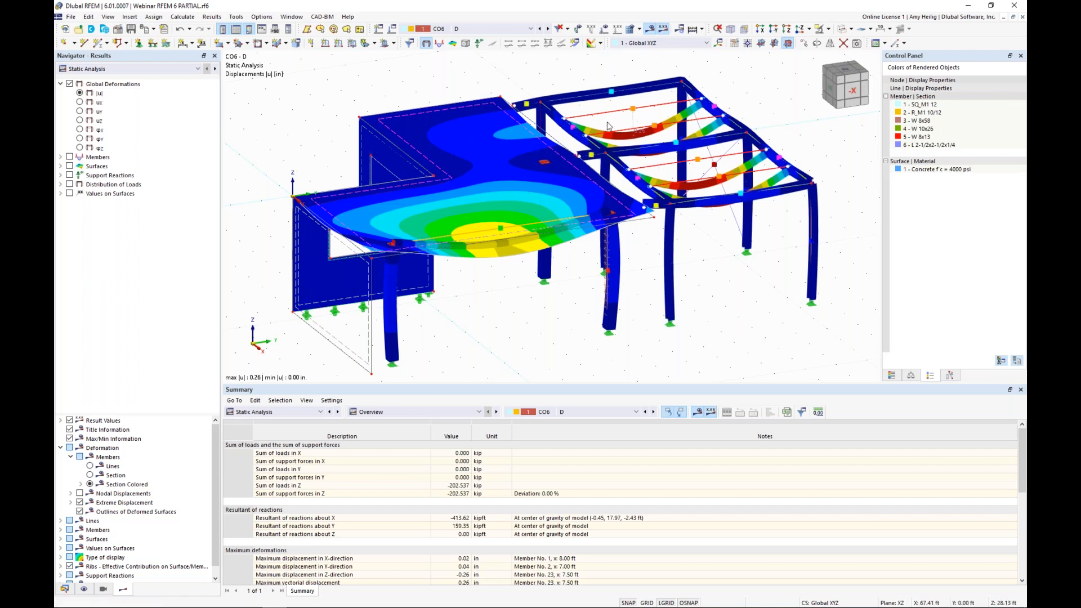
{"action": "left_click", "coordinate": [851, 29]}
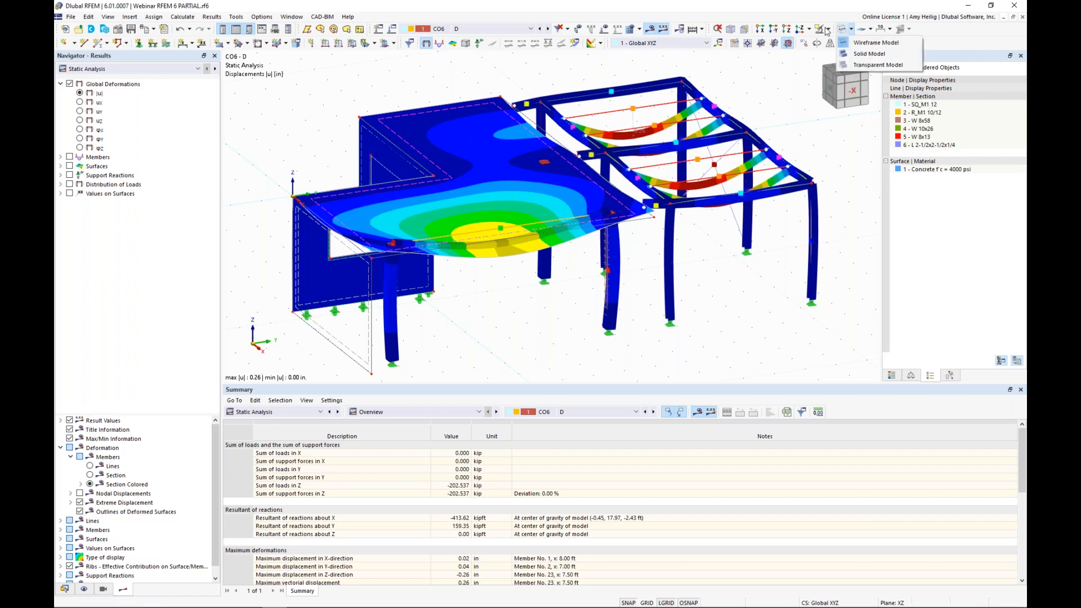
{"action": "left_click", "coordinate": [827, 30]}
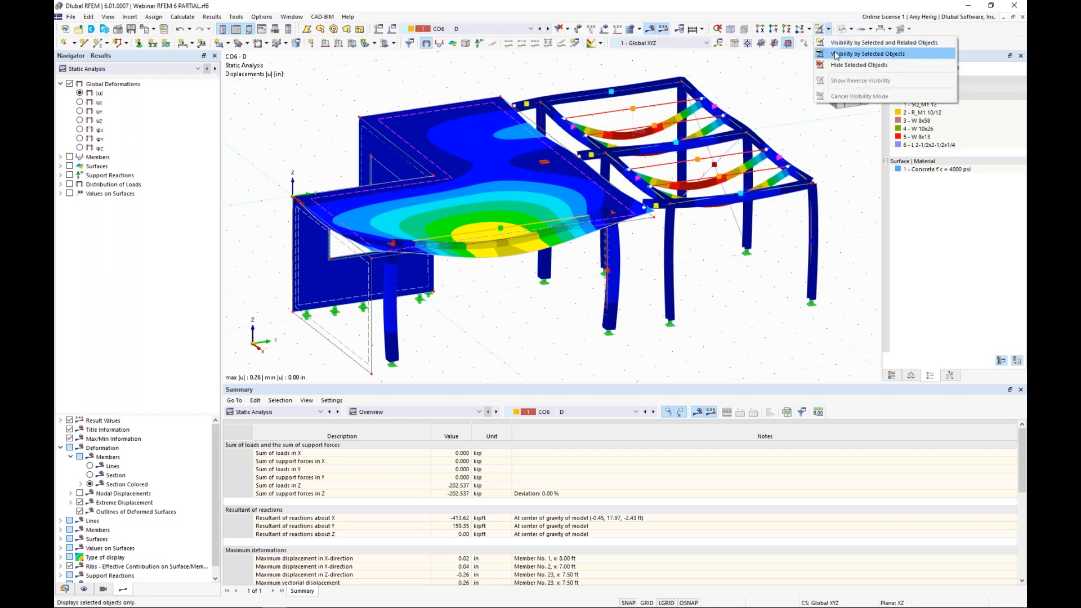
{"action": "left_click", "coordinate": [834, 54]}
{"action": "left_click", "coordinate": [788, 42]}
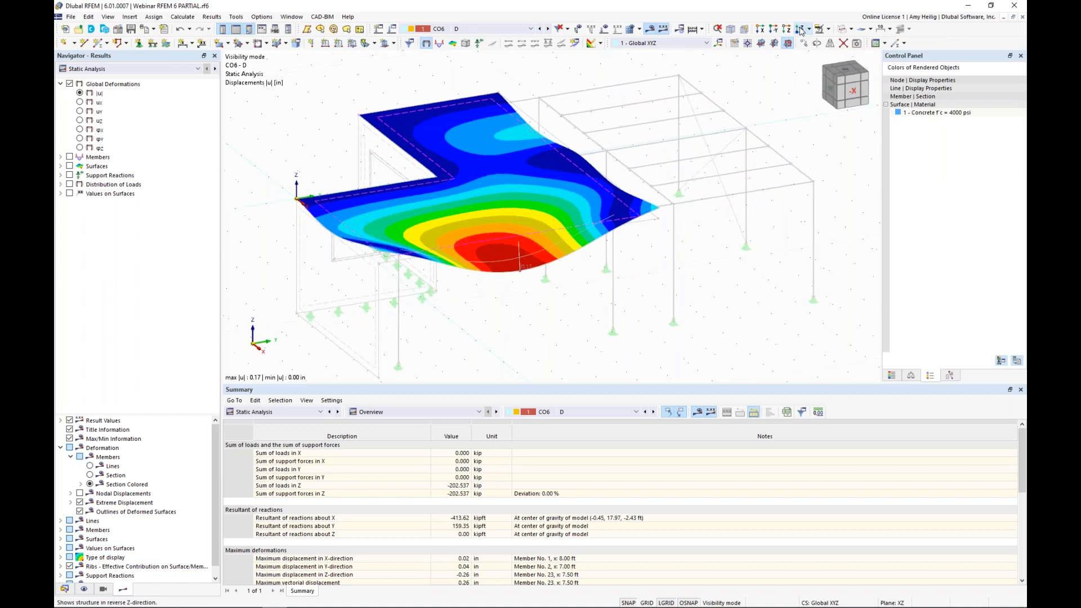
Step: Display the slab's basic internal forces my with values on surfaces, and enlarge the graphics area above the Summary table
{"action": "left_click", "coordinate": [60, 166]}
{"action": "left_click", "coordinate": [69, 166]}
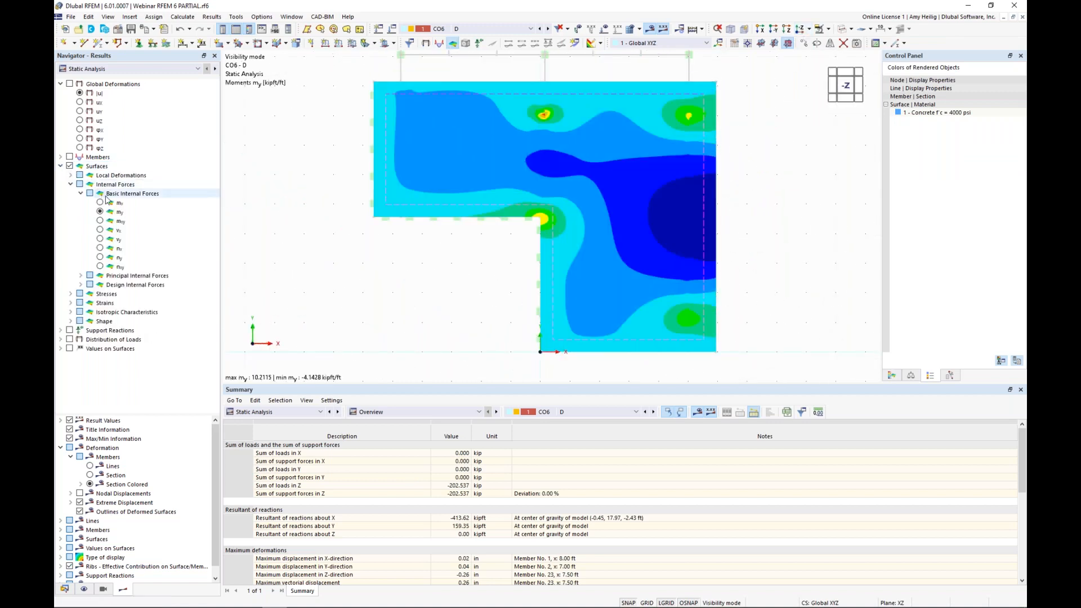
{"action": "left_click_drag", "start_coordinate": [517, 385], "coordinate": [516, 472]}
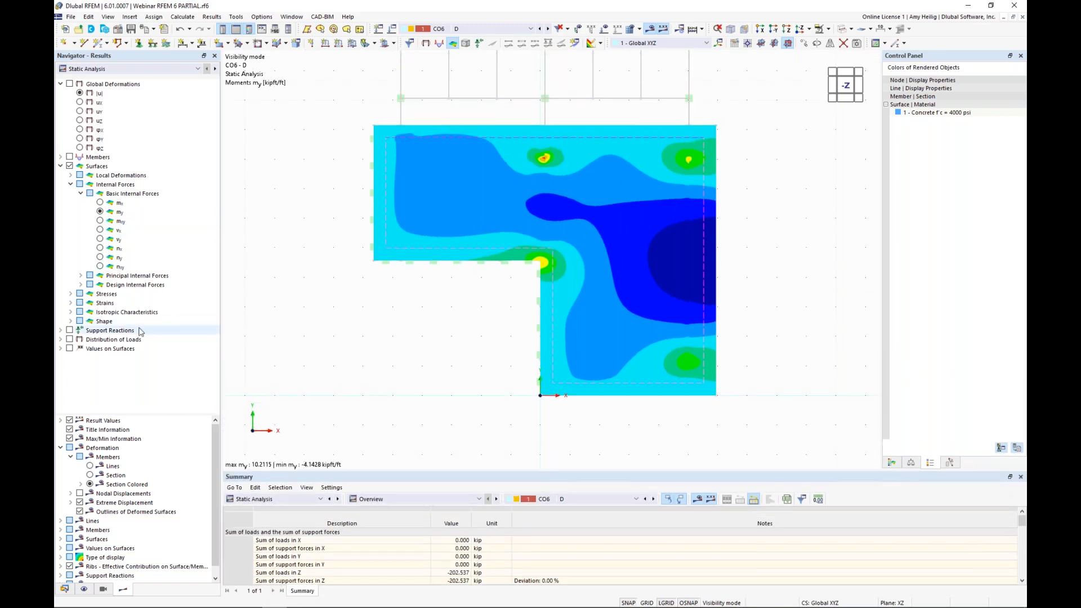
{"action": "left_click", "coordinate": [70, 349]}
{"action": "middle_click_drag", "start_coordinate": [386, 322], "coordinate": [370, 342]}
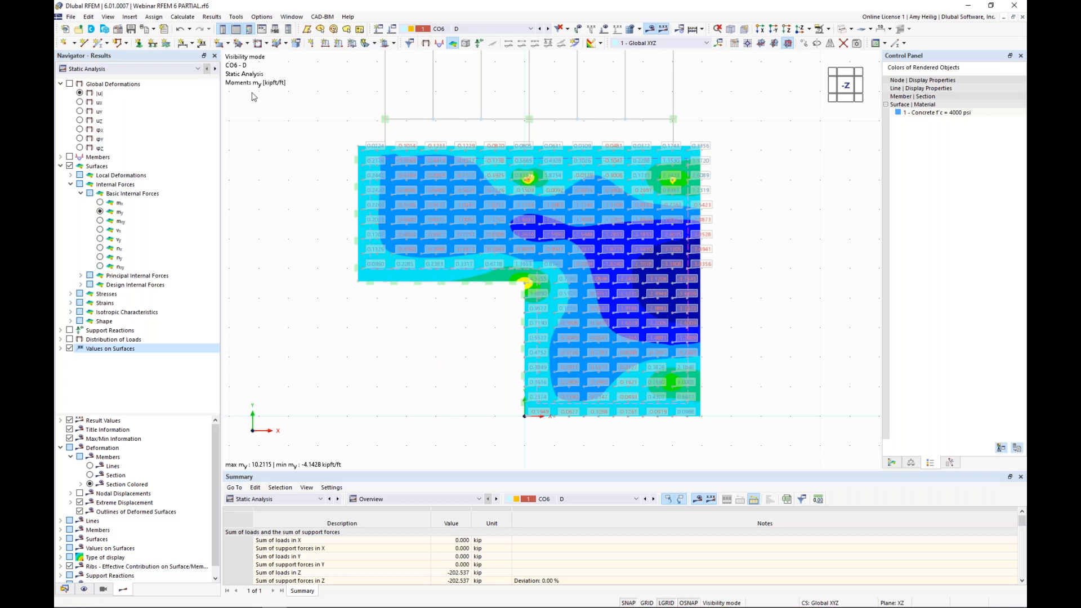
Step: Start sending the slab's my graphic to the printout report, printing the current window only at full page height
{"action": "left_click", "coordinate": [153, 30]}
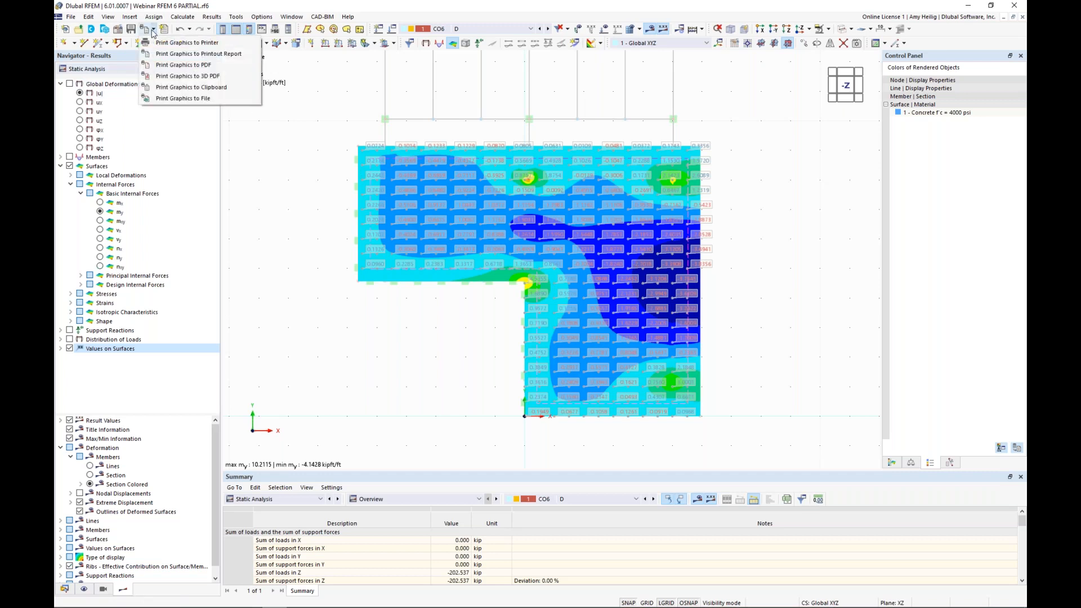
{"action": "left_click", "coordinate": [172, 55]}
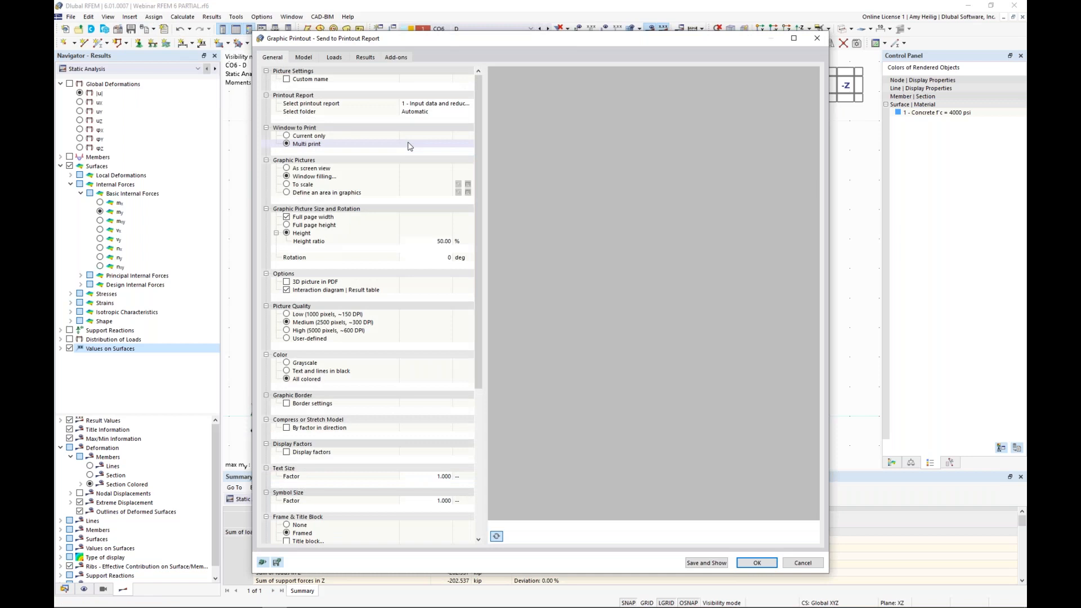
{"action": "left_click", "coordinate": [286, 136]}
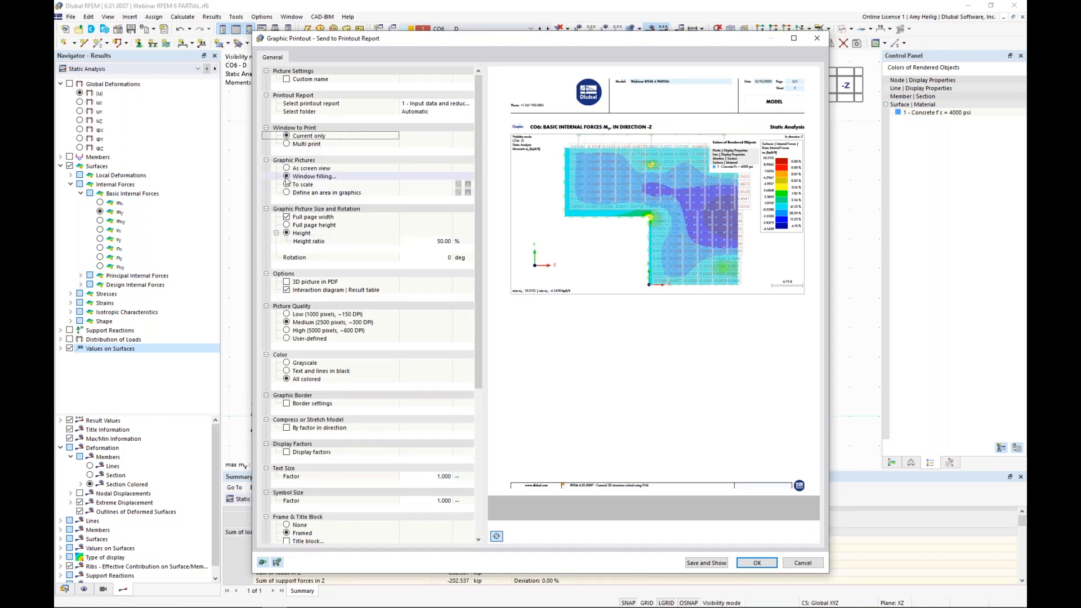
{"action": "left_click", "coordinate": [287, 225]}
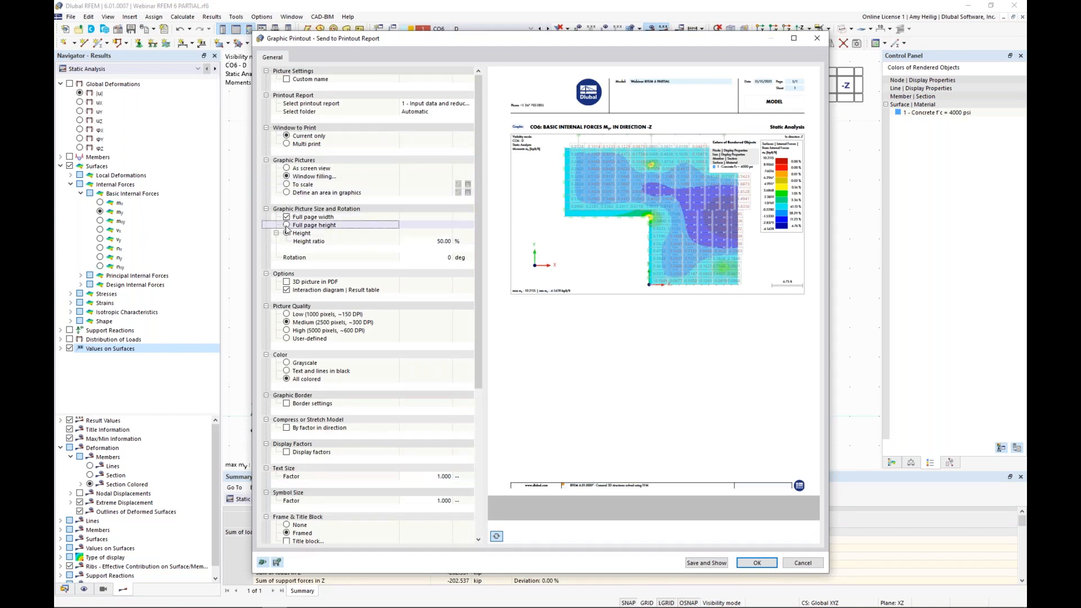
{"action": "left_click", "coordinate": [287, 225]}
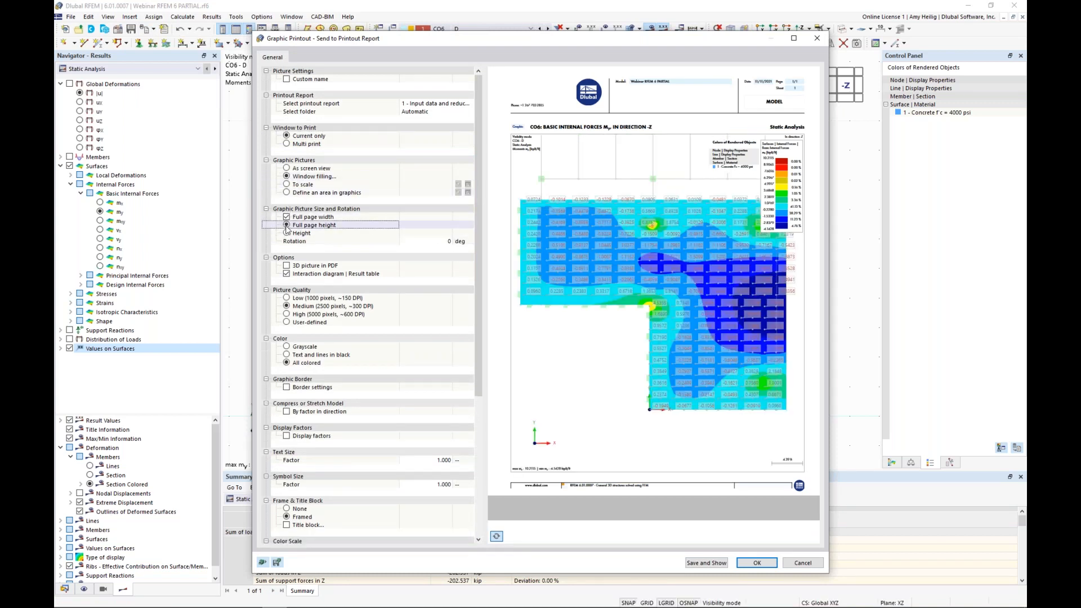
Step: Set the graphic to a 1:25 scale with tiled pictures, check the tiles in the preview, and add it to the report
{"action": "left_click", "coordinate": [287, 184]}
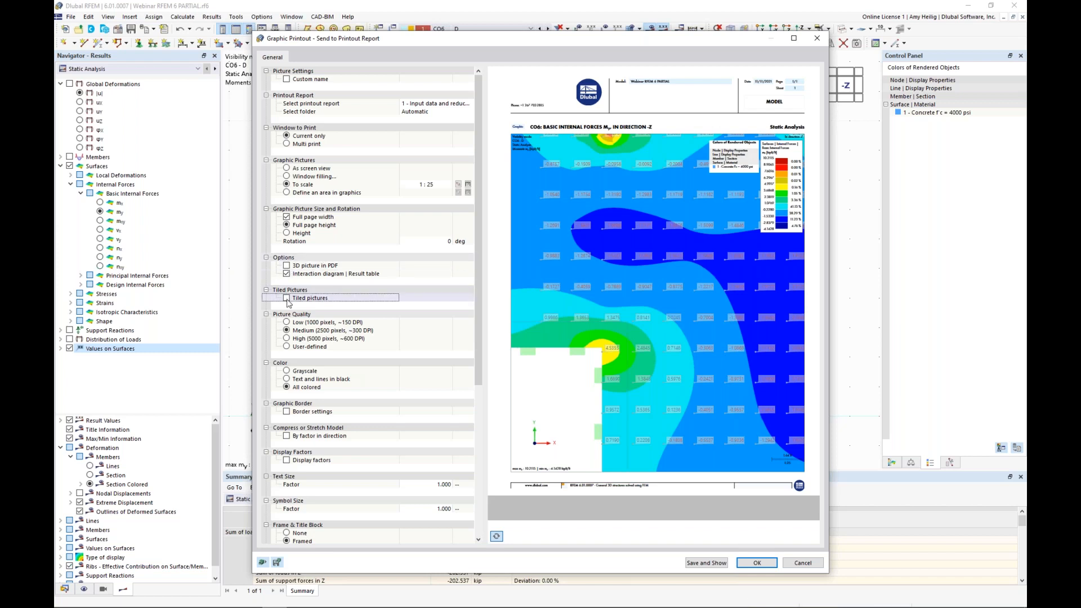
{"action": "left_click", "coordinate": [286, 298]}
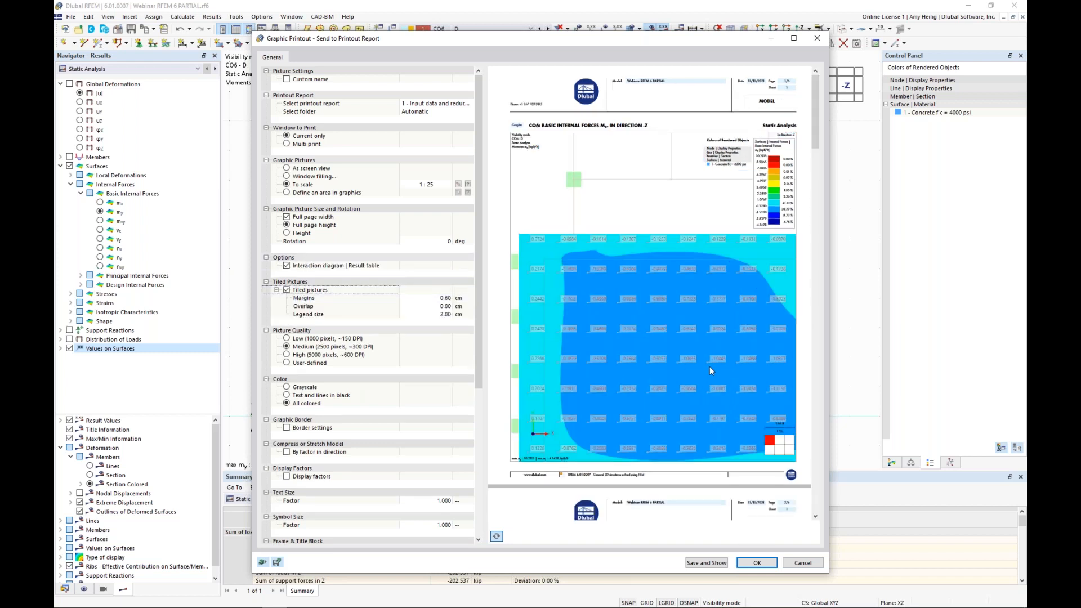
{"action": "scroll", "coordinate": [709, 366], "scroll_direction": "down", "scroll_amount": 3}
{"action": "scroll", "coordinate": [709, 369], "scroll_direction": "down", "scroll_amount": 10}
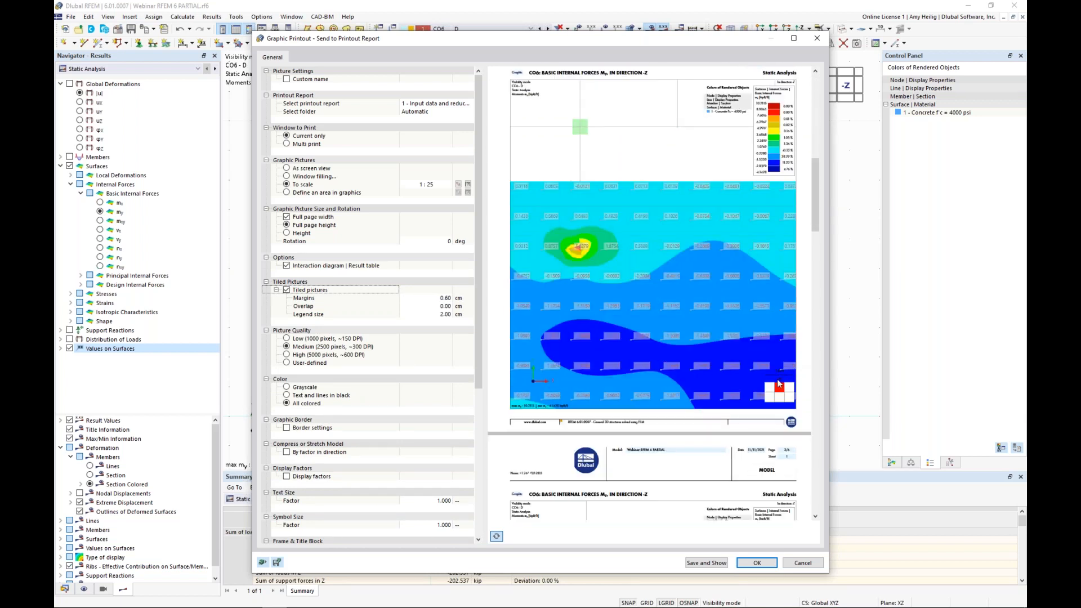
{"action": "scroll", "coordinate": [707, 358], "scroll_direction": "down", "scroll_amount": 8}
{"action": "scroll", "coordinate": [707, 358], "scroll_direction": "down", "scroll_amount": 15}
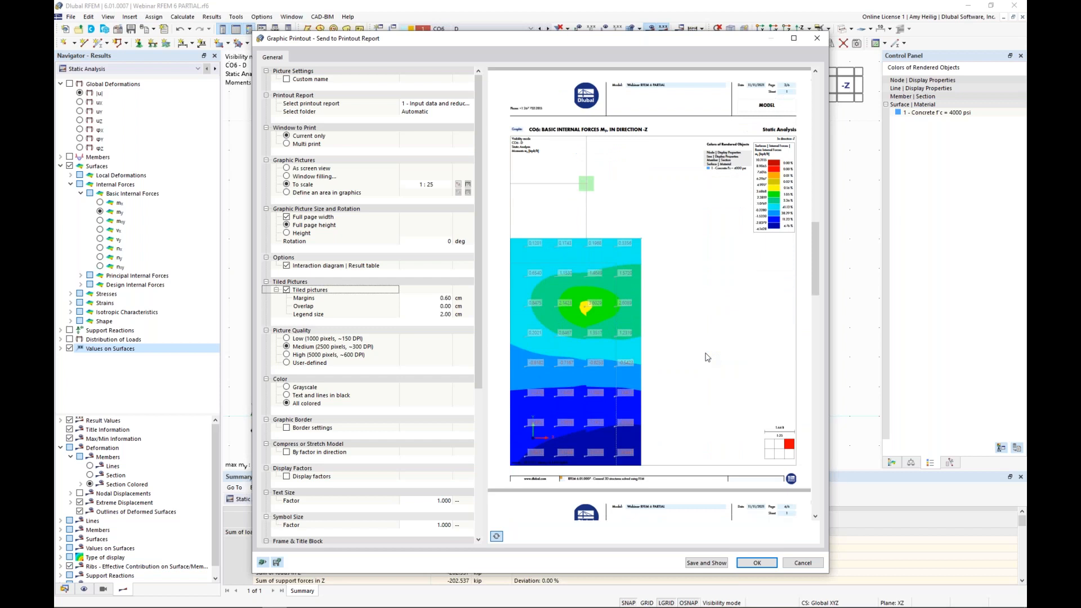
{"action": "scroll", "coordinate": [707, 357], "scroll_direction": "down", "scroll_amount": 12}
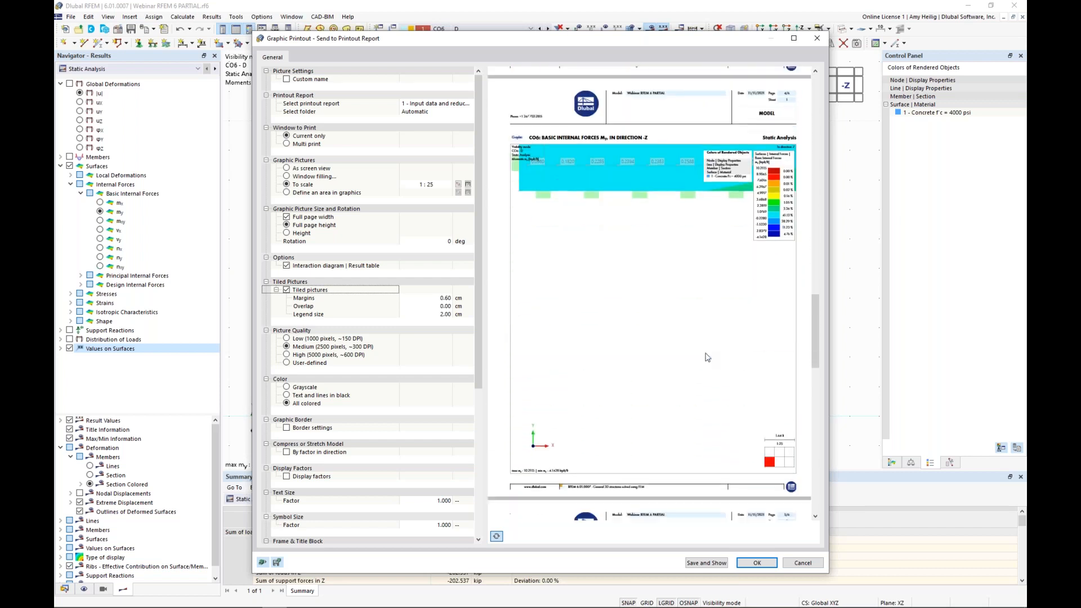
{"action": "scroll", "coordinate": [705, 357], "scroll_direction": "down", "scroll_amount": 1}
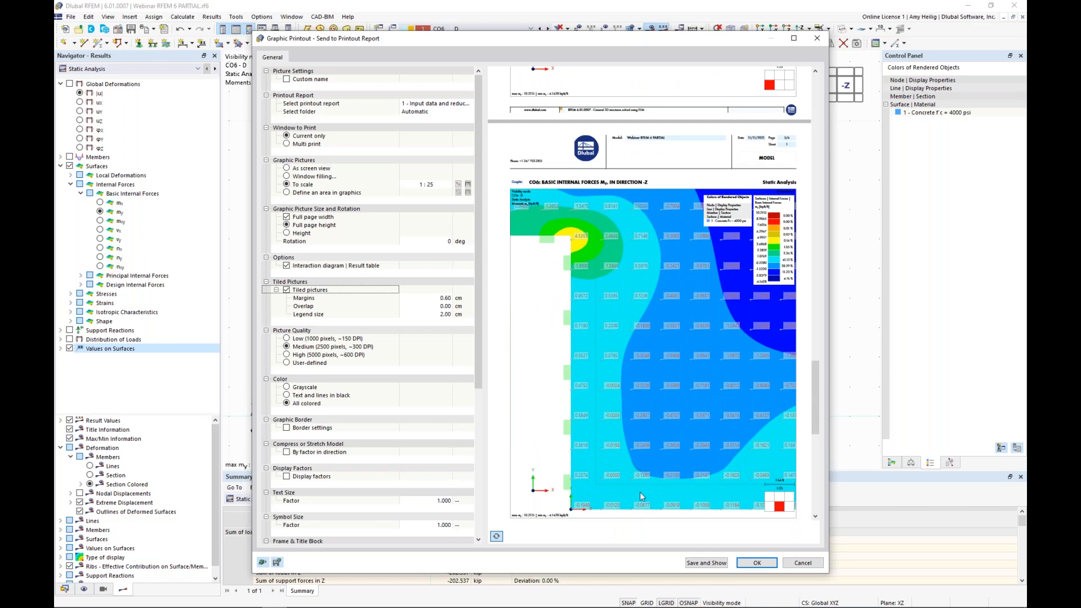
{"action": "left_click", "coordinate": [756, 562]}
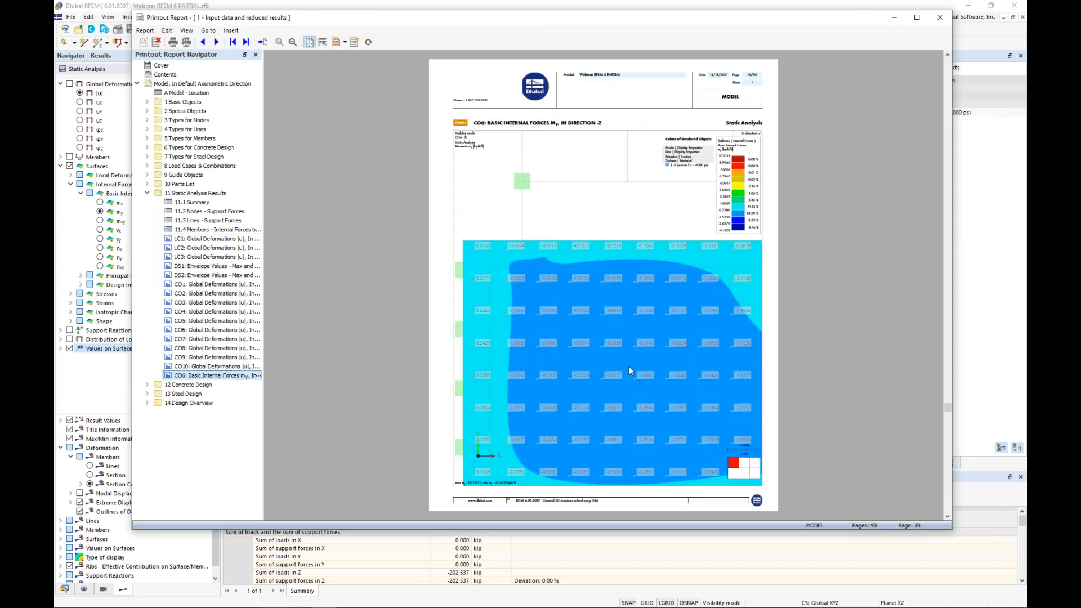
Step: Check the tiled pages of the slab's my graphic in the report and collapse the Static Analysis Results chapter
{"action": "scroll", "coordinate": [628, 365], "scroll_direction": "down", "scroll_amount": 5}
{"action": "scroll", "coordinate": [630, 371], "scroll_direction": "up", "scroll_amount": 3}
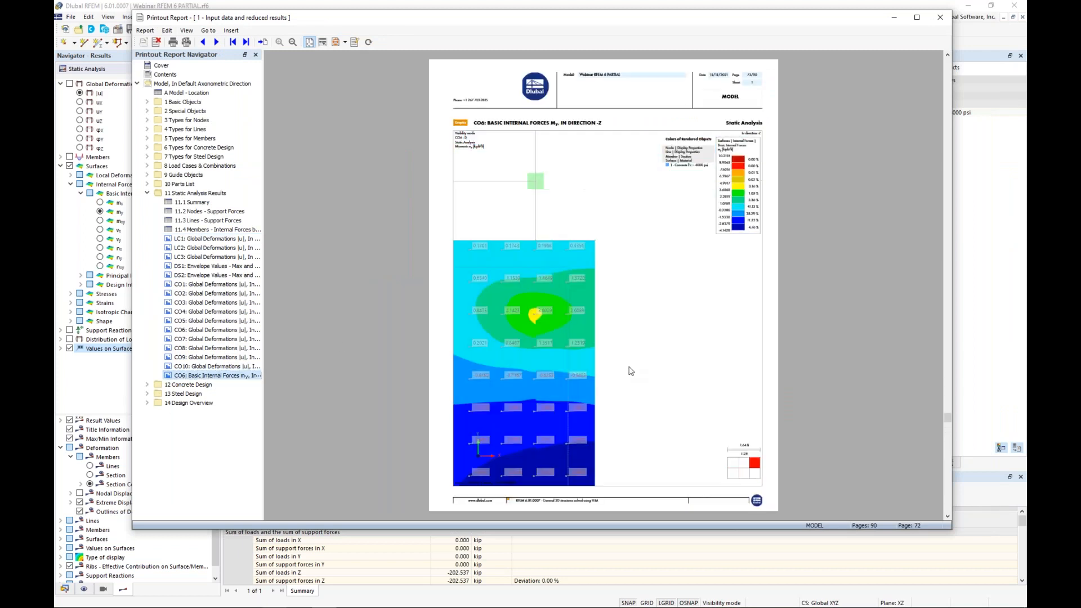
{"action": "scroll", "coordinate": [630, 370], "scroll_direction": "up", "scroll_amount": 3}
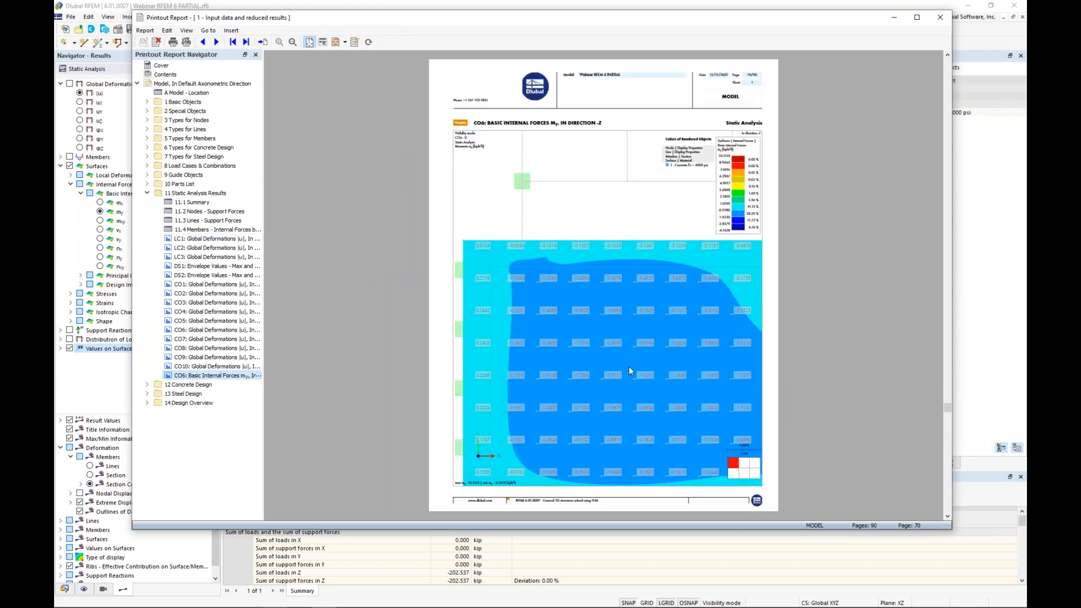
{"action": "scroll", "coordinate": [630, 371], "scroll_direction": "down", "scroll_amount": 2}
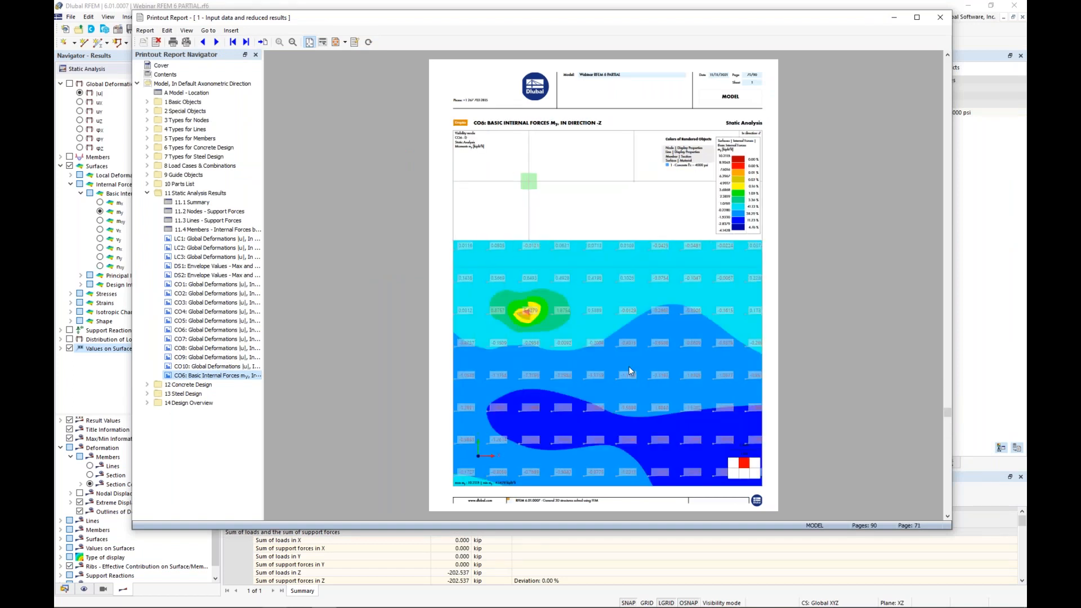
{"action": "left_click", "coordinate": [147, 193]}
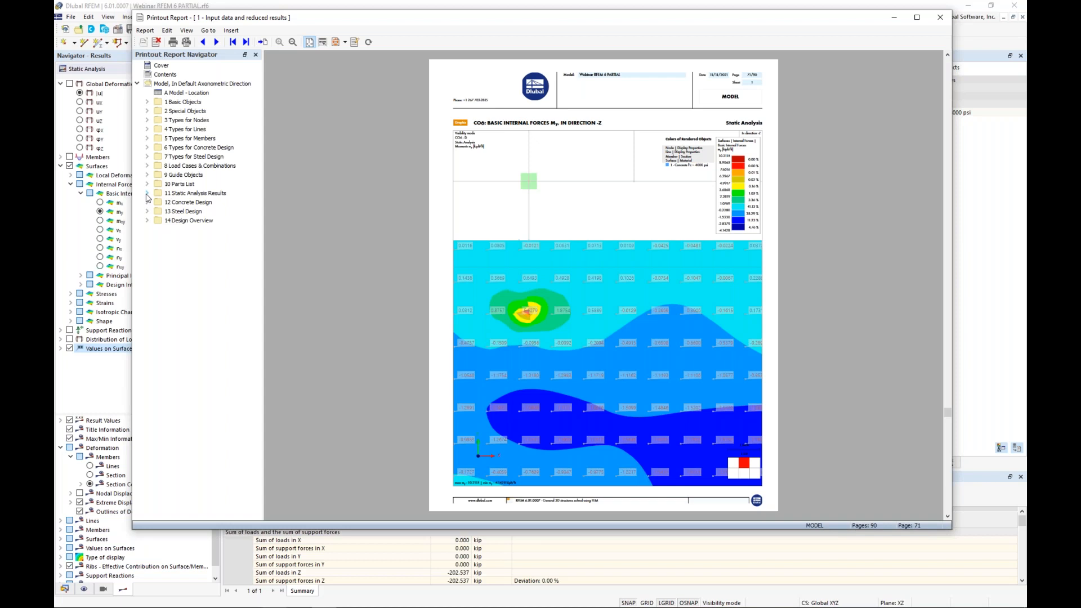
Step: Insert the file AISC 360-16.pdf as PDF content below the Steel Design chapter heading
{"action": "right_click", "coordinate": [180, 213]}
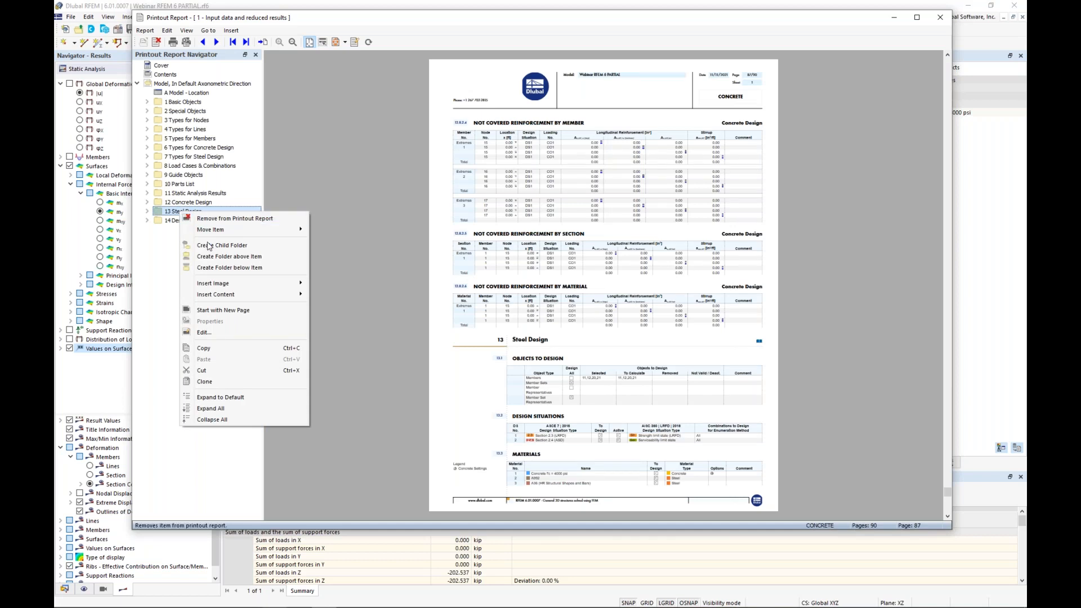
{"action": "mouse_move", "coordinate": [212, 288]}
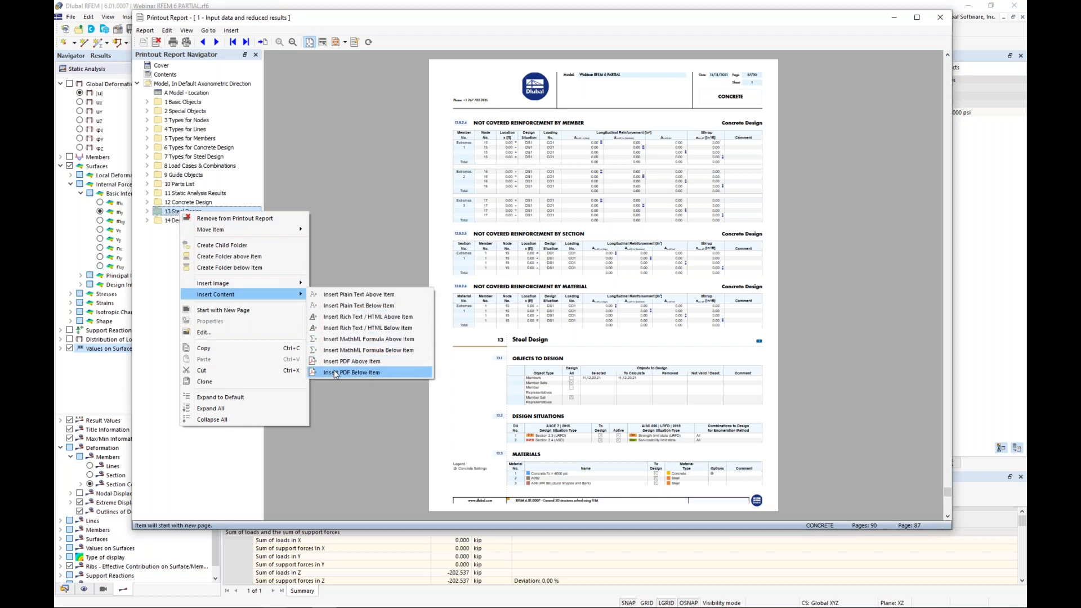
{"action": "left_click", "coordinate": [335, 372]}
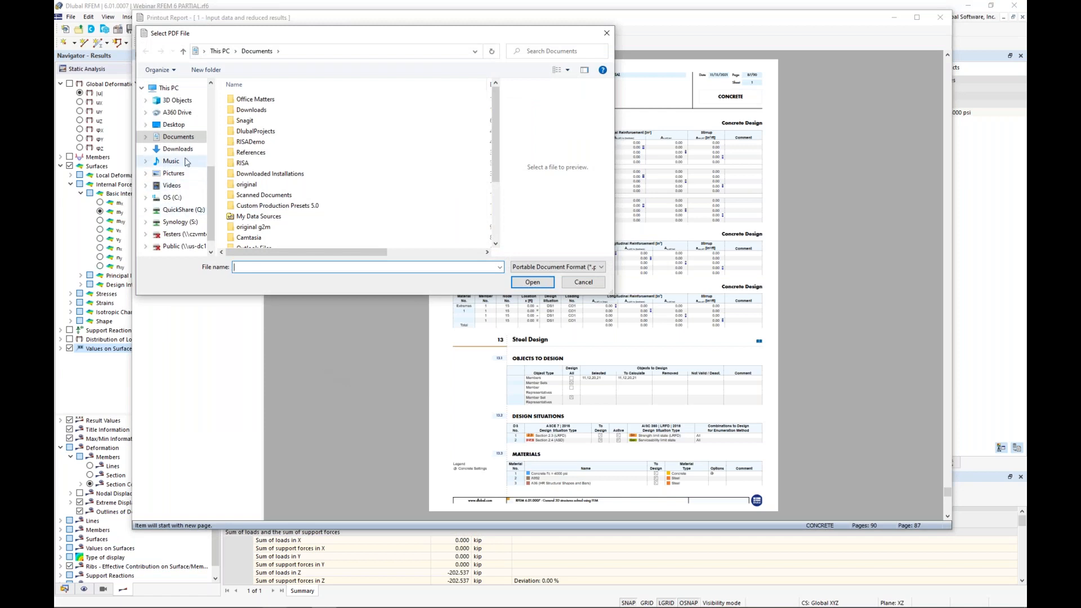
{"action": "scroll", "coordinate": [179, 170], "scroll_direction": "up", "scroll_amount": 5}
{"action": "left_click", "coordinate": [183, 120]}
{"action": "left_click", "coordinate": [262, 109]}
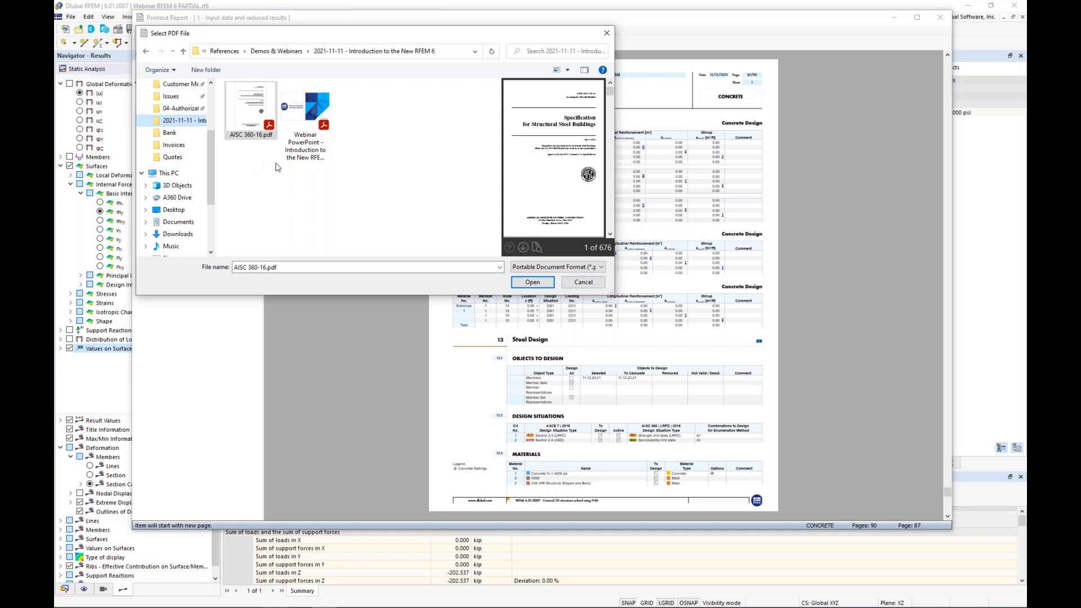
{"action": "left_click", "coordinate": [524, 284]}
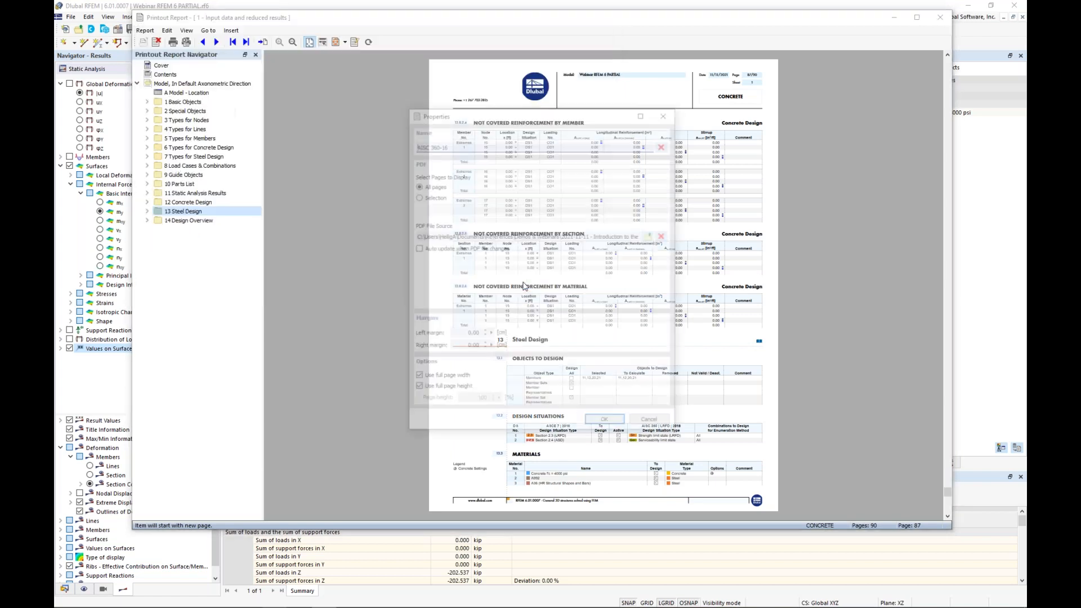
Step: Limit the inserted PDF to pages 102-103 and add it to the report
{"action": "left_click", "coordinate": [416, 196]}
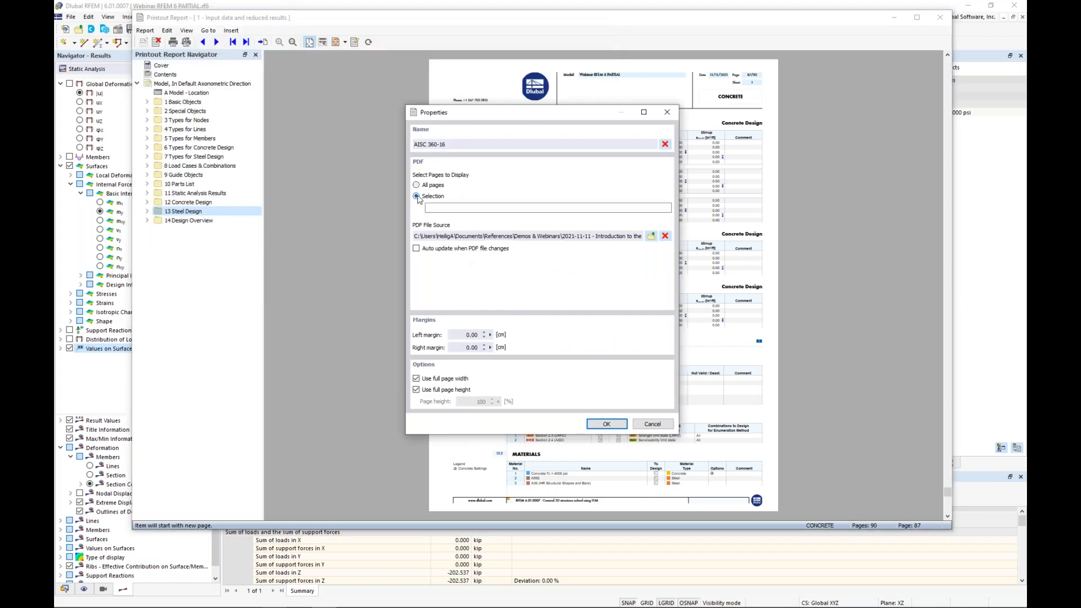
{"action": "left_click", "coordinate": [447, 207]}
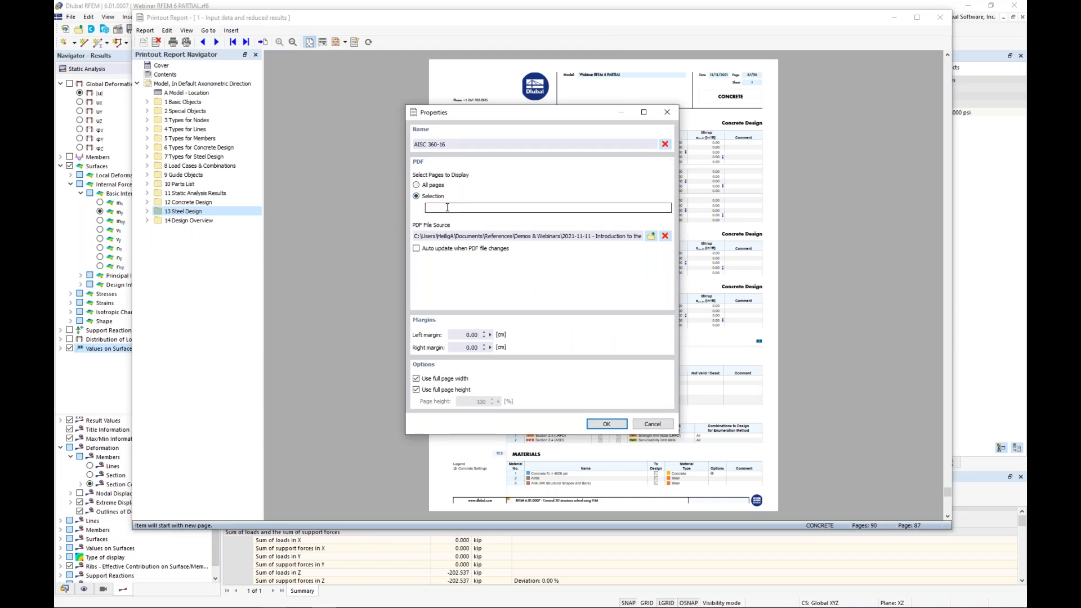
{"action": "type", "text": "102-103"}
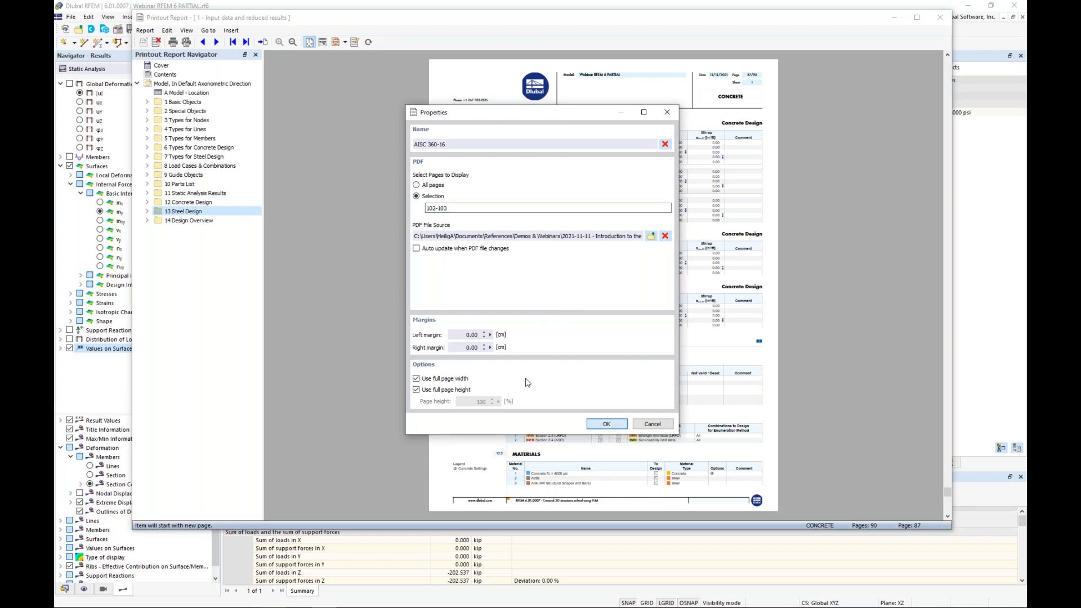
{"action": "left_click", "coordinate": [608, 423]}
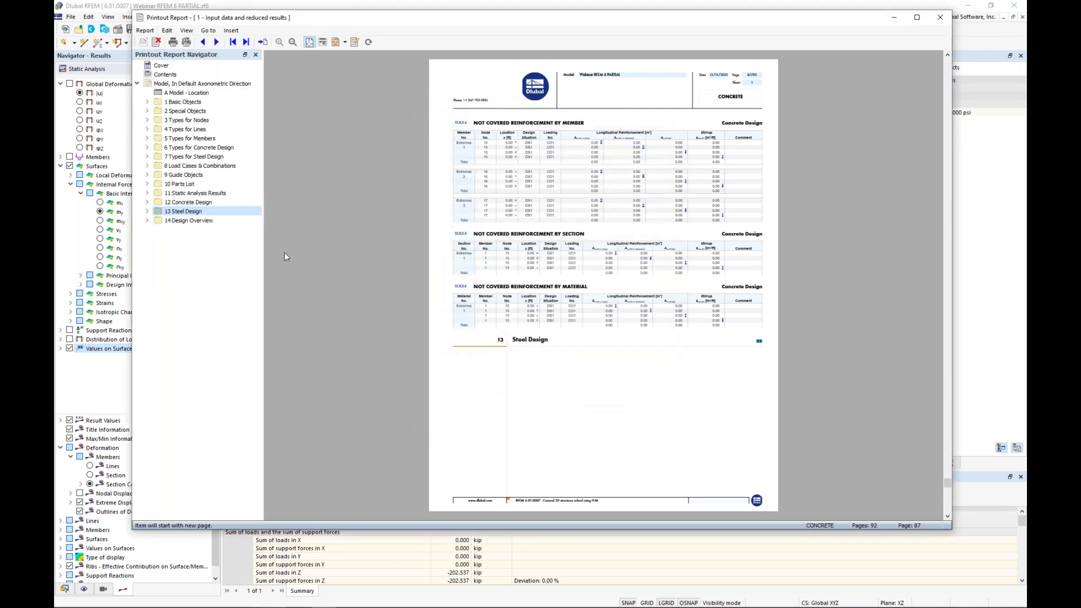
Step: Expand the Steel Design chapter and examine the inserted AISC 360-16 pages and the design tables that follow them
{"action": "left_click", "coordinate": [147, 211]}
{"action": "left_click", "coordinate": [191, 221]}
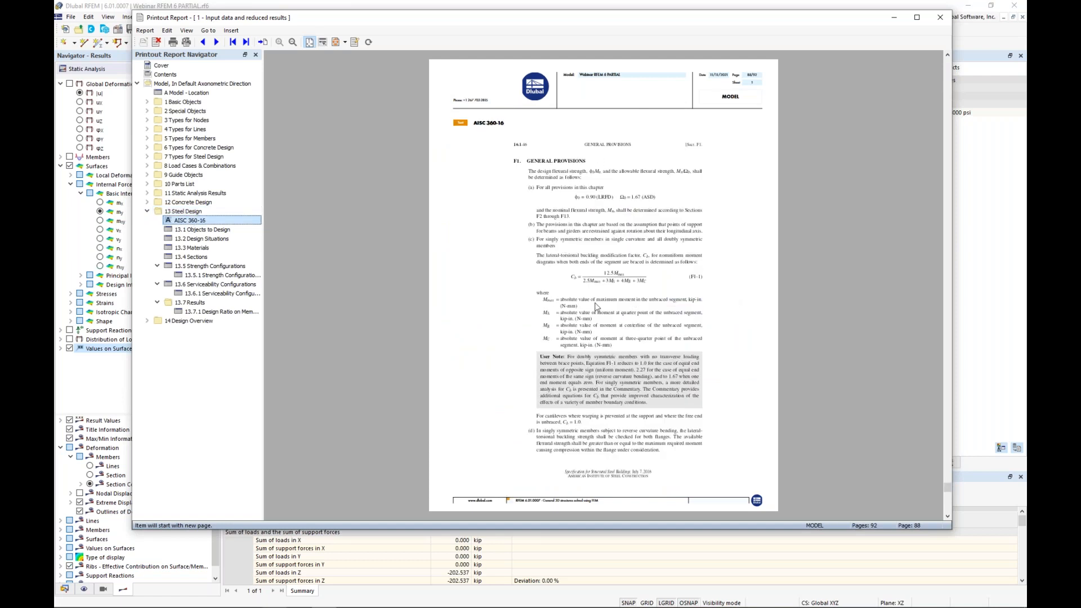
{"action": "scroll", "coordinate": [596, 307], "scroll_direction": "down", "scroll_amount": 1}
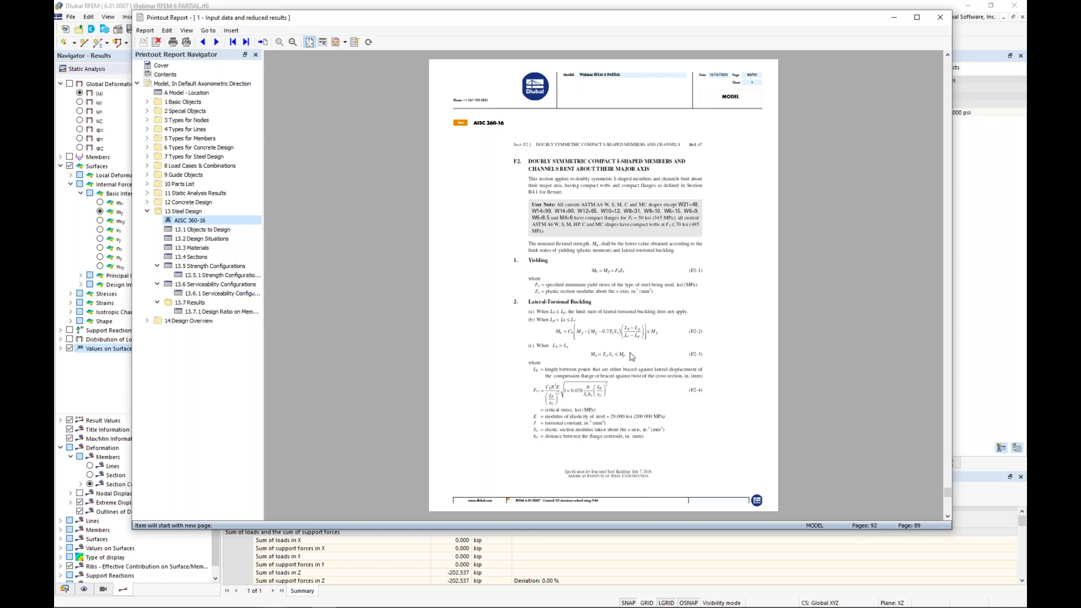
{"action": "scroll", "coordinate": [632, 356], "scroll_direction": "up", "scroll_amount": 1}
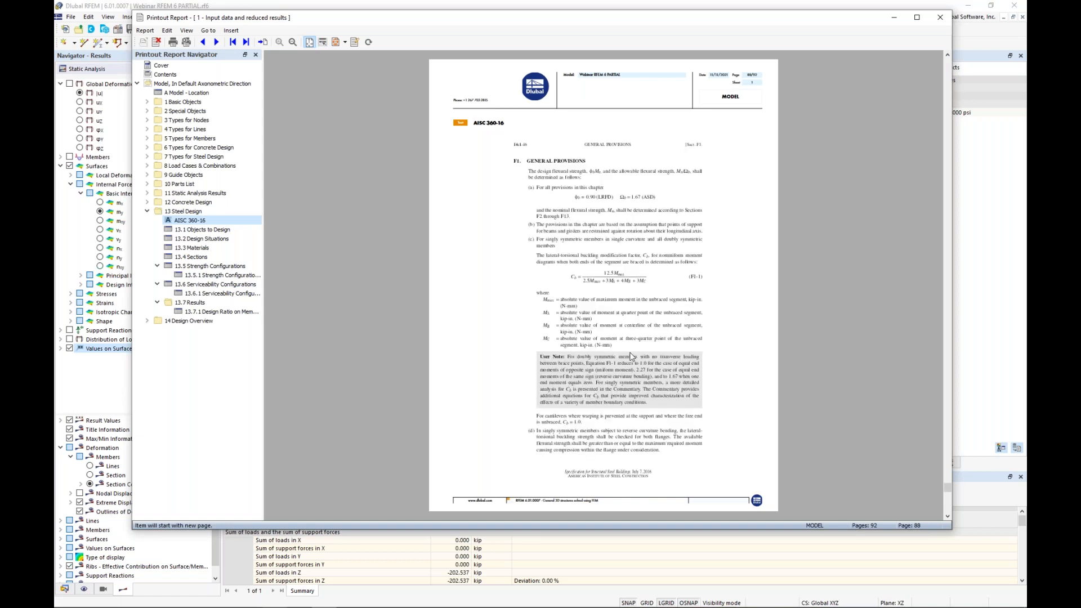
{"action": "scroll", "coordinate": [632, 356], "scroll_direction": "down", "scroll_amount": 1}
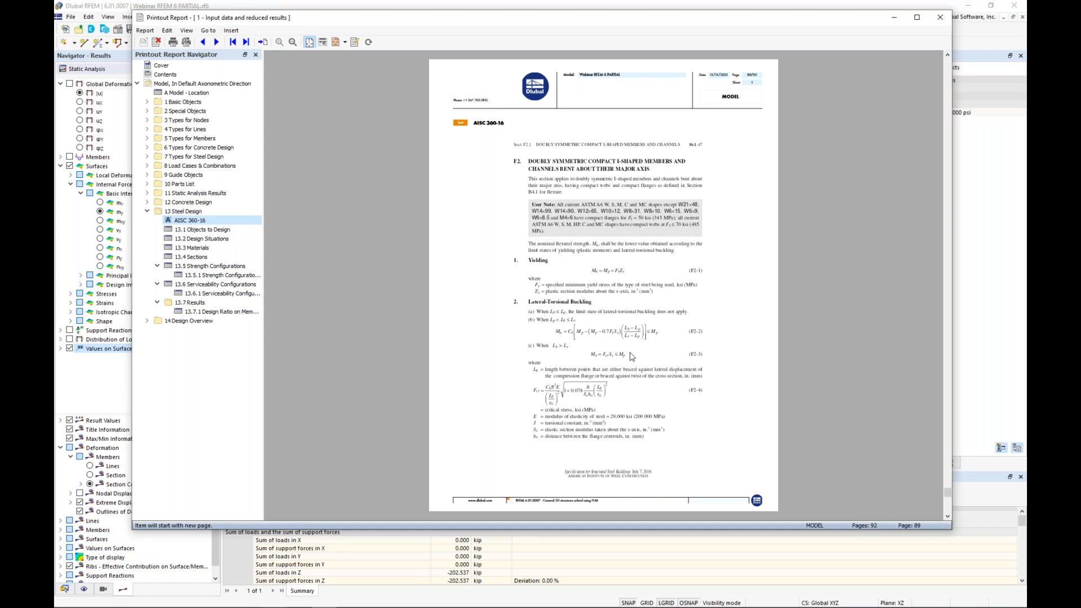
{"action": "scroll", "coordinate": [631, 356], "scroll_direction": "down", "scroll_amount": 1}
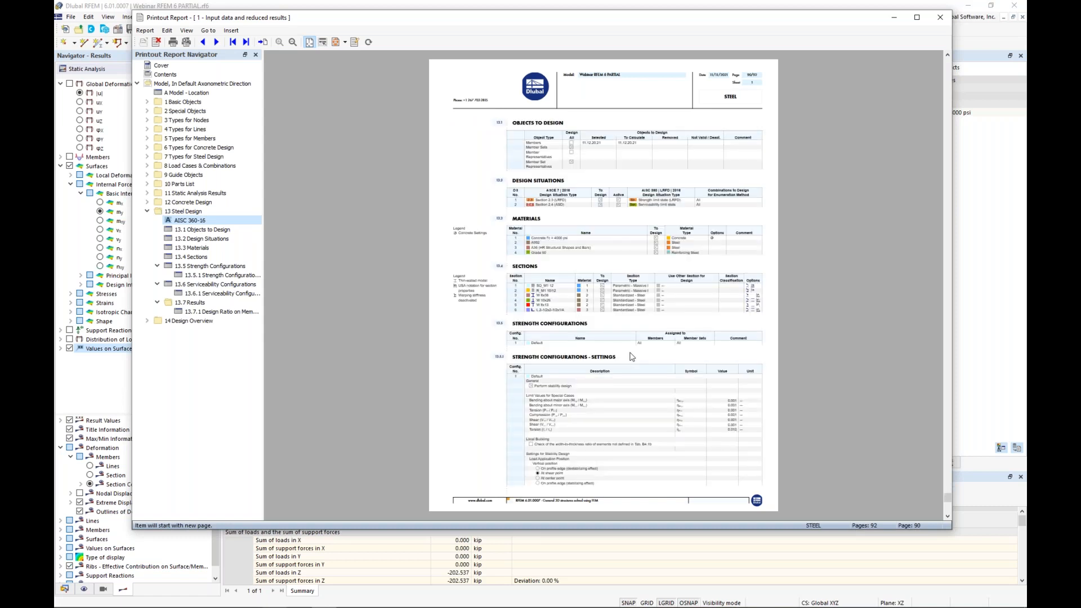
{"action": "scroll", "coordinate": [632, 356], "scroll_direction": "down", "scroll_amount": 1}
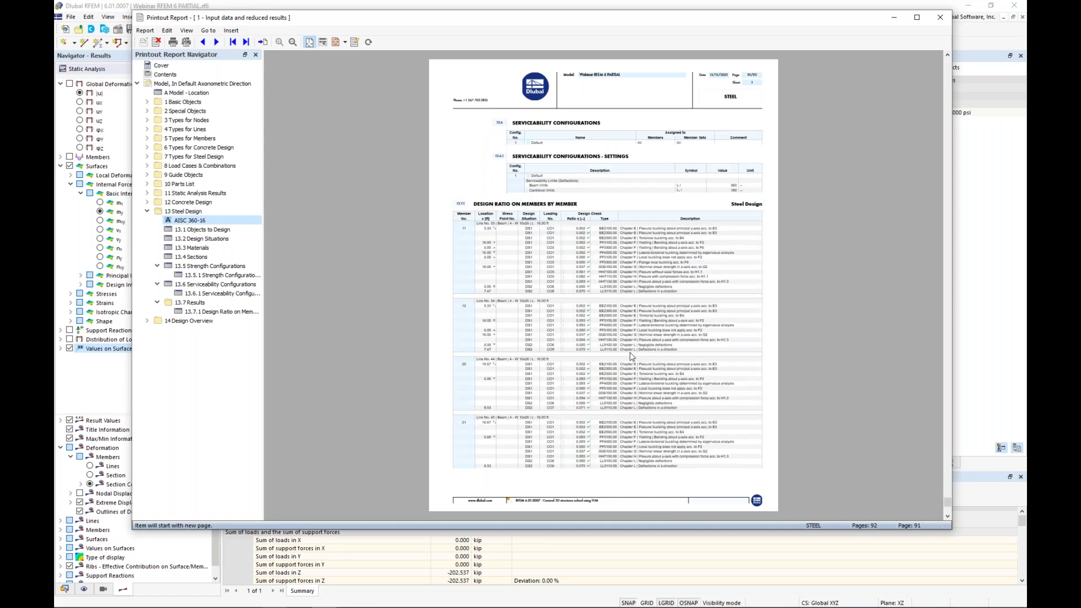
{"action": "scroll", "coordinate": [632, 356], "scroll_direction": "up", "scroll_amount": 2}
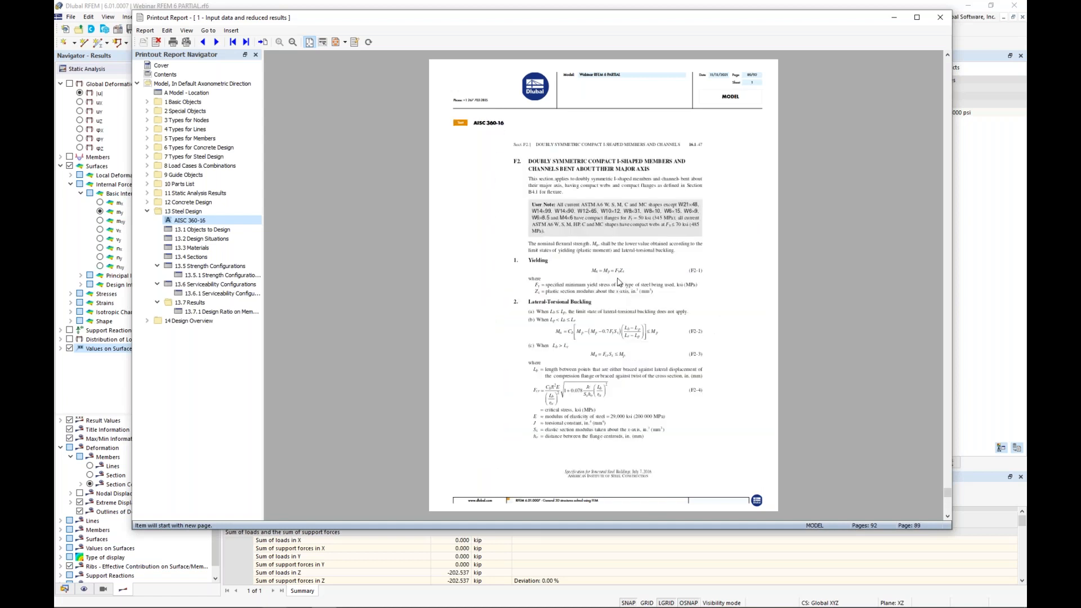
Step: Collapse the Steel Design chapter and move it above Concrete Design in the report order
{"action": "left_click", "coordinate": [147, 211]}
{"action": "left_click", "coordinate": [176, 212]}
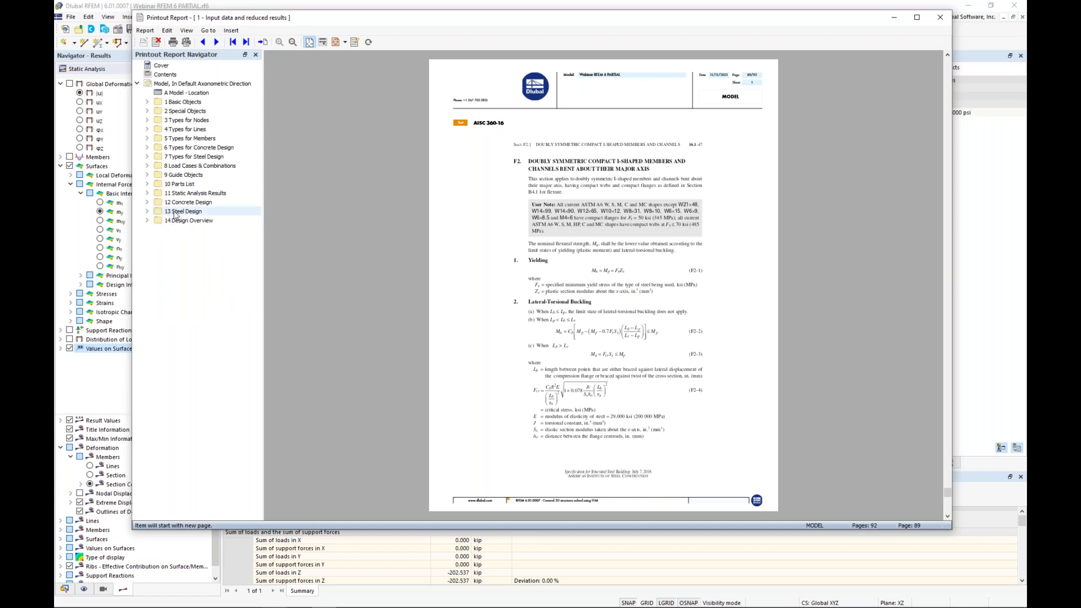
{"action": "mouse_move", "coordinate": [176, 212]}
{"action": "left_mouse_down"}
{"action": "mouse_move", "coordinate": [190, 196]}
{"action": "mouse_move", "coordinate": [187, 204]}
{"action": "left_mouse_up"}
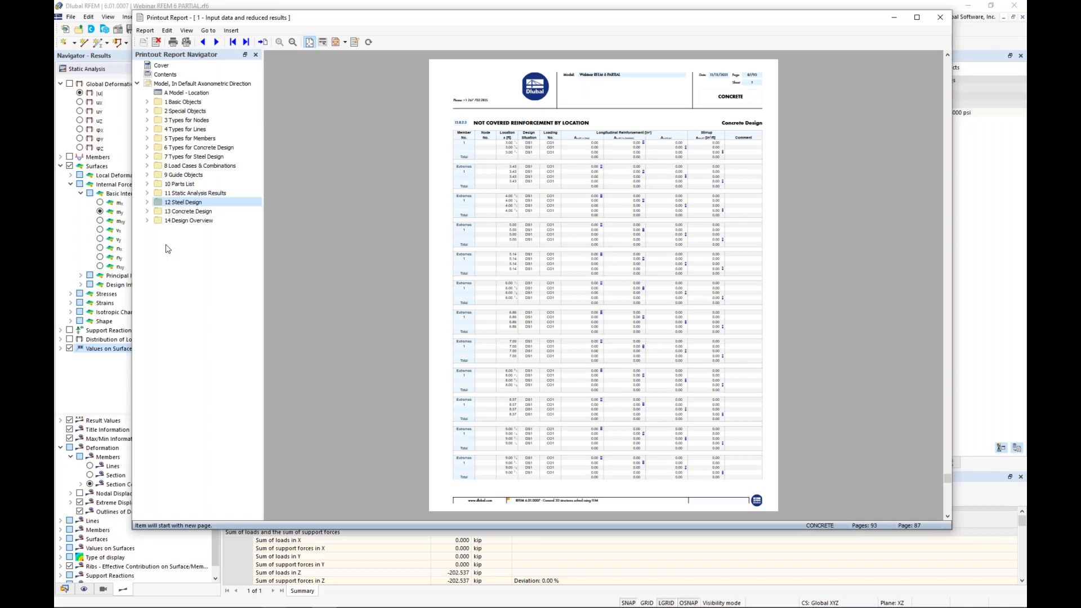
Step: Switch to the PowerPoint slide show with the Dlubal Software Information slide
{"action": "key", "text": "super+Tab"}
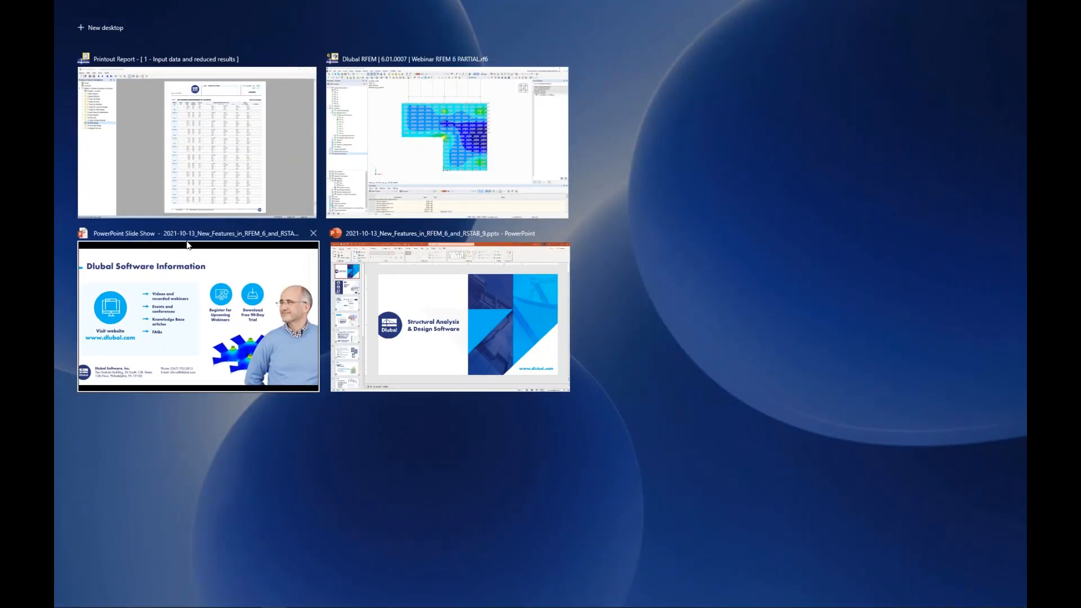
{"action": "left_click", "coordinate": [187, 245]}
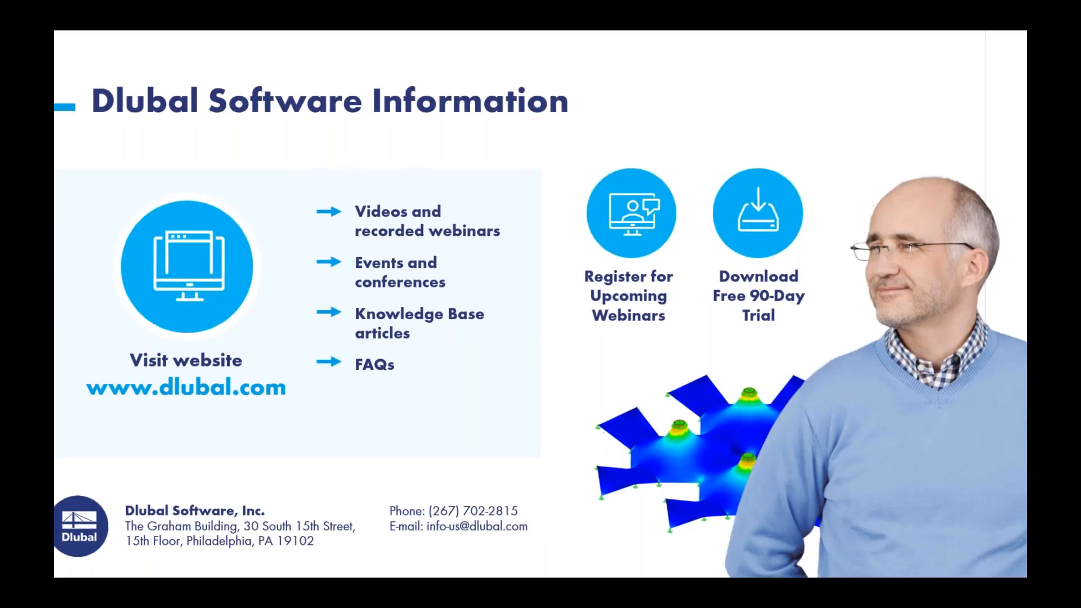